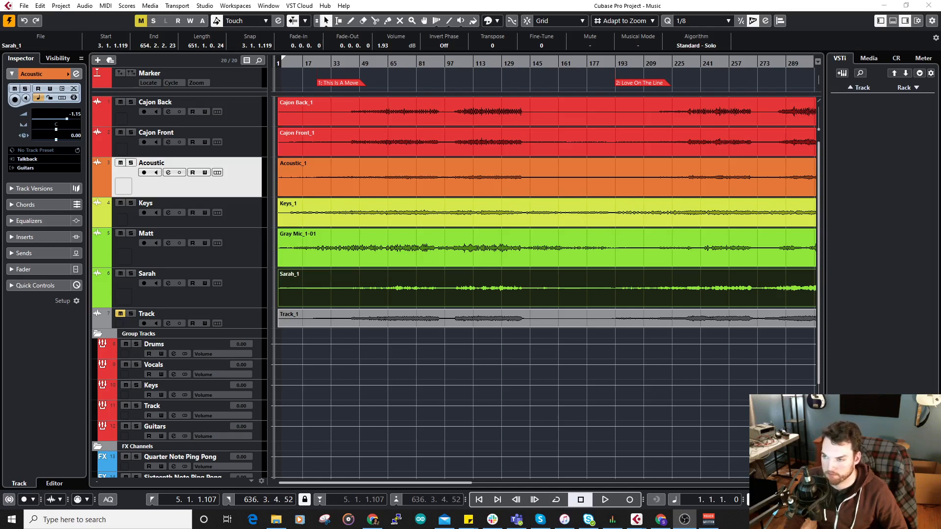
key("alt+Tab")
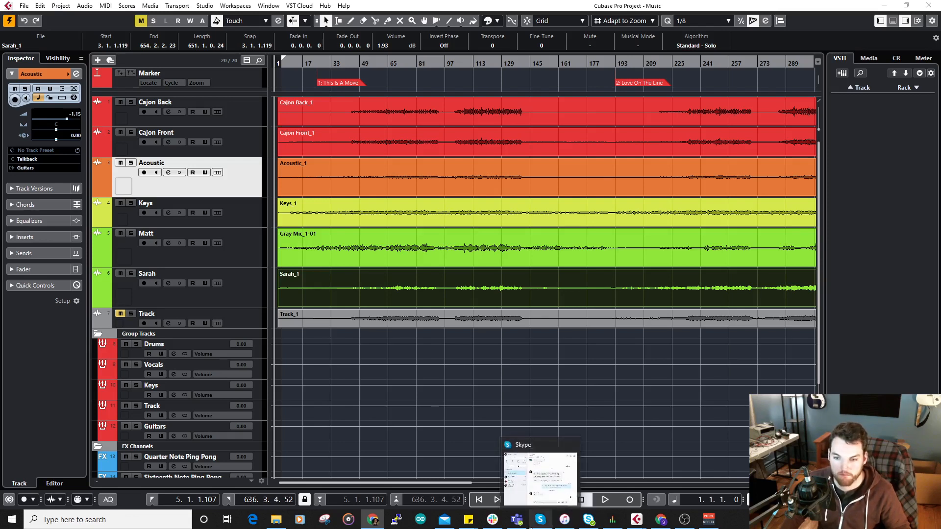
left_click(540, 520)
left_click_drag(555, 86, 940, 85)
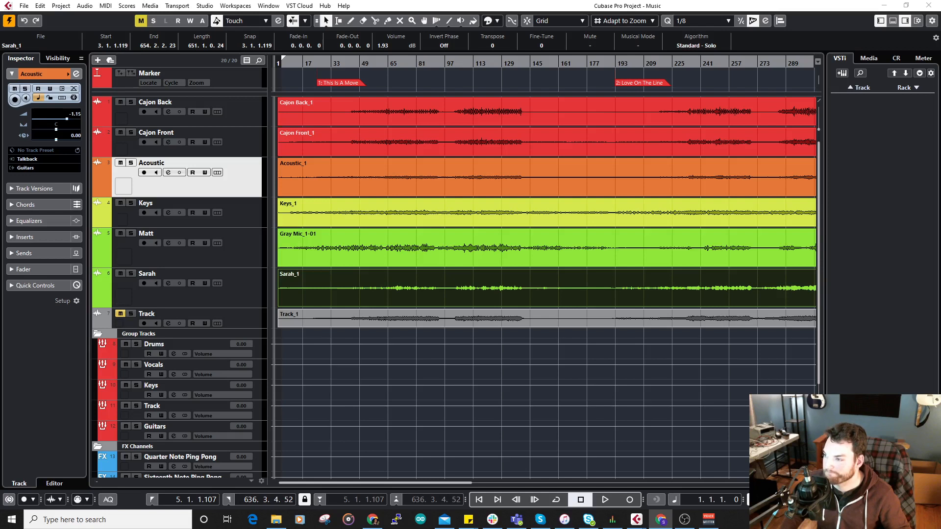
Step: Show the floating transport bar and move it clear of the FX channel tracks
left_click(526, 339)
key("F2")
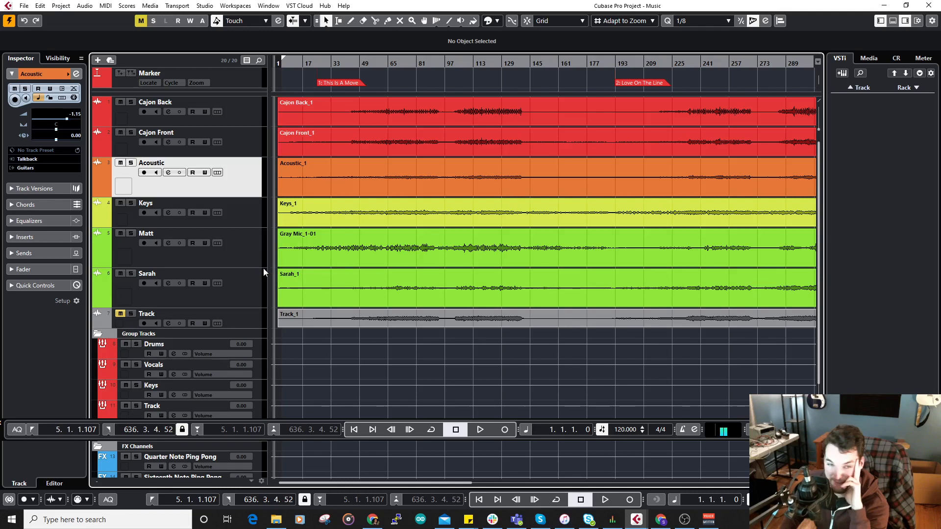
scroll(251, 278, "down", 2)
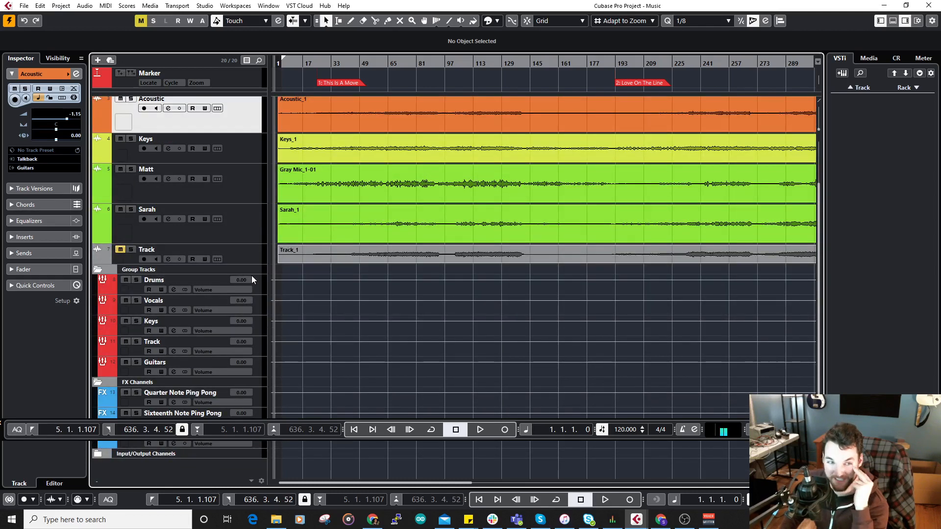
left_click_drag(1, 431, 89, 473)
Step: Examine the insert effects on the Cathedral Verb FX track, then collapse the insert list
left_click(260, 440)
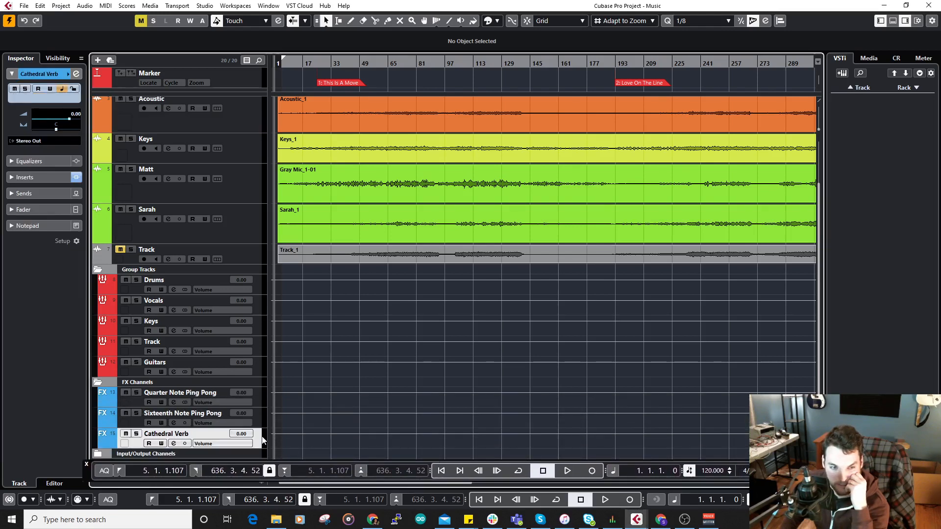
left_click(23, 173)
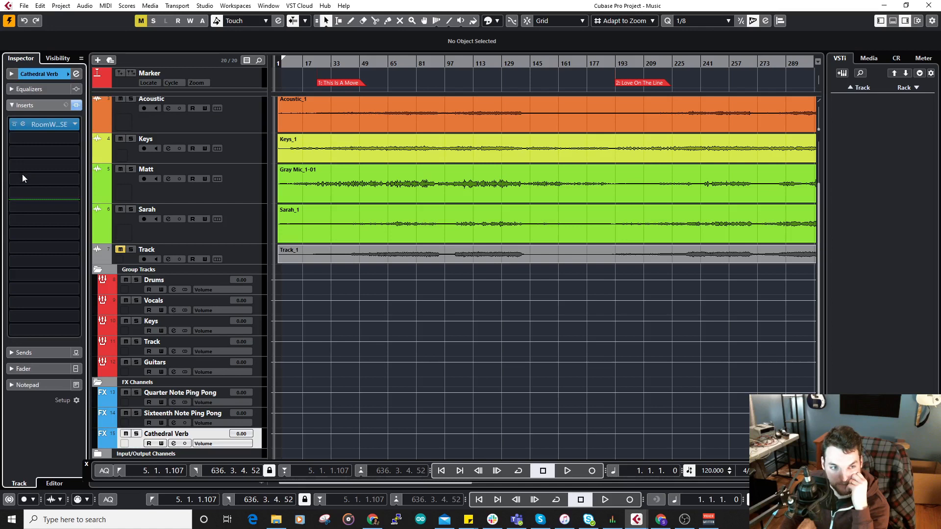
left_click(39, 103)
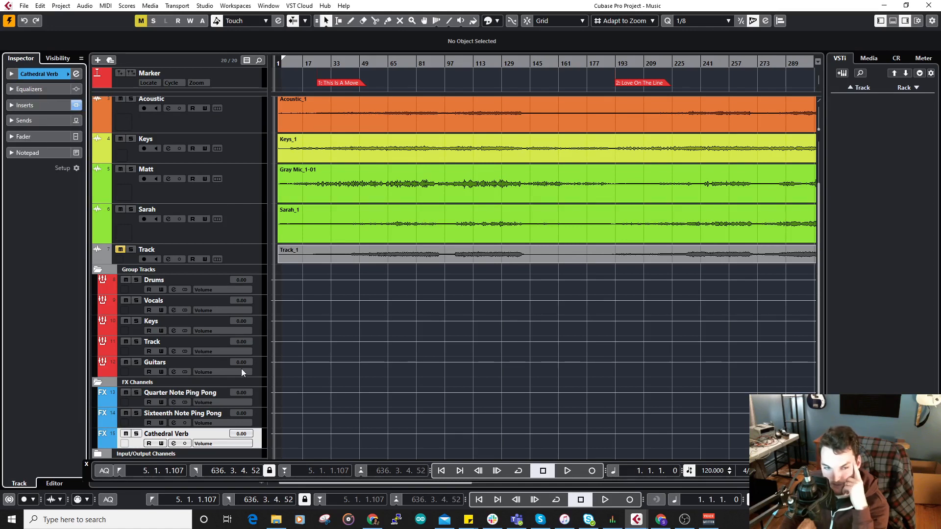
Step: Delete the Quarter Note Ping Pong and Sixteenth Note Ping Pong FX tracks
left_click(257, 398)
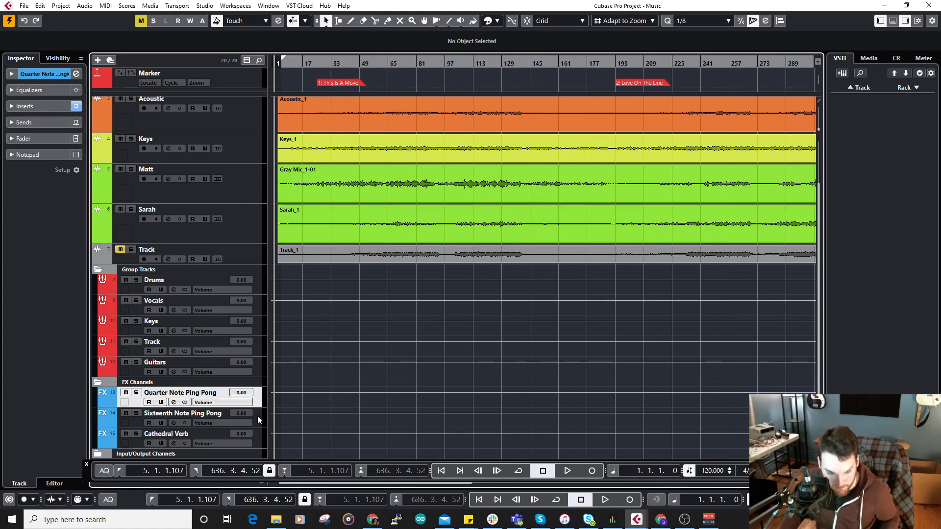
key("Delete")
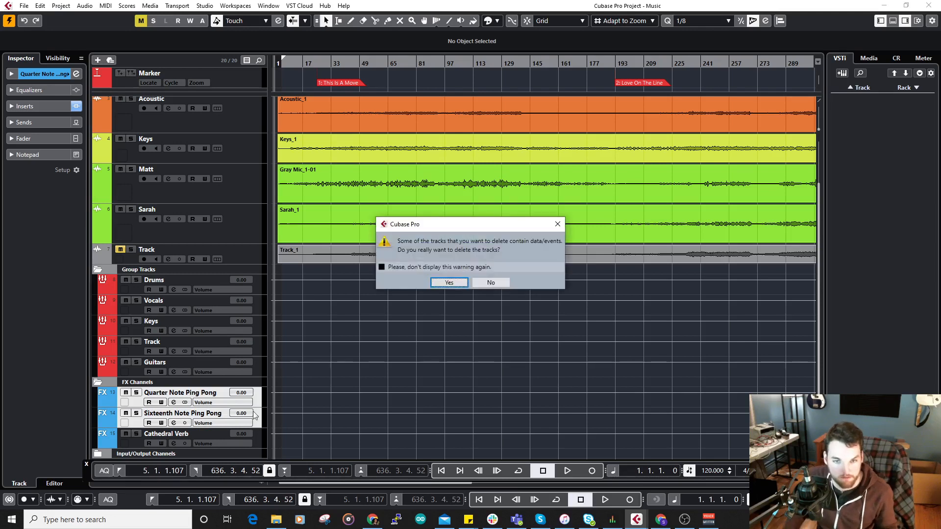
left_click(454, 284)
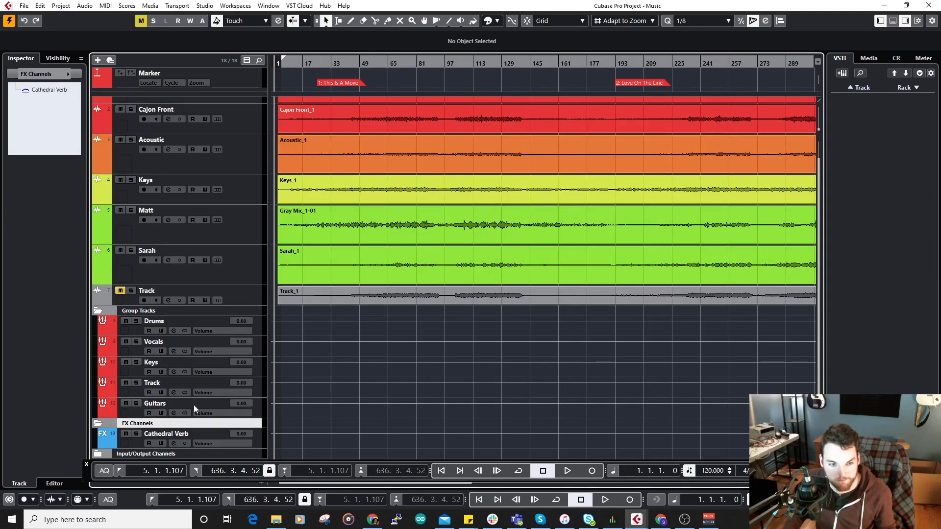
Step: Add one stereo group track named PreMaster, routed to Stereo Out and created inside the group folder
left_click_drag(749, 463, 806, 385)
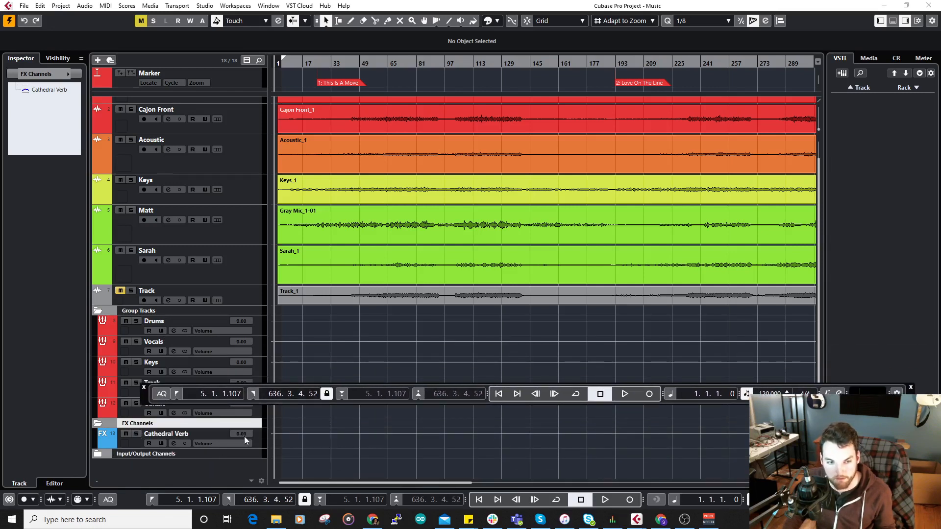
right_click(190, 463)
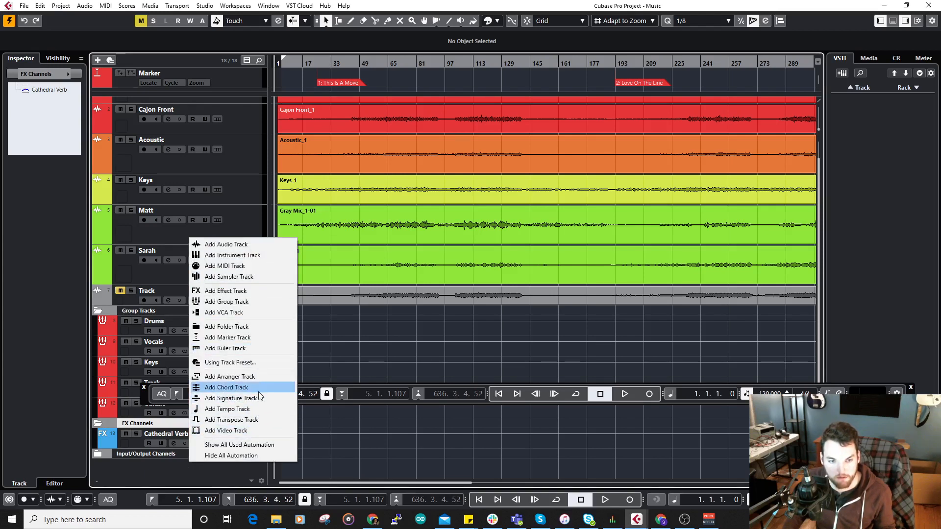
left_click(258, 303)
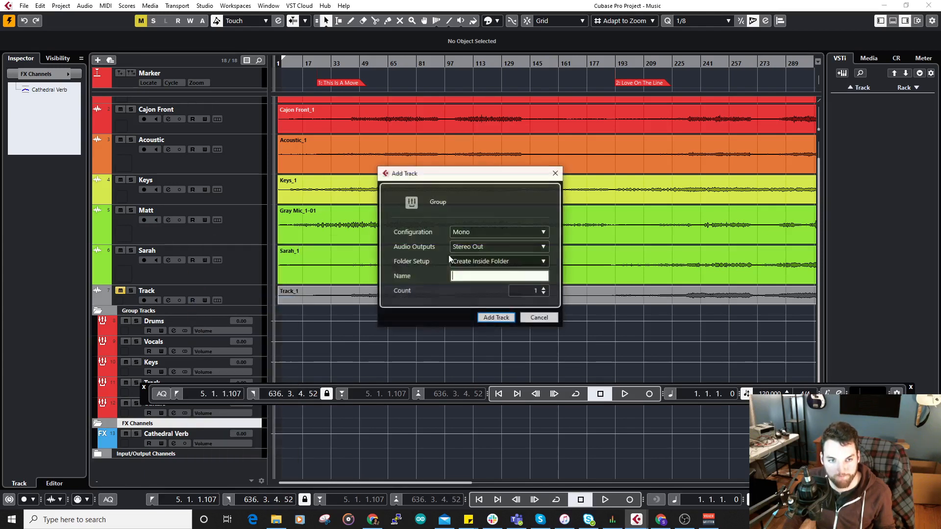
left_click(492, 234)
left_click(492, 254)
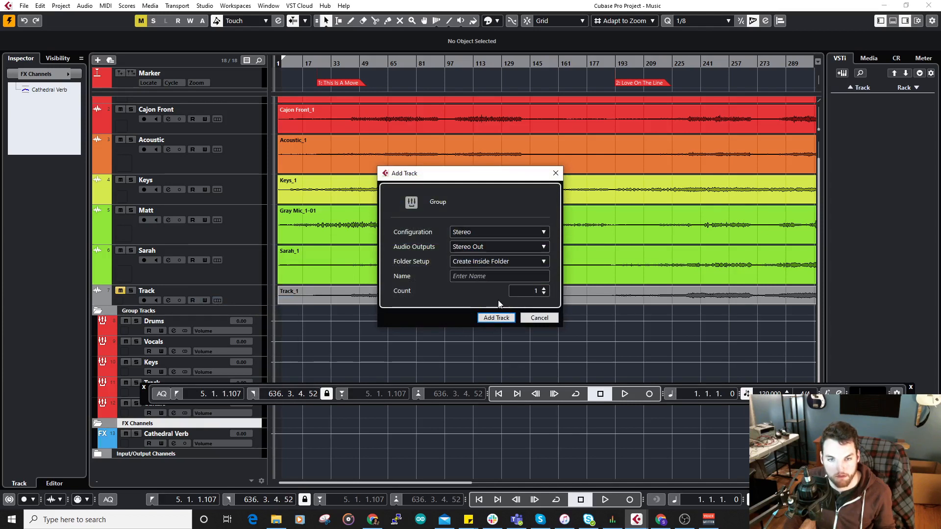
left_click(479, 277)
type("PreMaster")
key("Return")
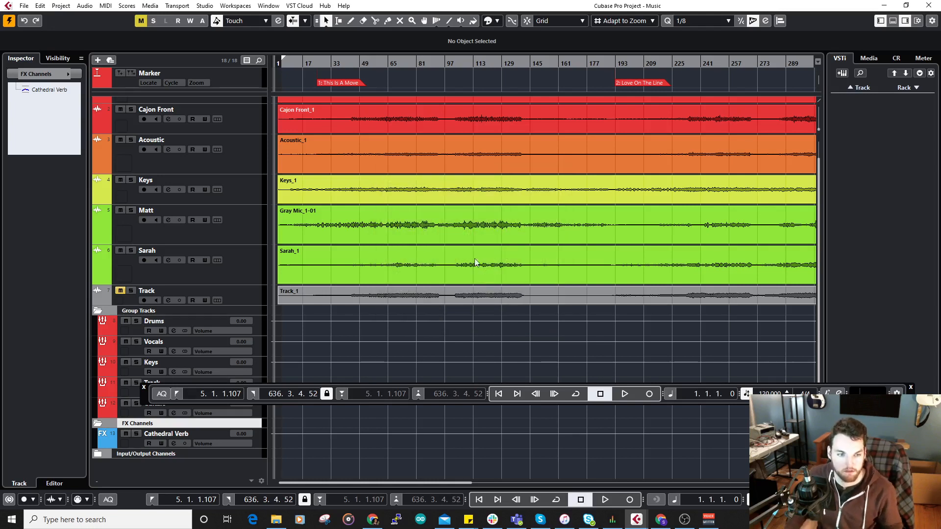
Step: Move the PreMaster track out of the Group Tracks folder to the end of the track list, below Input/Output Channels
left_click(264, 325)
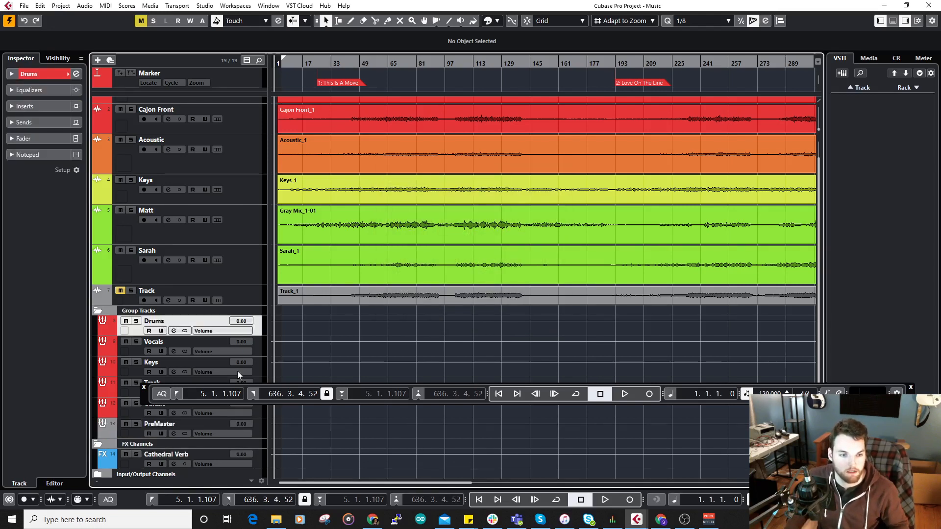
left_click(258, 424)
scroll(258, 422, "down", 1)
left_click_drag(259, 412, 251, 459)
Step: Colour the PreMaster track blue-violet and close the floating transport bar
left_click(68, 75)
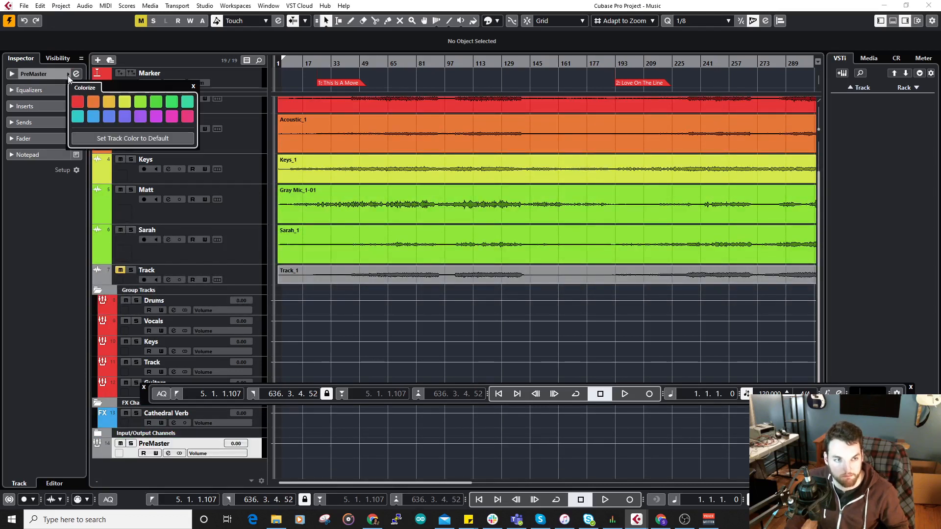
left_click(140, 117)
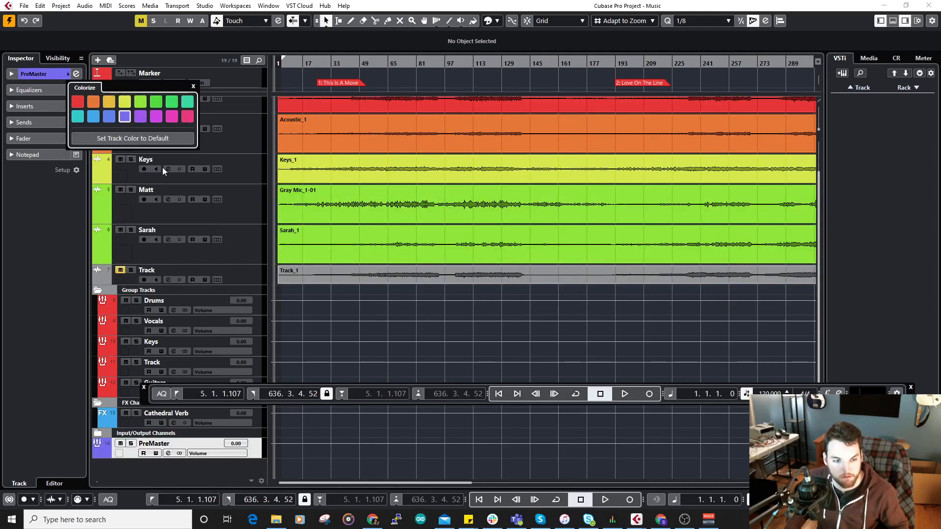
left_click(144, 388)
Step: Route the output of the Drums through Guitars group tracks to PreMaster and check PreMaster's own output routing
left_click(258, 310)
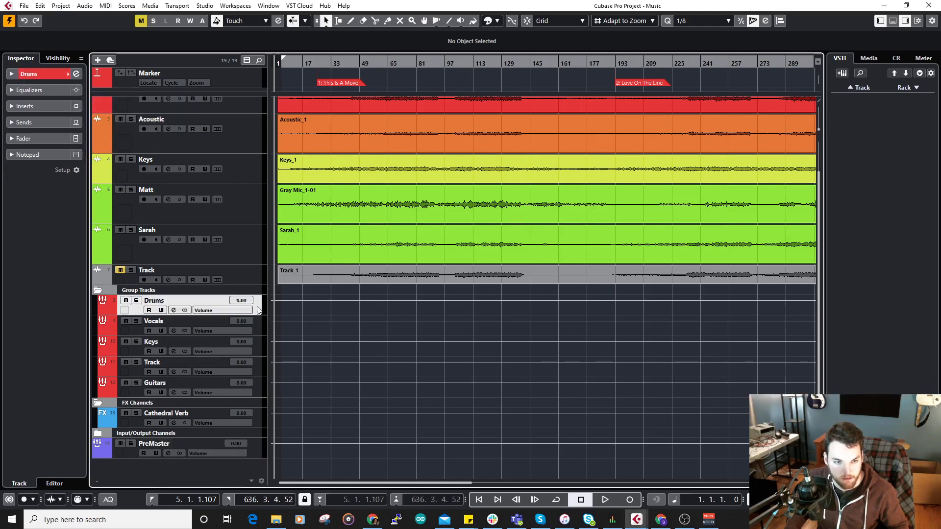
left_click(257, 390, "shift")
left_click(42, 72)
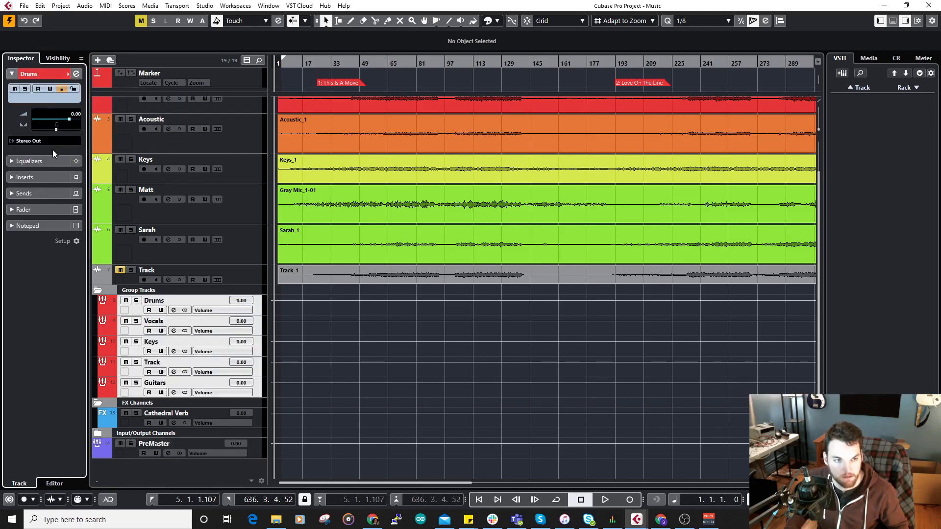
left_click(33, 142)
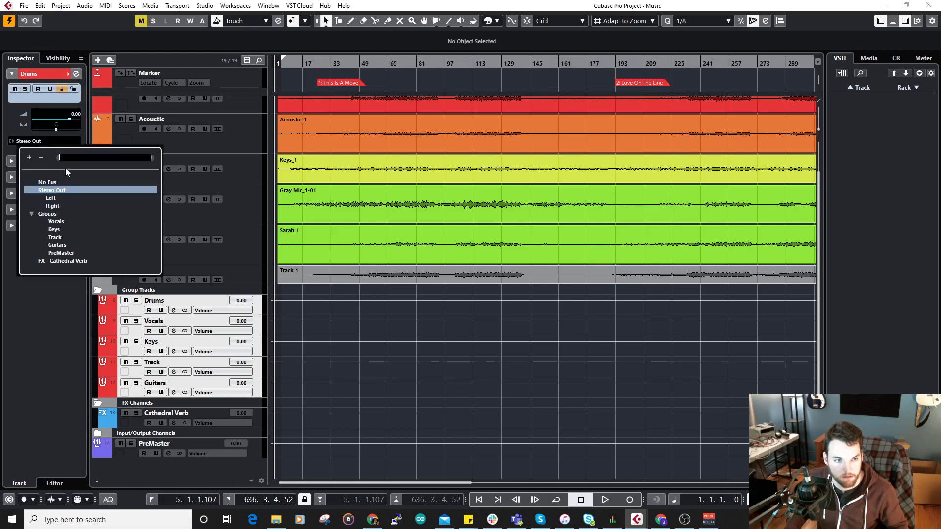
left_click(61, 253)
left_click(251, 456)
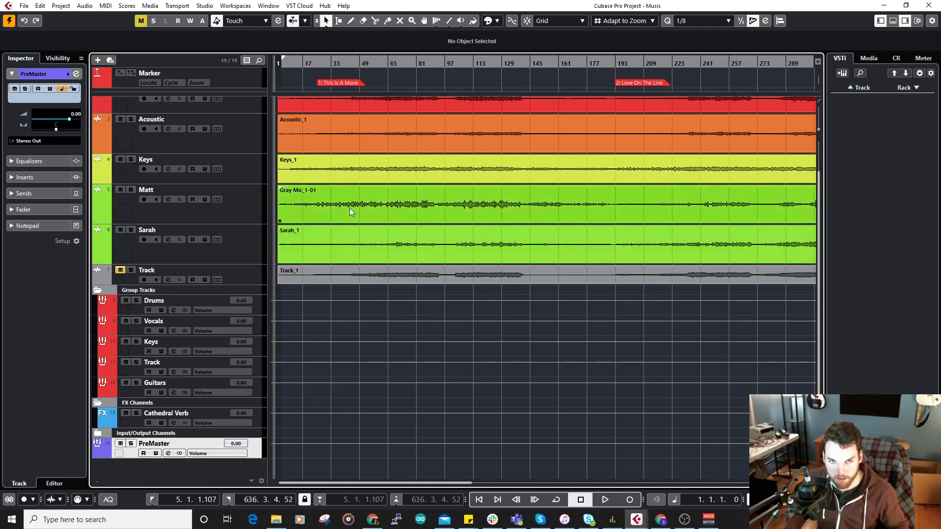
scroll(349, 207, "up", 1)
scroll(315, 317, "down", 1)
scroll(315, 323, "up", 1)
scroll(378, 366, "down", 1)
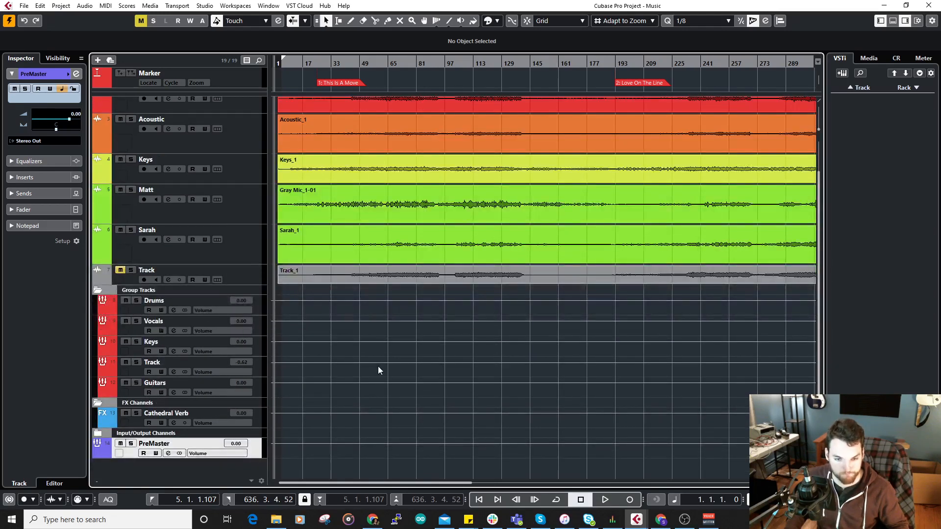
scroll(378, 366, "up", 1)
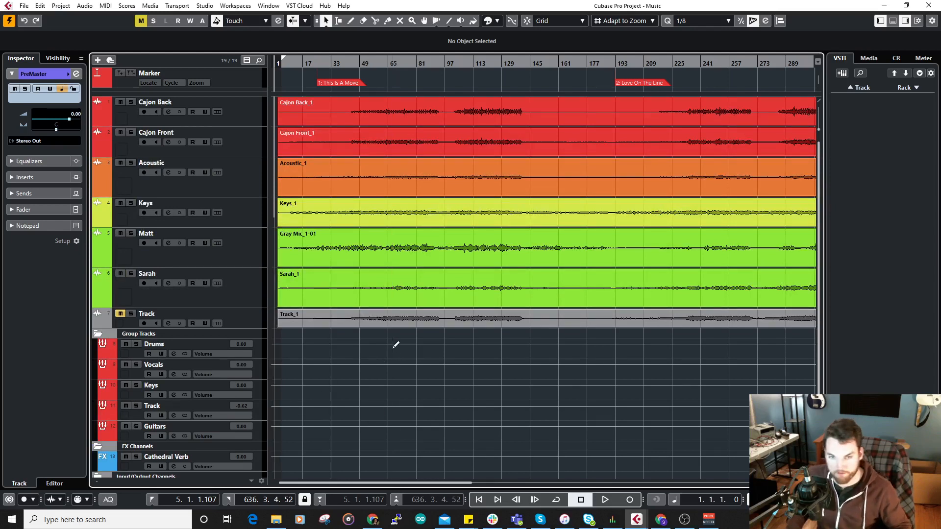
Step: Show the MixConsole below the project tracks and narrow its channel strips until every channel through Stereo Out fits
key("alt+F3")
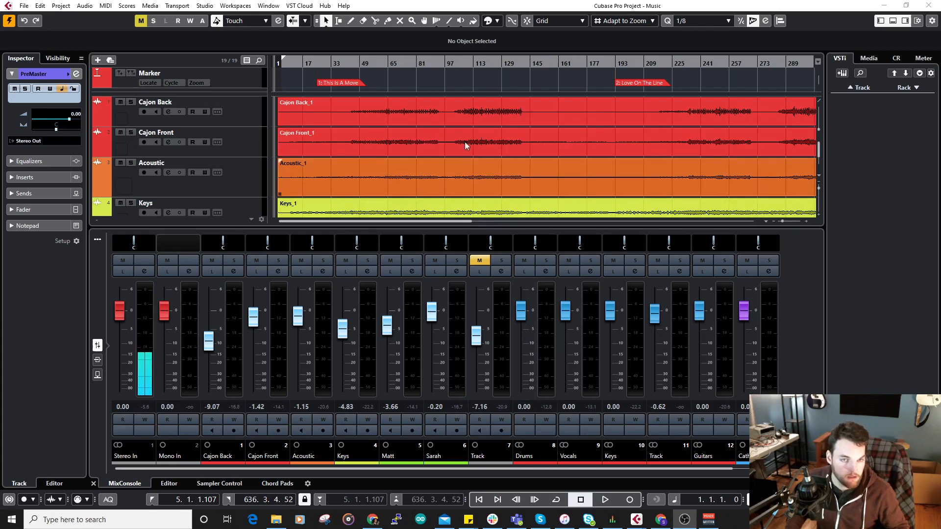
left_click(793, 322)
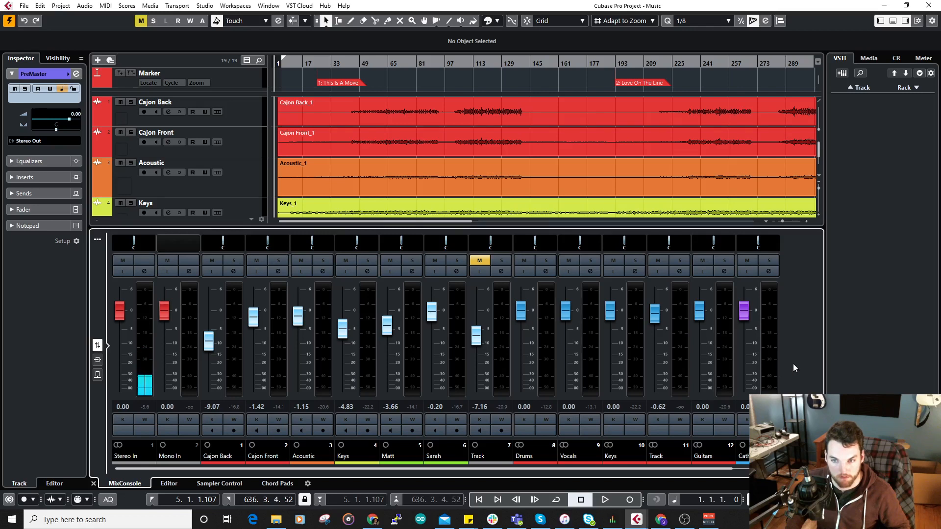
key("h")
key("h")
key("h")
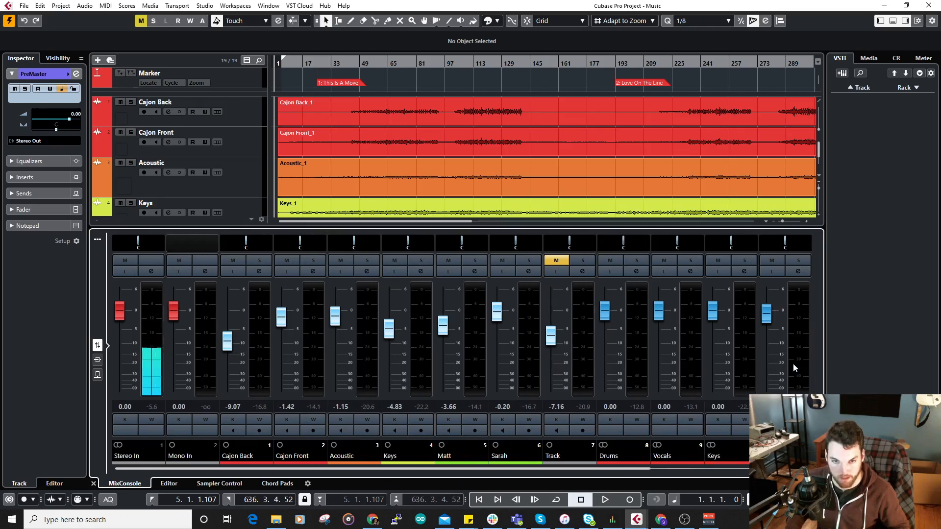
key("g")
key("g")
key("g")
key("g")
key("g")
key("g")
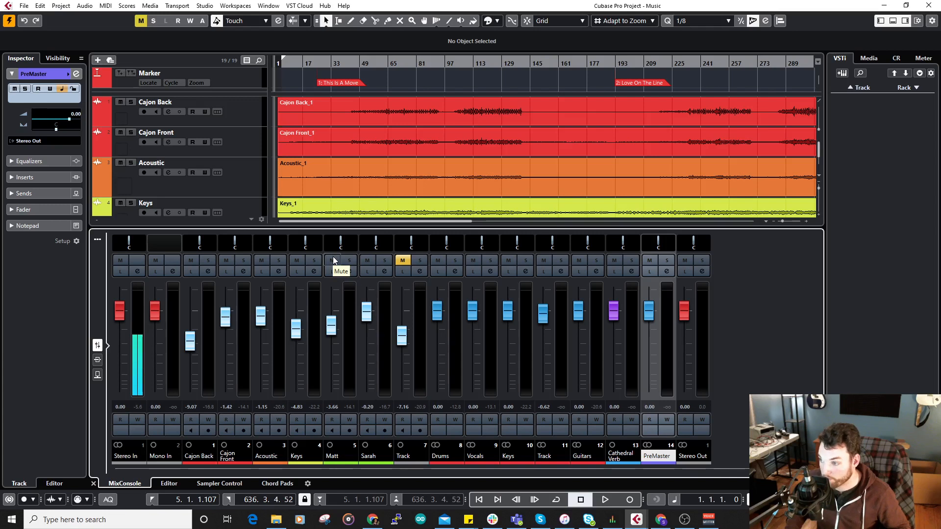
Step: Select the six audio tracks from Cajon Back through the second vocal and reduce them to one uniform height
left_click(251, 113)
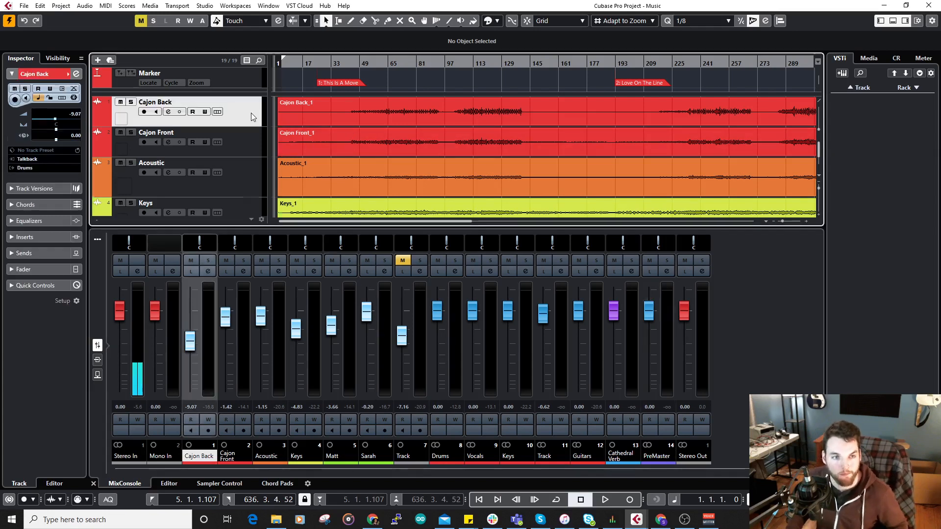
scroll(251, 112, "down", 3)
scroll(251, 114, "down", 1)
left_click(261, 161, "shift")
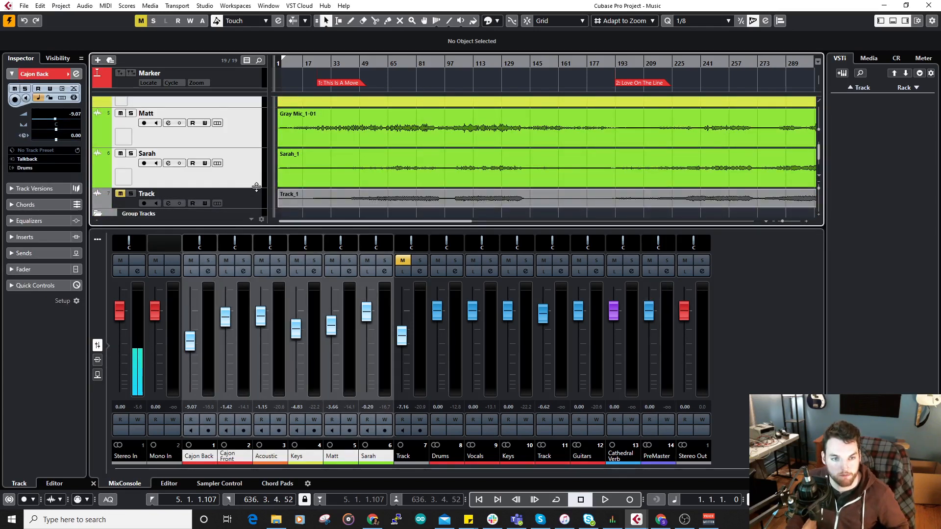
left_click_drag(257, 188, 258, 174)
scroll(298, 187, "up", 4)
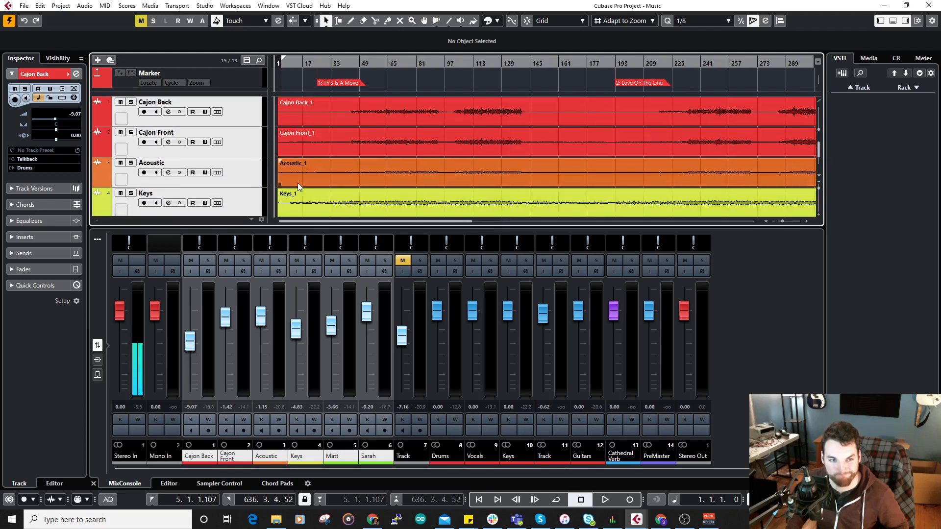
Step: Go through the cajon, Acoustic, Keys and vocal tracks one at a time to examine their channel settings and output routing
left_click(250, 124)
left_click(249, 146)
left_click(248, 171)
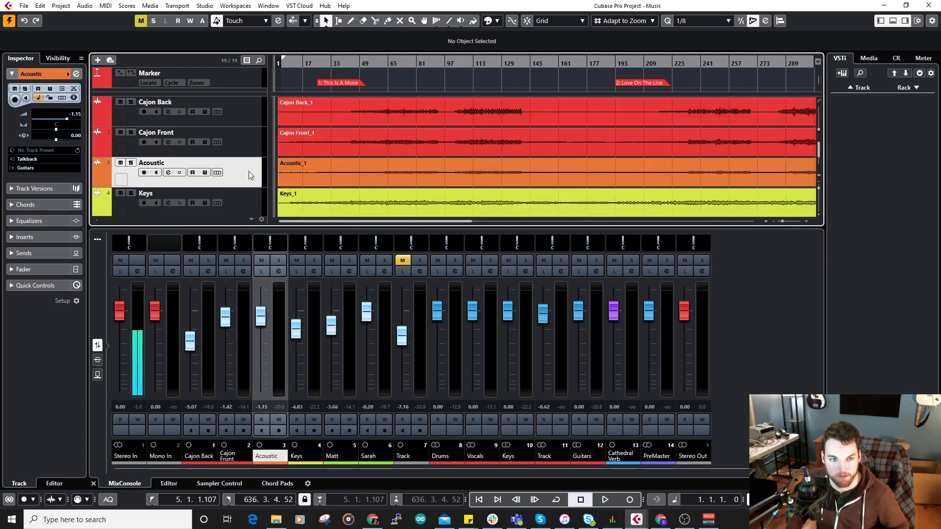
scroll(252, 170, "down", 1)
left_click(260, 155)
scroll(259, 156, "down", 1)
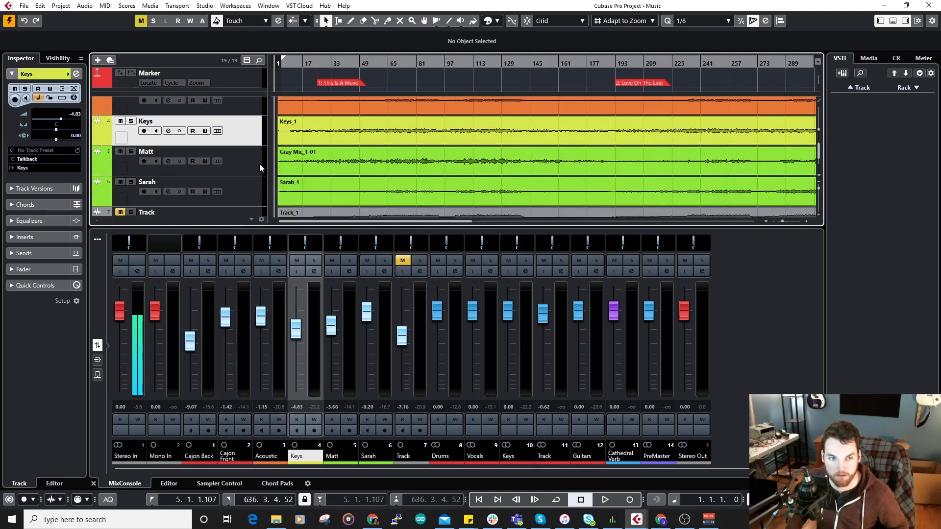
left_click(260, 164)
left_click(263, 180)
scroll(263, 181, "down", 1)
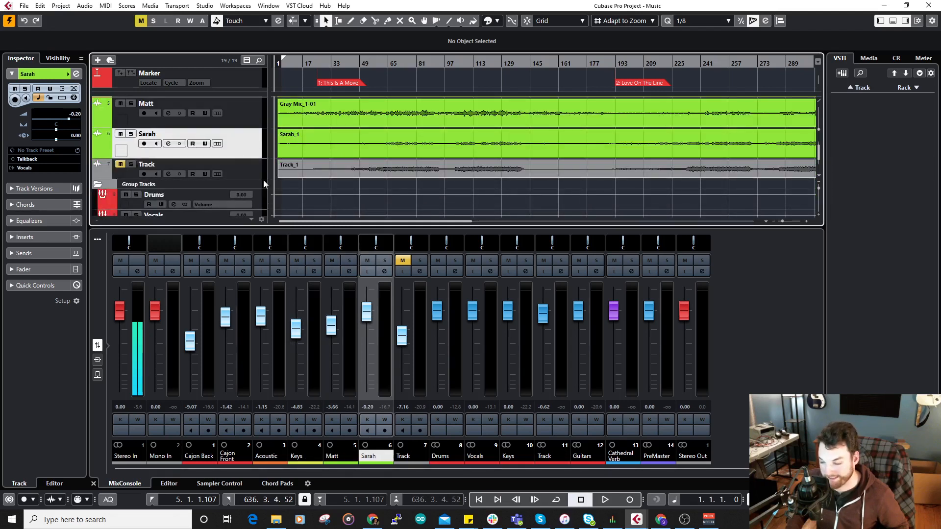
scroll(264, 183, "up", 3)
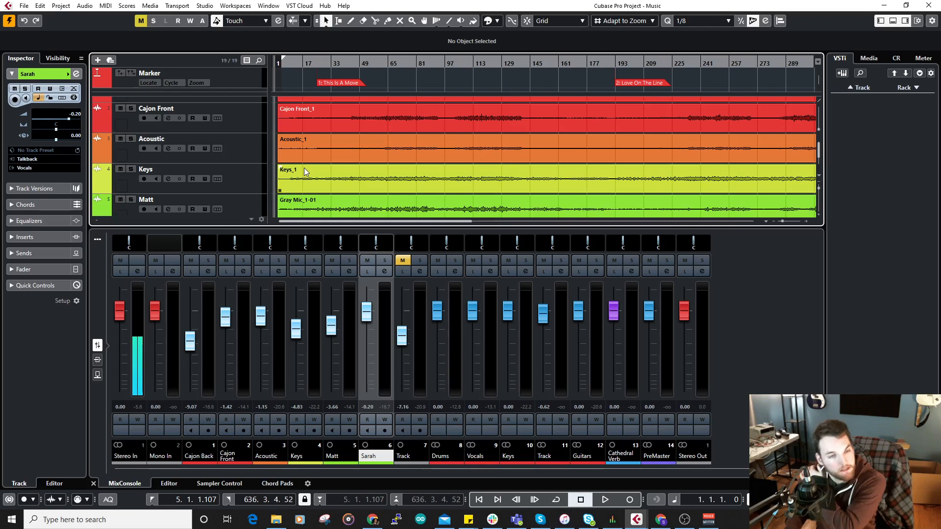
Step: Show the channel inserts in the MixConsole, play the song from about bar 26 and jump ahead to about bar 65
scroll(306, 166, "down", 2)
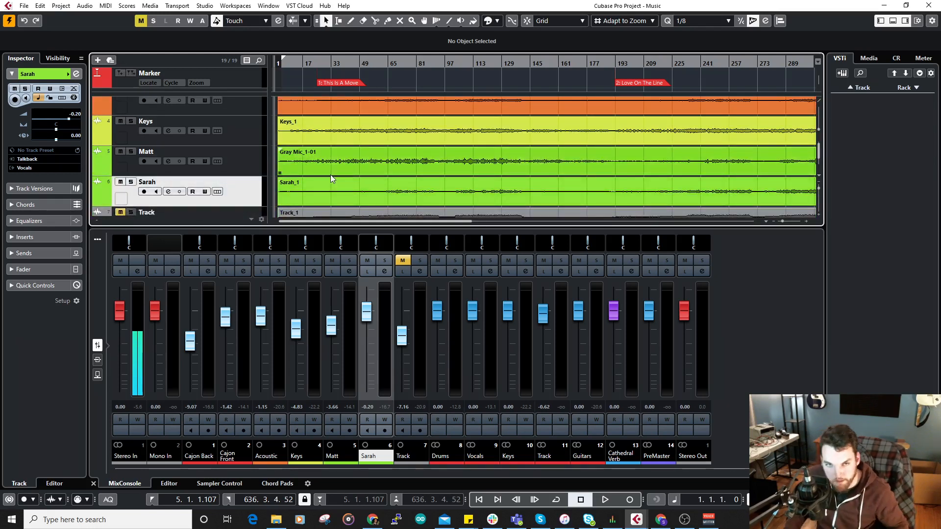
left_click(287, 63)
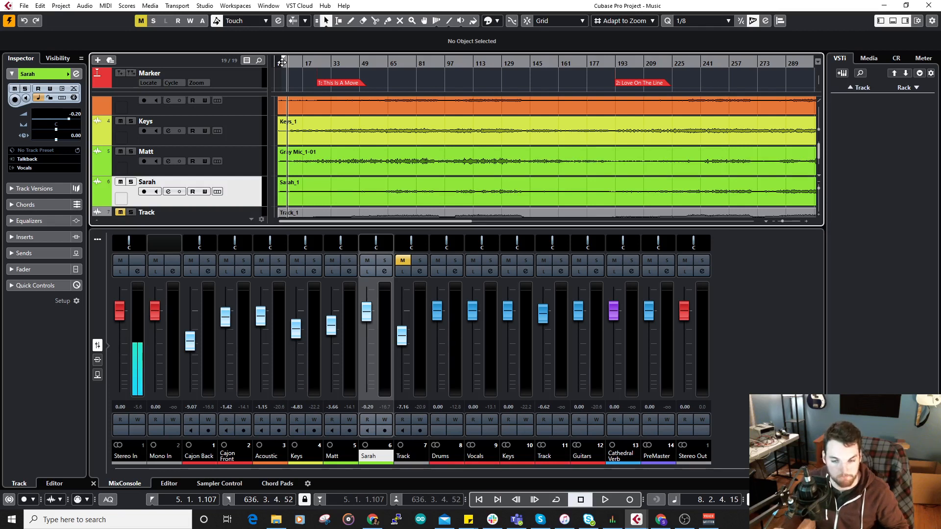
left_click(97, 359)
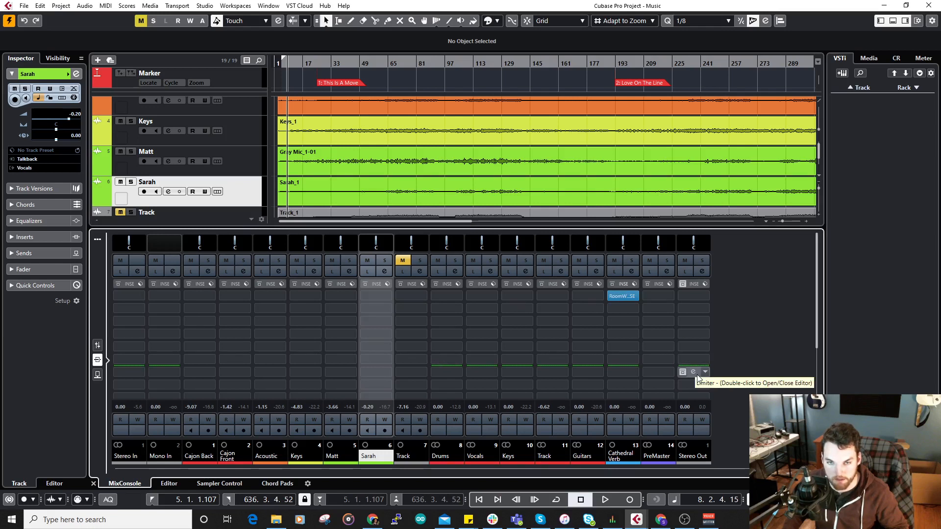
left_click(319, 64)
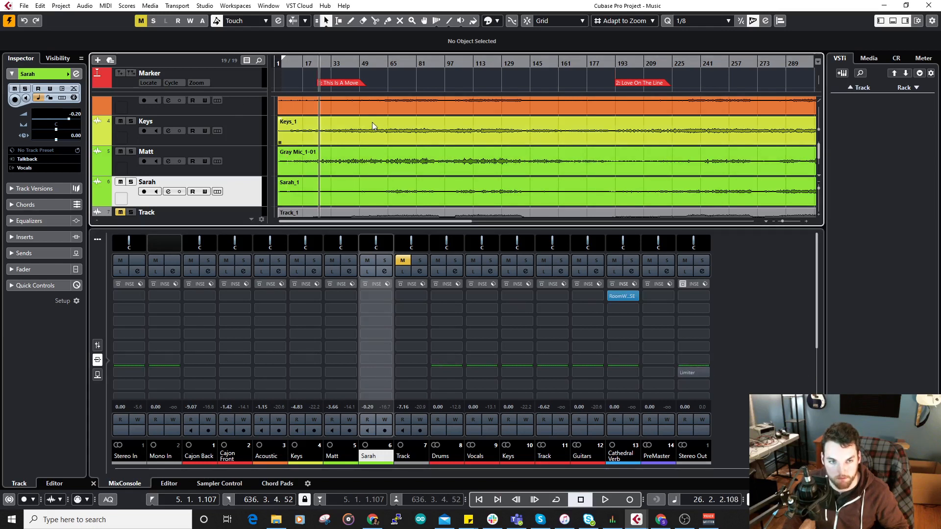
key("space")
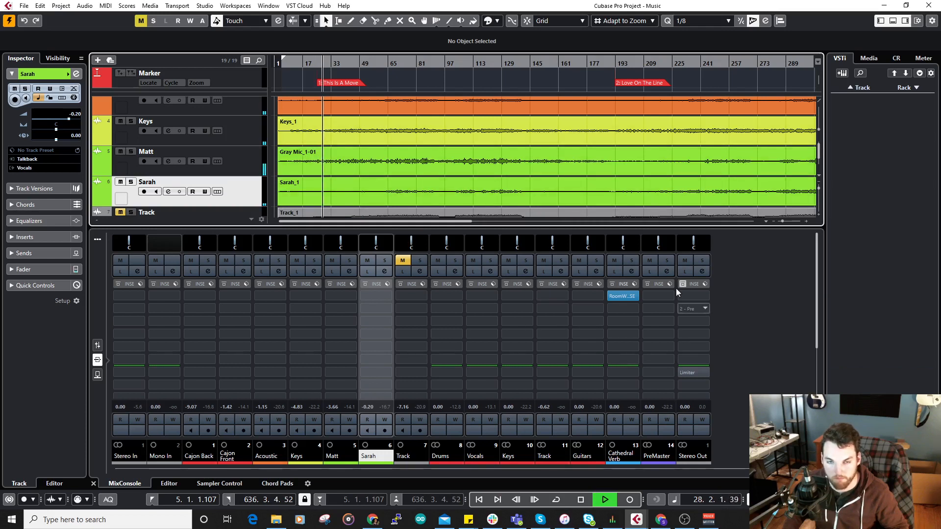
scroll(422, 128, "down", 2)
scroll(405, 137, "up", 2)
left_click(393, 67)
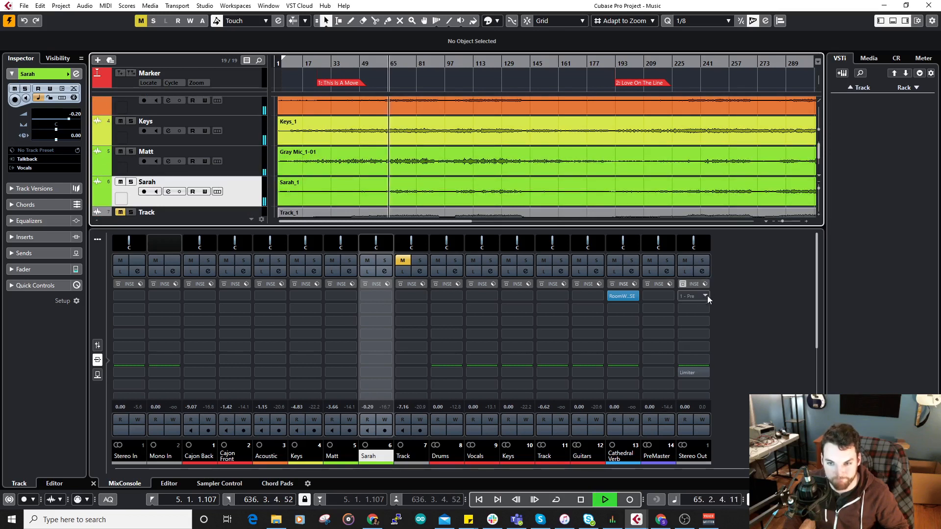
Step: Load the Frequency EQ into the first insert slot of Stereo Out, check its spectrum, close it and stop playback
left_click(705, 299)
left_click(692, 371)
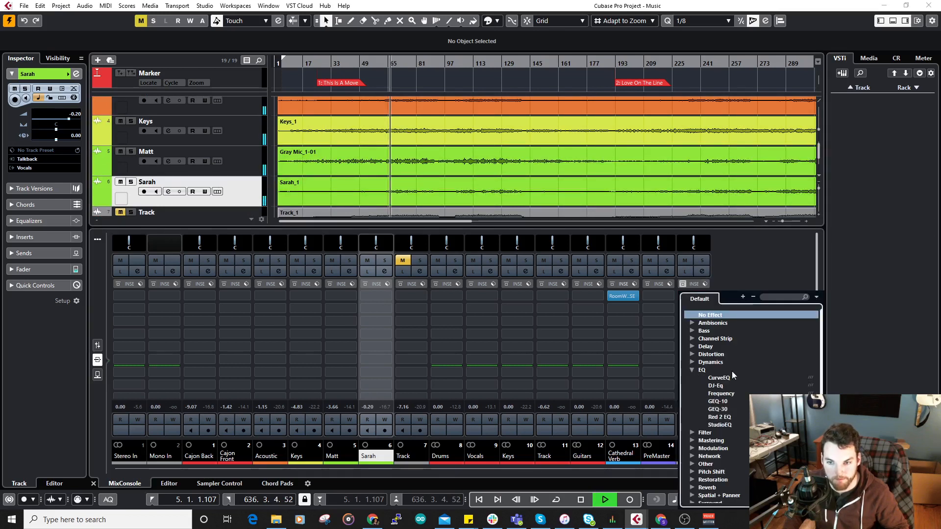
left_click(721, 393)
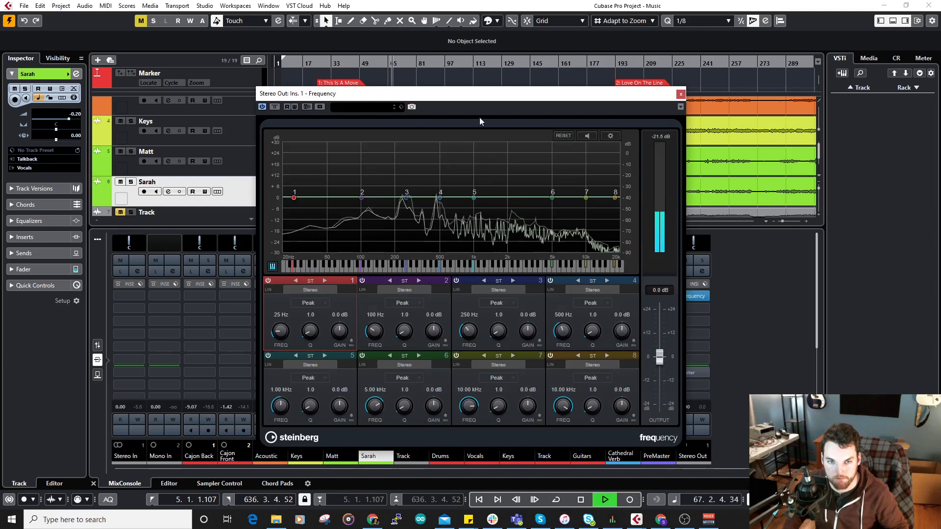
left_click_drag(445, 94, 607, 86)
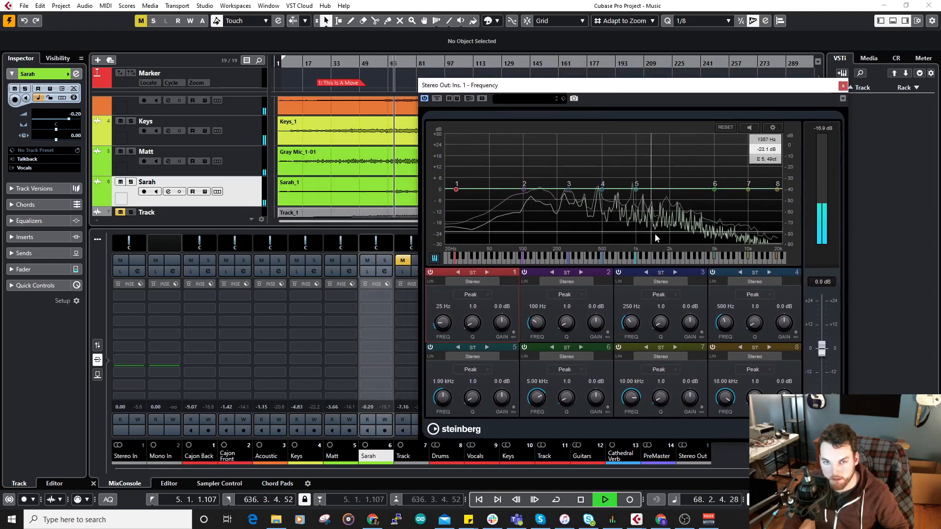
left_click(843, 86)
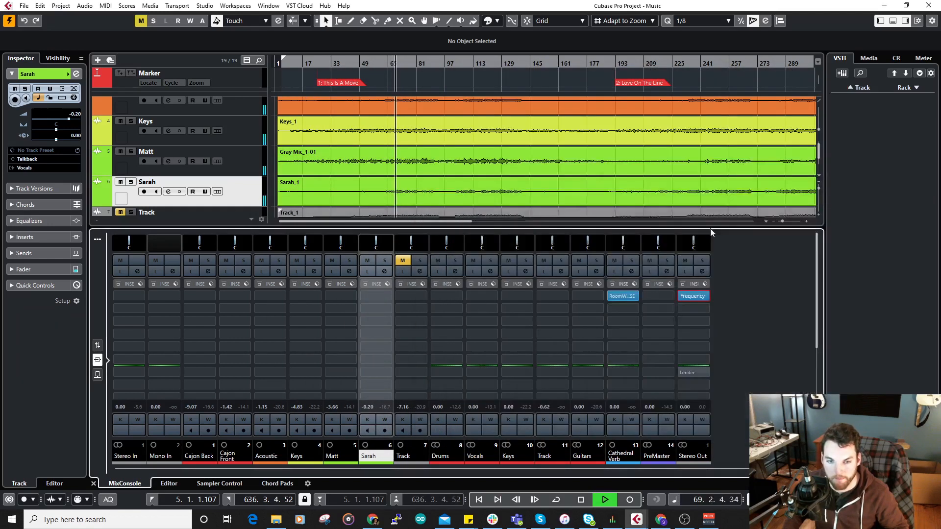
key("space")
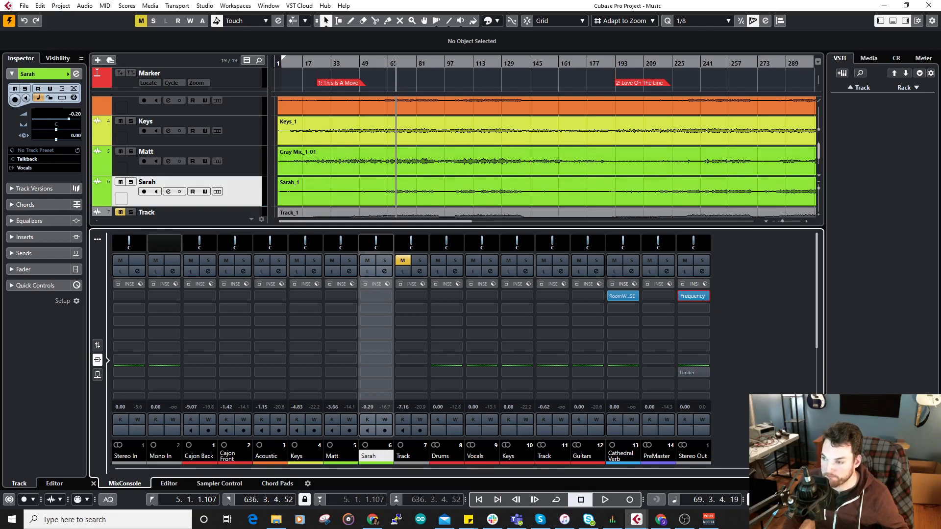
Step: Recheck the Frequency EQ on Stereo Out, close its editor and move the plug-in to PreMaster's first insert slot
left_click(725, 298)
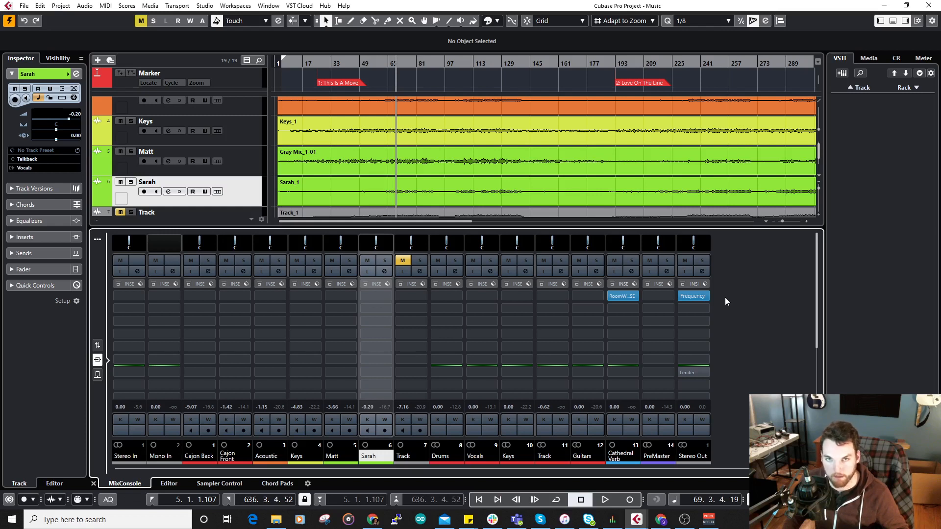
left_click(693, 297)
left_click_drag(515, 86, 452, 174)
left_click(785, 174)
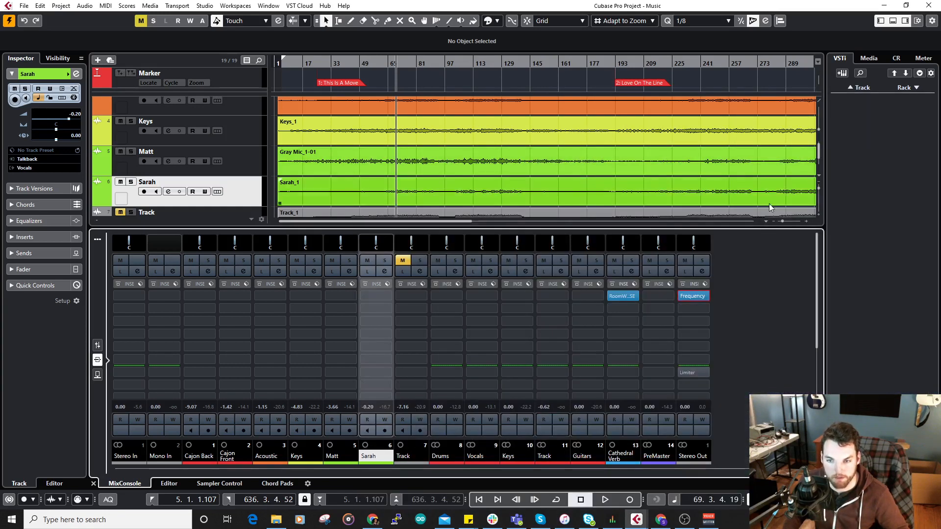
left_click_drag(678, 296, 657, 299)
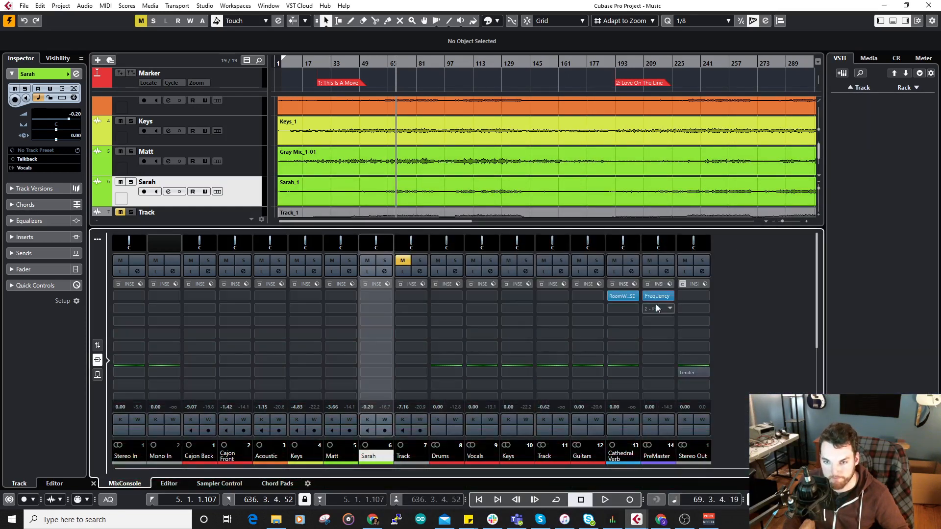
Step: Open PreMaster's Frequency EQ, play from about the bar 63 area and set band 3 at 250 Hz to -2.2 dB
left_click(655, 303)
left_click_drag(559, 175, 489, 72)
left_click(385, 65)
key("space")
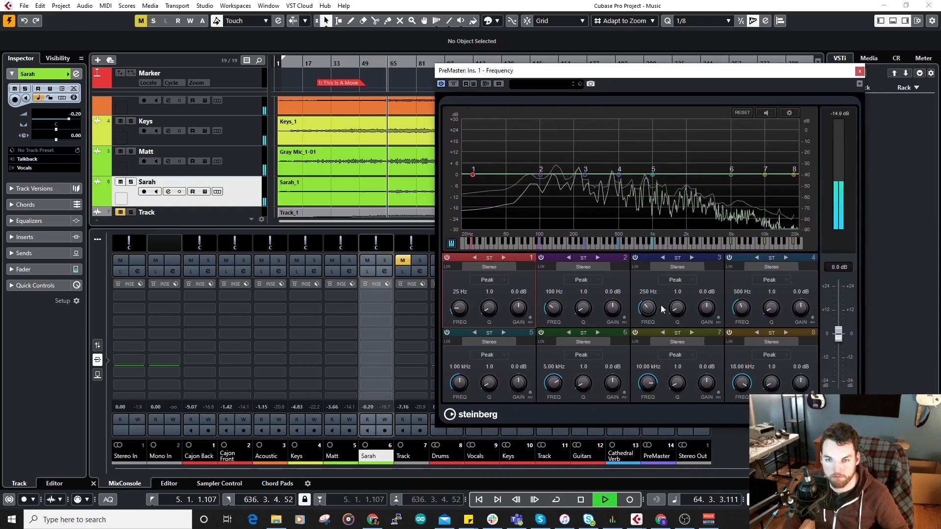
left_click_drag(706, 307, 722, 324)
Step: Change EQ band 8 to a High Shelf at 4.28 kHz with a gain of 2.9 dB
left_click(764, 355)
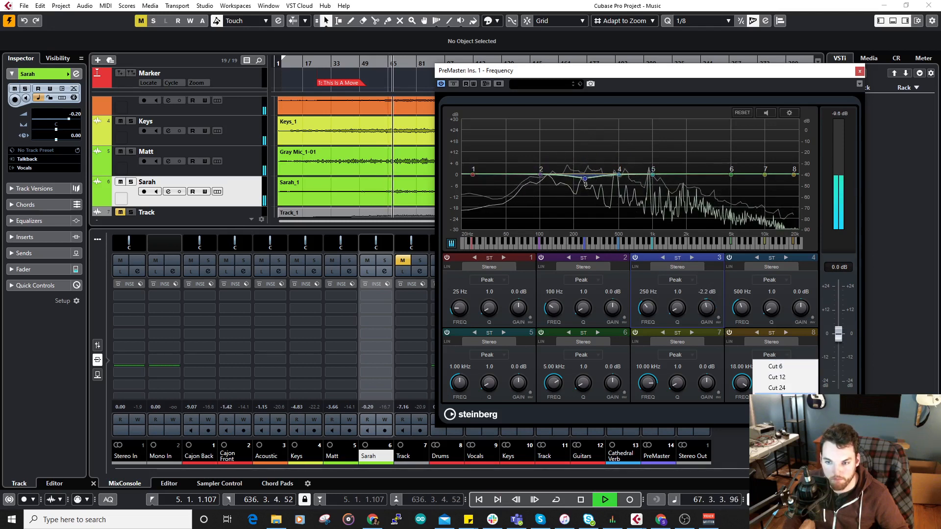
left_click(760, 419)
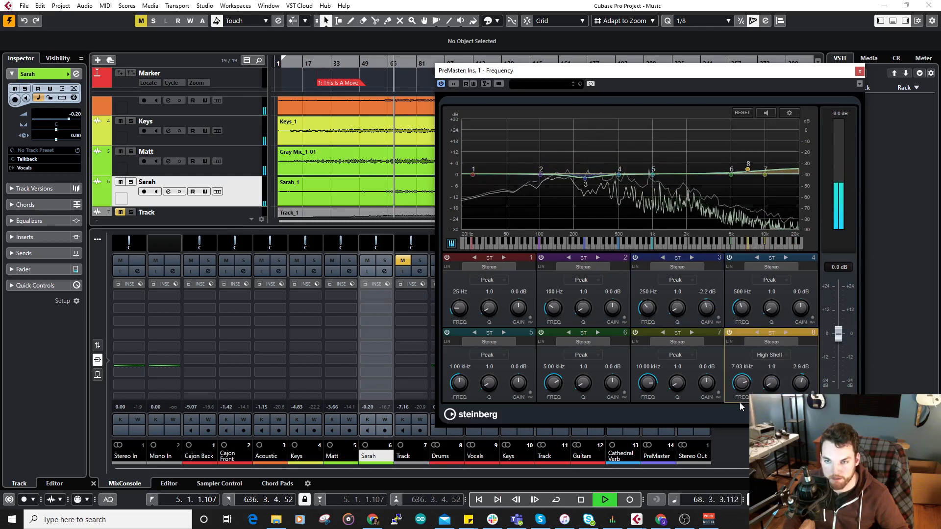
left_click_drag(741, 417, 742, 414)
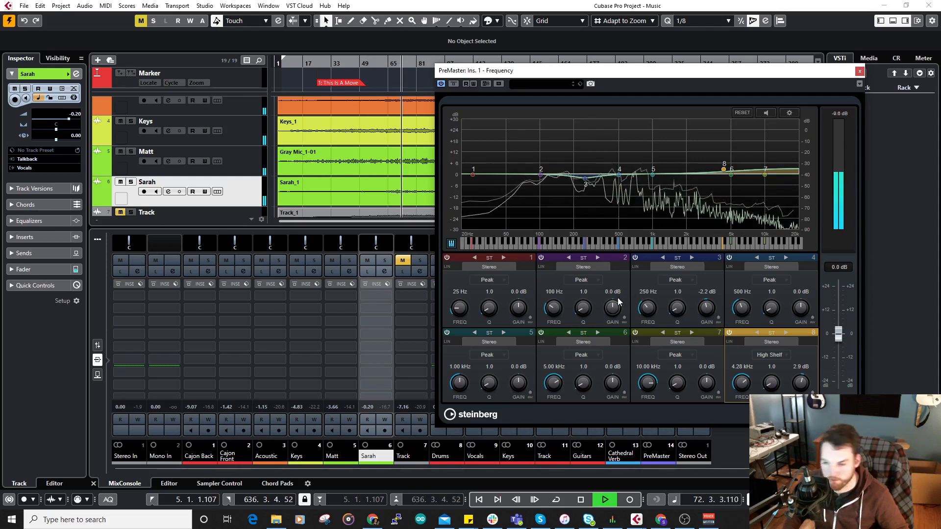
Step: Set band 2 at 100 Hz to 2.6 dB and band 5 at 1.00 kHz to -1.9 dB, closing the EQ and stopping playback
left_click_drag(616, 306, 614, 321)
mouse_move(518, 383)
left_mouse_down()
mouse_move(529, 356)
mouse_move(529, 396)
left_mouse_up()
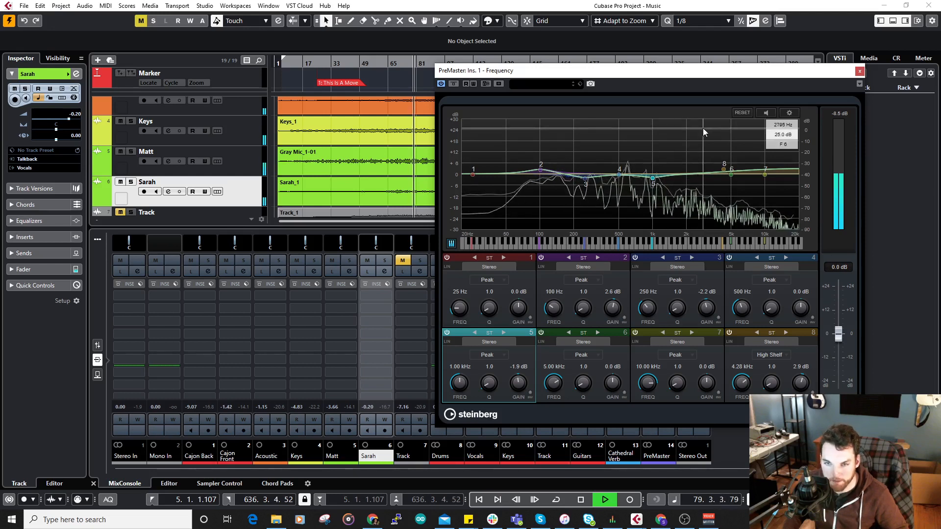
left_click(860, 71)
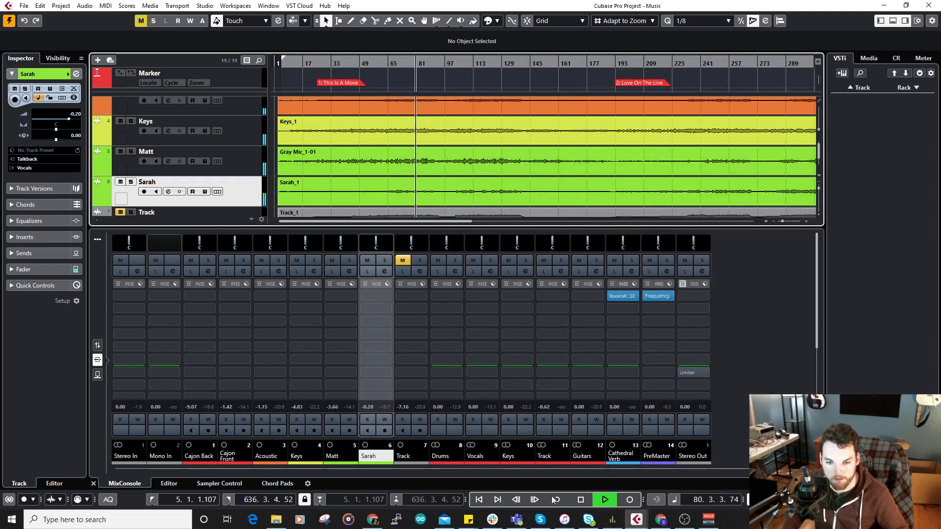
left_click(580, 499)
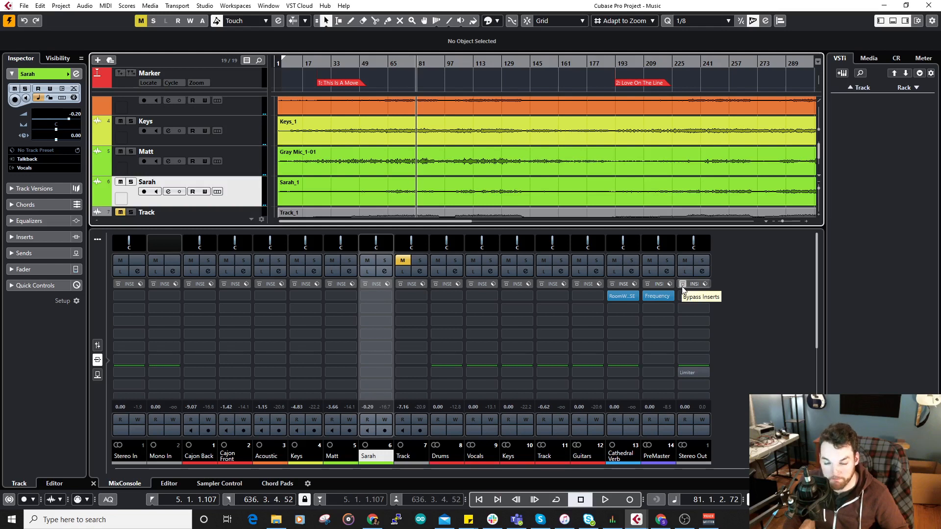
left_click(740, 293)
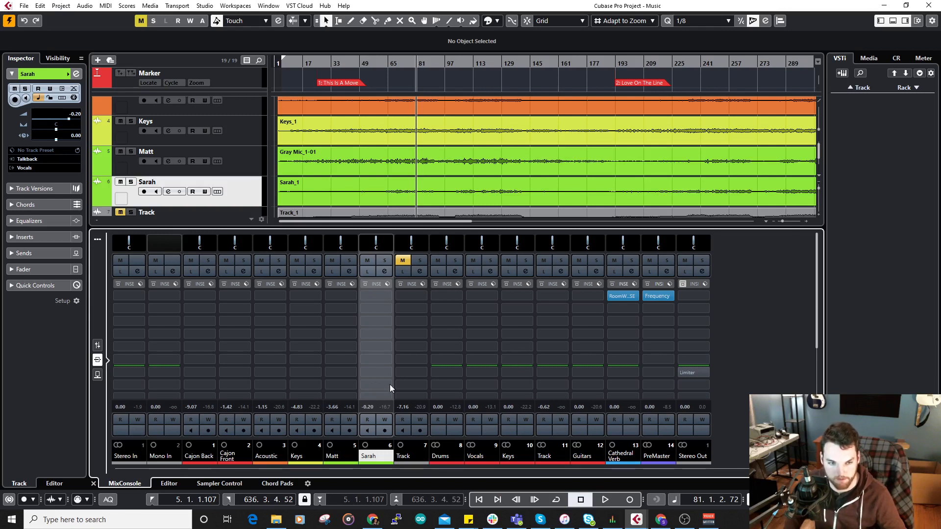
Step: Compare the fader, insert and send views of the lower MixConsole and lower the second vocal's fader to -1.05 dB
left_click(97, 345)
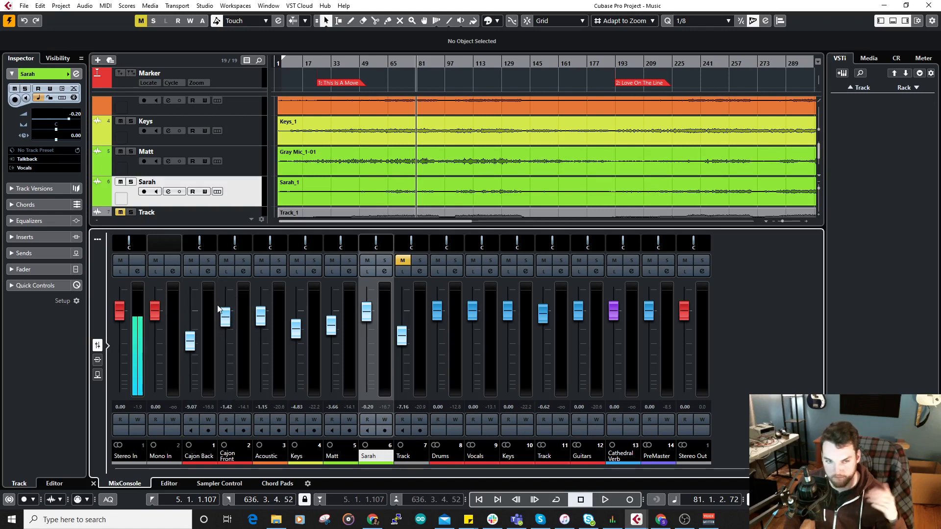
left_click(98, 360)
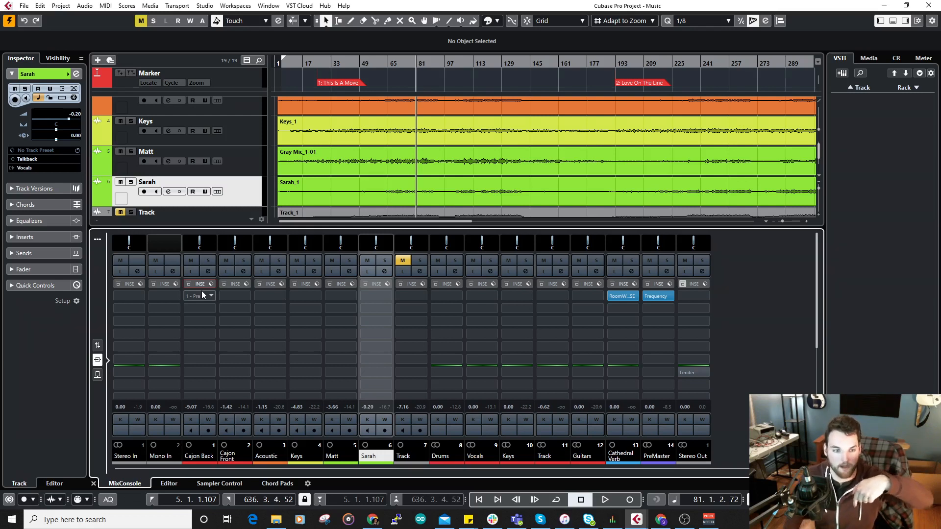
left_click(97, 345)
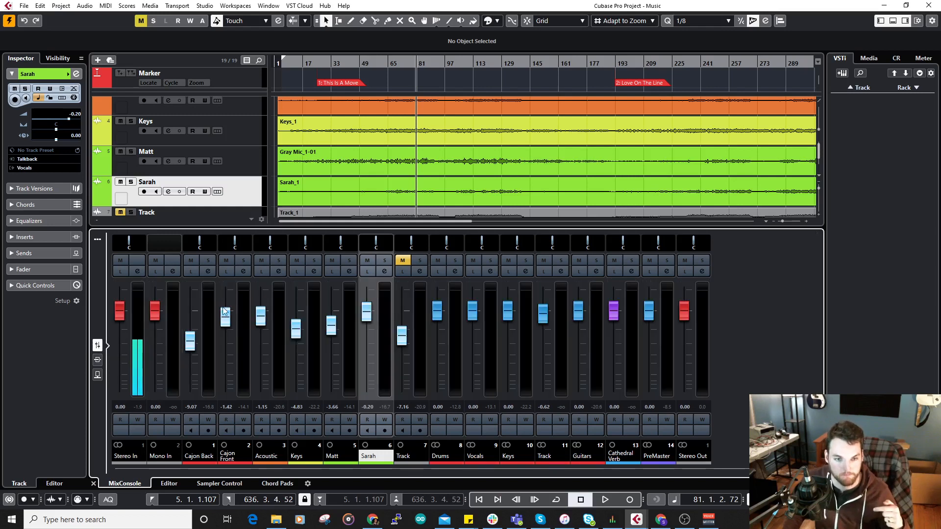
left_click(97, 375)
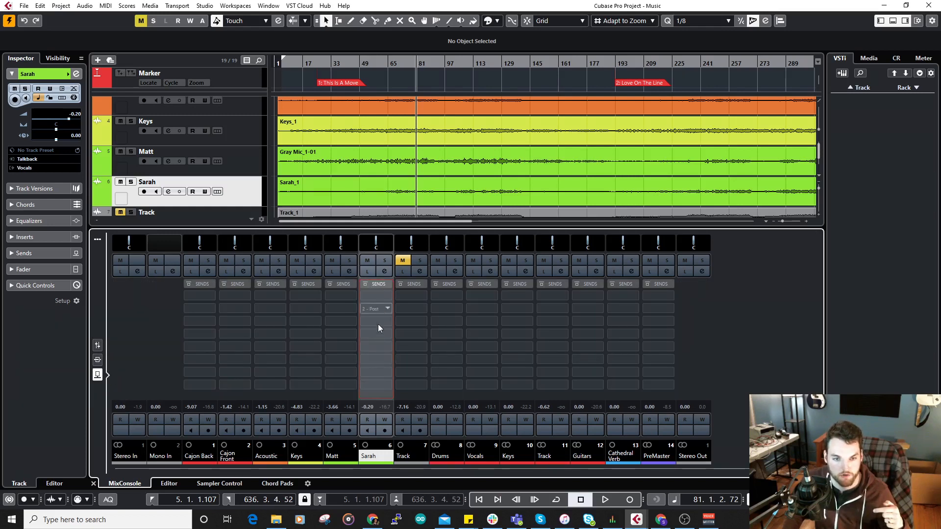
left_click(98, 360)
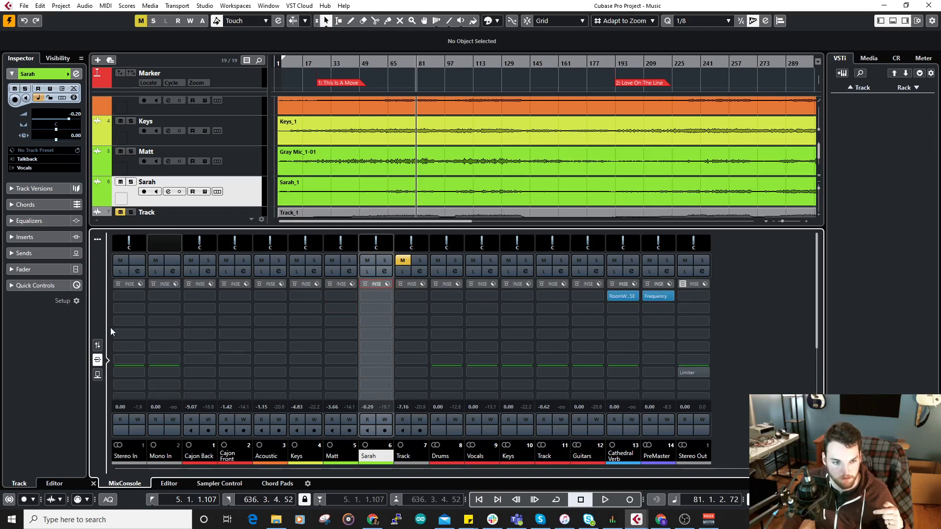
left_click(97, 345)
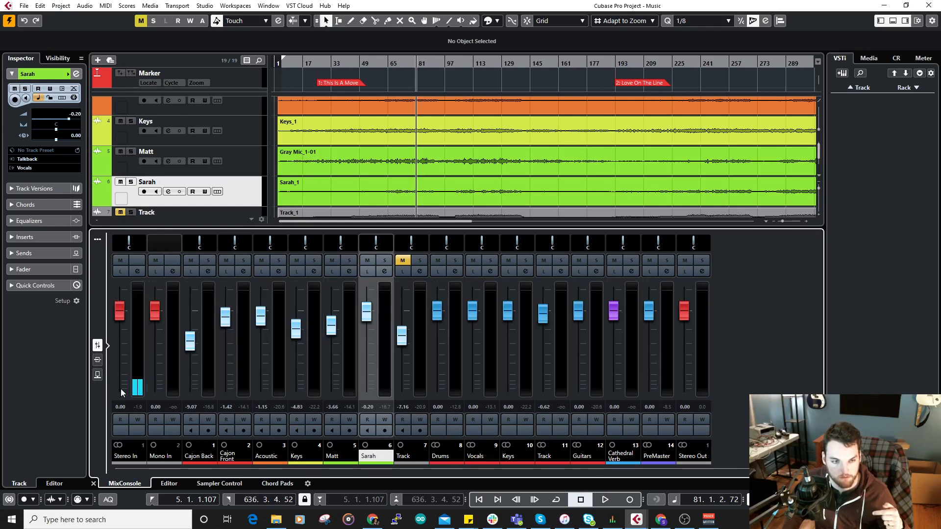
left_click(97, 376)
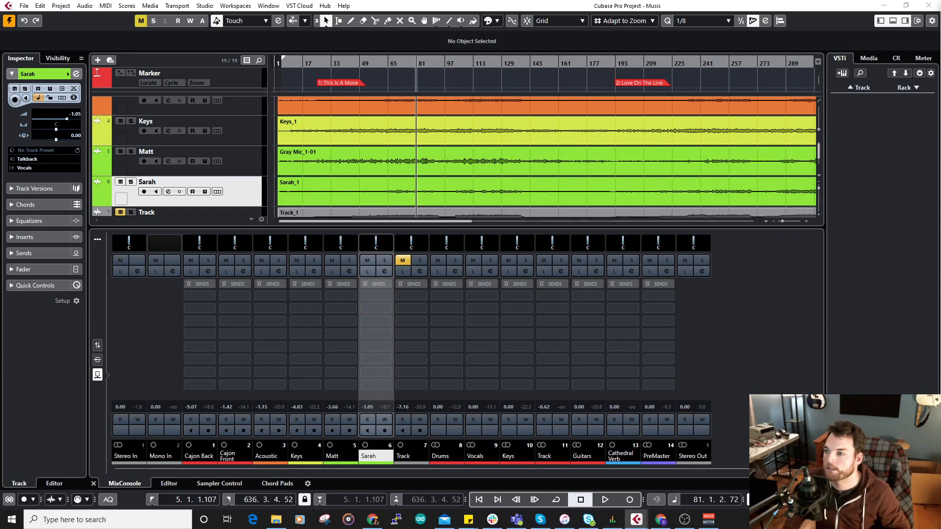
Step: Open the full MixConsole with its channel strips narrowed until all fit, and expand the Routing rack
key("F3")
key("h")
key("g")
key("g")
key("g")
key("g")
key("g")
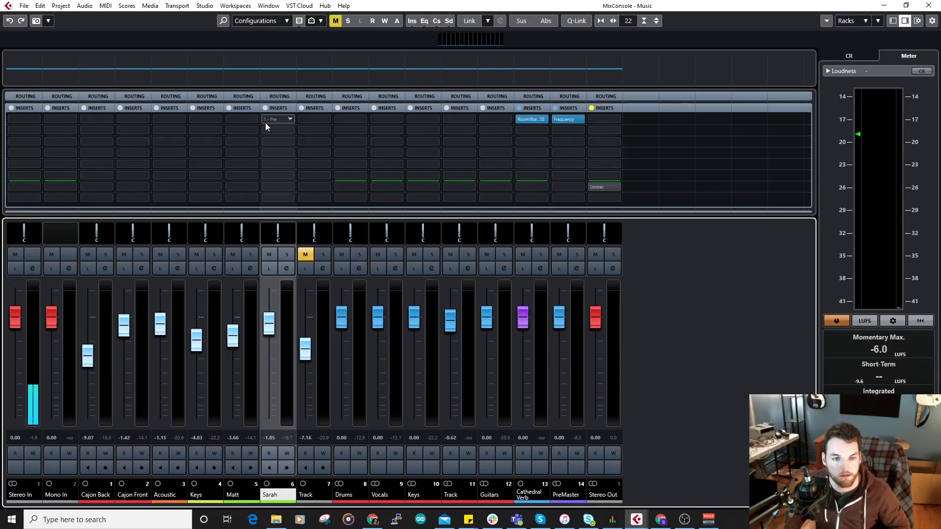
left_click(105, 97)
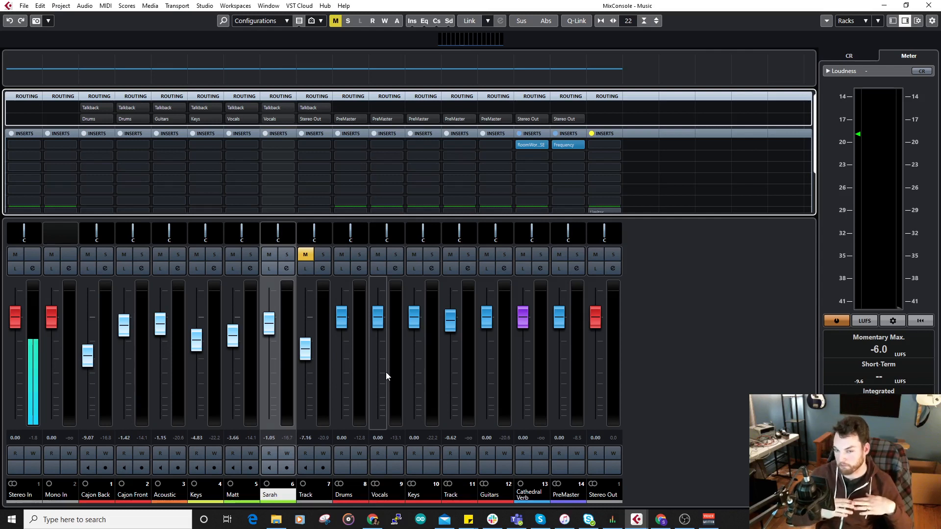
Step: Reset the Track group's fader to 0.00 dB and select the group channels Drums through Guitars
left_click(449, 320, "ctrl")
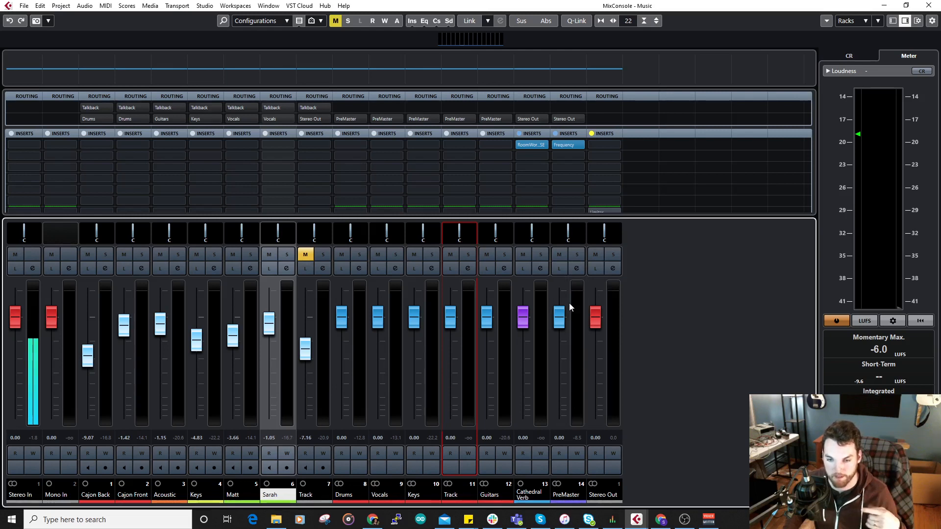
left_click(351, 293)
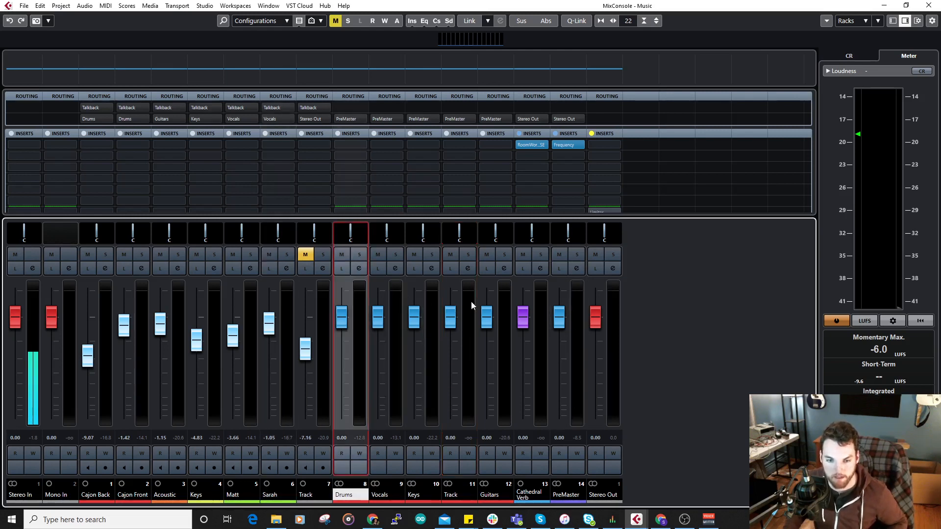
left_click(501, 299, "shift")
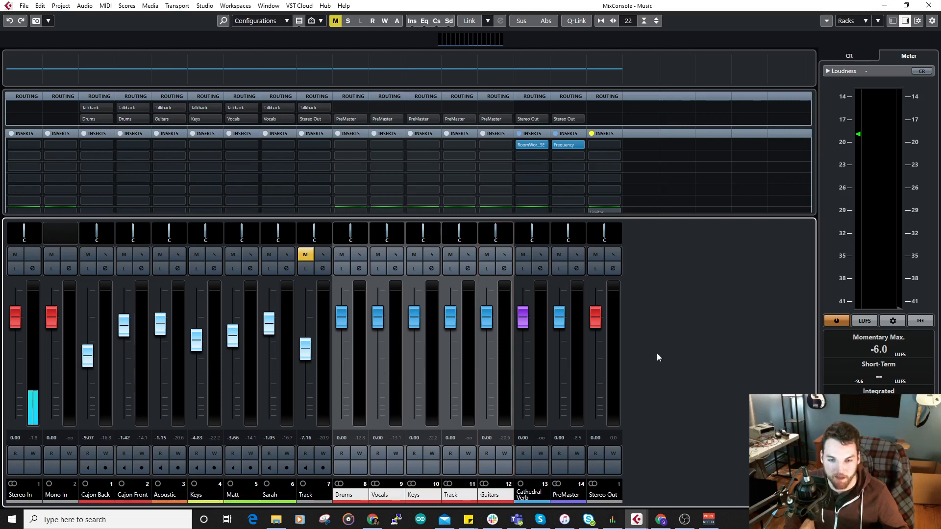
left_click(569, 293)
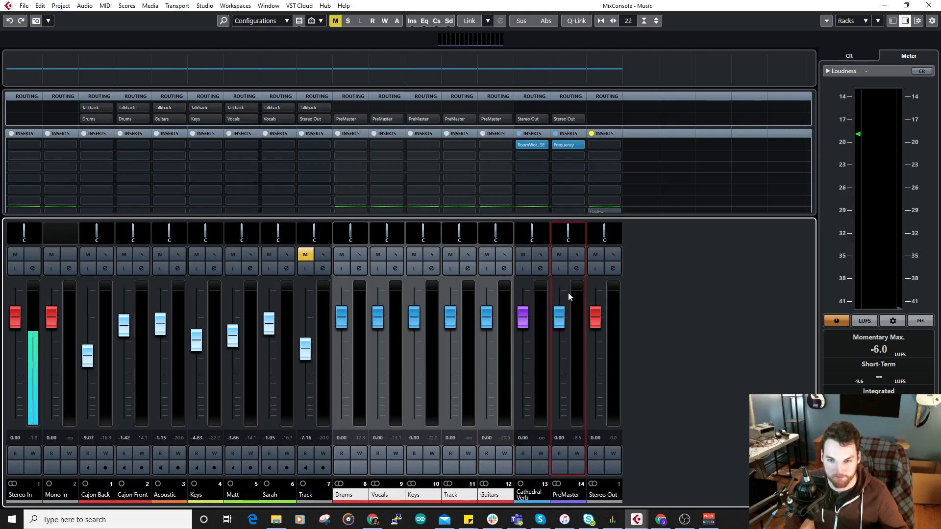
Step: Close the full MixConsole, start playback and show the channels' inserts in the lower MixConsole
mouse_move(572, 143)
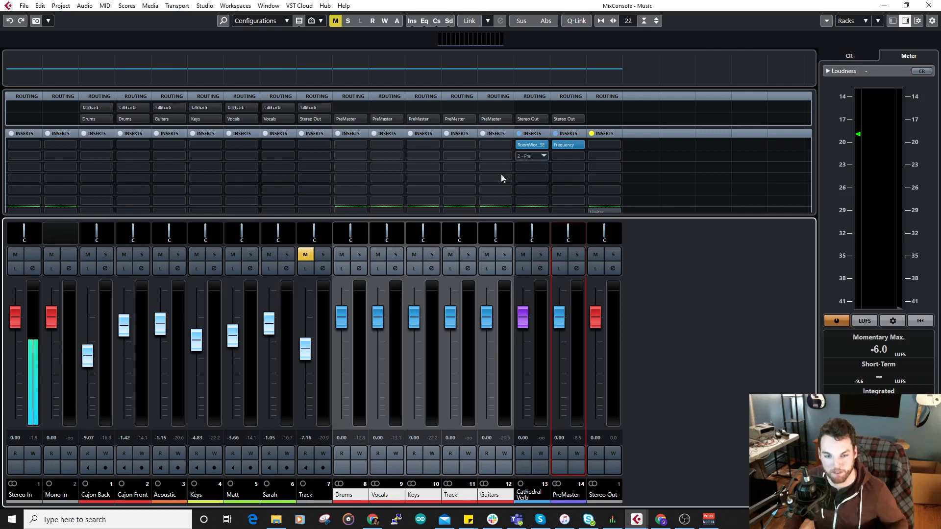
left_click_drag(547, 9, 522, 78)
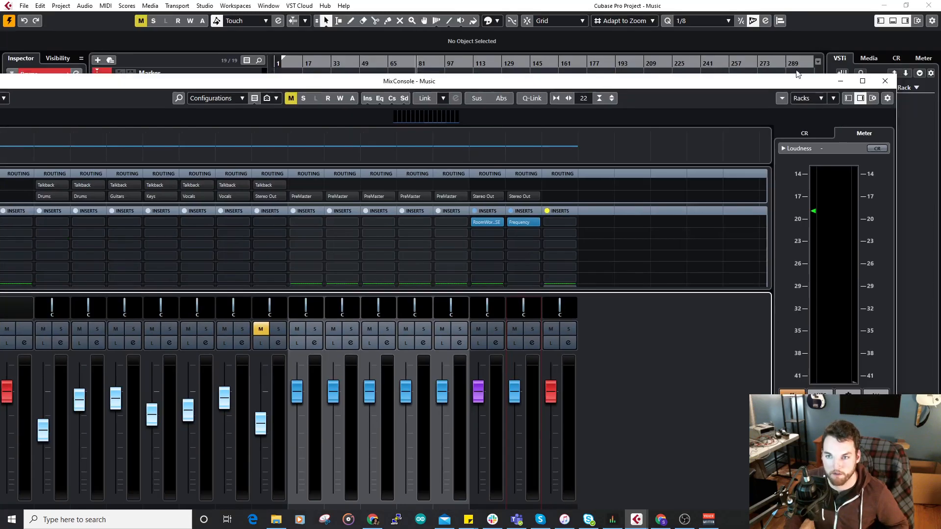
left_click(884, 81)
scroll(452, 141, "up", 3)
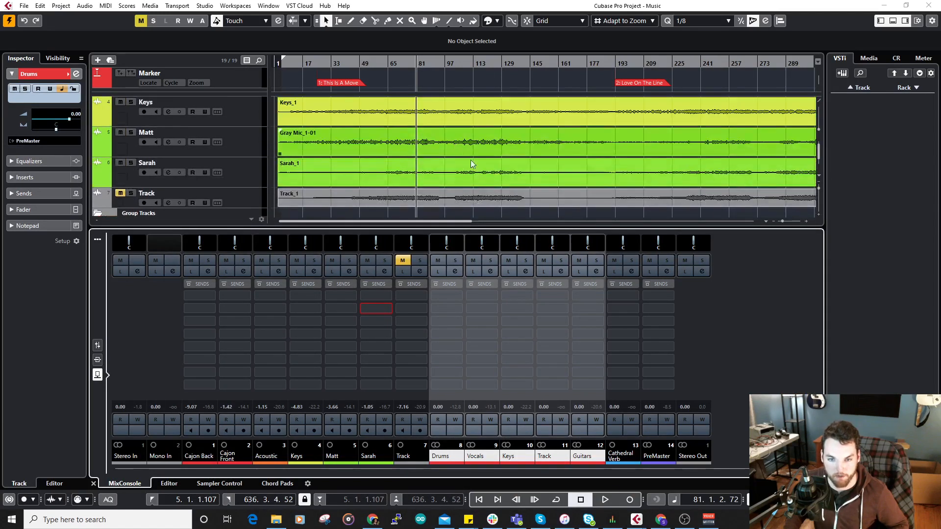
key("space")
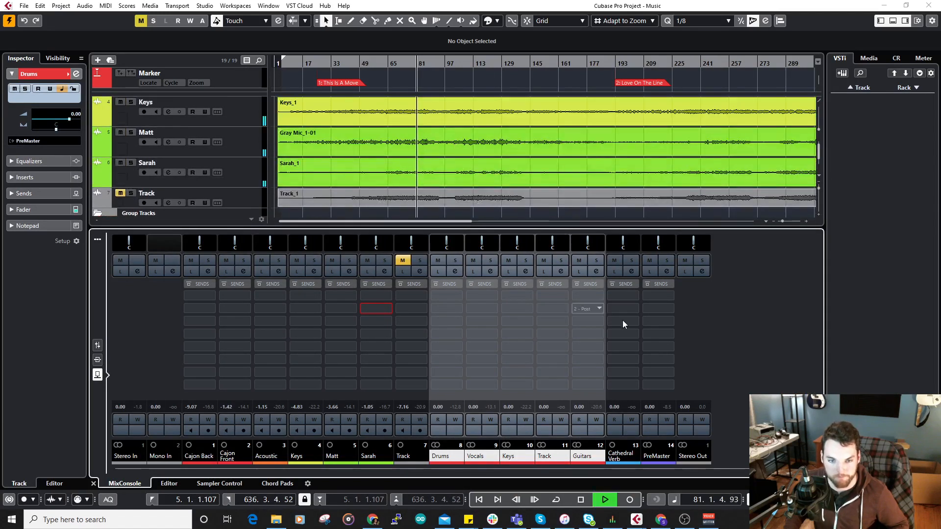
left_click(97, 345)
left_click(98, 359)
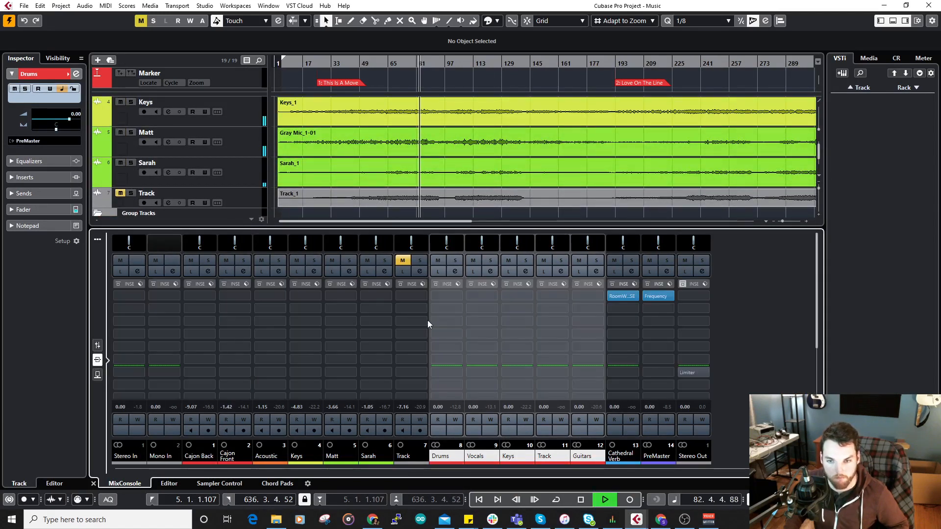
Step: Check the PreMaster channel's Frequency EQ and add a MultibandCompressor from the Dynamics effects to its second insert slot
left_click(658, 296)
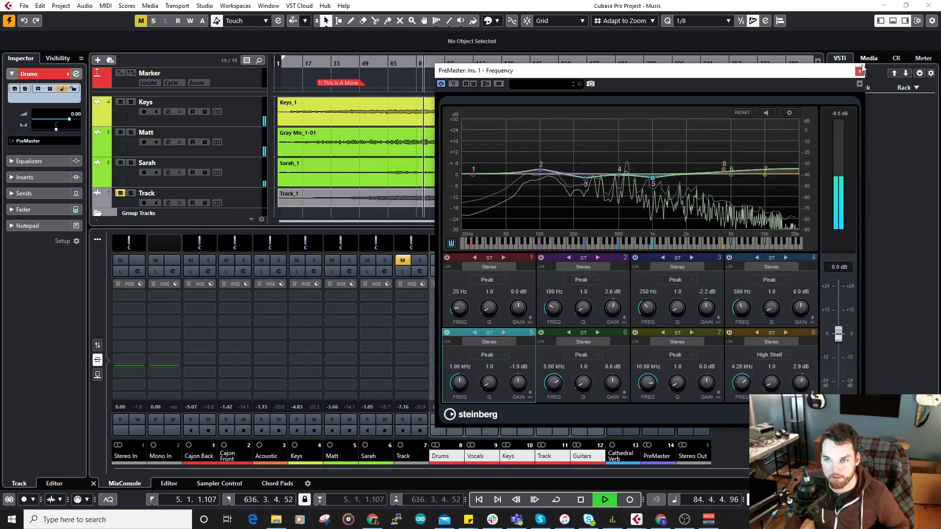
left_click(859, 71)
left_click(666, 309)
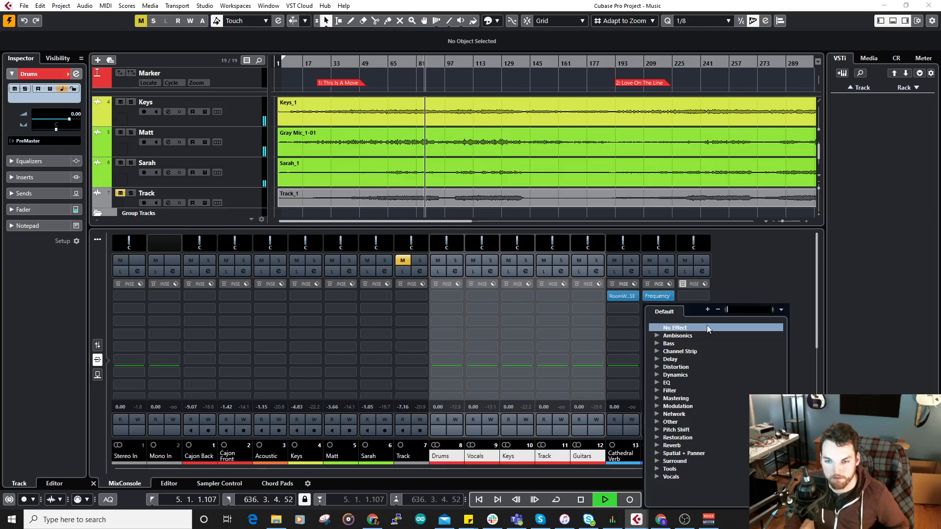
left_click(657, 376)
scroll(718, 459, "down", 3)
scroll(717, 458, "down", 1)
scroll(707, 388, "down", 2)
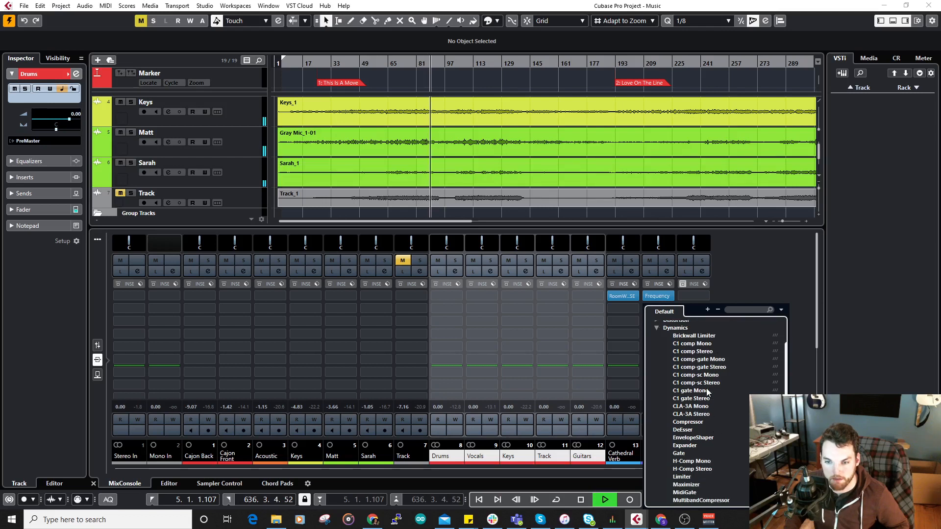
left_click(701, 501)
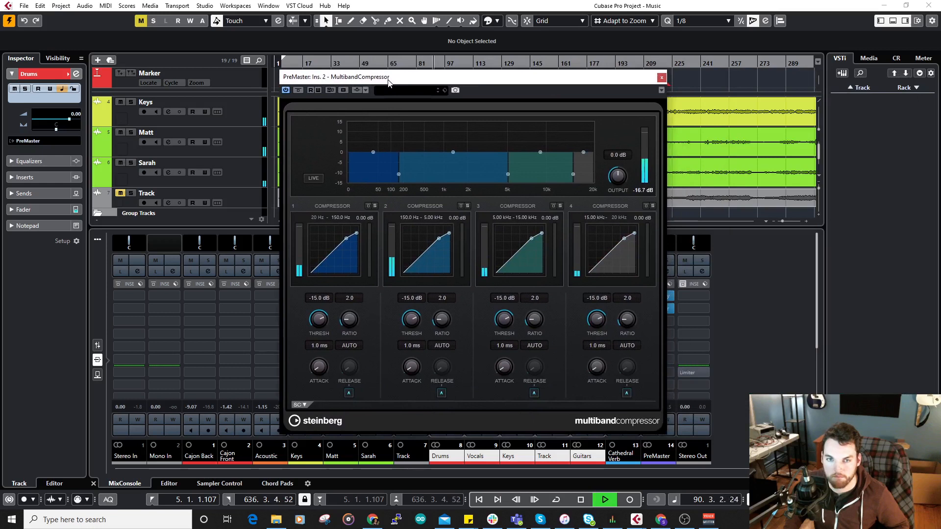
Step: Move the MultibandCompressor window clear of the project timeline and restart playback from about bar 78
left_click_drag(392, 81, 457, 87)
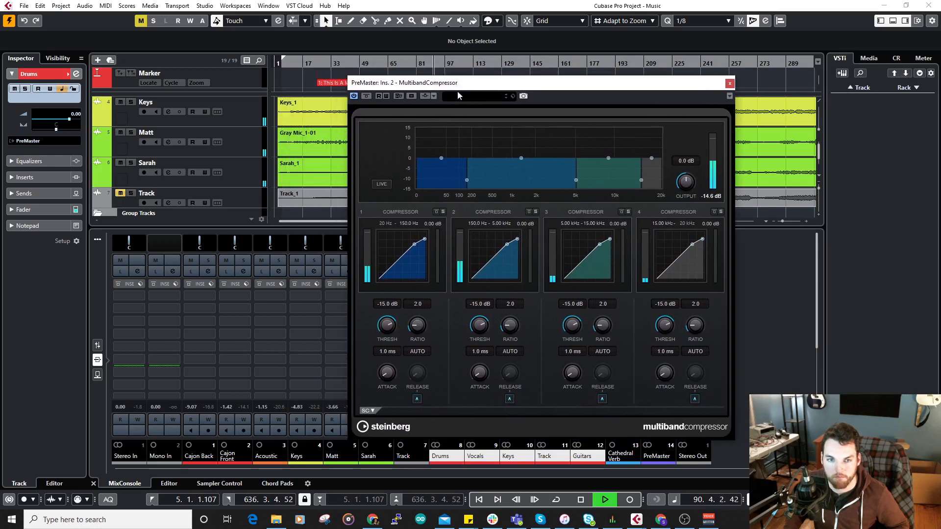
key("space")
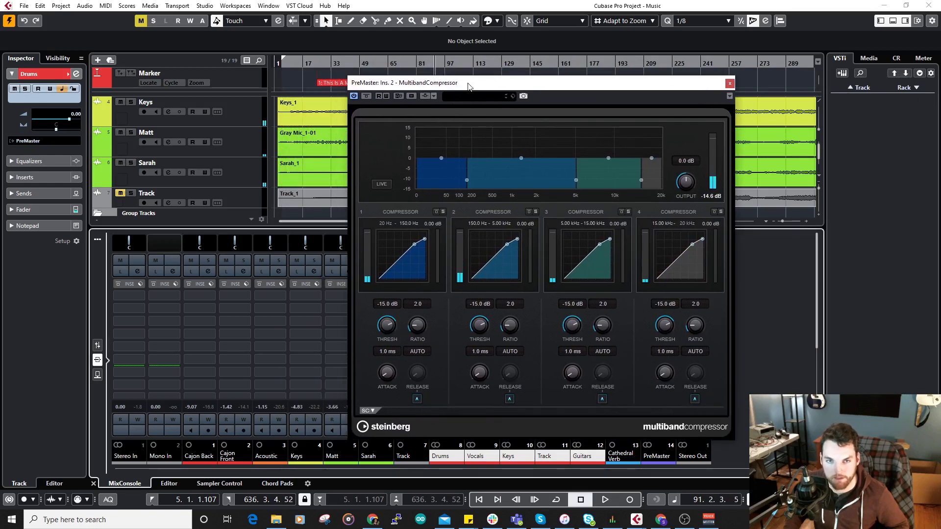
left_click_drag(469, 87, 621, 73)
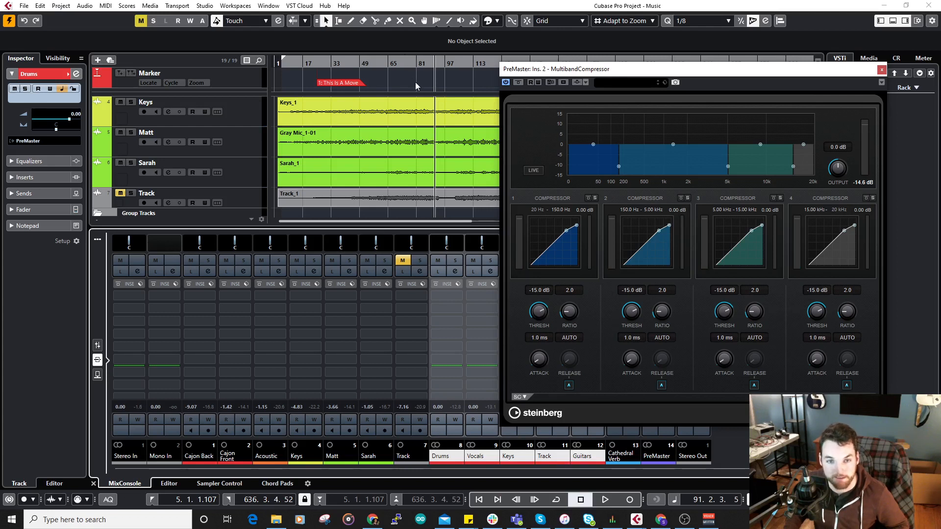
left_click(412, 64)
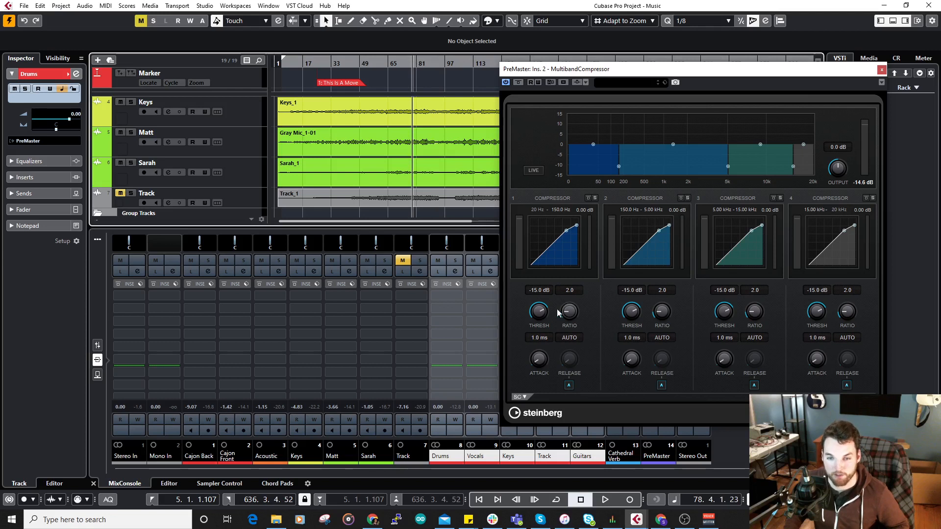
key("space")
Step: Set the MultibandCompressor thresholds to -30.3 dB for band 1, -22.2 dB for band 2 and -34.2 dB for band 3
left_click_drag(539, 312, 533, 327)
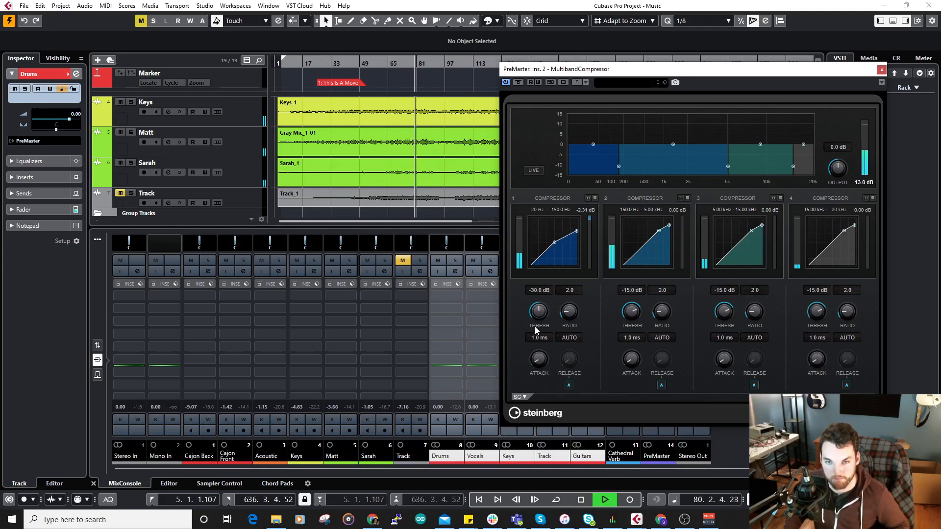
left_click_drag(534, 317, 533, 320)
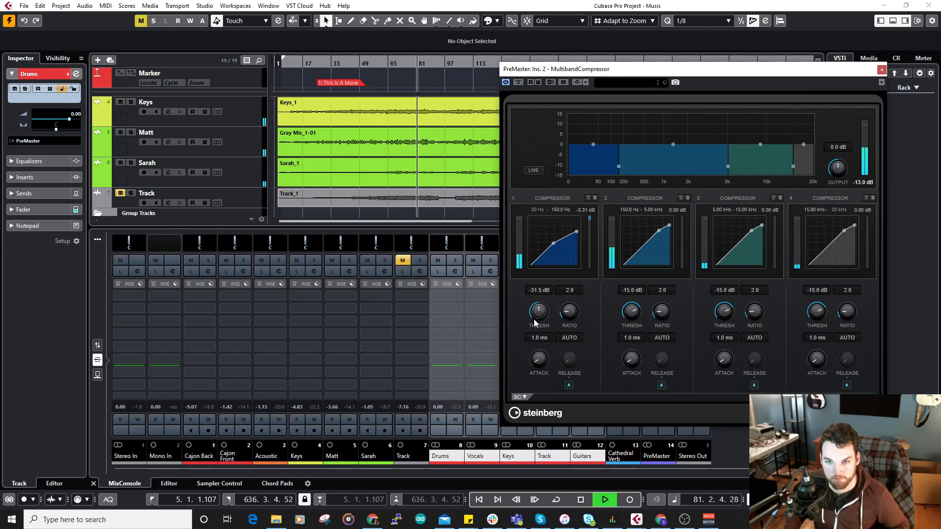
mouse_move(631, 313)
left_mouse_down()
mouse_move(628, 335)
mouse_move(631, 322)
left_mouse_up()
left_click_drag(537, 317, 541, 316)
left_click_drag(724, 311, 716, 337)
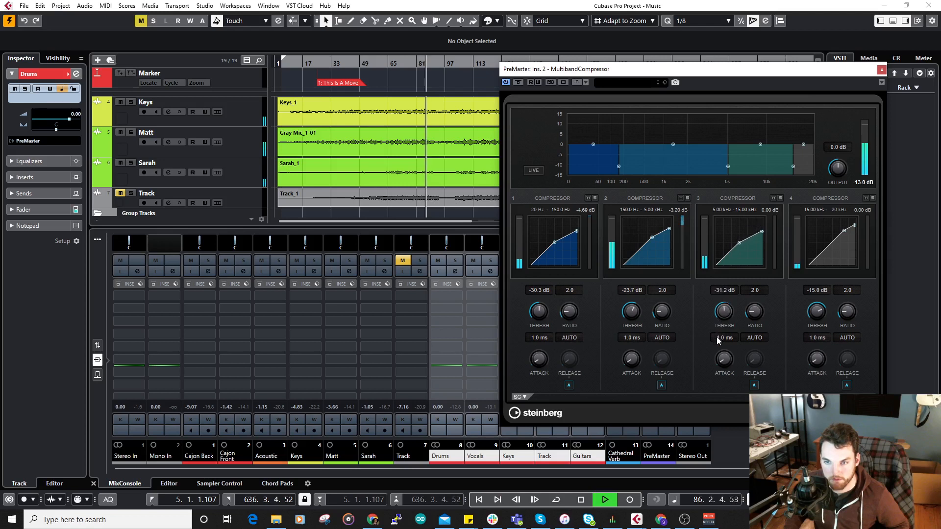
left_click_drag(643, 321, 636, 316)
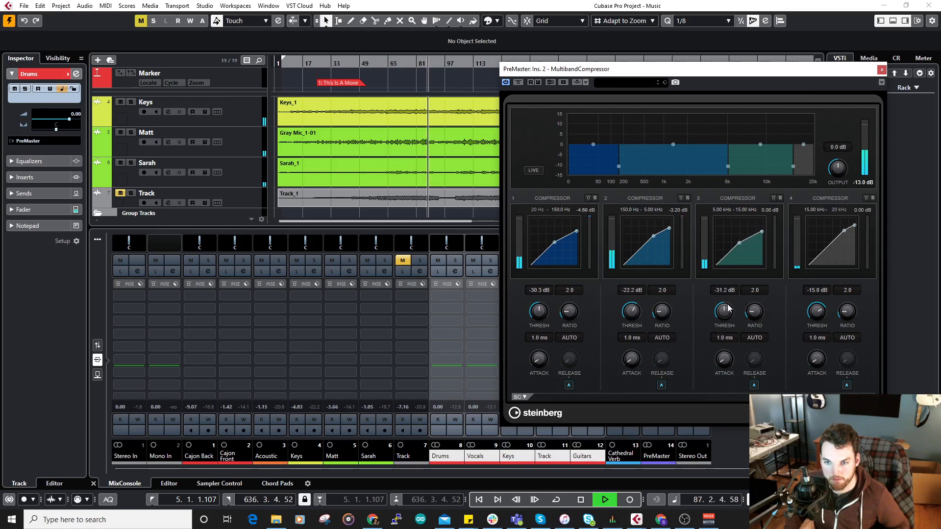
left_click_drag(731, 308, 723, 316)
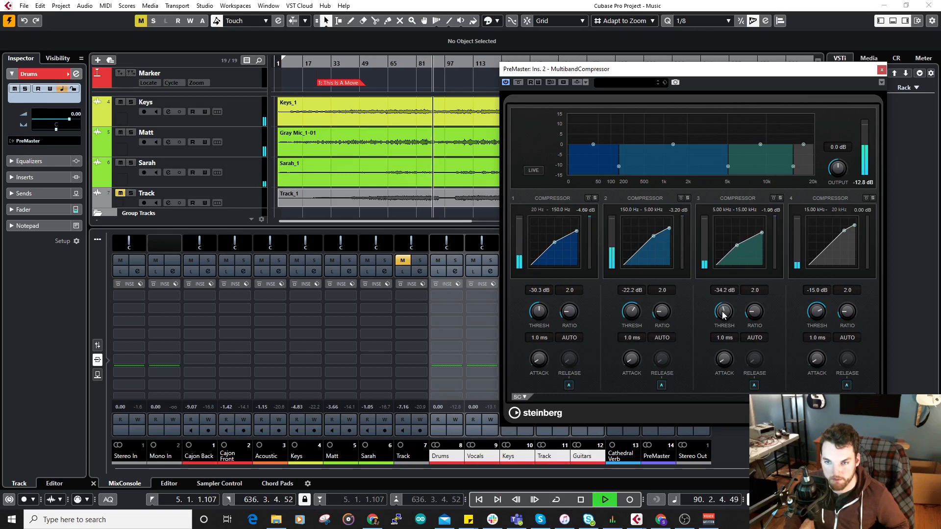
Step: Set the band 4 threshold to -37.5 dB and band 1 to -28.5 dB, closing the compressor and stopping playback
left_click_drag(817, 311, 815, 346)
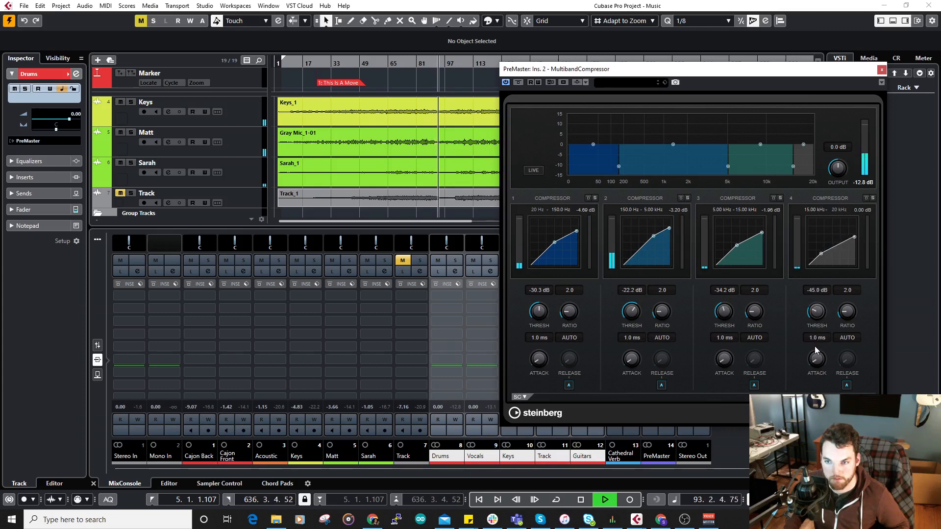
left_click_drag(818, 311, 819, 302)
left_click(865, 212)
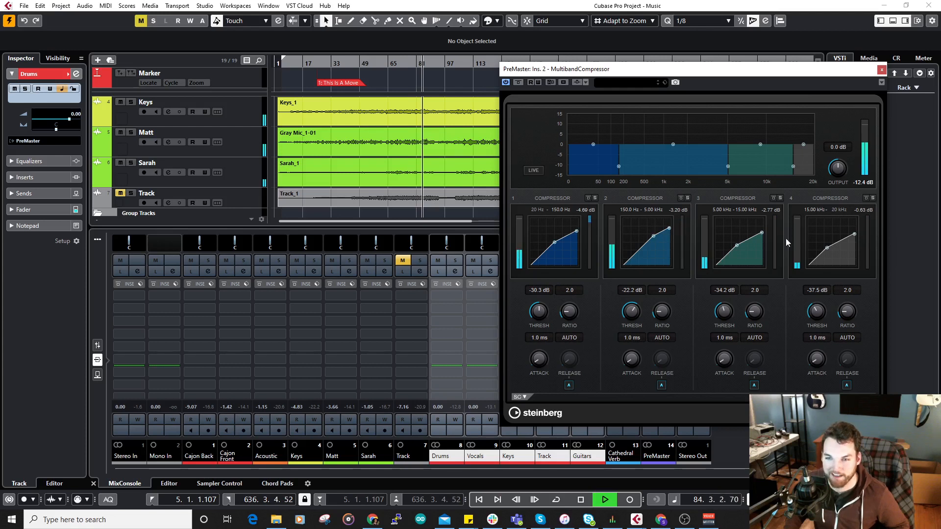
left_click_drag(547, 319, 548, 317)
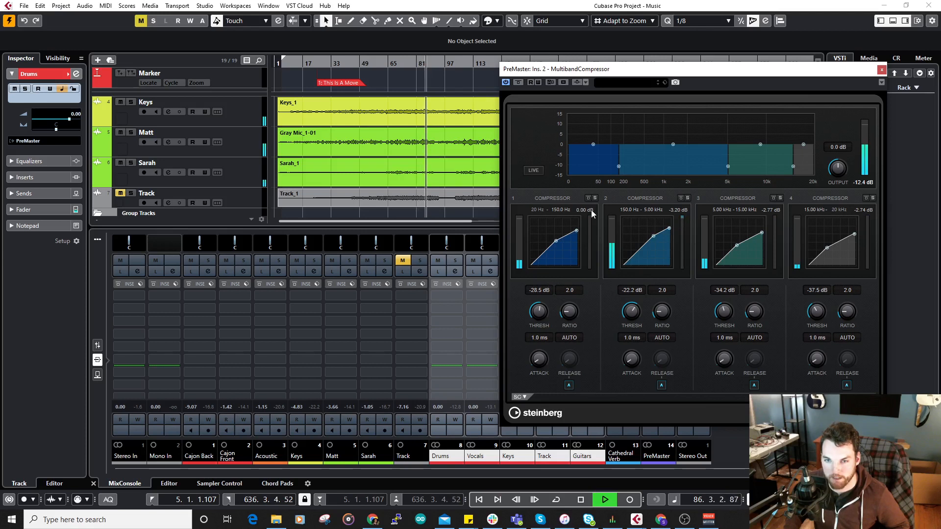
left_click(882, 70)
key("space")
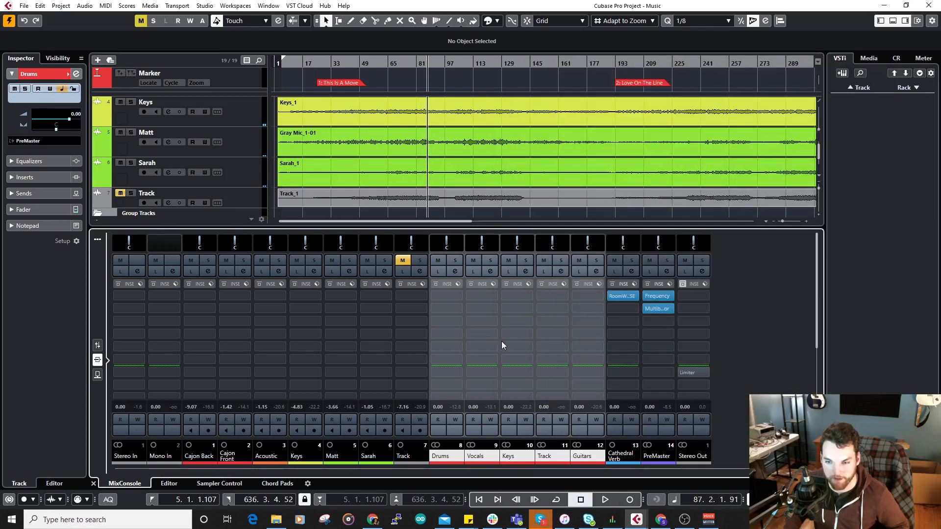
left_click(541, 520)
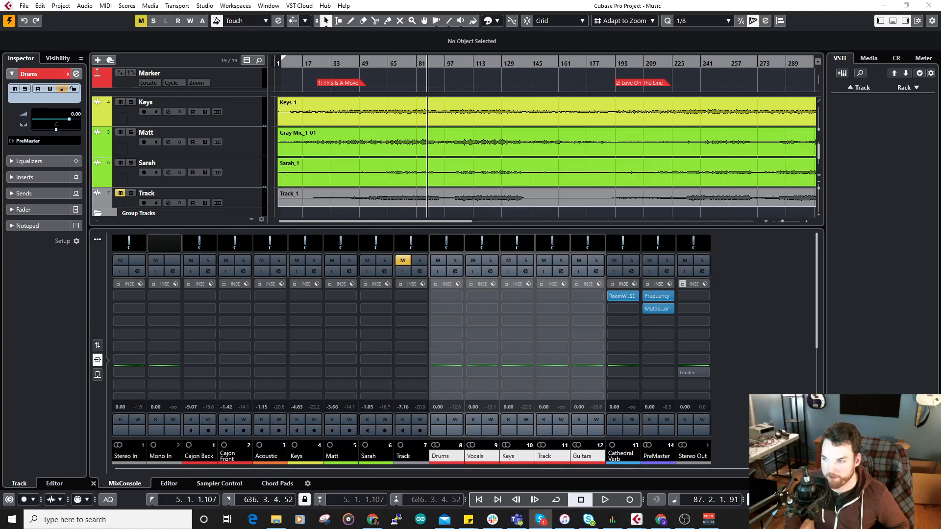
key("alt+Tab")
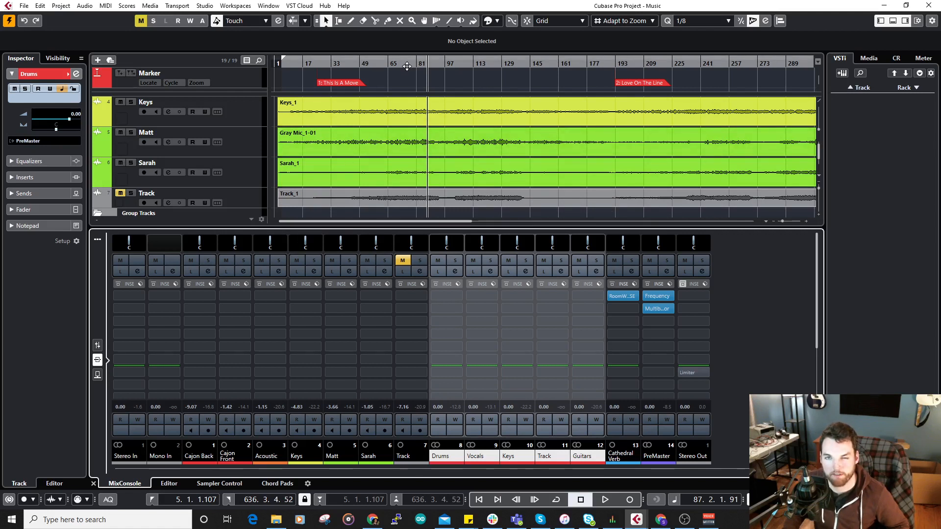
Step: Compare the mix with PreMaster's inserts bypassed and active, replaying from about bar 79, and stop playback
key("space")
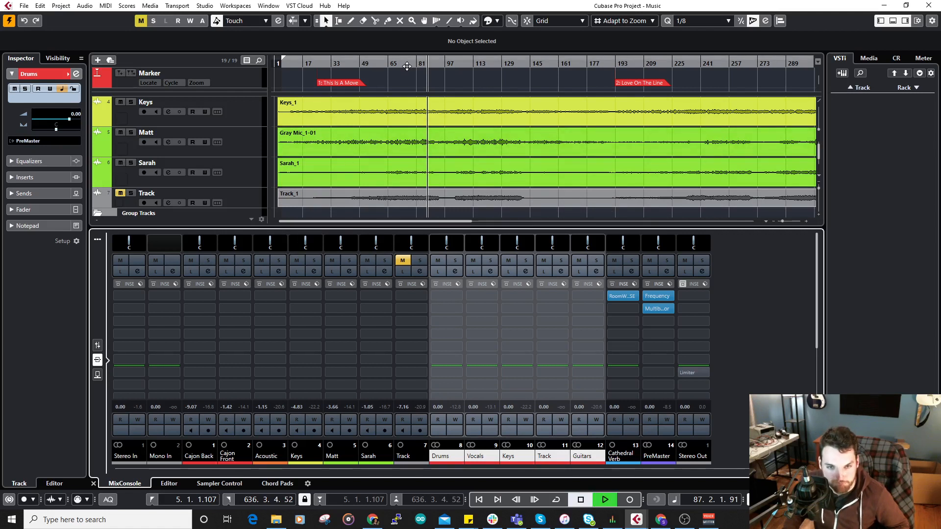
left_click(648, 285)
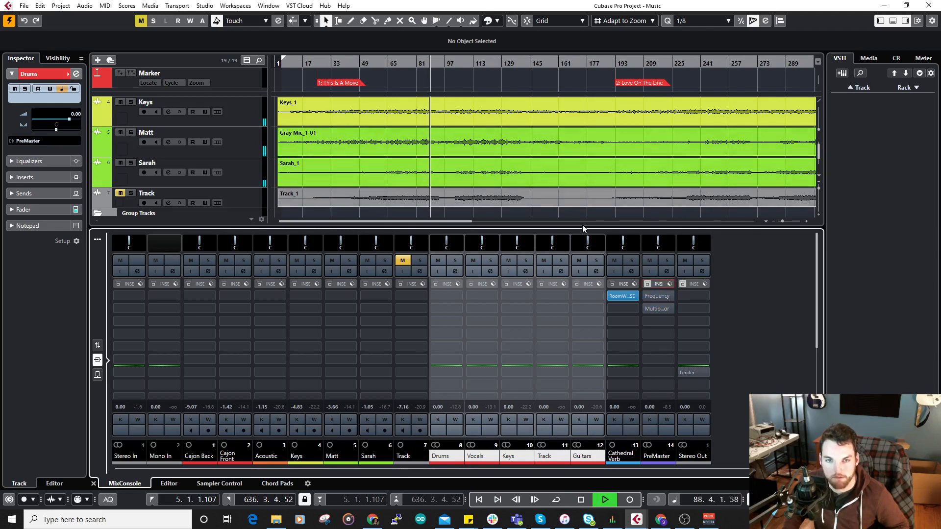
left_click(414, 65)
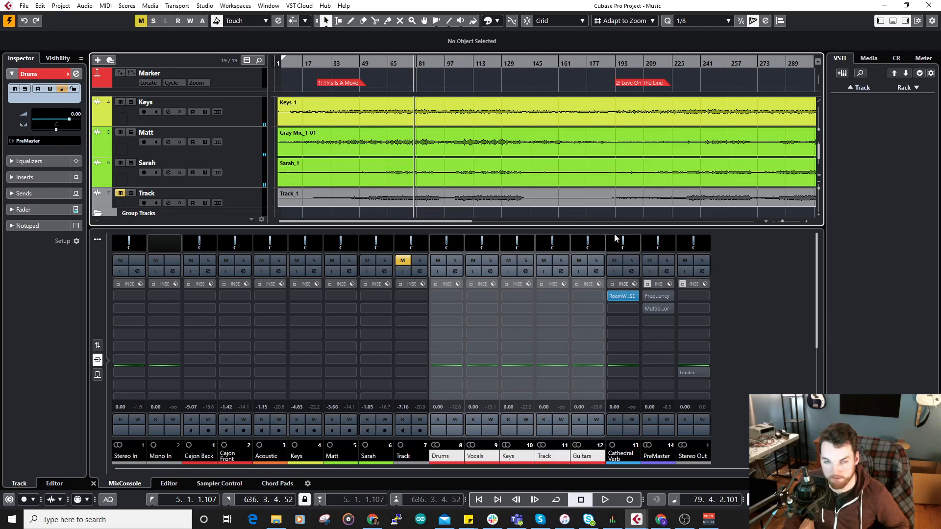
key("space")
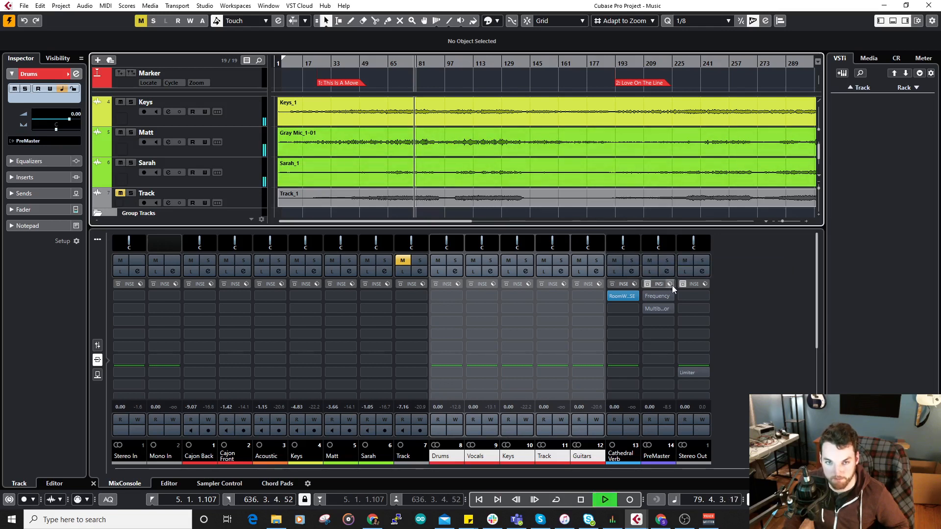
left_click(646, 285)
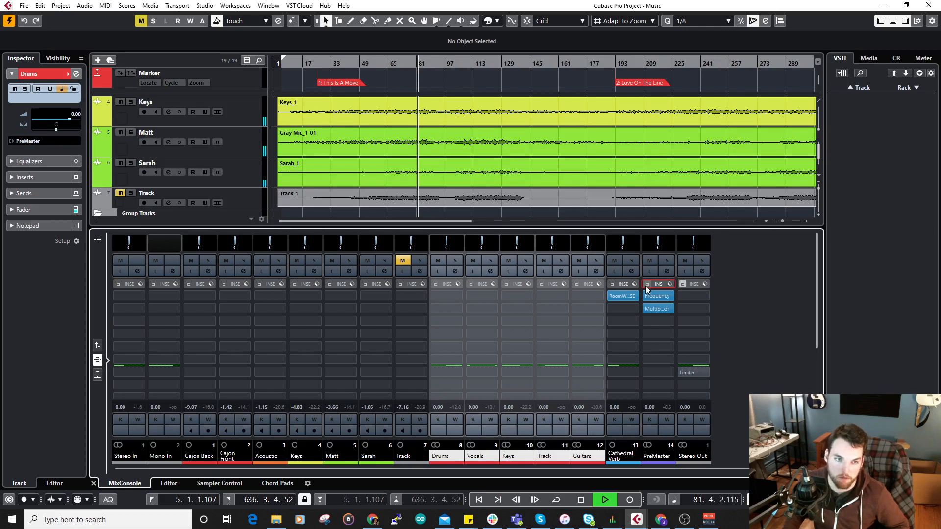
key("space")
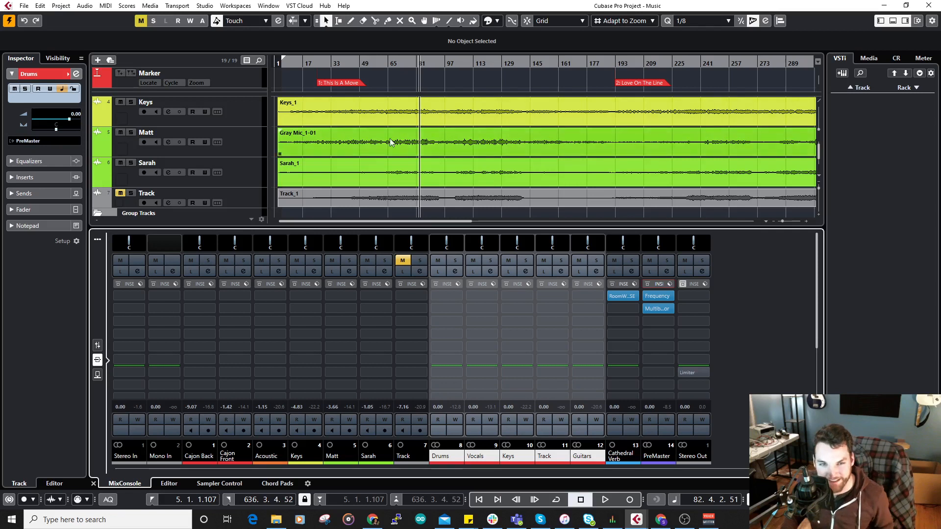
Step: Play from about bar 71 with PreMaster's inserts bypassed and reactivate them during playback to compare the sound
scroll(391, 141, "up", 2)
left_click(407, 67)
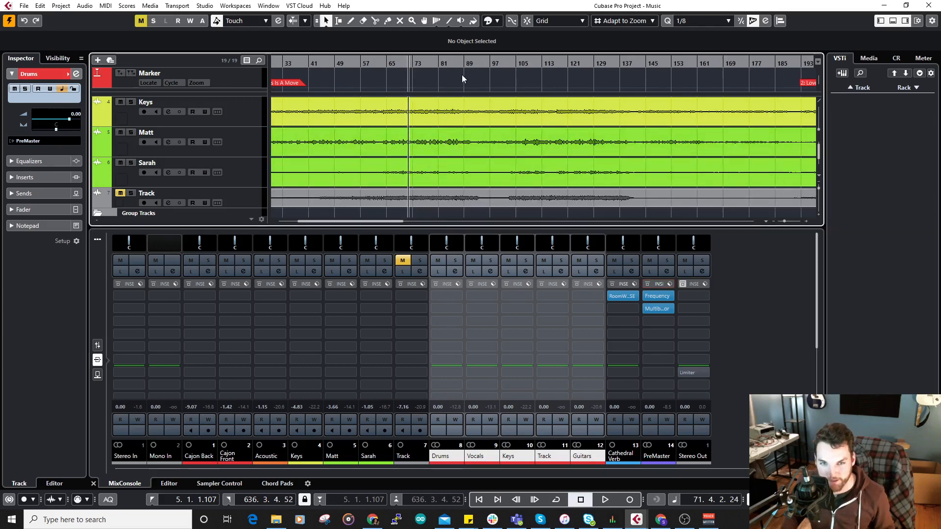
left_click(648, 283)
key("space")
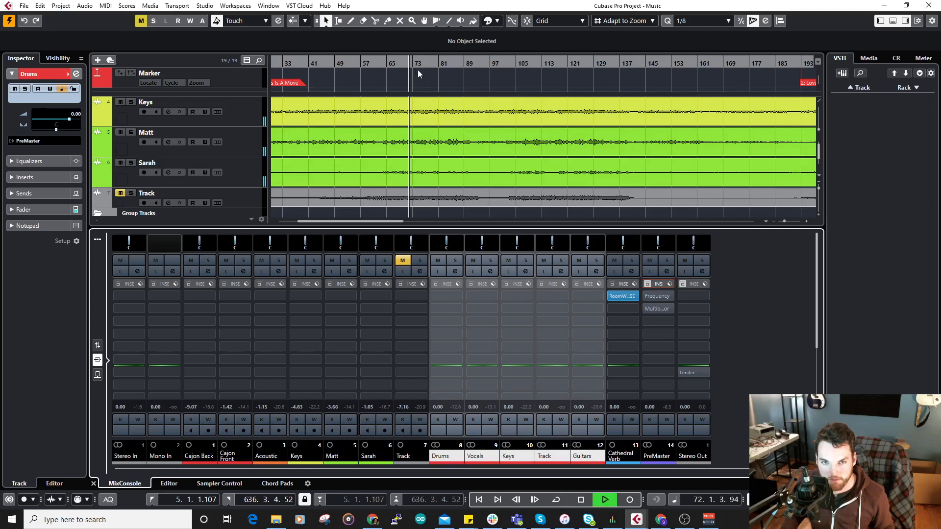
left_click(649, 284)
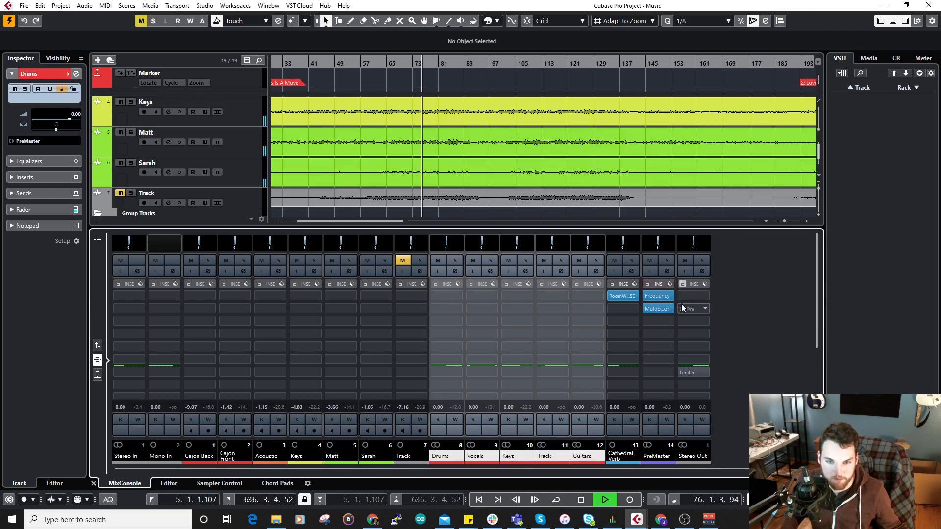
Step: Show the lower MixConsole's faders, raise the first vocal's fader and lower the second vocal's to -3.37 dB
left_click(97, 345)
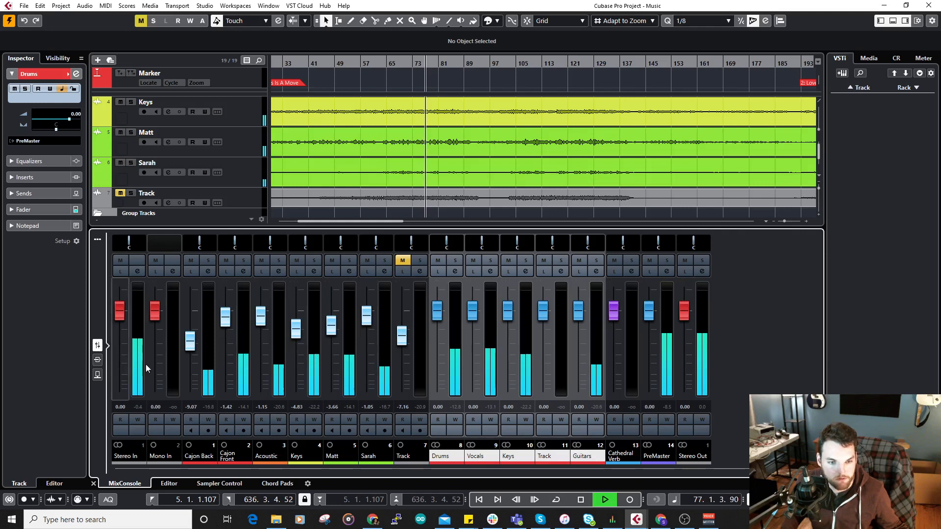
left_click_drag(333, 331, 368, 327)
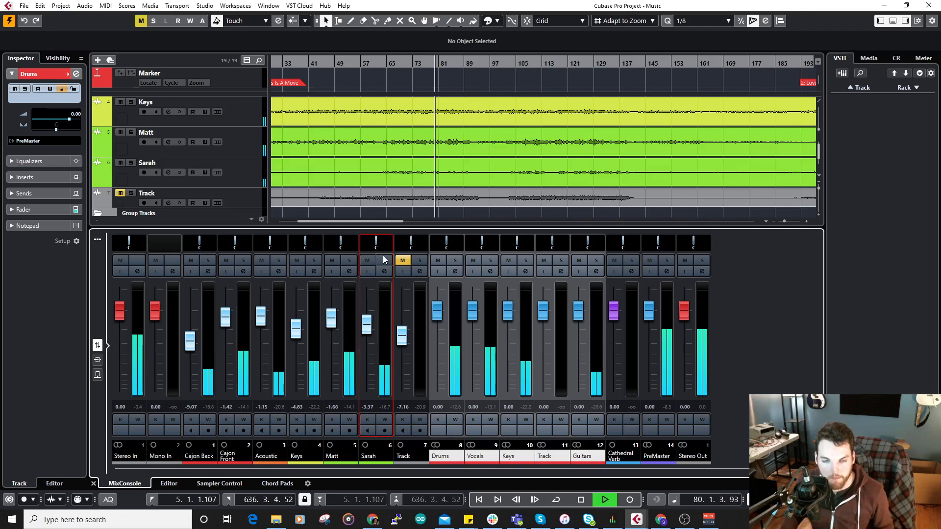
Step: Replay the mix from about bar 80 to check the vocal fader balance, and stop playback
key("space")
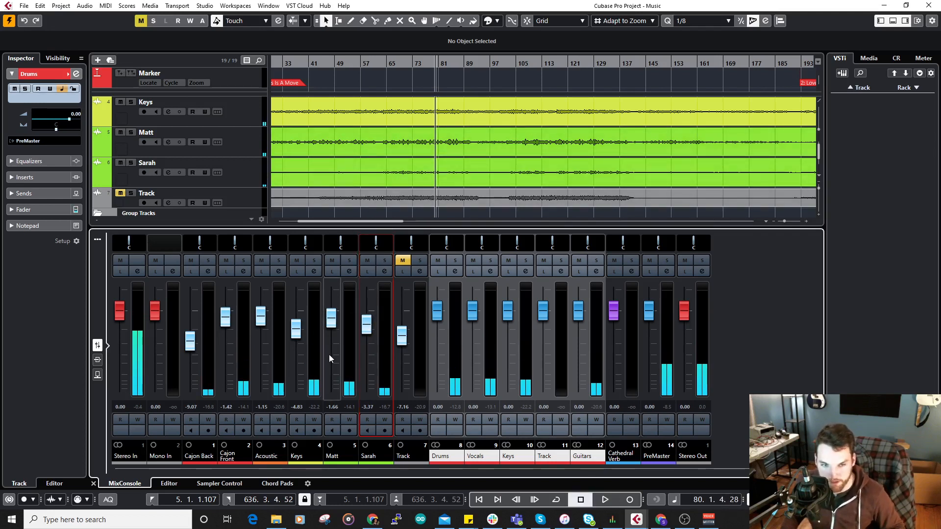
left_click_drag(377, 147, 497, 154)
scroll(460, 132, "down", 1)
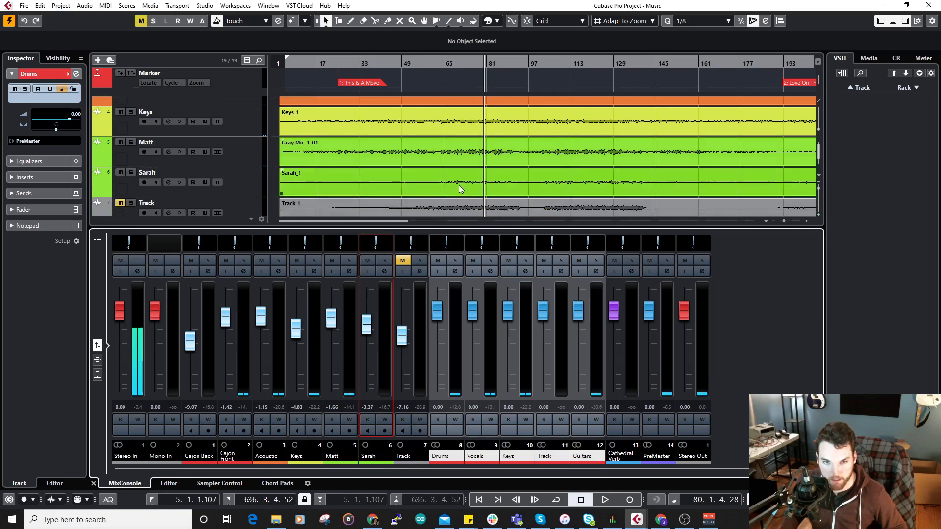
scroll(461, 182, "down", 1)
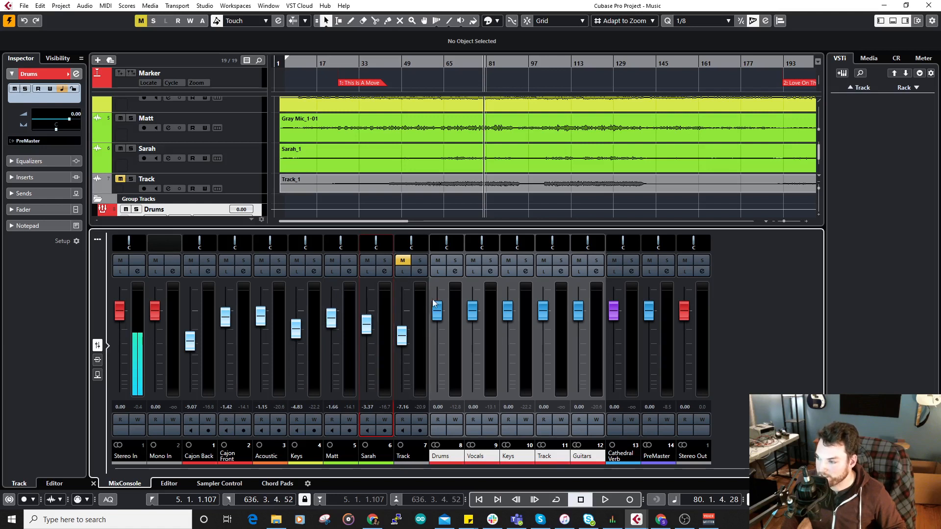
key("space")
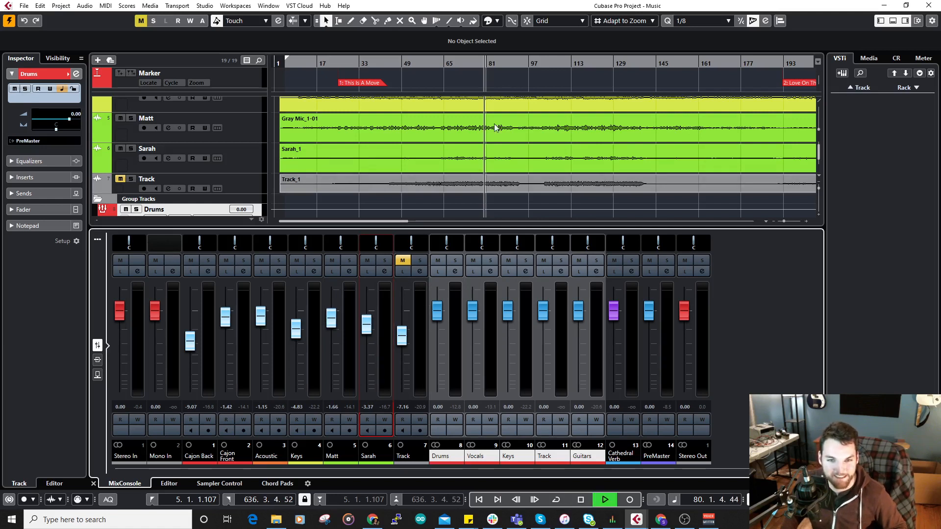
scroll(467, 167, "up", 1)
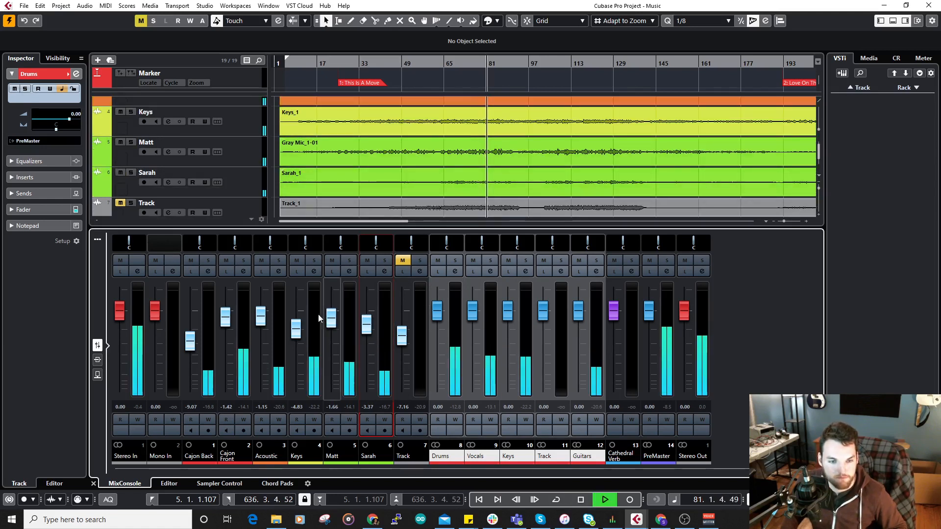
left_click(333, 299)
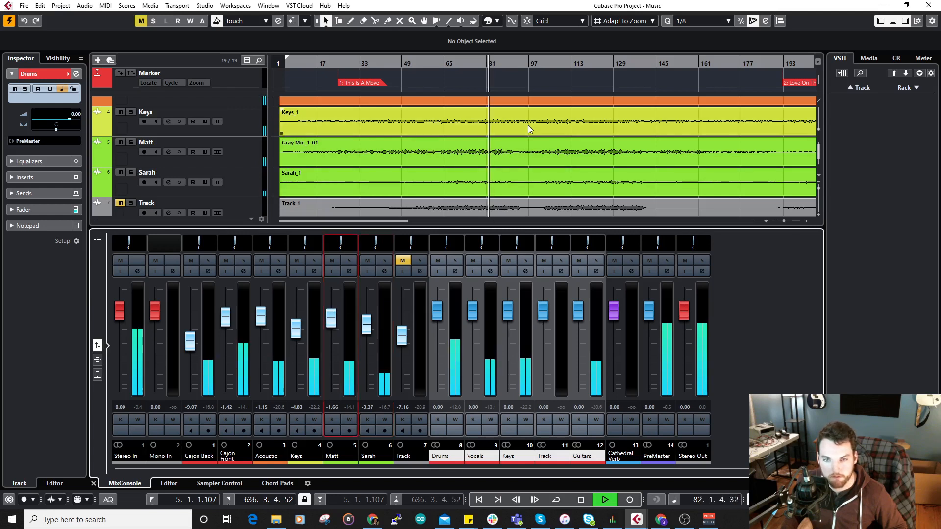
key("space")
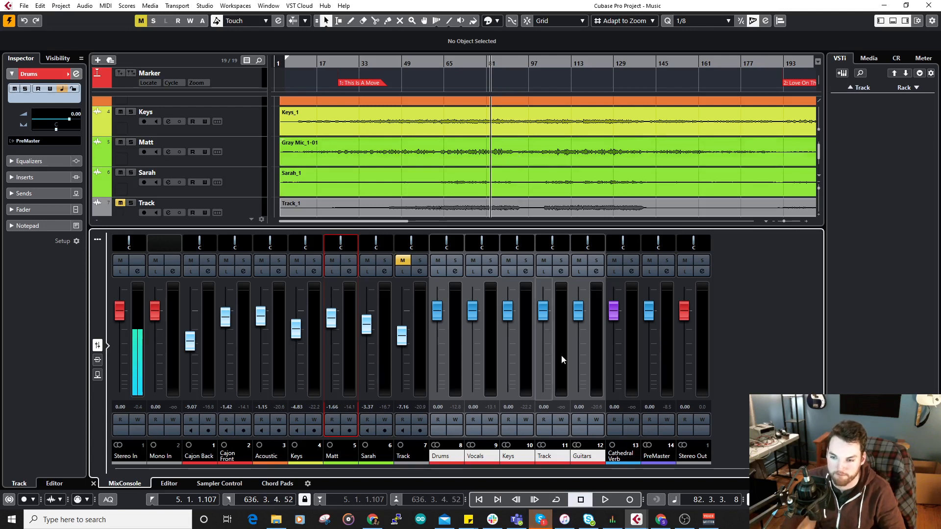
left_click(540, 519)
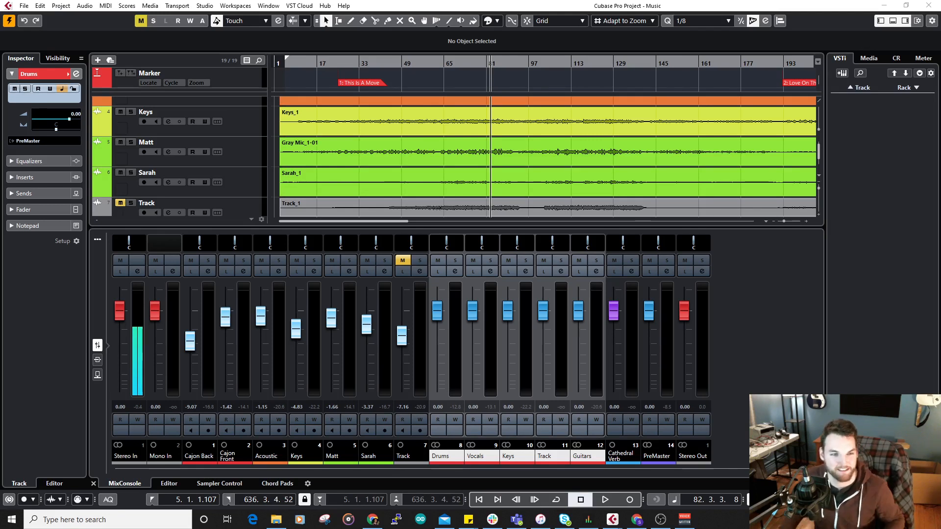
Step: Solo the Acoustic track and listen to it from about bar 82, then unsolo it and stop playback
scroll(240, 163, "up", 2)
left_click(131, 153)
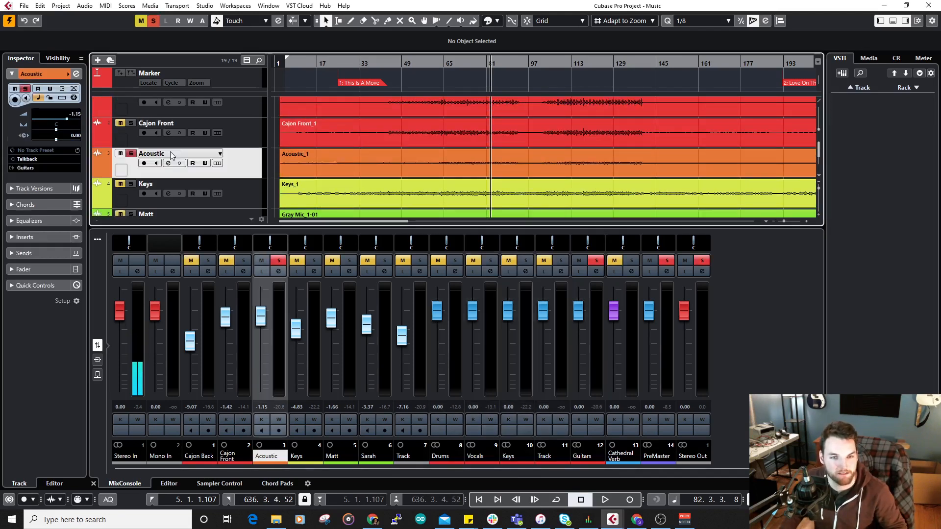
key("space")
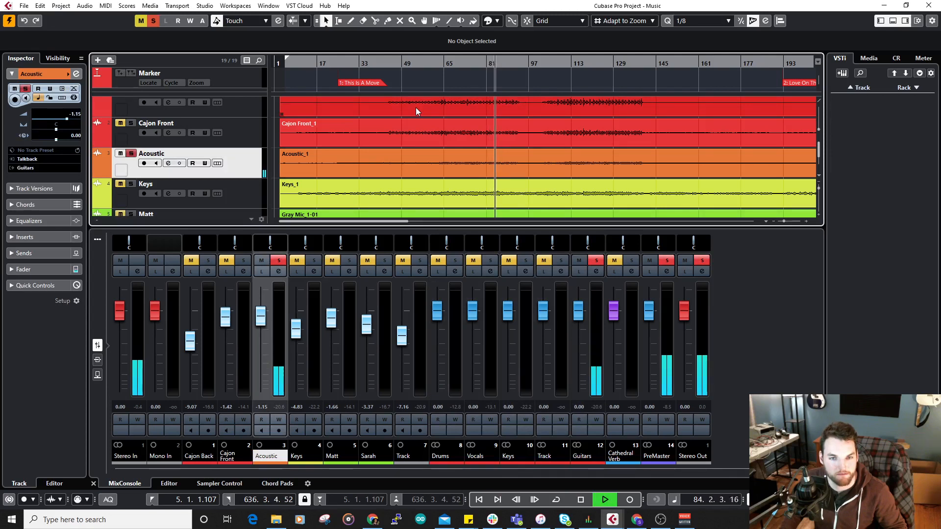
left_click(131, 154)
key("space")
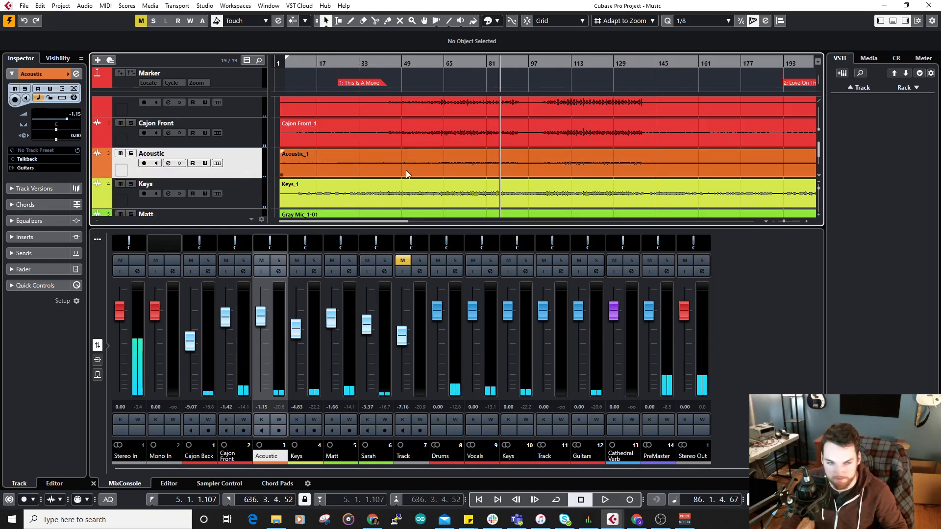
Step: During playback, set the faders to -7.30 dB for Cajon Back, 0.71 dB for Cajon Front and -3.97 dB for Acoustic and Keys
scroll(420, 131, "down", 3)
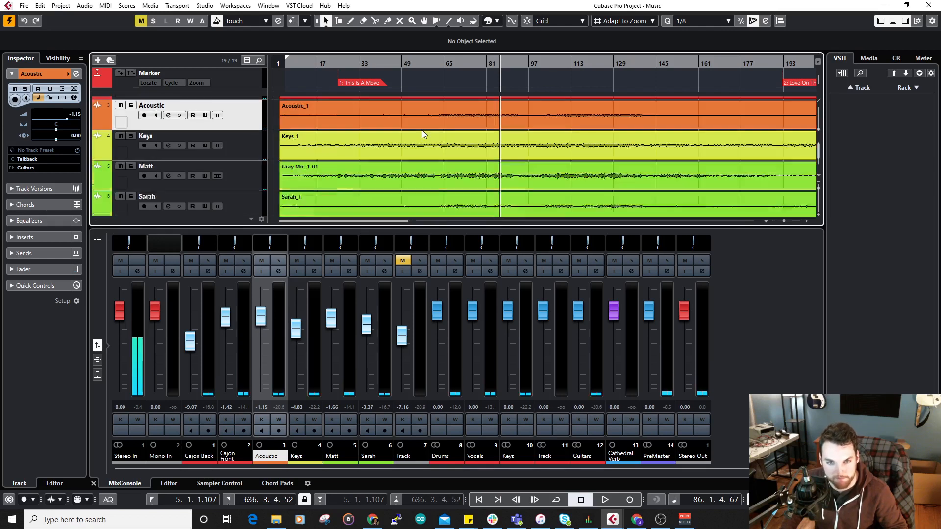
scroll(429, 137, "up", 1)
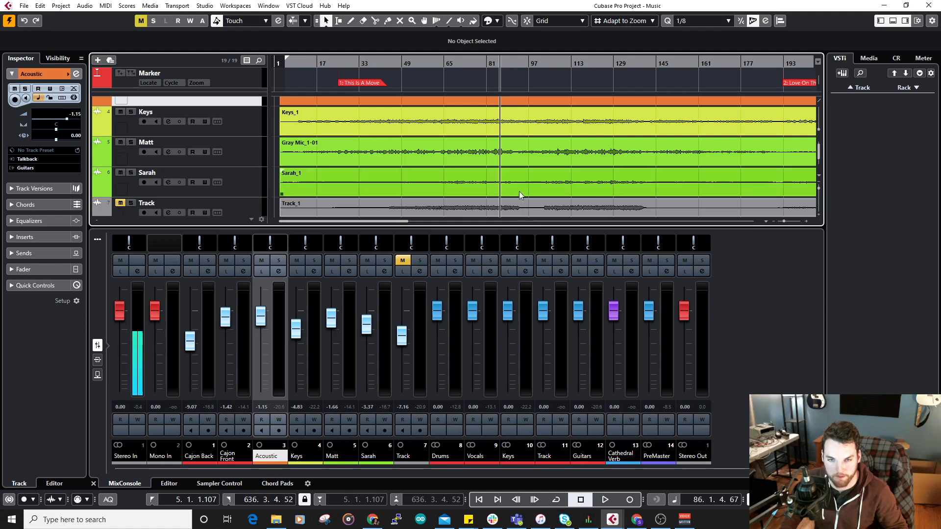
key("space")
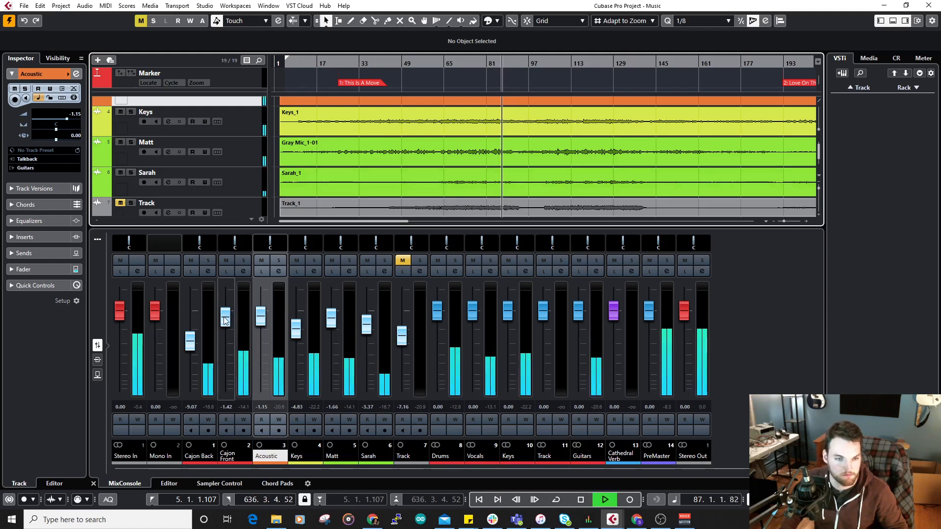
left_click_drag(190, 342, 225, 312)
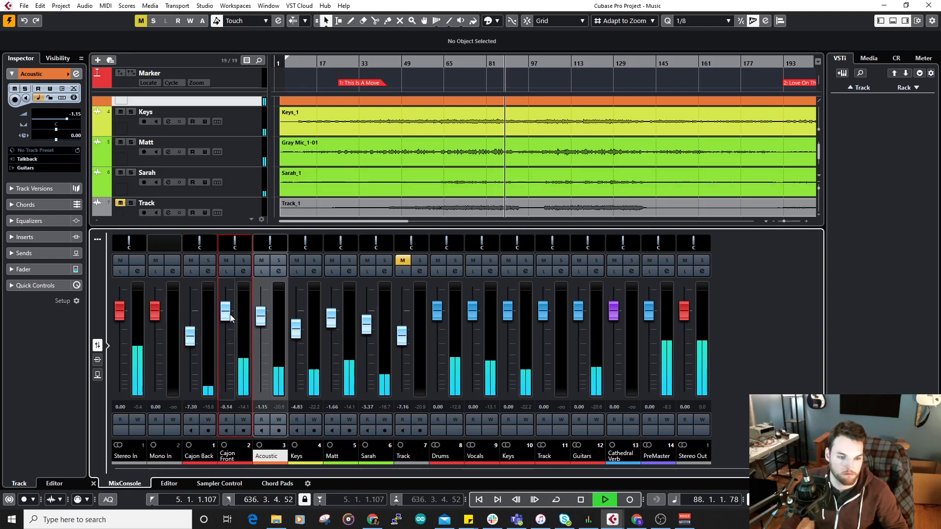
left_click_drag(263, 318, 295, 331)
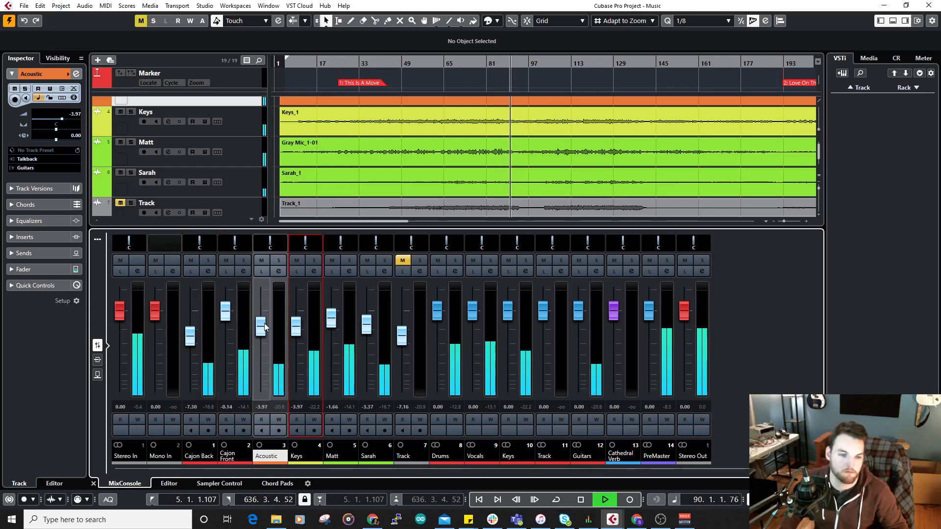
left_click_drag(227, 313, 226, 310)
scroll(240, 154, "up", 3)
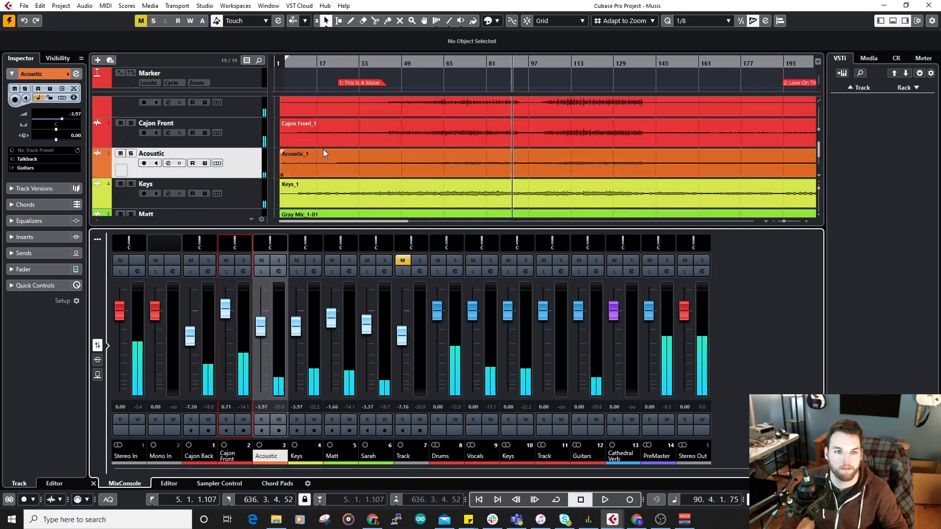
key("space")
Step: Solo the Cajon Front track and play it from about bar 72
left_click(255, 140)
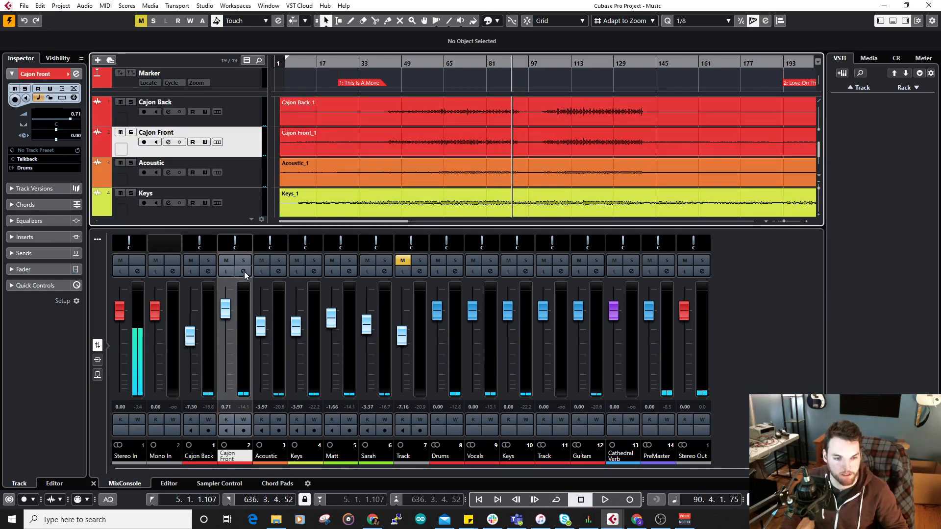
left_click(132, 133)
left_click(464, 64)
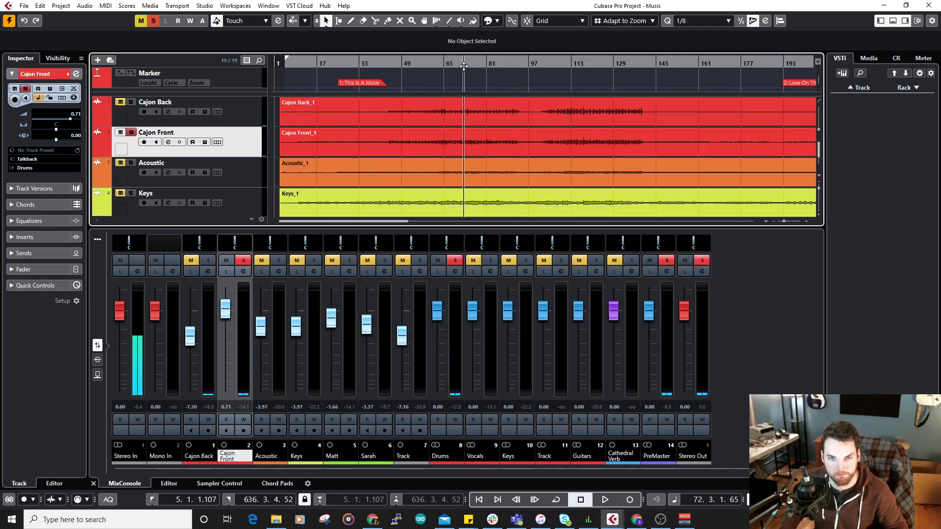
key("space")
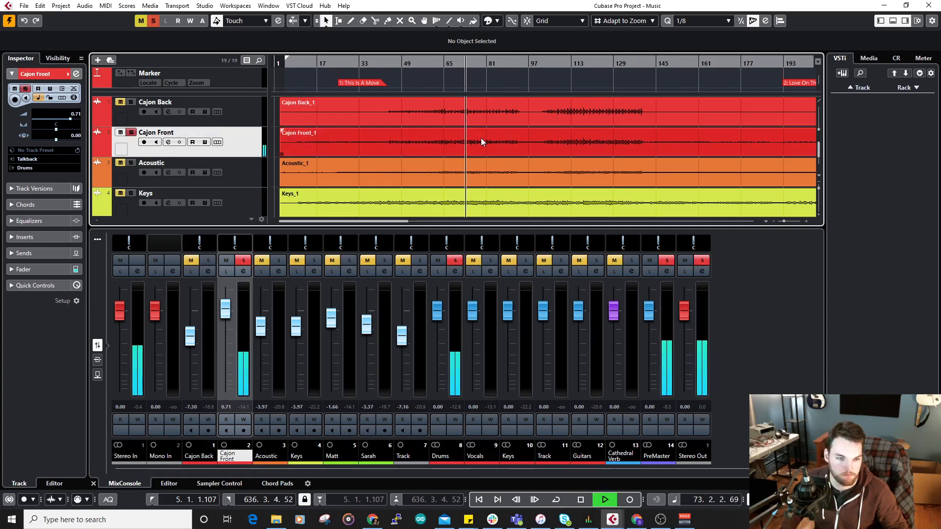
Step: Insert the Frequency EQ on Cajon Front and set band 1 to a Low Shelf at 189 Hz with -24.0 dB gain
left_click(98, 360)
left_click(241, 296)
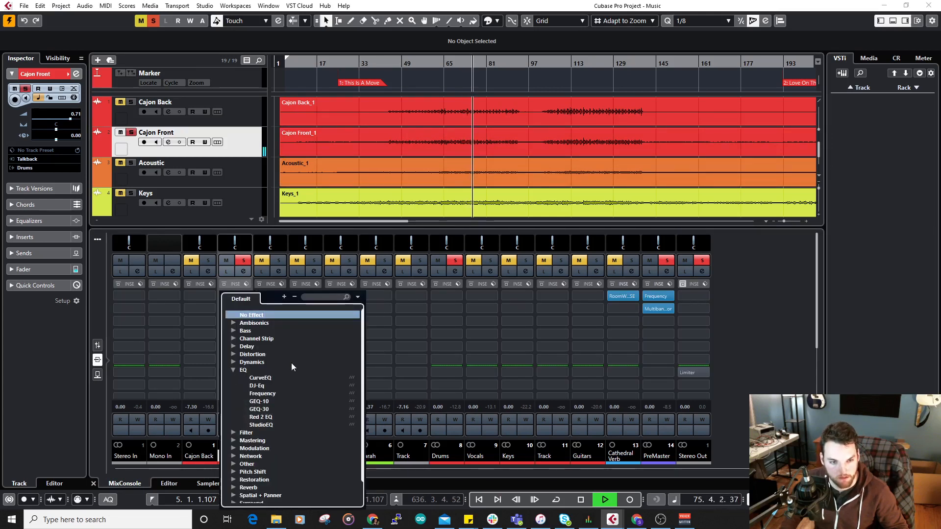
left_click(266, 392)
left_click(315, 285)
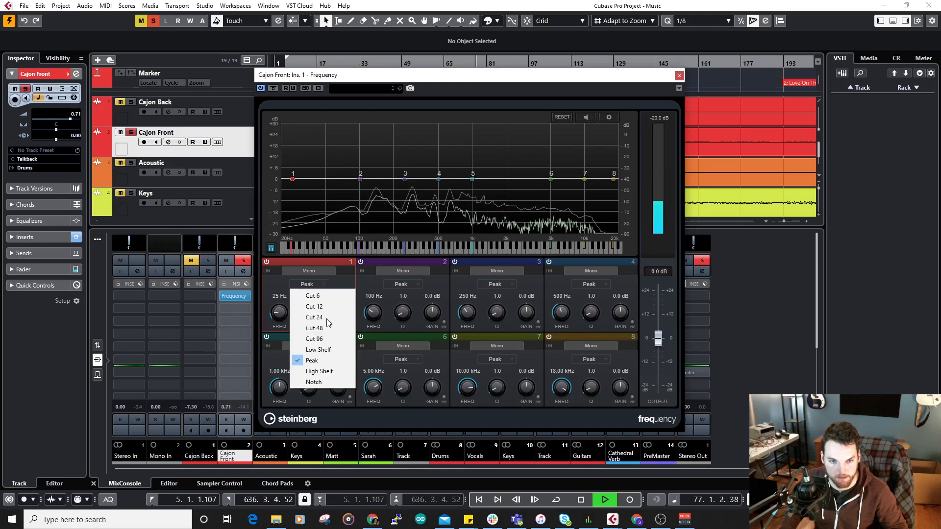
left_click(329, 351)
left_click_drag(341, 313, 286, 305)
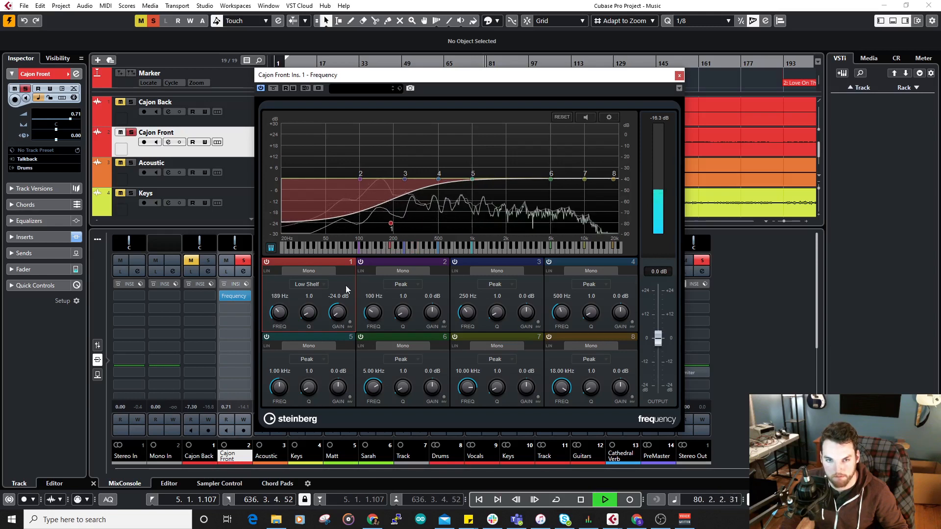
left_click(680, 76)
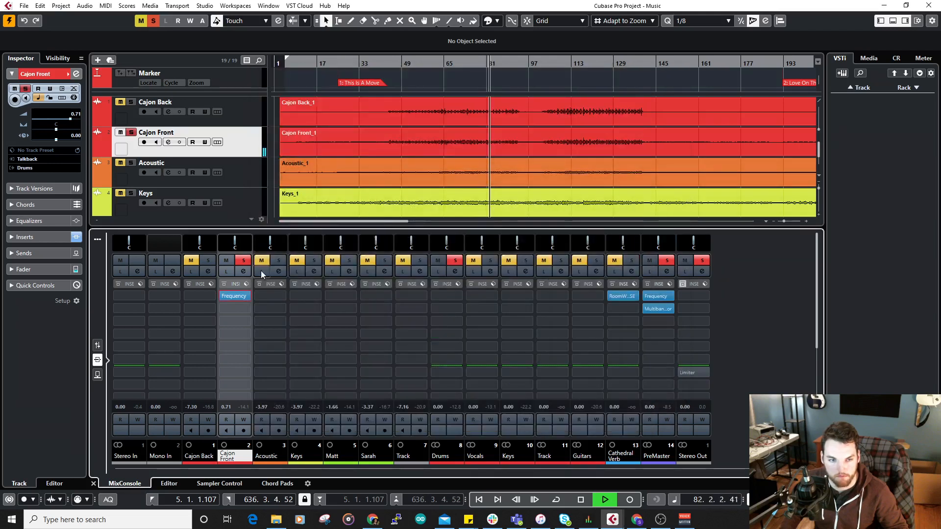
Step: Unsolo Cajon Front and solo the Drums group to hear both cajon tracks together
left_click(244, 261)
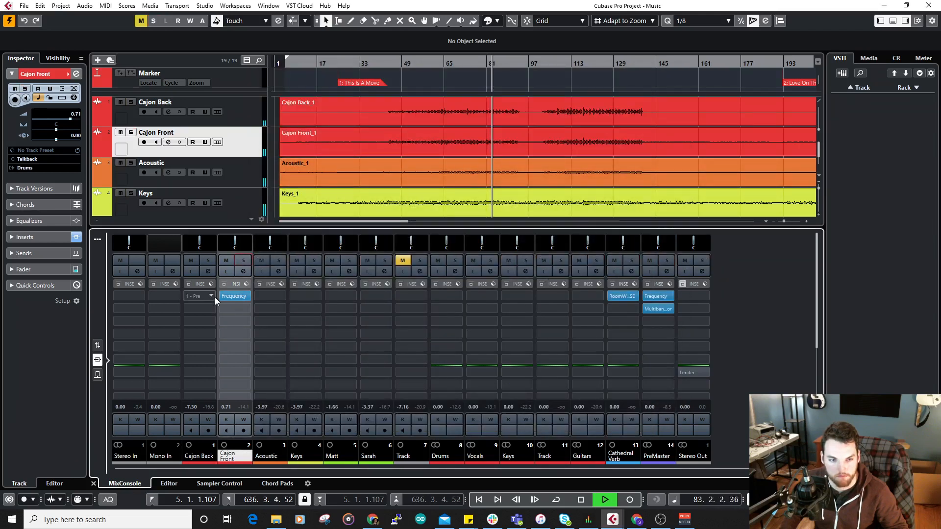
left_click(221, 308)
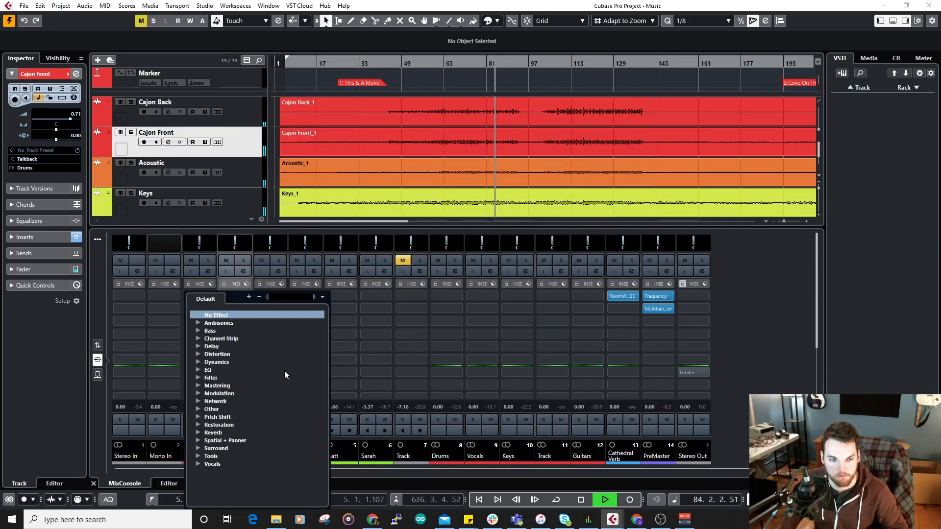
left_click(237, 118)
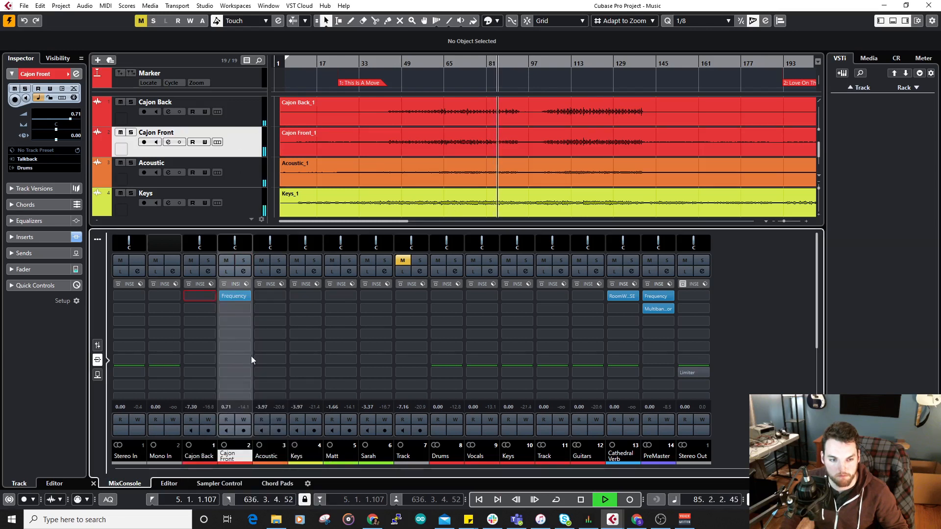
left_click(454, 261)
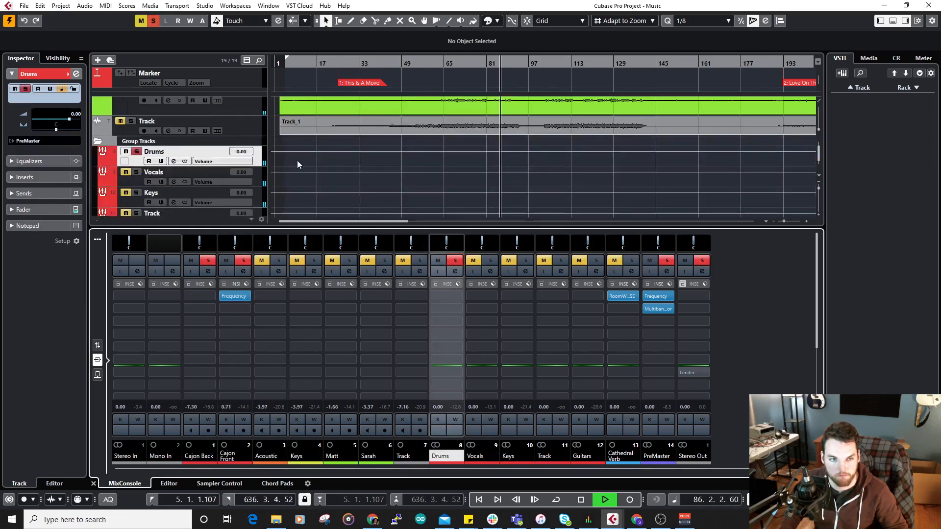
scroll(304, 169, "up", 5)
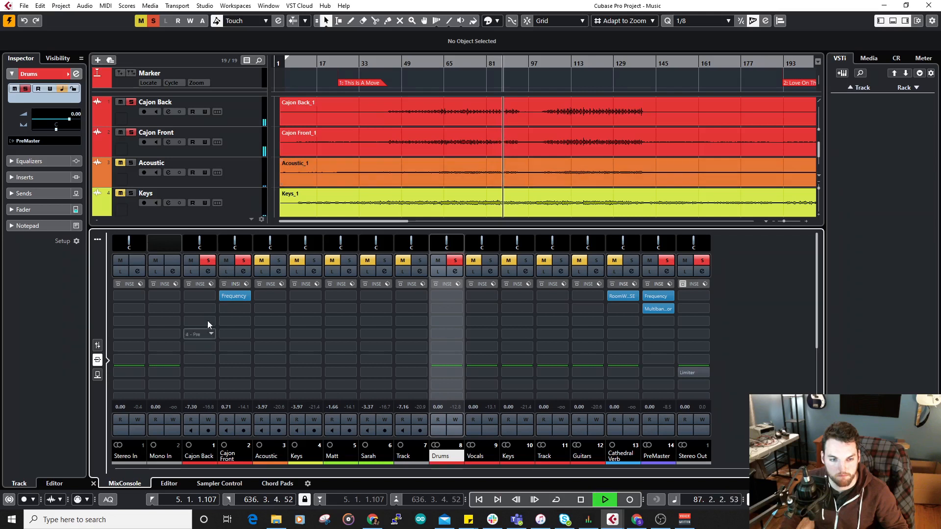
Step: Insert the Frequency EQ on Cajon Back and set band 1 to a Low Shelf at 91 Hz with 10.3 dB gain
left_click(199, 296)
left_click(197, 371)
left_click(227, 394)
left_click(408, 283)
left_click(411, 346)
left_click_drag(435, 317, 428, 277)
mouse_move(373, 311)
left_mouse_down()
mouse_move(374, 296)
mouse_move(374, 318)
left_mouse_up()
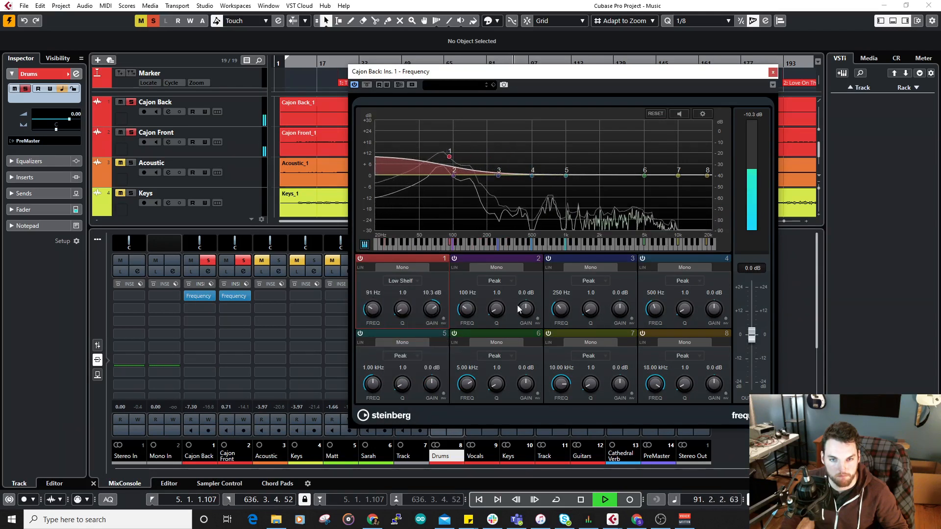
Step: Set band 8 of Cajon Back's EQ to a High Shelf at 3.32 kHz with -24.0 dB gain and close the EQ
left_click(684, 357)
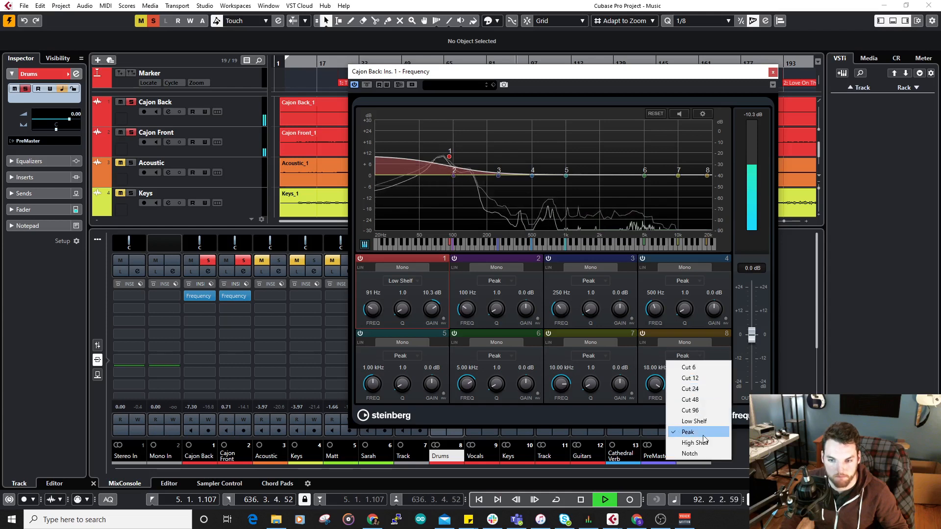
left_click(703, 443)
left_click_drag(711, 383, 707, 471)
left_click_drag(655, 384, 645, 404)
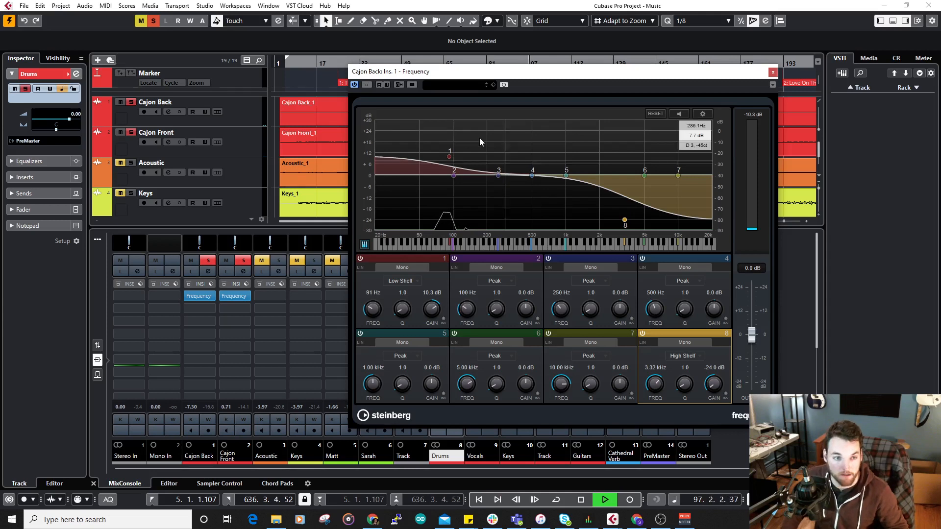
left_click(773, 73)
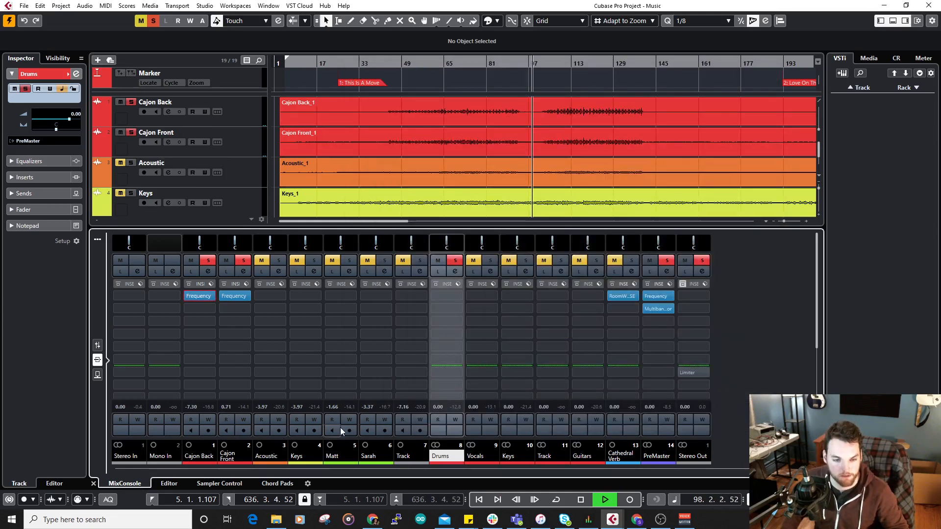
Step: Unsolo the Drums group and play the full mix from about bar 93
left_click(459, 263)
scroll(519, 145, "down", 4)
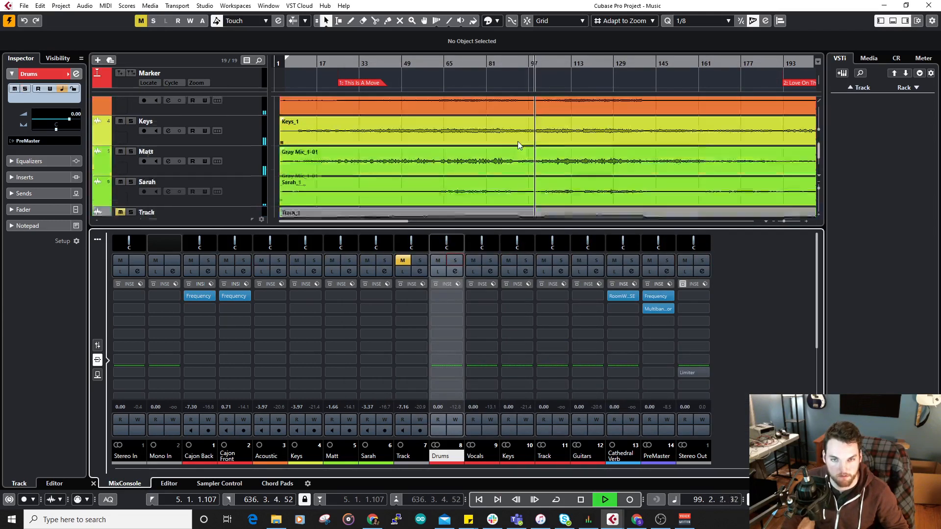
left_click(517, 64)
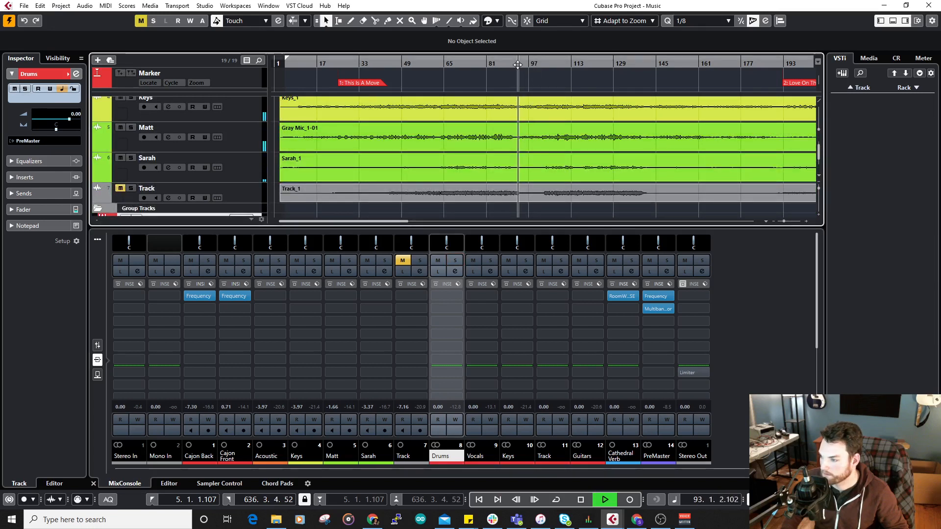
Step: Solo the Drums group in the mixer to hear only the two cajon tracks
scroll(510, 201, "up", 2)
scroll(510, 199, "up", 2)
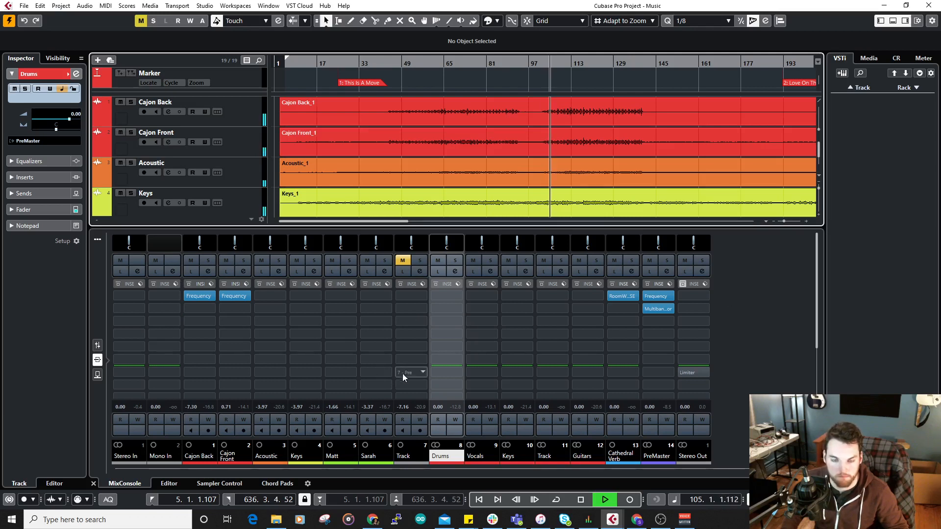
left_click(98, 346)
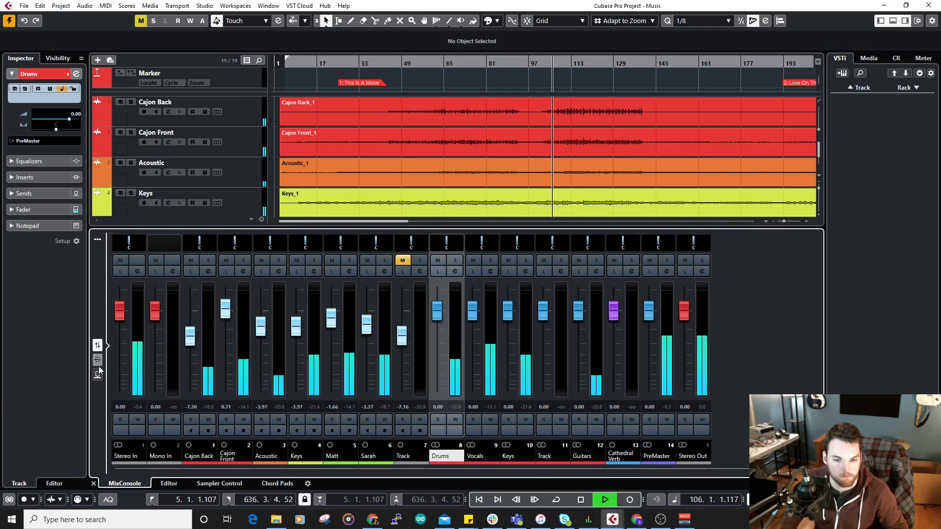
left_click(97, 375)
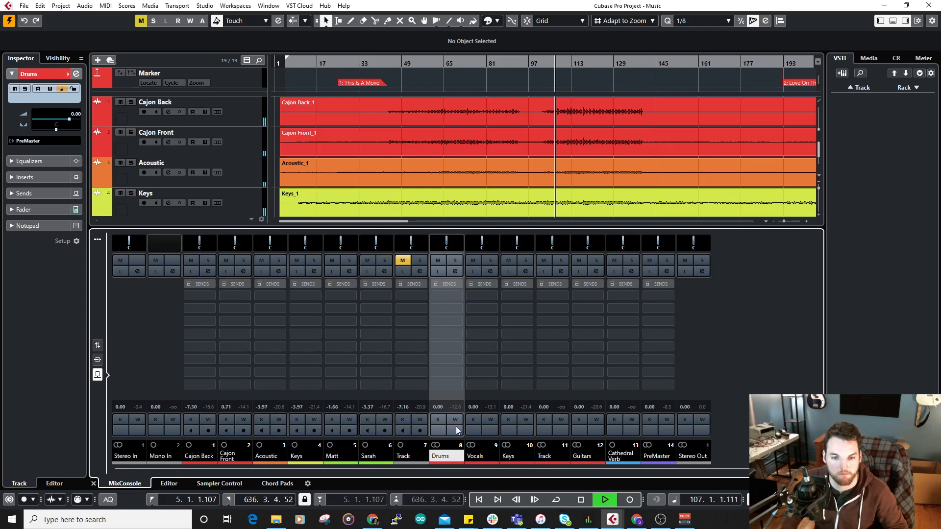
left_click(453, 261)
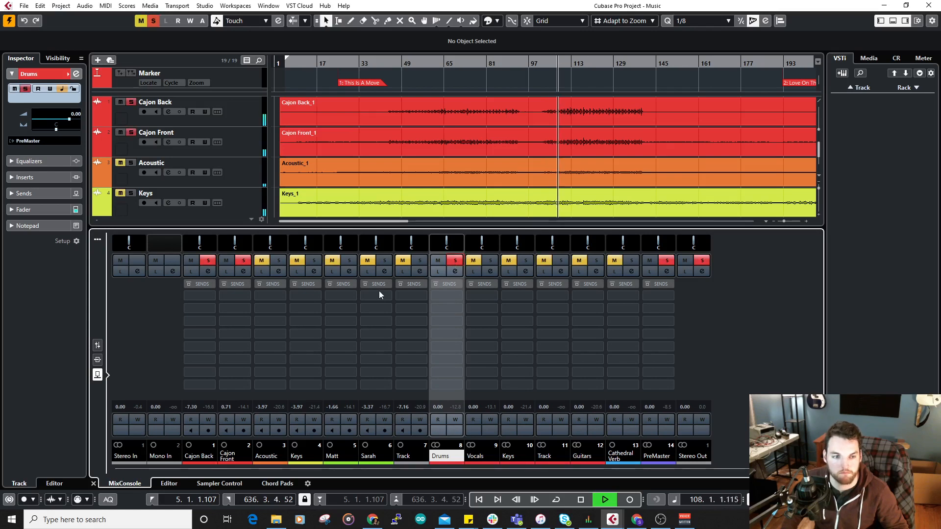
Step: Rebalance the cajon faders, setting Cajon Back to -3.22 dB and Cajon Front to -0.14 dB
left_click(98, 346)
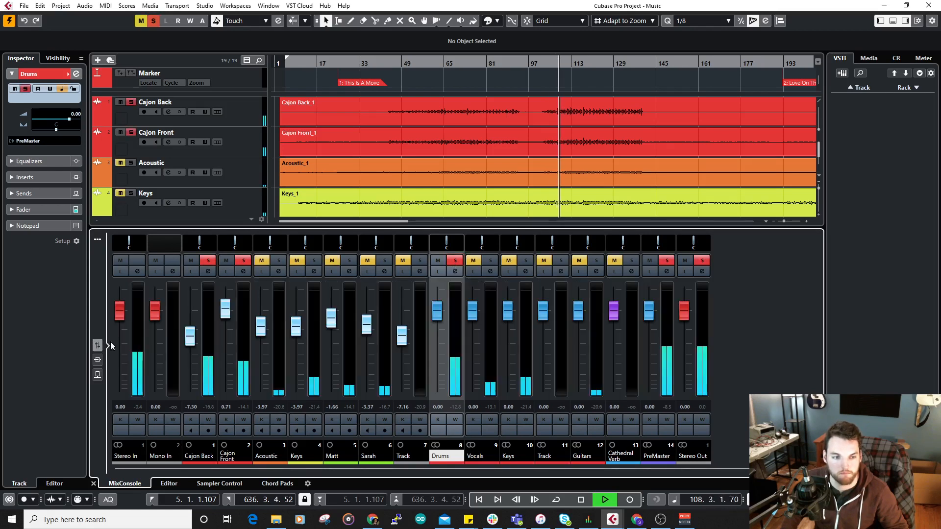
left_click(224, 316)
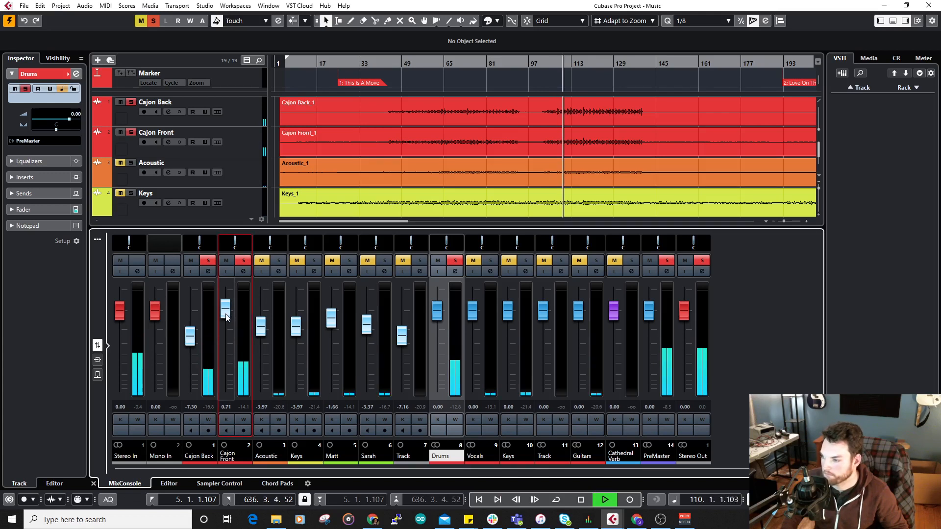
left_click_drag(193, 342, 196, 330)
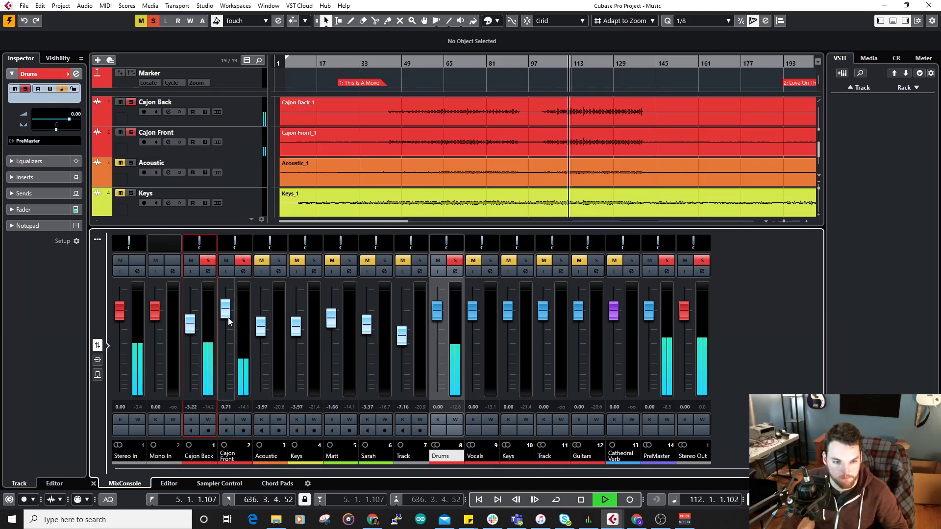
left_click_drag(228, 315, 228, 318)
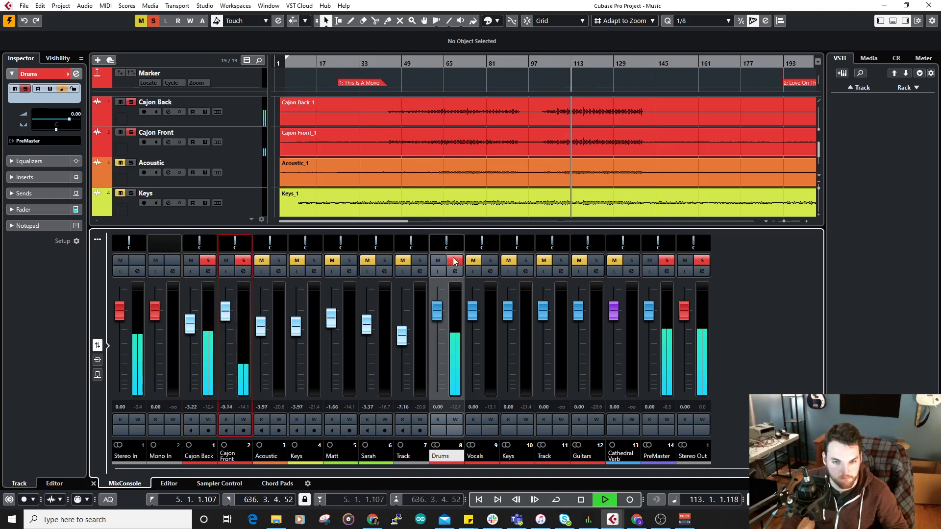
Step: Insert the Frequency EQ in the first insert slot of the Drums group
left_click(98, 360)
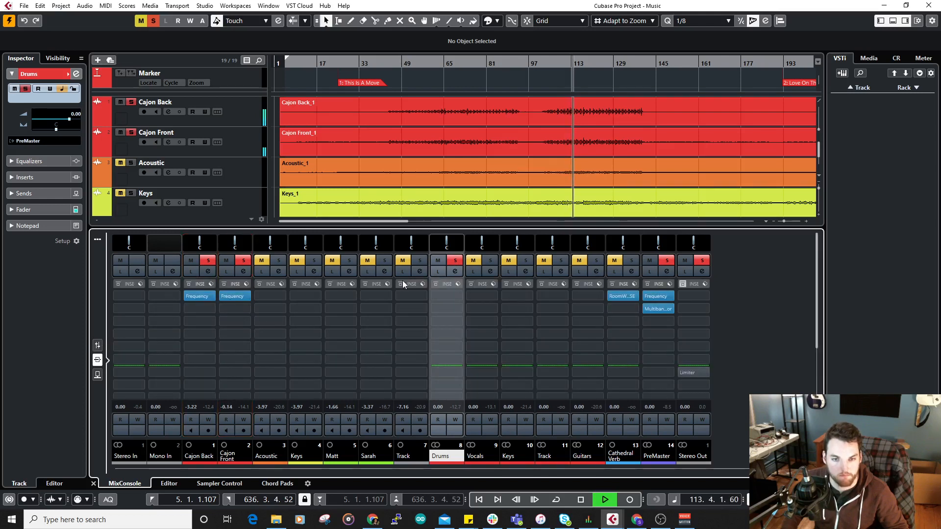
left_click(452, 296)
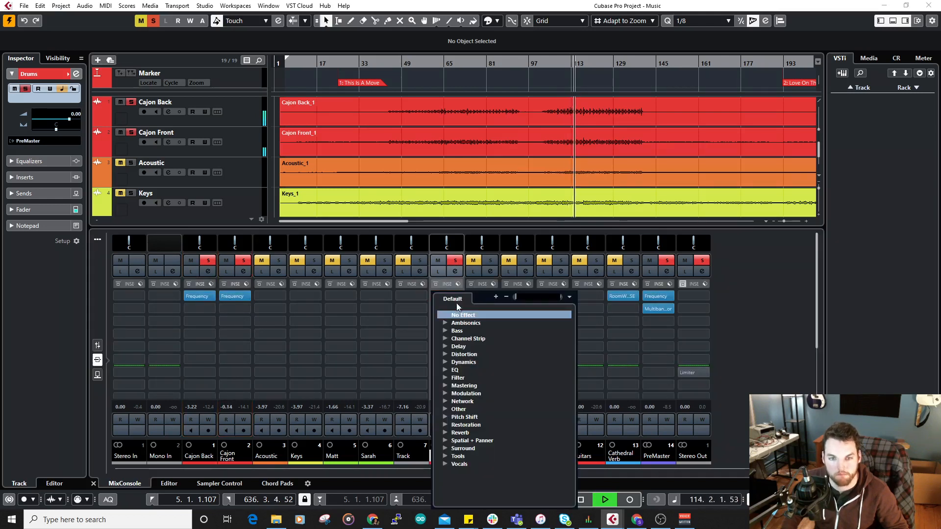
left_click(445, 371)
left_click(468, 396)
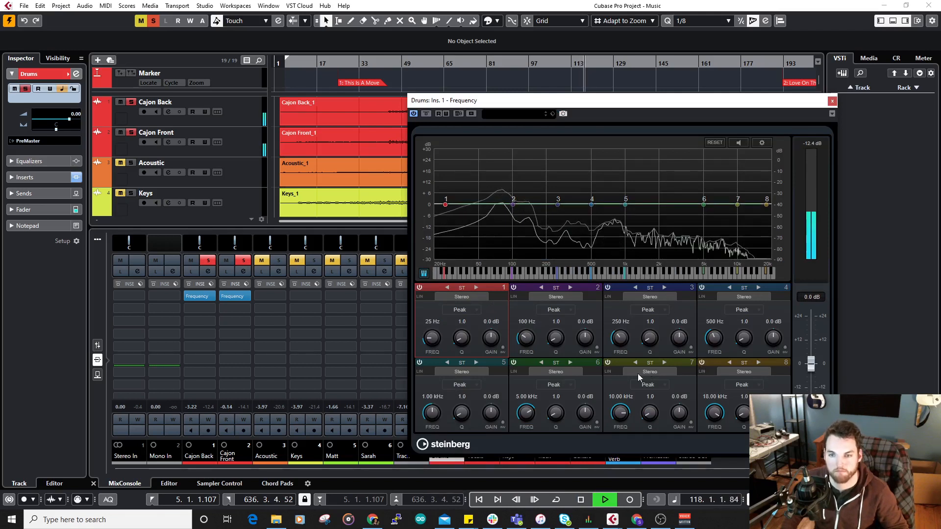
Step: Set band 5 of the Drums EQ to 1.39 kHz with 1.0 dB gain and close the EQ
mouse_move(491, 413)
left_mouse_down()
mouse_move(493, 384)
mouse_move(494, 410)
left_mouse_up()
left_click_drag(432, 416, 432, 409)
left_click_drag(489, 412, 489, 417)
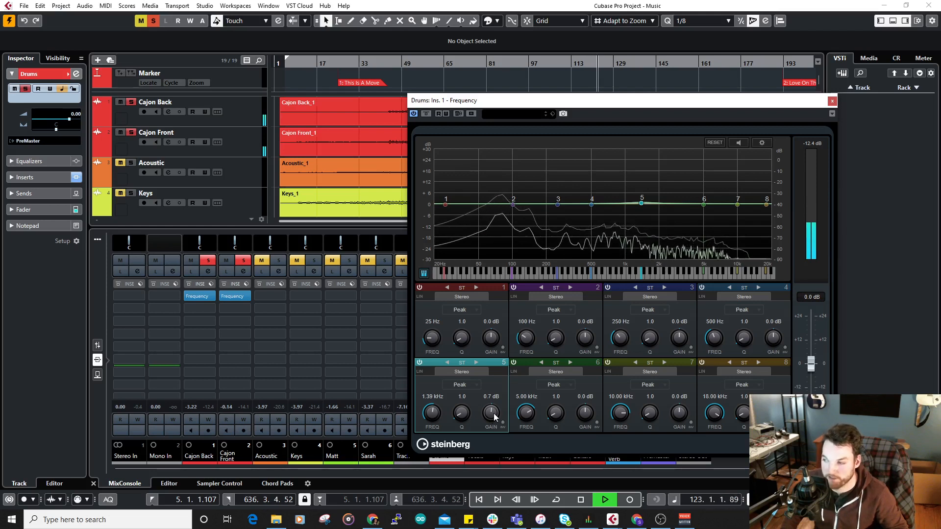
scroll(493, 413, "up", 3)
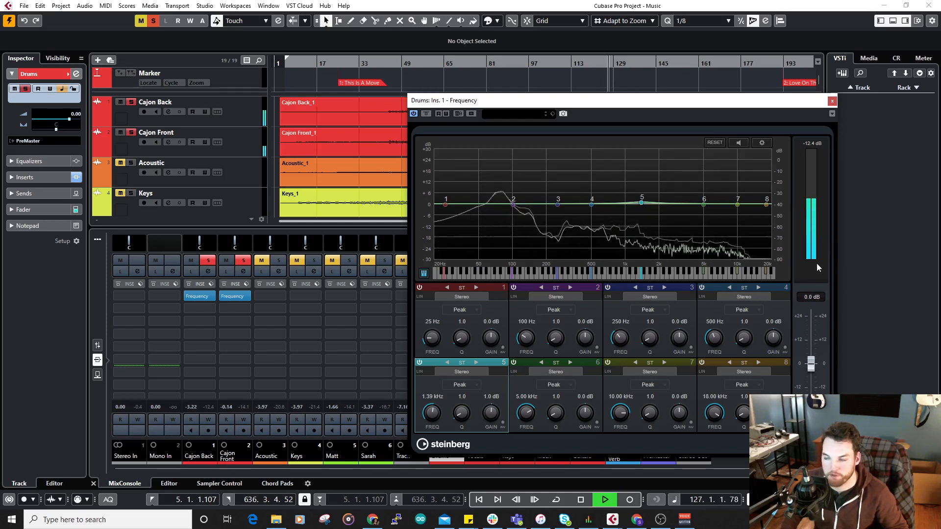
left_click(832, 101)
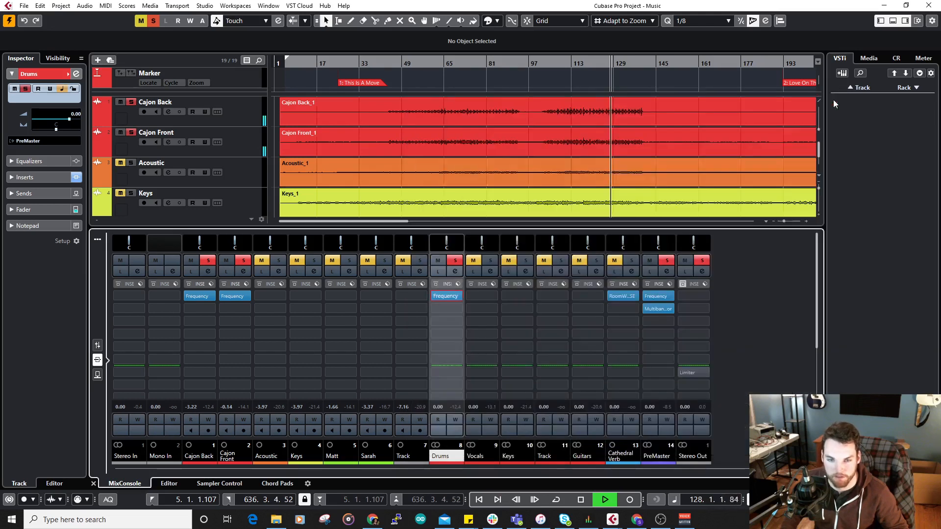
Step: Insert the C1 comp Stereo compressor in the second insert slot of Drums and open its editor clear of the cajon channels
left_click(456, 311)
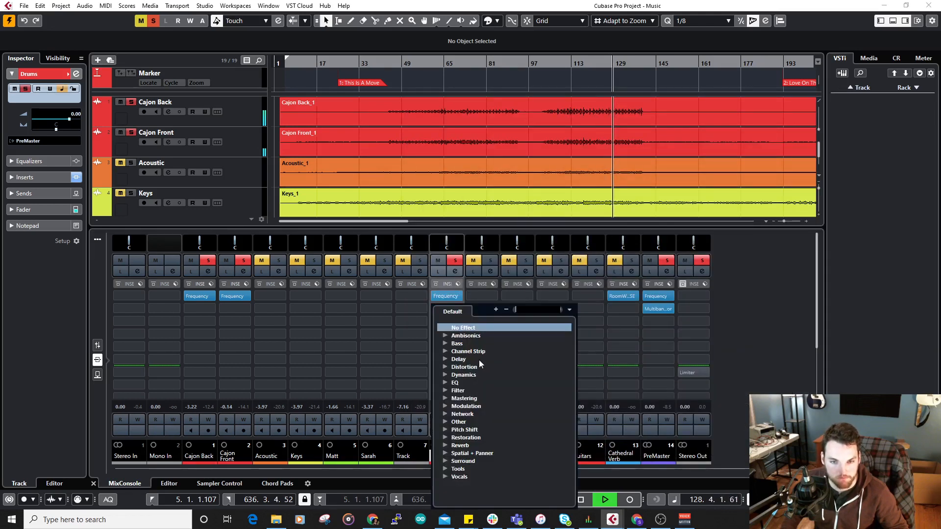
left_click(446, 375)
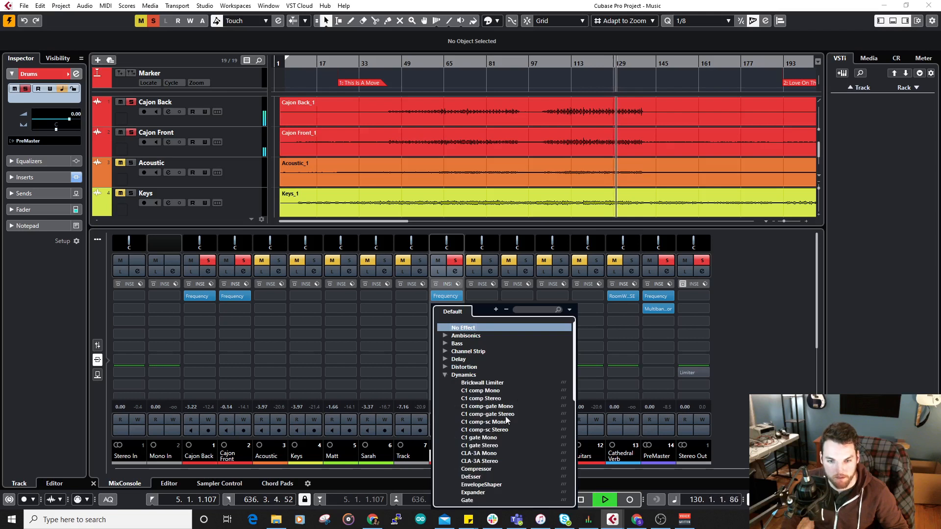
scroll(508, 417, "down", 3)
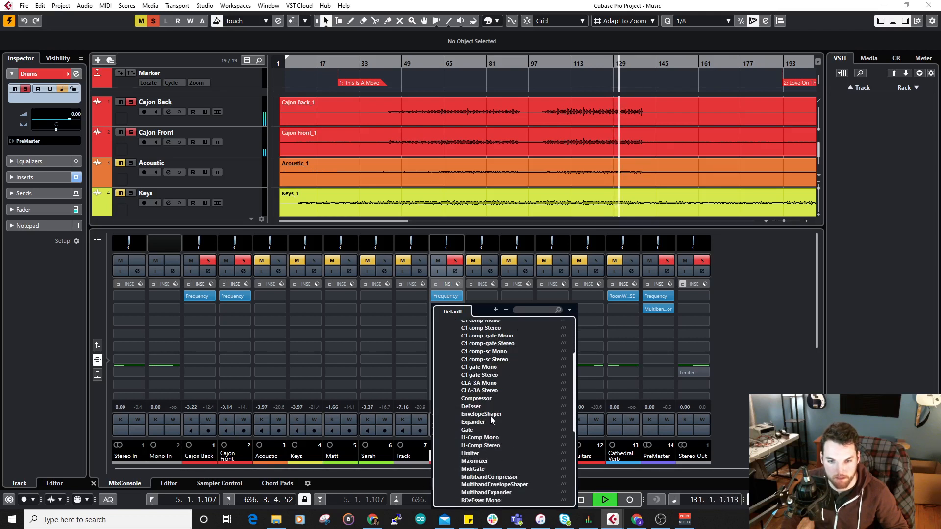
scroll(504, 372, "up", 1)
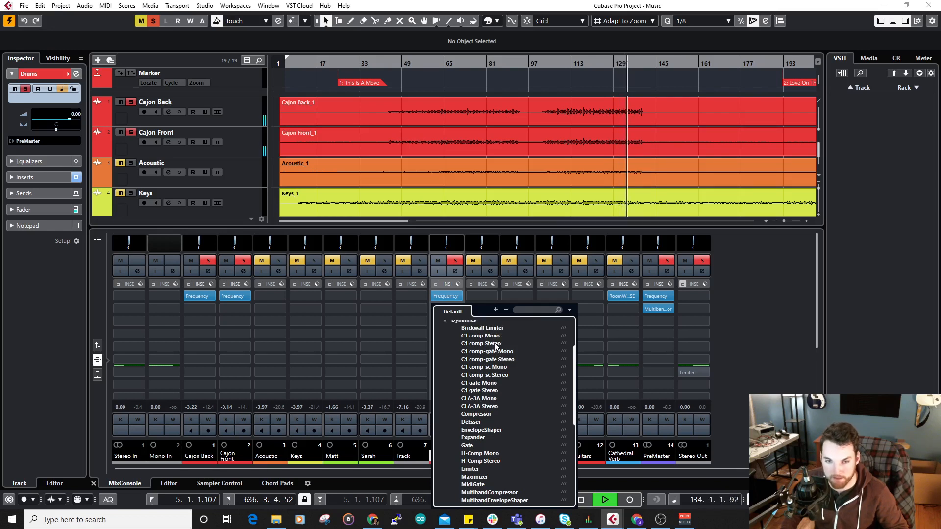
left_click(496, 345)
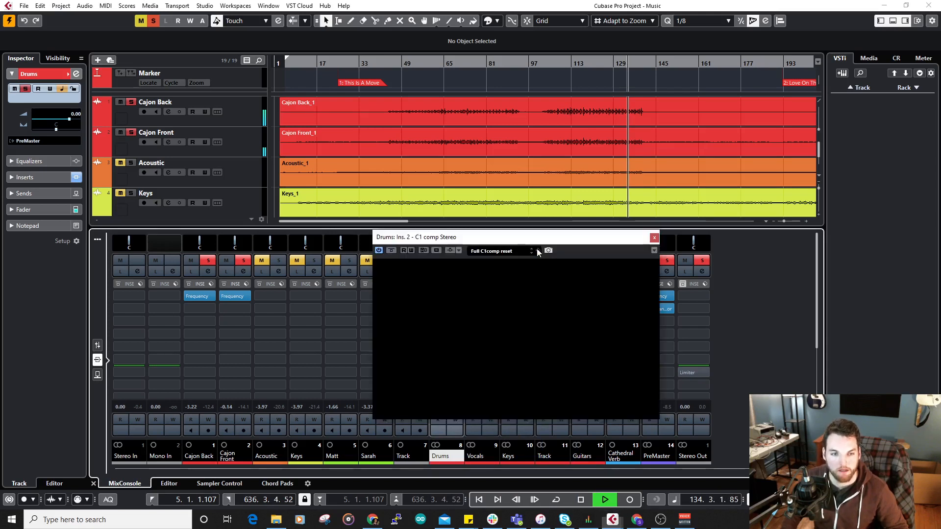
left_click(654, 239)
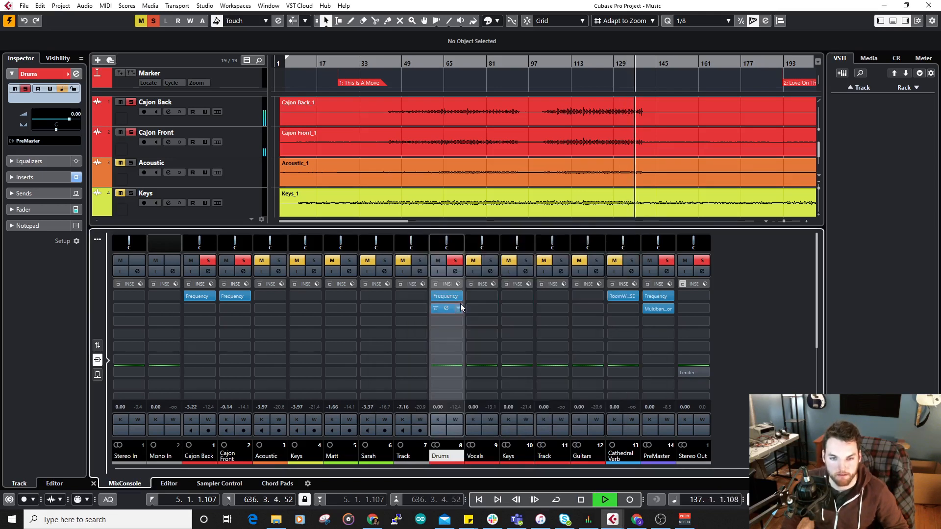
left_click(446, 309)
left_click_drag(499, 242, 587, 248)
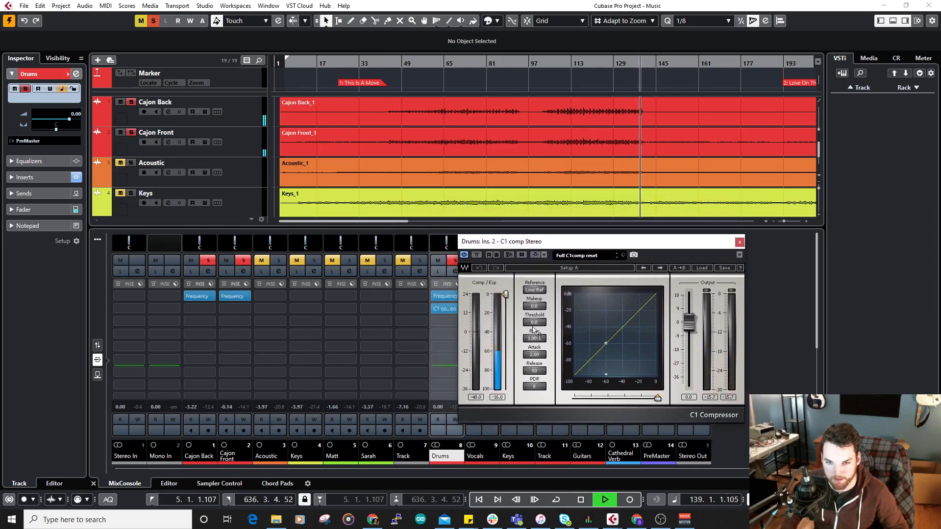
Step: Set the Drums compressor's ratio to 2.00:1 and continue playback from about bar 111
double_click(534, 339)
type("2")
key("Return")
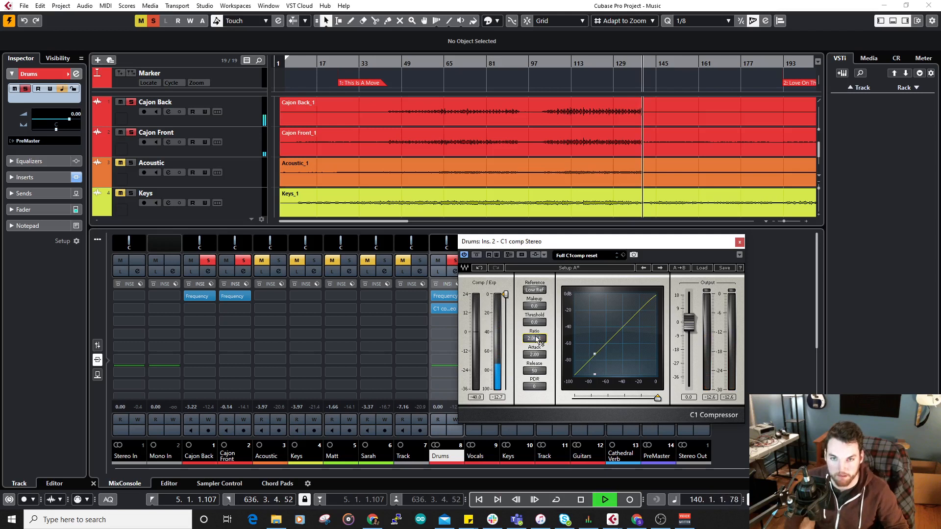
left_click(563, 62)
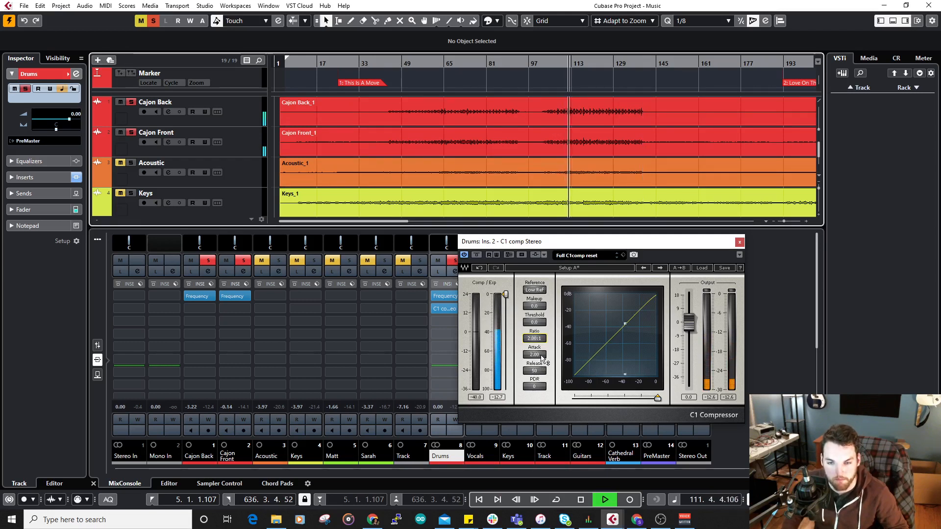
Step: Replay the drums from about bar 105 and lower the compressor's threshold to -18.5
key("space")
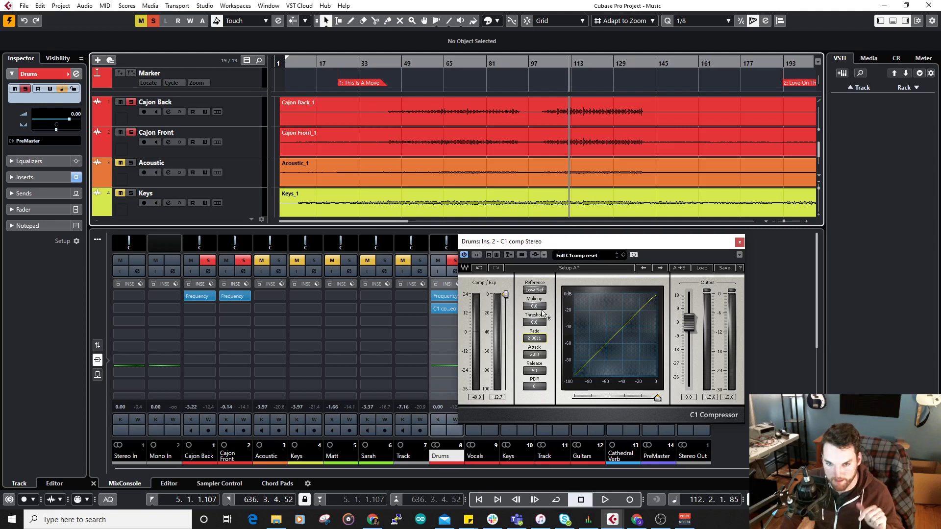
left_click(556, 64)
key("space")
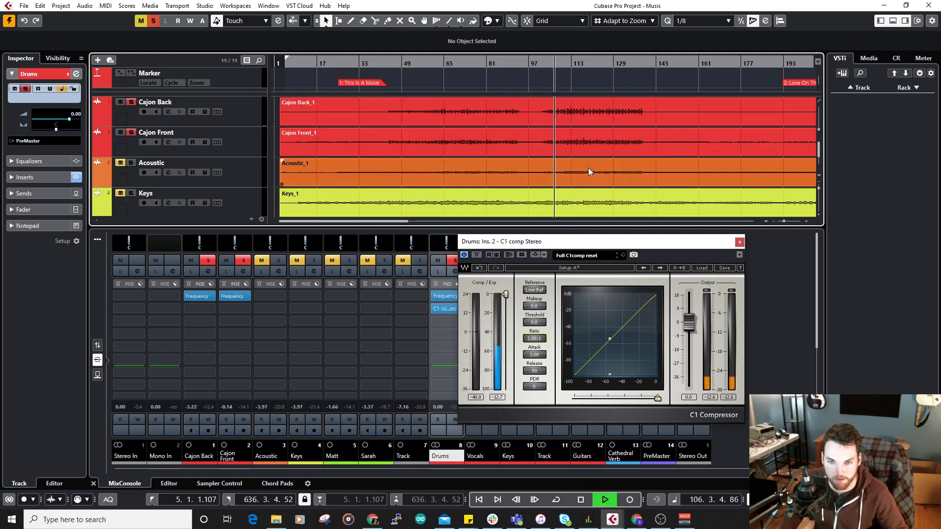
left_click_drag(503, 300, 505, 310)
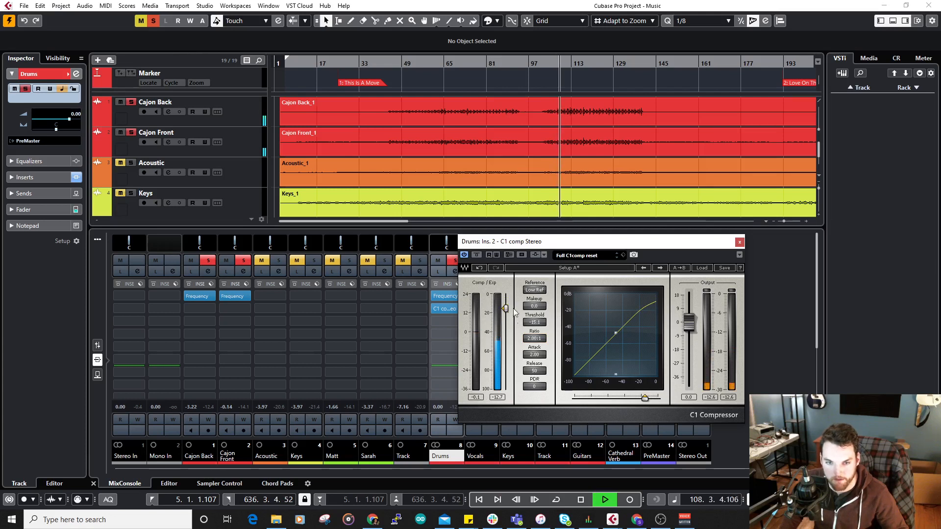
left_click_drag(506, 308, 508, 312)
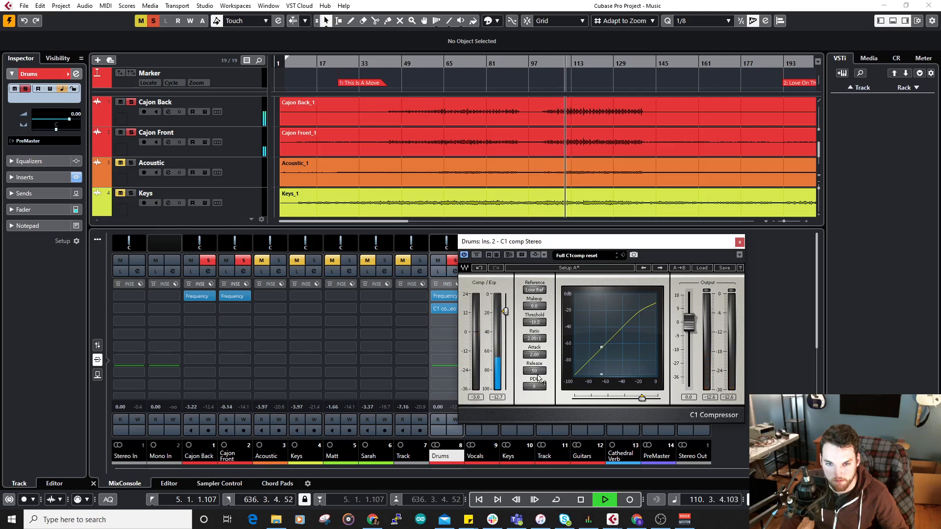
Step: Set the Drums compressor's release to 111 and its makeup gain to 3.6
left_click_drag(540, 306, 540, 296)
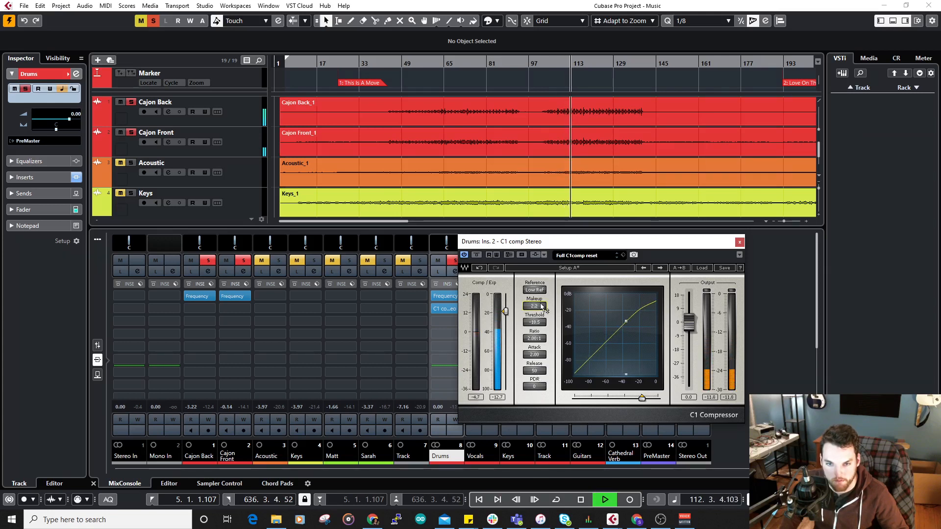
left_click_drag(539, 371, 547, 383)
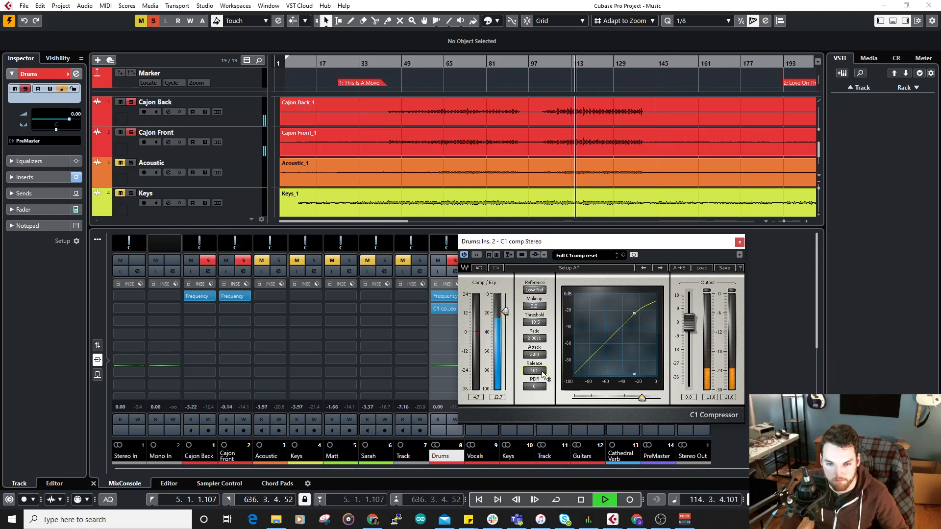
scroll(544, 374, "up", 2)
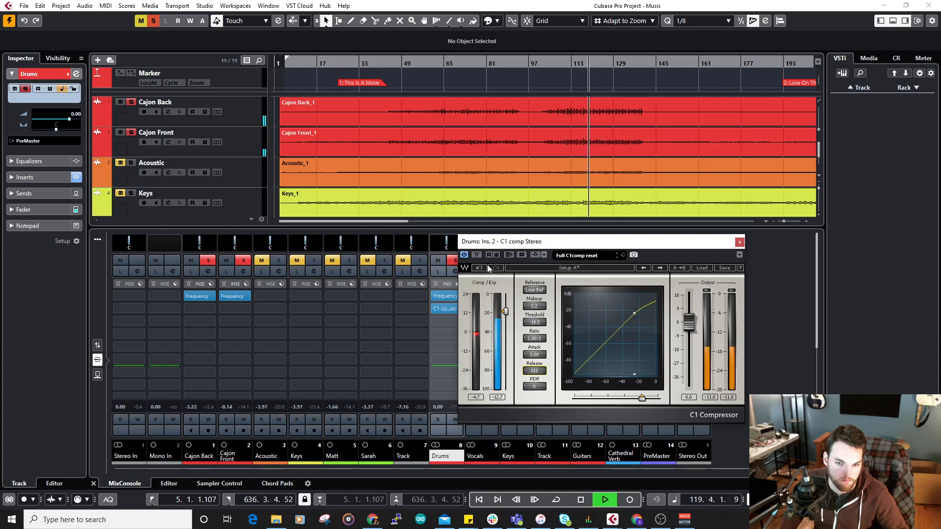
left_click_drag(534, 305, 535, 296)
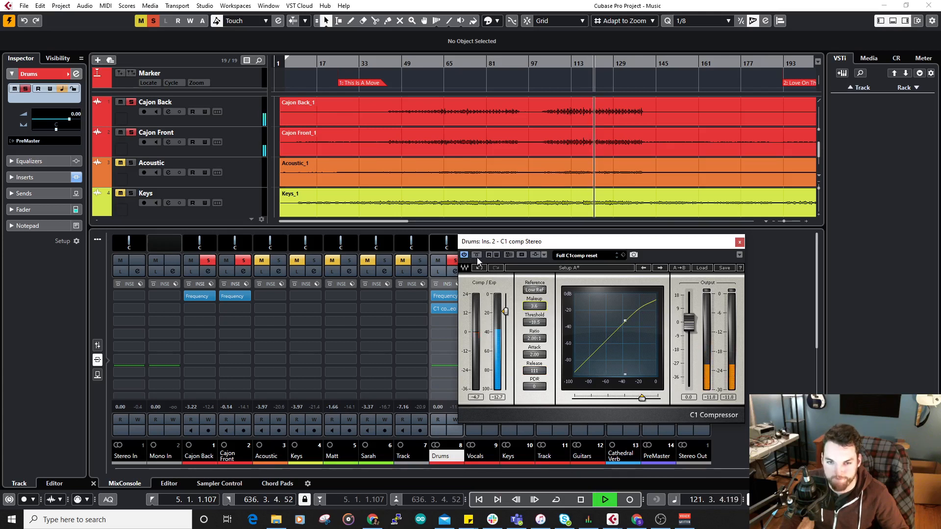
Step: Compare the drums with the compressor bypassed and active, and raise its ratio to 3.99:1
left_click(478, 256)
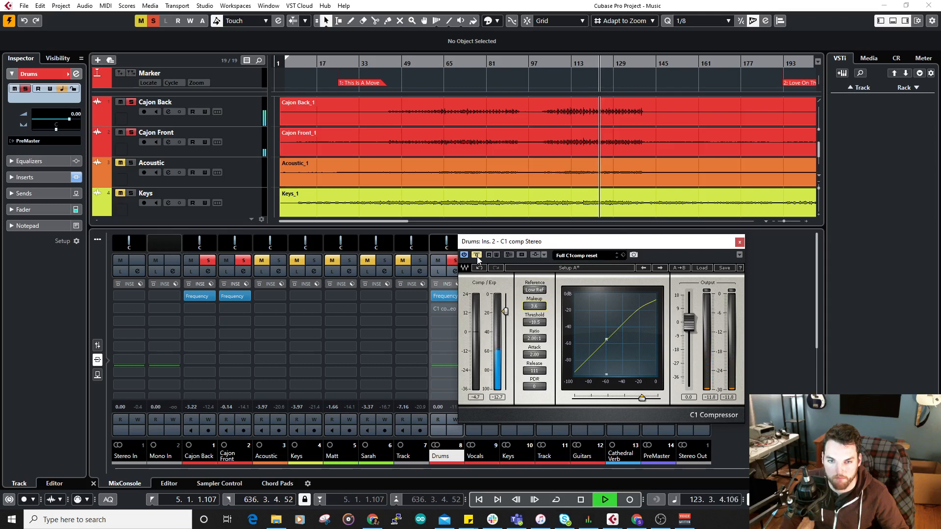
left_click(477, 257)
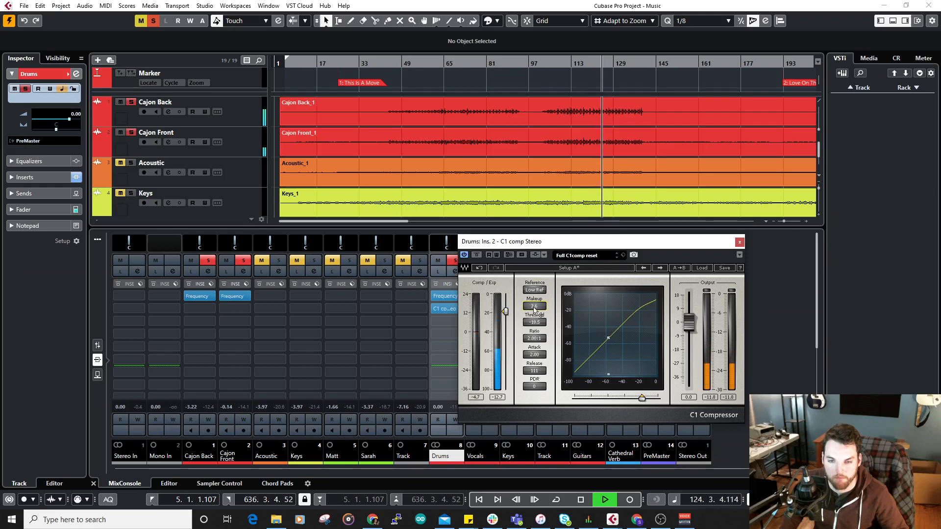
scroll(542, 343, "up", 5)
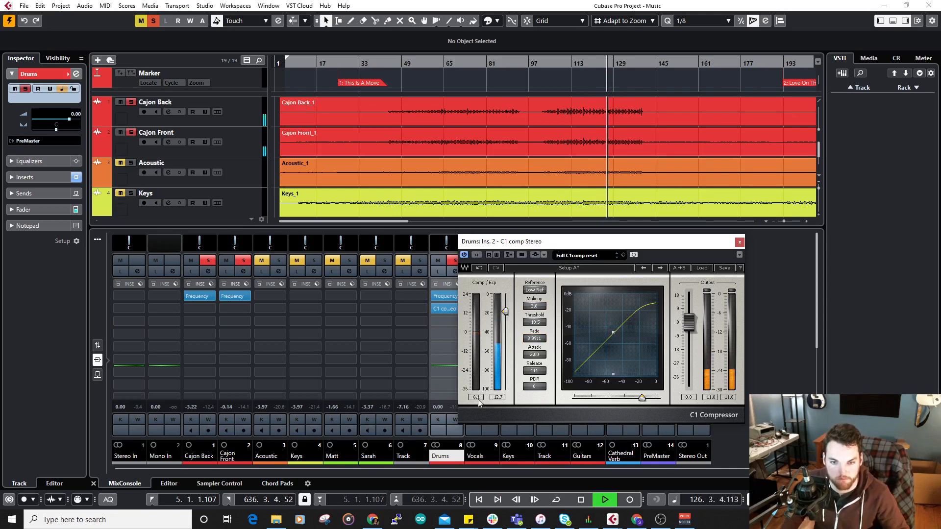
scroll(534, 306, "up", 6)
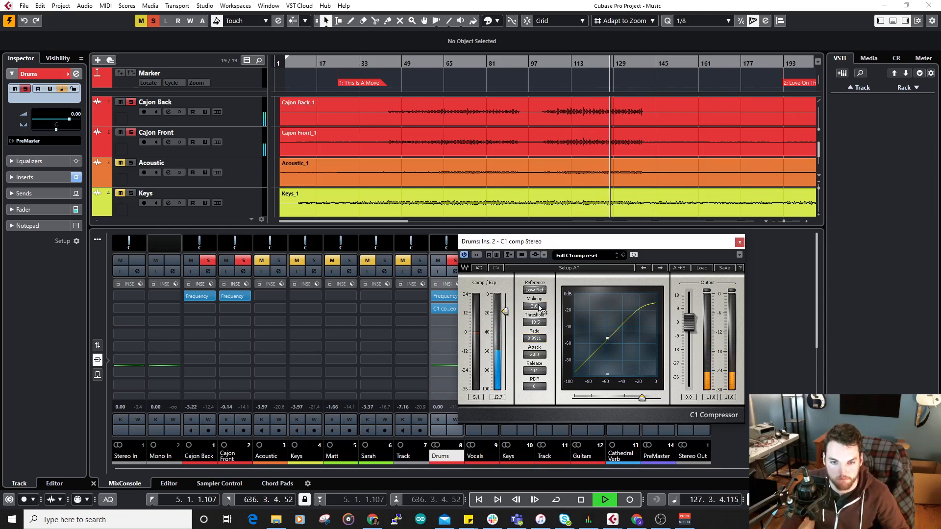
Step: Raise the Drums compressor's makeup gain to 4.4 and compare the drums with all inserts bypassed and active
scroll(538, 307, "up", 2)
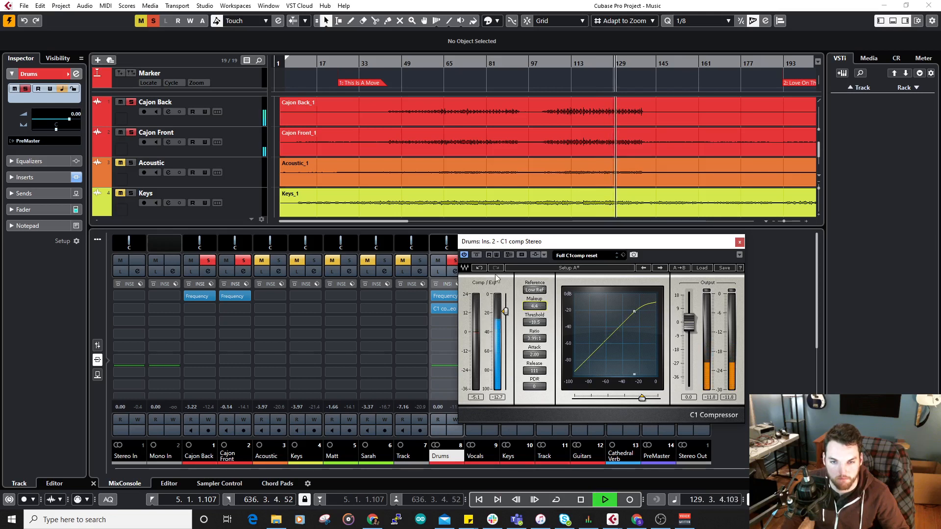
left_click(740, 242)
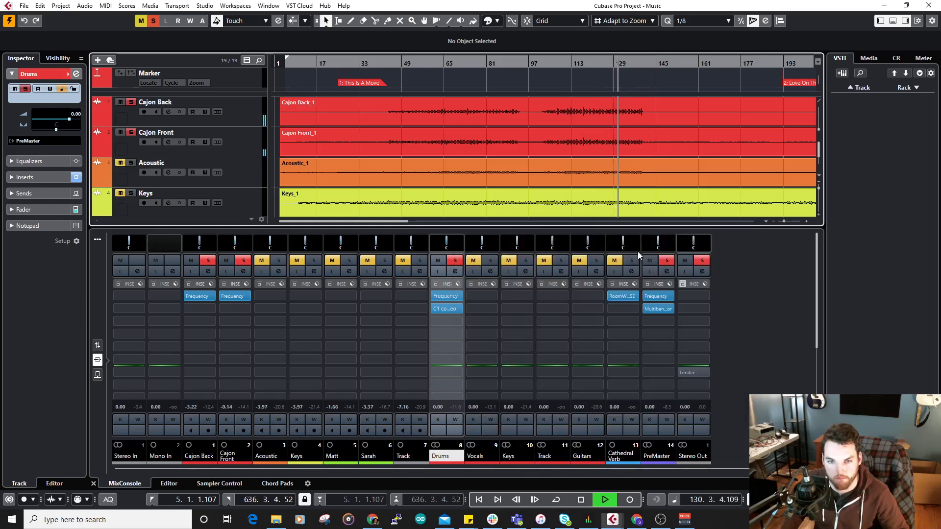
left_click(457, 285)
left_click(456, 284)
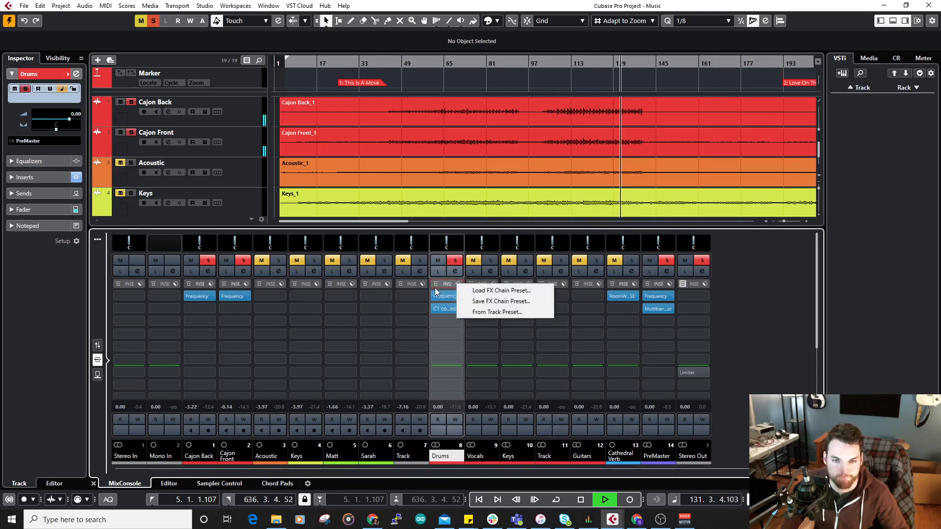
left_click(435, 286)
left_click(436, 284)
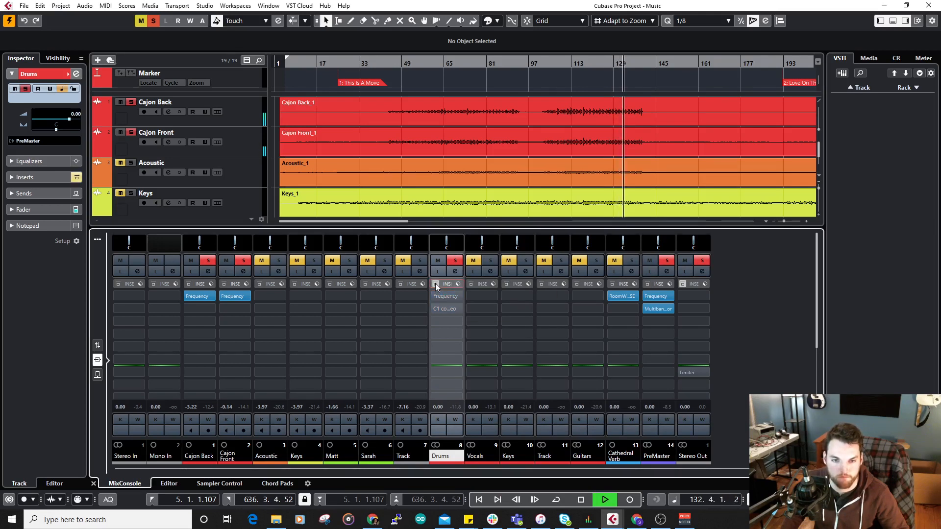
left_click(435, 284)
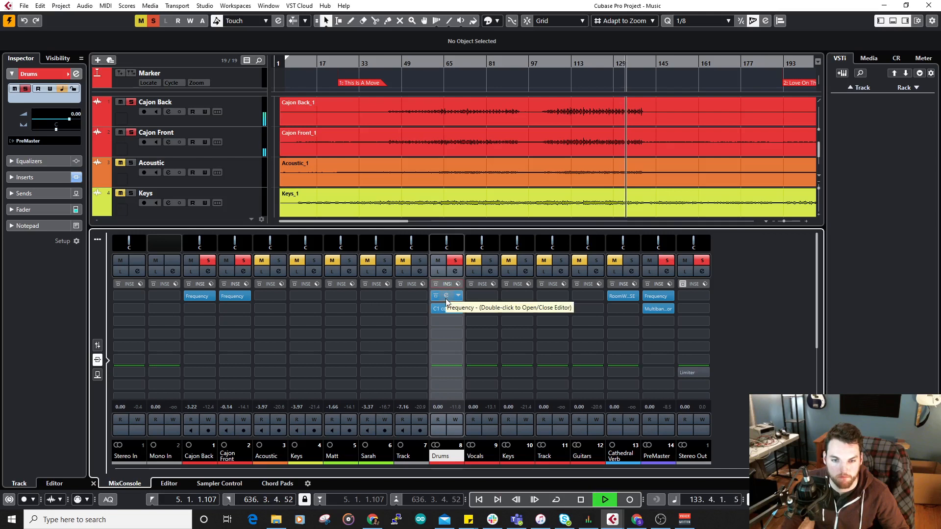
Step: Unsolo the Drums group and play the full mix from about bar 74
left_click(455, 261)
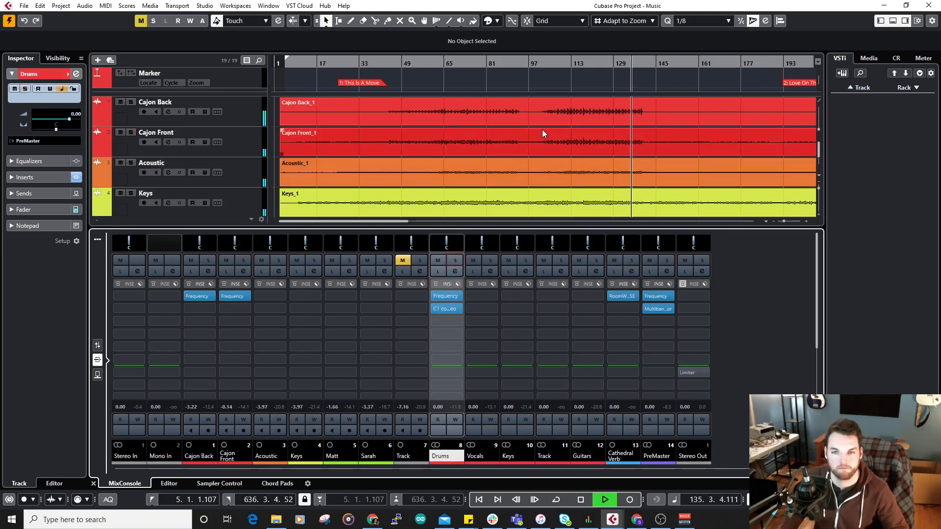
scroll(542, 130, "down", 1)
scroll(542, 132, "up", 1)
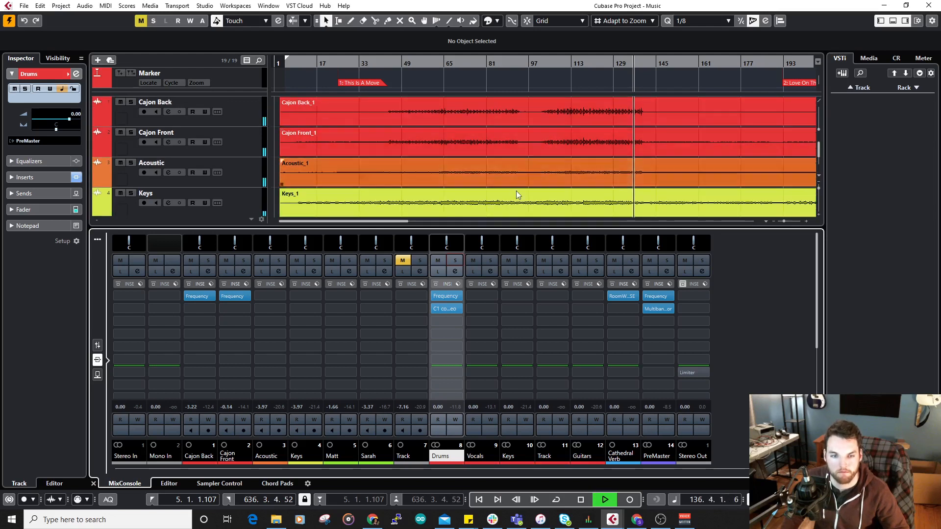
left_click(262, 155)
key("space")
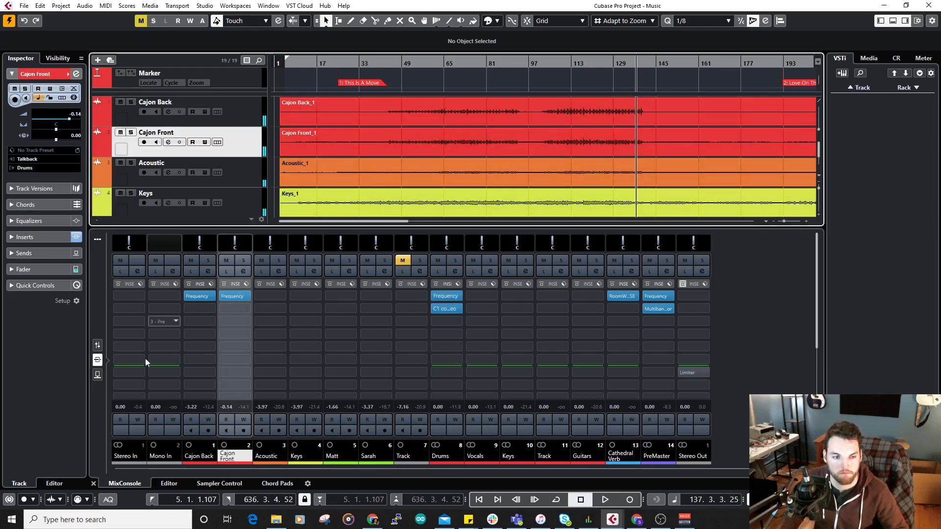
left_click(469, 67)
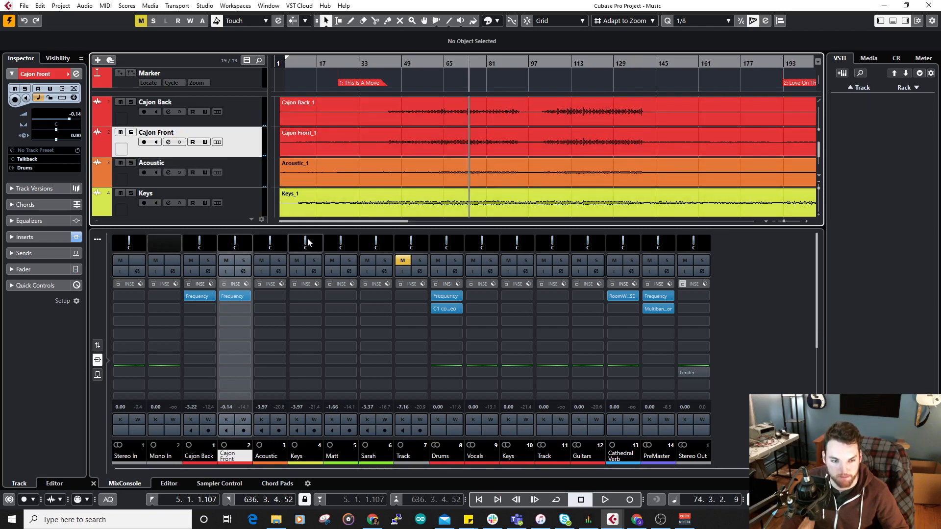
key("space")
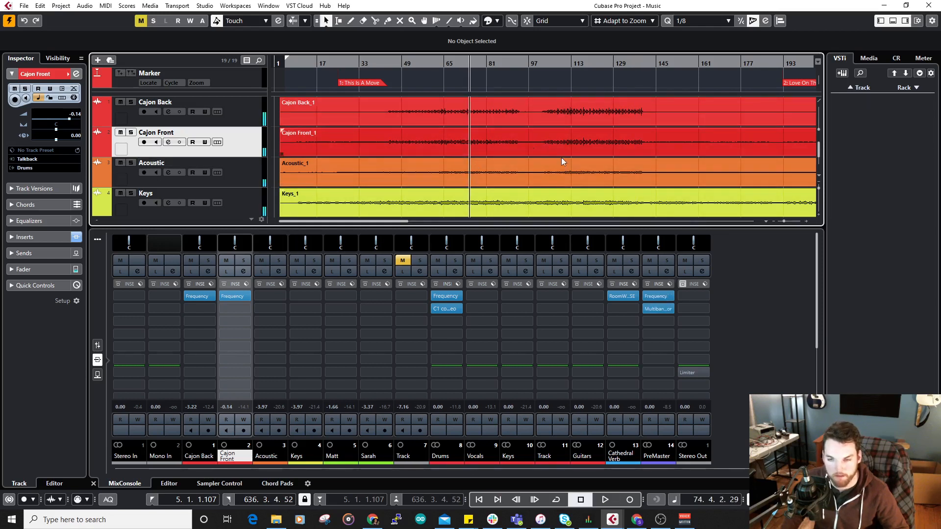
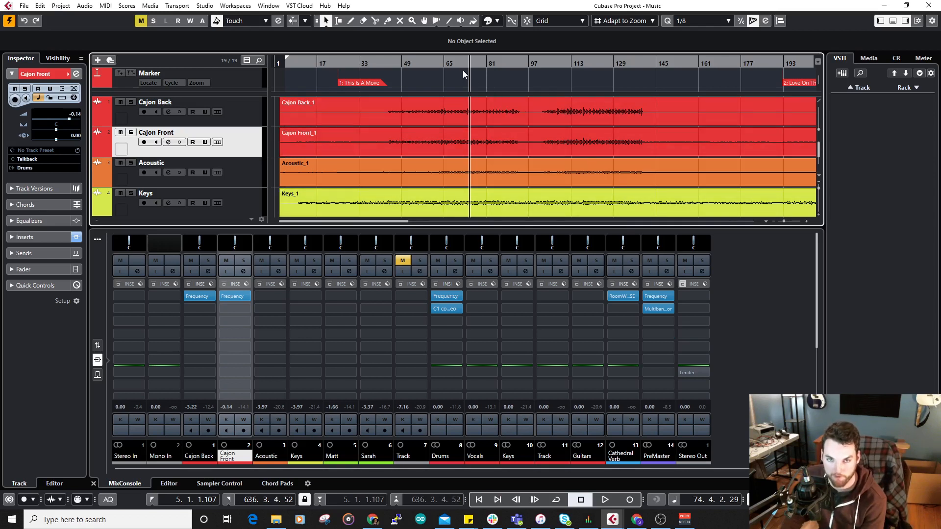
key("space")
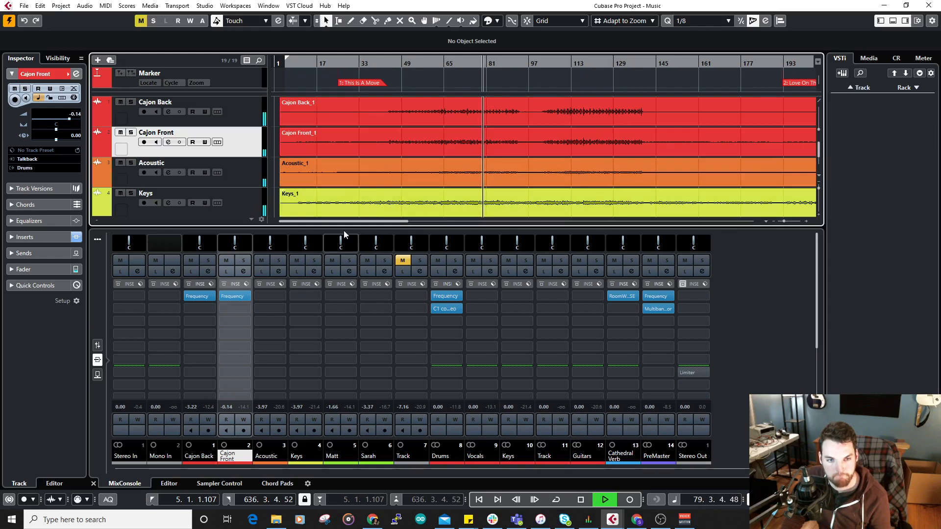
Step: Solo the Acoustic track during playback and load the Frequency EQ in its first insert slot
left_click(394, 174)
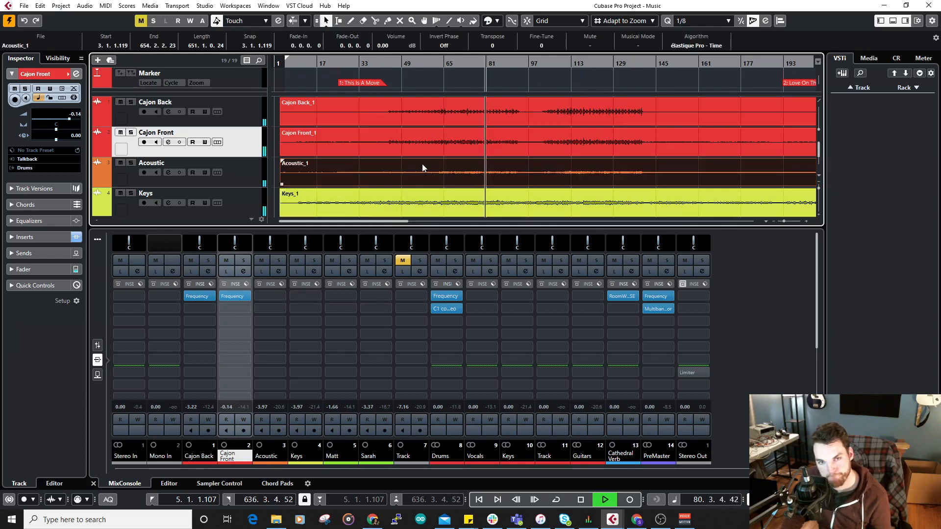
key("space")
left_click(258, 180)
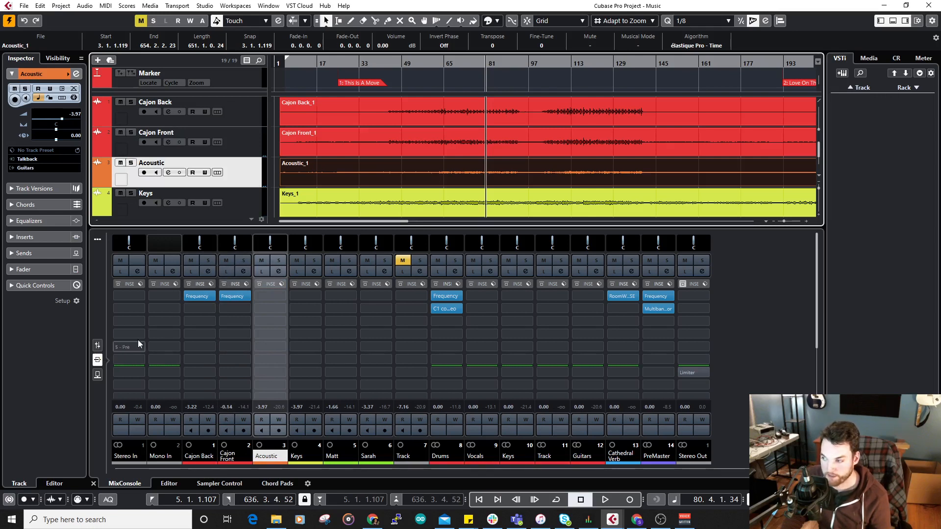
left_click(278, 261)
key("space")
left_click(277, 295)
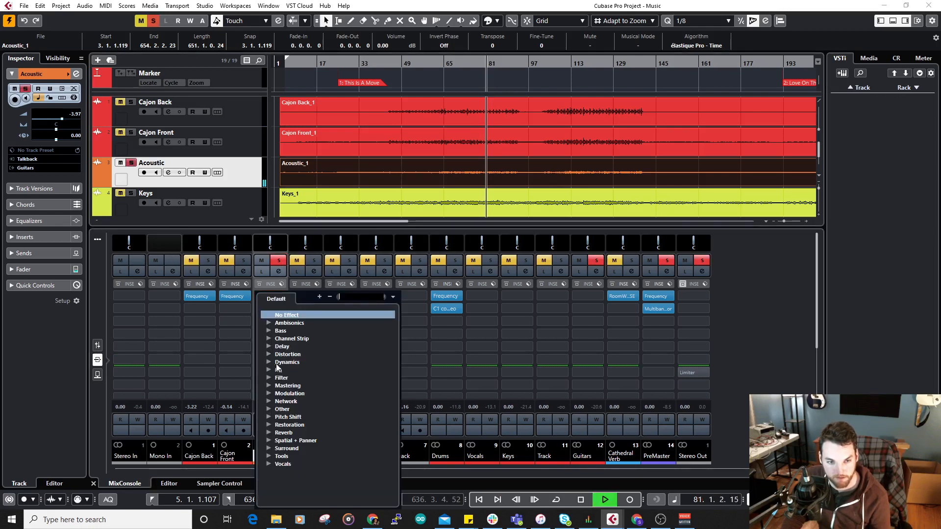
left_click(267, 372)
left_click(312, 387)
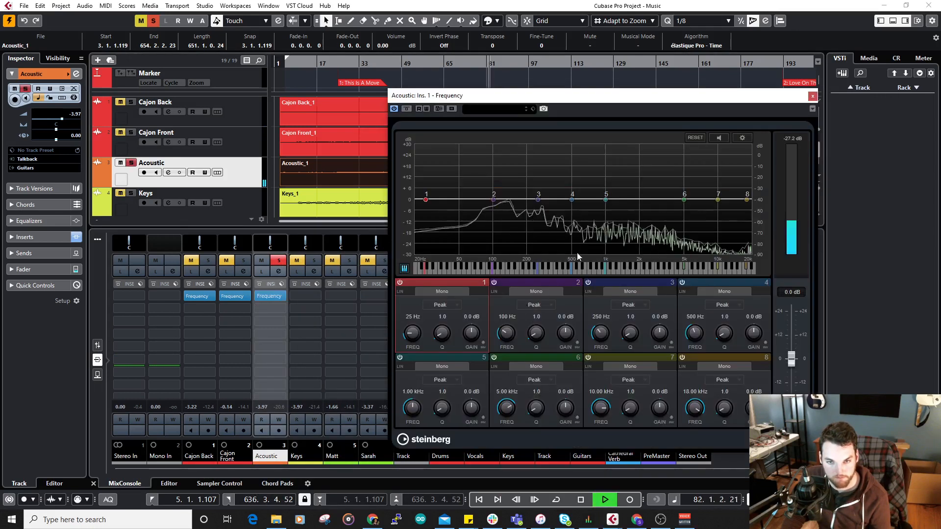
Step: Boost band 2 of the Acoustic EQ by 7.7 dB at 218 Hz
left_click_drag(589, 95, 521, 82)
left_click_drag(498, 322, 498, 293)
mouse_move(441, 324)
left_mouse_down()
mouse_move(443, 315)
mouse_move(439, 324)
left_mouse_up()
left_click_drag(501, 325, 501, 331)
left_click_drag(440, 324, 445, 319)
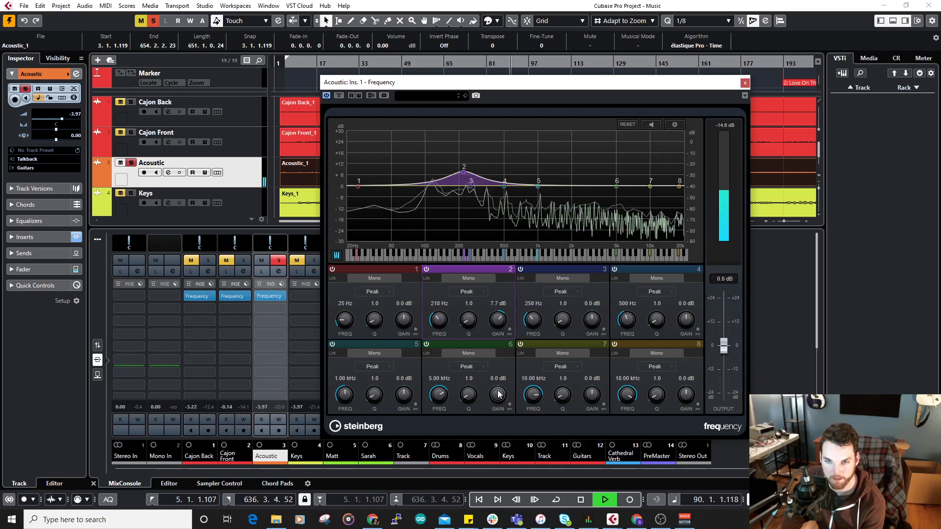
Step: Cut the Acoustic EQ by 1.0 dB at 5.00 kHz on band 6 and by 1.7 dB at 2.03 kHz on band 5
mouse_move(499, 394)
left_mouse_down()
mouse_move(502, 362)
mouse_move(504, 396)
left_mouse_up()
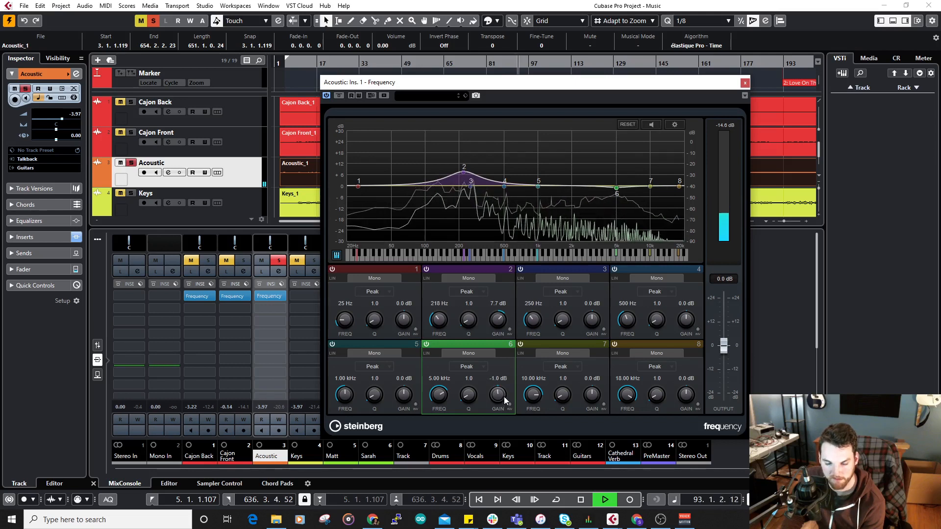
left_click_drag(531, 91, 313, 97)
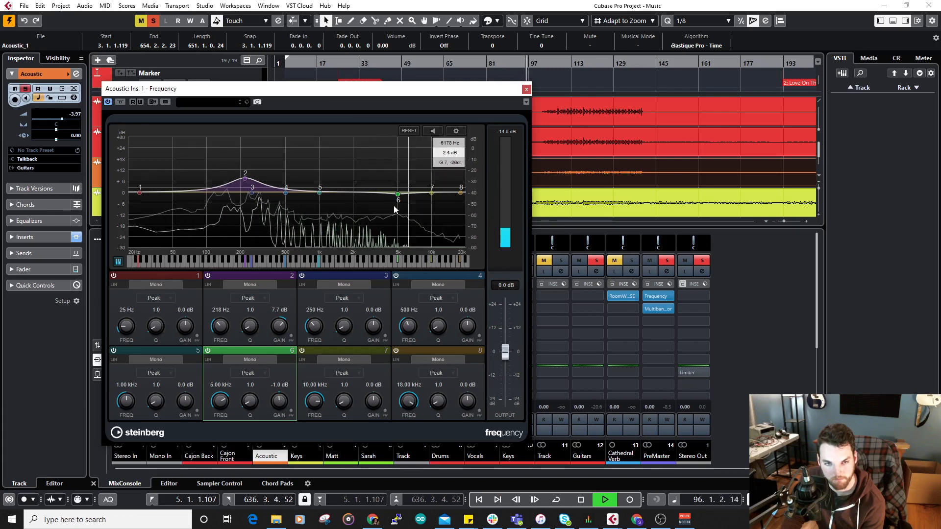
left_click_drag(186, 400, 187, 360)
left_click_drag(128, 402, 184, 449)
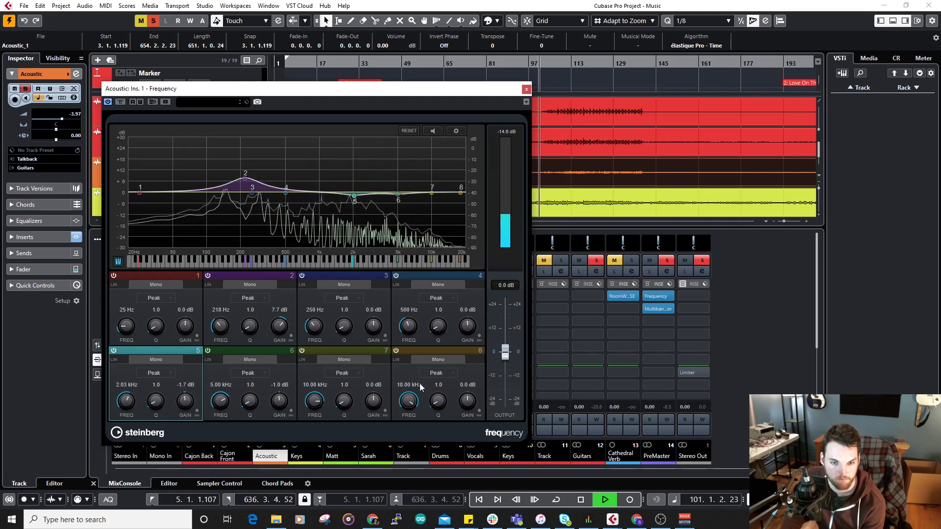
Step: Change band 8 of the Acoustic EQ to a High Shelf at 4.42 kHz with a 3.8 dB boost
left_click(436, 373)
left_click(448, 460)
left_click_drag(464, 410, 408, 421)
left_click_drag(467, 400, 464, 413)
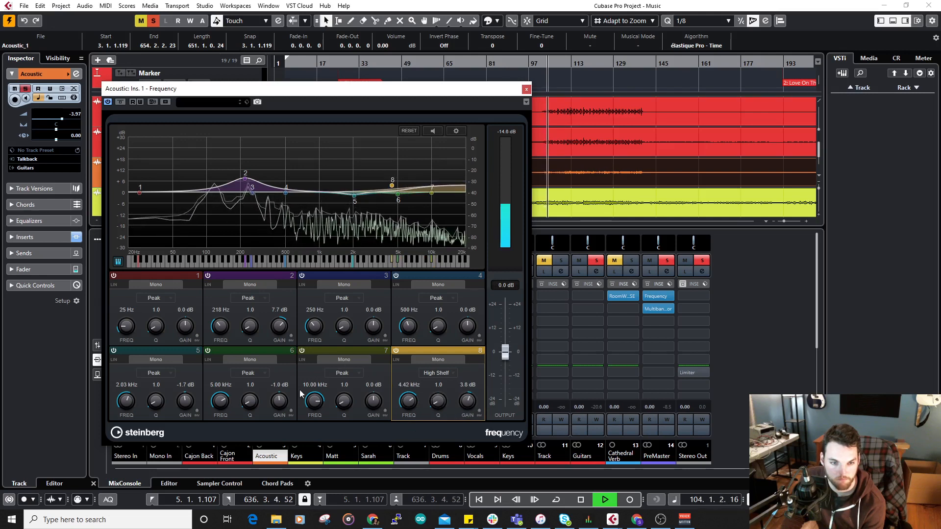
Step: Compare the Acoustic track with its EQ bypassed and active, close the EQ and stop playback
left_click(120, 101)
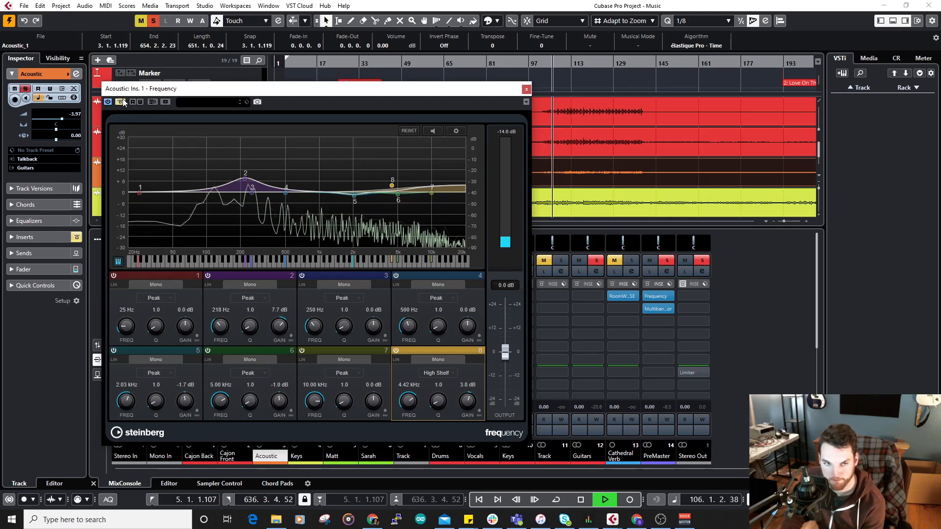
left_click(122, 102)
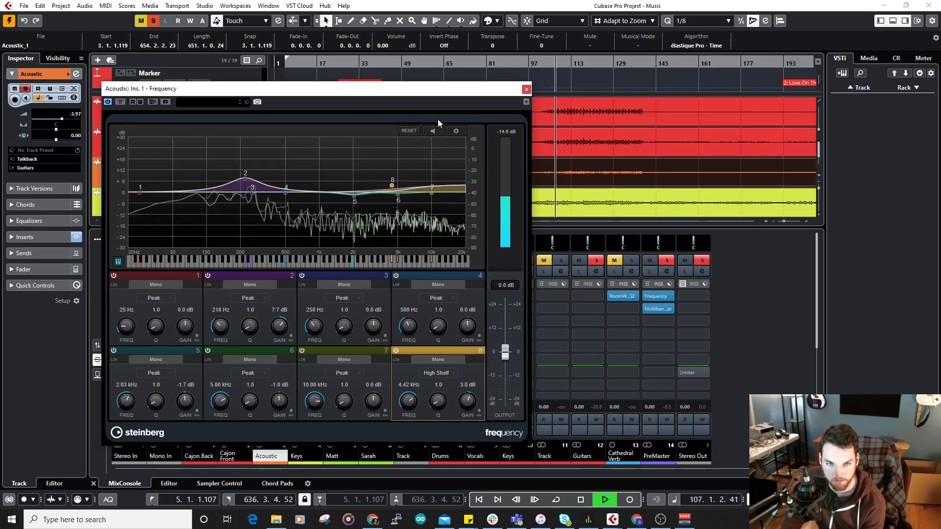
left_click(526, 89)
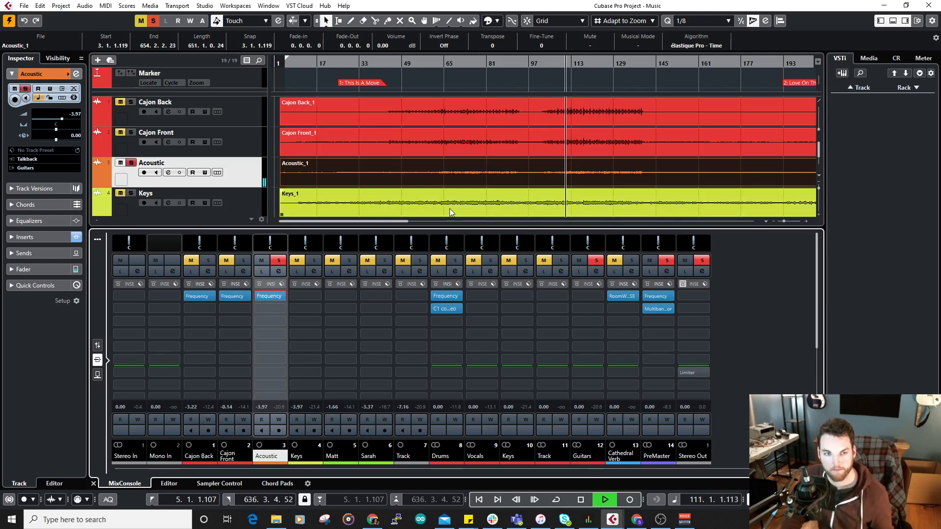
key("space")
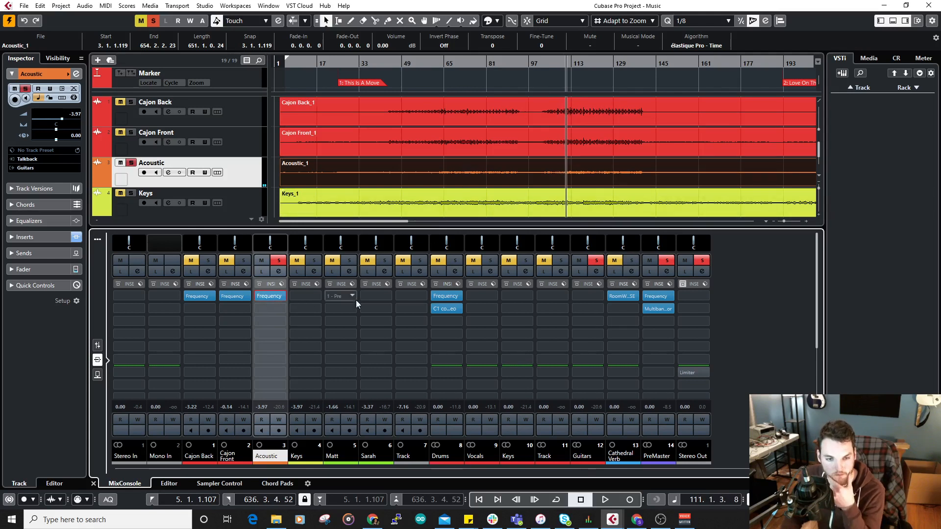
Step: Load C1 comp Mono in the Acoustic track's second insert slot and set its ratio to 4
left_click(282, 313)
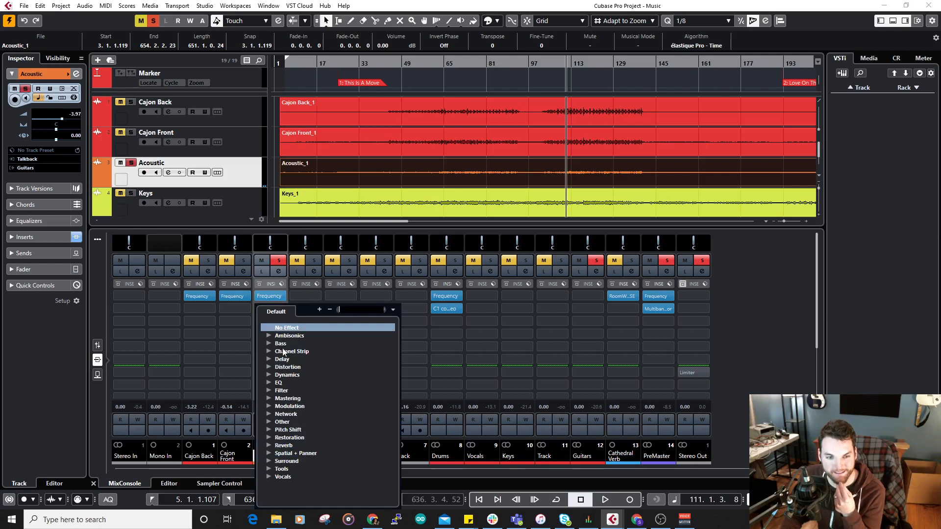
left_click(268, 375)
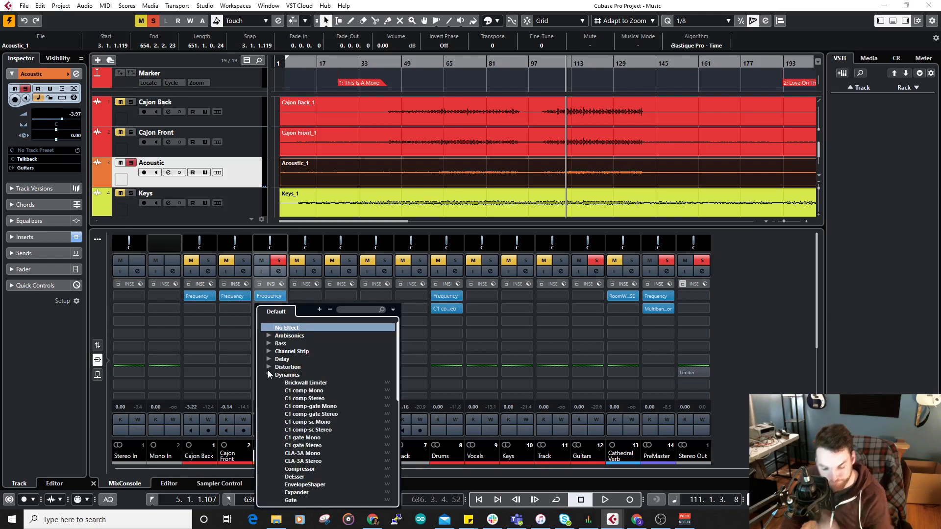
left_click(322, 391)
left_click_drag(394, 155, 490, 233)
left_click(492, 330)
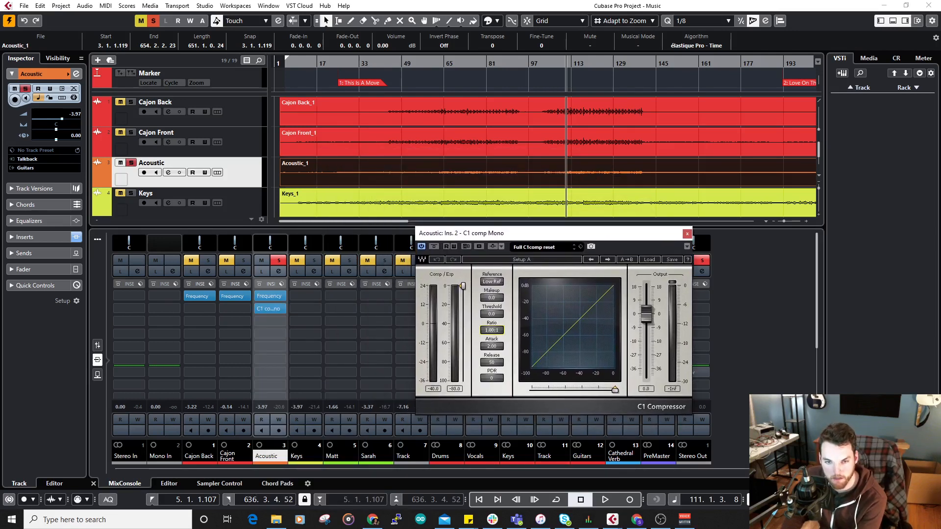
type("4")
key("Return")
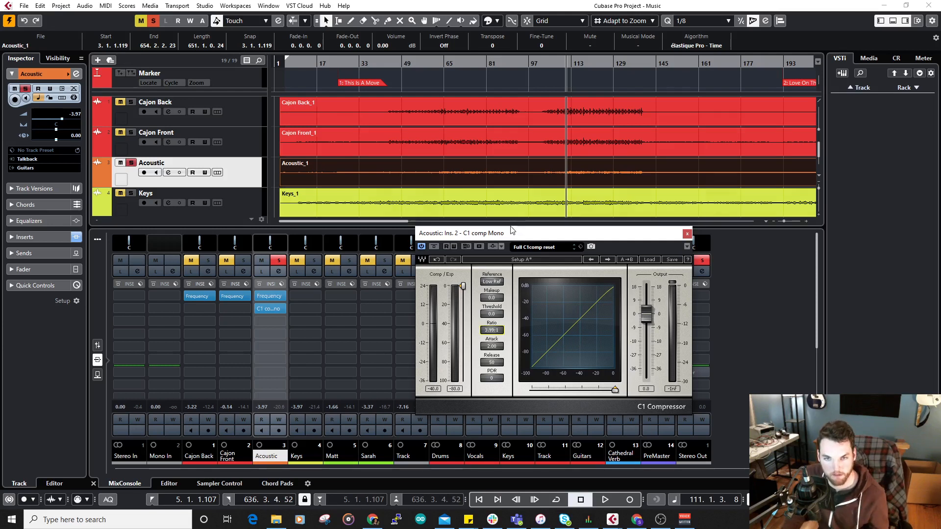
Step: Play the Acoustic track from about bar 106, setting its compressor's threshold to -34.0 and makeup gain to 7.8
left_click(552, 72)
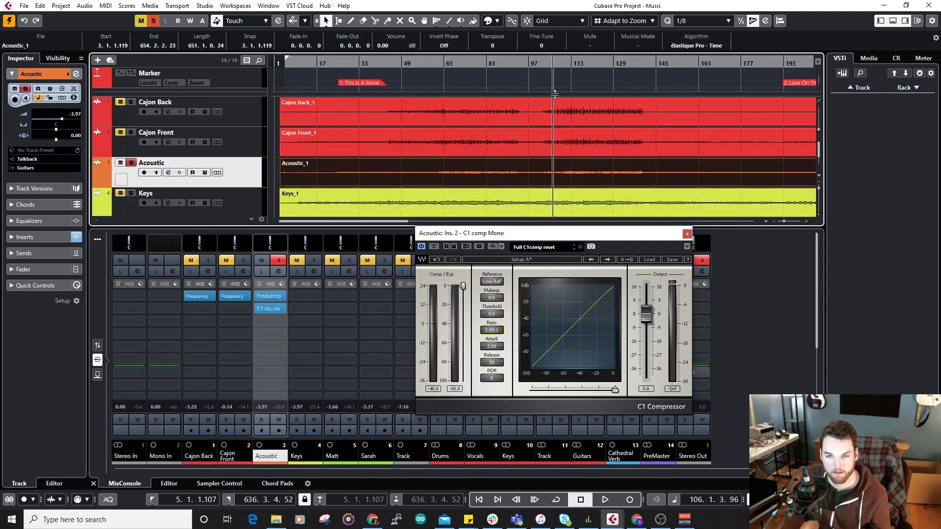
key("space")
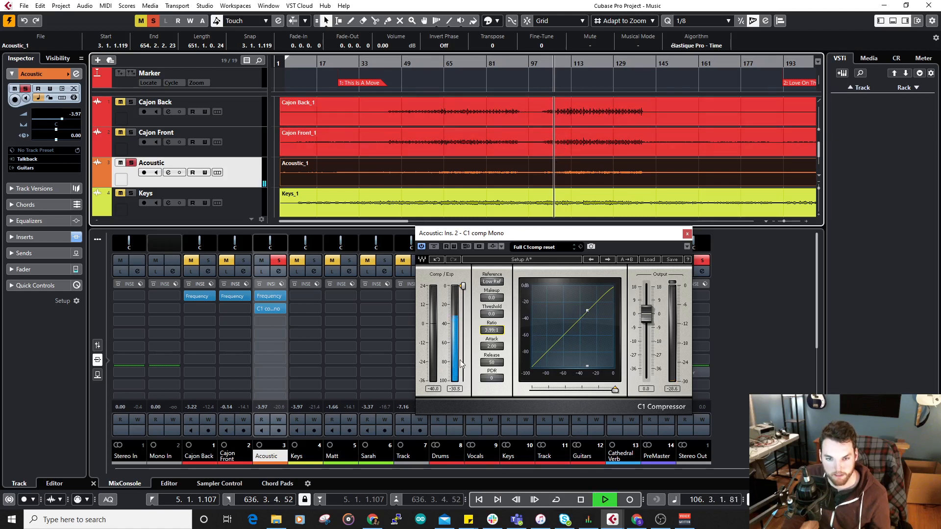
left_click_drag(463, 286, 462, 321)
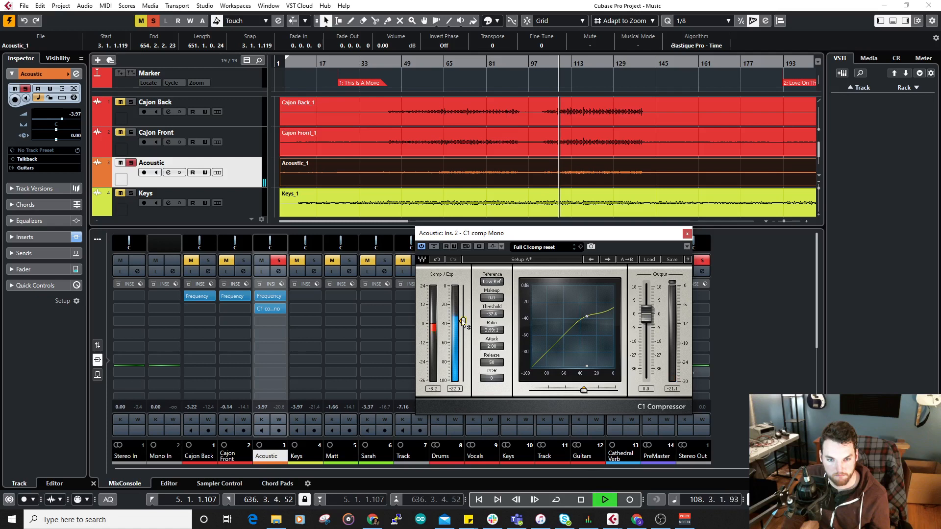
left_click_drag(463, 322, 463, 319)
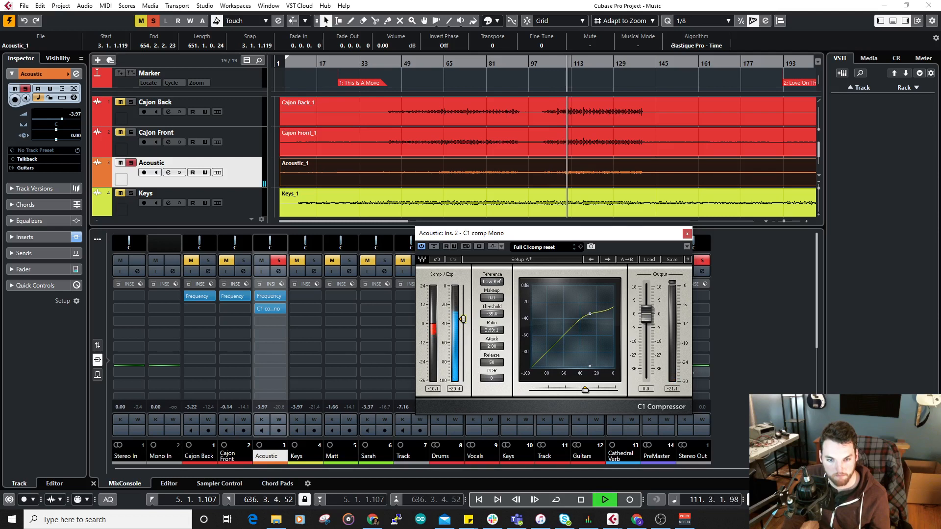
left_click_drag(463, 319, 462, 318)
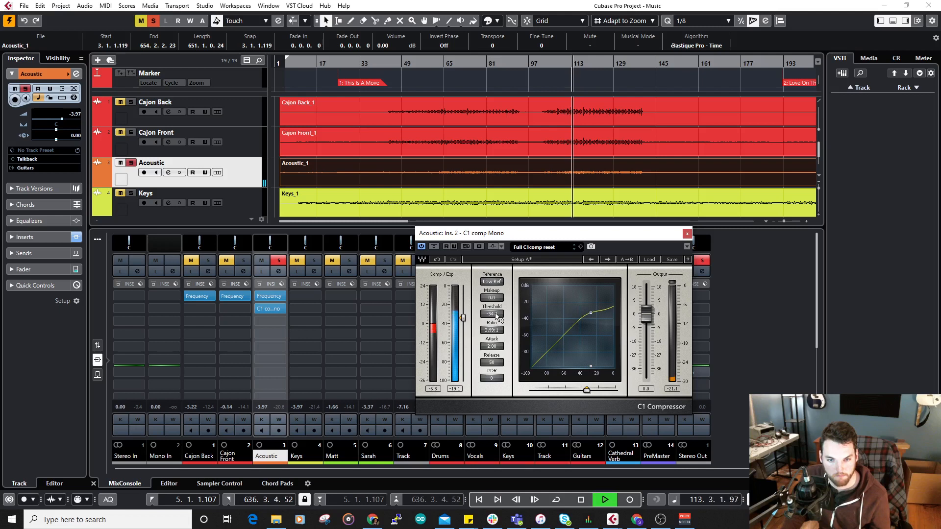
left_click_drag(501, 298, 501, 277)
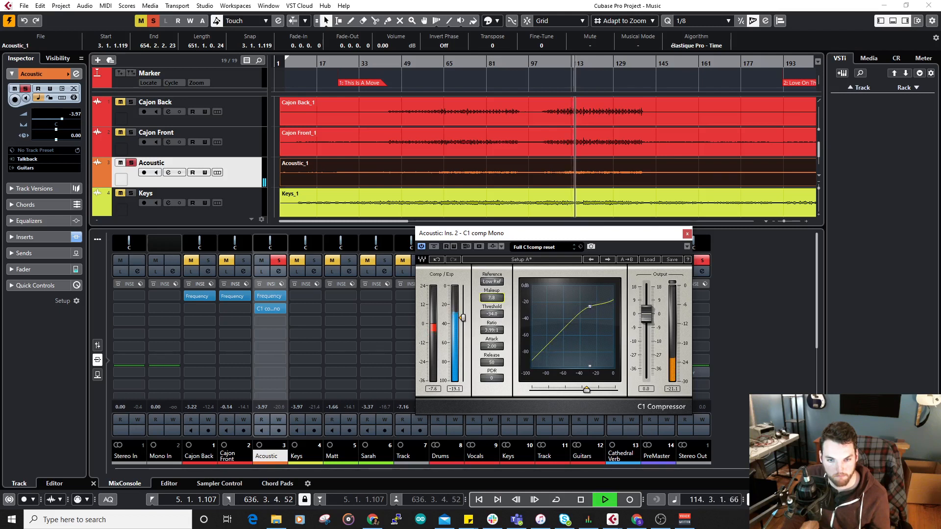
Step: Play the Acoustic track while fine-tuning its compressor, comparing it bypassed, to an attack of 27.54 and a release of 58
left_click_drag(494, 347, 495, 333)
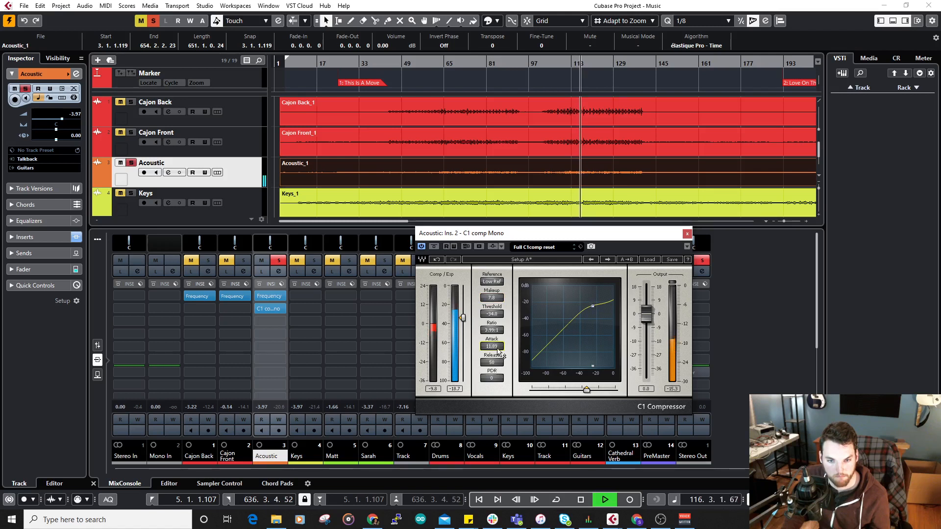
left_click_drag(494, 363, 494, 370)
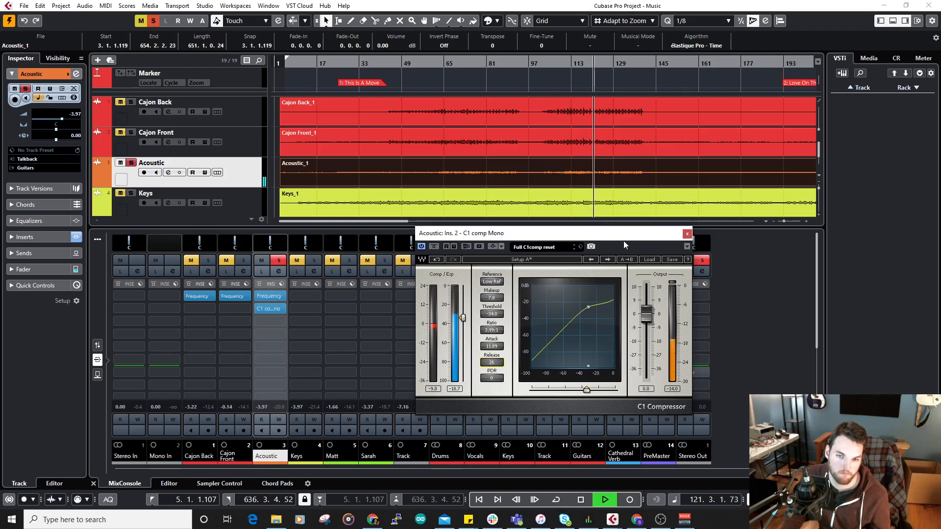
left_click(435, 247)
left_click(434, 247)
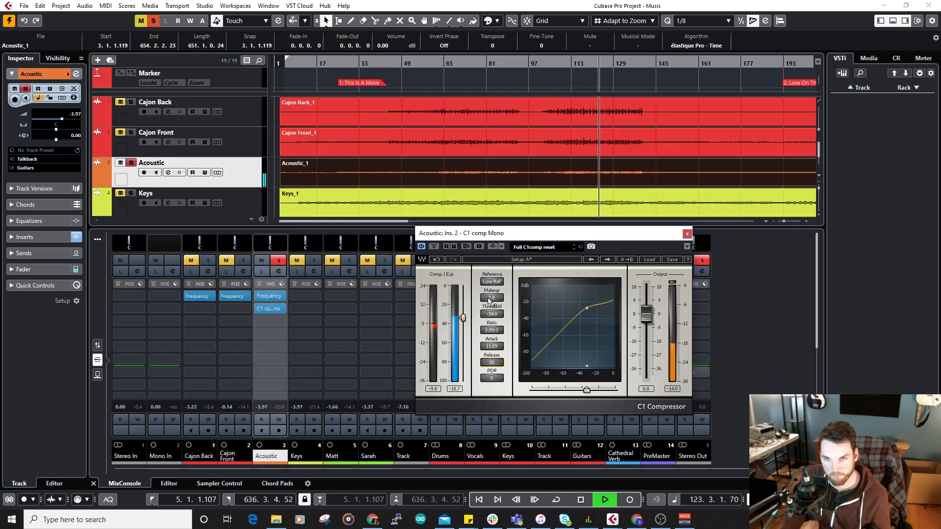
key("space")
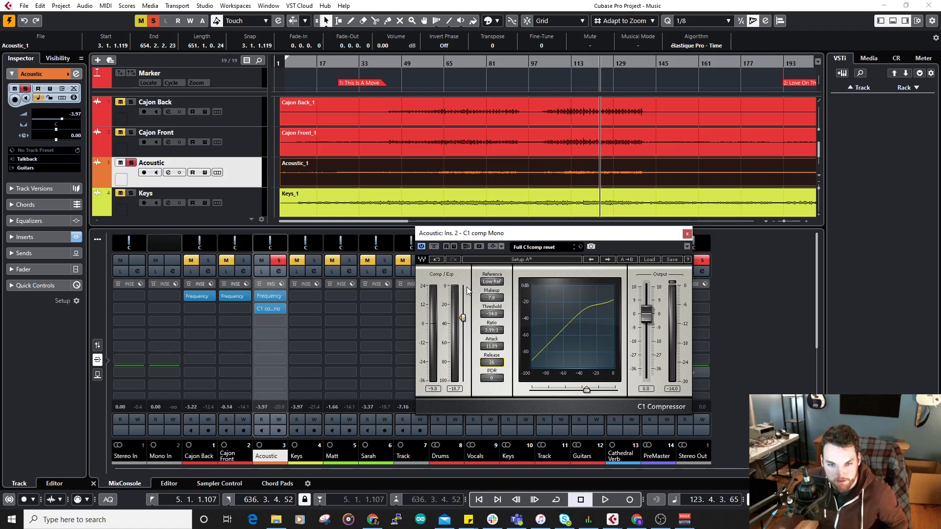
key("space")
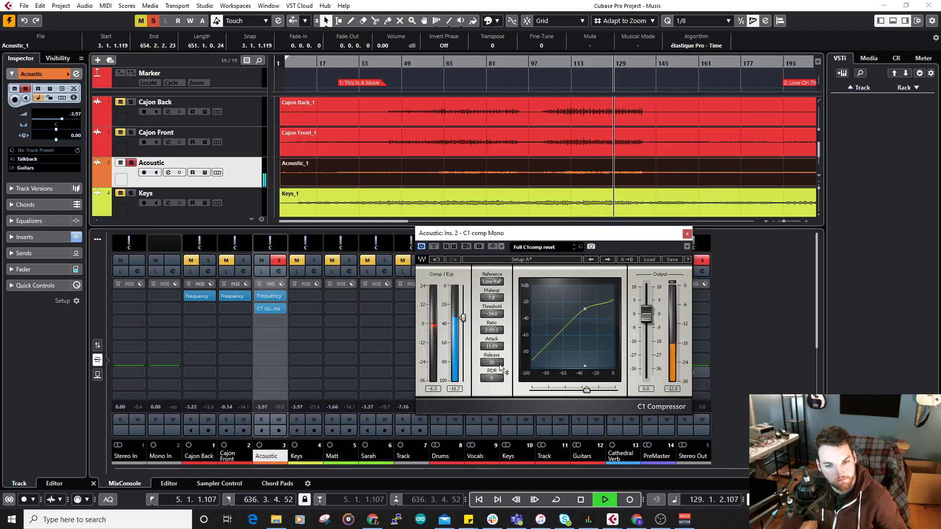
scroll(500, 367, "up", 5)
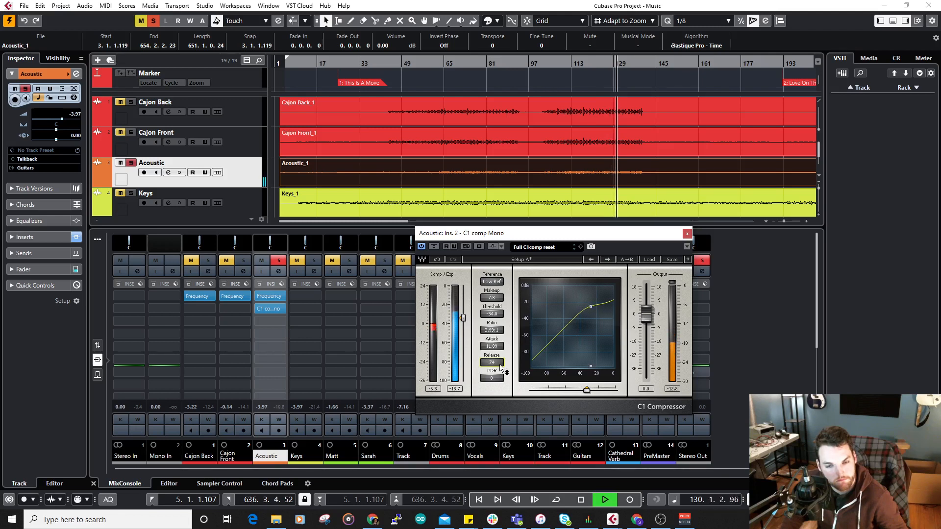
left_click_drag(491, 363, 492, 365)
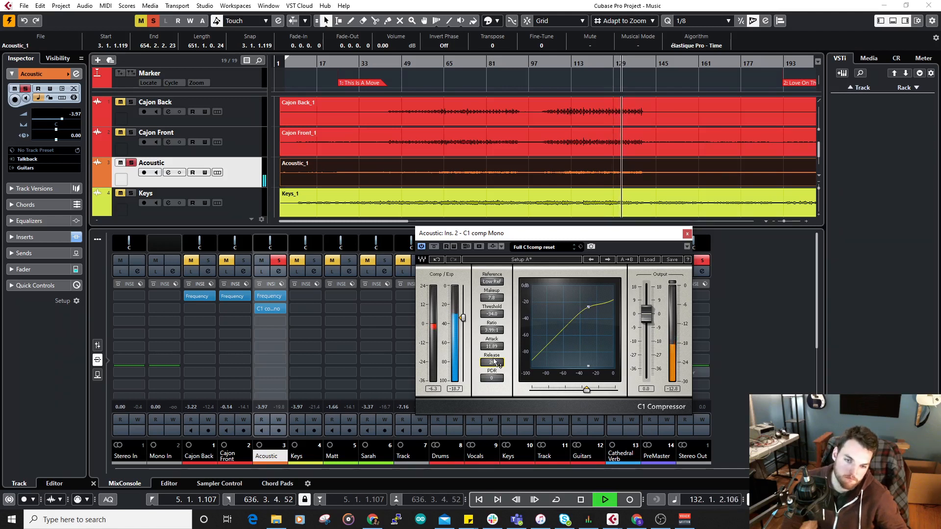
scroll(496, 347, "up", 5)
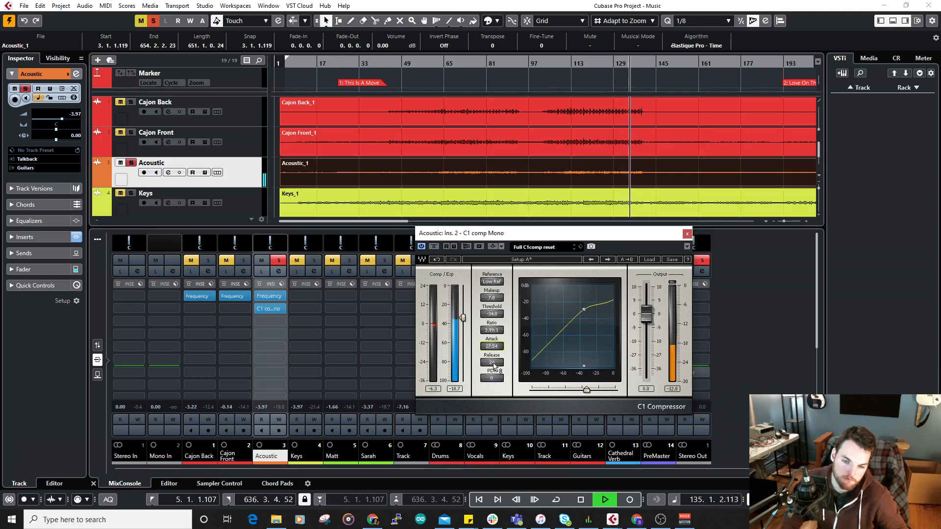
scroll(495, 364, "up", 5)
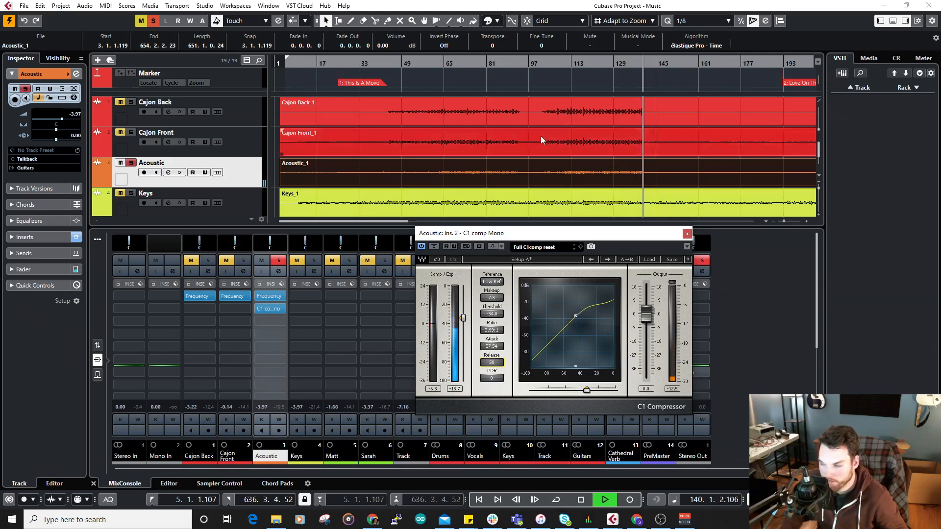
Step: Replay the Acoustic track from about bar 109, close its compressor and compare all its inserts bypassed and active
left_click(564, 63)
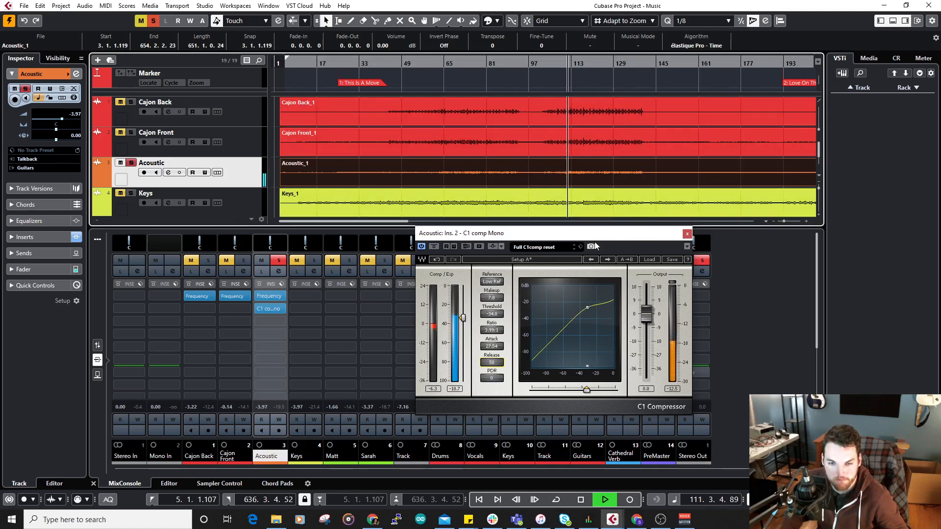
left_click(688, 234)
left_click(260, 285)
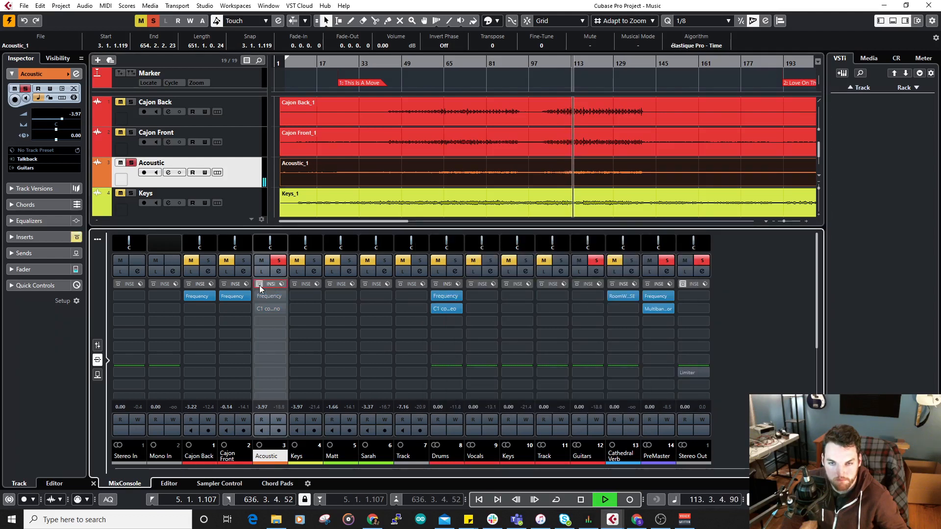
left_click(260, 284)
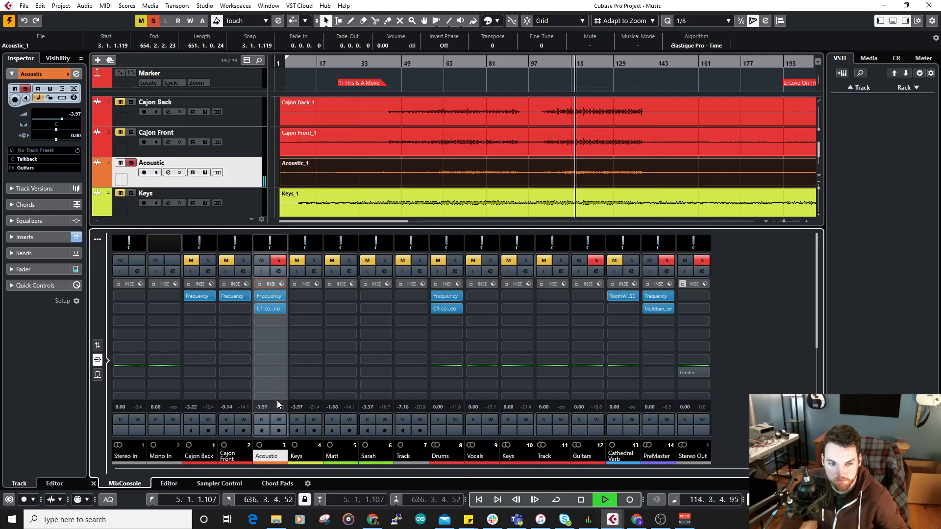
Step: Unsolo the Acoustic track, briefly listen to the Keys track in solo and return to the full mix
left_click(278, 261)
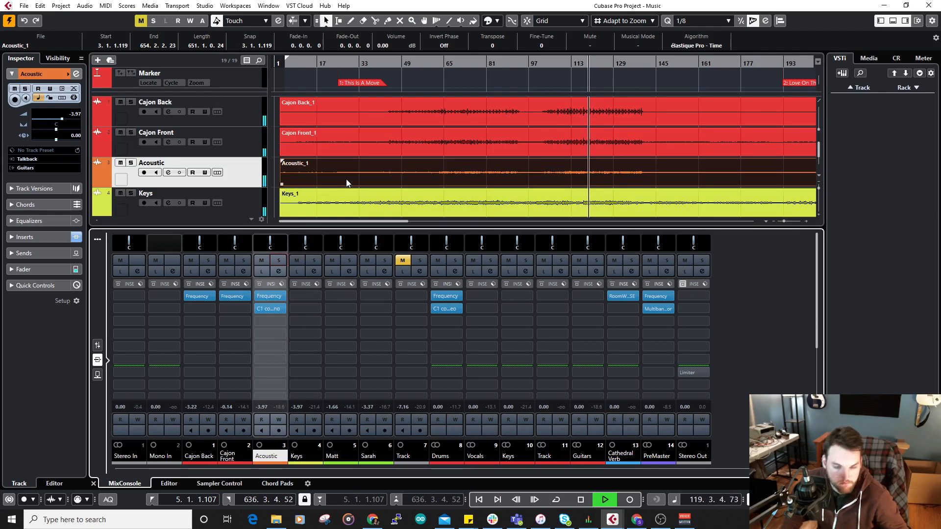
scroll(324, 174, "down", 1)
left_click(131, 169)
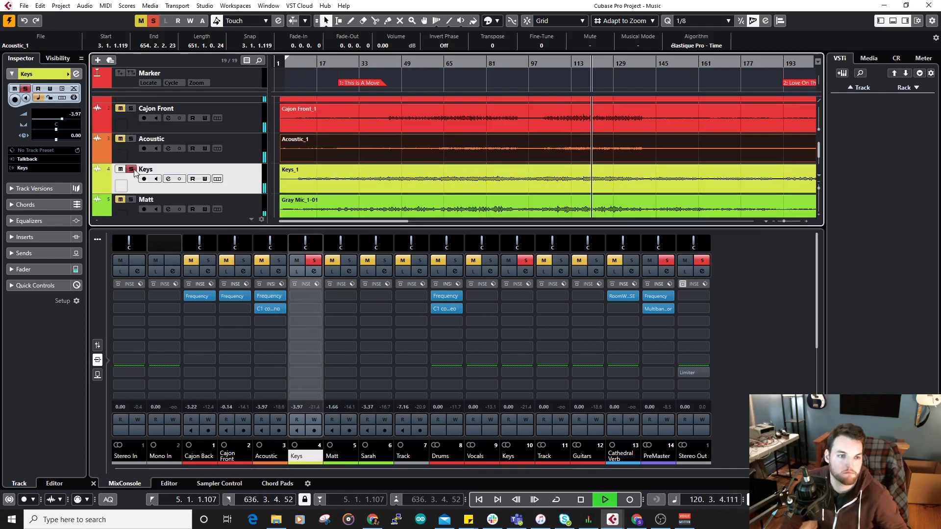
left_click(133, 170)
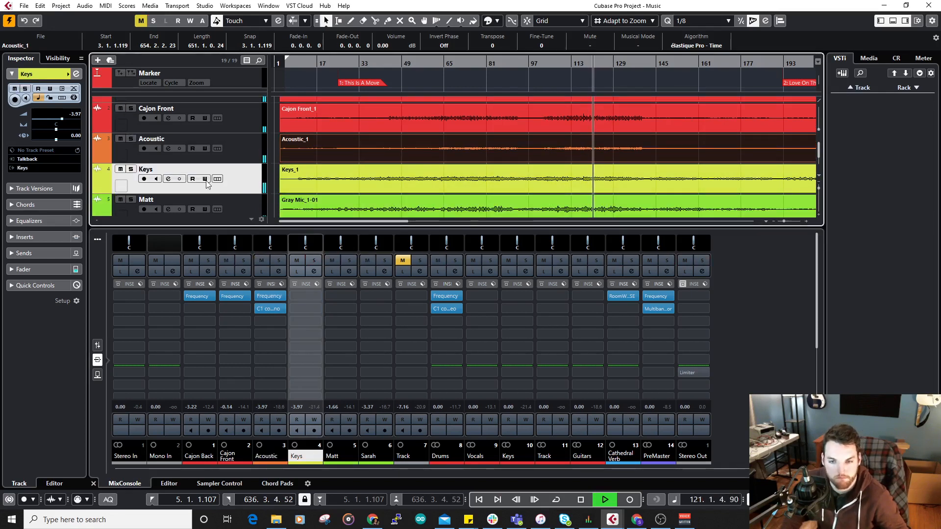
Step: Set the thresholds of the PreMaster MultibandCompressor to -18.0, -20.7, -27.3 and -31.2 dB for bands 1 to 4, and close it
left_click(657, 309)
scroll(538, 311, "up", 5)
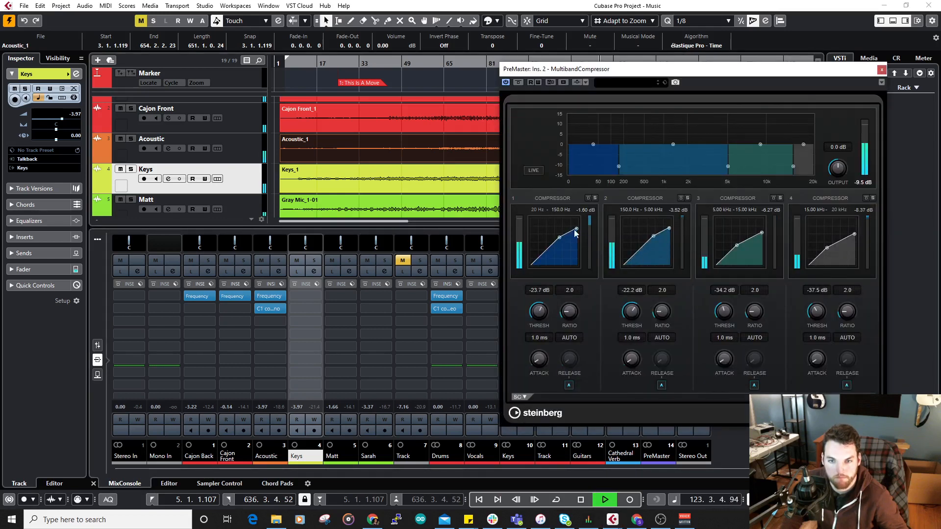
scroll(539, 310, "up", 5)
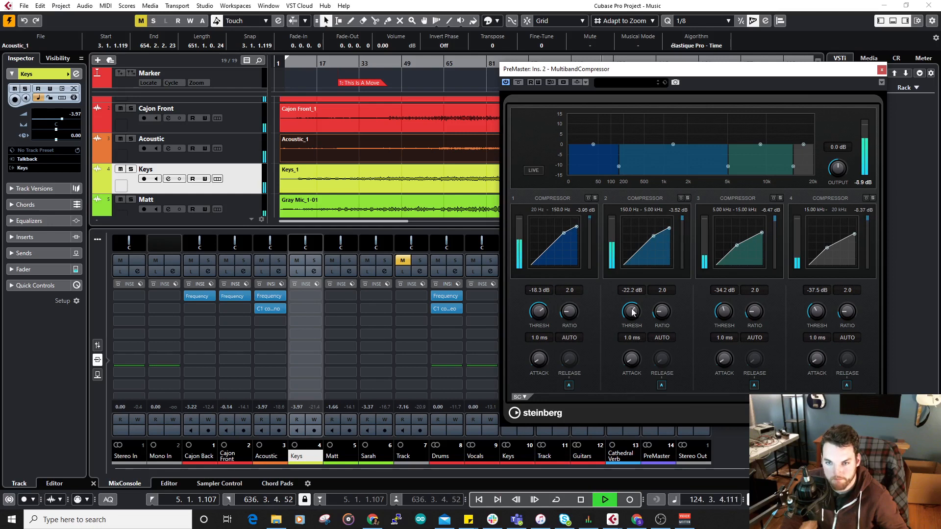
scroll(726, 308, "up", 7)
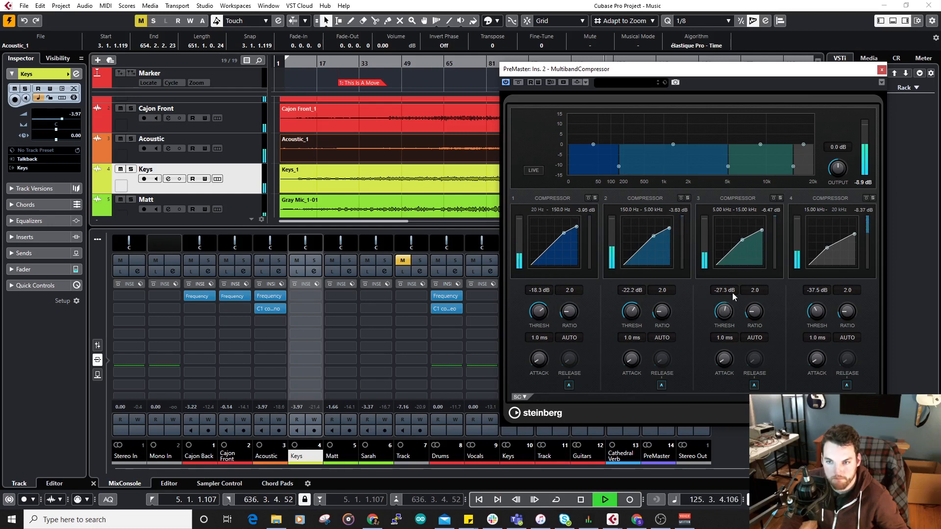
scroll(818, 309, "up", 11)
scroll(823, 293, "up", 6)
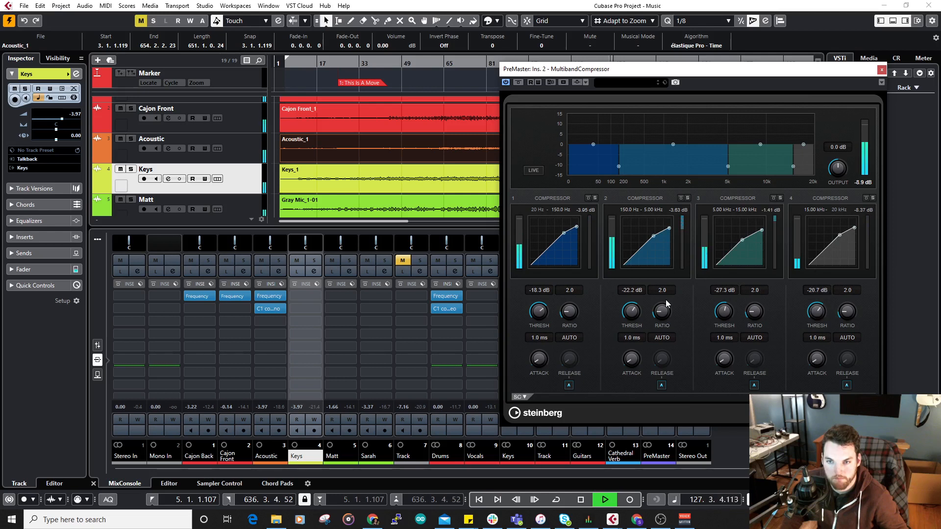
scroll(632, 311, "up", 2)
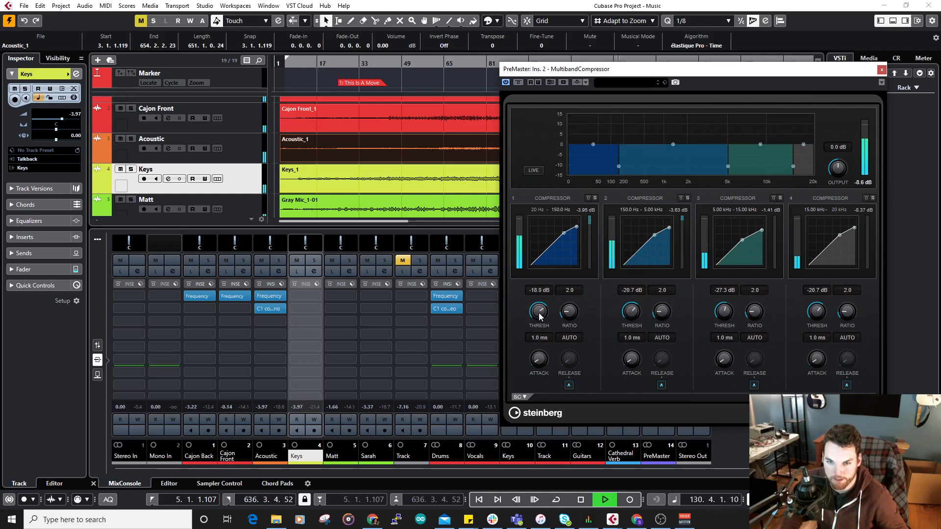
mouse_move(819, 312)
left_mouse_down()
mouse_move(820, 299)
mouse_move(816, 325)
left_mouse_up()
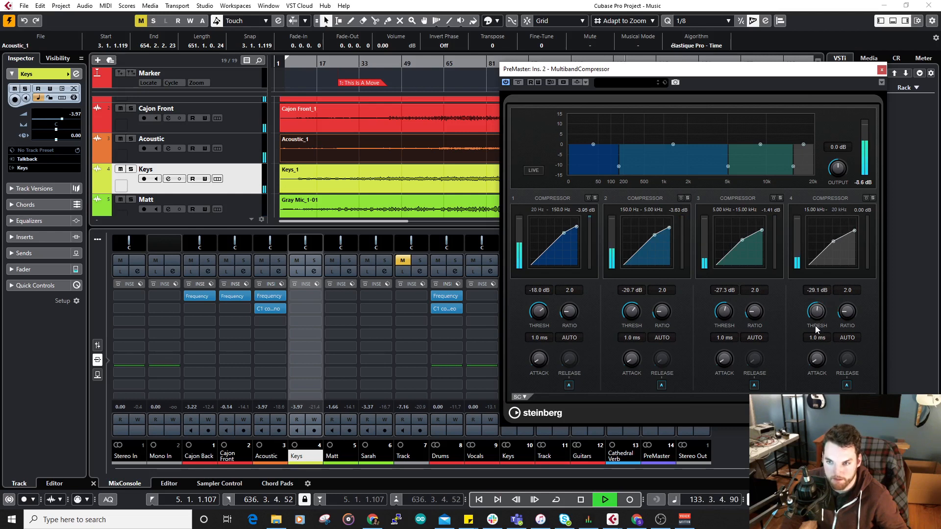
left_click_drag(815, 326, 813, 328)
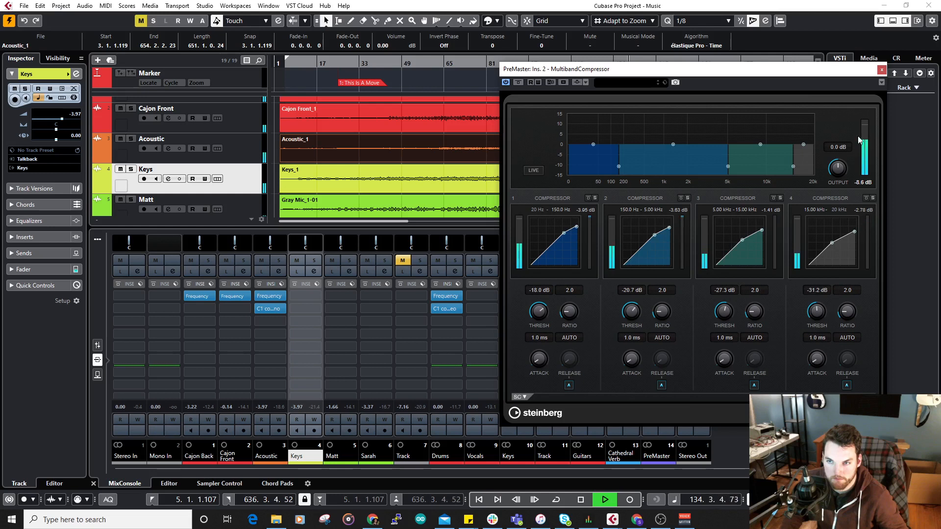
left_click(882, 69)
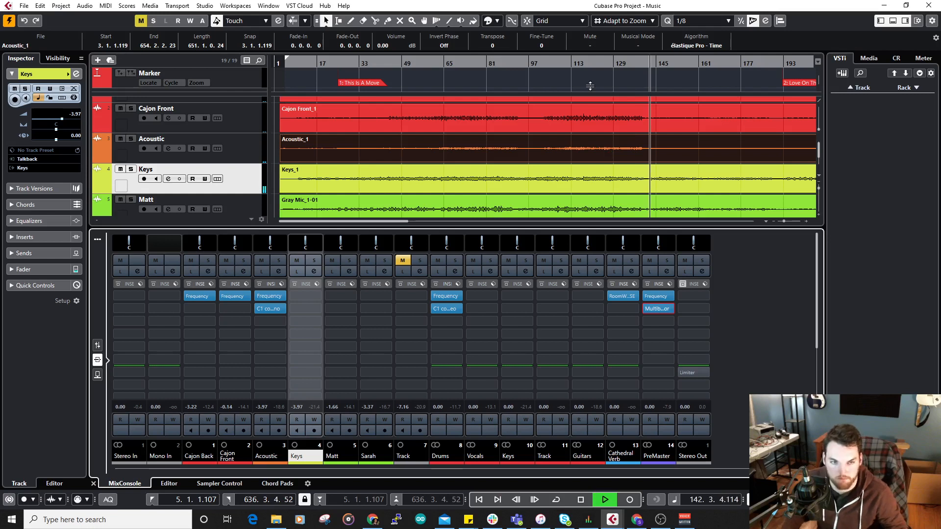
Step: Stop the mix, solo the Keys track and play it from about bar 44
key("space")
left_click(390, 64)
left_click(131, 169)
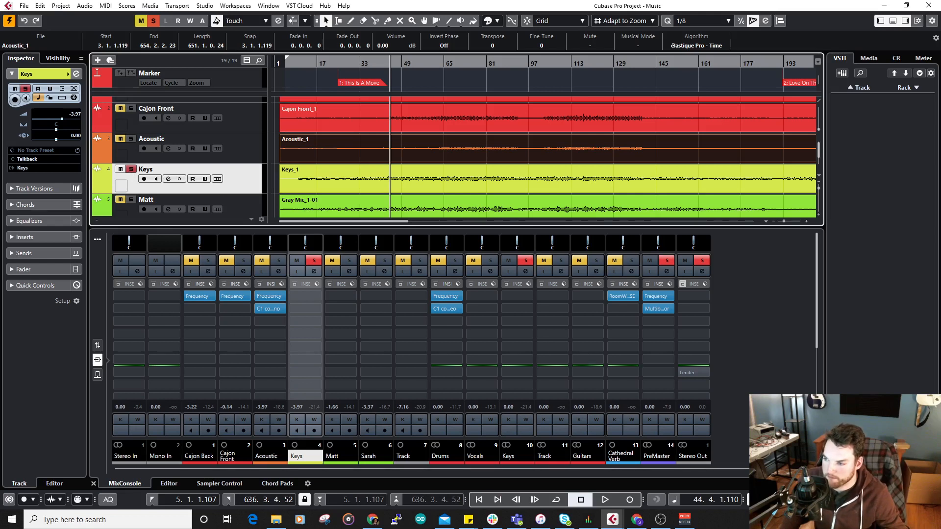
key("alt+Tab")
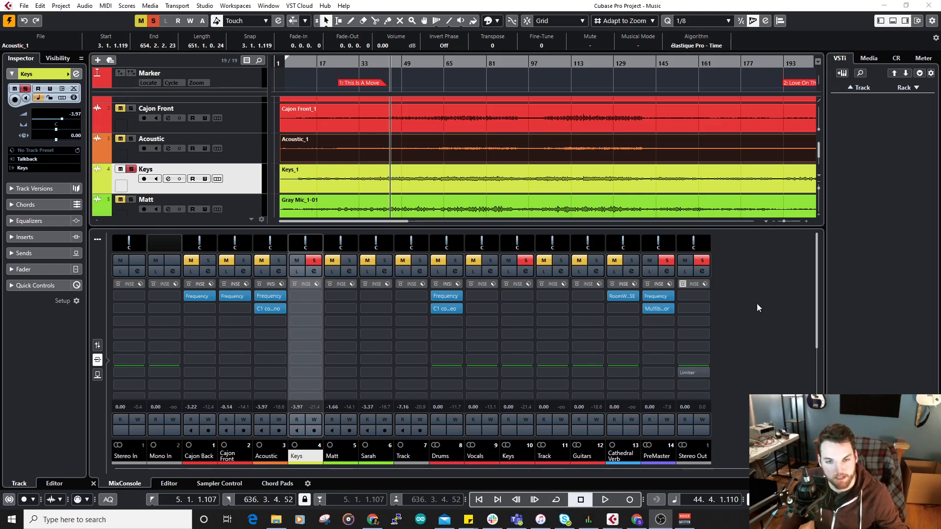
left_click(444, 7)
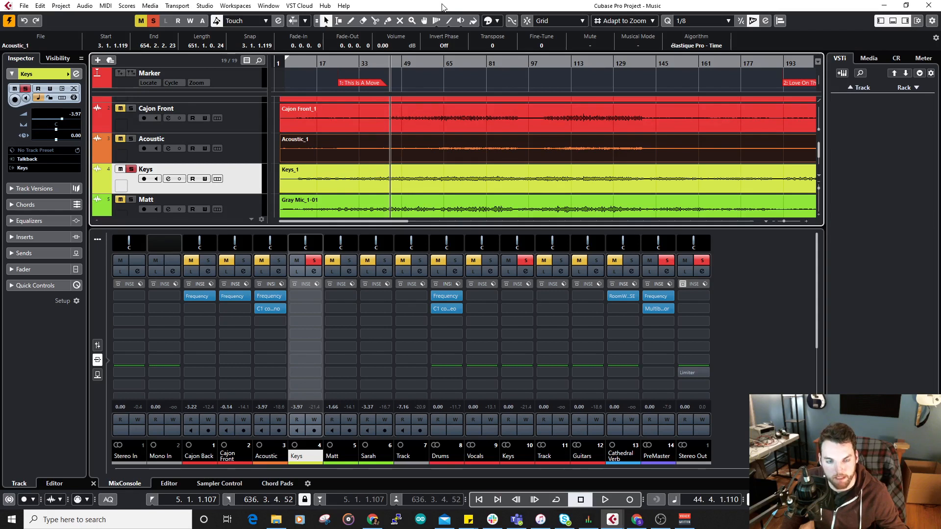
key("space")
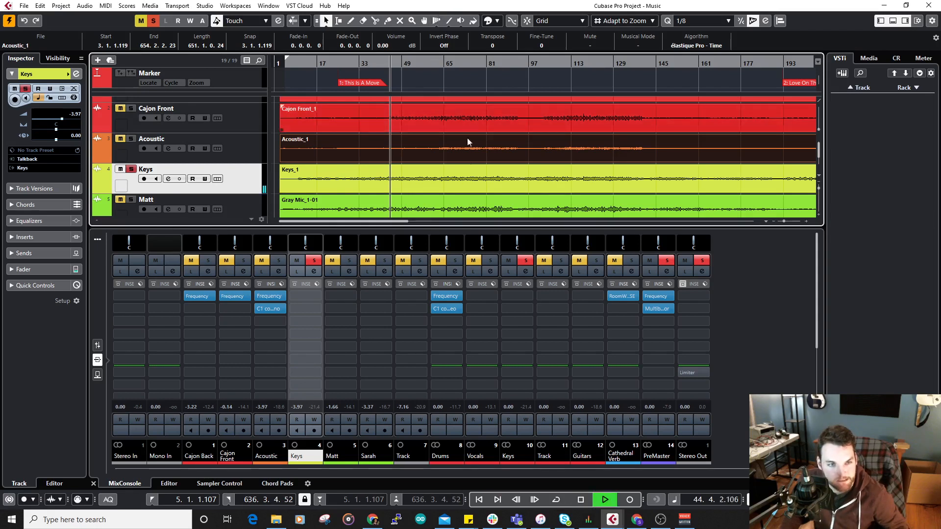
Step: Load the Frequency EQ in the Keys track's first insert slot and make band 1 a Low Shelf at 97 Hz with a 13.0 dB boost
left_click(313, 295)
left_click(302, 370)
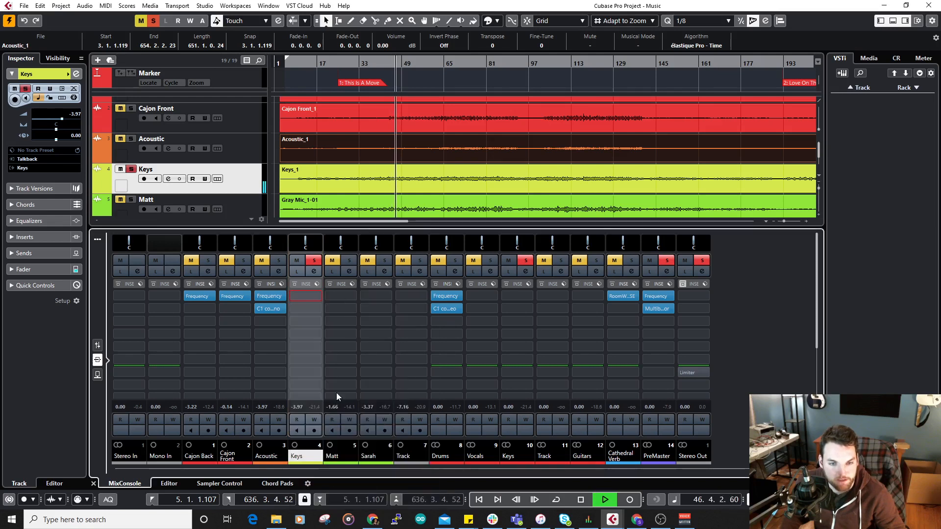
left_click(324, 387)
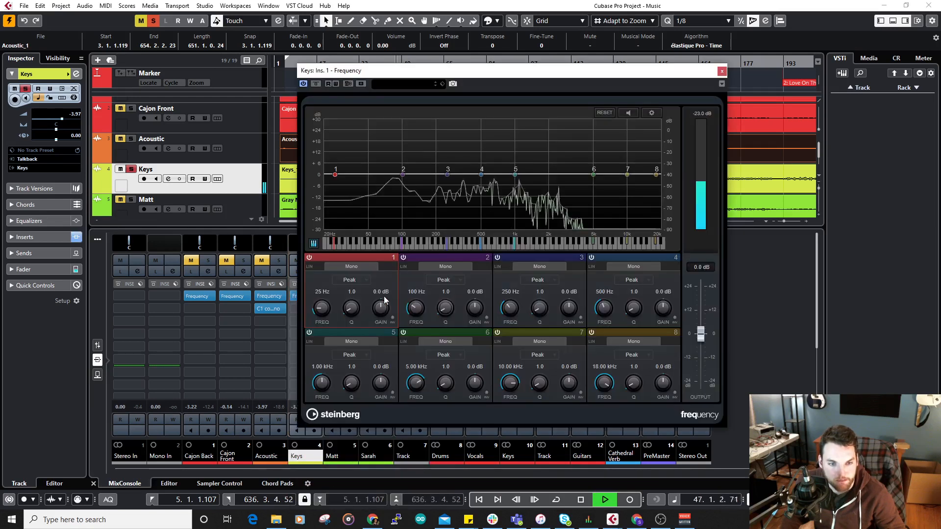
left_click(358, 281)
left_click(364, 349)
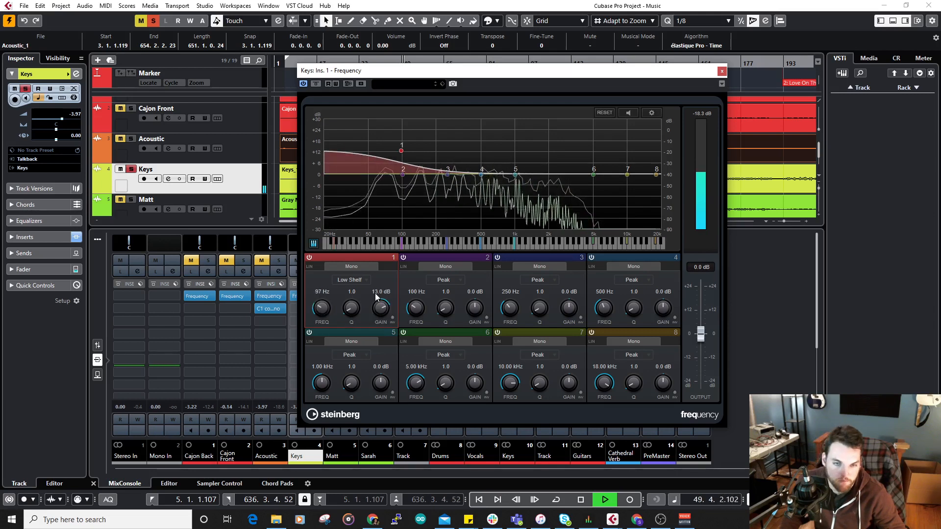
Step: Change band 8 of the Keys EQ to a High Shelf at 3.32 kHz with a 10.6 dB boost
left_click(632, 355)
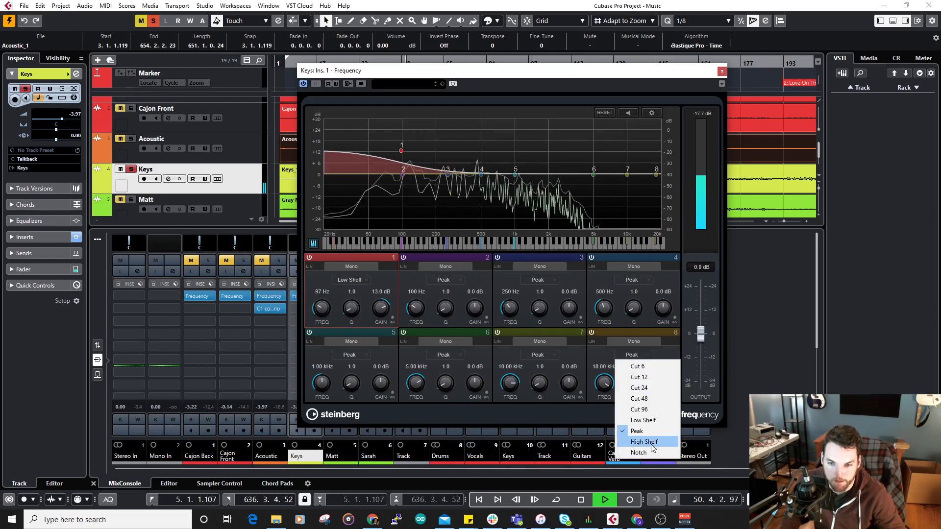
left_click(637, 439)
left_click_drag(663, 388, 665, 375)
left_click_drag(604, 383, 603, 406)
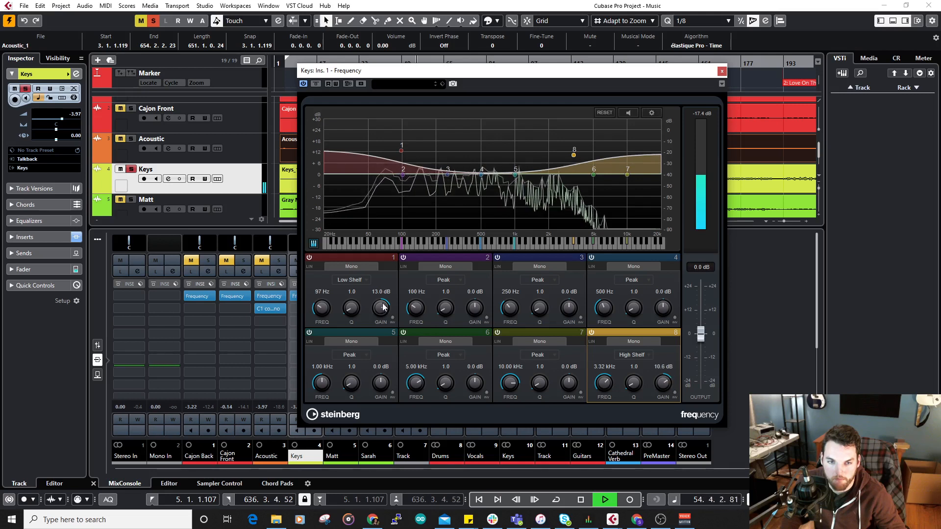
Step: Set the Keys EQ gains to 17.5 dB on band 1, 5.0 dB on band 3 and 5.3 dB on band 5
left_click_drag(384, 306, 387, 299)
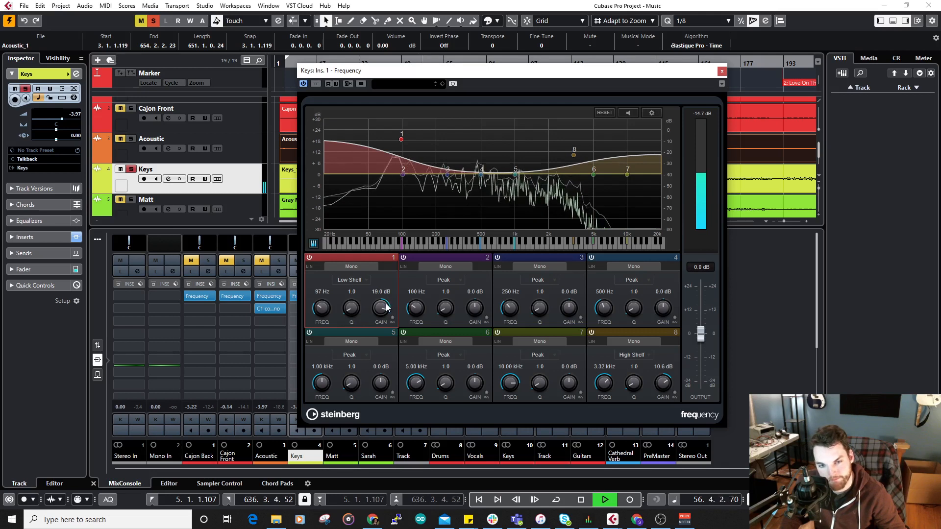
left_click_drag(565, 316, 568, 297)
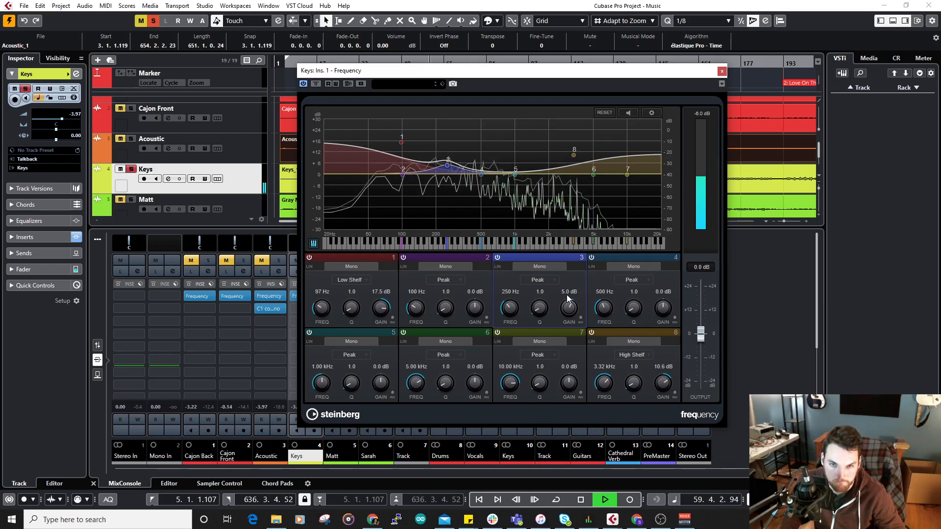
left_click_drag(381, 383, 384, 380)
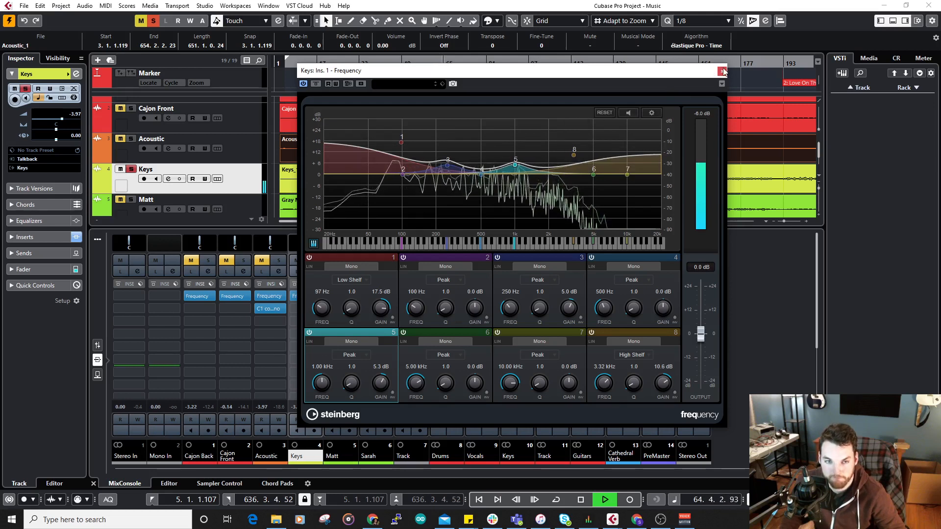
Step: Set the Keys EQ output to -2.7 dB and compare the sound with the EQ bypassed and active
left_click_drag(700, 333, 699, 349)
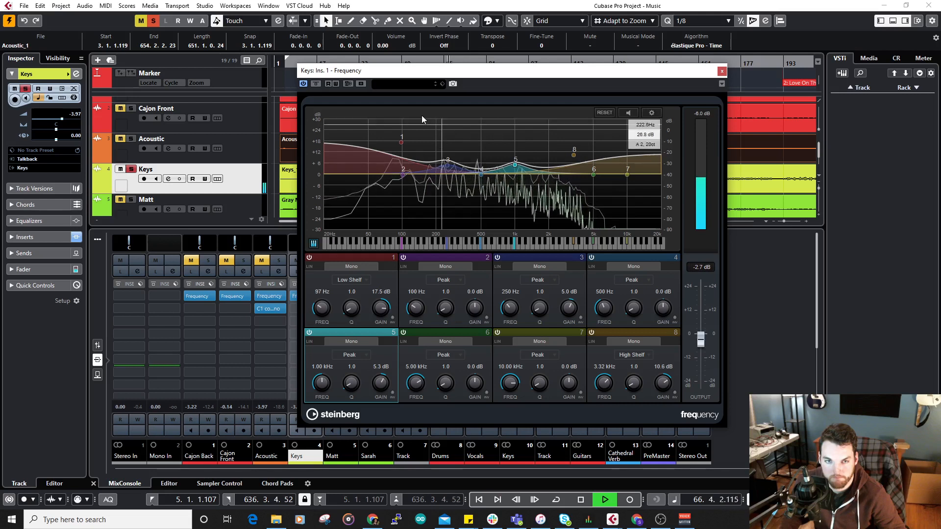
left_click(316, 84)
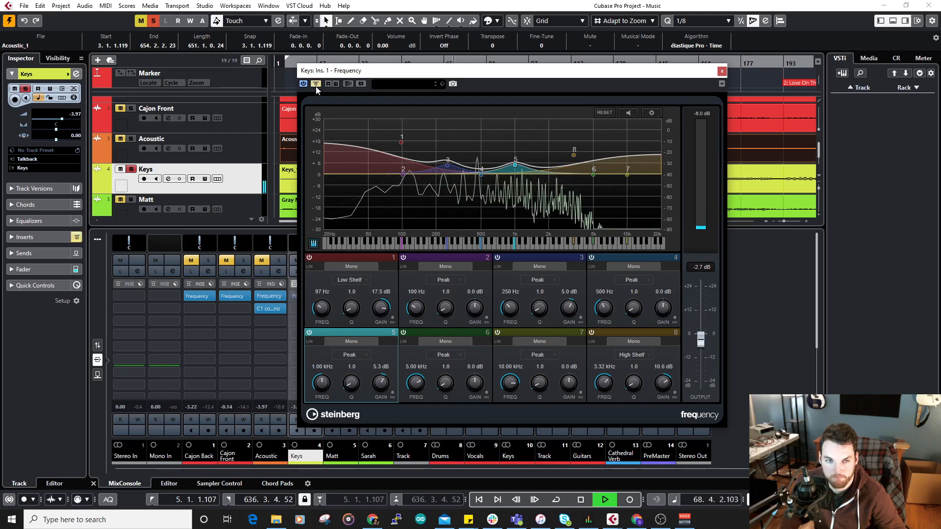
left_click(316, 84)
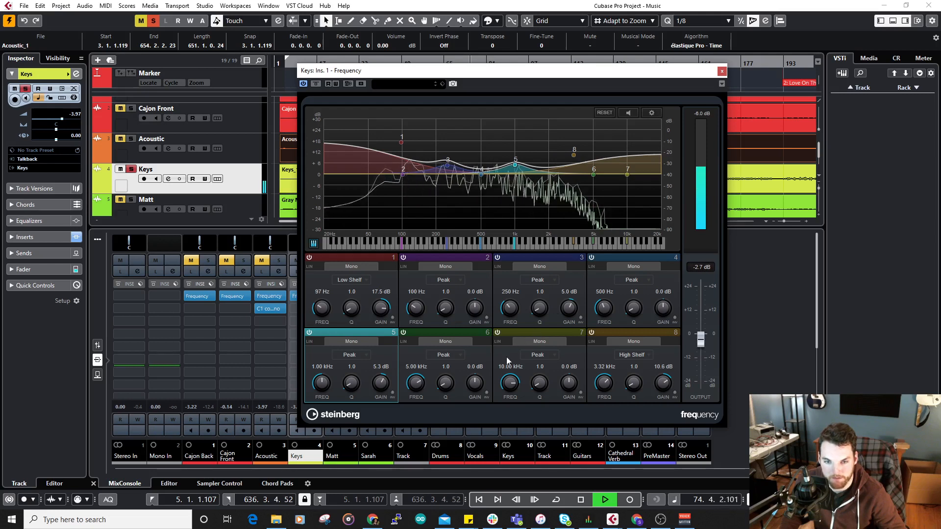
Step: Boost band 6 of the Keys EQ by 6.0 dB at 3.02 kHz, set band 8's gain to 7.2 dB and close the EQ
left_click_drag(475, 384, 476, 373)
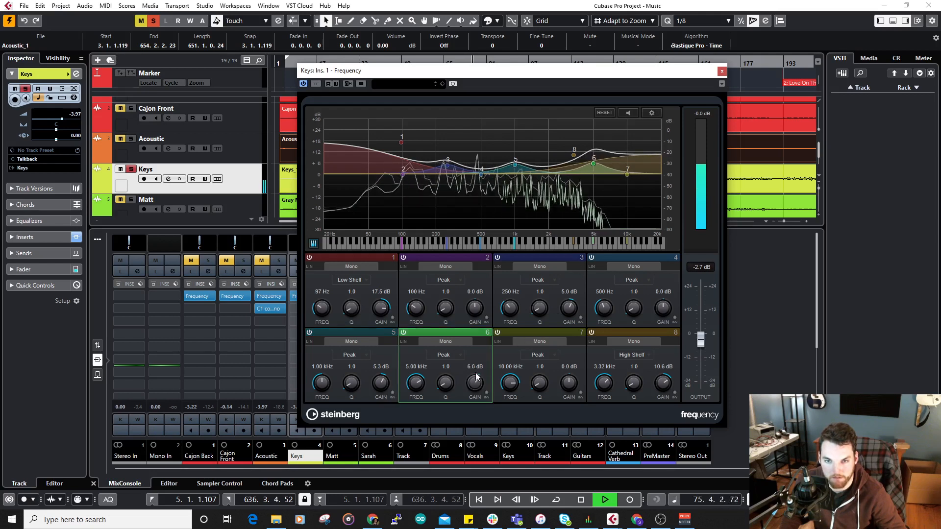
left_click_drag(416, 383, 421, 394)
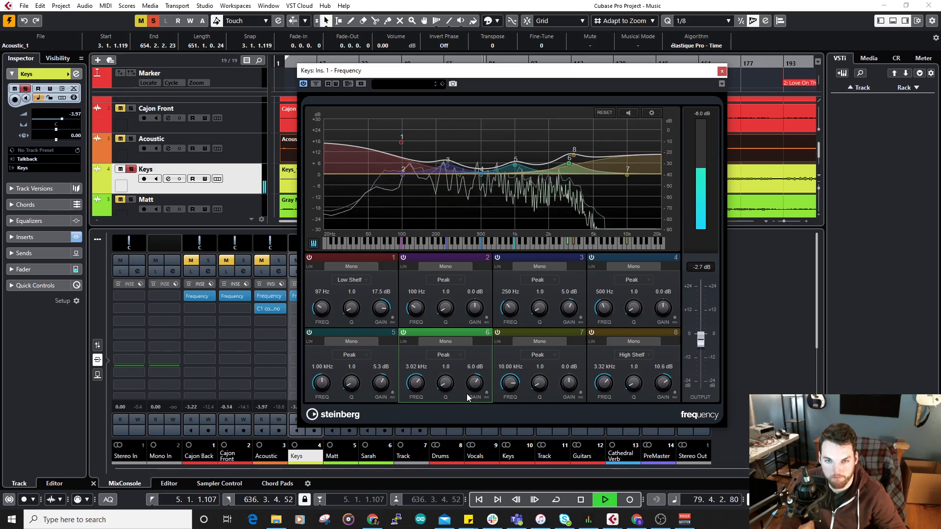
left_click_drag(663, 381, 662, 392)
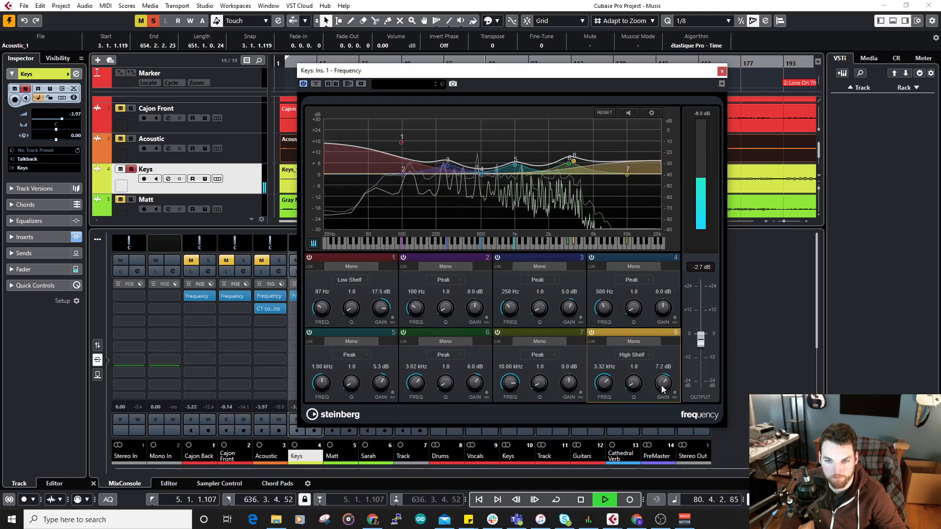
left_click(721, 71)
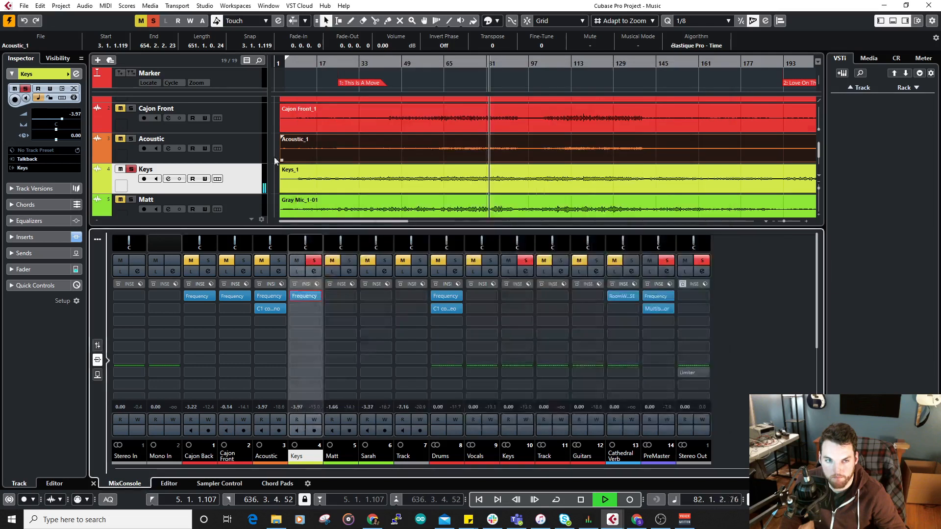
Step: Deactivate all solos and show the Acoustic track's inserts in the Inspector
left_click(318, 309)
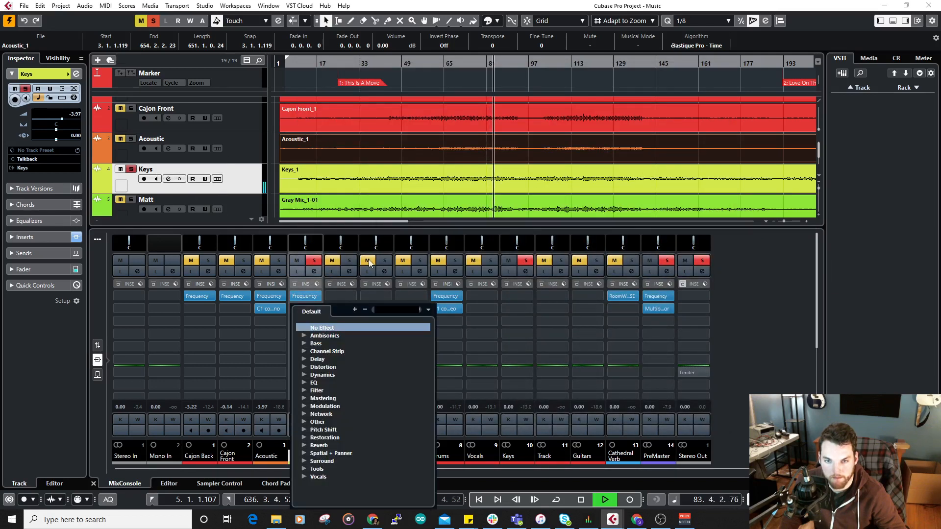
key("Escape")
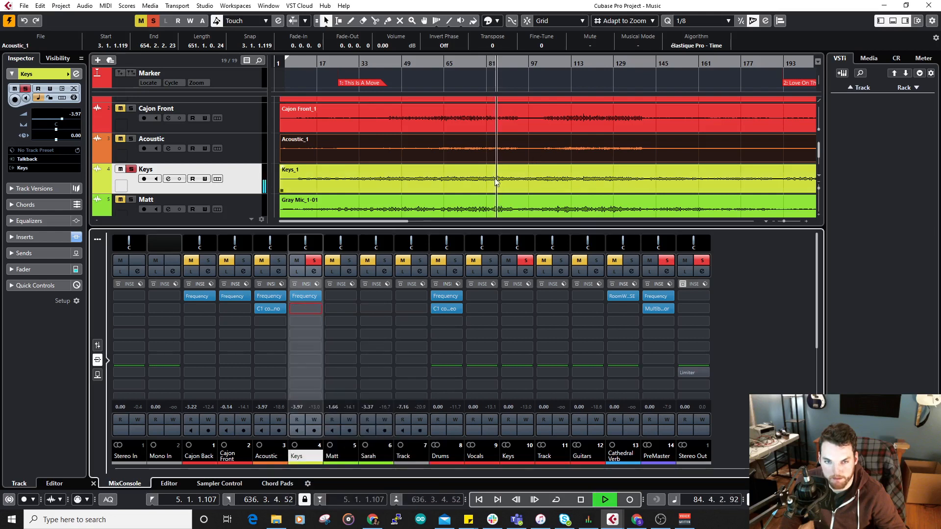
left_click(153, 20)
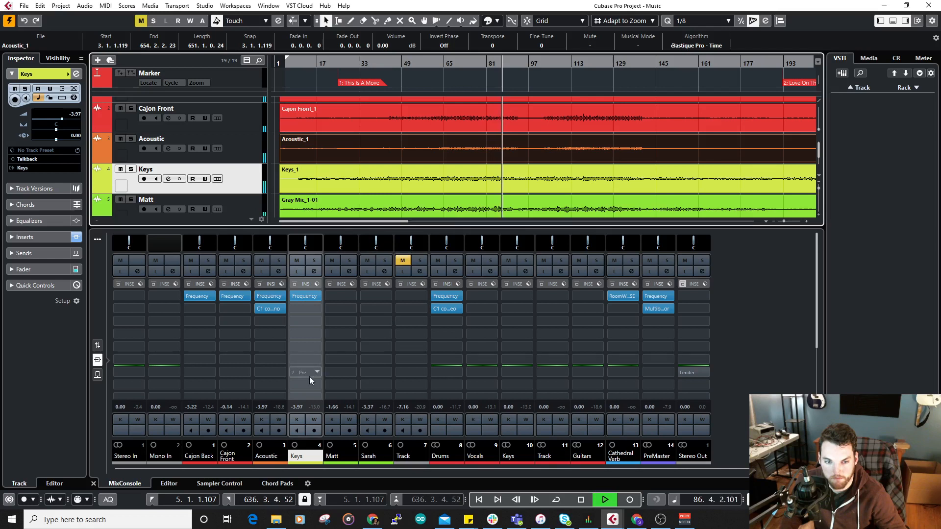
left_click(246, 151)
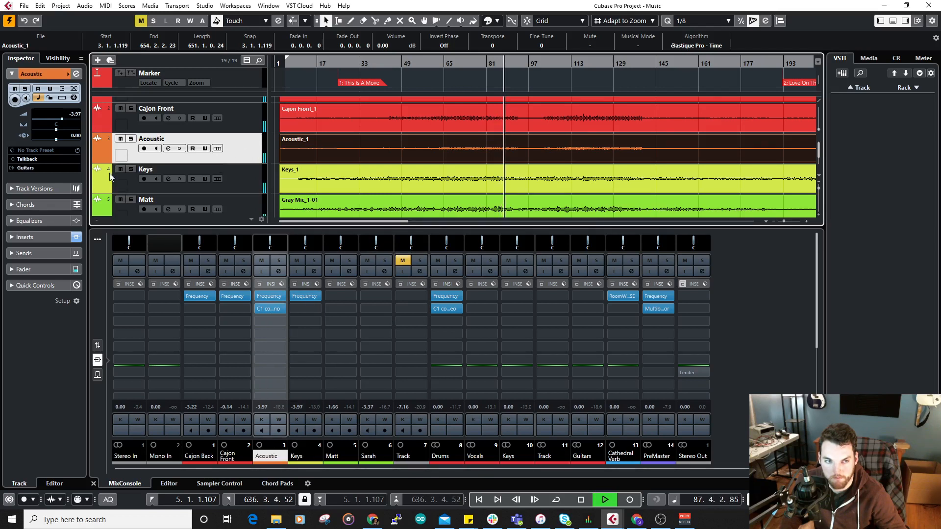
left_click(46, 237)
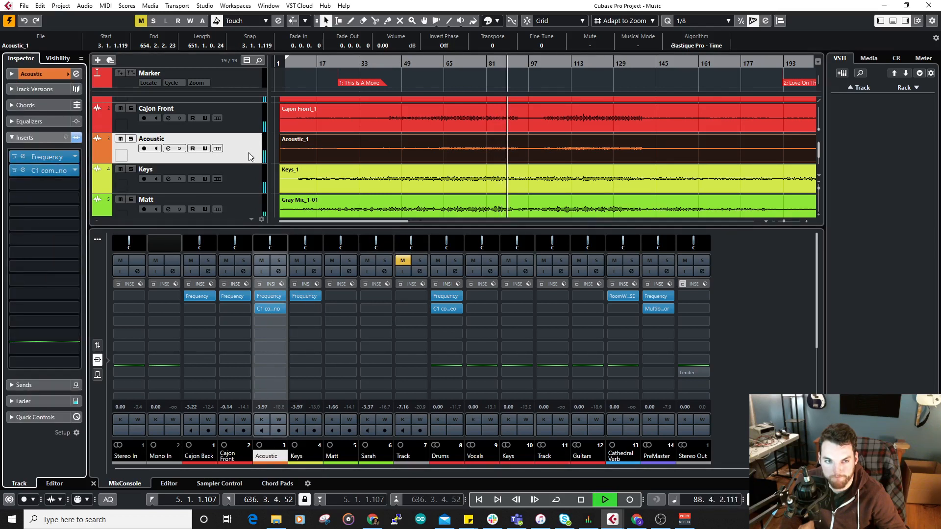
Step: Stop the full mix and play it again from about bar 84
scroll(451, 166, "down", 2)
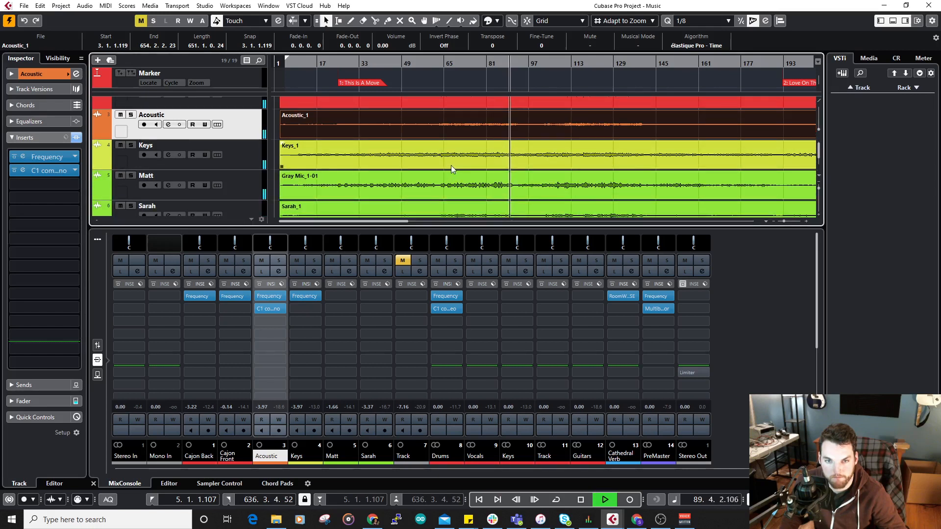
scroll(454, 166, "up", 2)
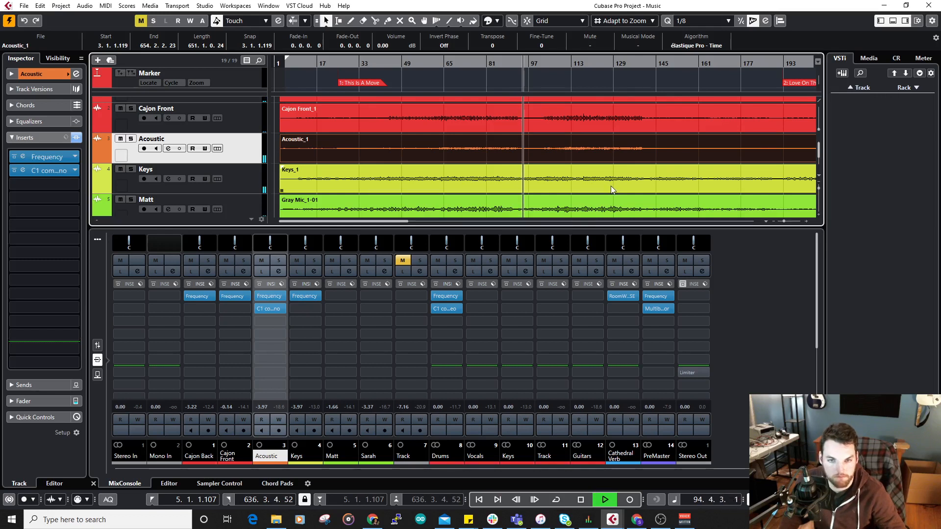
scroll(613, 186, "down", 3)
key("space")
scroll(597, 185, "up", 3)
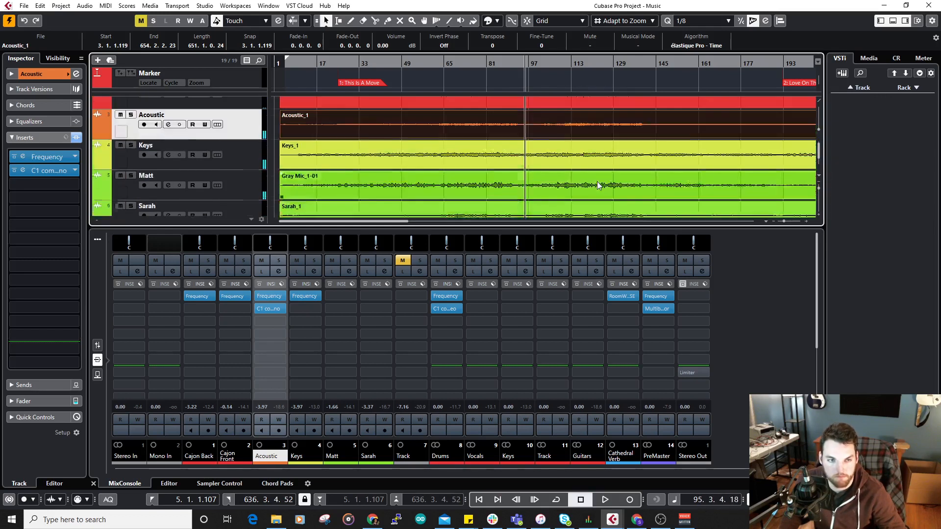
scroll(564, 176, "down", 1)
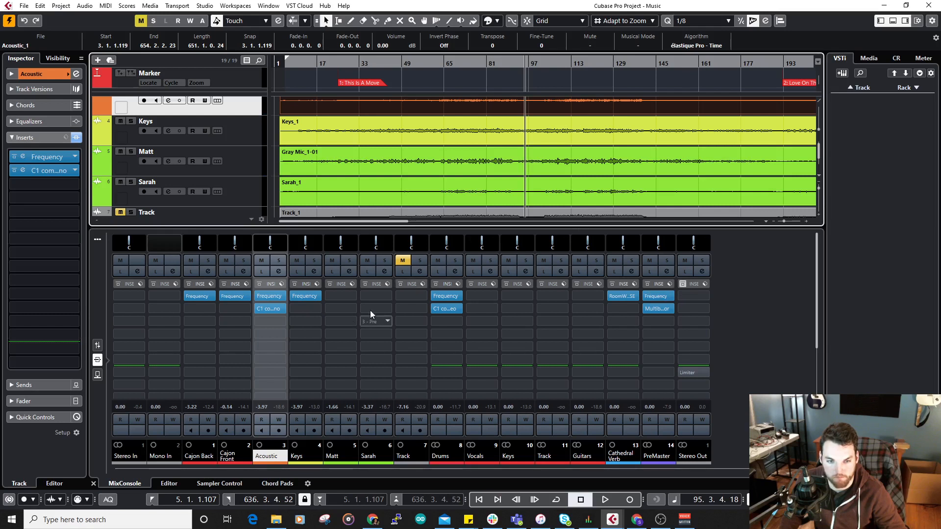
left_click(495, 64)
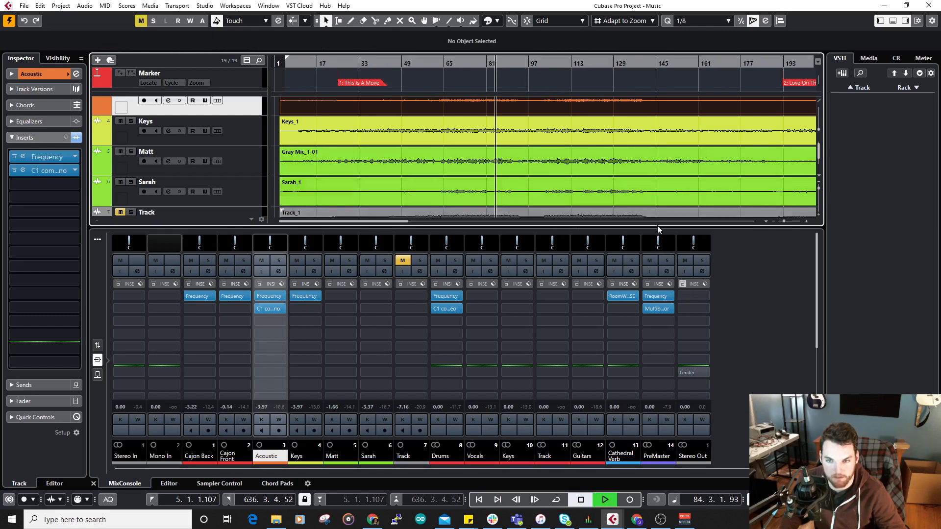
Step: Check the PreMaster's MultibandCompressor while the mix plays, close it and stop playback
left_click(656, 309)
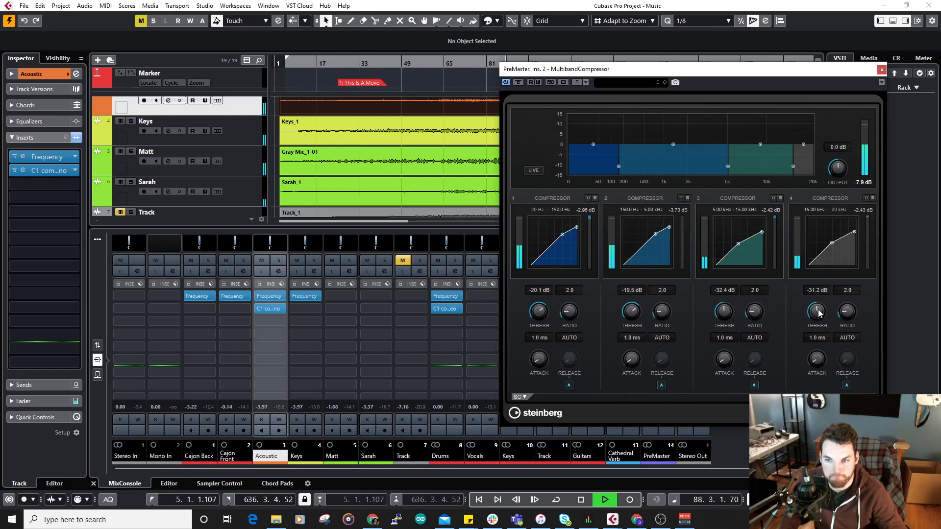
left_click(881, 70)
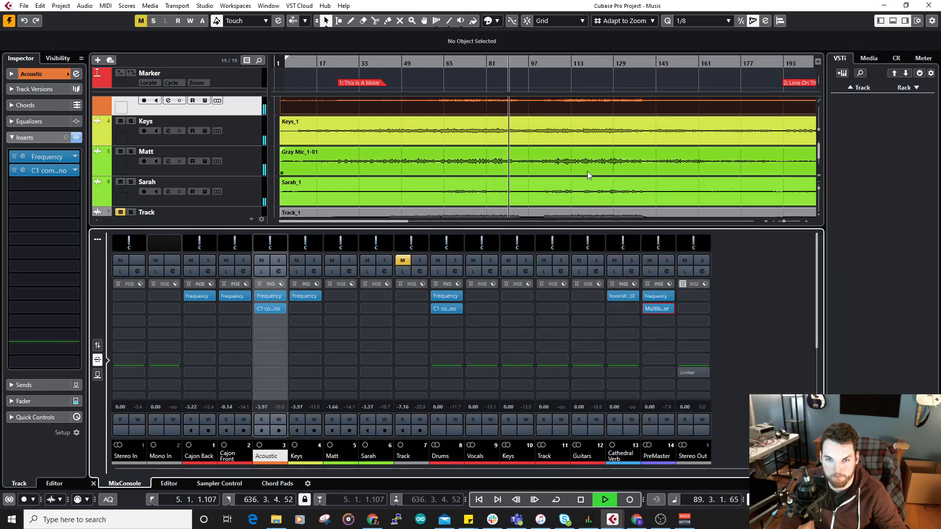
left_click(352, 298)
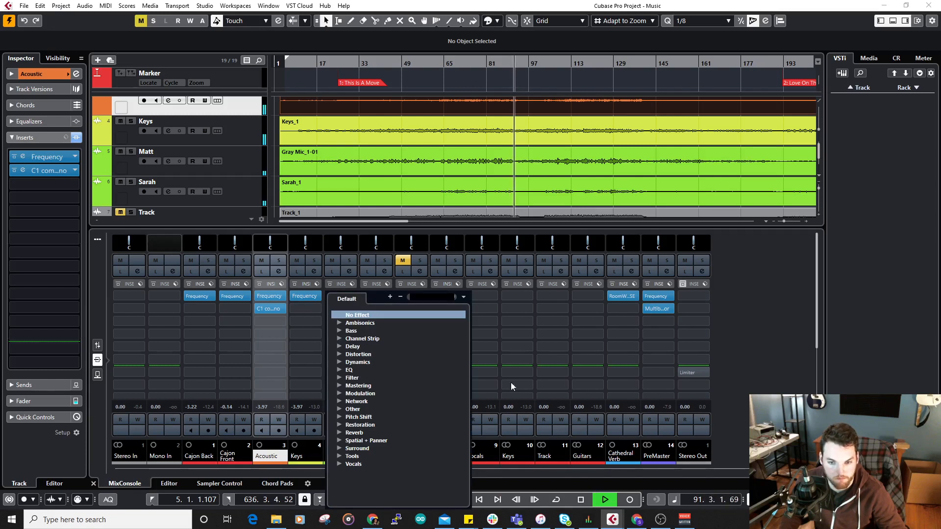
left_click(501, 232)
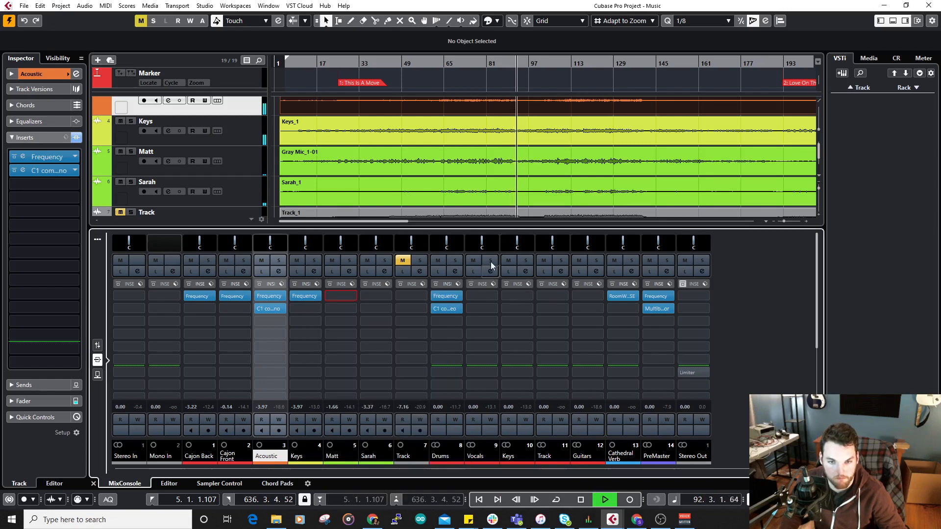
scroll(196, 157, "up", 2)
key("space")
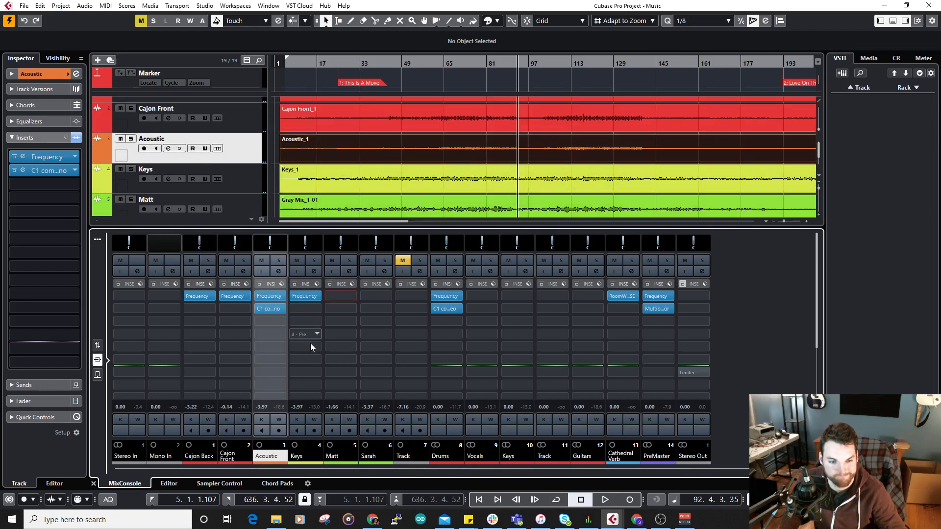
Step: Set band 8's gain in the Acoustic EQ to 0.0 dB and listen to the mix from about bar 111
left_click(269, 296)
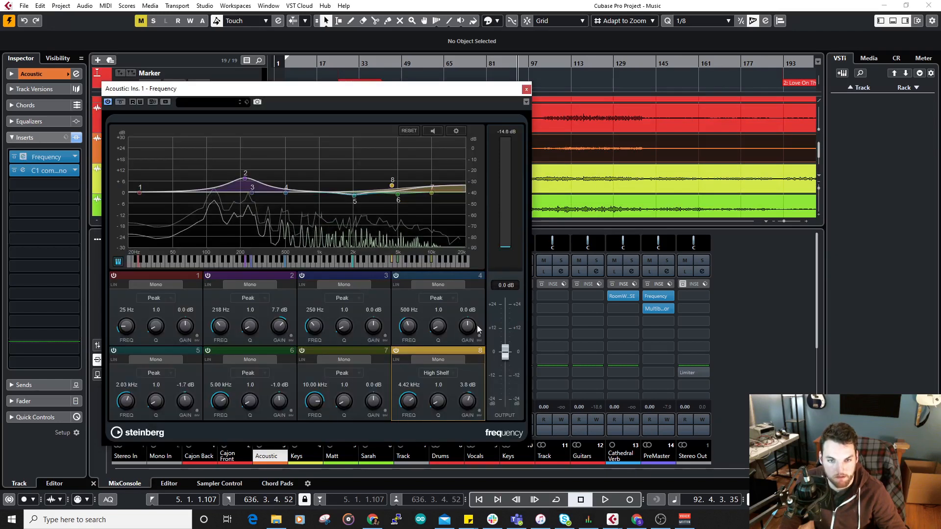
key("space")
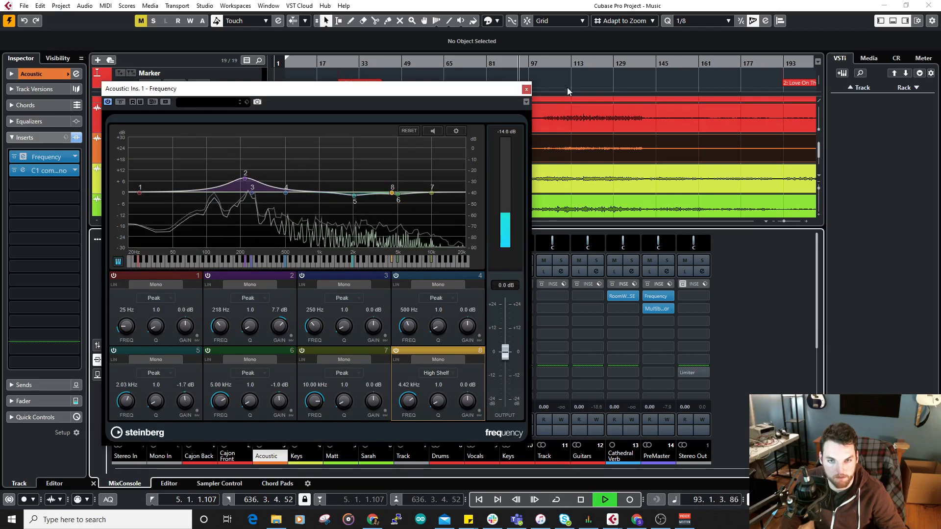
left_click(547, 65)
left_click(567, 66)
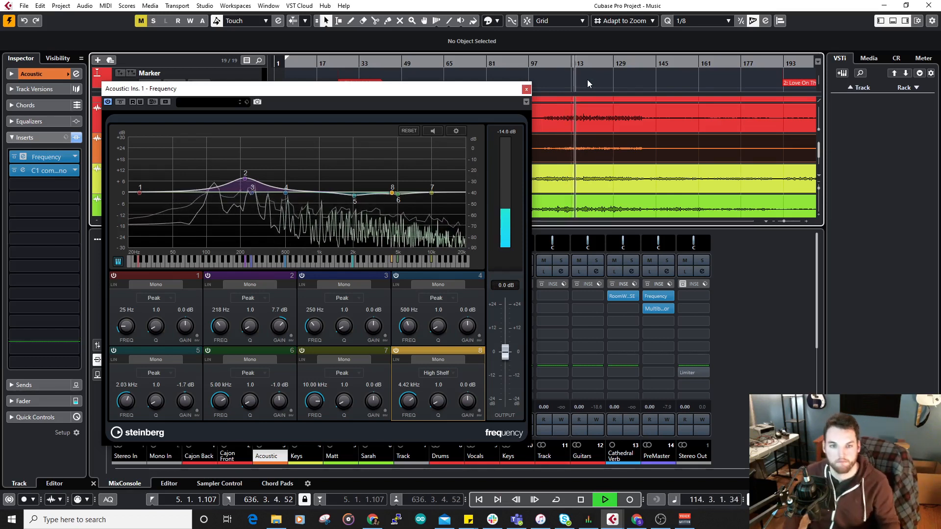
left_click(526, 89)
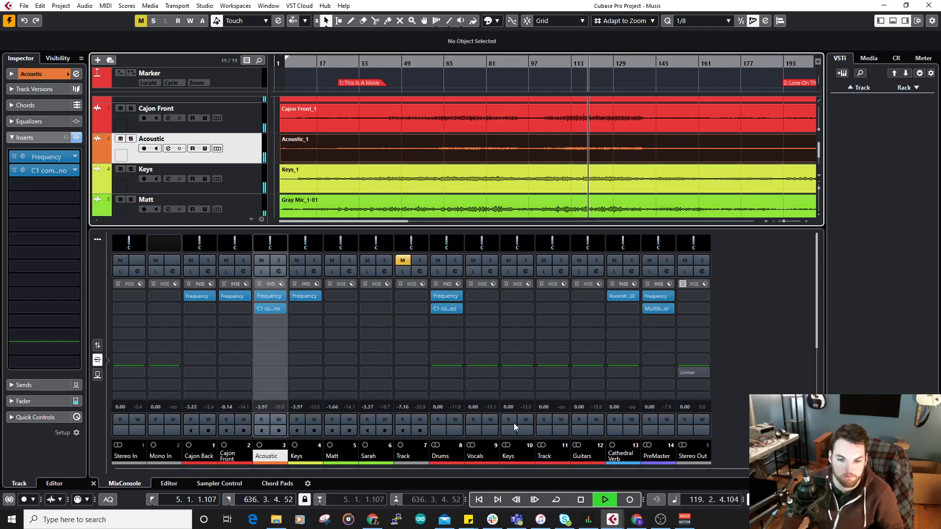
Step: Solo the Vocals group and play it from about bar 113
left_click(490, 260)
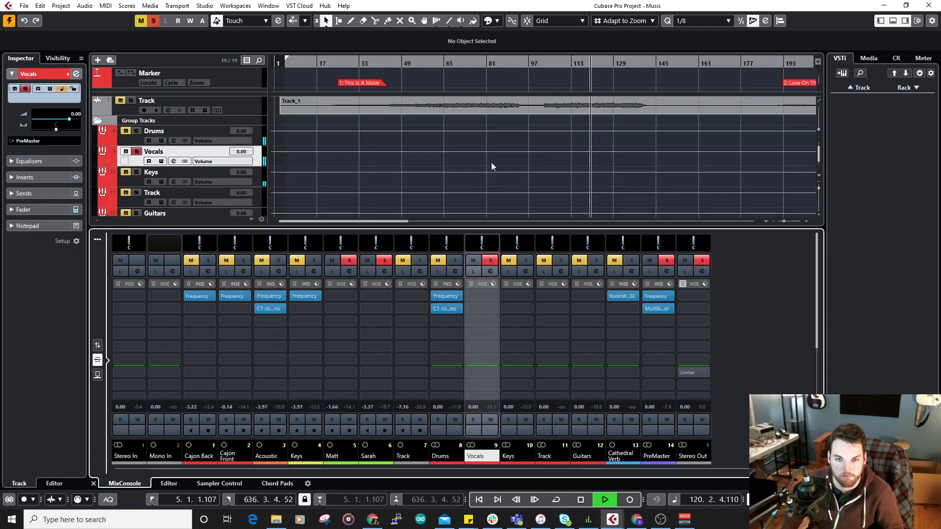
scroll(492, 167, "up", 5)
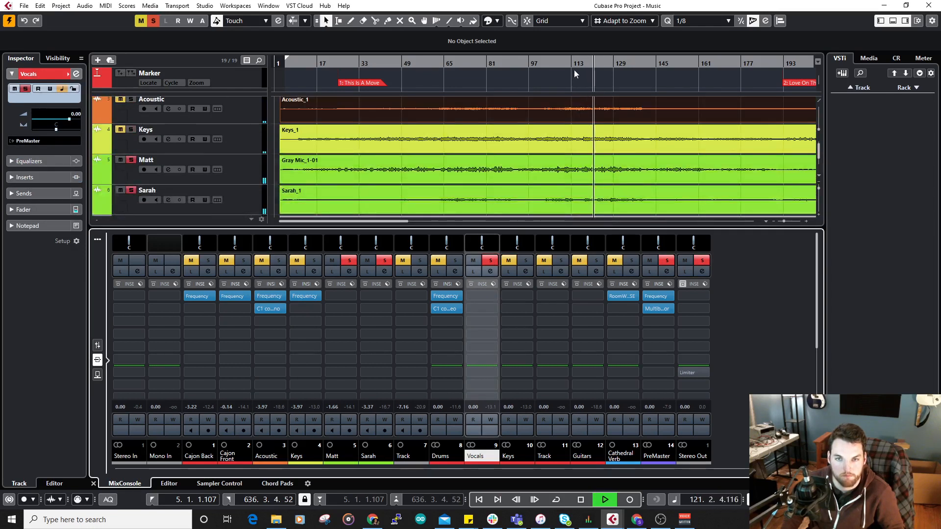
left_click(573, 65)
scroll(515, 142, "down", 1)
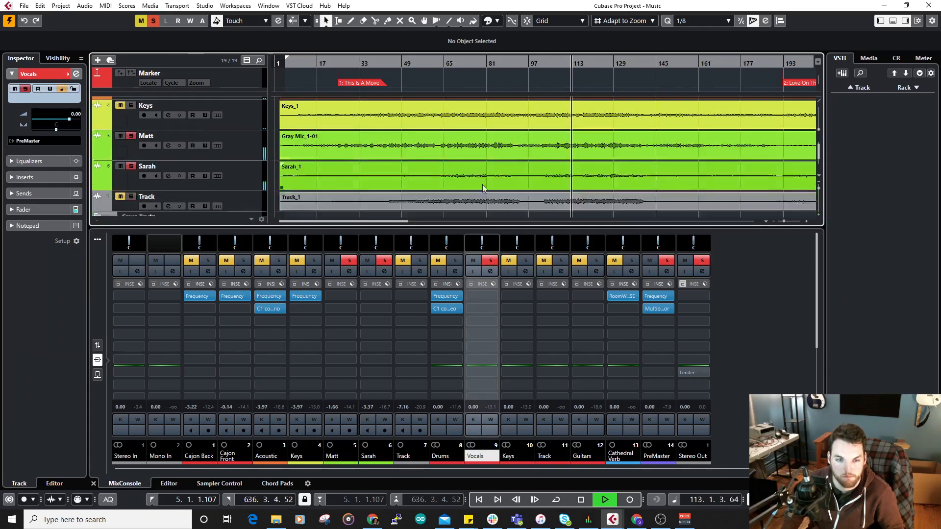
Step: Load the Frequency EQ in the first insert slot of the vocal track on channel 5
left_click(351, 297)
left_click(339, 370)
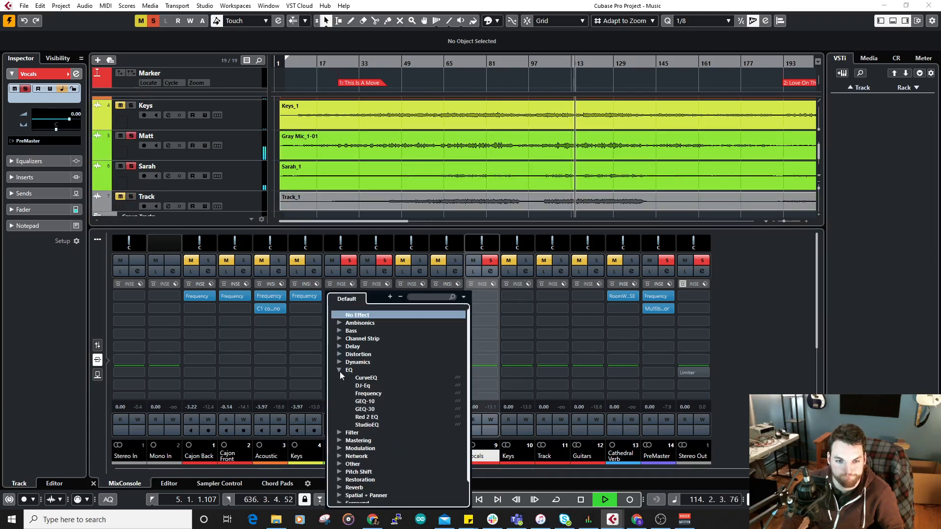
left_click(364, 394)
left_click_drag(492, 82, 367, 94)
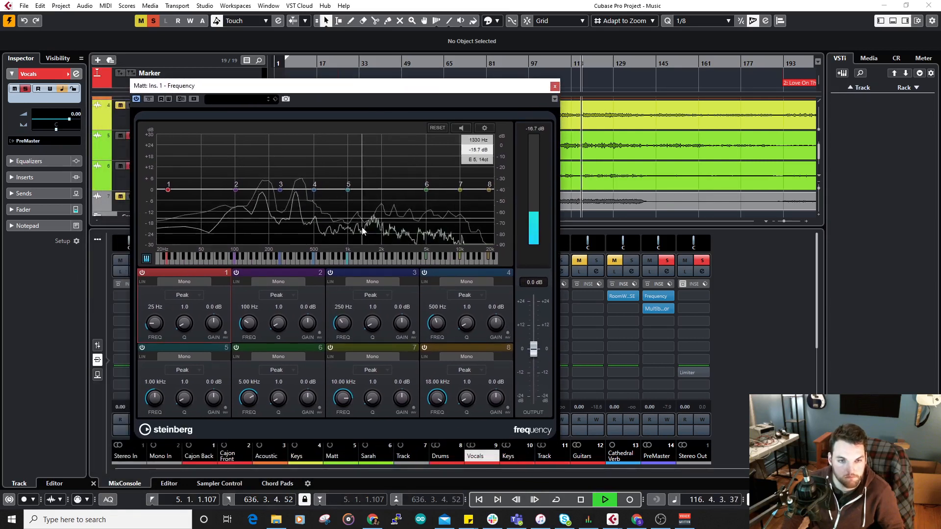
Step: Sweep a temporary boost with band 3 of the channel 5 vocal EQ, and reset the band's gain and Q
left_click_drag(402, 325, 413, 300)
left_click_drag(345, 324, 410, 311)
left_click_drag(349, 327, 345, 329)
left_click(399, 325, "ctrl")
left_click(377, 326, "ctrl")
Step: Cut the vocal EQ by 6.0 dB at 500 Hz with Q 7.1 and 3.1 dB at 250 Hz with Q 1.9, and stop playback
left_click_drag(466, 325, 470, 312)
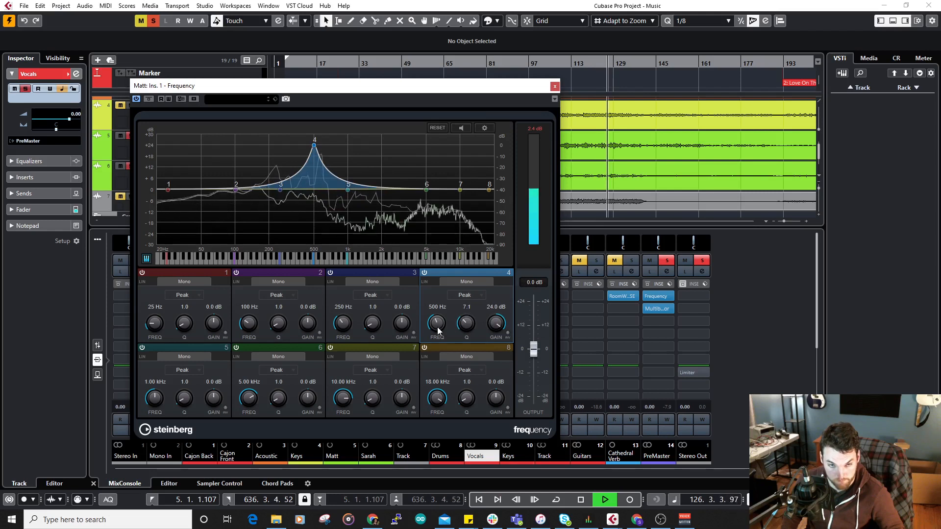
left_click_drag(483, 322, 500, 394)
mouse_move(401, 323)
left_mouse_down()
mouse_move(412, 312)
mouse_move(382, 322)
mouse_move(405, 314)
left_mouse_up()
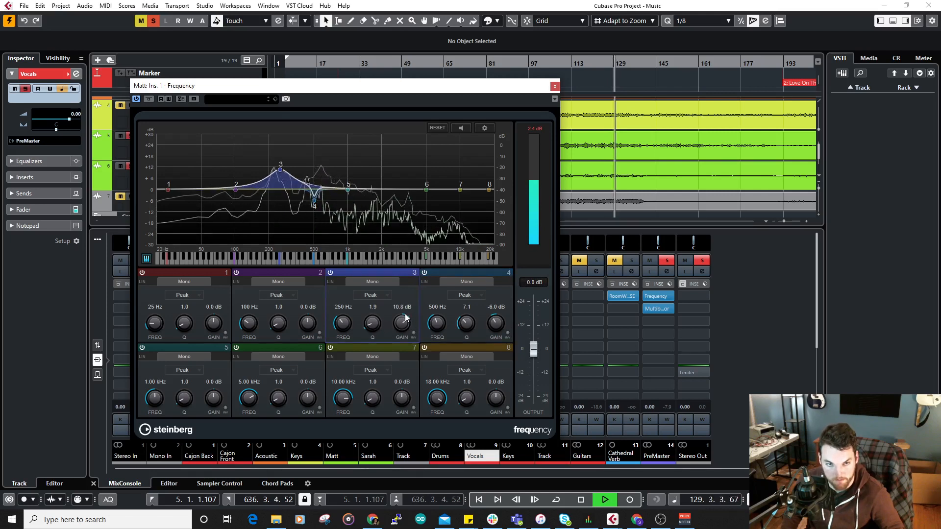
left_click_drag(350, 325, 401, 343)
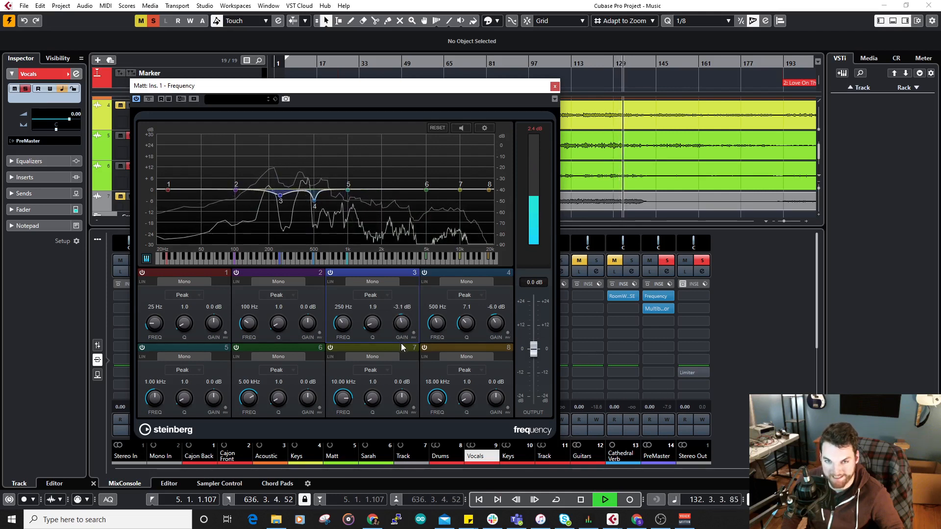
key("space")
left_click(531, 129)
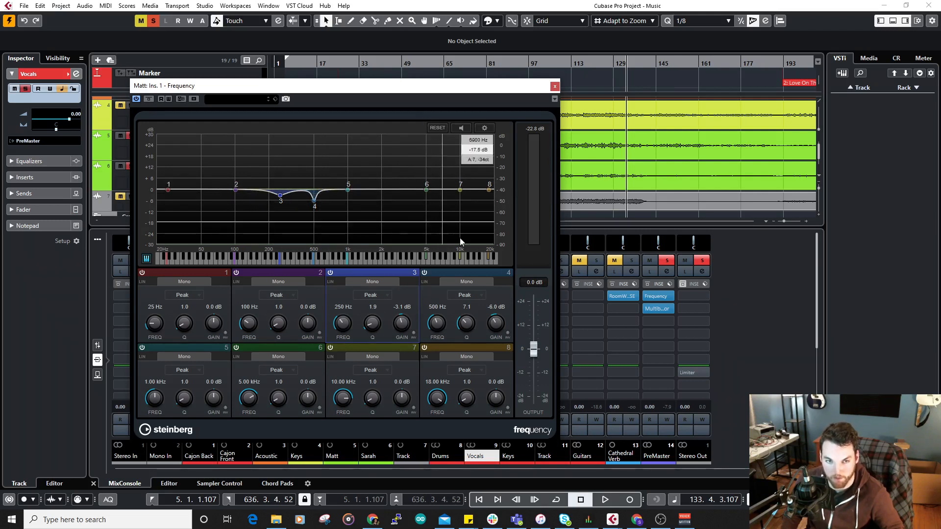
Step: Add a high shelf on band 8 of the channel 5 vocal EQ, boosting 4.1 dB at 4.42 kHz, and close the EQ
key("space")
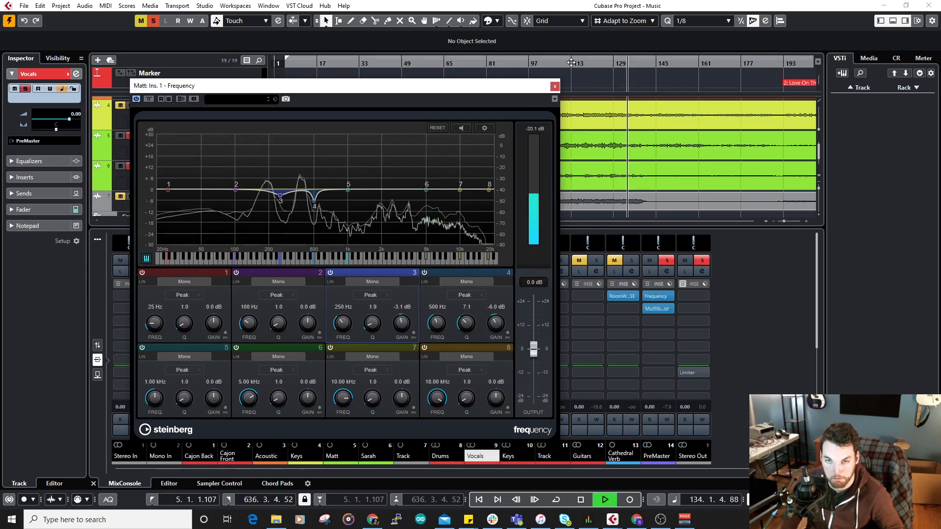
left_click(471, 370)
left_click(485, 454)
left_click_drag(495, 402, 495, 391)
left_click_drag(437, 399, 436, 425)
left_click_drag(495, 403, 495, 404)
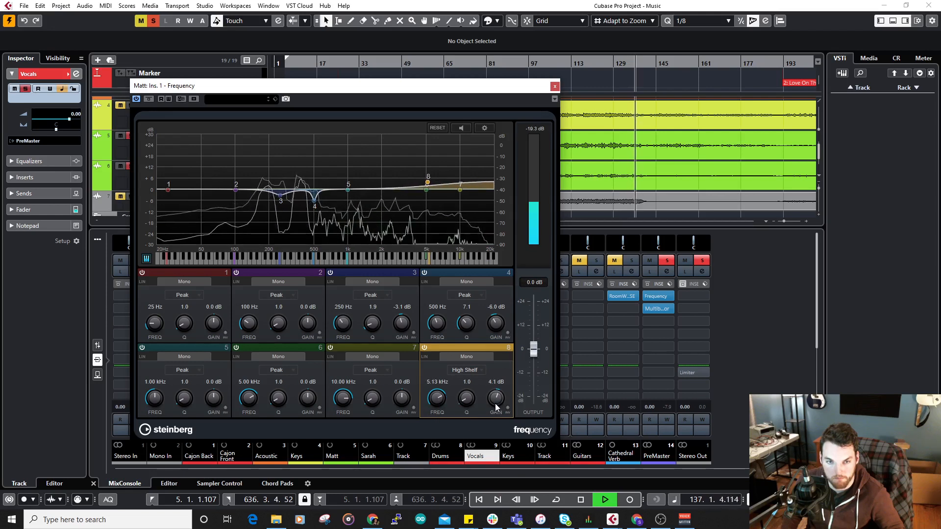
left_click_drag(436, 398, 435, 401)
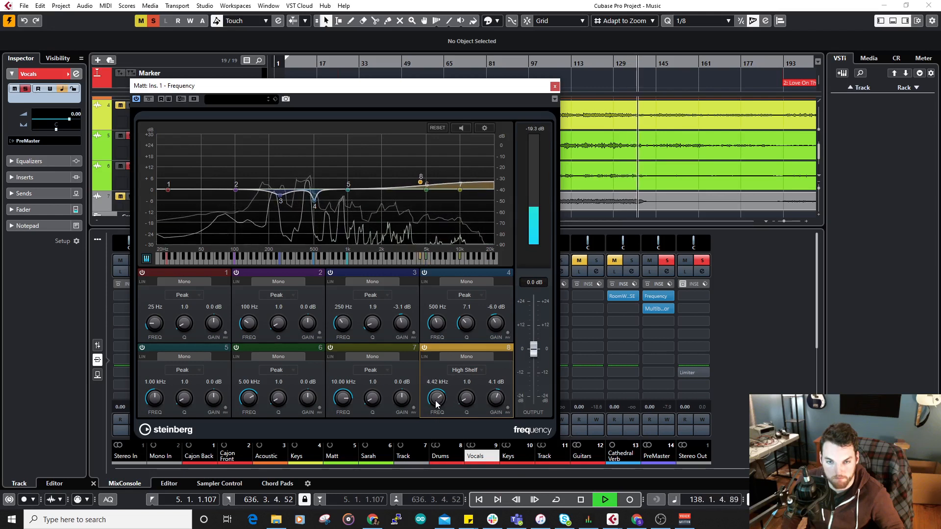
left_click(555, 86)
left_click(350, 308)
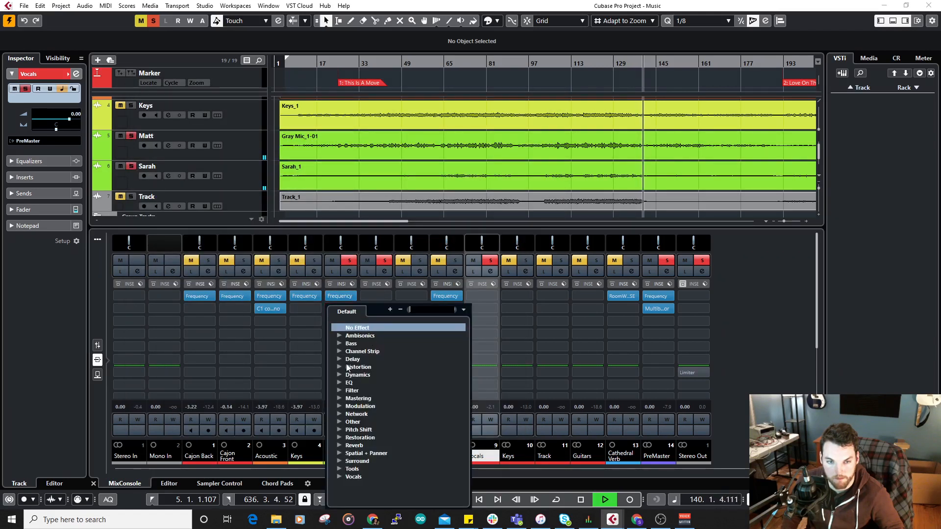
left_click(343, 376)
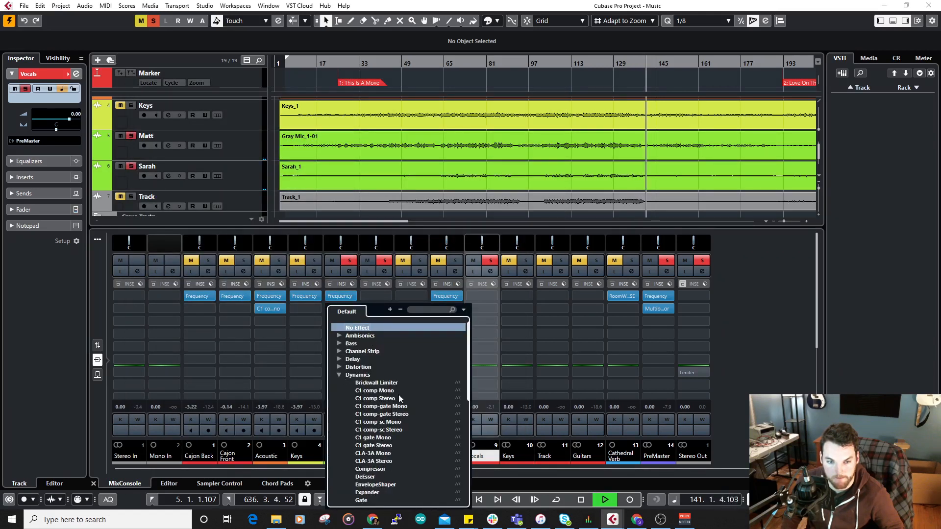
scroll(401, 399, "down", 1)
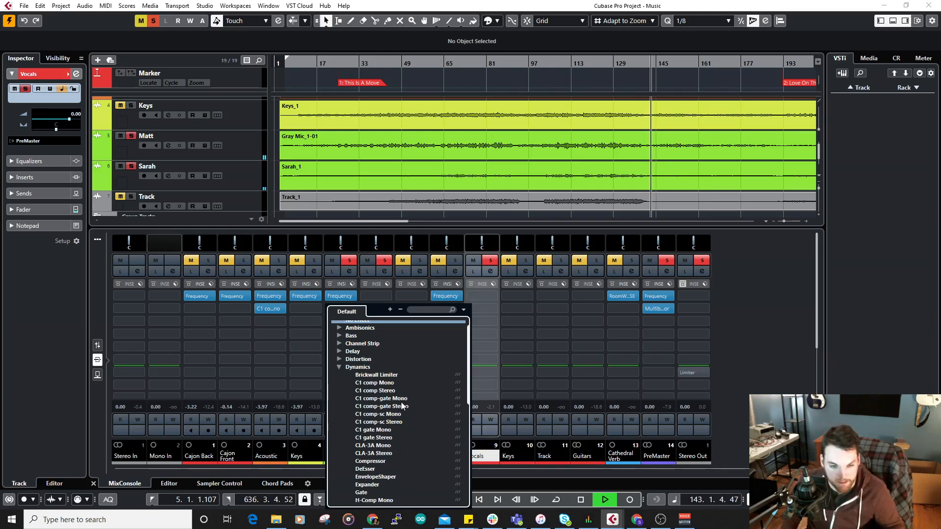
left_click(378, 430)
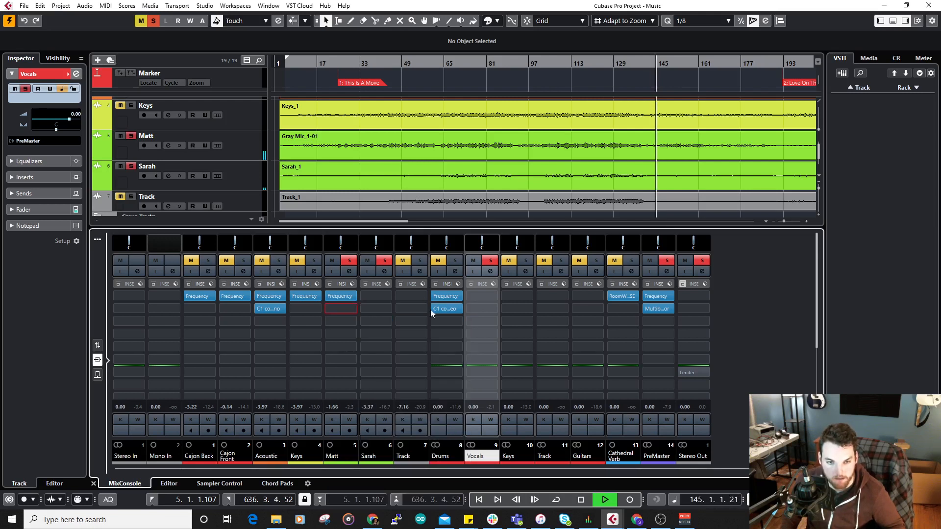
left_click_drag(526, 171, 627, 232)
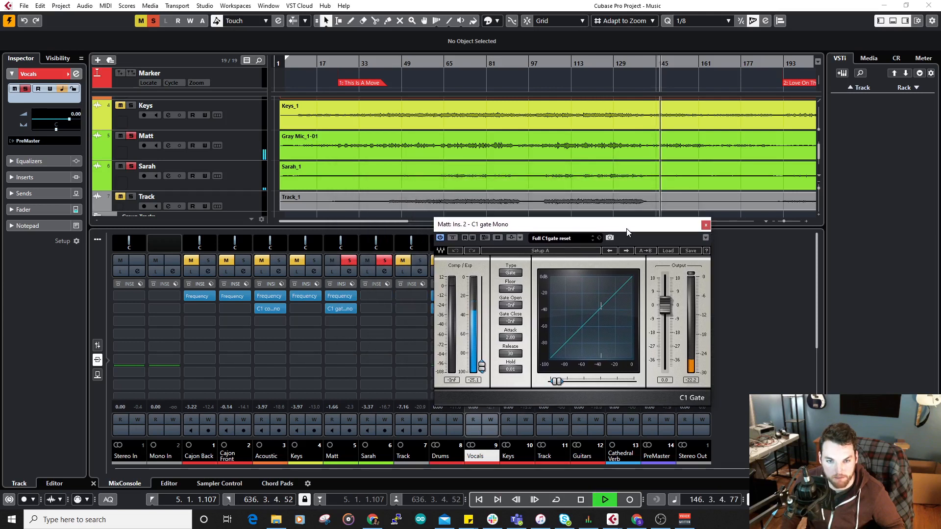
left_click(705, 226)
Step: Load C1 comp Mono in the second insert slot of channel 5, with ratio 3.99:1, threshold about -27.5 and makeup 5.5
left_click(353, 309)
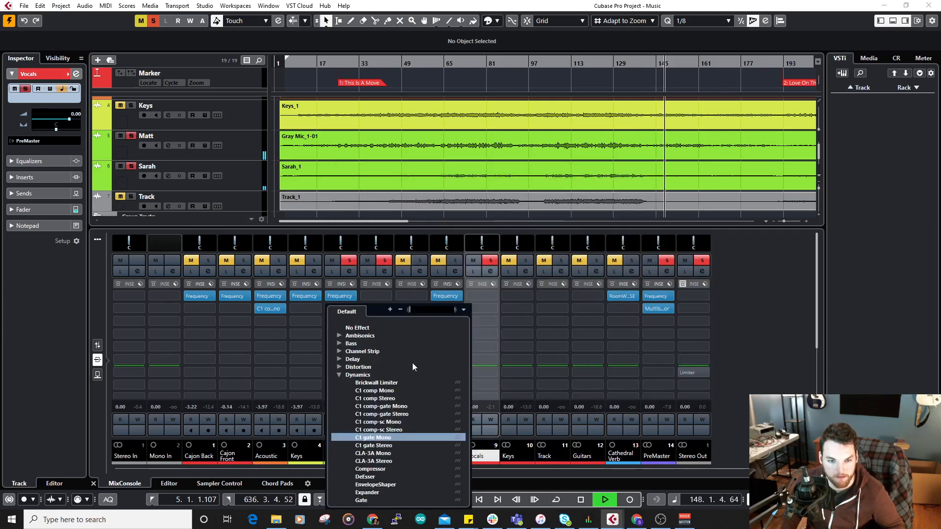
left_click(388, 390)
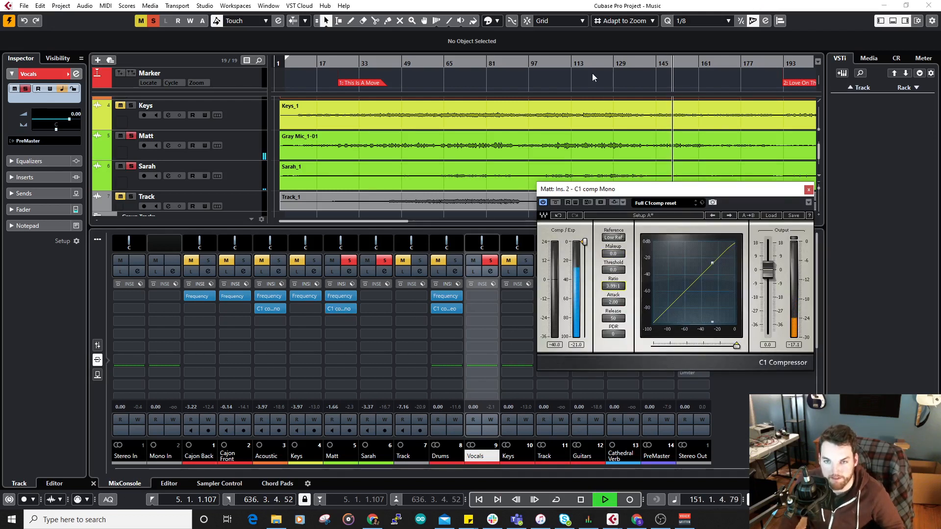
left_click(583, 63)
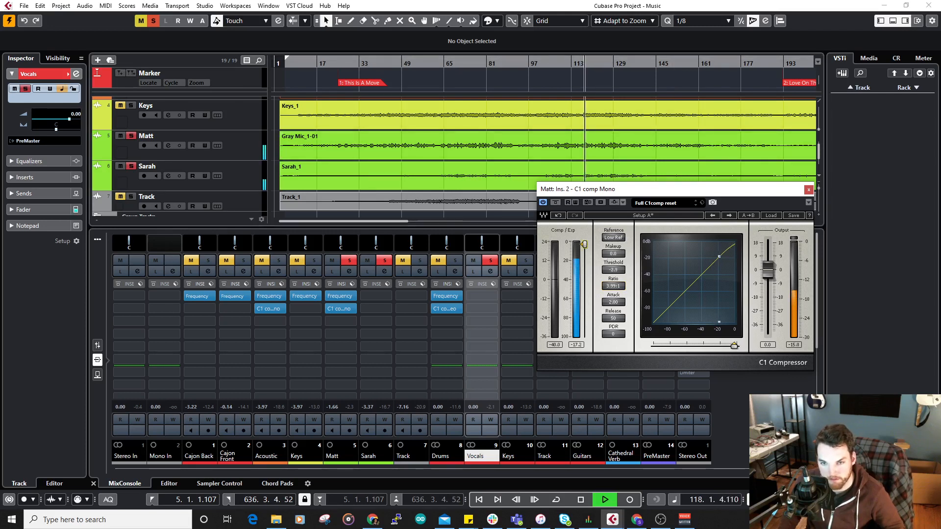
left_click_drag(584, 244, 585, 270)
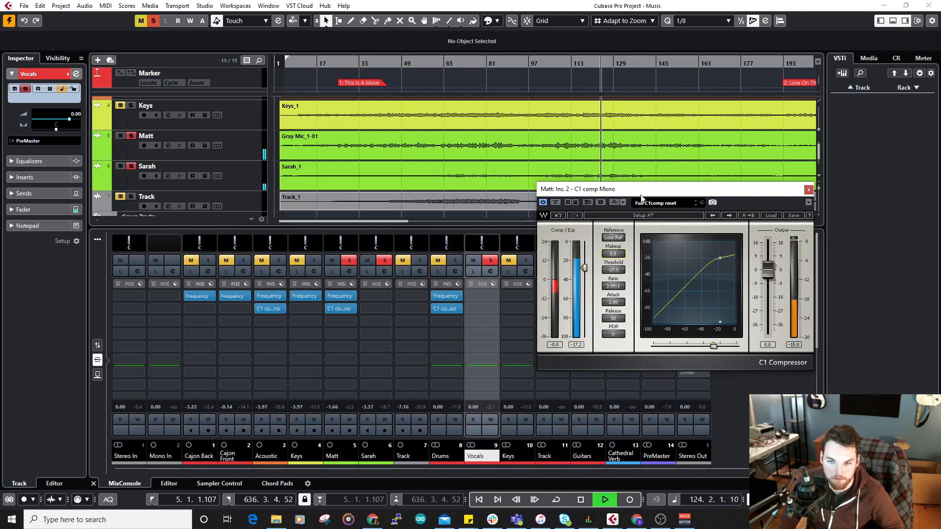
left_click_drag(642, 190, 555, 202)
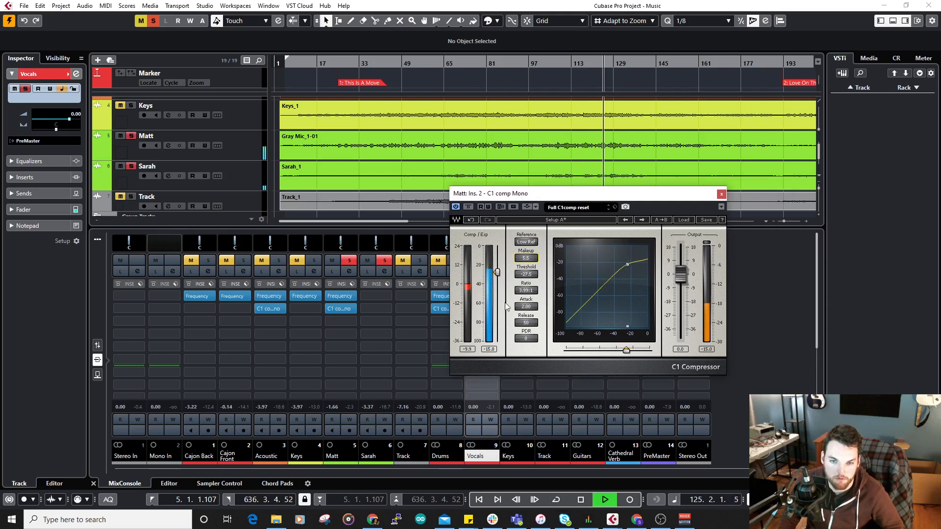
Step: Fine-tune the channel 5 compressor threshold to -27.1 and replay the vocals around bar 124
left_click(596, 64)
left_click(470, 349)
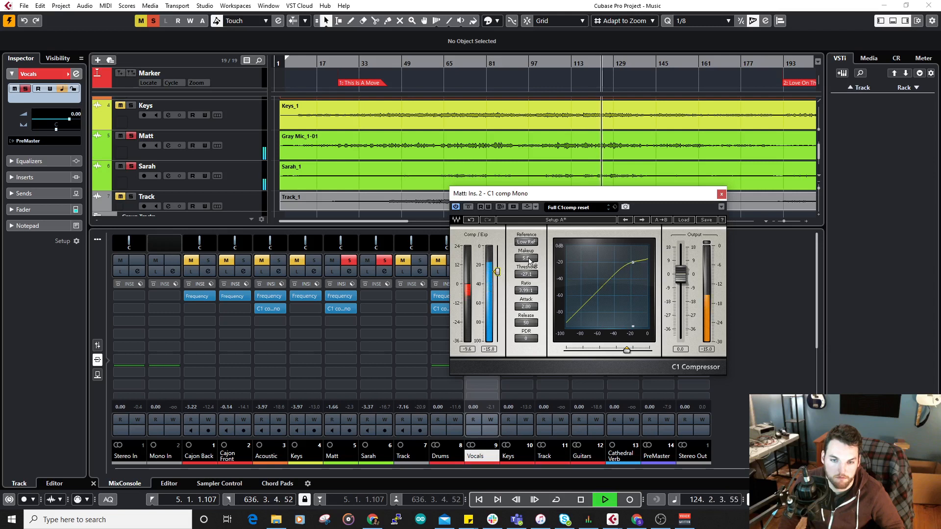
key("space")
scroll(610, 147, "up", 7)
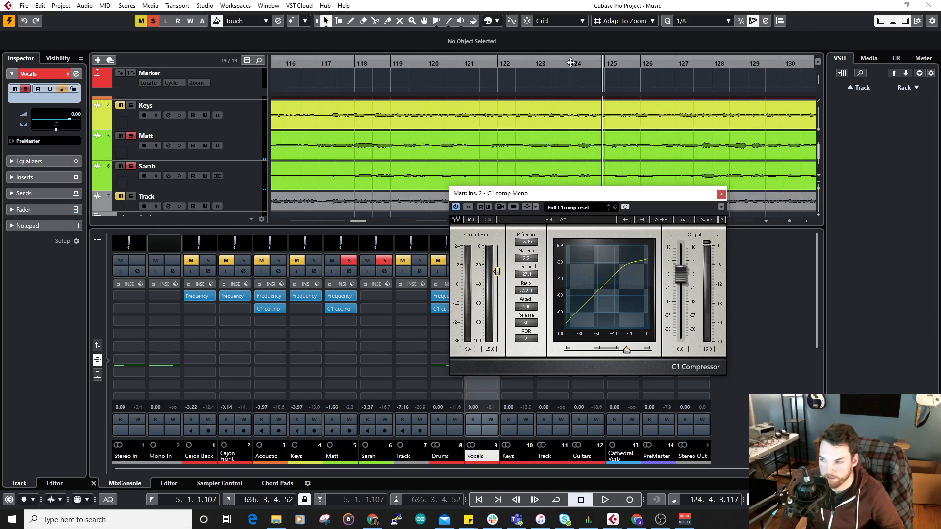
left_click(570, 60)
key("space")
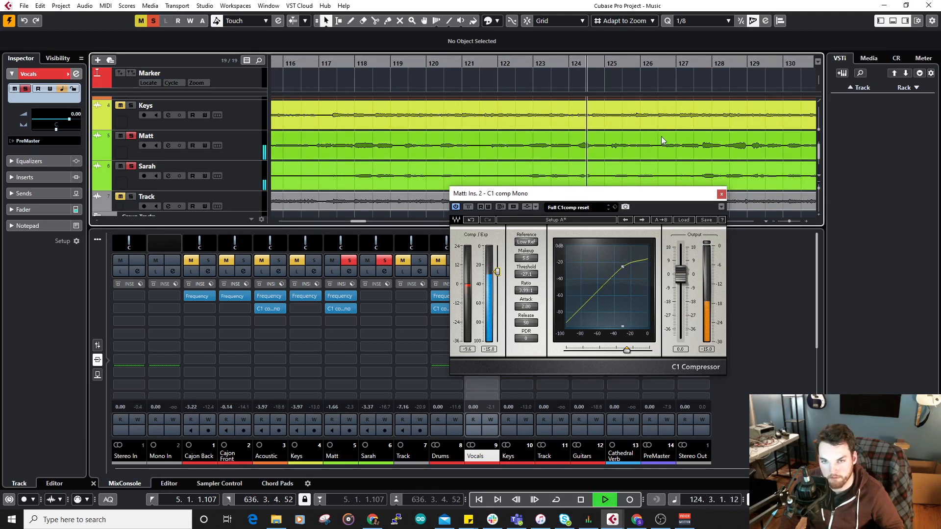
key("space")
Step: Try compressor attack times of 1.00 and 0.22 while replaying around bar 124, and set the attack back to 2.00
left_click(534, 304)
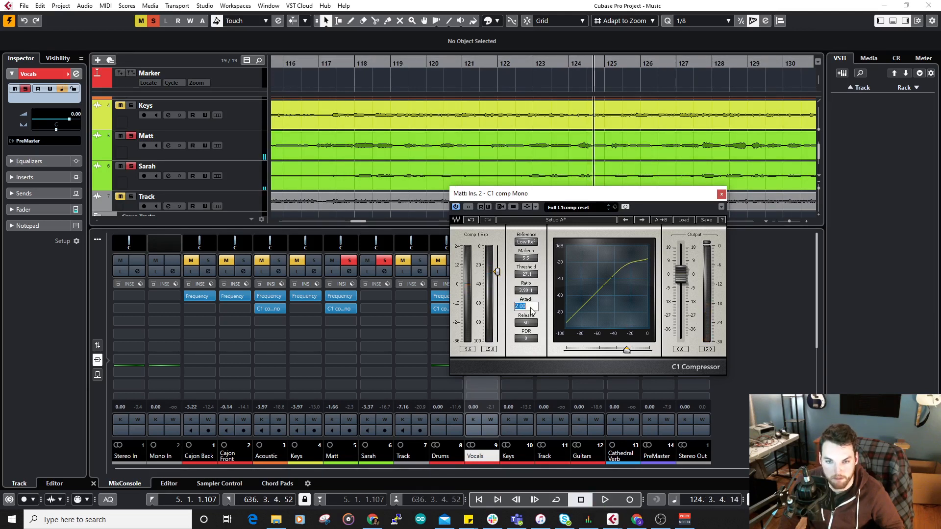
left_click(541, 64)
key("space")
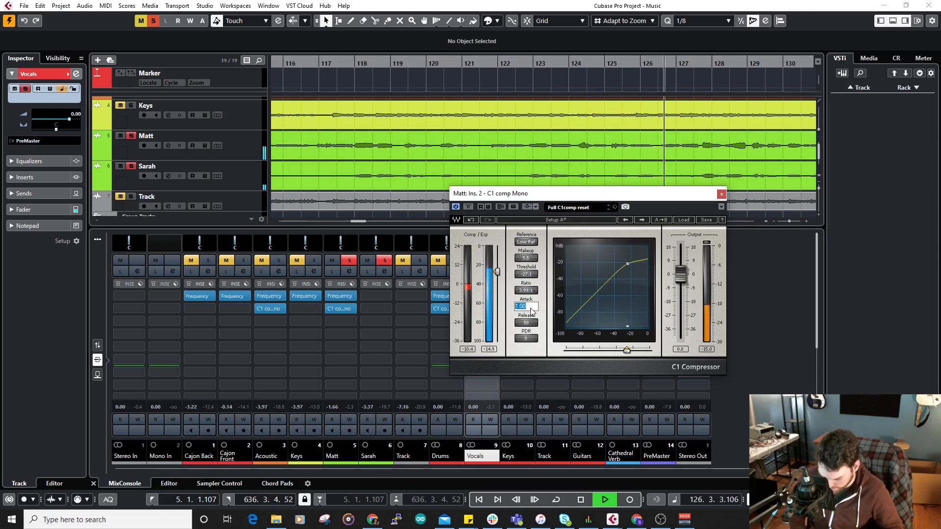
left_click_drag(533, 310, 533, 324)
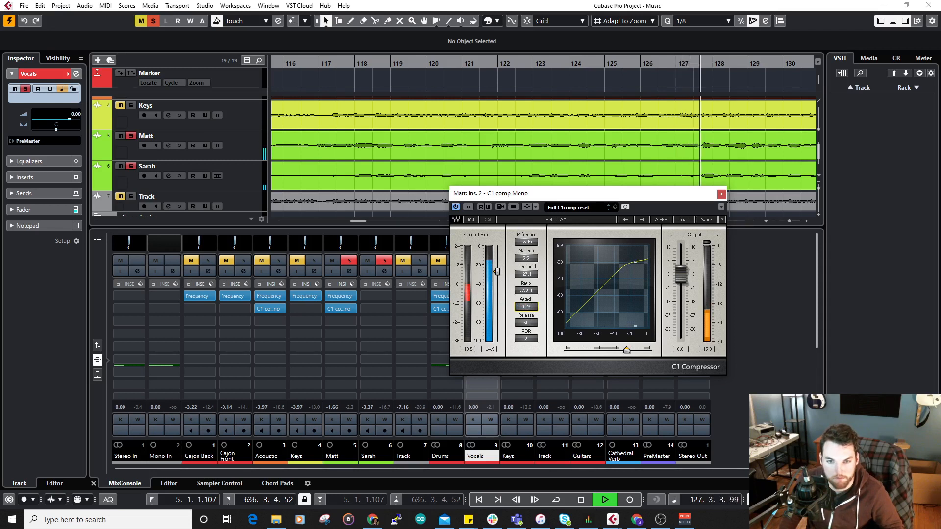
left_click(527, 77)
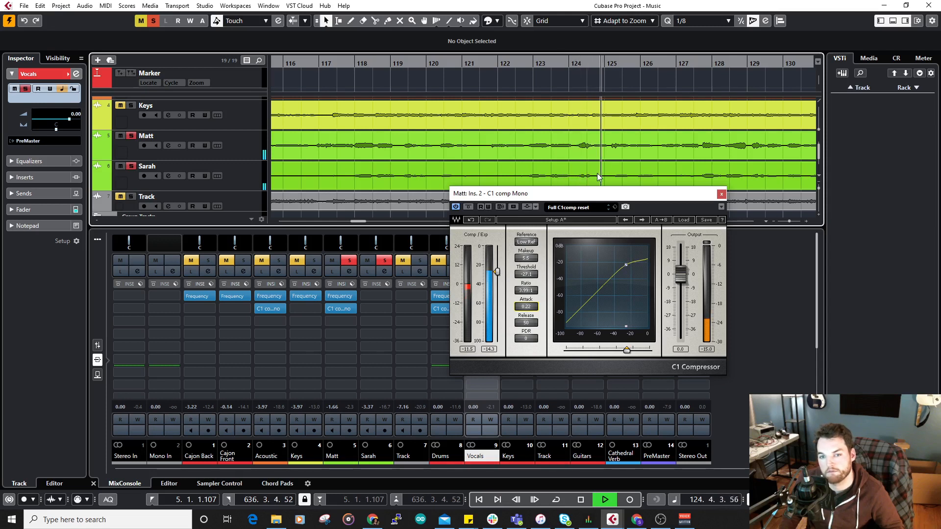
key("space")
scroll(590, 143, "up", 3)
scroll(579, 146, "up", 3)
left_click(518, 74)
left_click(530, 314)
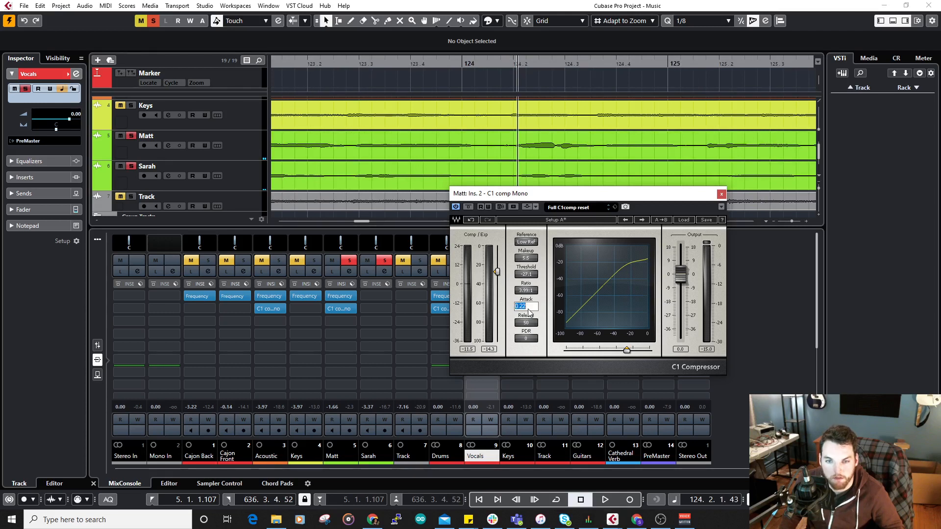
key("space")
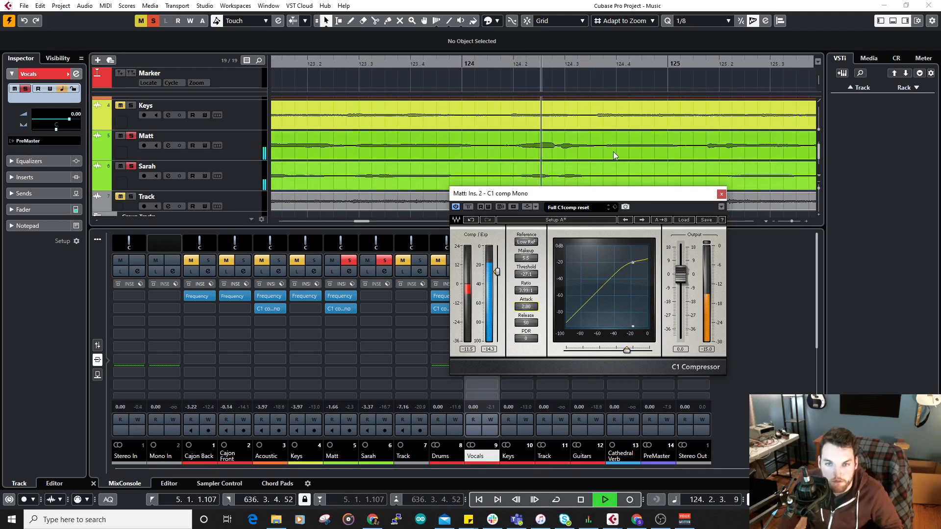
Step: Split the channel 5 vocal clip at 124.2.4.35 and 124.3.3.55 to isolate the short fragment, and return to the selection tool
scroll(567, 143, "up", 2)
right_click(552, 142)
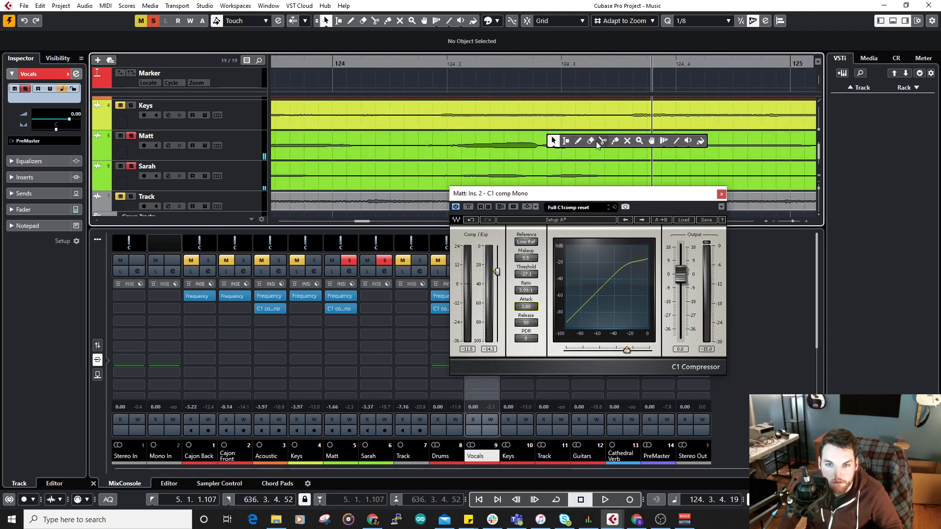
left_click(601, 142)
left_click(544, 153)
left_click(631, 150)
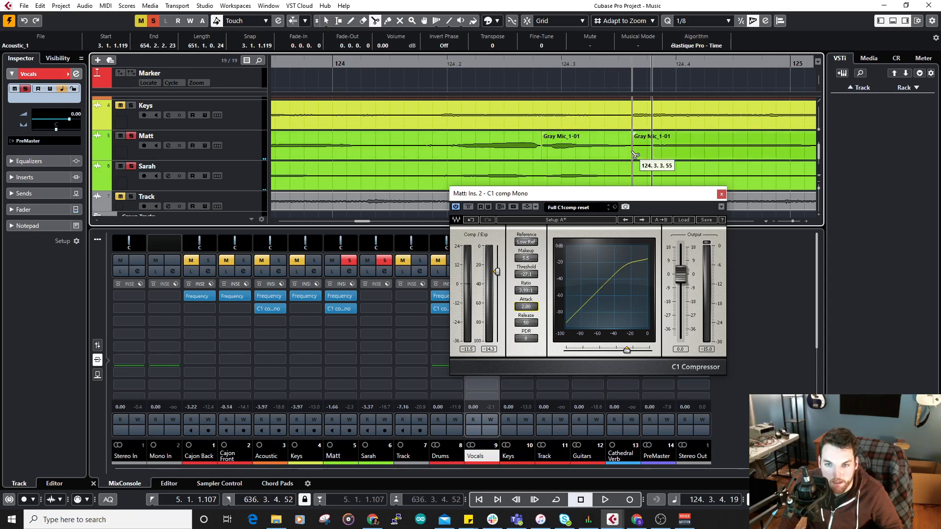
key("1")
Step: Lower the isolated vocal fragment's volume by ear in stages, through -2.45, -4.75 and -7.51 dB, auditioning after each change
left_click(597, 151)
left_click_drag(587, 133, 587, 138)
double_click(431, 68)
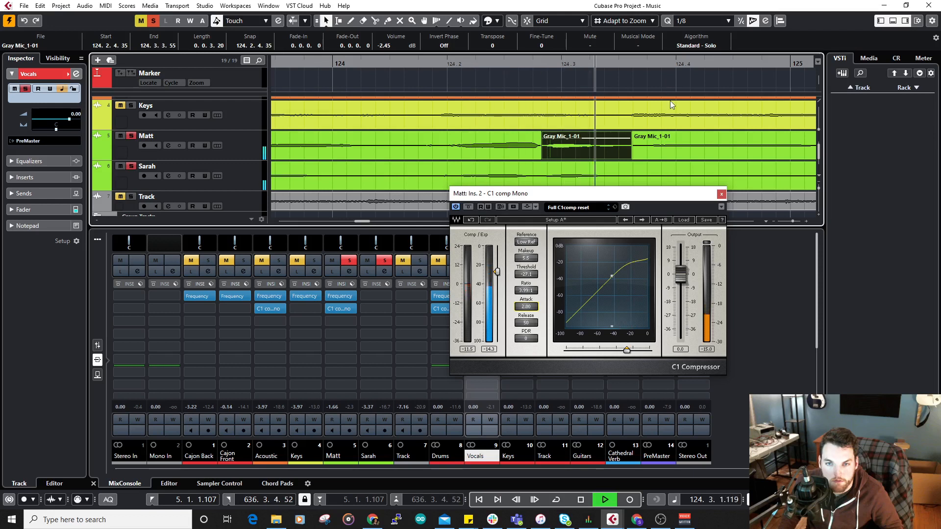
key("space")
left_click(586, 142)
left_click_drag(587, 141, 587, 145)
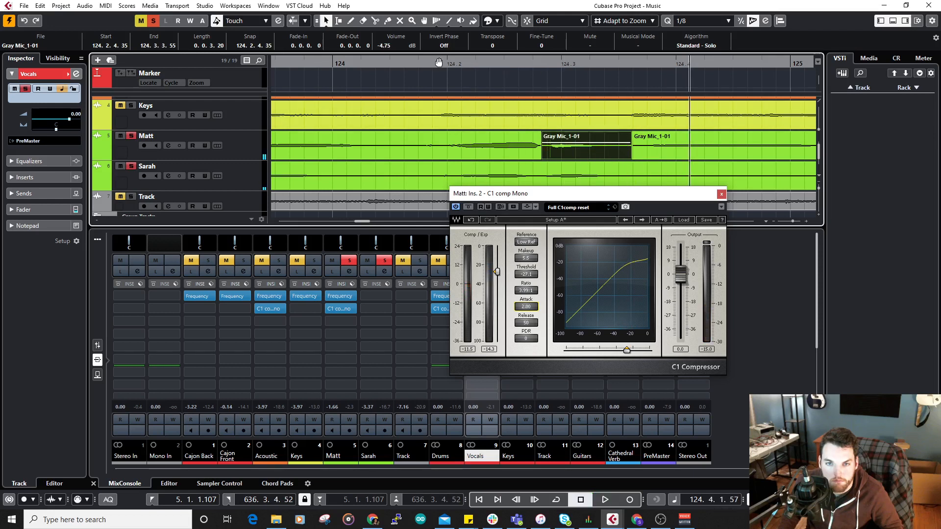
double_click(439, 63)
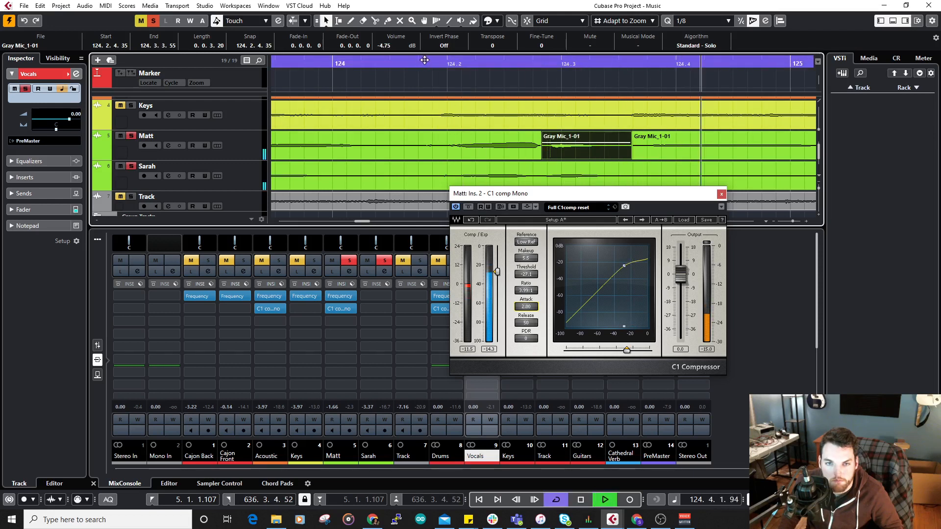
left_click(431, 61)
key("space")
left_click_drag(586, 145, 587, 149)
key("space")
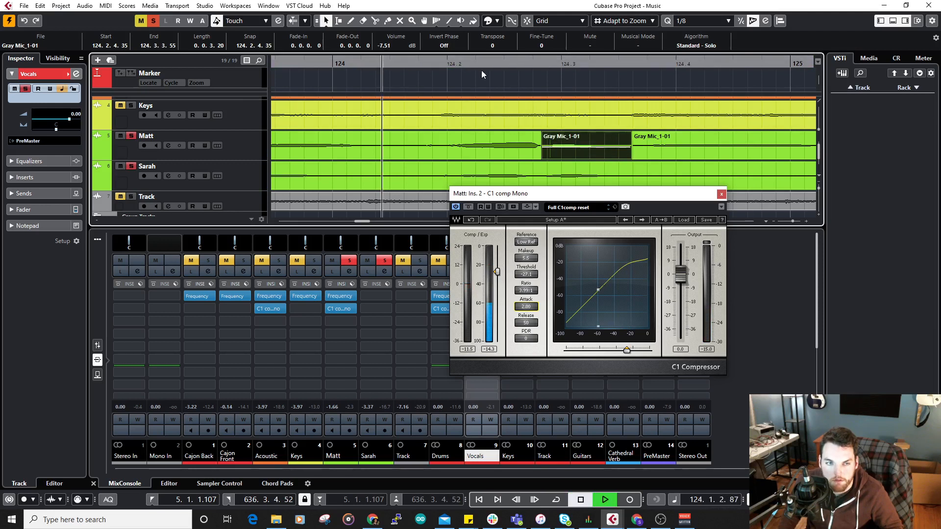
scroll(581, 142, "down", 2)
key("space")
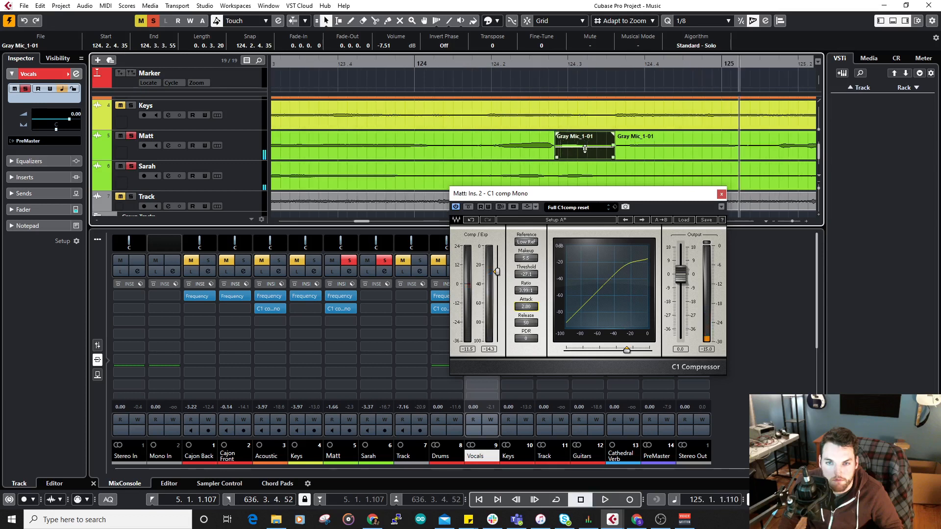
Step: Replay the edited vocal passage from around bar 124 to check the level, and close the channel 5 compressor
left_click(472, 64)
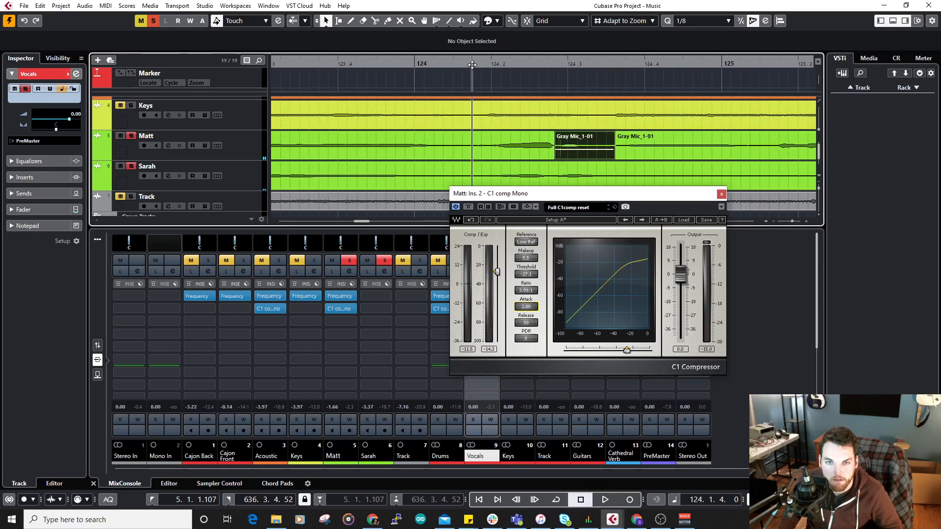
key("space")
scroll(582, 167, "down", 2)
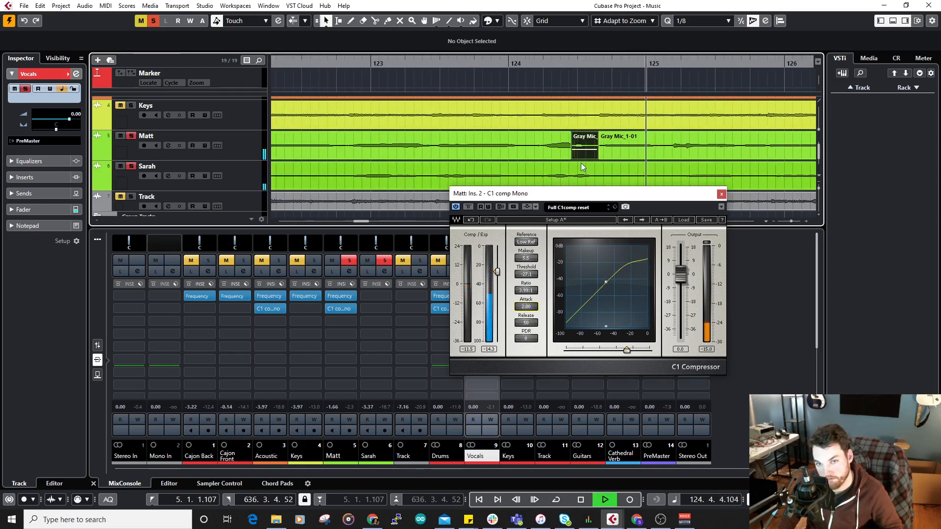
scroll(579, 162, "down", 4)
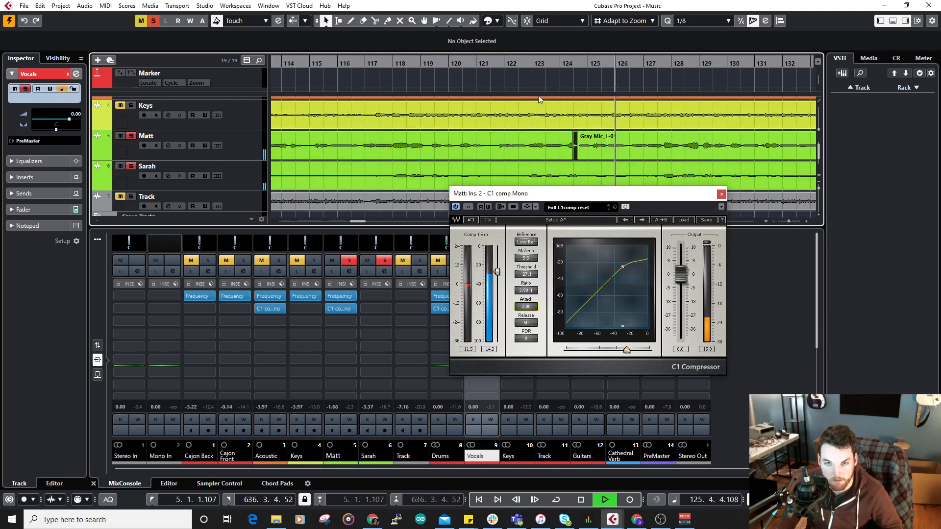
left_click(557, 65)
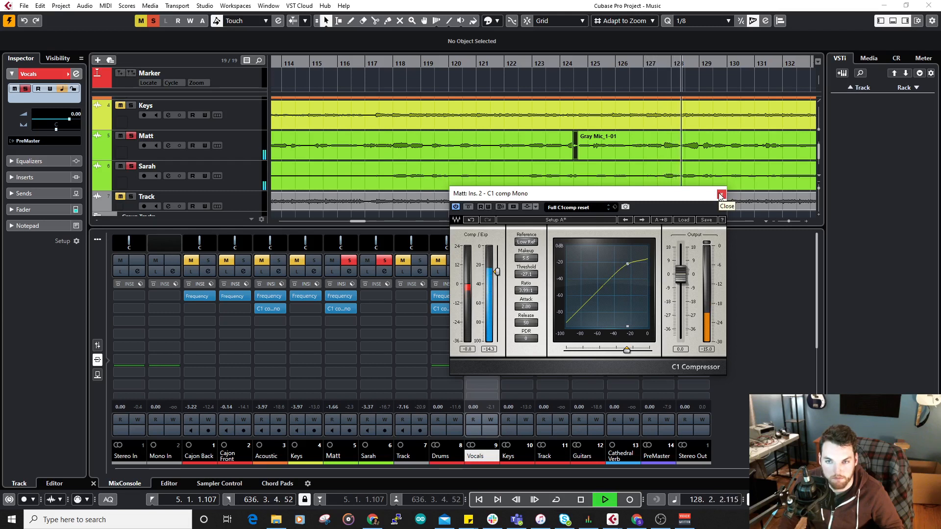
left_click(721, 195)
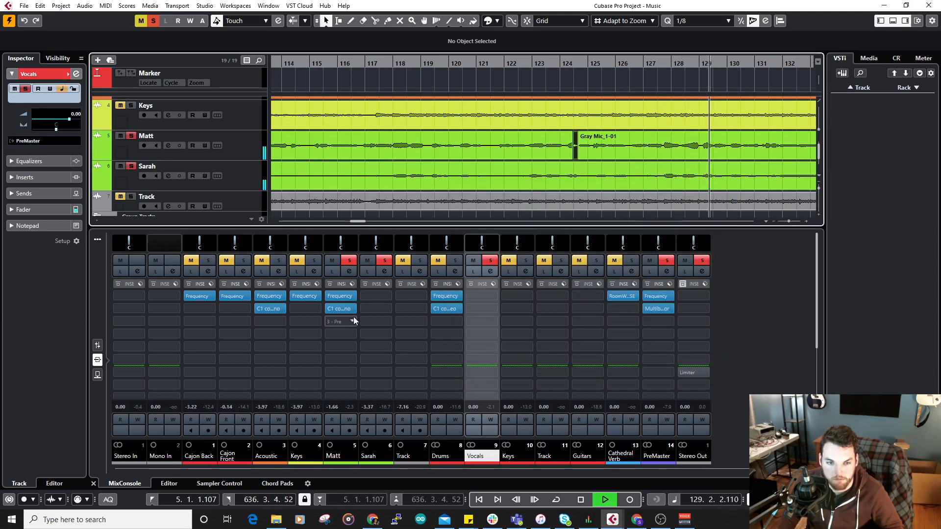
mouse_move(340, 311)
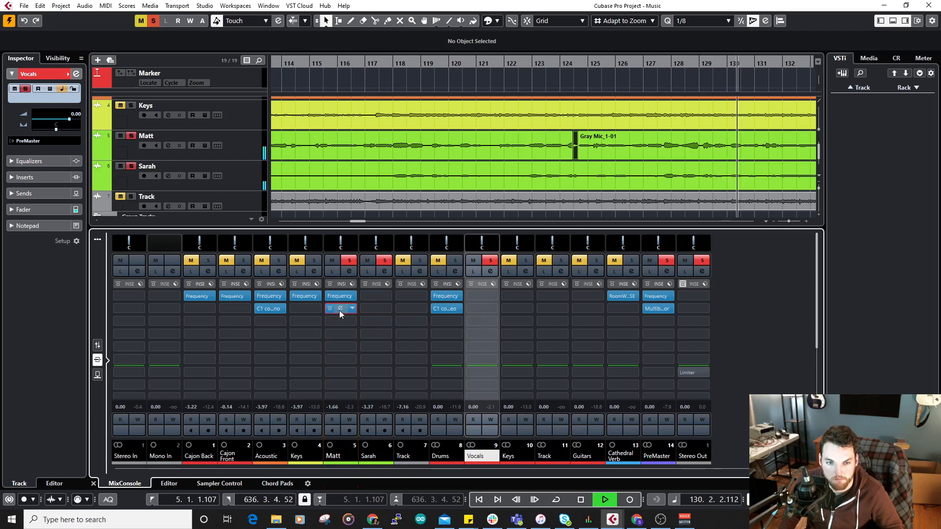
Step: Cut band 5 of the channel 5 vocal's Frequency EQ to -5.3 dB at 433 Hz with Q 5.1, and close the EQ
left_click(339, 310)
left_click(721, 195)
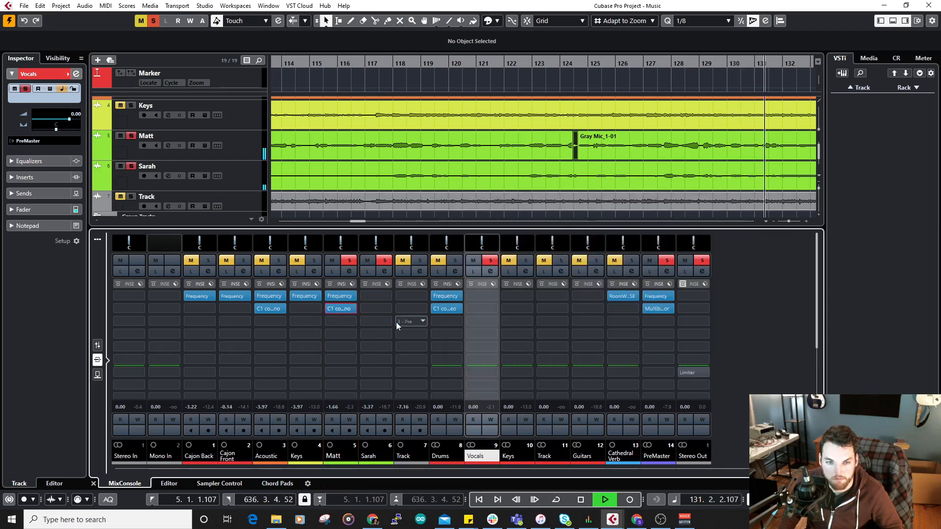
left_click(342, 295)
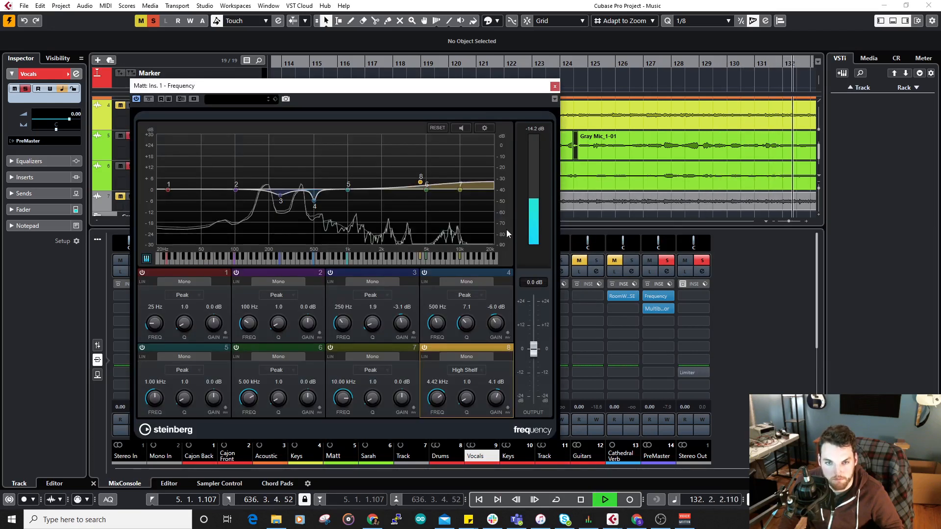
key("space")
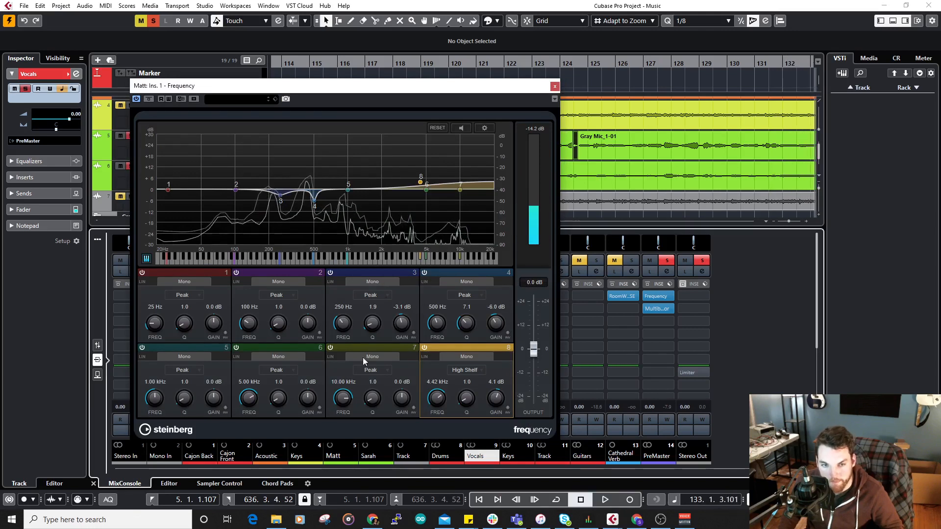
left_click_drag(213, 398, 215, 392)
left_click(216, 398, "ctrl")
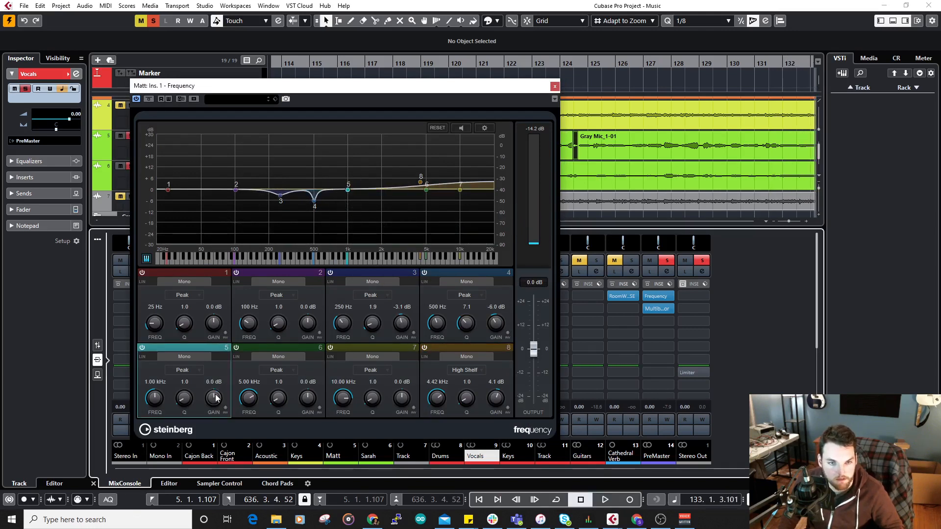
left_click_drag(213, 398, 214, 378)
left_click_drag(155, 398, 155, 417)
key("space")
left_click_drag(214, 398, 213, 448)
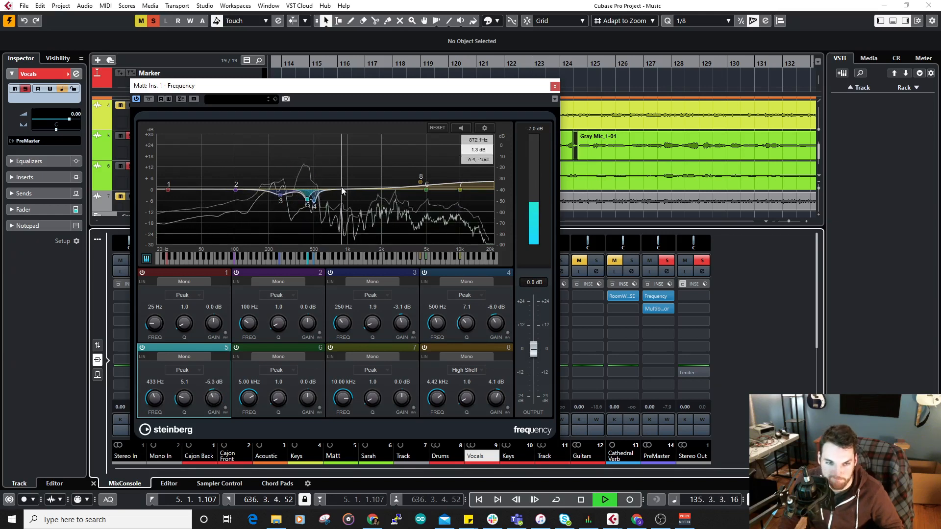
left_click(555, 86)
key("space")
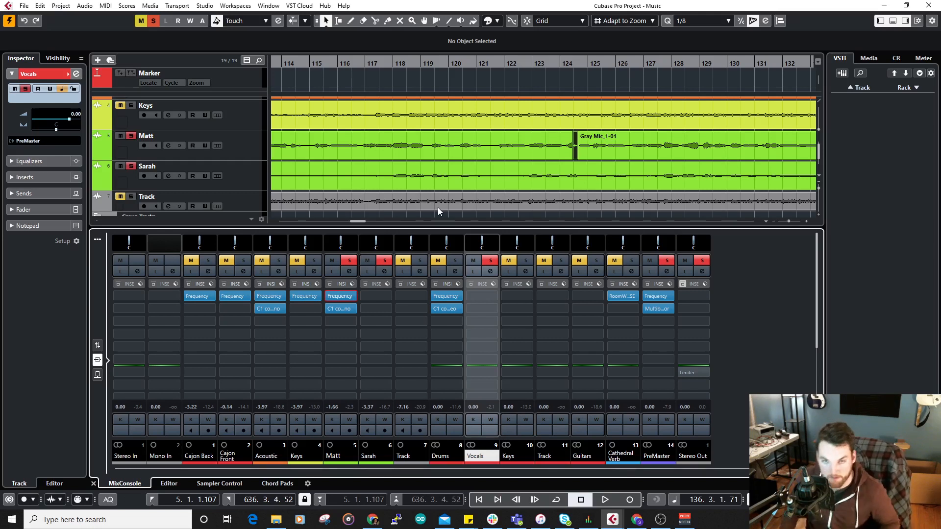
Step: Replay from around bar 124 and insert the CLA-3A Mono compressor in the third insert slot of vocal channel 5
left_click(559, 64)
key("space")
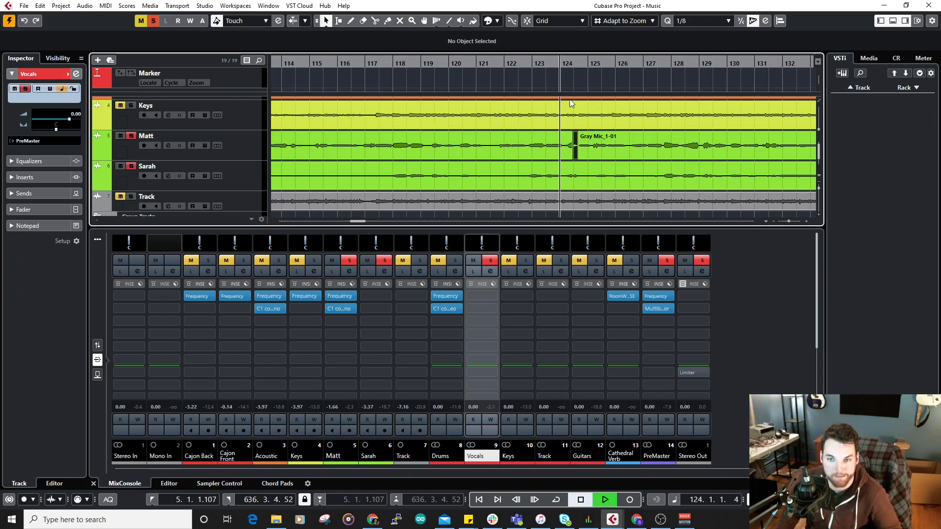
left_click(352, 320)
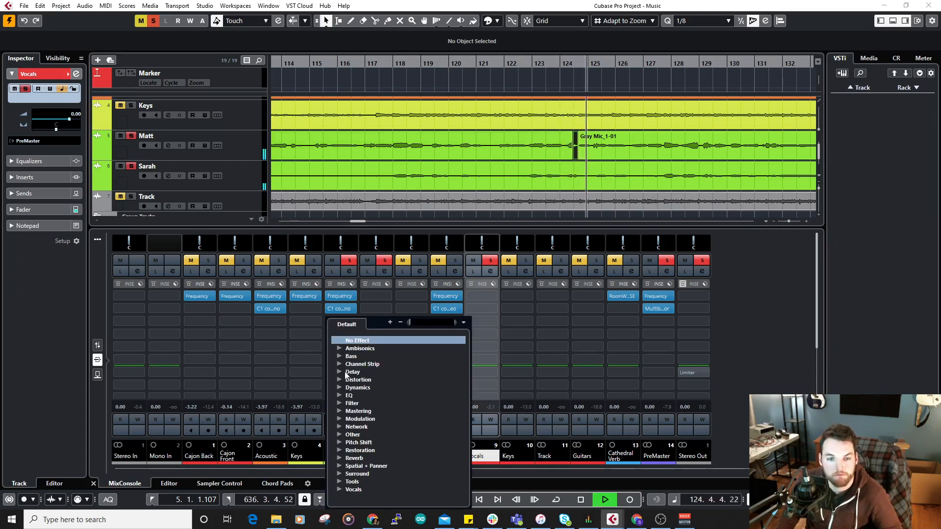
left_click(338, 387)
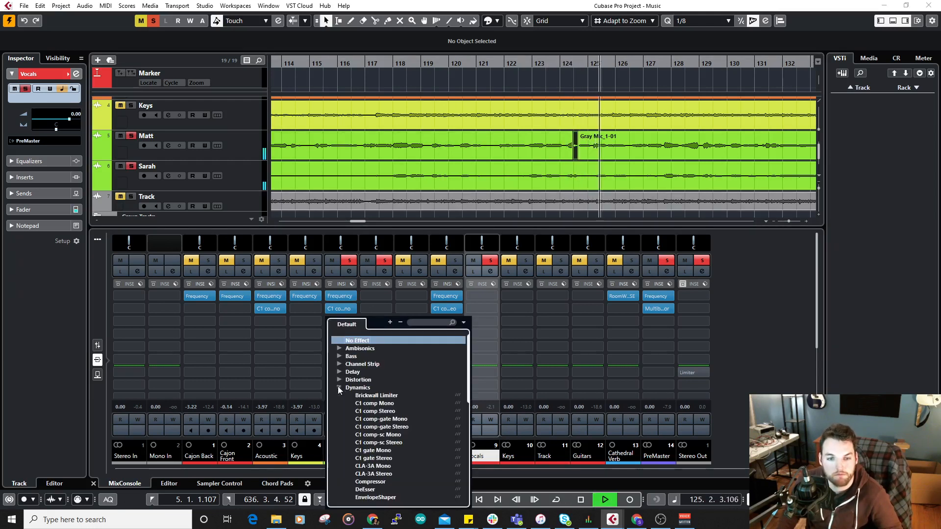
left_click(399, 467)
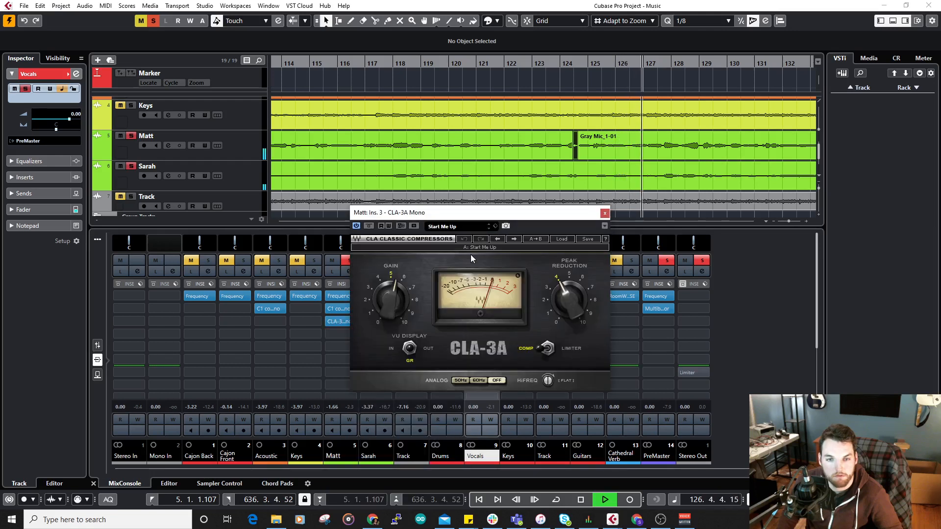
Step: Set the CLA-3A's gain to about 4 and peak reduction to about 6, audition from around bar 137, and close it
left_click_drag(392, 300, 393, 315)
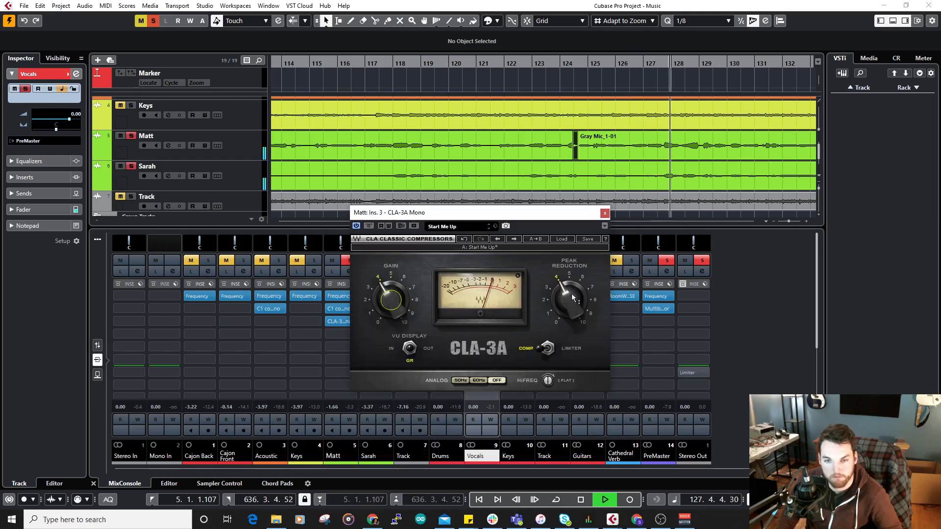
left_click_drag(564, 297, 564, 285)
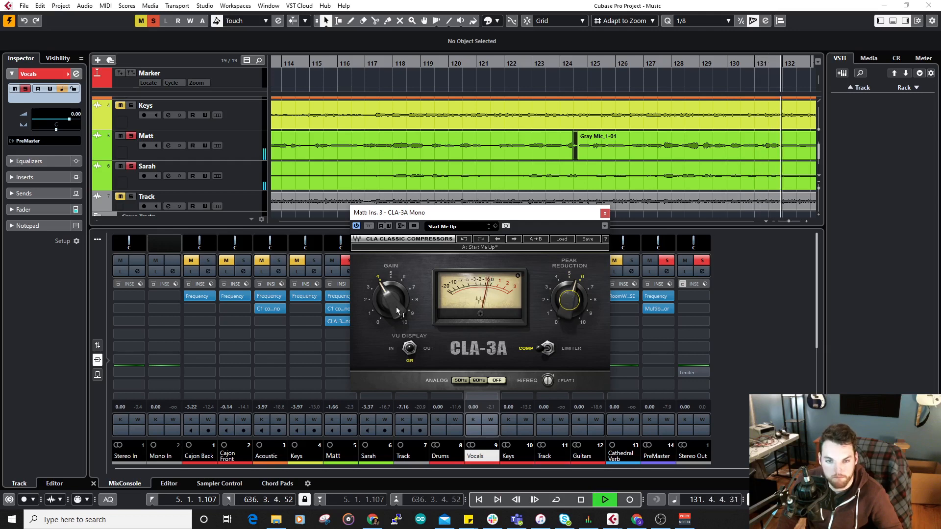
key("alt+Tab")
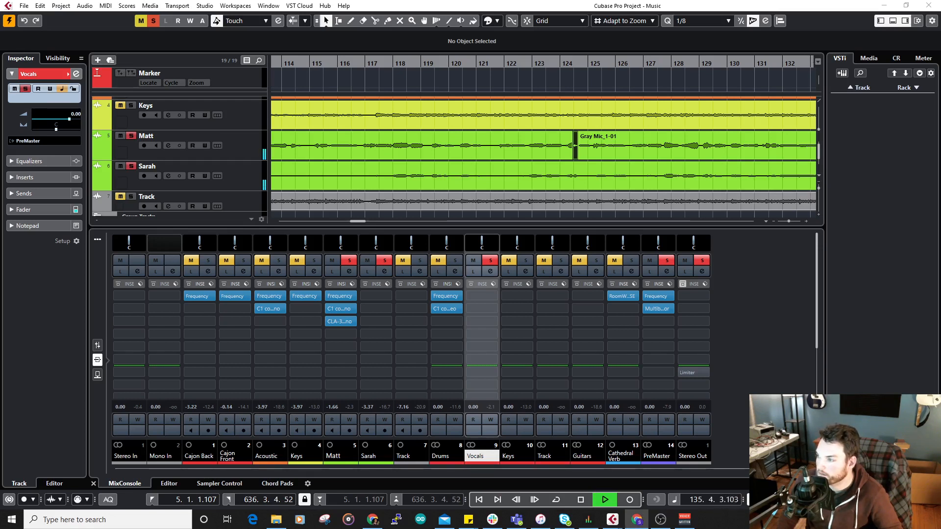
left_click(750, 325)
left_click_drag(632, 105, 543, 99)
scroll(543, 100, "down", 3)
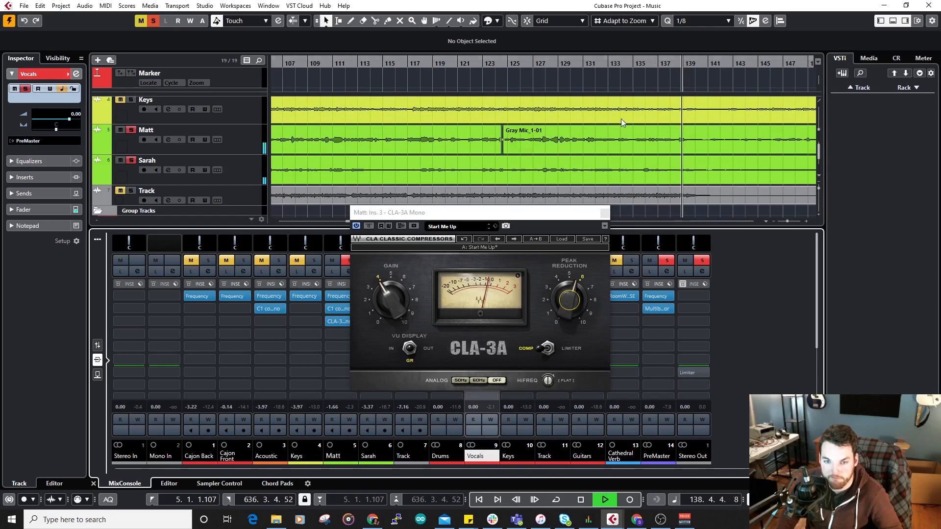
left_click(390, 300)
left_click(664, 65)
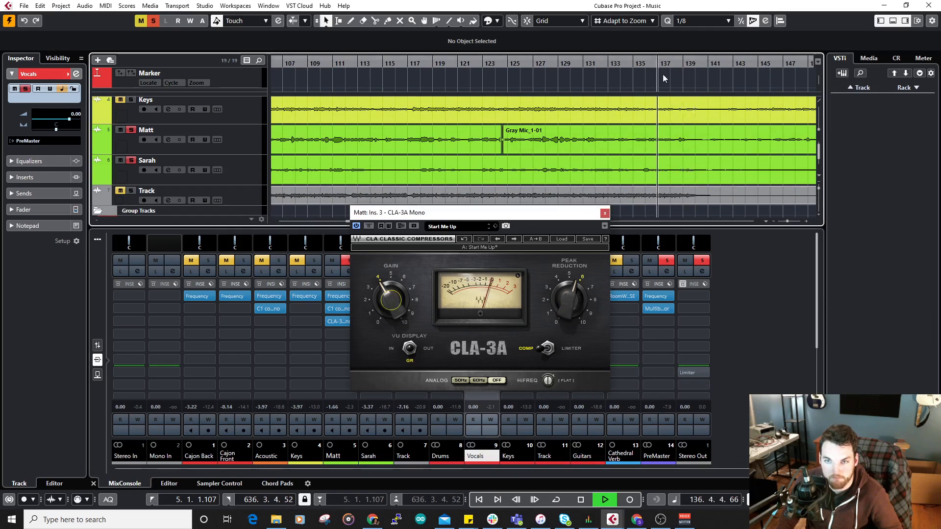
left_click(605, 214)
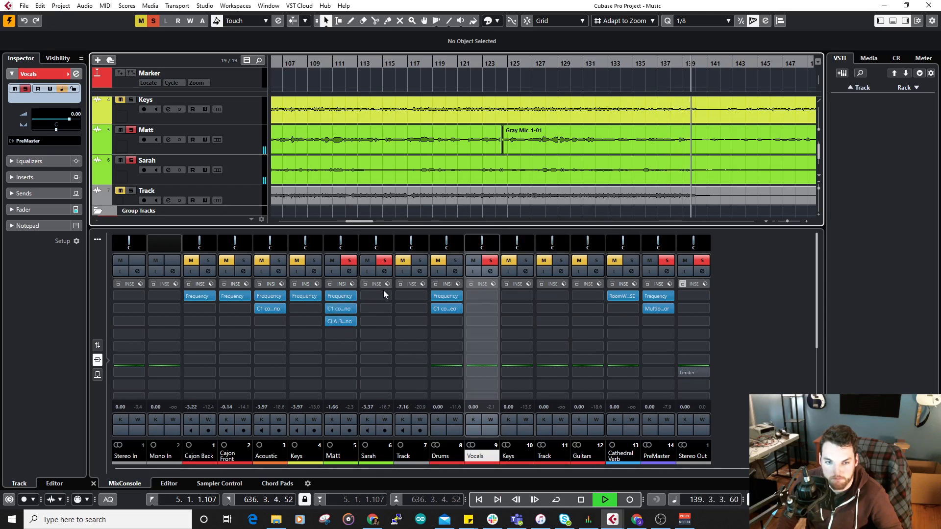
Step: Continue playback from around bar 234 in "Love On The Line" and select the channel 5 vocal track
scroll(463, 145, "down", 3)
scroll(462, 144, "down", 2)
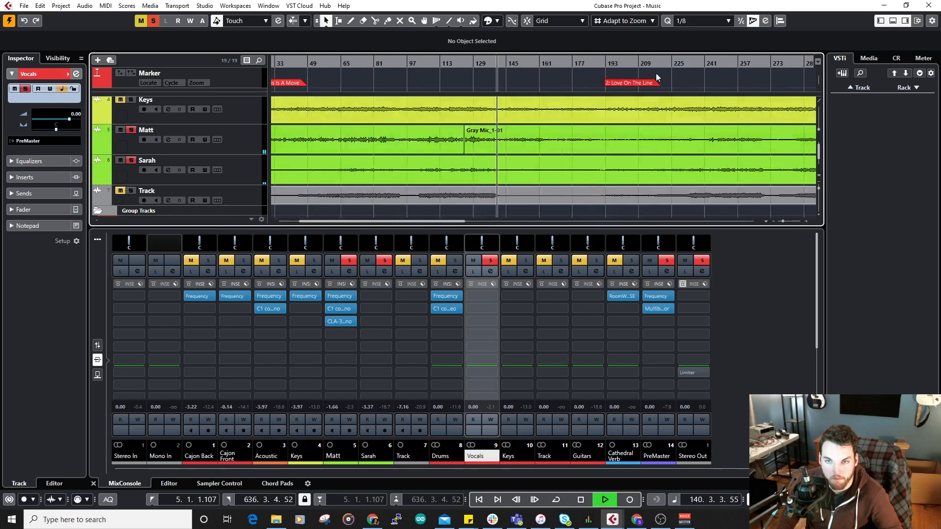
left_click(691, 66)
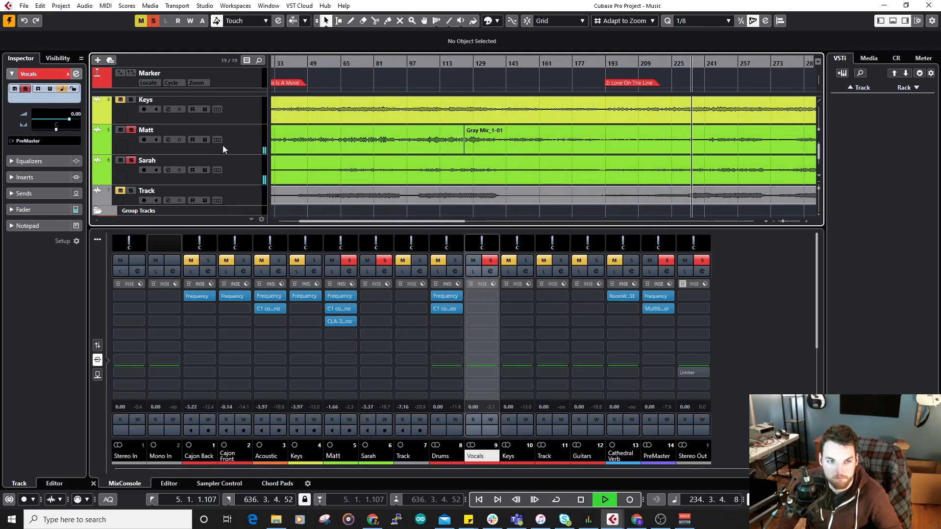
left_click(239, 134)
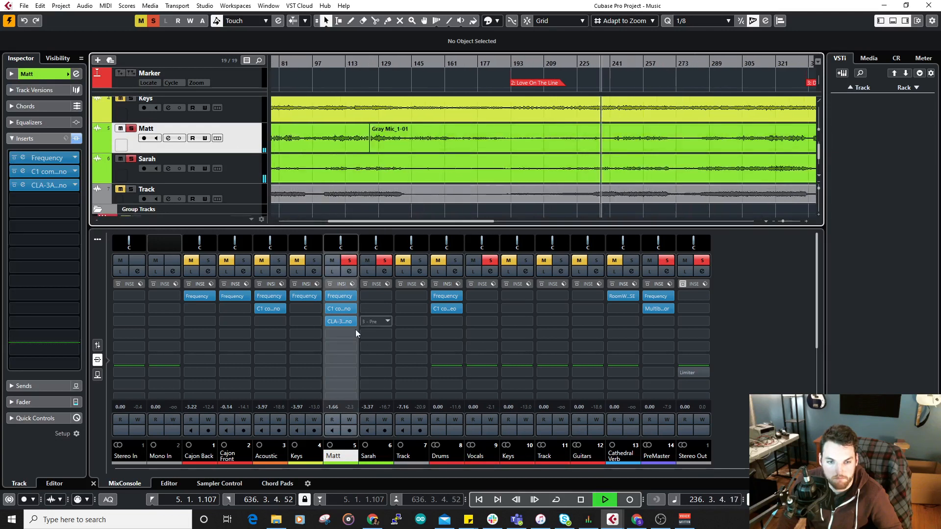
Step: Balance the two vocals by setting the channel 6 fader to -1.31 dB and the channel 5 fader to -3.51 dB
left_click(97, 374)
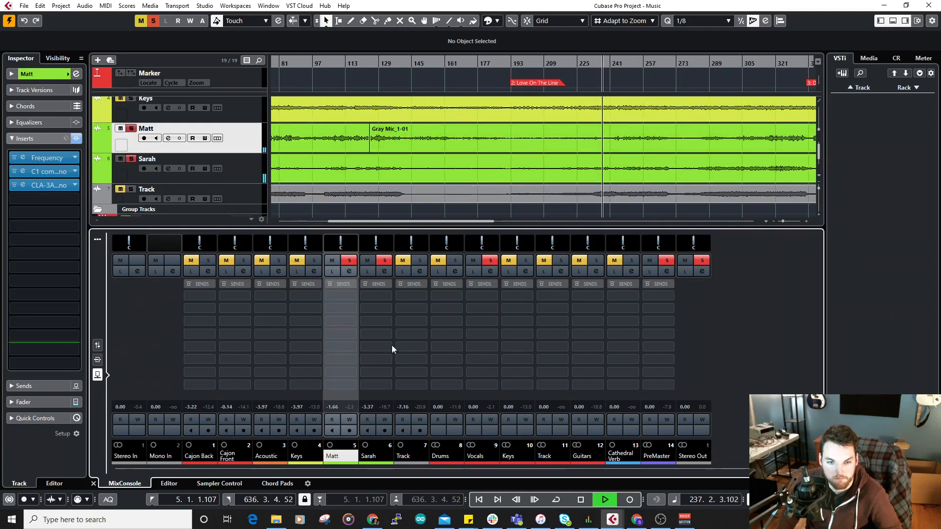
left_click(100, 346)
left_click_drag(367, 337, 369, 327)
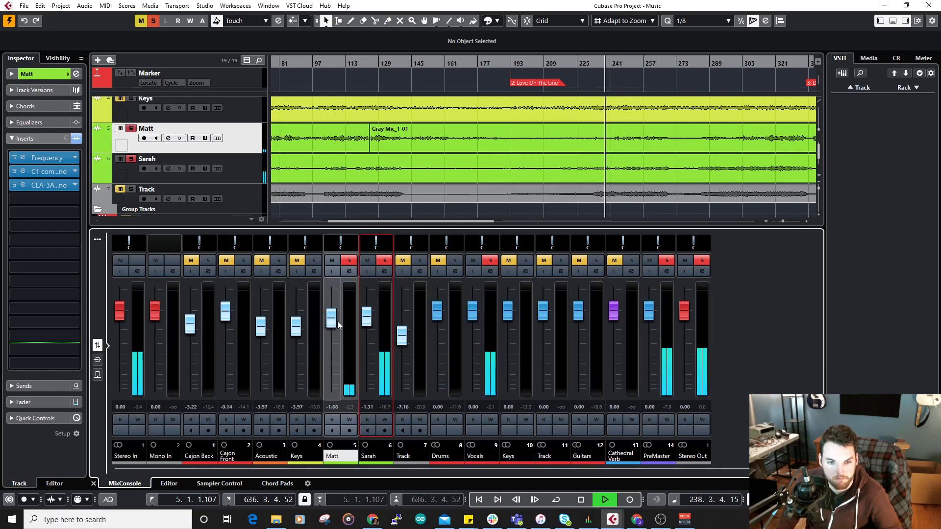
Step: Copy the Frequency EQ with its settings from vocal channel 5 to channel 6 and open the copy
left_click(98, 360)
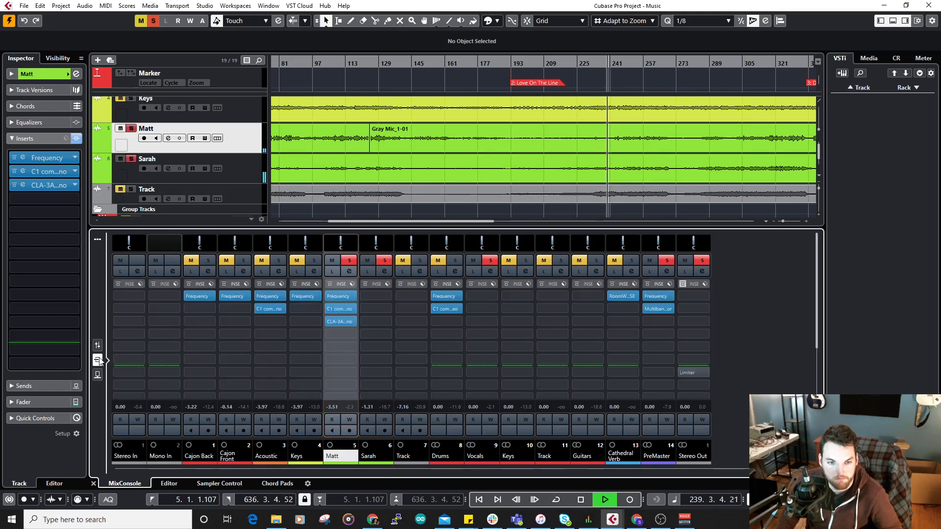
left_click_drag(340, 293, 376, 297)
left_click(375, 296)
left_click_drag(569, 113, 359, 101)
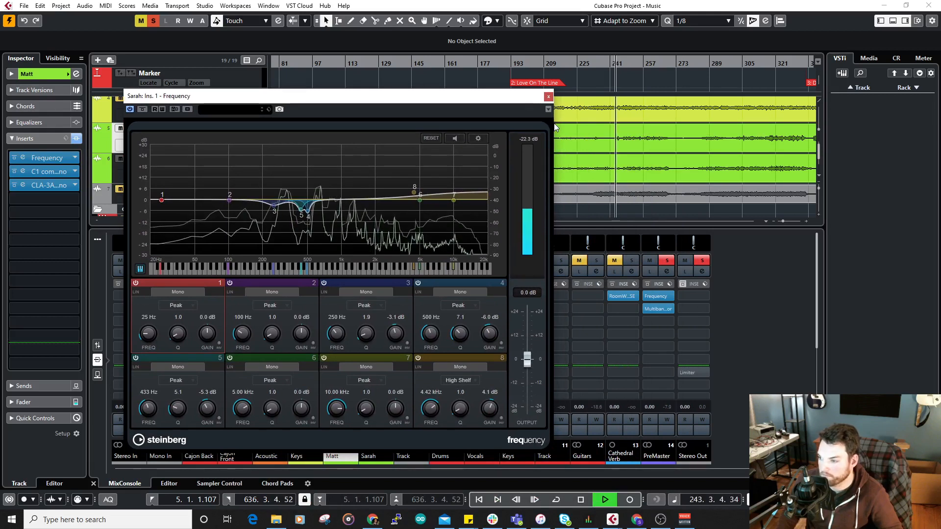
Step: Move the channel 6 EQ window clear of the vocal faders and lower the channel 5 fader to -8.31 dB
left_click_drag(407, 99, 728, 99)
left_click(97, 346)
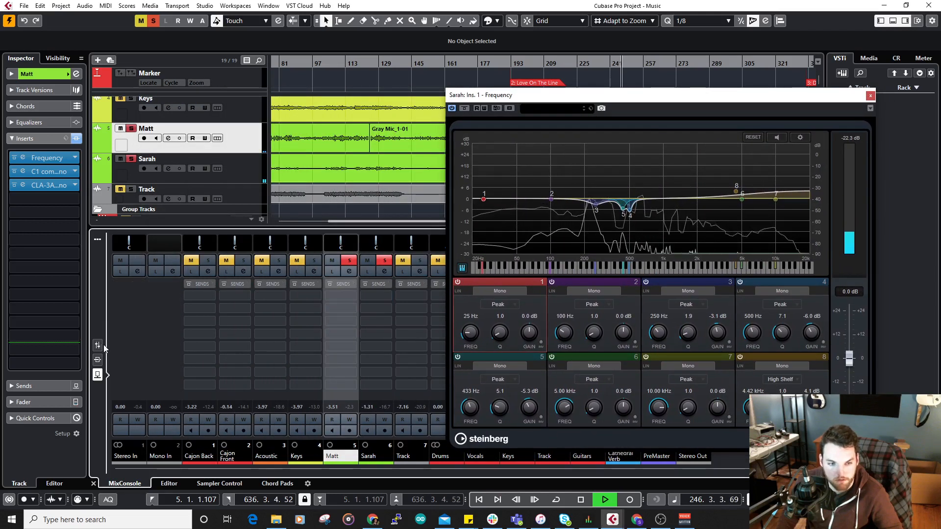
left_click(333, 343)
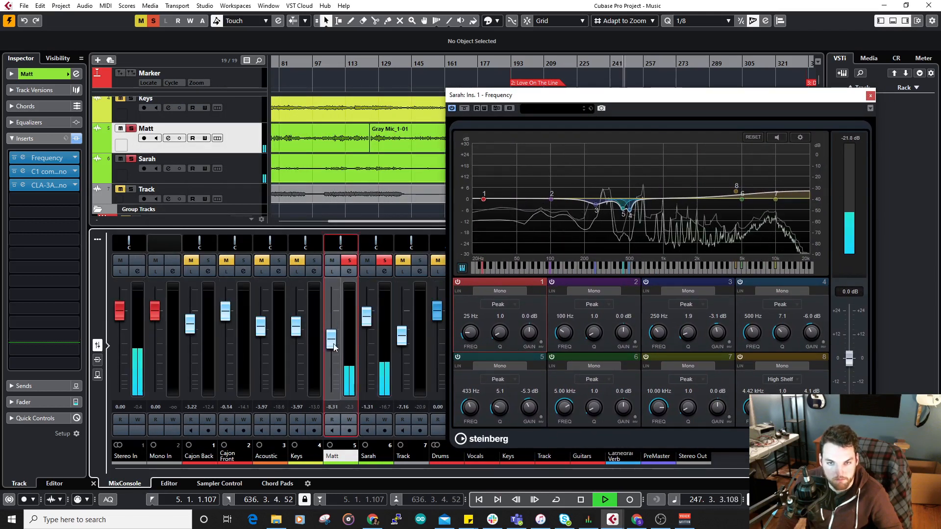
Step: Stop playback and close channel 6's Frequency equalizer after shifting its window off the mixer faders
left_click_drag(543, 101, 192, 81)
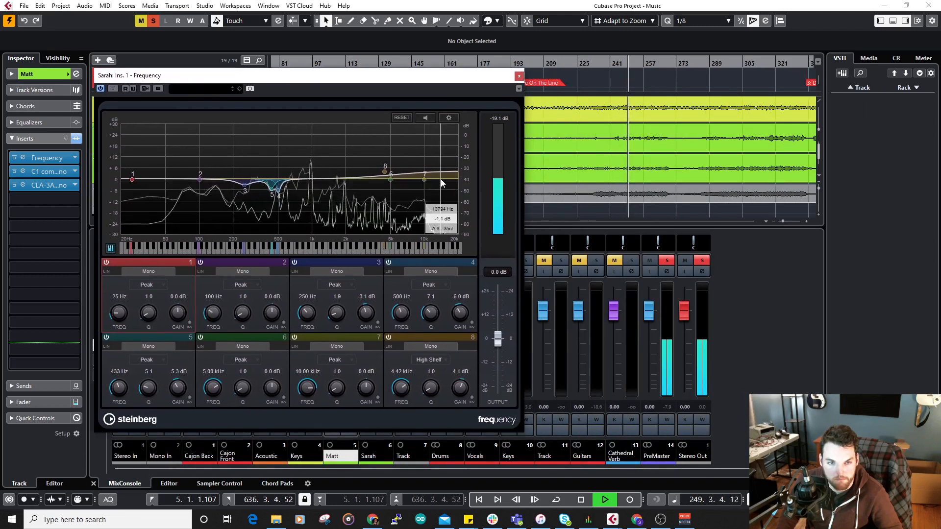
key("space")
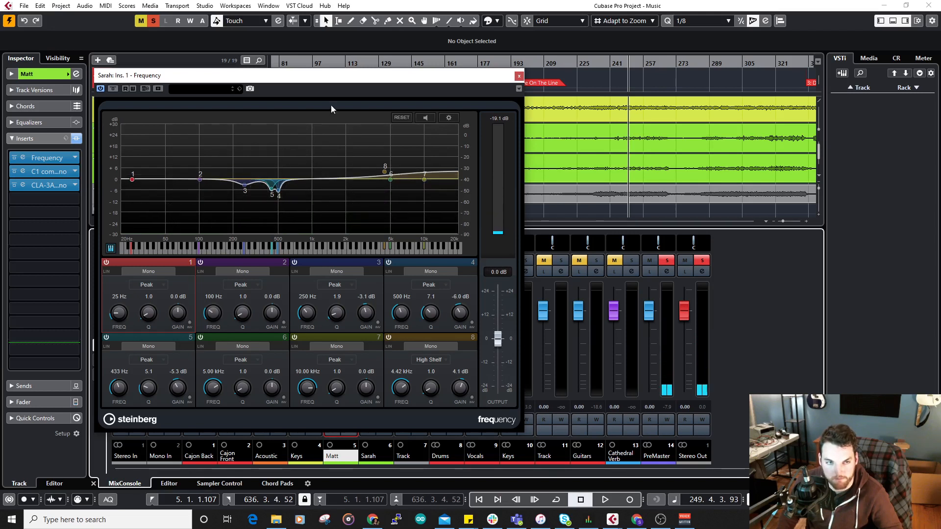
left_click(519, 76)
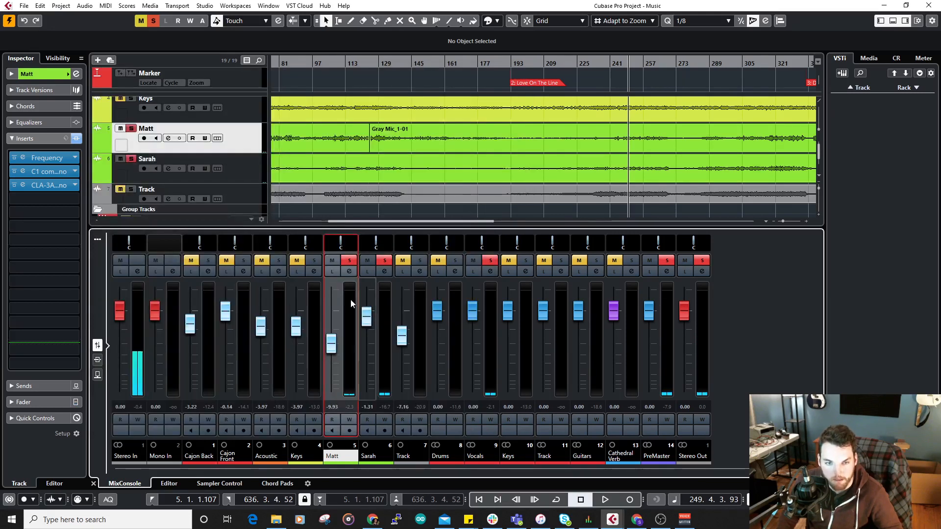
Step: Load a fresh Frequency EQ into the first insert slot of channel 6 and place its window clear of the timeline ruler
left_click(98, 360)
left_click(380, 306)
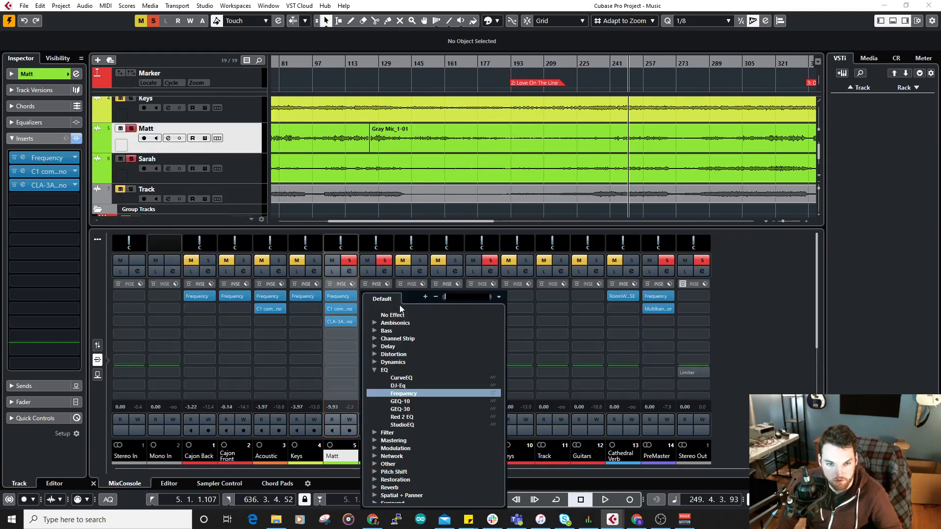
left_click(402, 392)
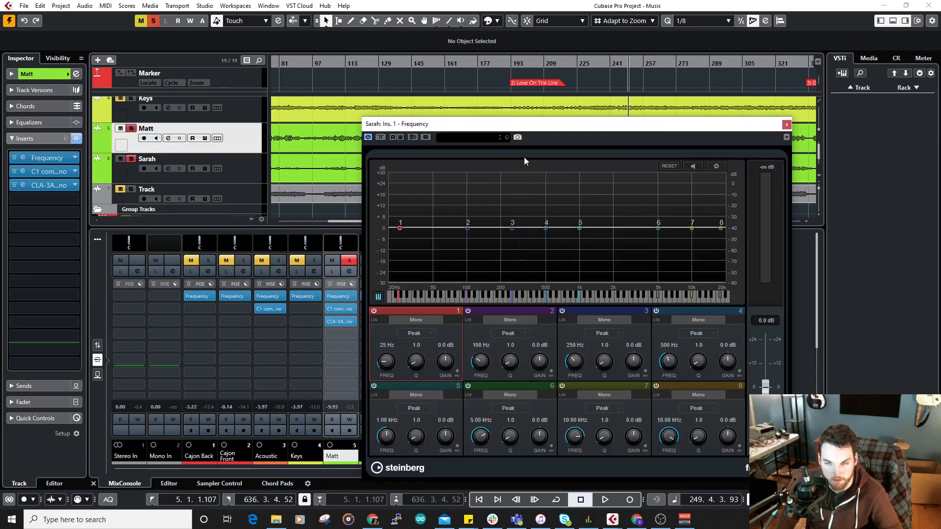
left_click_drag(507, 124, 267, 116)
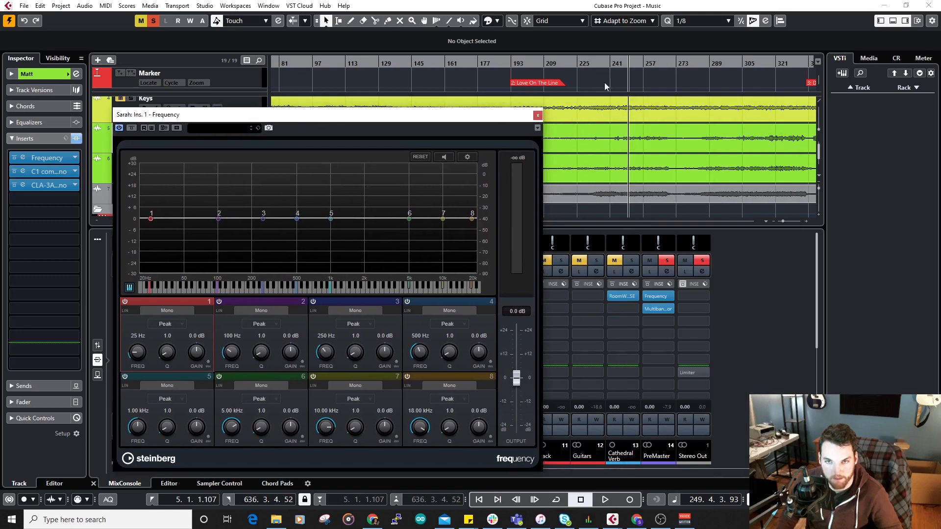
Step: Play from about bar 241 and cut EQ band 5 by 4.8 dB at 1 kHz with a Q of 6.7, boosting it first to audition
key("h")
left_click(601, 64)
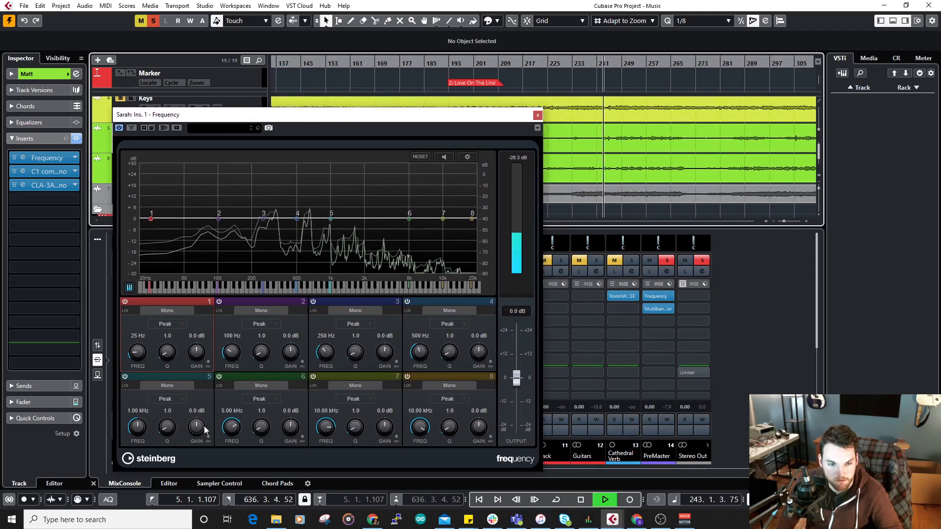
left_click_drag(201, 427, 205, 401)
left_click_drag(170, 428, 207, 413)
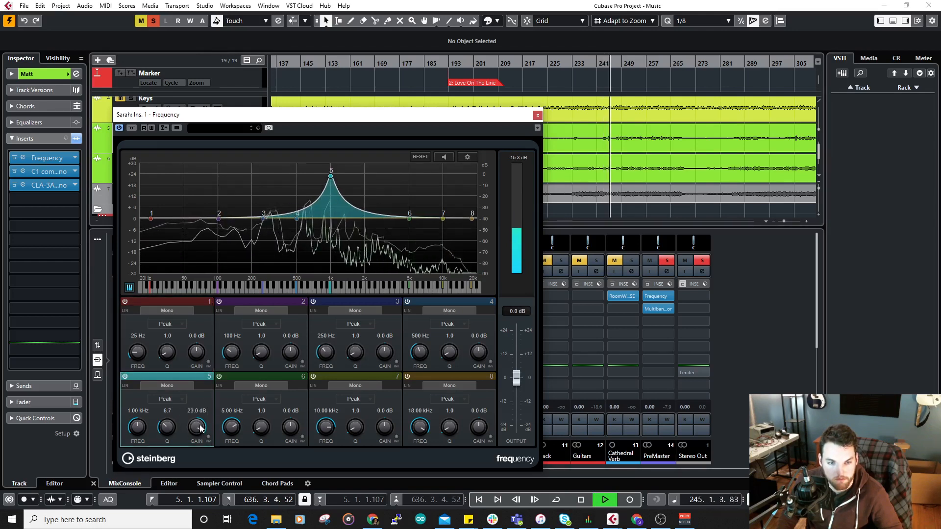
left_click_drag(202, 425, 211, 458)
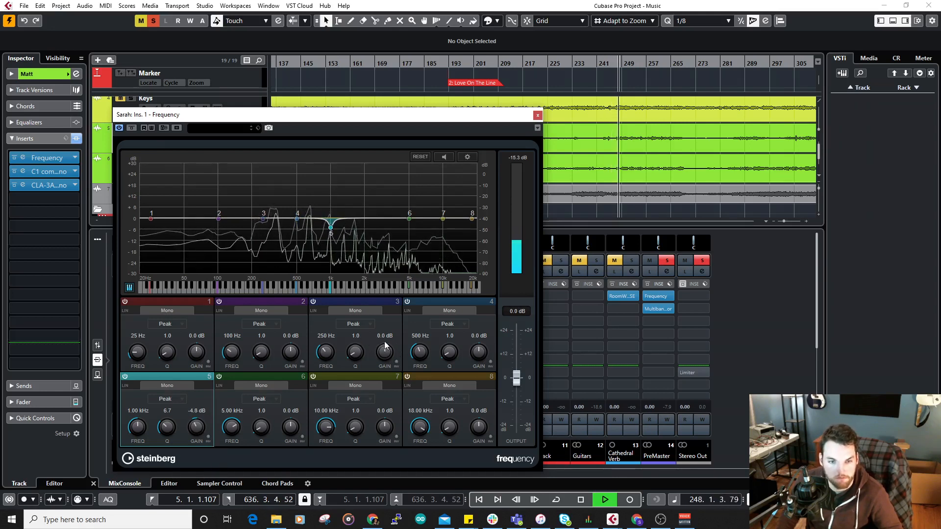
Step: Try a gain change on EQ band 3, reset it to zero, and set band 4's gain to 0.5 dB
left_click_drag(385, 352, 390, 330)
left_click(385, 353, "ctrl")
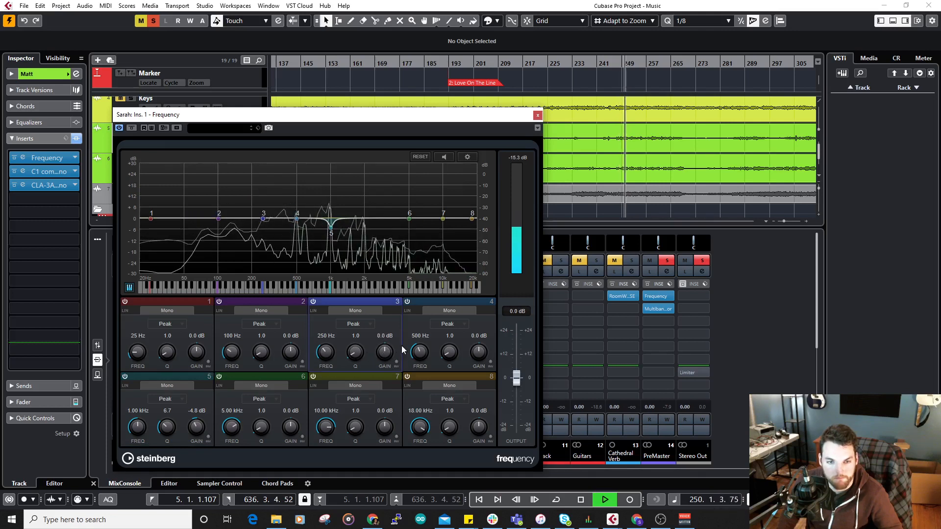
left_click_drag(479, 352, 484, 350)
Step: Retune EQ band 5 to a 6.8 dB cut at 841 Hz with a Q of 3.3
key("space")
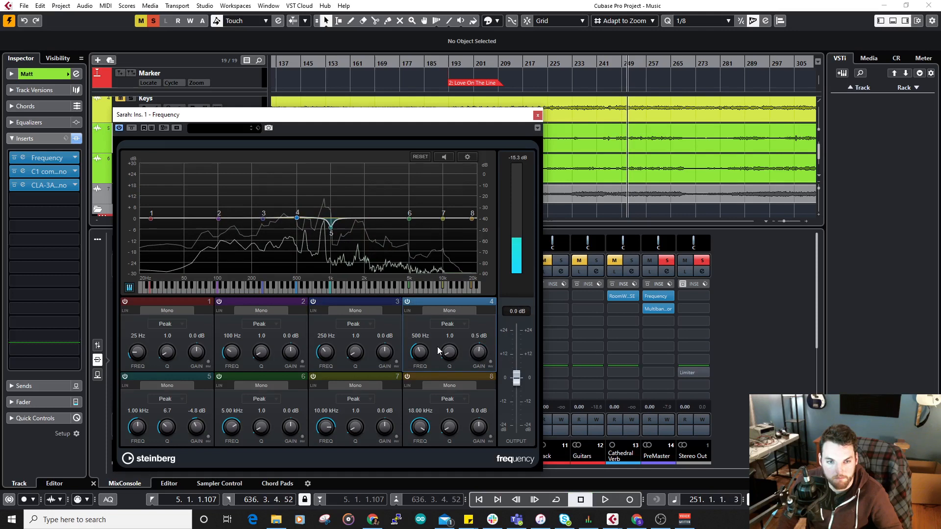
left_click_drag(161, 430, 168, 430)
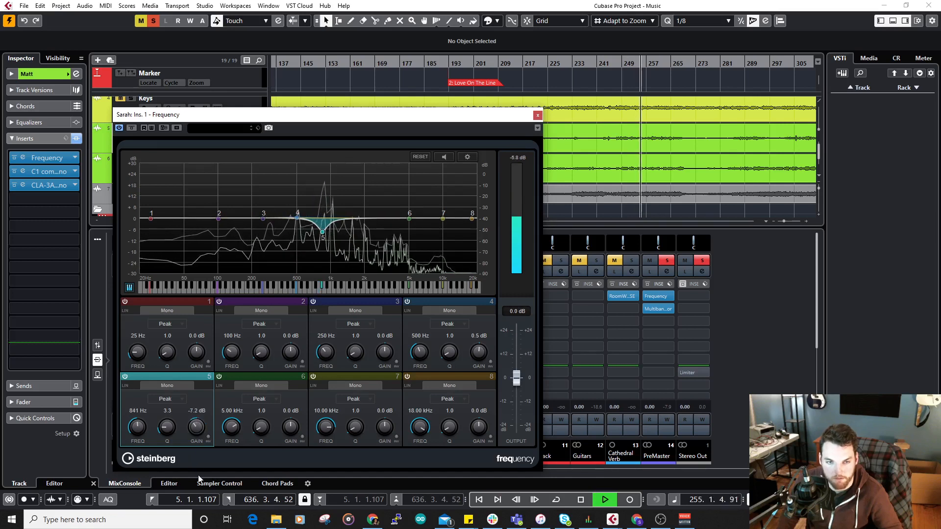
Step: Change EQ band 8 to a High Shelf at 5.13 kHz with a 3.4 dB boost
left_click(448, 398)
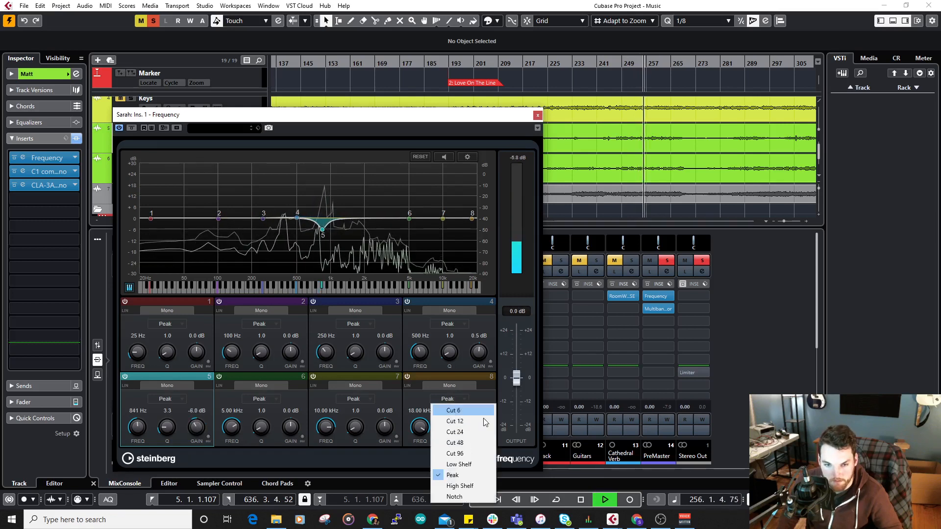
left_click(452, 483)
left_click_drag(479, 424, 479, 416)
left_click_drag(419, 426, 418, 442)
left_click_drag(480, 429, 480, 433)
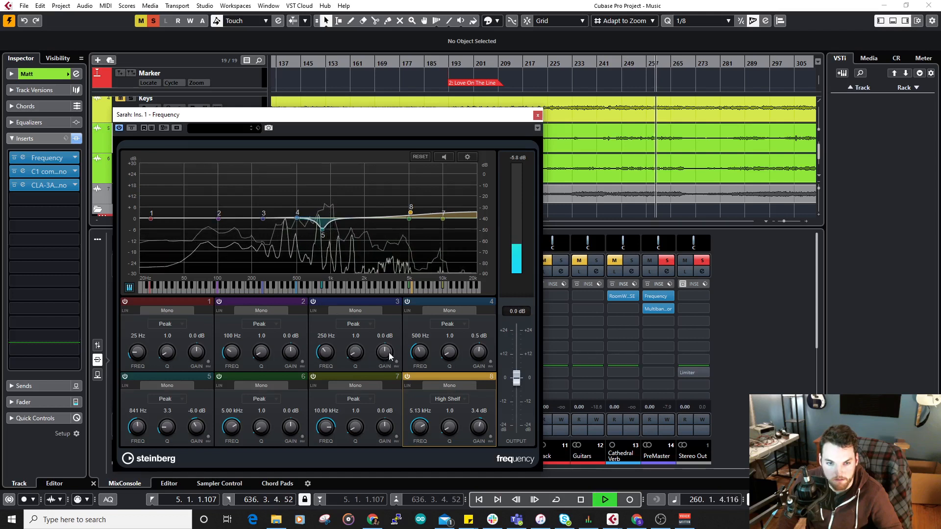
Step: Boost EQ band 3 by 3.1 dB at 279 Hz and close the equalizer
mouse_move(478, 352)
left_mouse_down()
mouse_move(478, 320)
mouse_move(489, 362)
left_mouse_up()
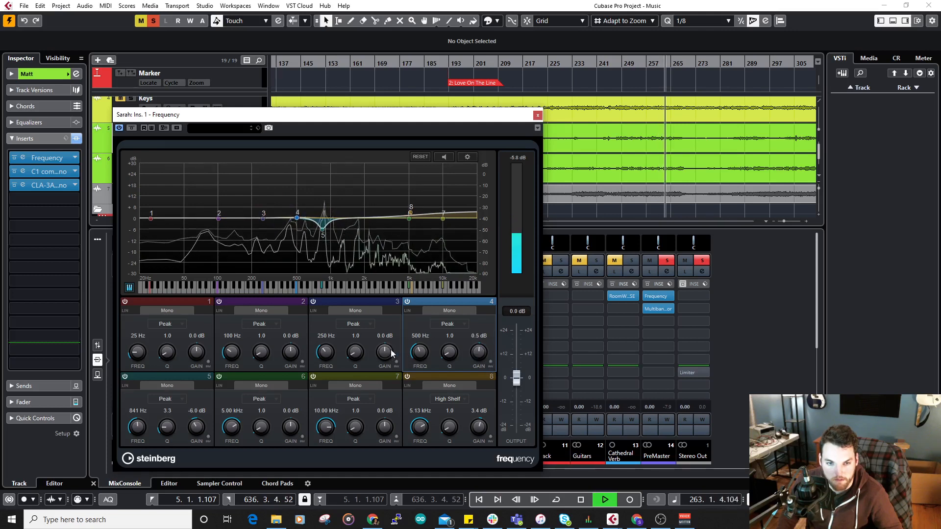
left_click_drag(392, 349, 395, 337)
left_click_drag(322, 353, 392, 360)
left_click_drag(331, 351, 332, 343)
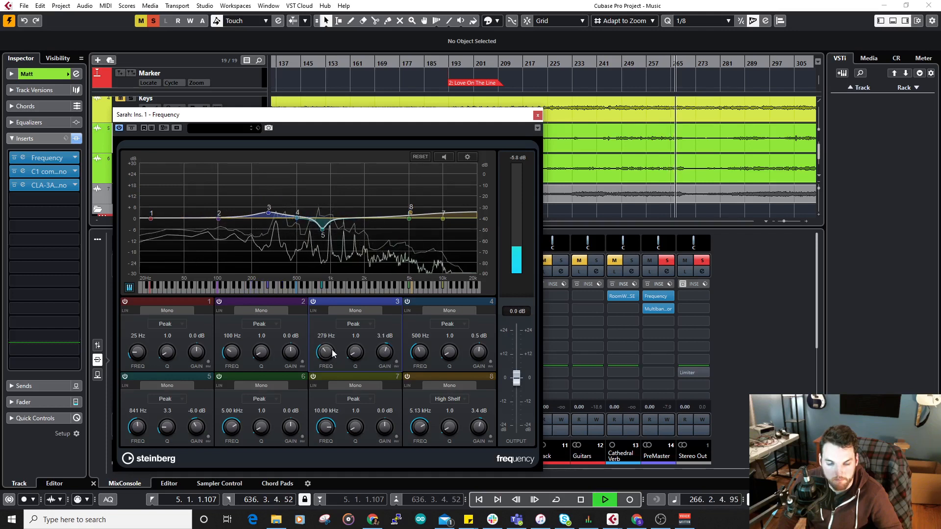
left_click(538, 115)
Step: Copy the C1 compressor and CLA-3A inserts from channel 5 to channel 6, checking the copied compressor during playback from about bar 249
left_click_drag(351, 310, 375, 310)
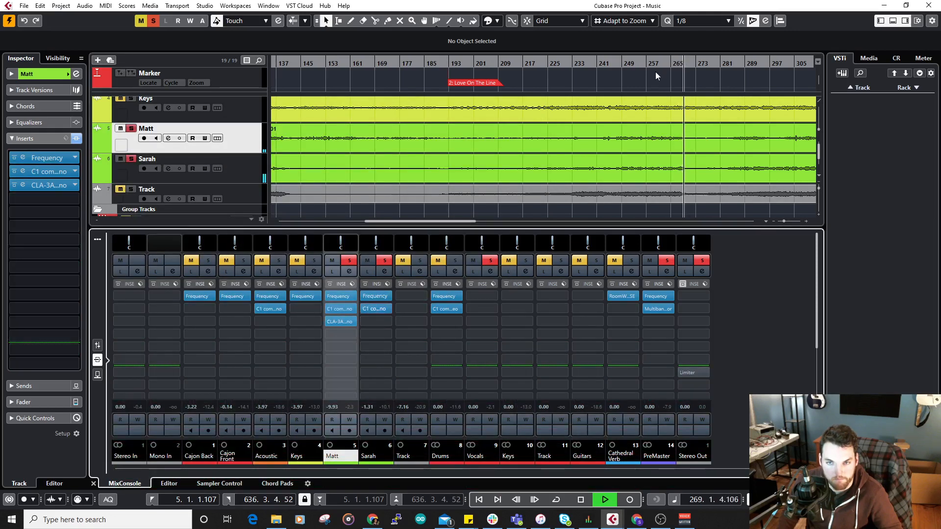
left_click(627, 68)
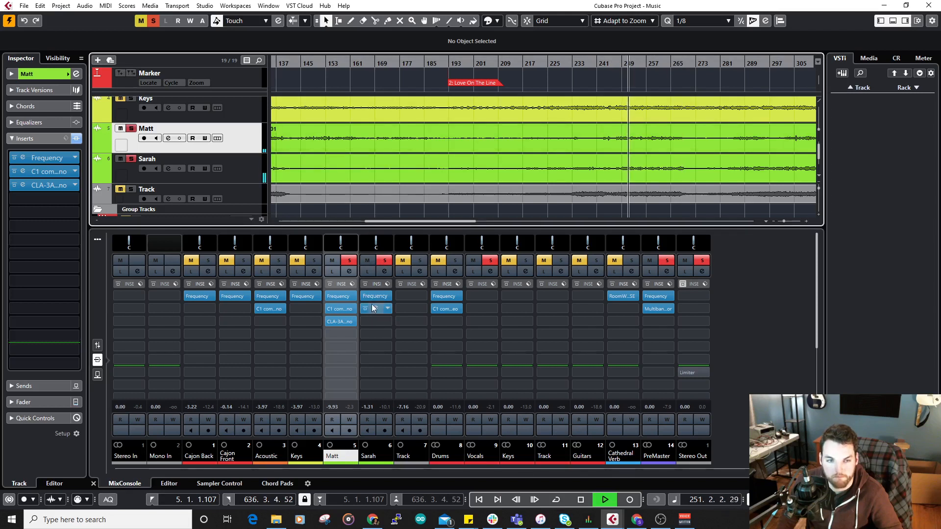
left_click(372, 309)
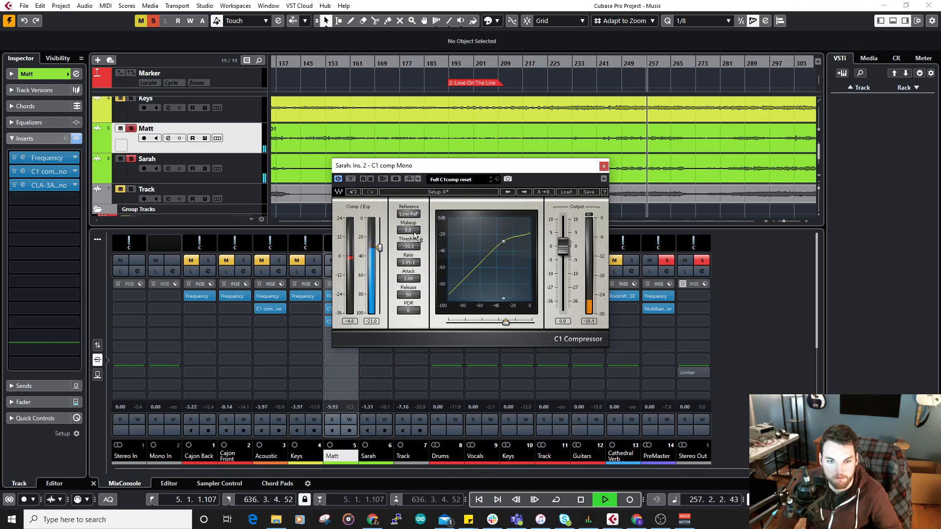
left_click(603, 166)
left_click_drag(345, 322, 378, 321)
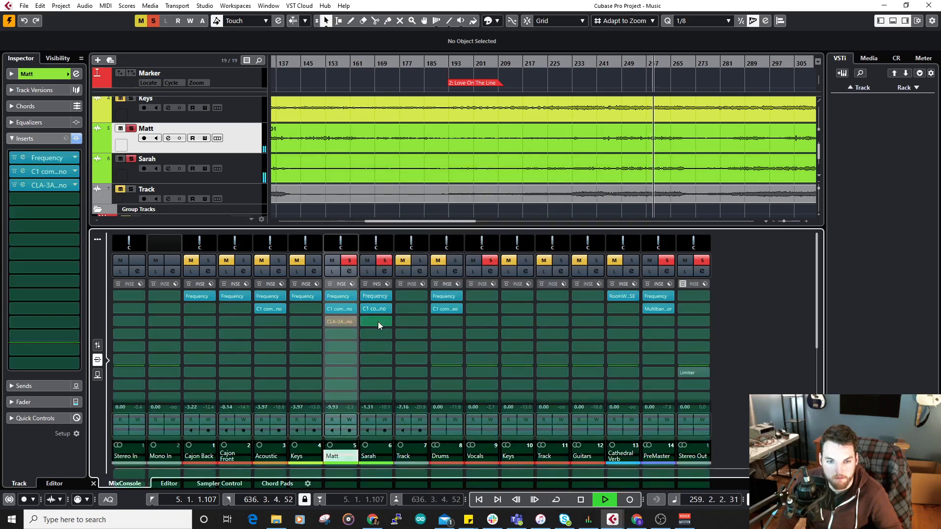
Step: Turn off solo on channels 5 and 6 and bring the mixer faders back into view
left_click(130, 158)
left_click(131, 129)
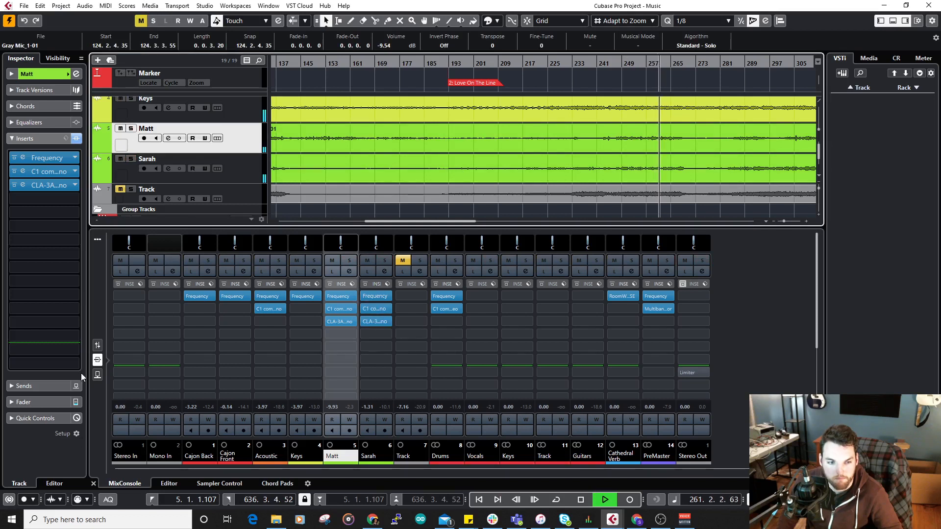
left_click(97, 375)
left_click(98, 345)
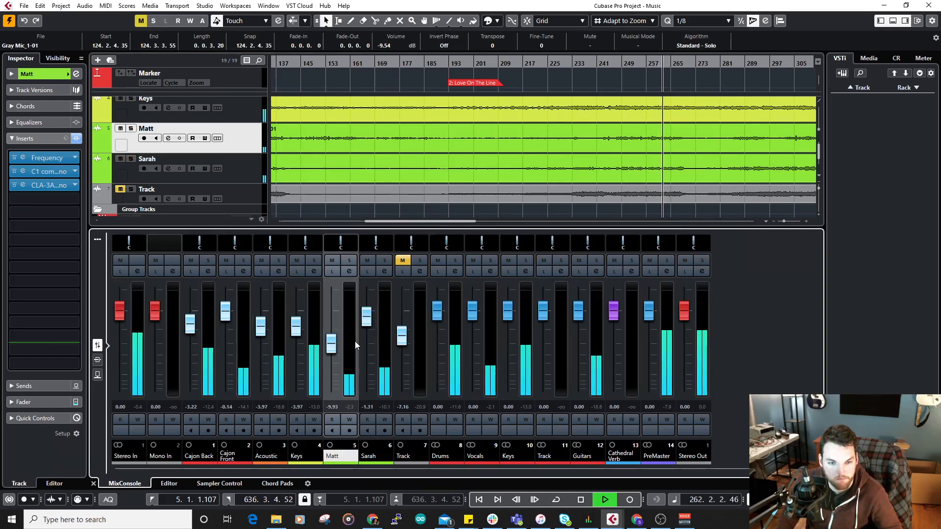
Step: Set channel 6's fader to -0.98 dB and the Cajon Back fader to -3.37 dB
left_click_drag(368, 327, 367, 326)
left_click(195, 293)
scroll(195, 298, "down", 8)
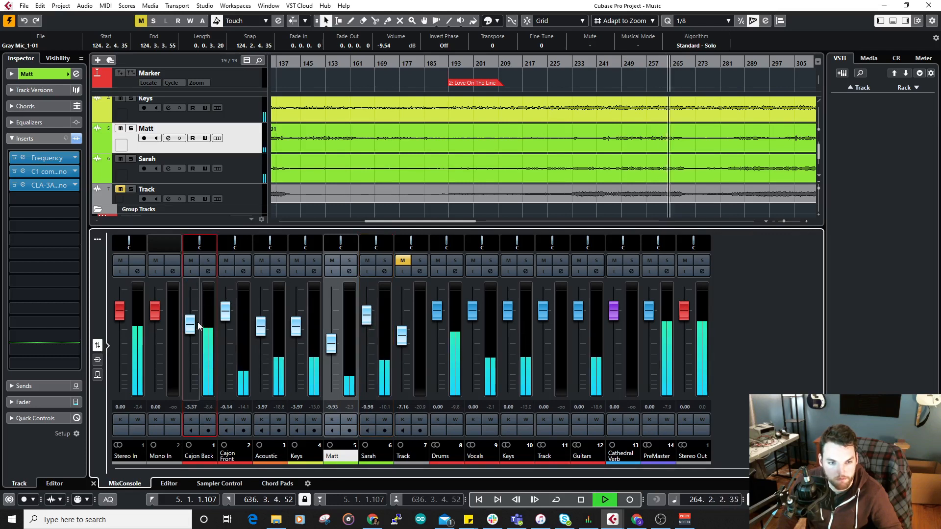
Step: Lower channels 1 to 6 together until Cajon Back is at -9.21 dB, and set channel 6 alone to -0.65 dB
left_click(208, 304)
left_click(382, 289, "shift")
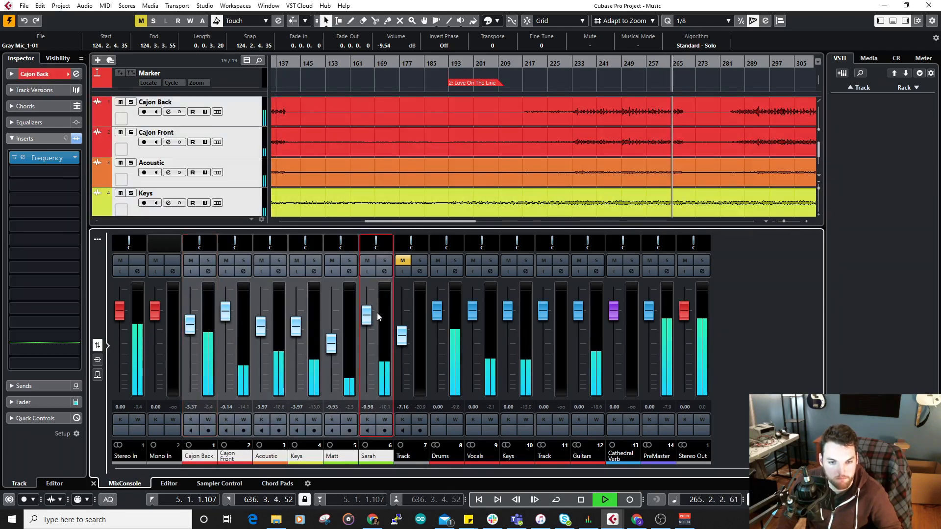
mouse_move(366, 318)
left_mouse_down()
mouse_move(367, 338)
mouse_move(373, 317)
left_mouse_up()
left_click(365, 338)
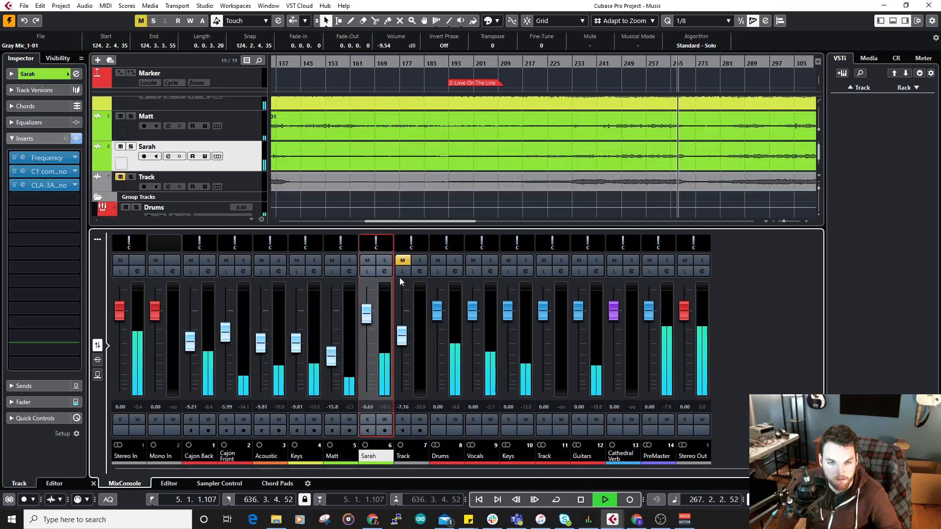
Step: Stop playback, raise the volume of channel 6's audio clip to 6.02 dB, and resume playing
scroll(661, 129, "down", 5)
left_click(525, 158)
key("space")
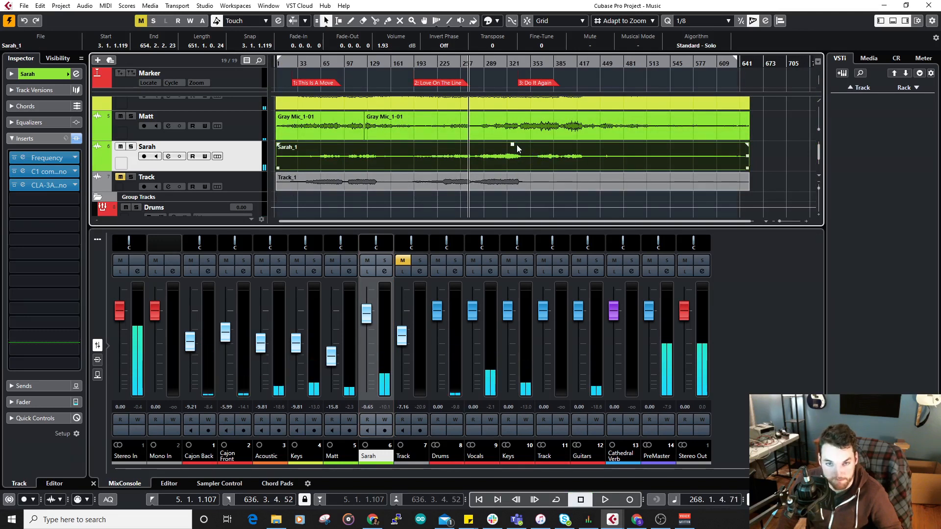
left_click_drag(513, 145, 519, 122)
key("space")
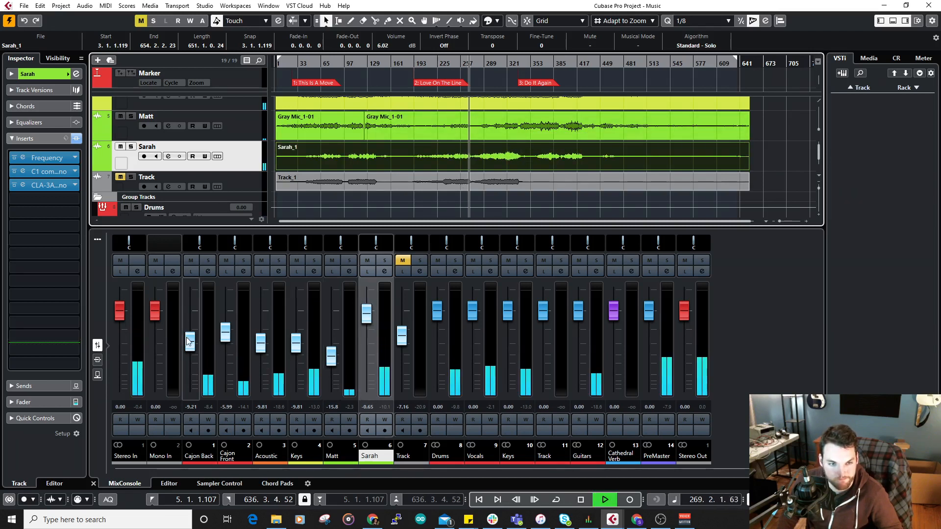
Step: While playing from shortly before the third marker, set the faders to -4.12 dB on channel 6, -8.48 dB on Acoustic and -7.63 dB on channel 5
left_click_drag(496, 64, 504, 96)
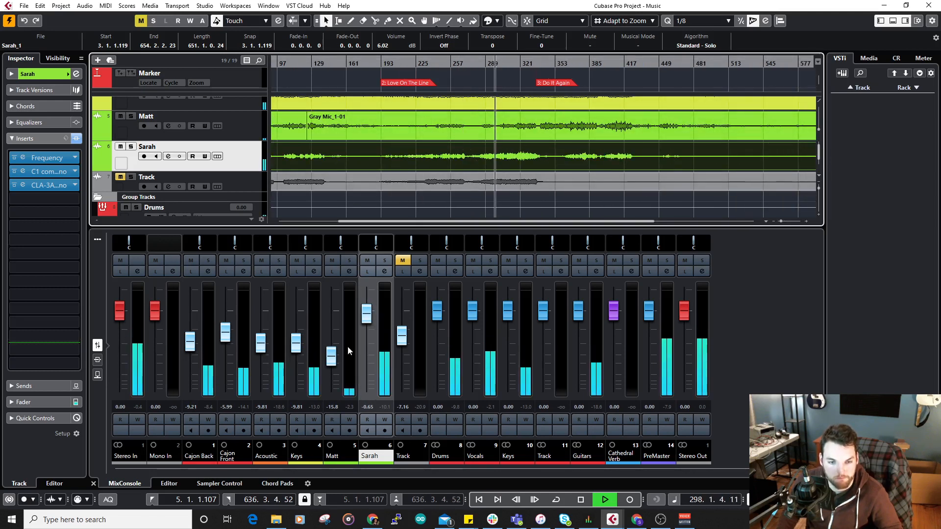
left_click_drag(366, 316, 366, 327)
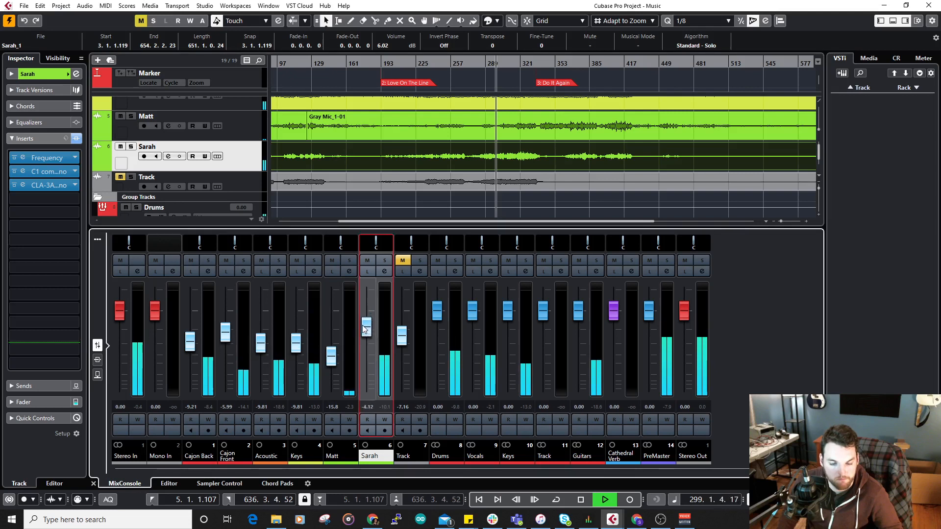
left_click_drag(263, 339, 262, 338)
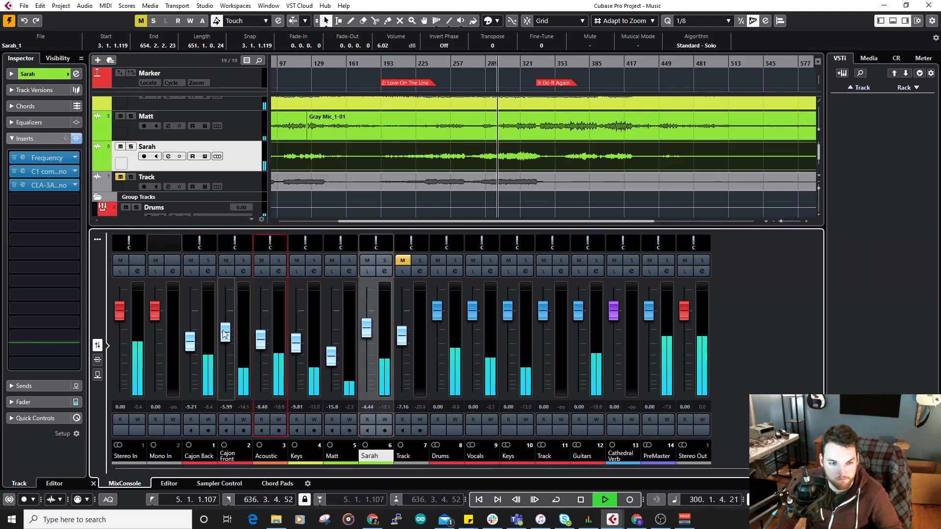
left_click_drag(334, 348, 366, 327)
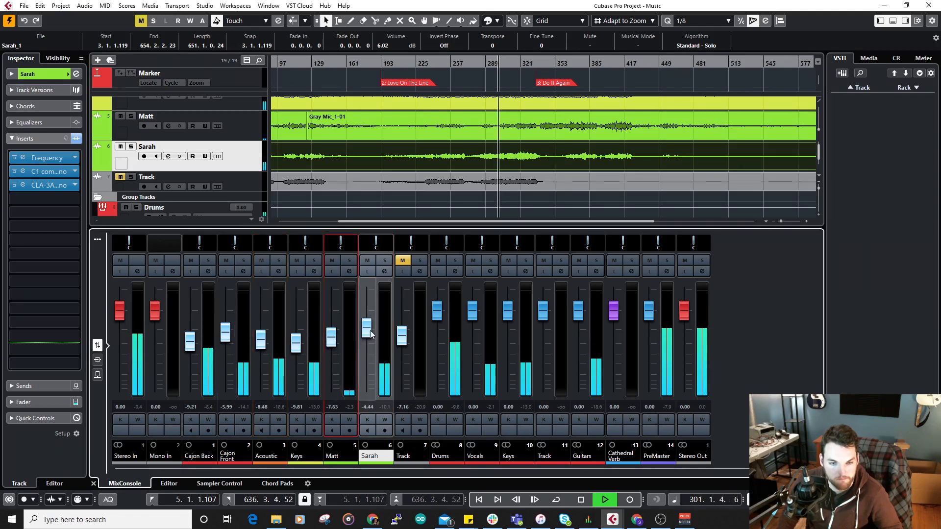
Step: Raise the Keys fader to -5.49 dB and the Acoustic fader to -6.05 dB, and show the channel inserts again
left_click(97, 360)
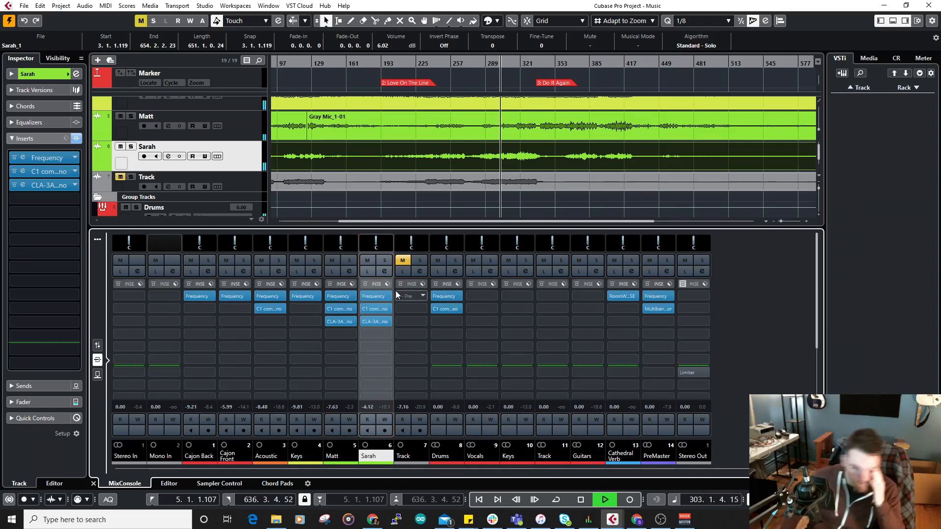
left_click(97, 345)
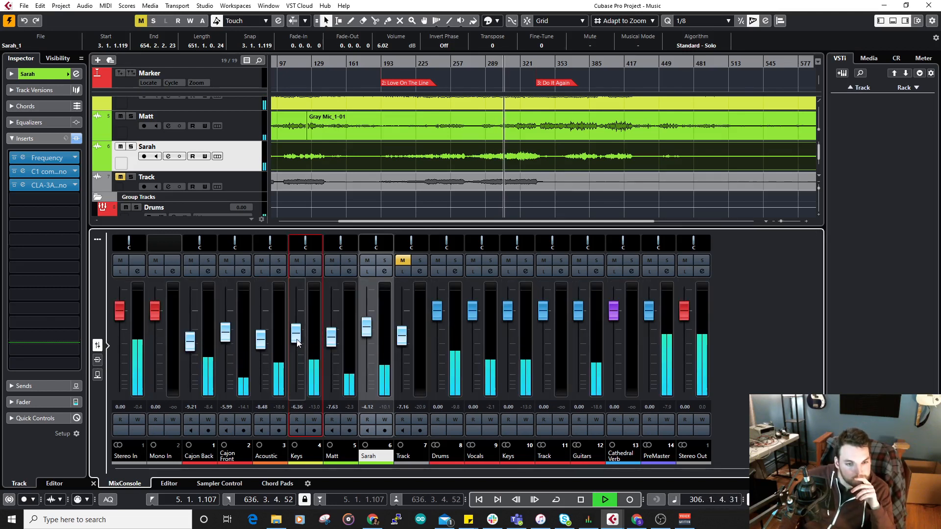
left_click_drag(274, 345, 269, 338)
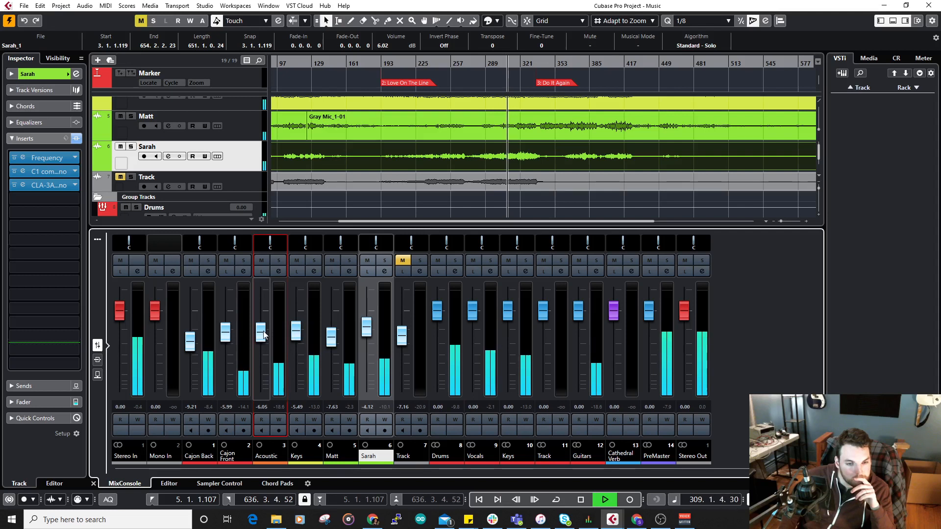
left_click(97, 359)
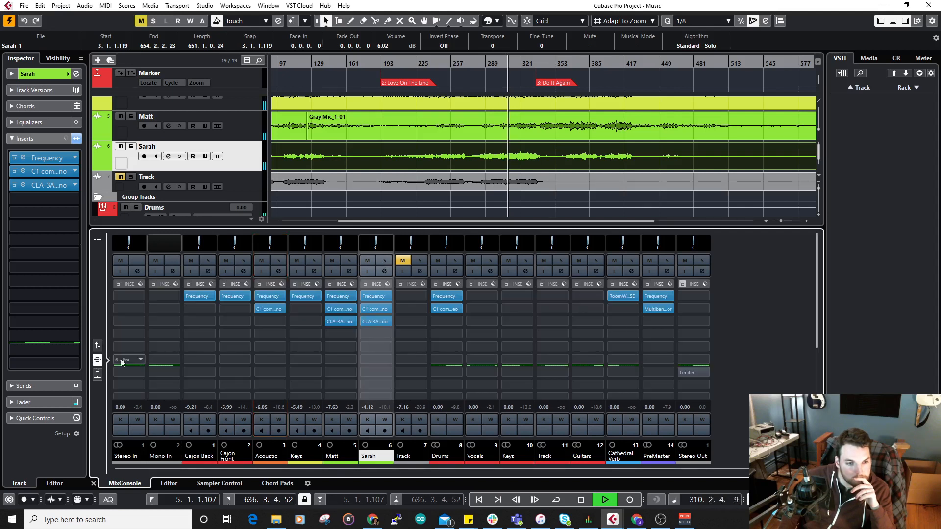
Step: In channel 6's Frequency equalizer, set the band 3 gain to 0.0 dB and the band 4 gain to -1.9 dB, and close it
left_click(375, 295)
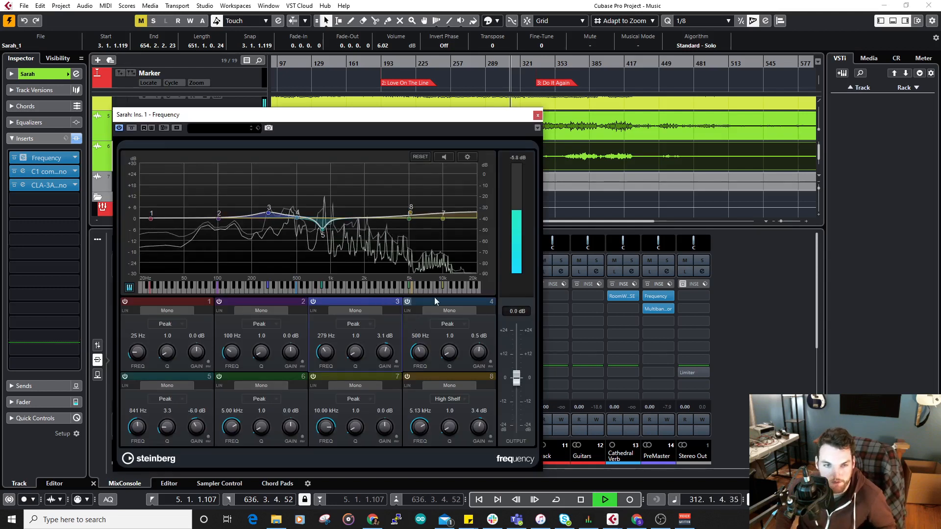
key("alt+Tab")
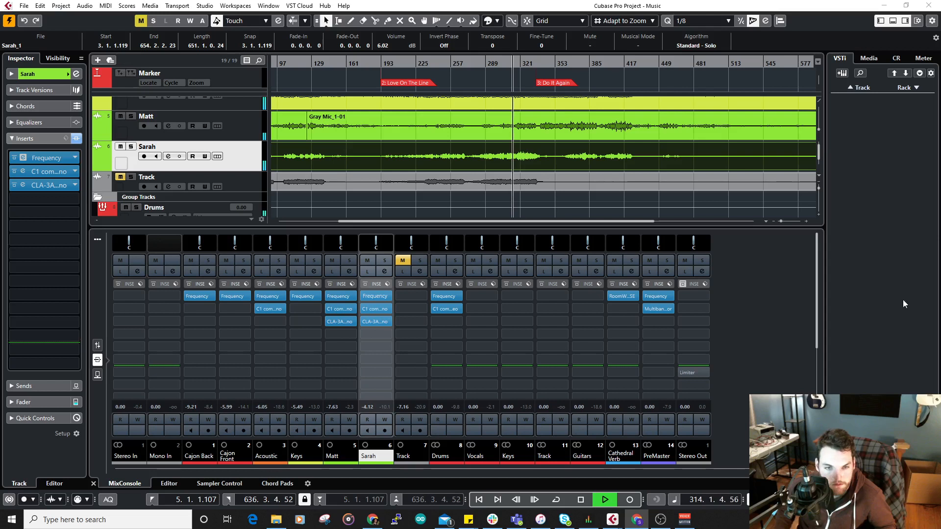
left_click(722, 343)
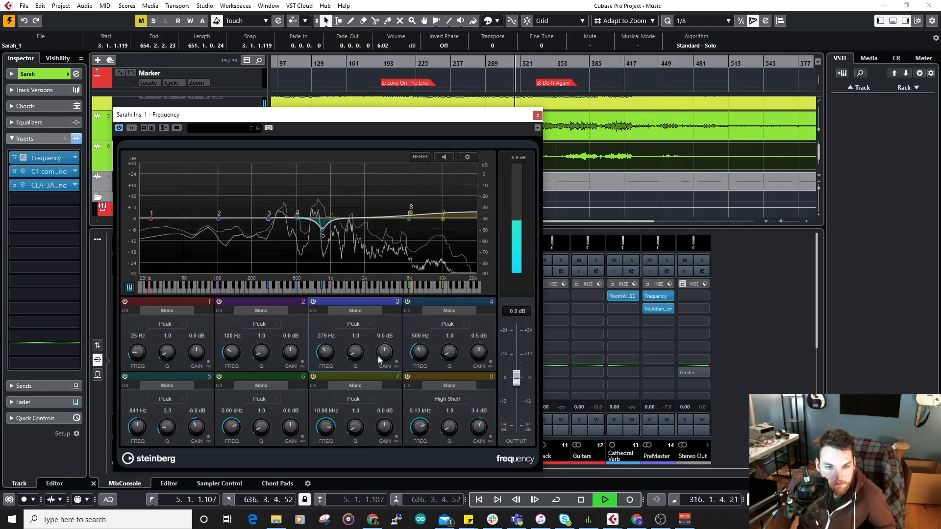
mouse_move(479, 351)
left_mouse_down()
mouse_move(481, 322)
mouse_move(484, 360)
left_mouse_up()
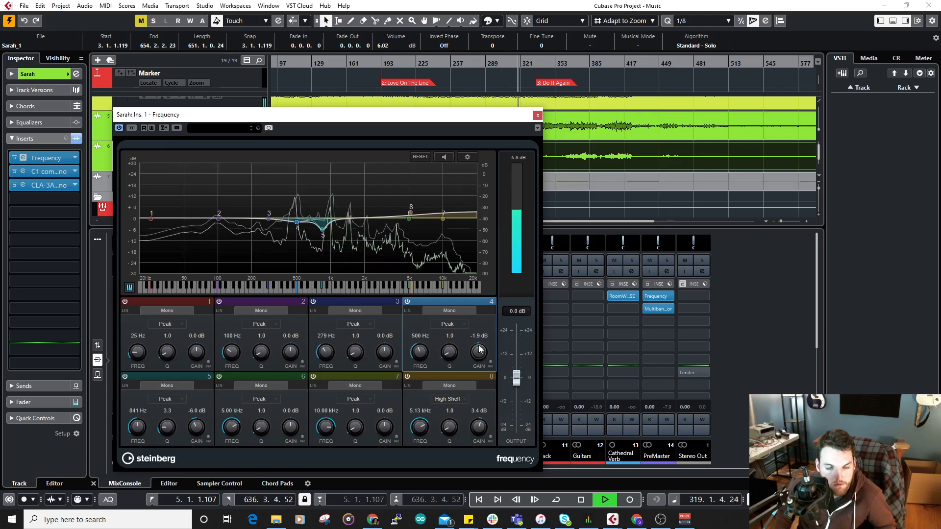
left_click(538, 116)
Step: Restart playback from about bar 311 with the Acoustic track soloed, and enlarge that track's height
scroll(520, 149, "up", 3)
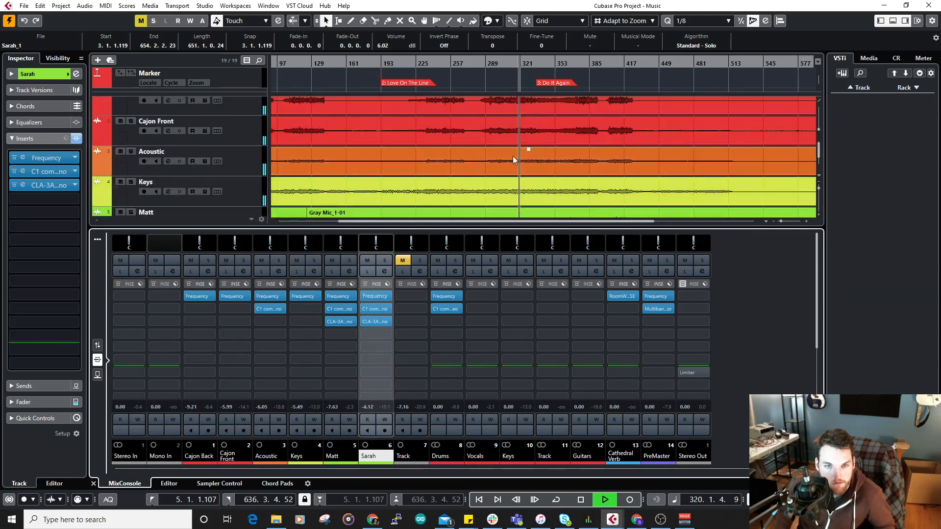
key("space")
scroll(515, 165, "up", 5)
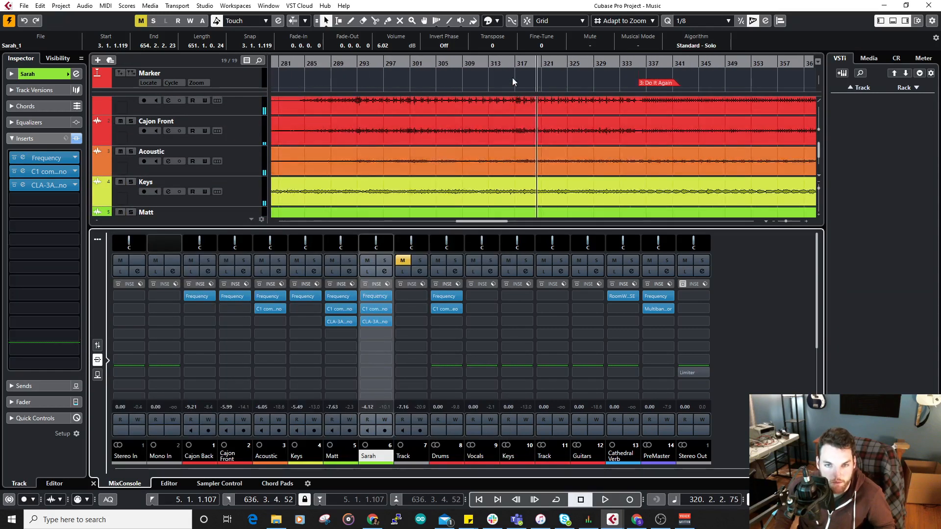
left_click(479, 64)
key("space")
left_click(131, 152)
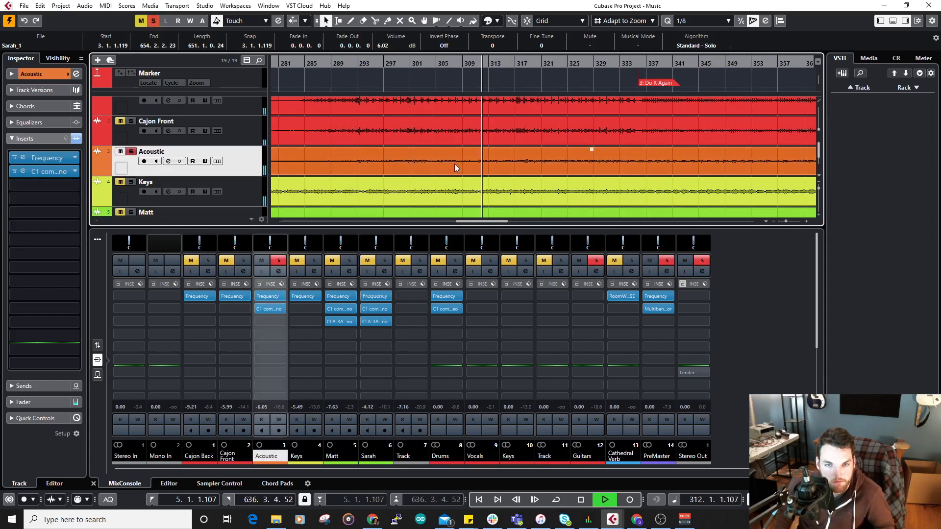
left_click_drag(254, 174, 249, 218)
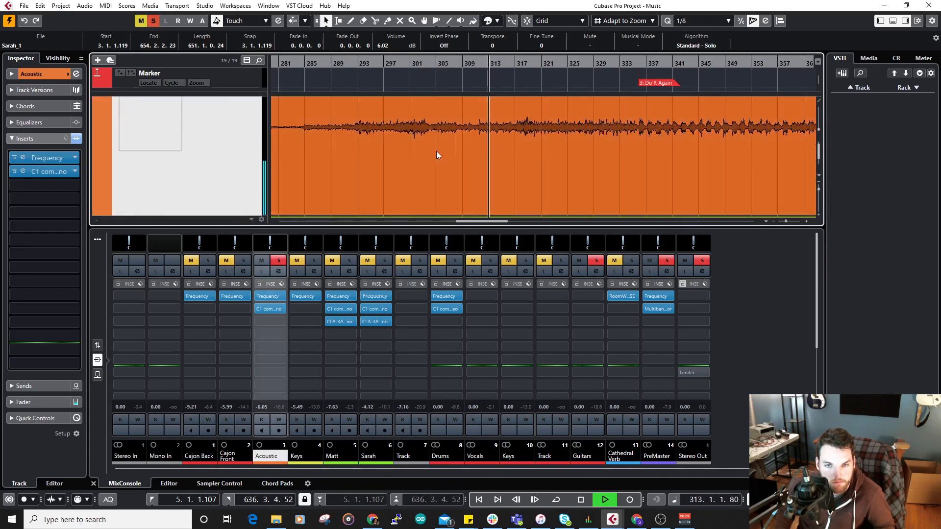
Step: Skip ahead to about bar 316 and split the Acoustic clip at 318.2.1, just before the louder strums, and continue playback
left_click(512, 68)
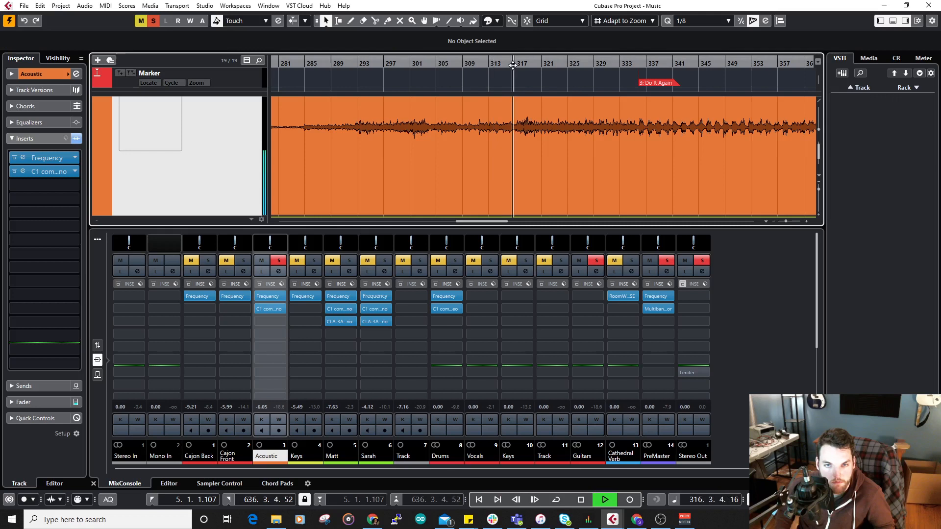
scroll(540, 138, "up", 2)
scroll(510, 145, "up", 3)
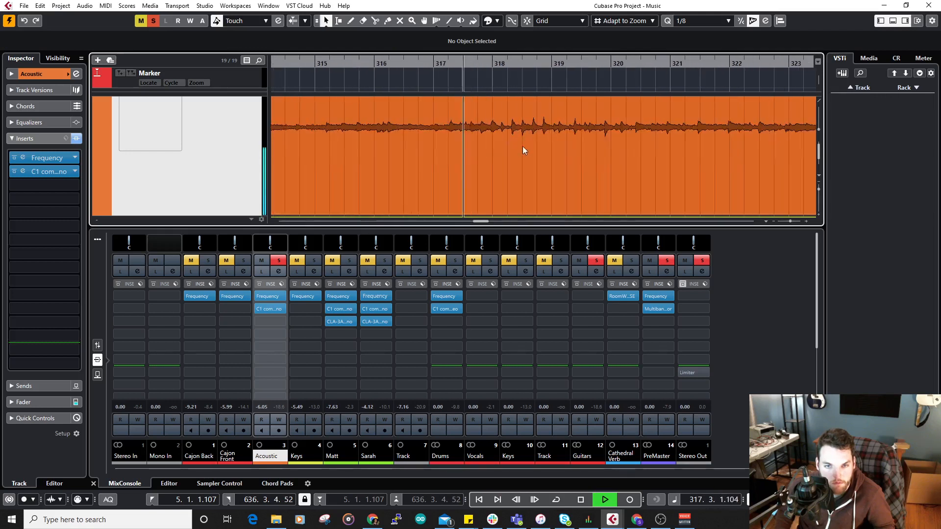
right_click(523, 146)
left_click(573, 147)
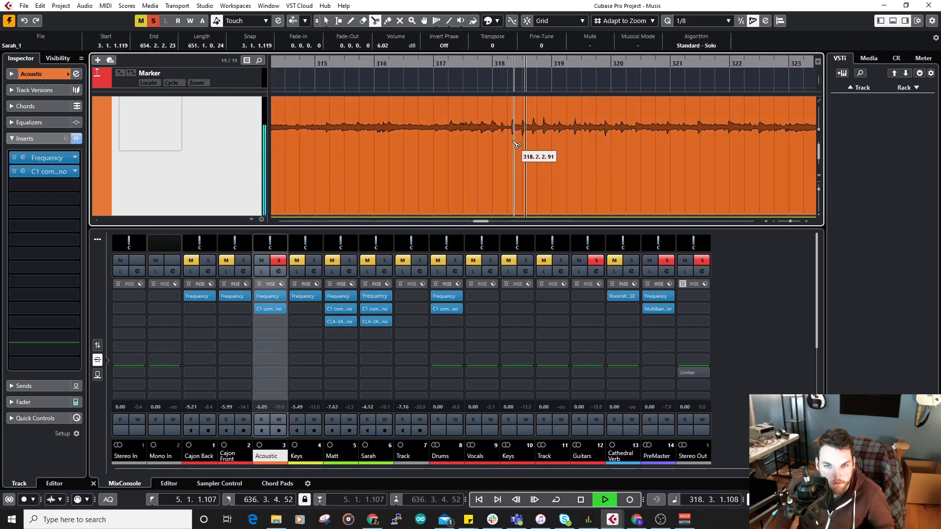
key("space")
left_click(513, 135)
key("space")
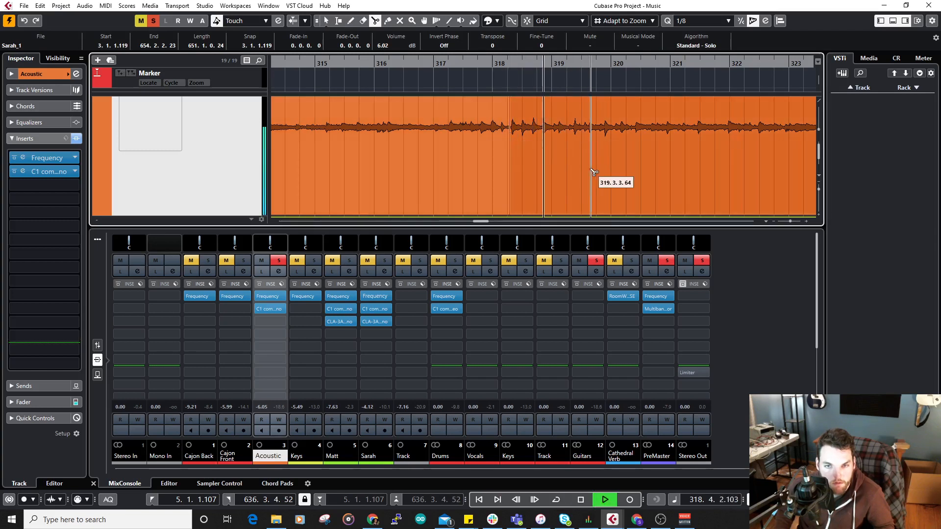
Step: Stop playback, split the Acoustic clip again at about 320.2.3, and select the slice between the two cuts
scroll(583, 165, "down", 3)
scroll(544, 157, "up", 2)
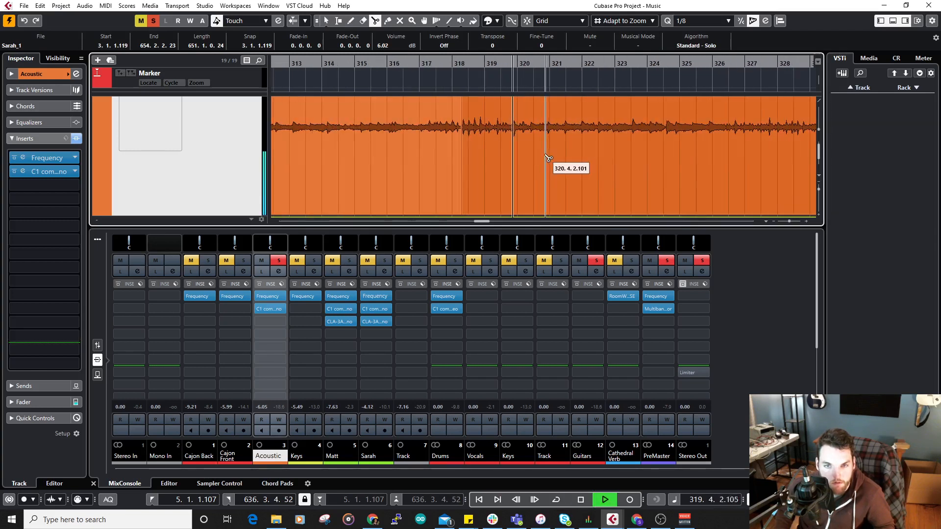
key("space")
scroll(544, 156, "up", 4)
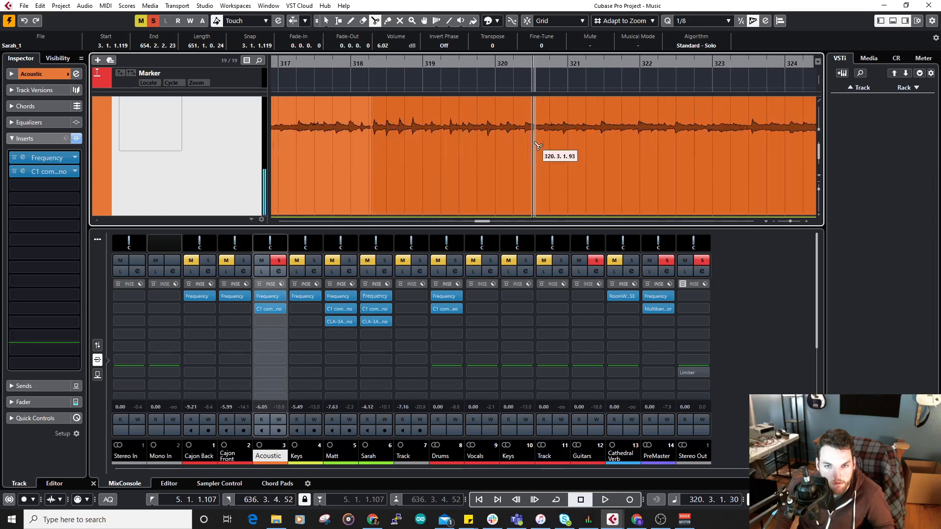
key("1")
left_click(465, 144)
scroll(600, 150, "down", 3)
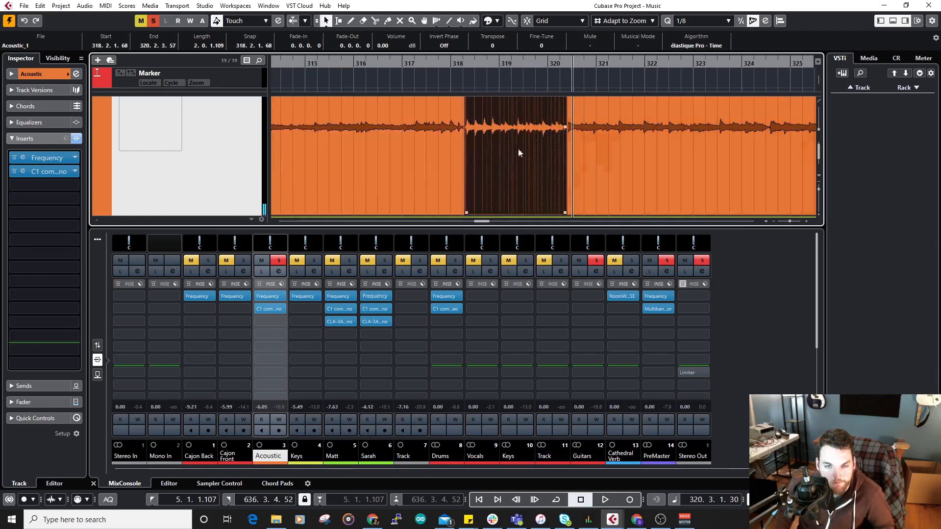
Step: Lower the selected Acoustic slice's volume to -1.97 dB, turn off the track's solo, and reduce the slice to -3.09 dB during playback
scroll(553, 152, "up", 2)
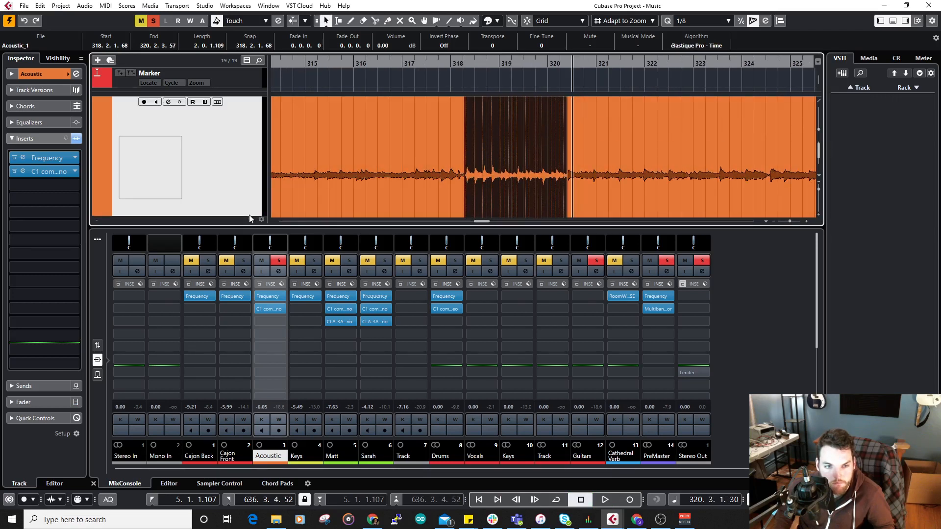
scroll(250, 176, "up", 2)
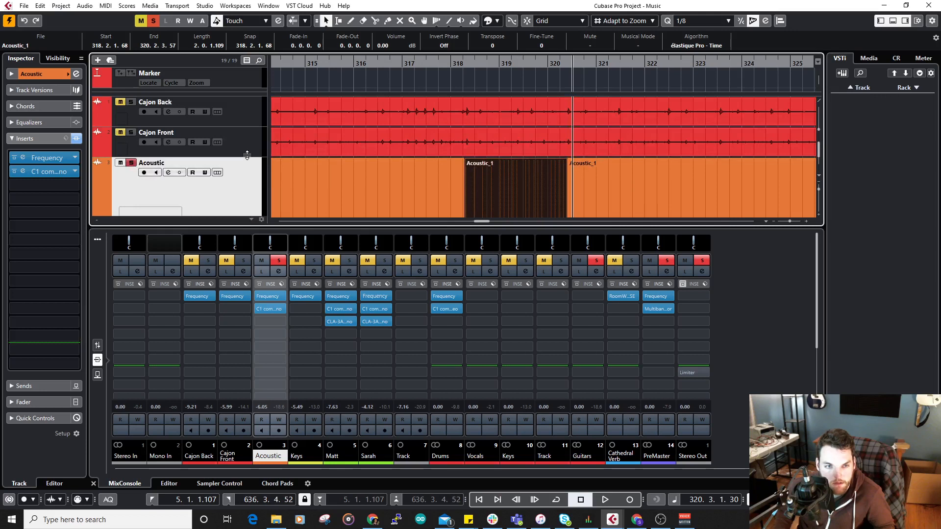
mouse_move(247, 155)
left_mouse_down()
mouse_move(249, 186)
mouse_move(251, 165)
left_mouse_up()
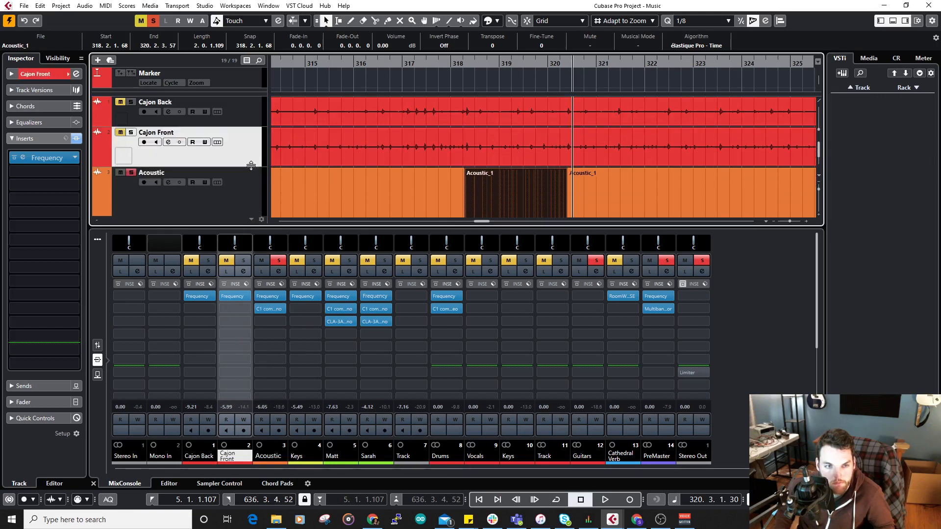
left_click(252, 169)
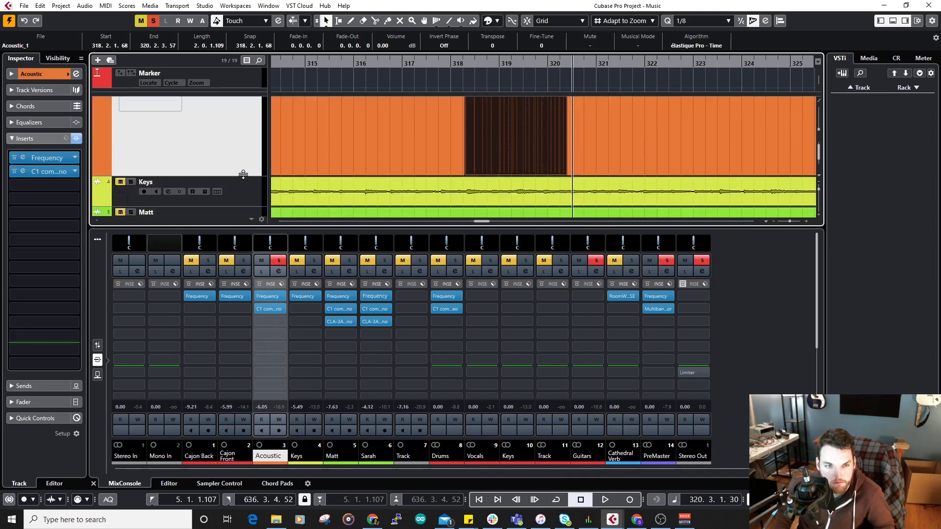
scroll(243, 161, "down", 3)
scroll(504, 147, "up", 5)
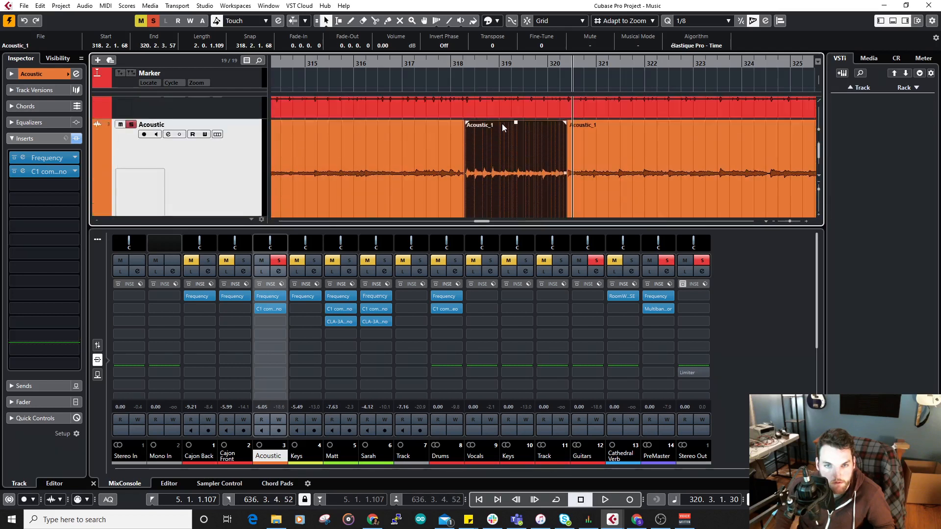
left_click_drag(516, 122, 516, 141)
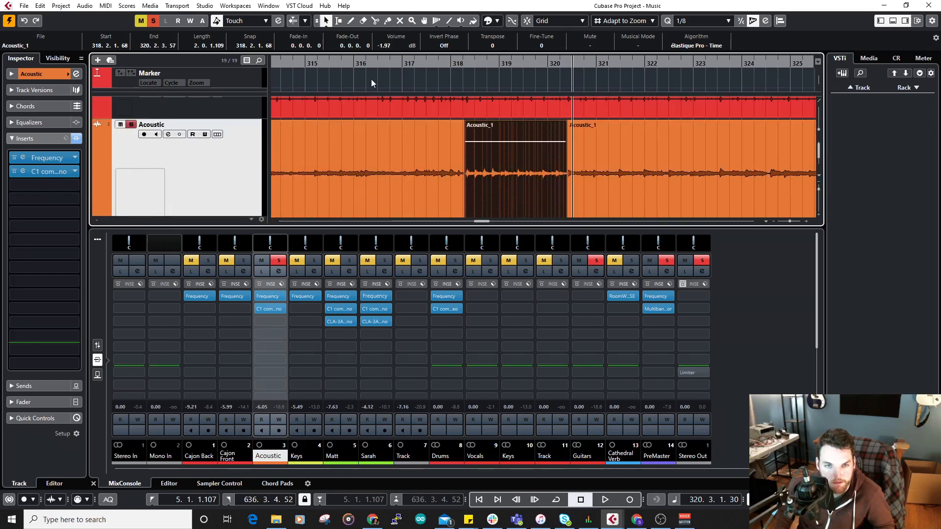
left_click(131, 125)
key("space")
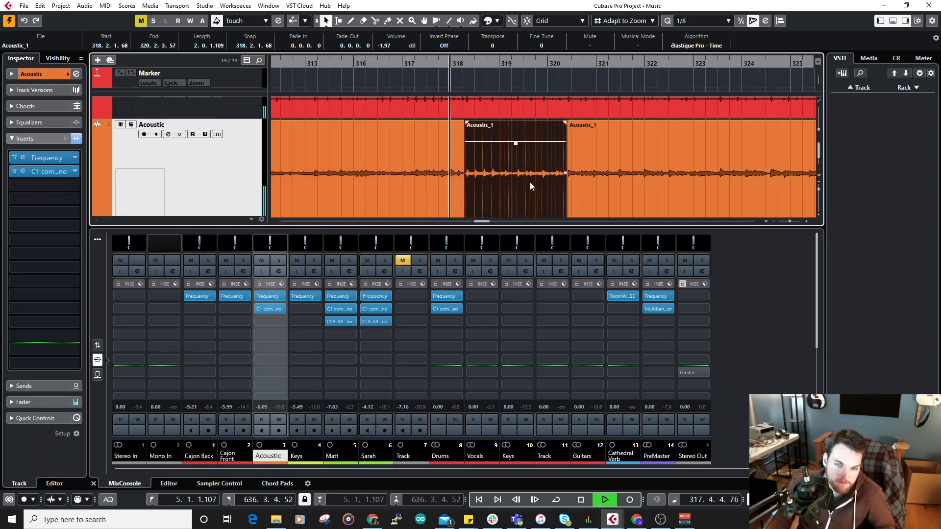
left_click_drag(525, 142, 531, 154)
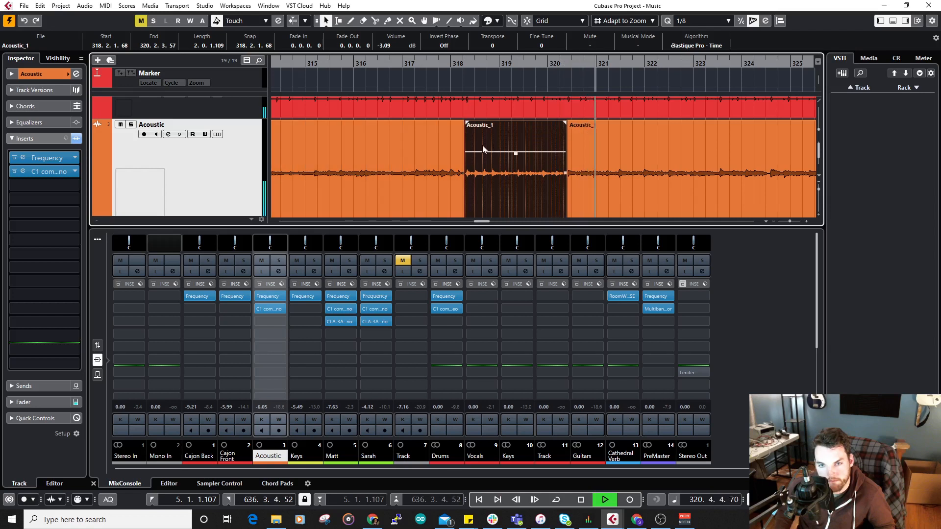
Step: Raise channel 6's fader to -0.98 dB, reduce the Acoustic track's height, and fine-tune the fader to -1.78 dB
scroll(372, 126, "down", 5)
scroll(373, 126, "down", 2)
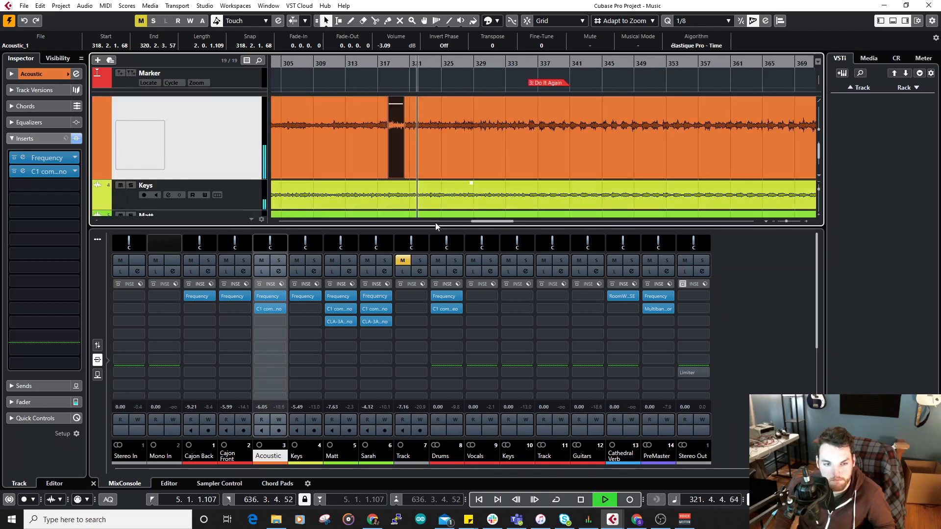
scroll(472, 152, "up", 1)
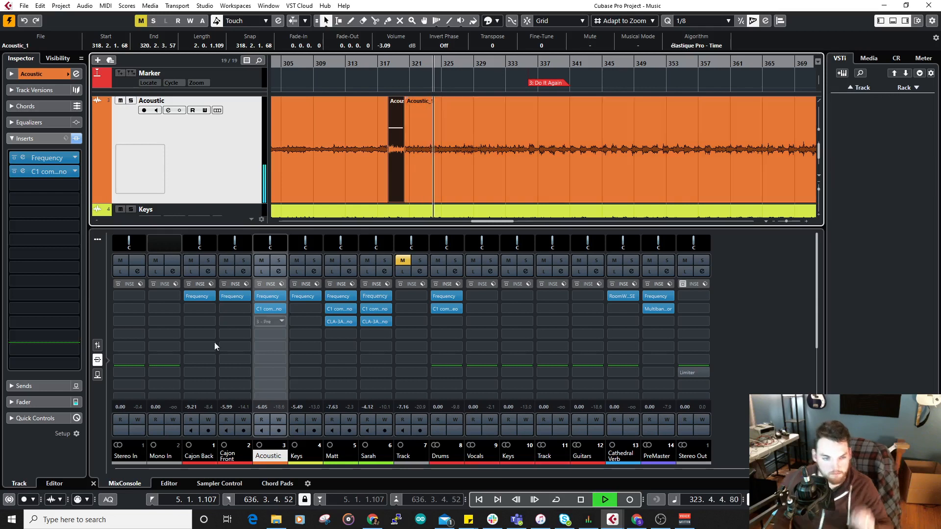
left_click(98, 345)
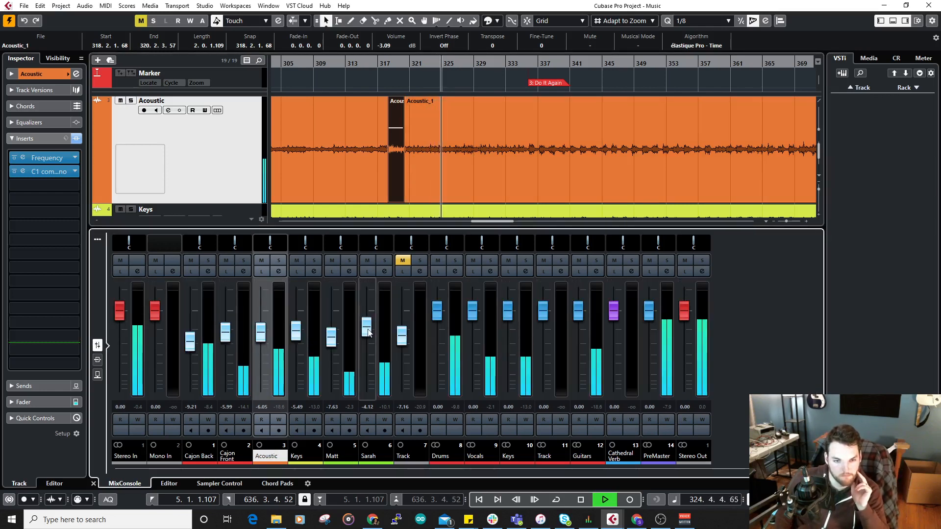
left_click_drag(369, 331, 369, 319)
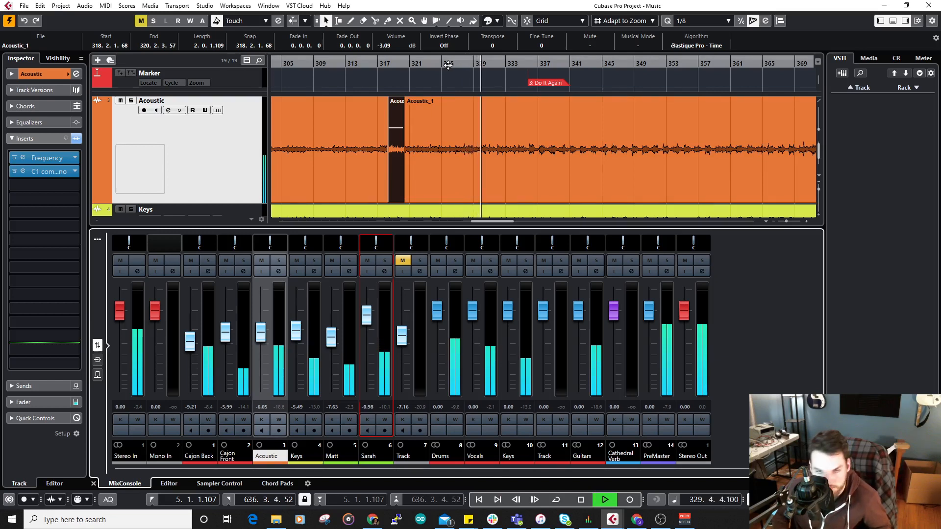
left_click_drag(238, 203, 246, 128)
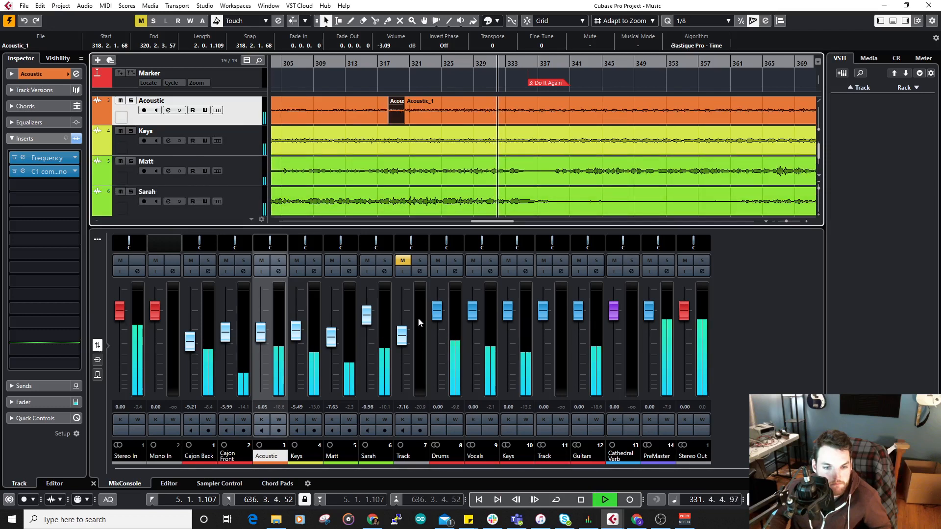
left_click_drag(369, 325, 369, 329)
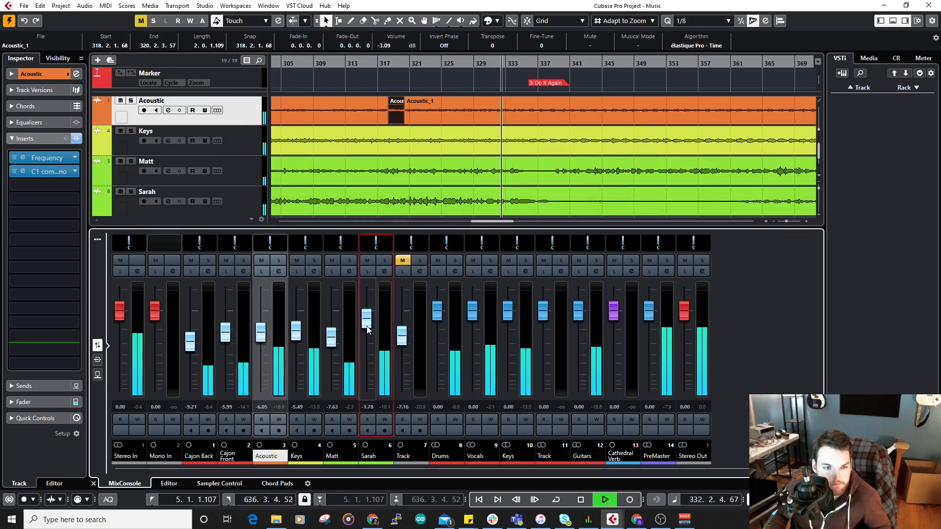
Step: Show the channel inserts and set the threshold of channel 6's C1 compressor to -29.8
left_click(98, 360)
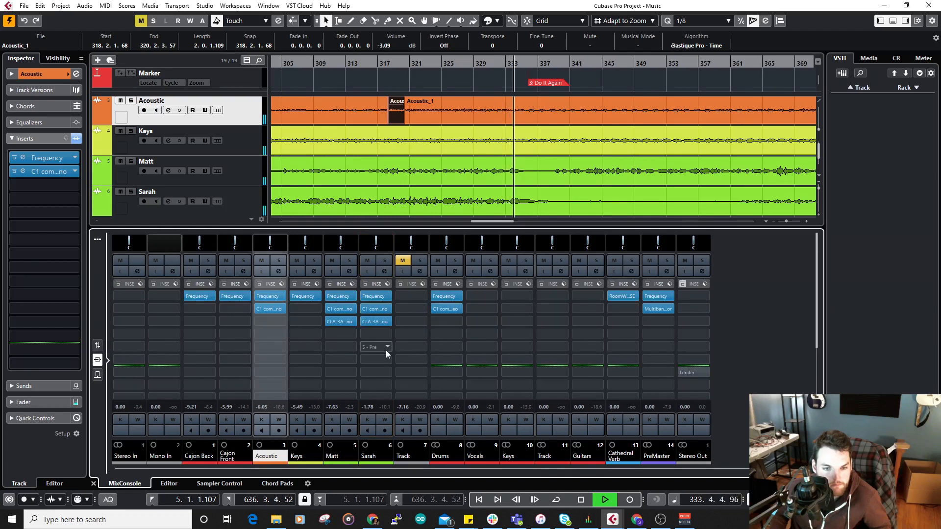
left_click(375, 309)
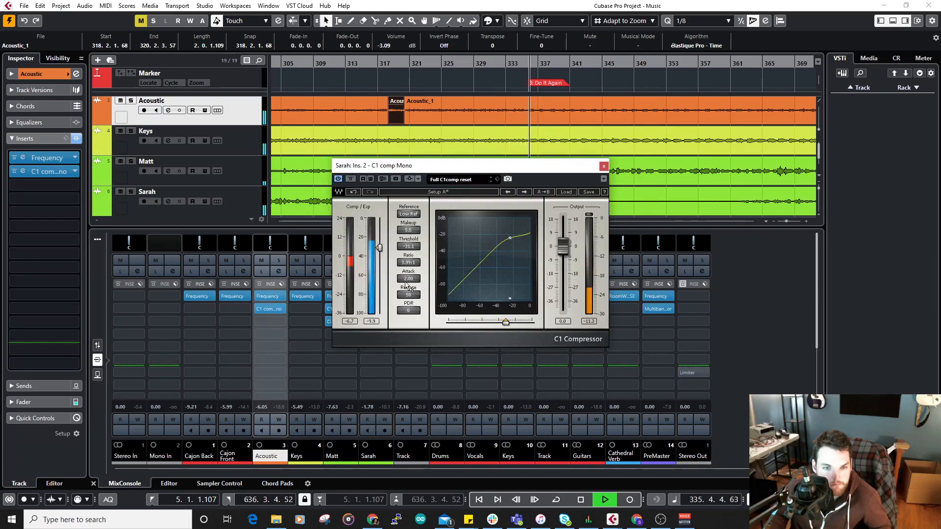
left_click_drag(380, 247, 379, 246)
Step: Stop playback and move the playback position back to about bar 296
left_click_drag(395, 93, 398, 105)
scroll(583, 133, "left", 4)
scroll(583, 133, "down", 2)
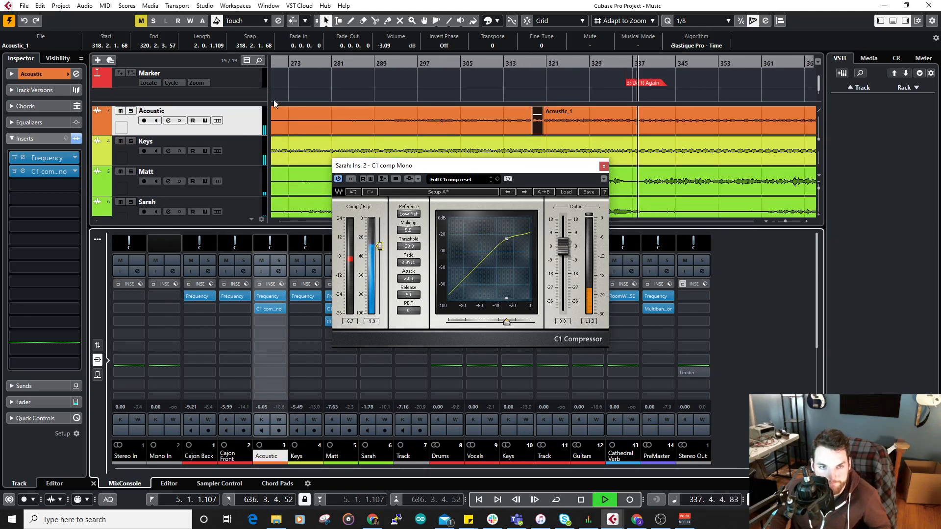
key("space")
left_click(232, 95)
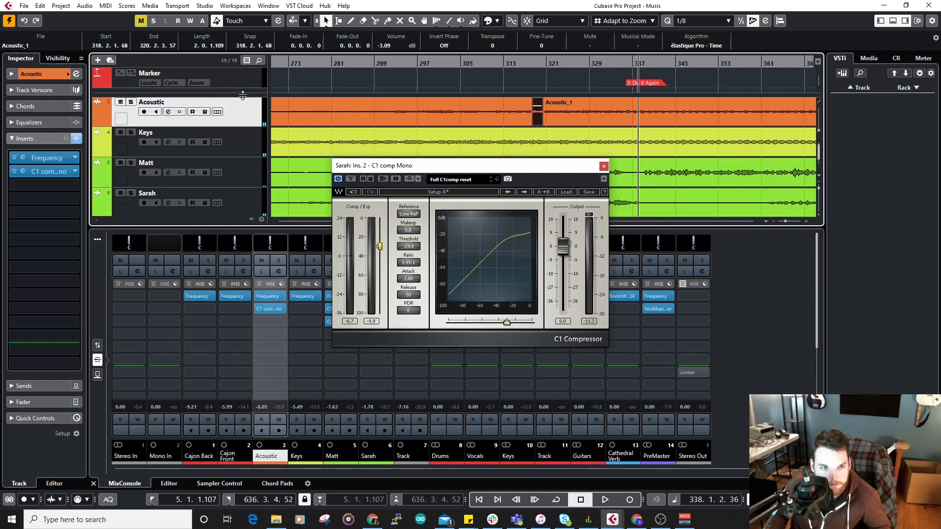
scroll(495, 96, "up", 3)
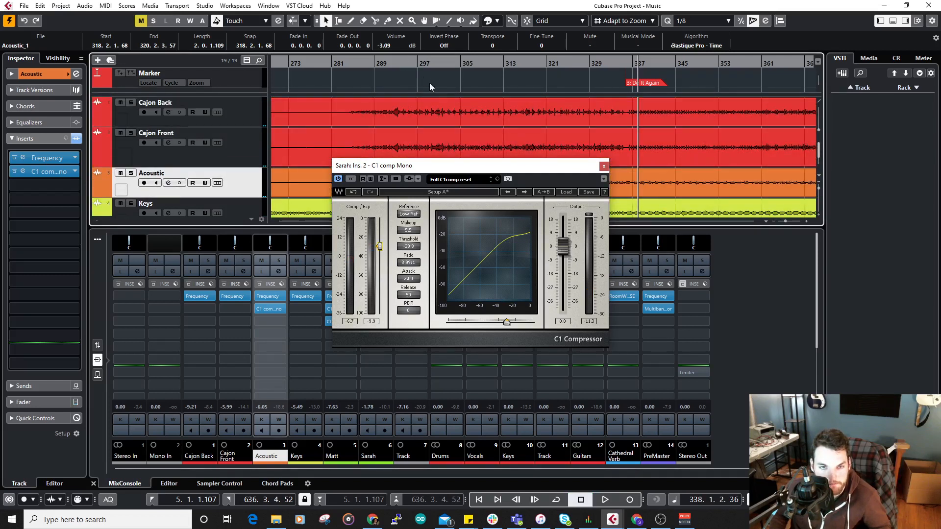
left_click(414, 63)
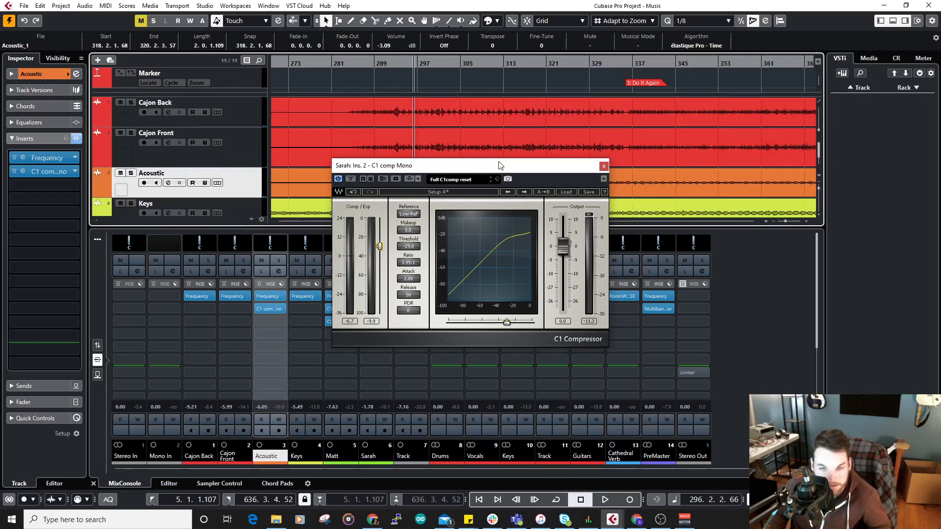
Step: Play the mix from about bar 296, solo the Acoustic track, and close channel 6's C1 compressor window
scroll(488, 129, "down", 3)
key("space")
scroll(471, 120, "up", 1)
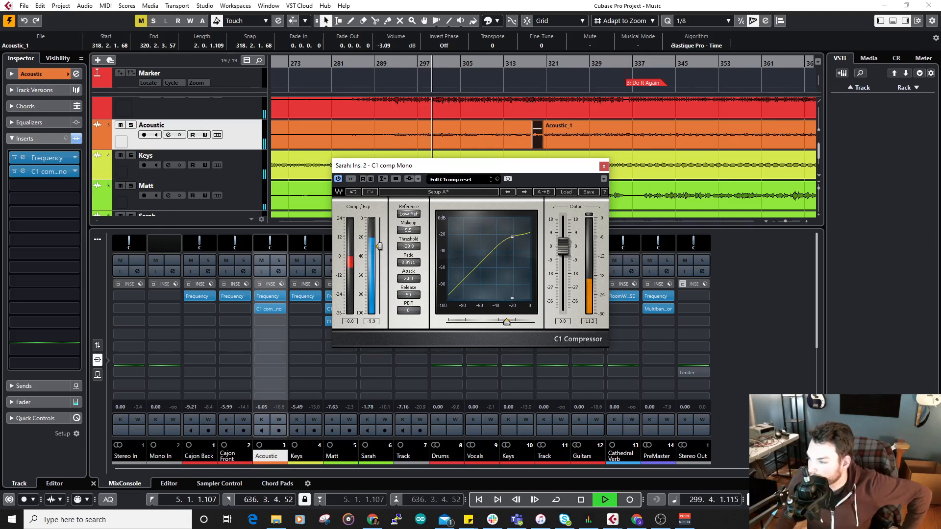
key("alt+Tab")
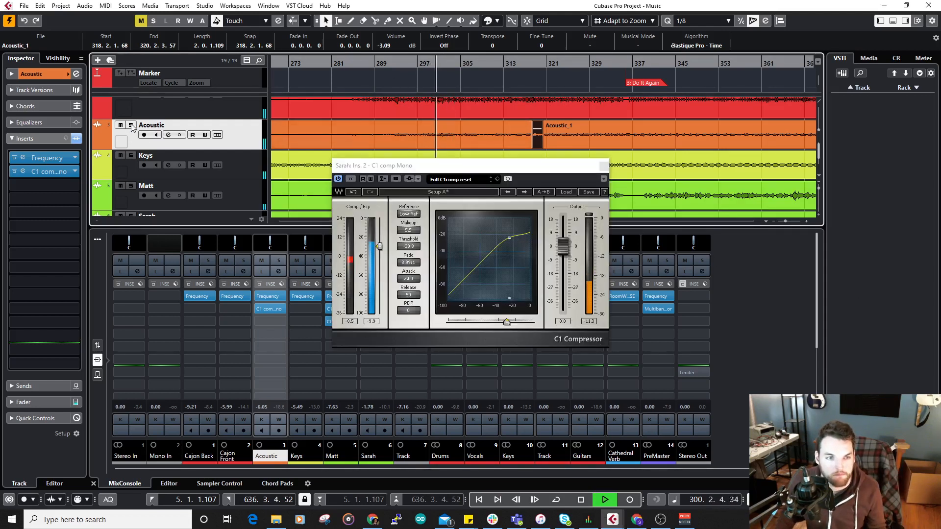
left_click(131, 127)
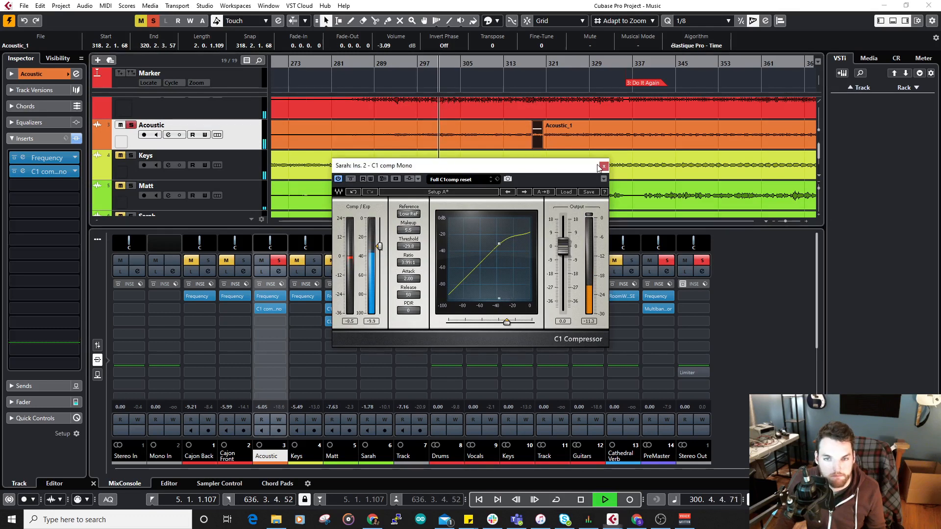
key("alt+Tab")
scroll(439, 144, "up", 10)
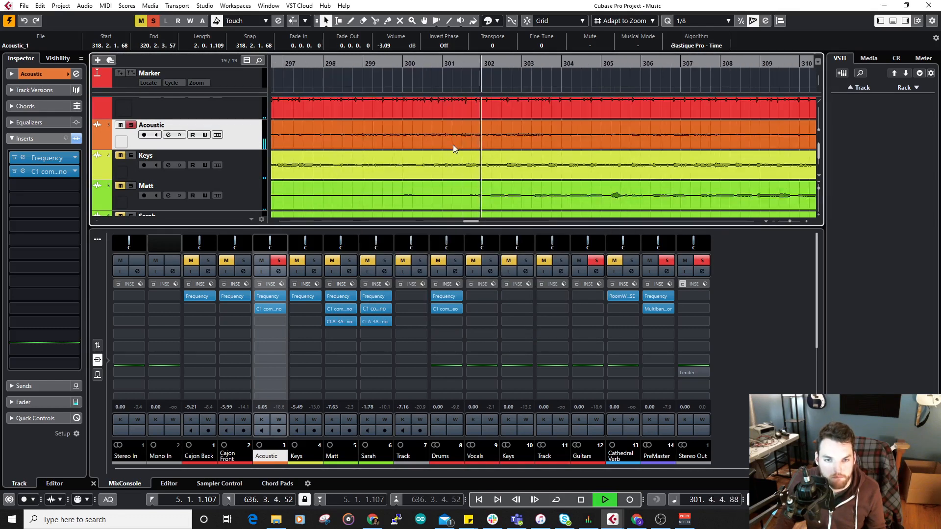
Step: Listen to the soloed Acoustic track around bar 301 and closely examine its waveform for the spot that needs taming
left_click_drag(457, 62, 516, 132)
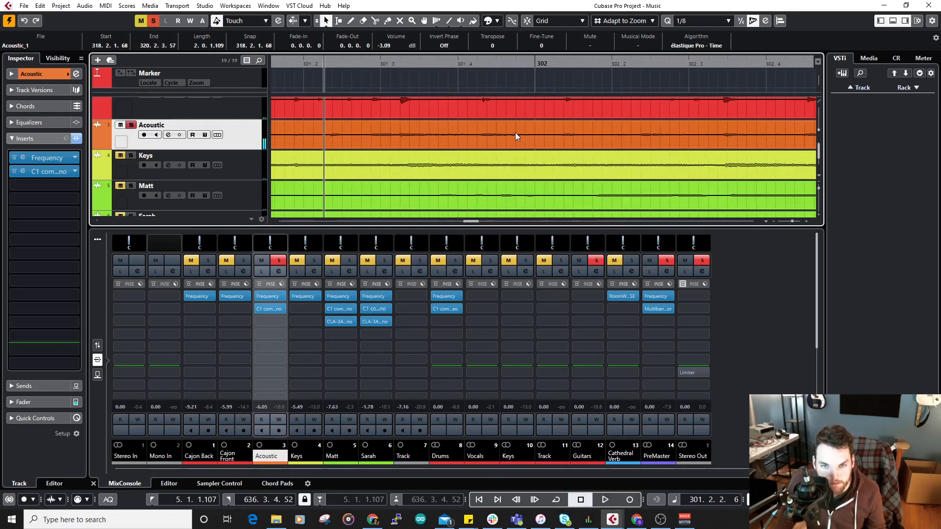
scroll(399, 139, "up", 1)
key("space")
scroll(461, 138, "left", 5)
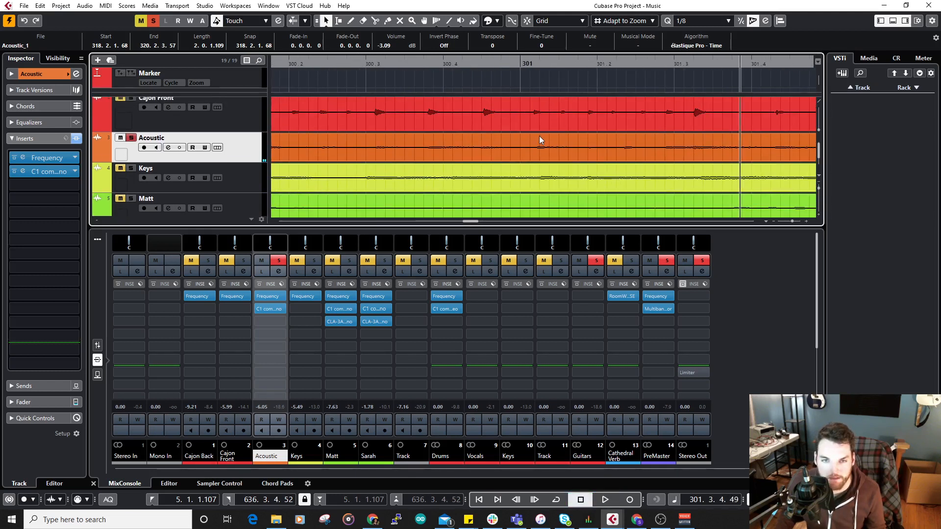
left_click(370, 65)
key("space")
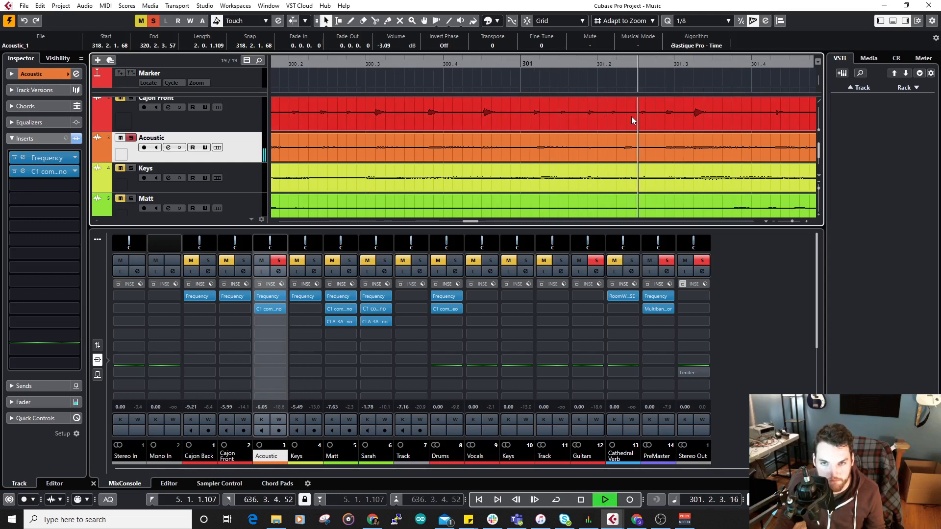
key("space")
scroll(639, 152, "up", 3)
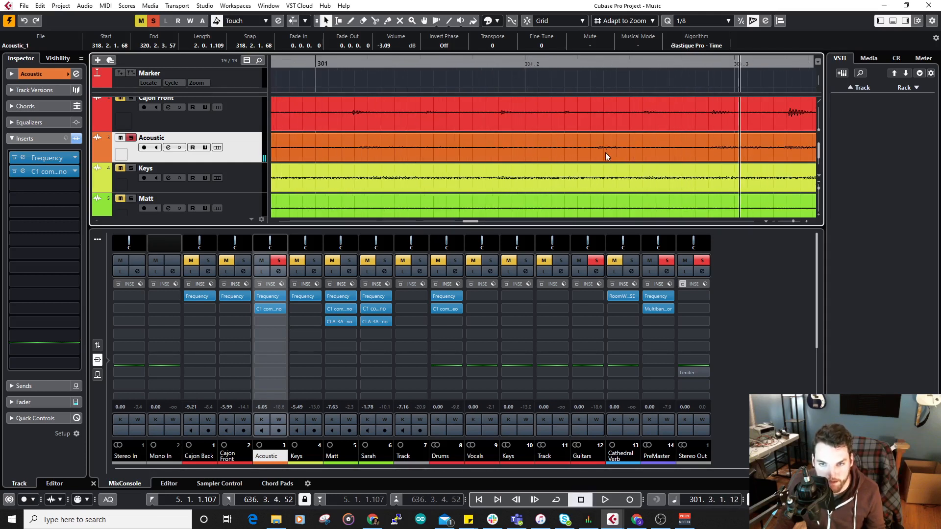
scroll(605, 153, "down", 1)
scroll(605, 153, "down", 3)
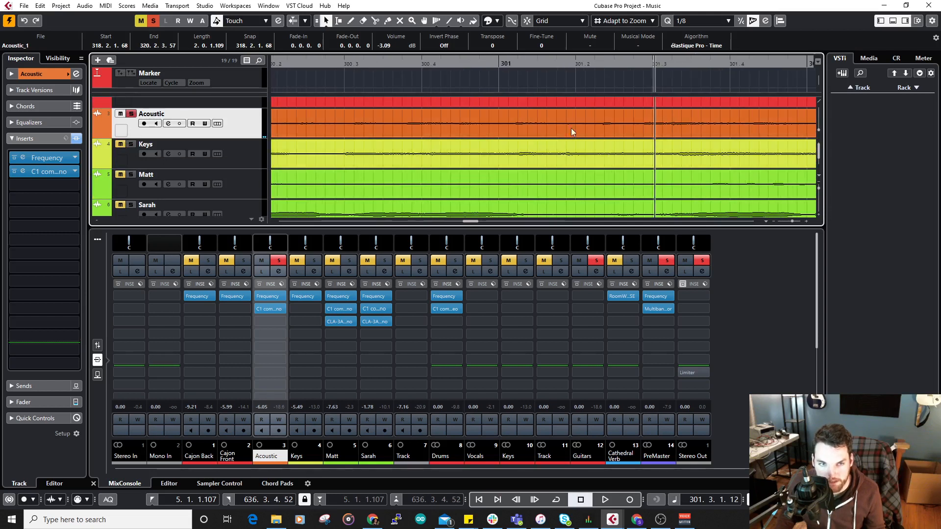
Step: Split the Acoustic clip at 301.2.2.38 and 301.2.2.114 to isolate a very short slice
key("3")
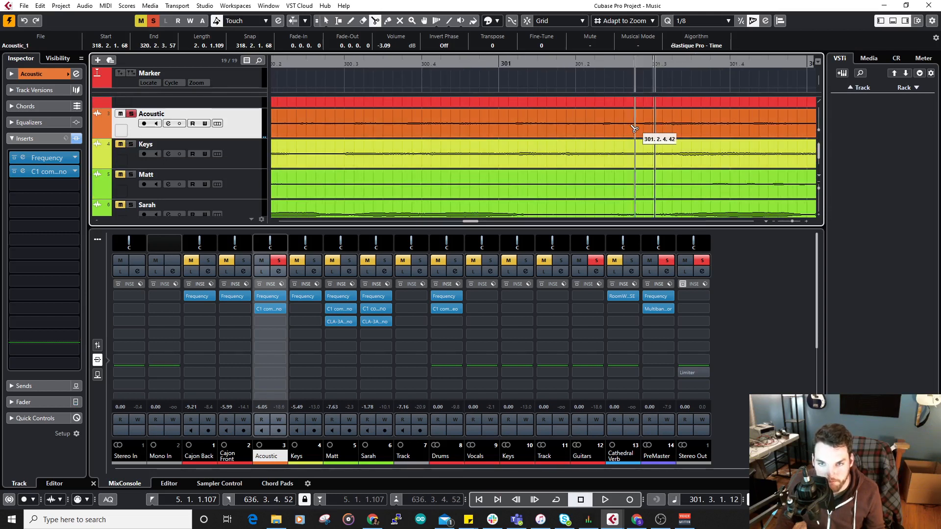
left_click(602, 129)
left_click(614, 129)
key("1")
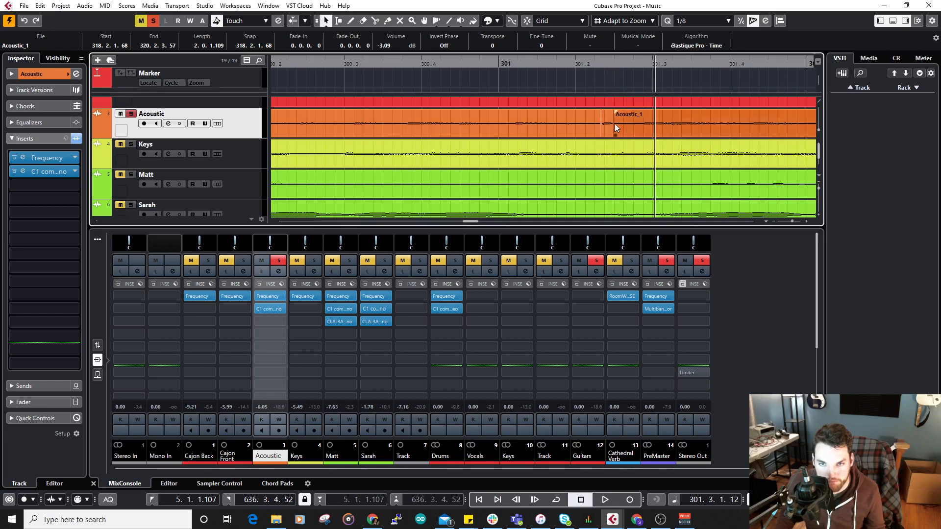
Step: Lower the short Acoustic slice's volume to -5.01 dB, audition it, reduce it further to -10.01 dB, and play it back
left_click(609, 123)
scroll(609, 123, "up", 2)
left_click_drag(606, 114, 607, 121)
key("space")
scroll(649, 128, "down", 3)
key("space")
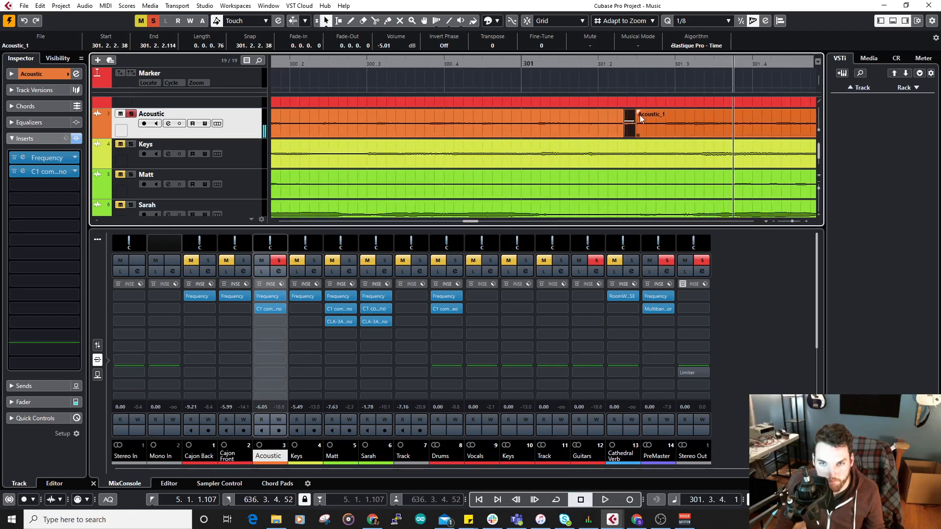
scroll(634, 128, "up", 3)
left_click_drag(620, 122, 621, 127)
scroll(678, 136, "down", 2)
key("space")
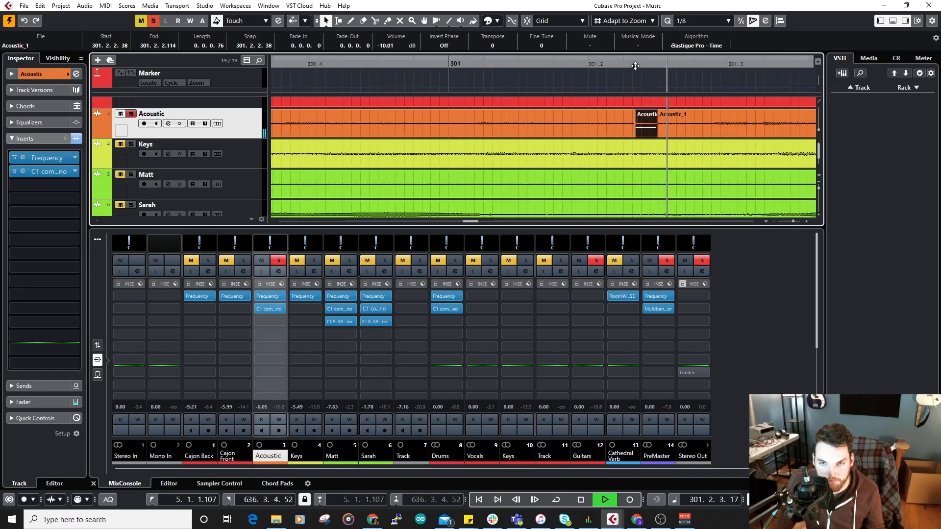
Step: Turn off the Acoustic track's solo, raise channel 6's C1 compressor threshold to about -24, close the compressor, and stop playback
left_click(131, 113)
scroll(534, 124, "down", 2)
scroll(533, 123, "down", 3)
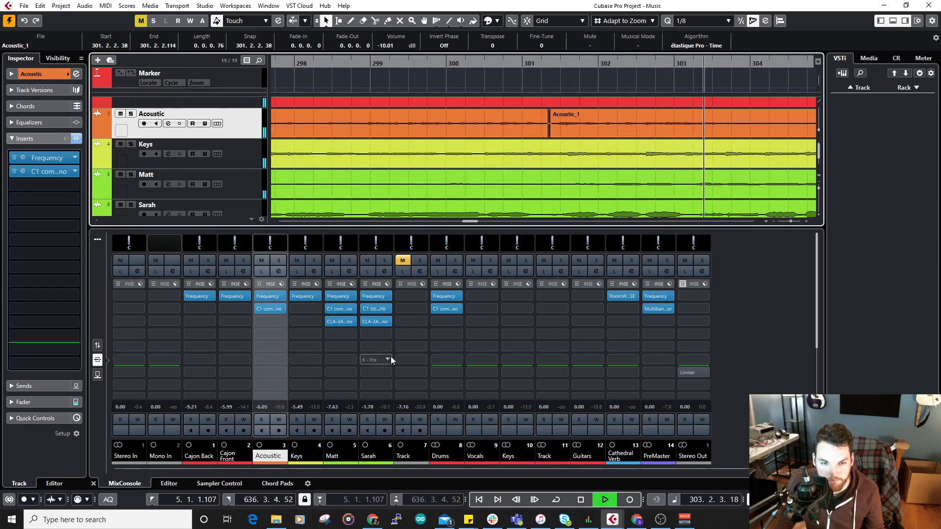
left_click(375, 309)
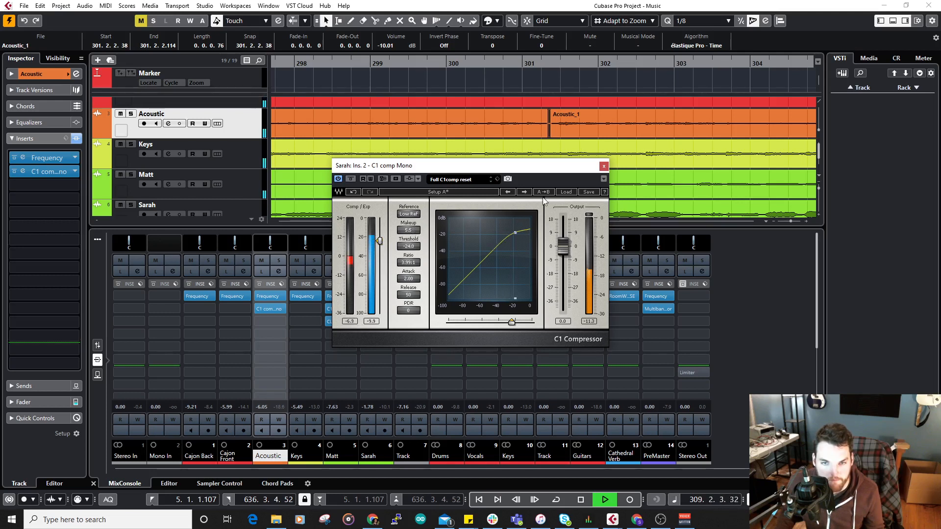
left_click(602, 166)
key("space")
scroll(558, 160, "down", 5)
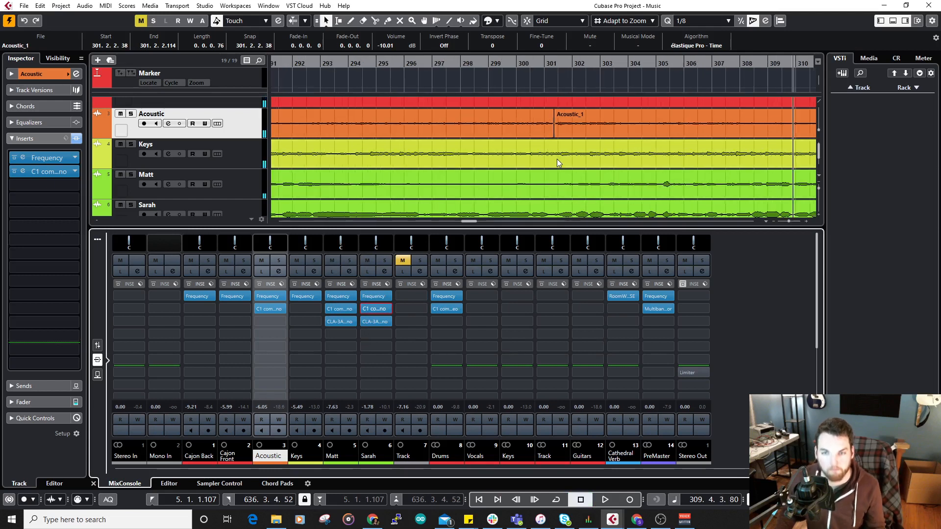
Step: Deselect the Acoustic slice and briefly play the full mix onward from about bar 309
scroll(557, 159, "down", 2)
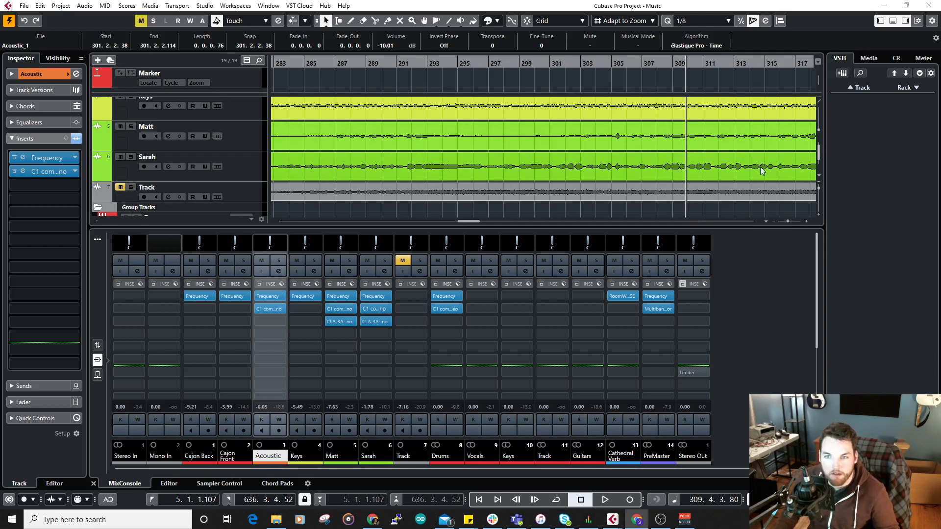
left_click(679, 10)
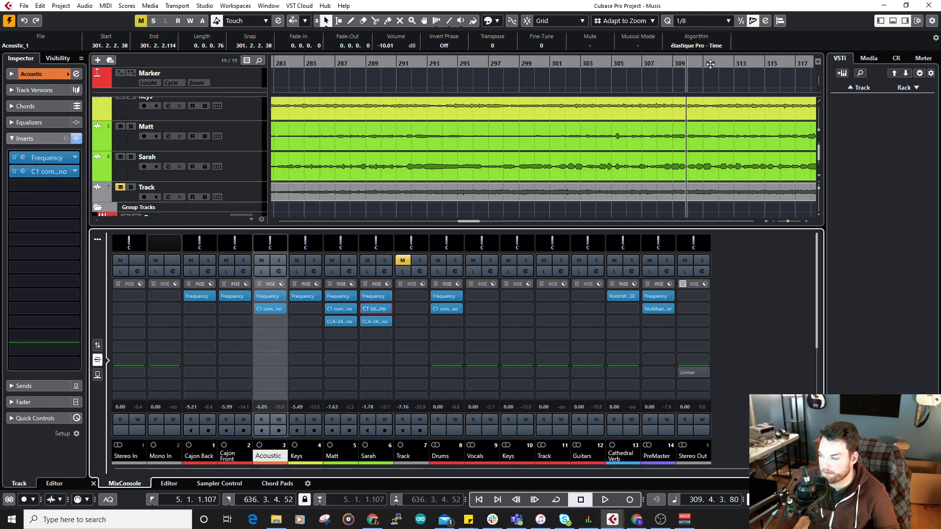
left_click(730, 206)
key("space")
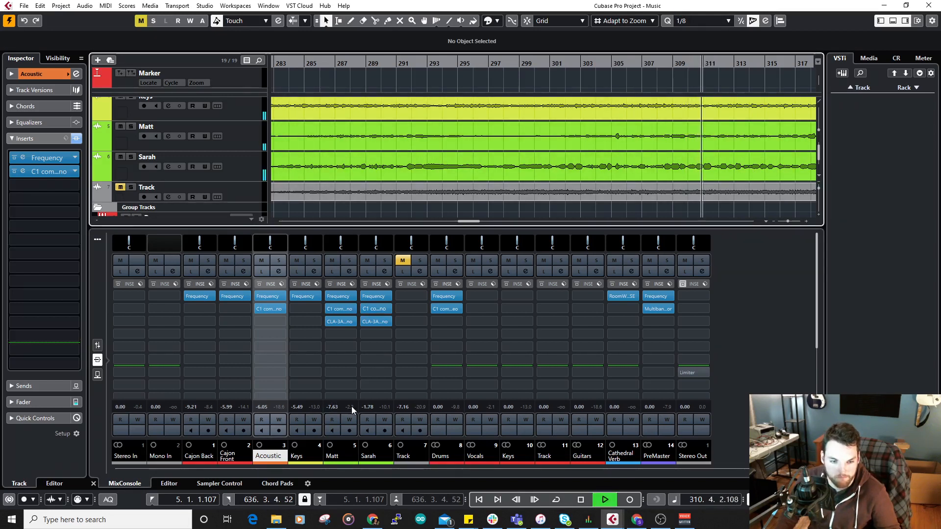
key("space")
Step: Set the PreMaster multiband compressor's thresholds during playback to -23.1 dB for band 2, -30.0 dB for band 3 and -35.7 dB for band 4
left_click(657, 309)
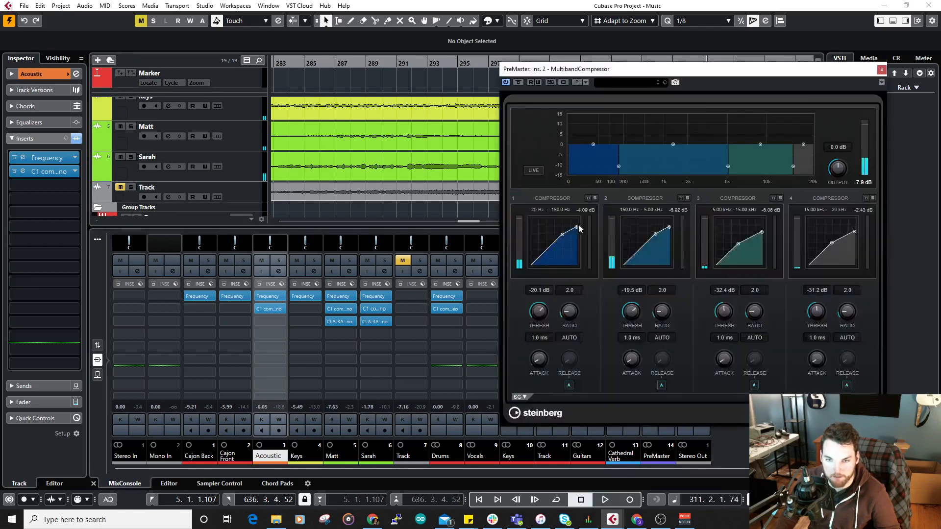
key("space")
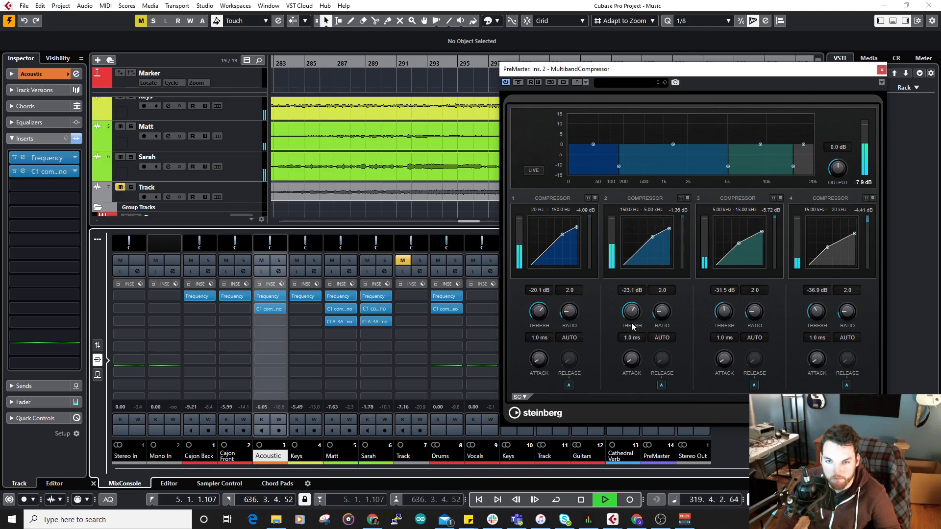
left_click_drag(724, 311, 725, 311)
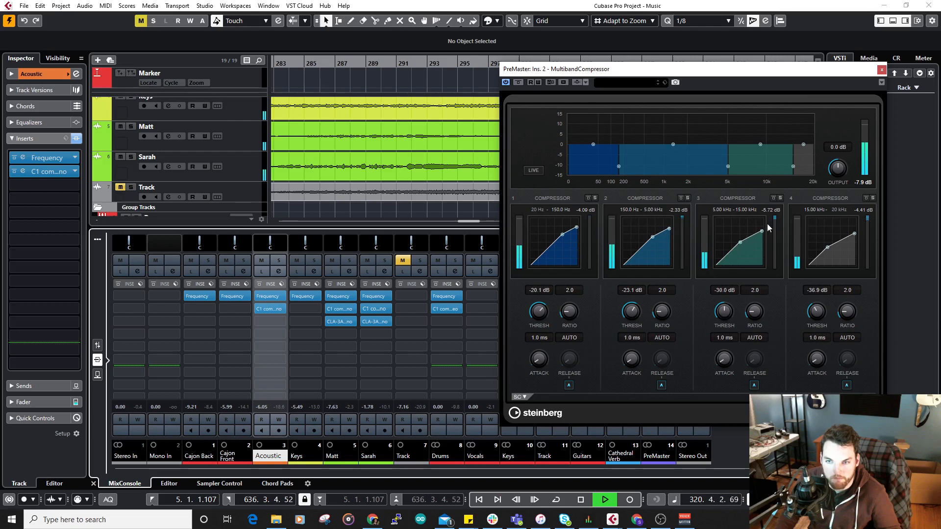
left_click(773, 212)
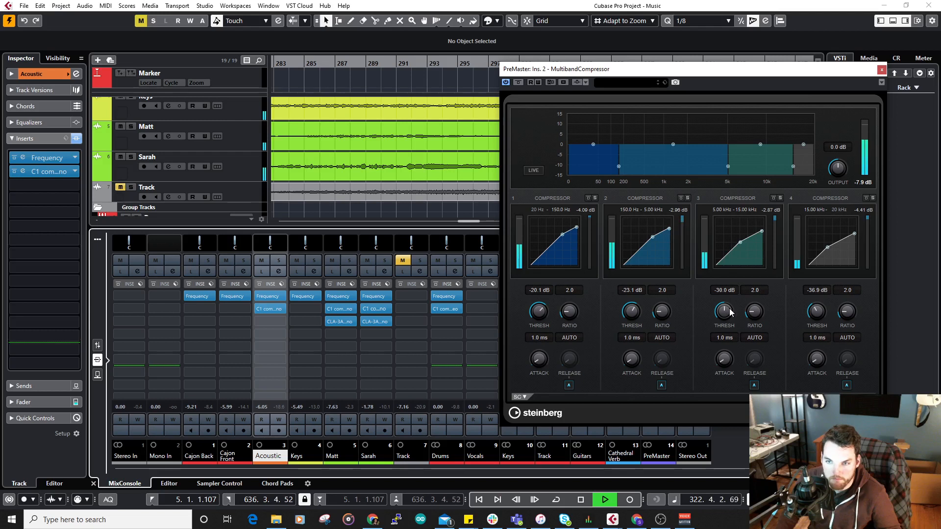
left_click_drag(820, 314, 820, 315)
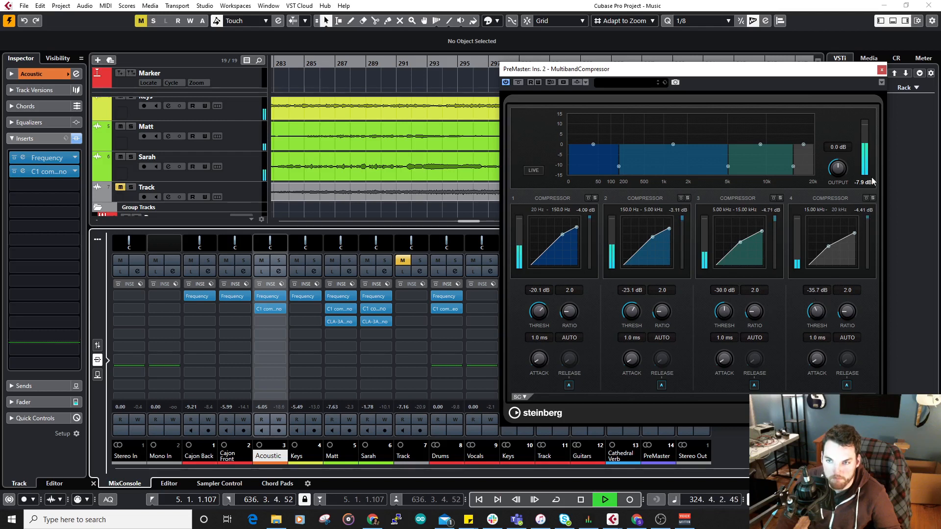
left_click(882, 71)
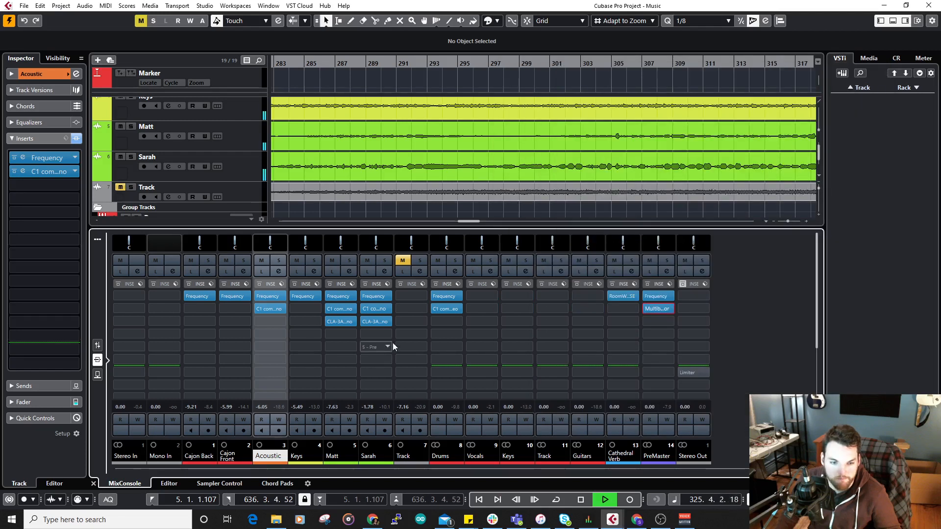
Step: Open channel 6's Frequency EQ and set the gain of the 279 Hz band to -3.6 dB
left_click(373, 296)
left_click_drag(312, 115, 380, 102)
key("space")
left_click_drag(457, 338, 455, 348)
key("space")
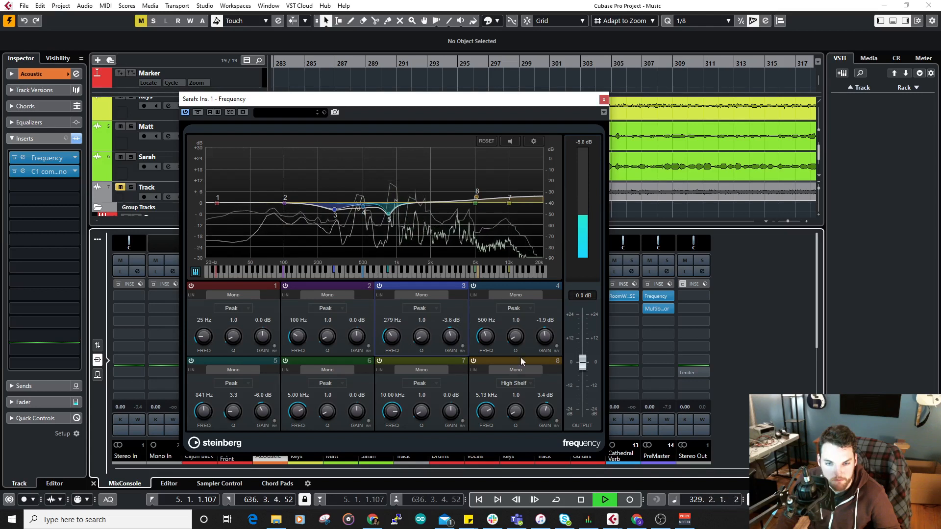
Step: Lower the 500 Hz band's gain to -4.6 dB during playback, close the EQ, and stop playback
mouse_move(547, 335)
left_mouse_down()
mouse_move(552, 319)
mouse_move(557, 349)
left_mouse_up()
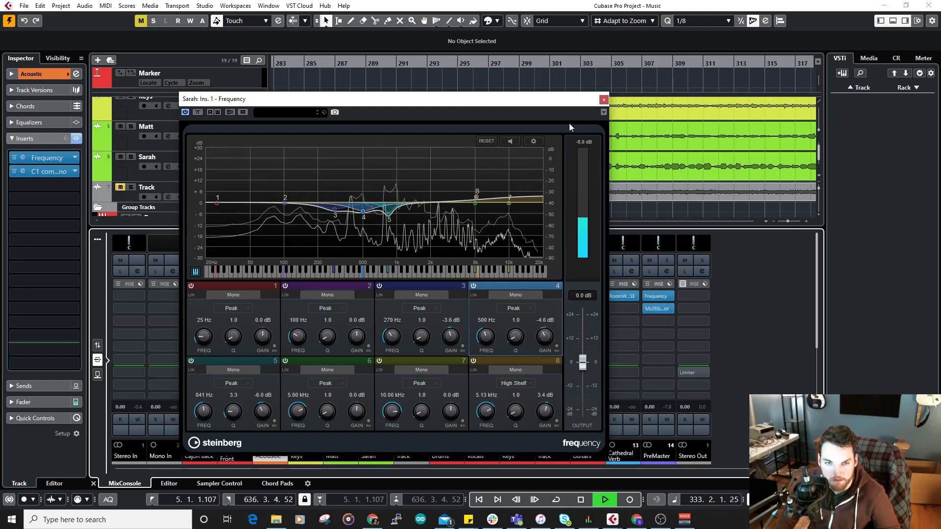
left_click(605, 100)
key("space")
scroll(431, 141, "down", 4)
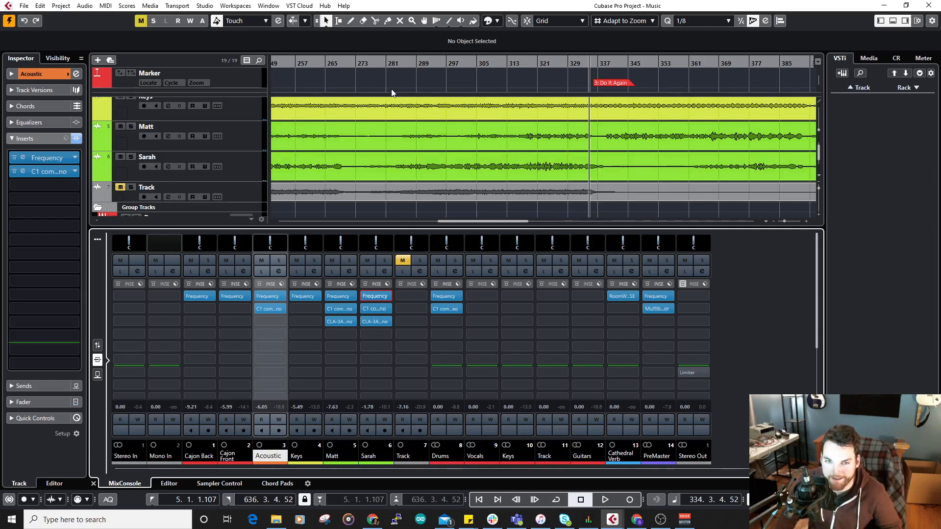
Step: Replay from about bar 315, lower channel 6's 841 Hz EQ band to -7.0 dB, close the EQ, and continue listening
left_click(517, 64)
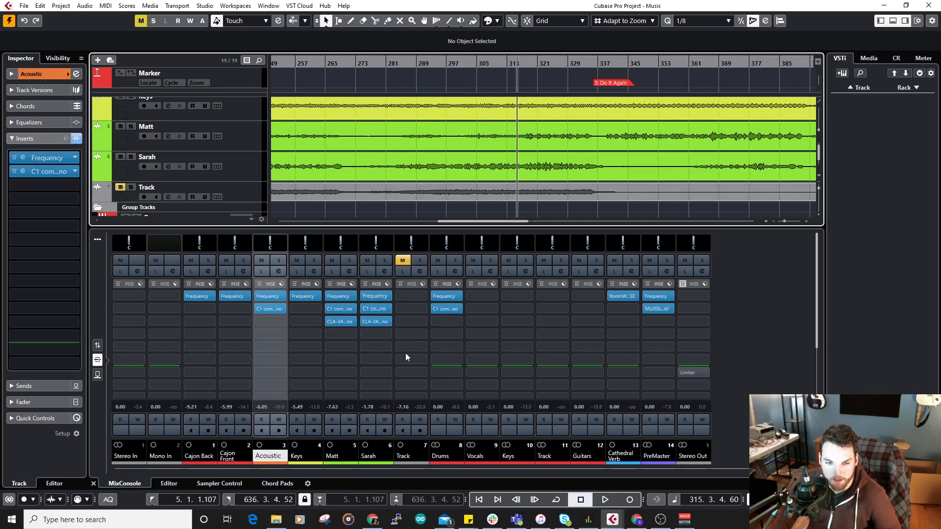
left_click(377, 297)
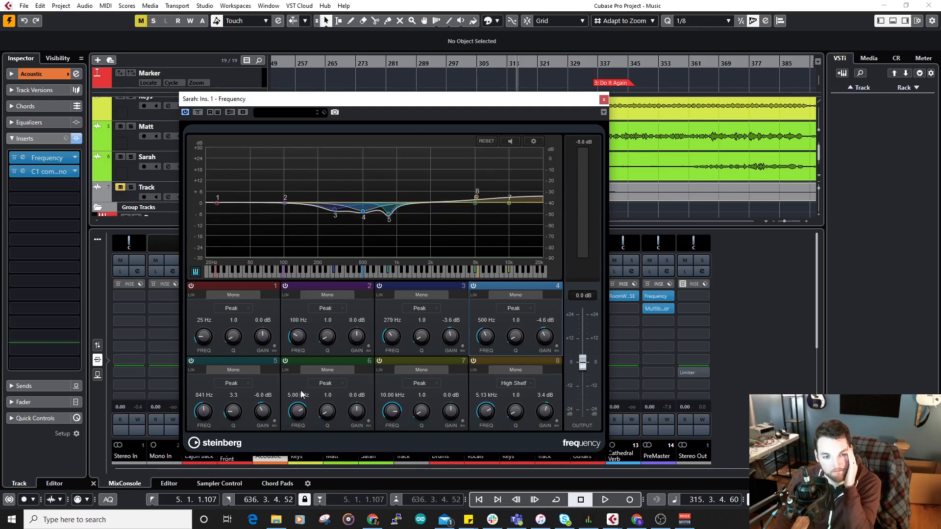
left_click_drag(447, 99, 331, 89)
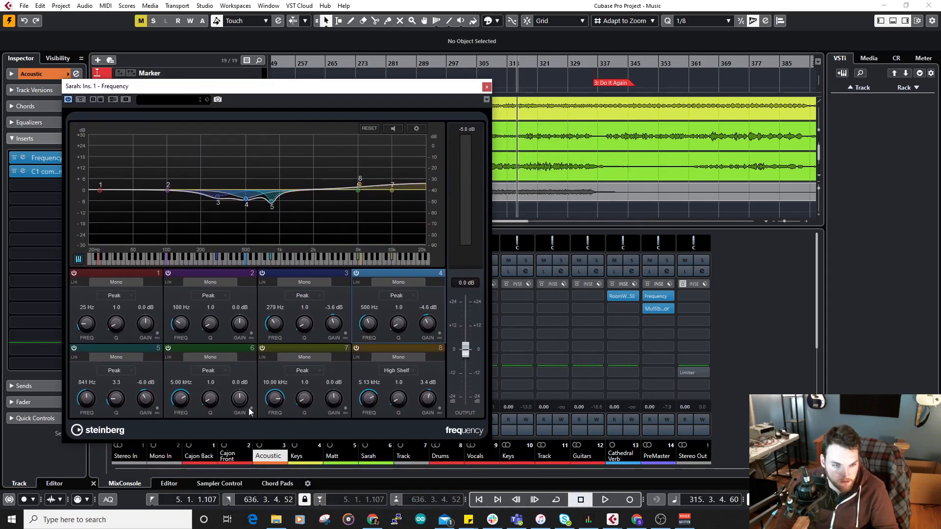
key("space")
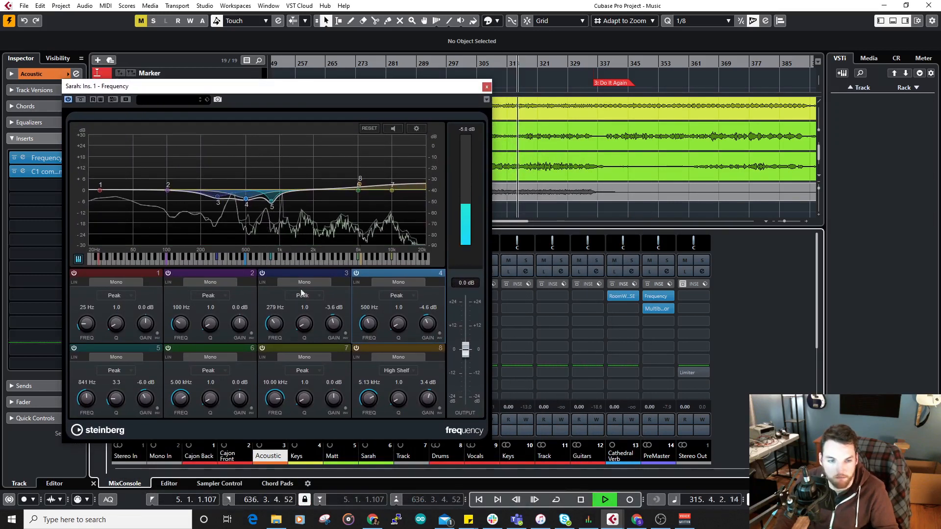
left_click_drag(145, 398, 158, 421)
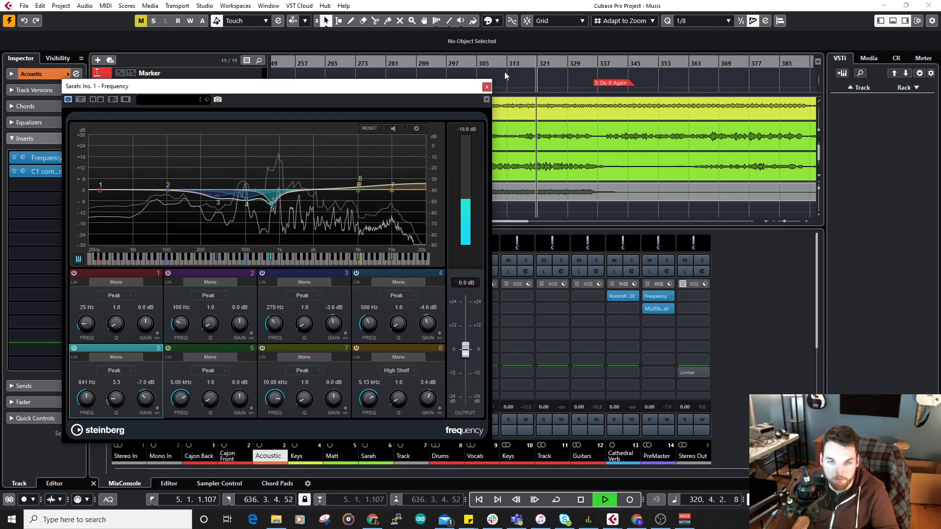
left_click(486, 86)
key("space")
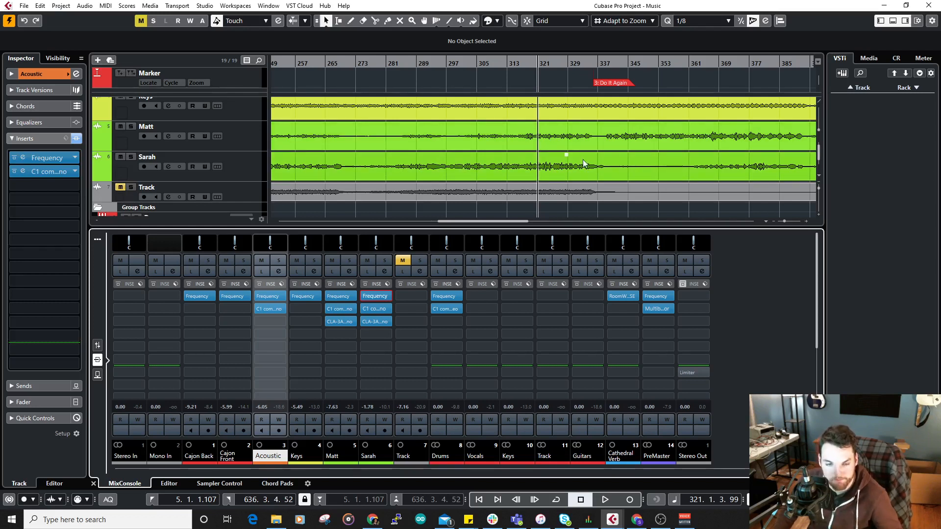
key("space")
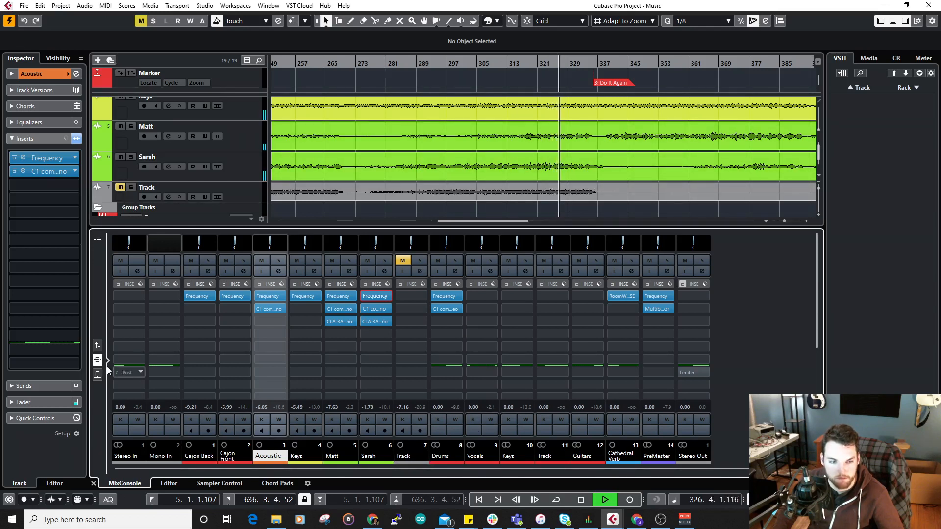
Step: Show the mixer faders, stop playback, and select the Acoustic clip that starts at bar 320
left_click(98, 345)
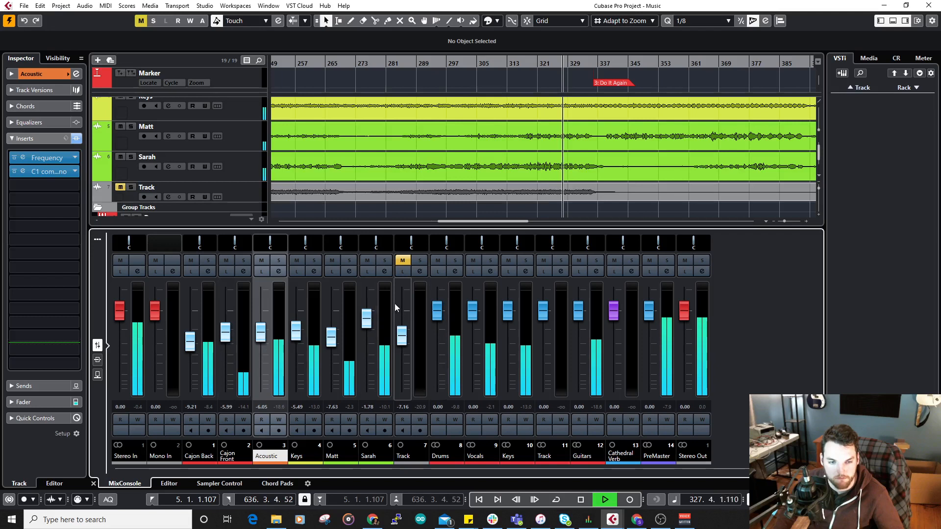
key("space")
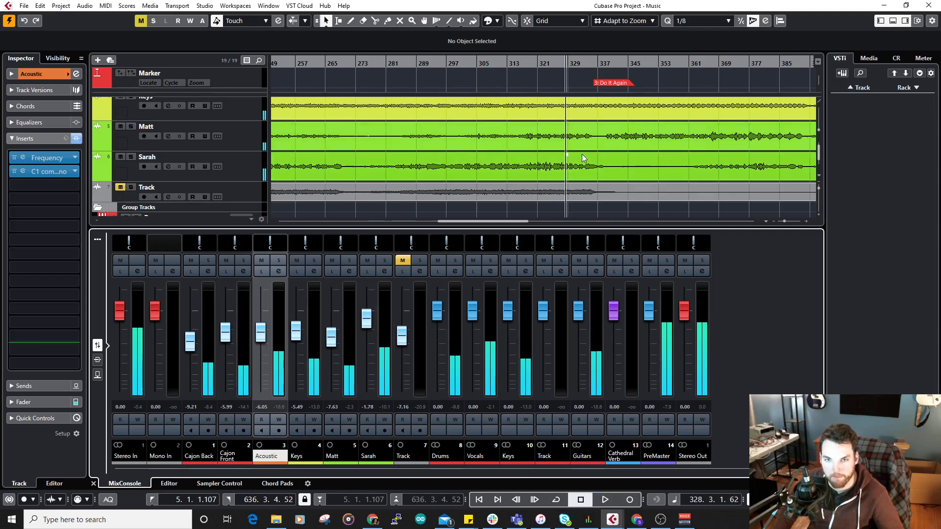
scroll(582, 154, "up", 4)
key("super")
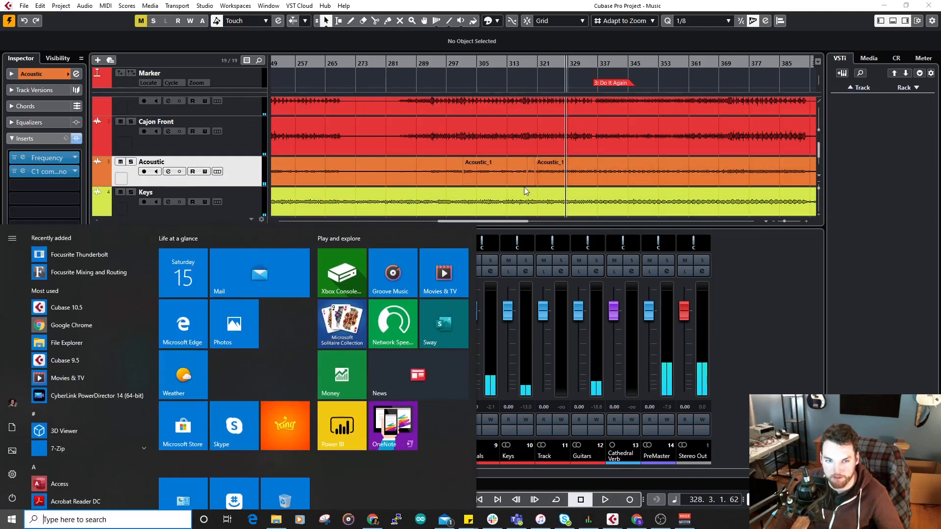
left_click(581, 172)
scroll(545, 165, "up", 5)
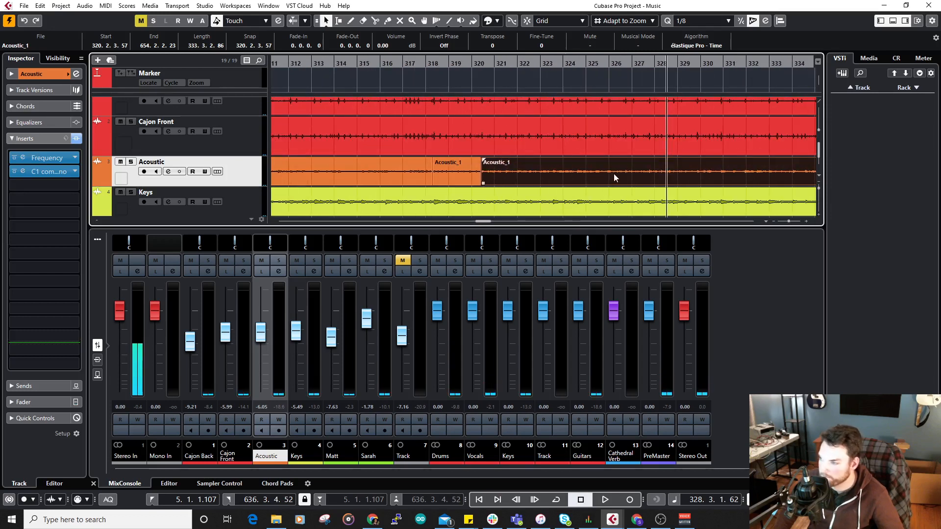
left_click(291, 180)
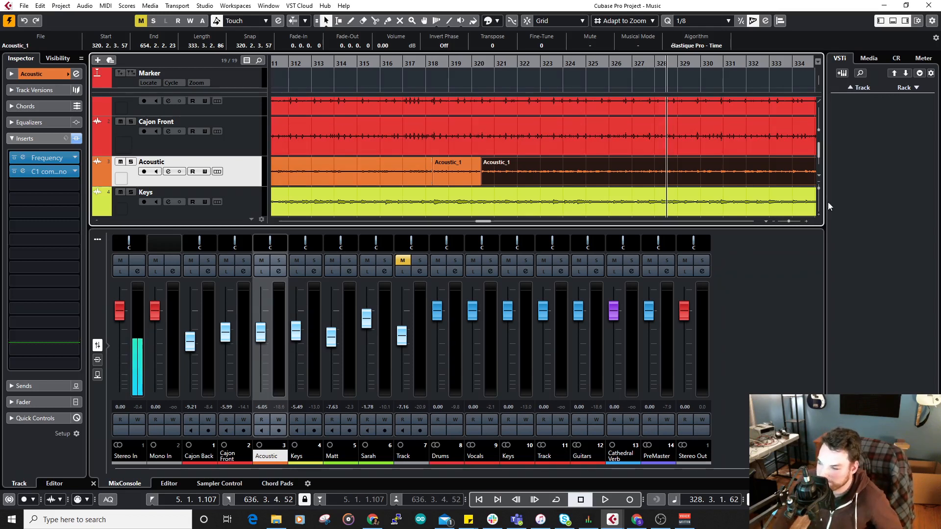
key("alt+Tab")
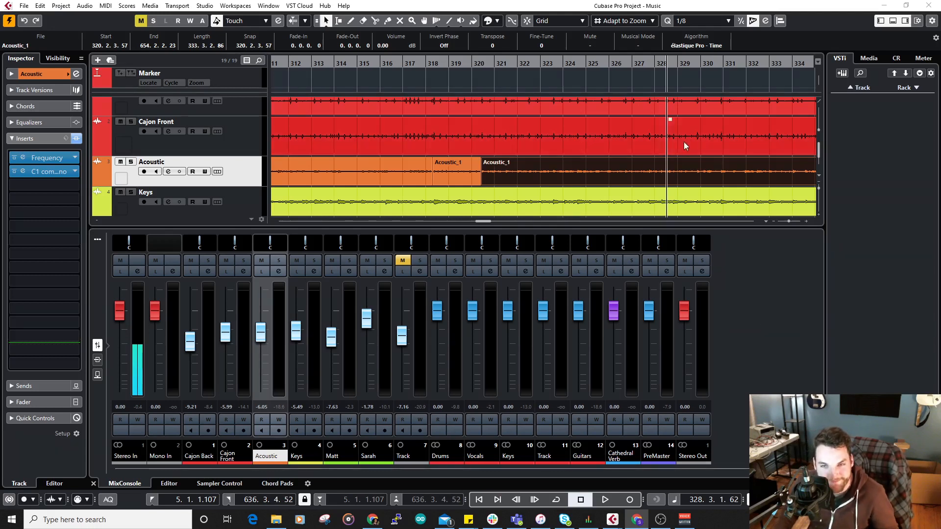
Step: Resume playback with the Acoustic channel soloed and open its Frequency EQ
key("space")
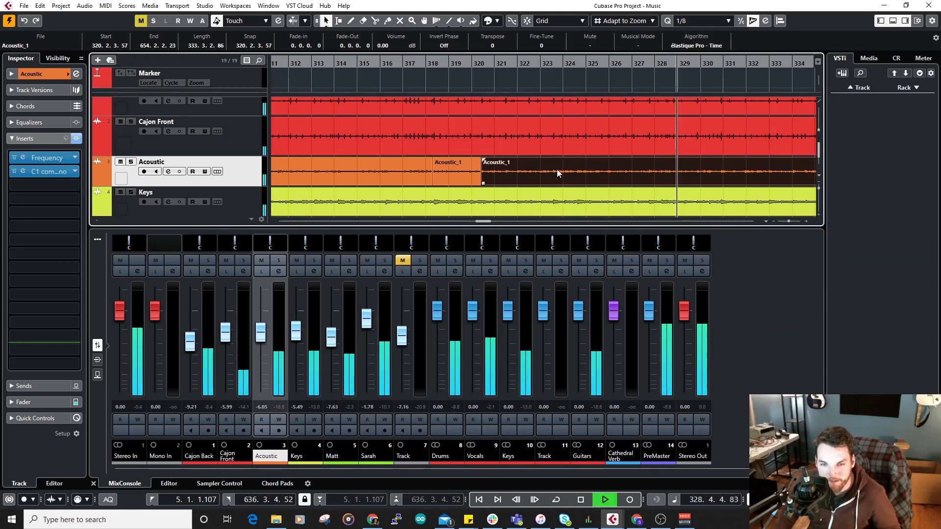
left_click(256, 343)
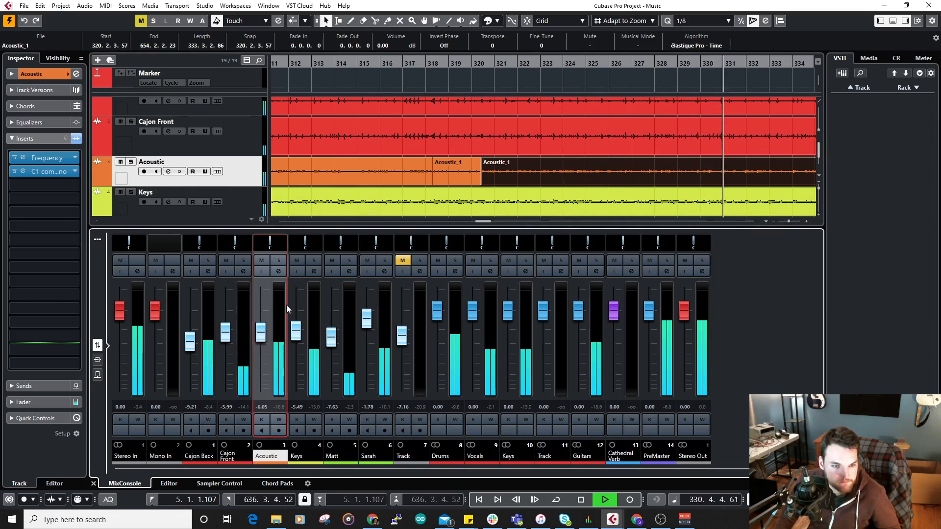
left_click(282, 263)
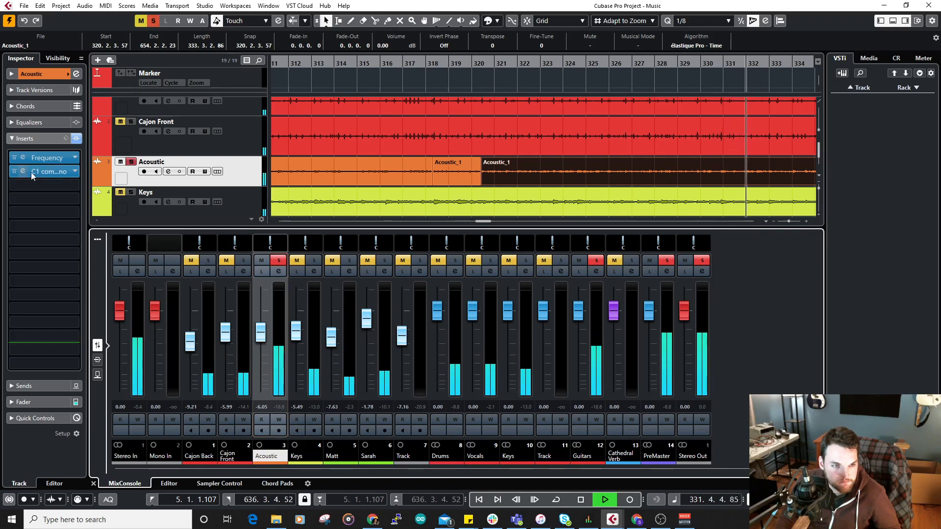
left_click(24, 158)
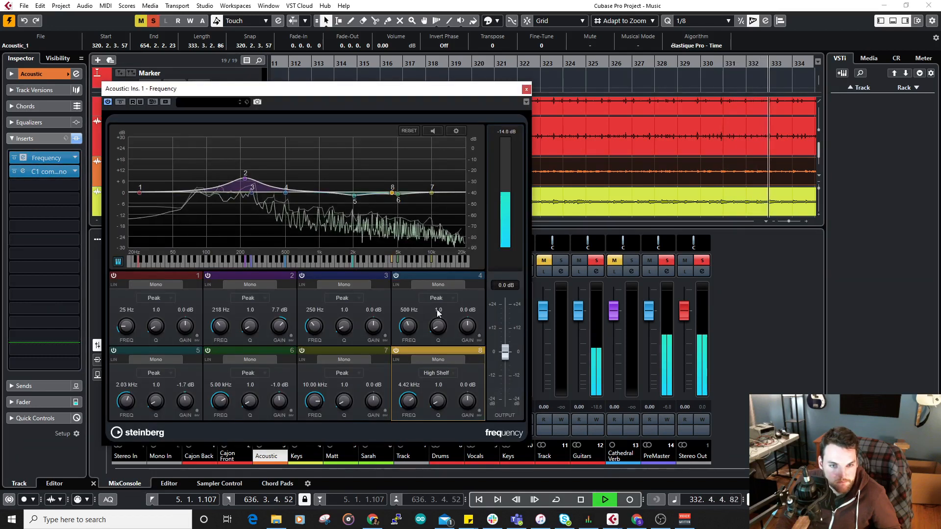
Step: Set Acoustic's 5.00 kHz EQ band to -2.9 dB and its 2.03 kHz band to -2.2 dB, and close the EQ
mouse_move(279, 401)
left_mouse_down()
mouse_move(280, 358)
mouse_move(286, 419)
mouse_move(286, 408)
left_mouse_up()
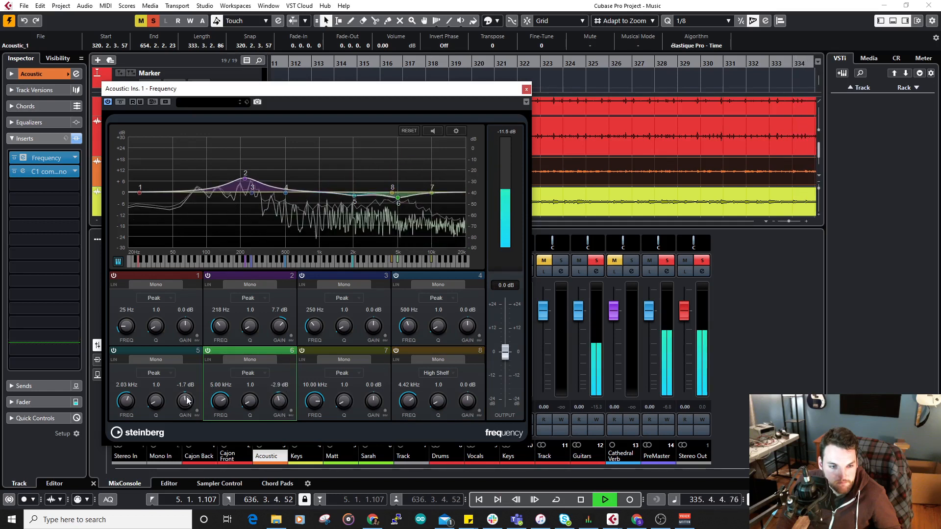
mouse_move(187, 402)
left_mouse_down()
mouse_move(189, 363)
mouse_move(190, 404)
left_mouse_up()
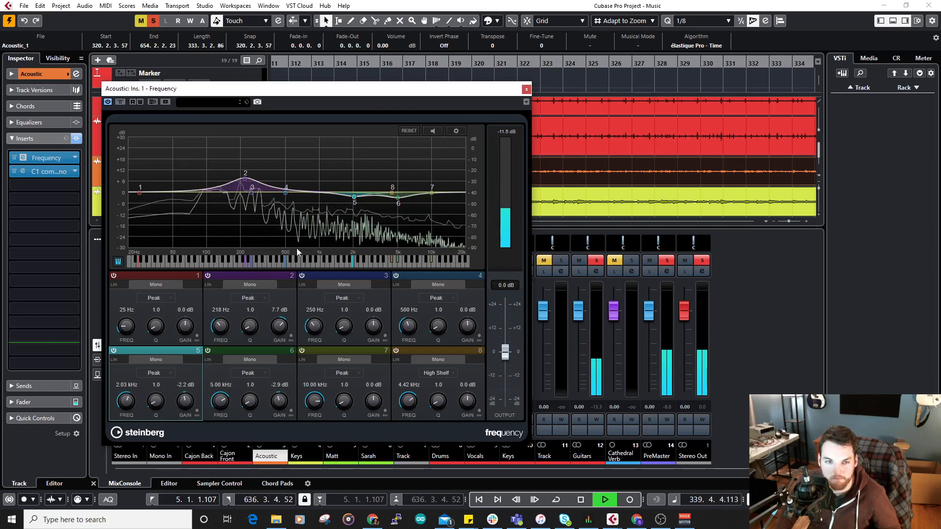
left_click(527, 90)
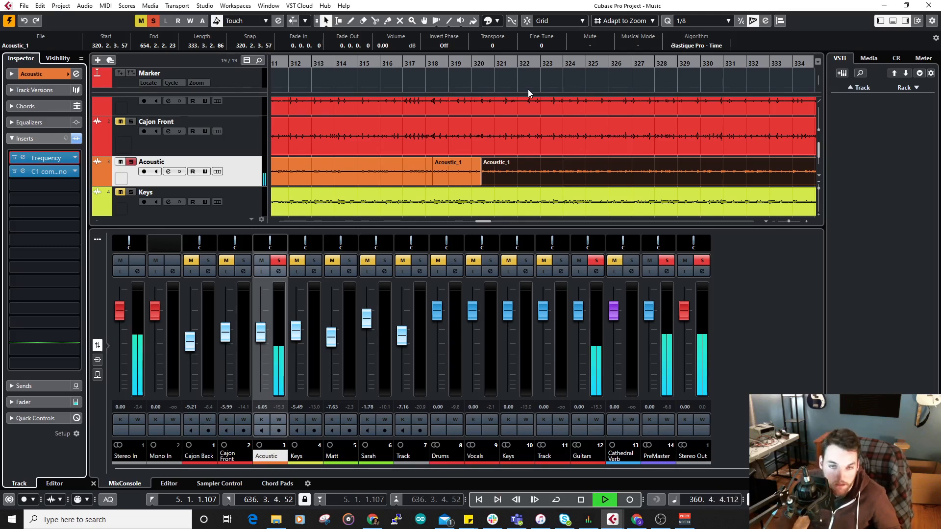
Step: Replay from about bar 321, unsolo Acoustic, and set its fader to -6.36 dB against the full mix
left_click(507, 67)
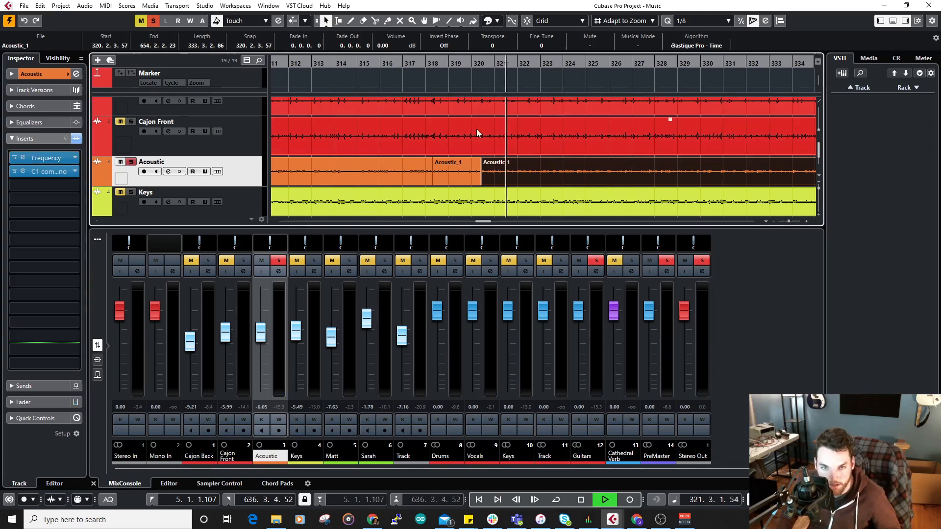
left_click_drag(261, 339, 263, 336)
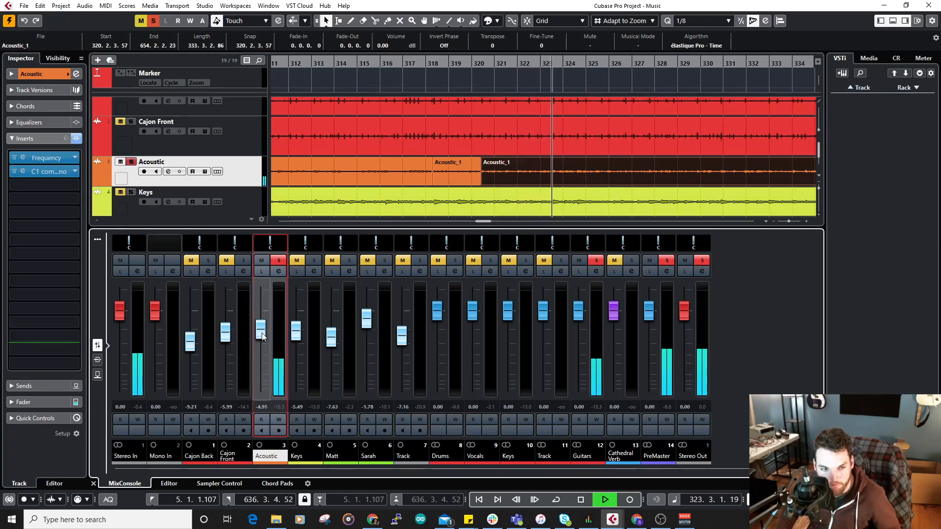
left_click(131, 162)
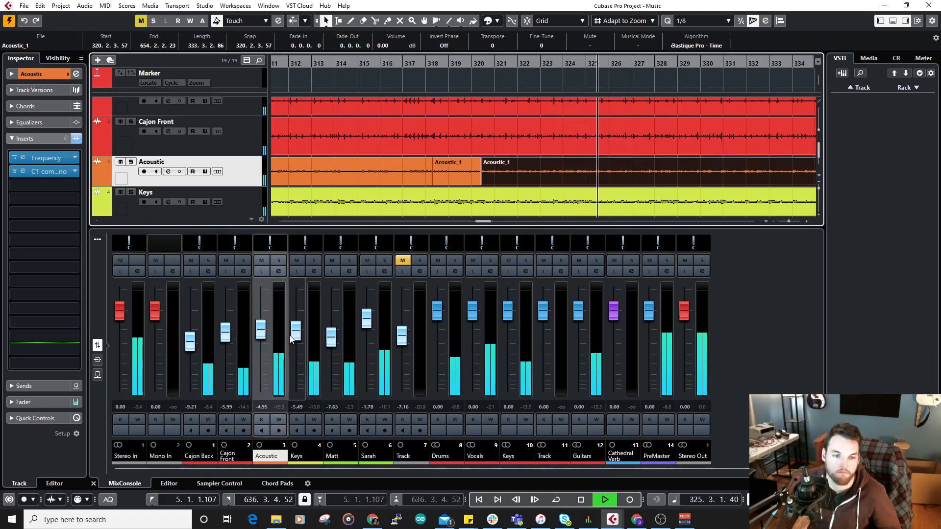
left_click_drag(260, 336, 260, 339)
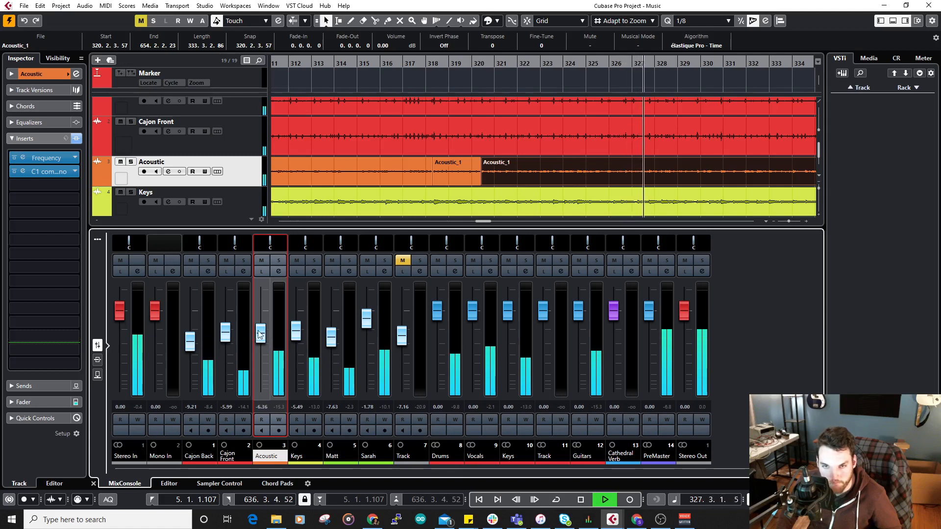
Step: Raise the Keys fader to -3.51 dB, stop playback, and show the mixer's insert slots
scroll(457, 149, "down", 6, "ctrl")
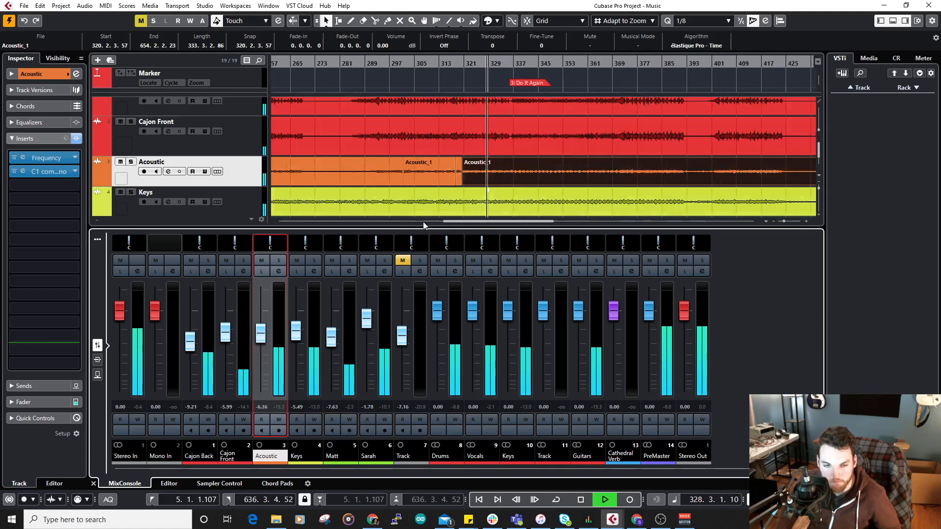
left_click_drag(296, 332, 298, 325)
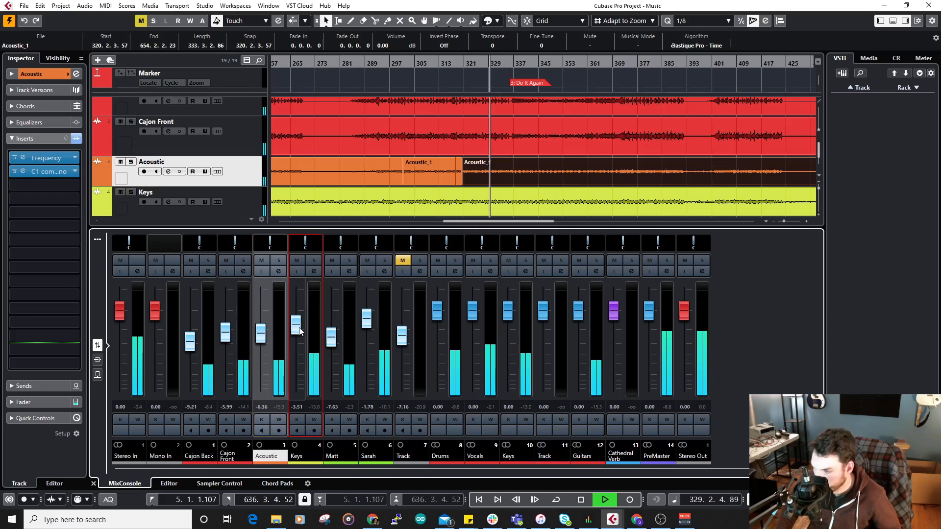
left_click(257, 339)
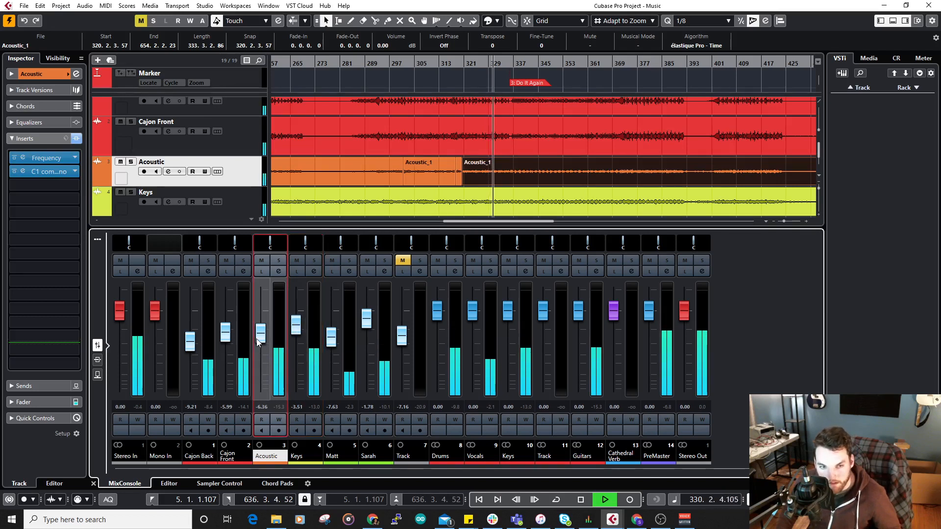
key("space")
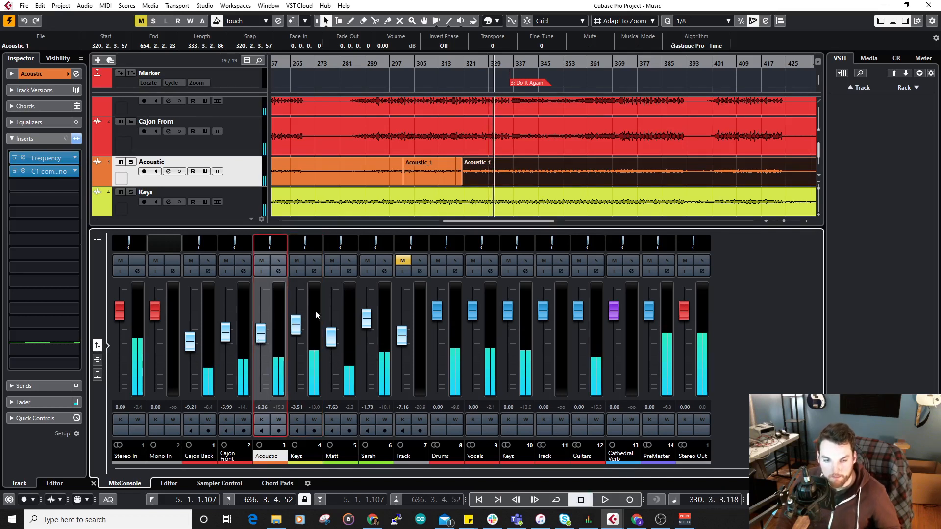
left_click(98, 362)
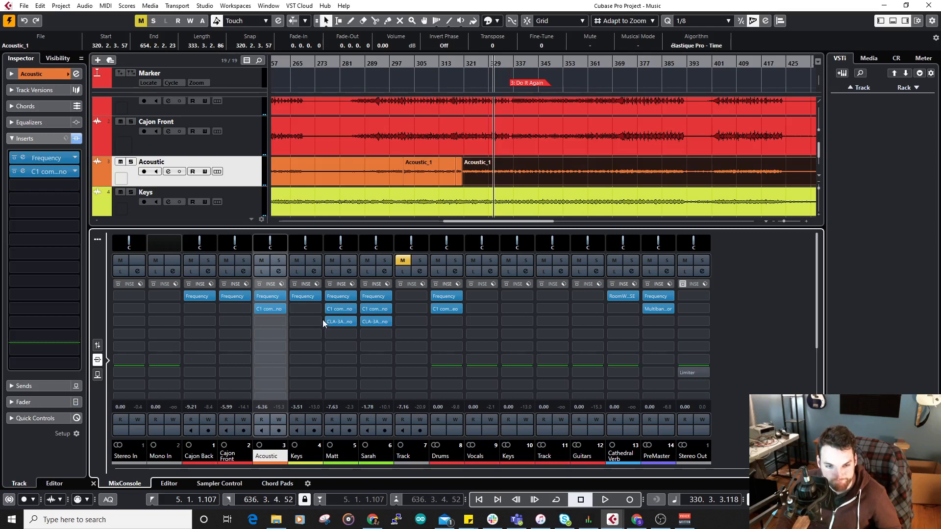
left_click(316, 308)
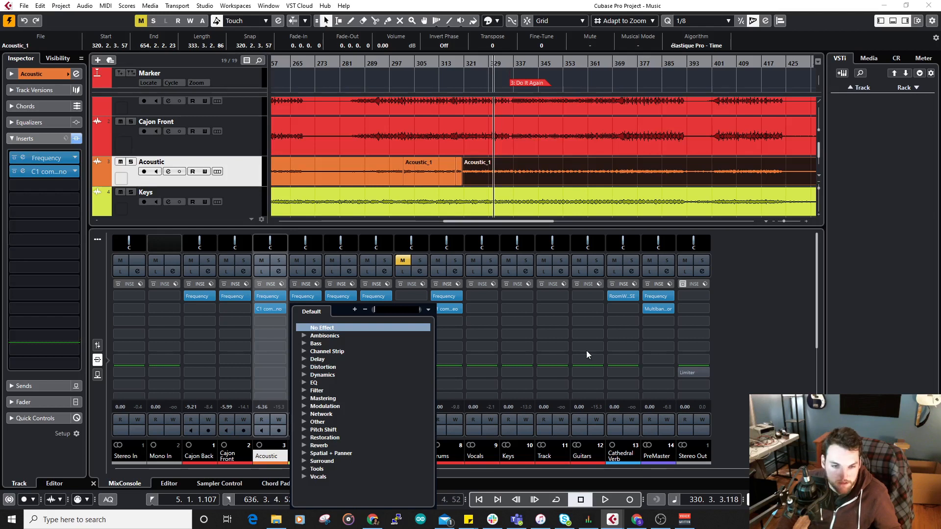
left_click(811, 331)
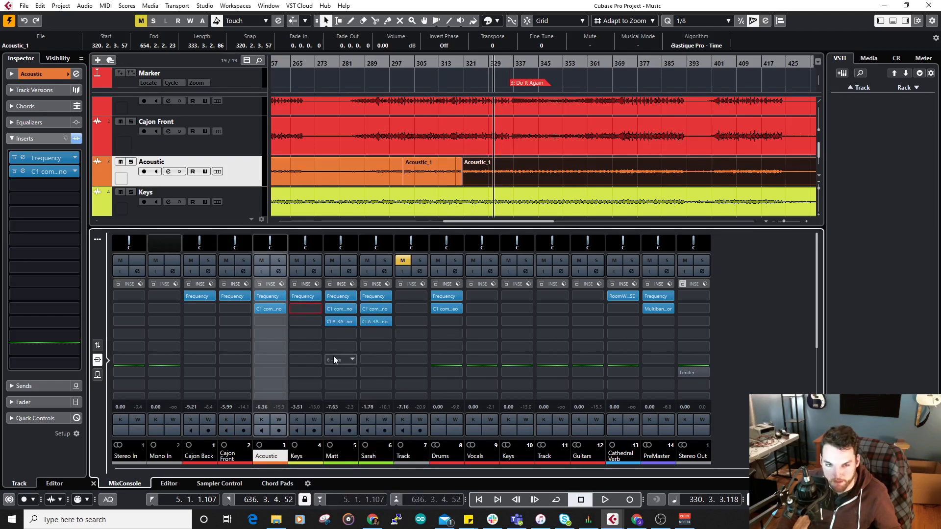
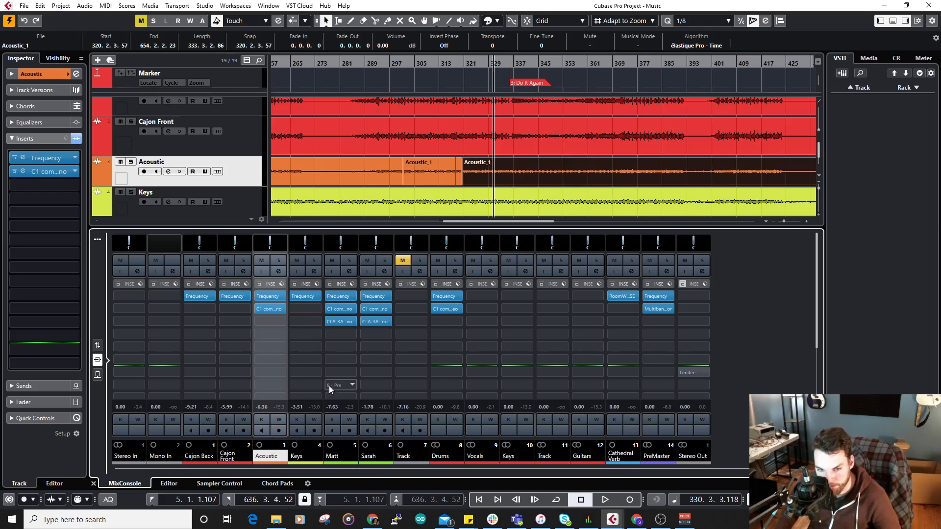
key("space")
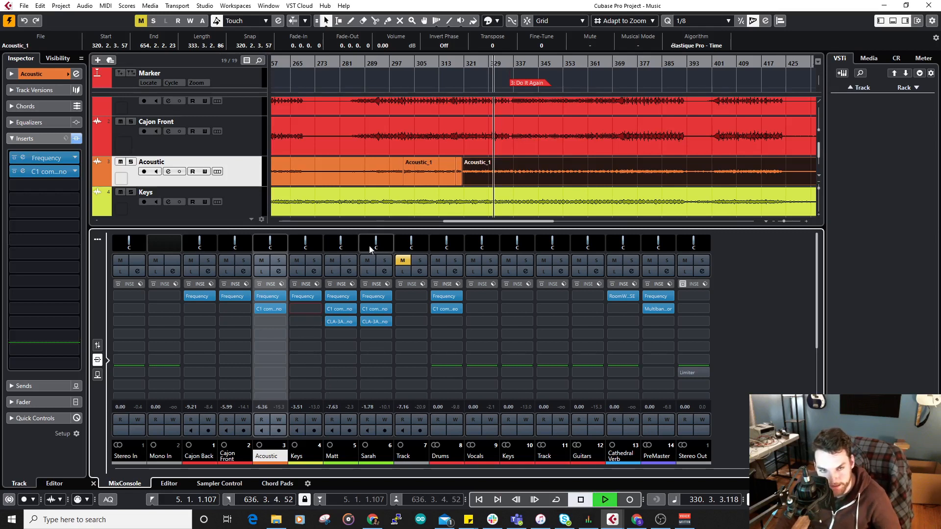
key("space")
Step: Insert the MonoToStereo effect in the second insert slot of the Keys channel
left_click(318, 309)
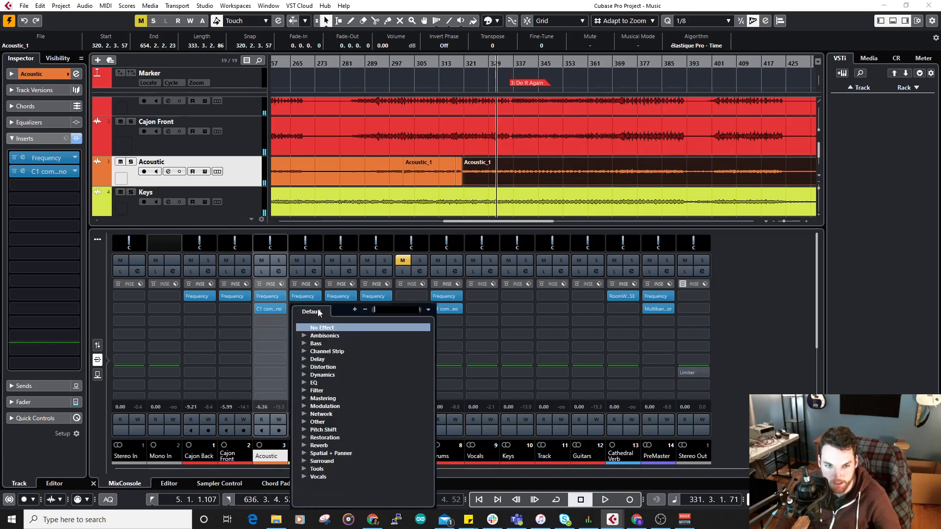
left_click(304, 453)
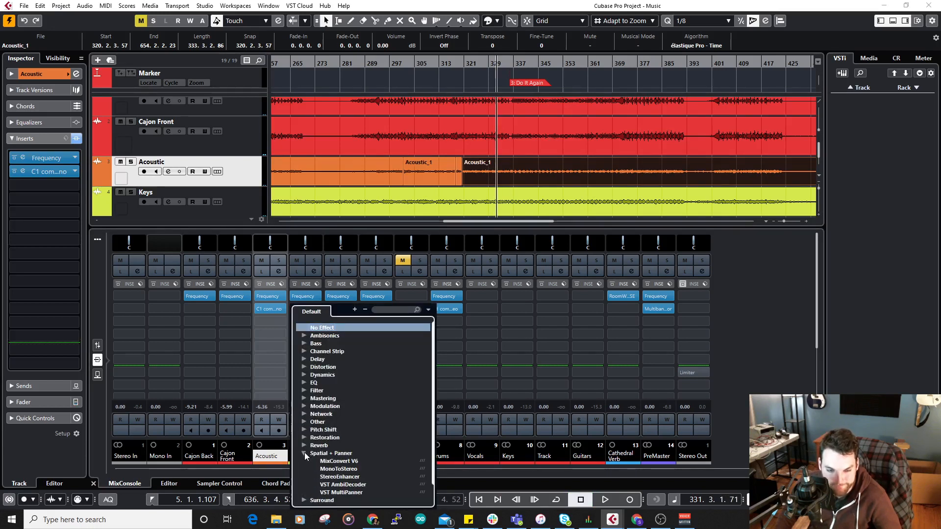
left_click(358, 469)
Step: Solo Keys during playback and set MonoToStereo's width to 200% and its delay to 11.2 ms
left_click_drag(487, 179, 505, 214)
key("space")
left_click(131, 193)
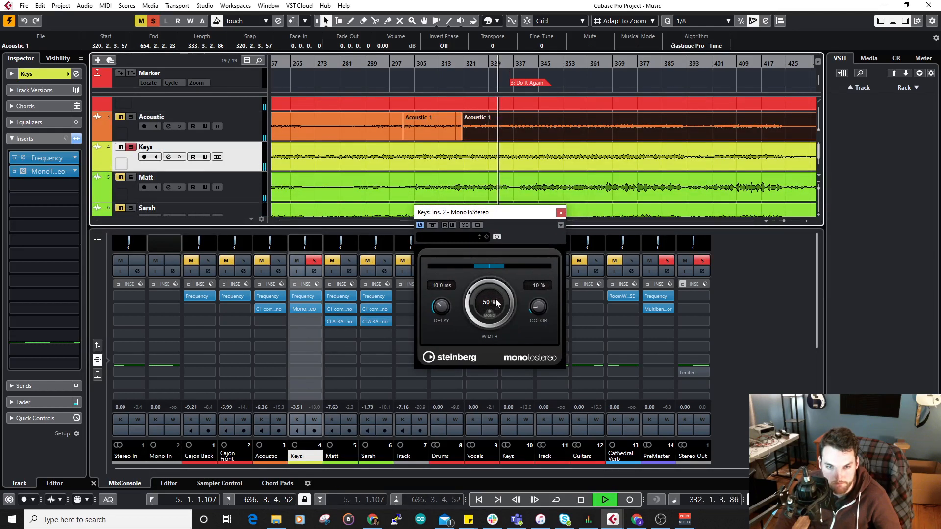
left_click_drag(496, 299, 503, 278)
left_click_drag(443, 303, 440, 276)
left_click_drag(442, 308, 452, 369)
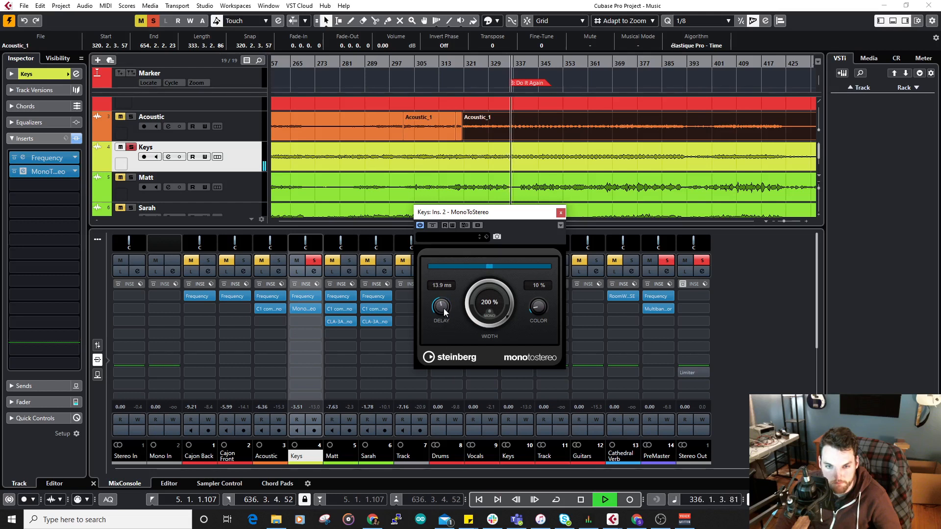
left_click_drag(444, 313, 445, 321)
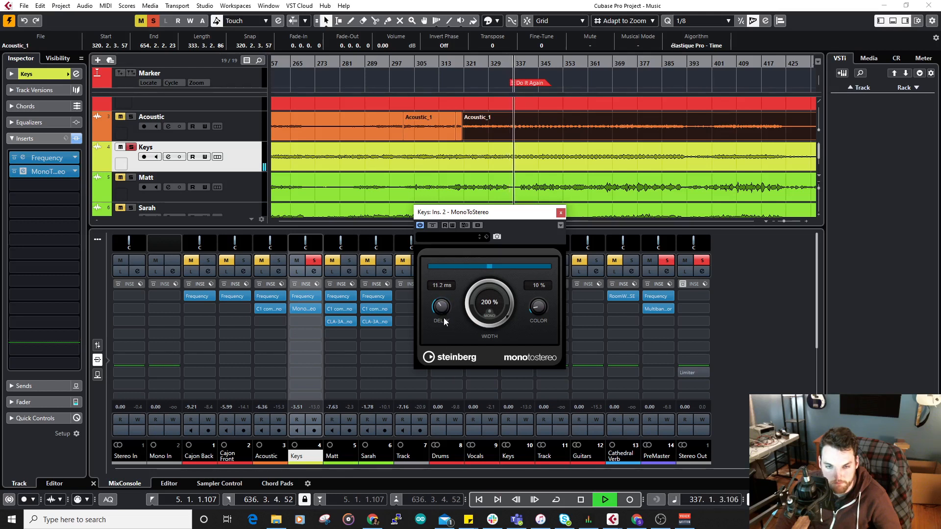
Step: Compare Keys with MonoToStereo bypassed and active, and set its delay to 14.5 ms and width to 200%
left_click(432, 225)
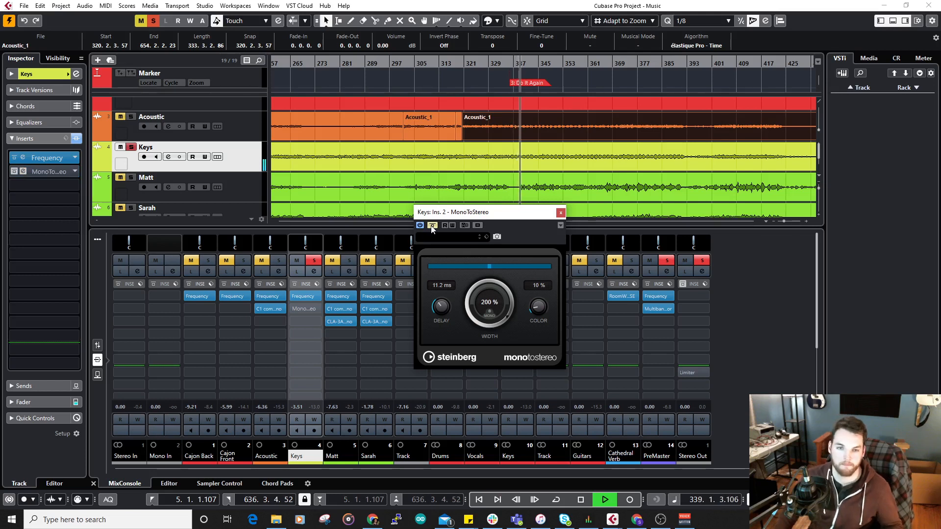
left_click(431, 226)
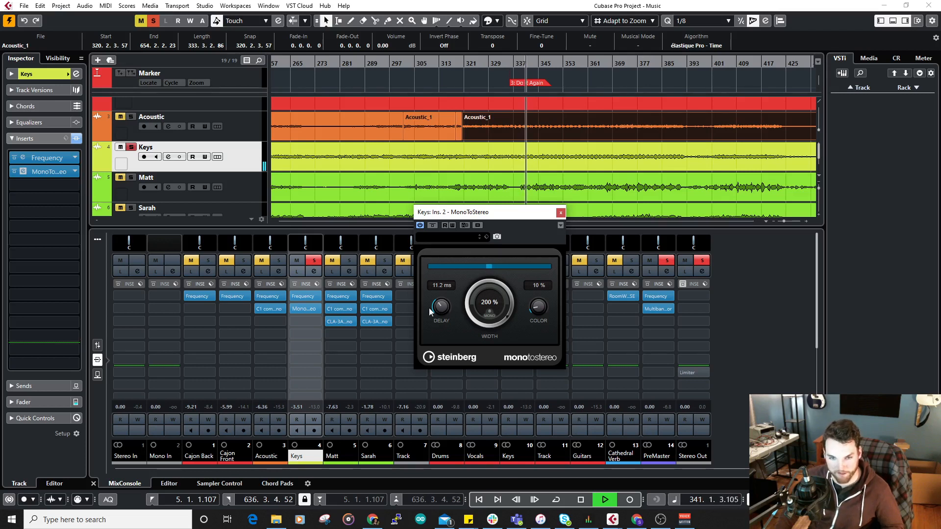
left_click_drag(442, 308, 490, 322)
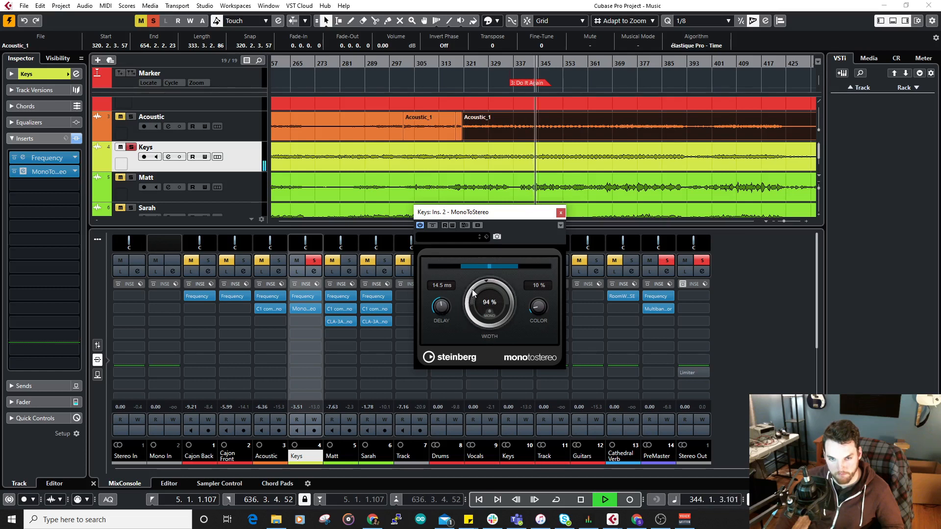
left_click_drag(472, 289, 500, 226)
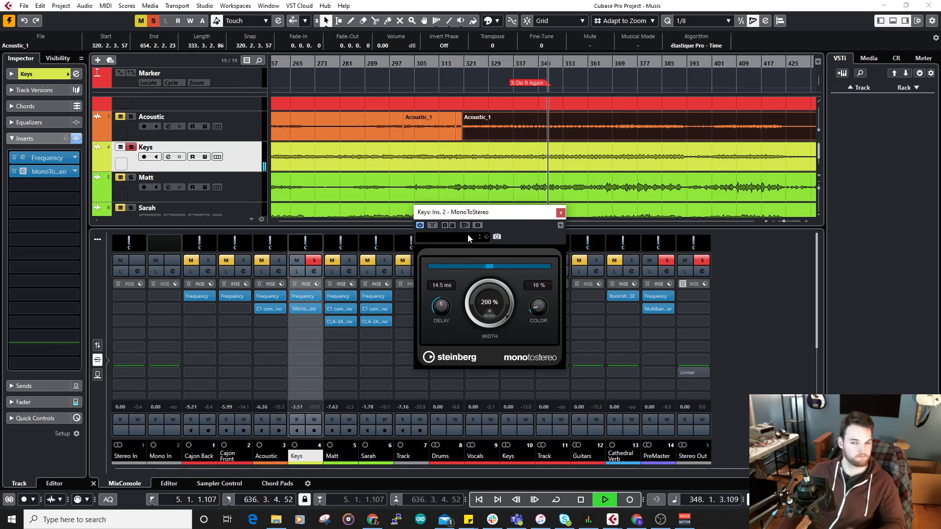
Step: Compare Keys with MonoToStereo bypassed and active, and remove the effect from the second insert slot
left_click(432, 225)
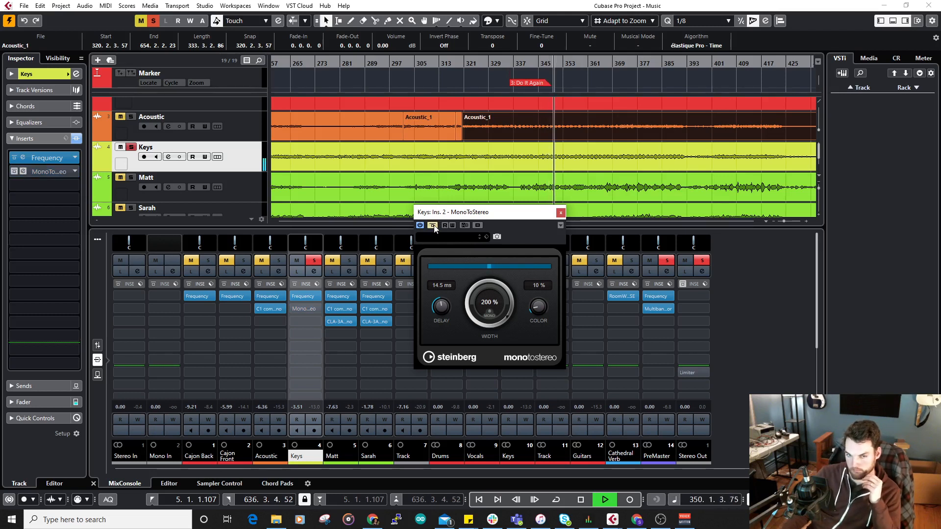
left_click(433, 225)
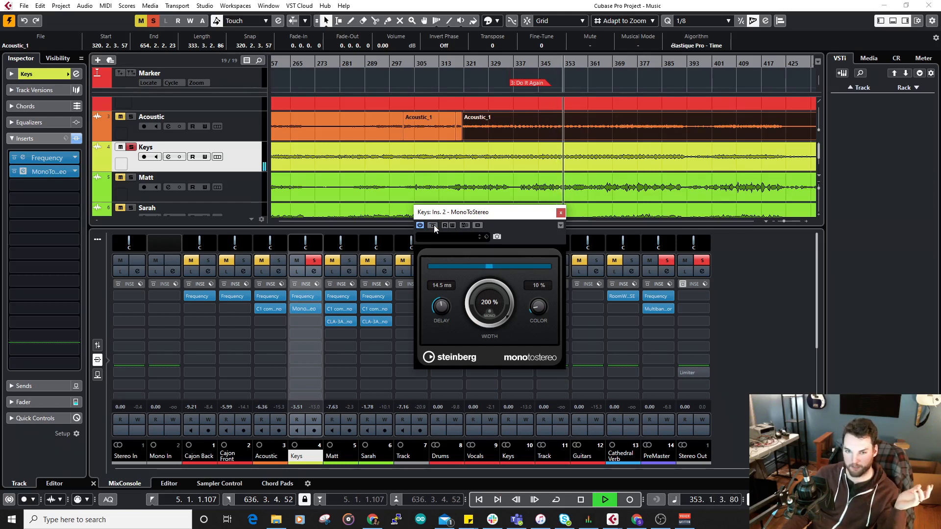
left_click(434, 225)
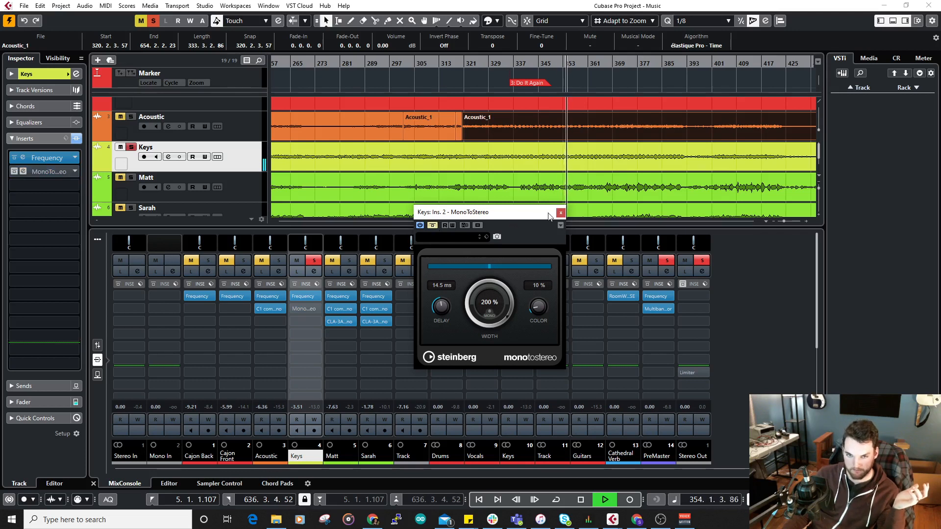
left_click(561, 214)
left_click(319, 309)
left_click(340, 328)
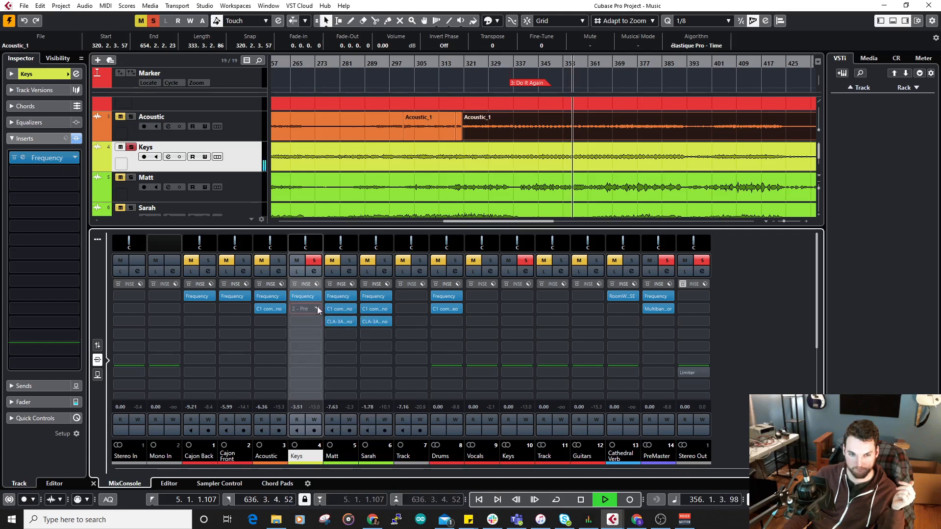
Step: Insert the StereoEnhancer effect in the second insert slot of the Keys channel and set its width to 195%
left_click(317, 307)
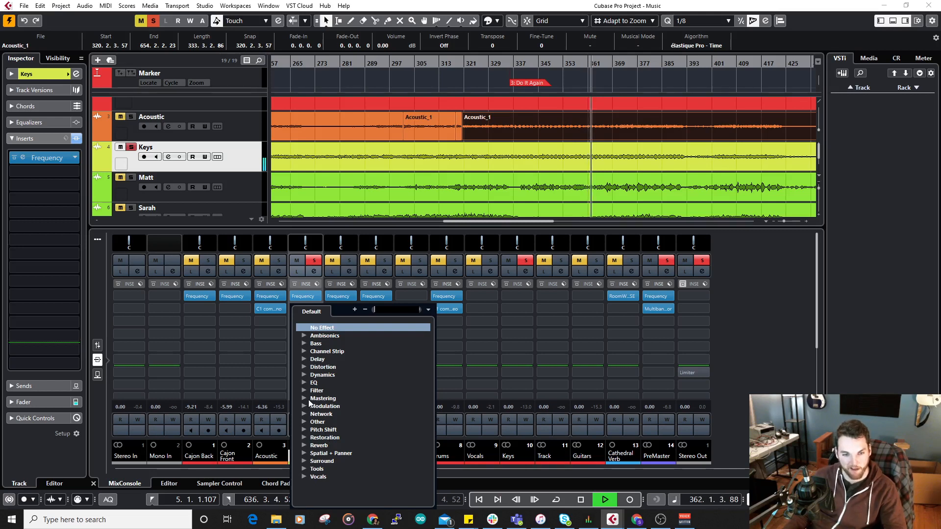
left_click(303, 452)
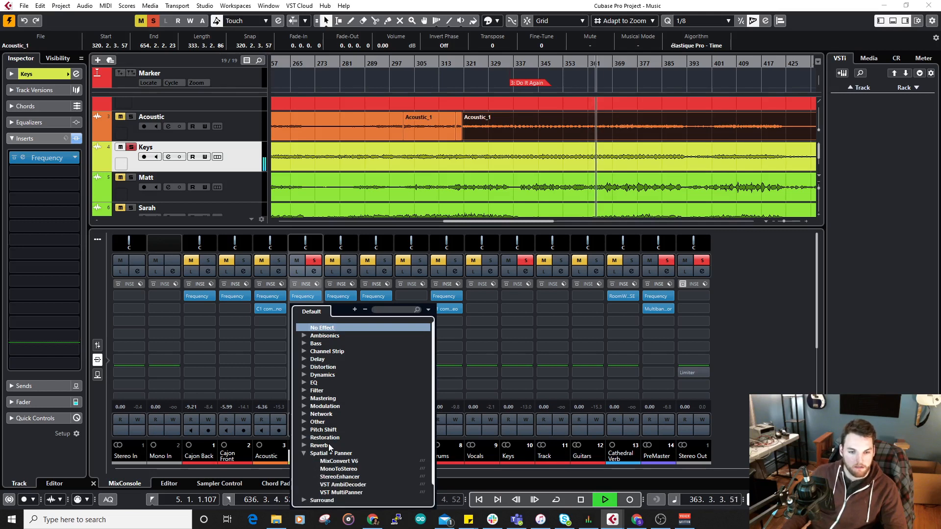
left_click(362, 477)
left_click_drag(475, 248, 481, 223)
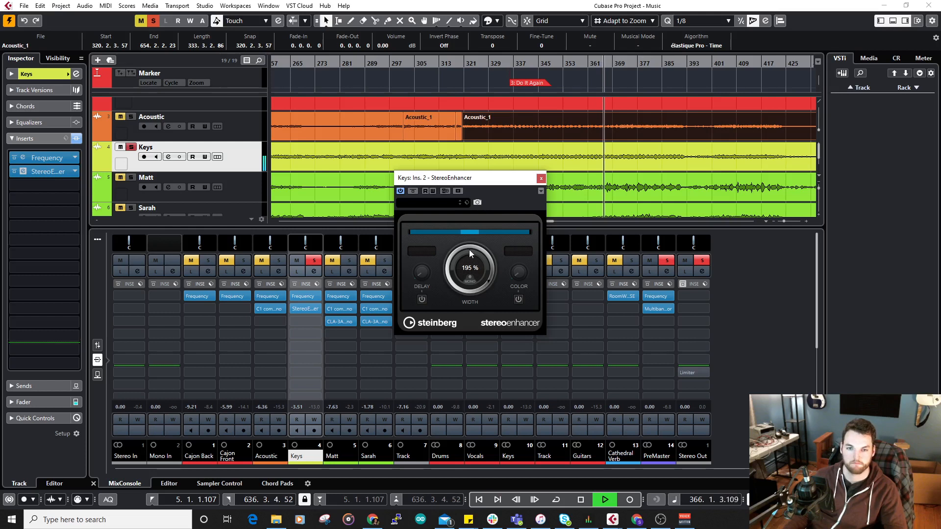
Step: Compare Keys with StereoEnhancer bypassed and active, set its width to 200%, and unsolo Keys
left_click(413, 190)
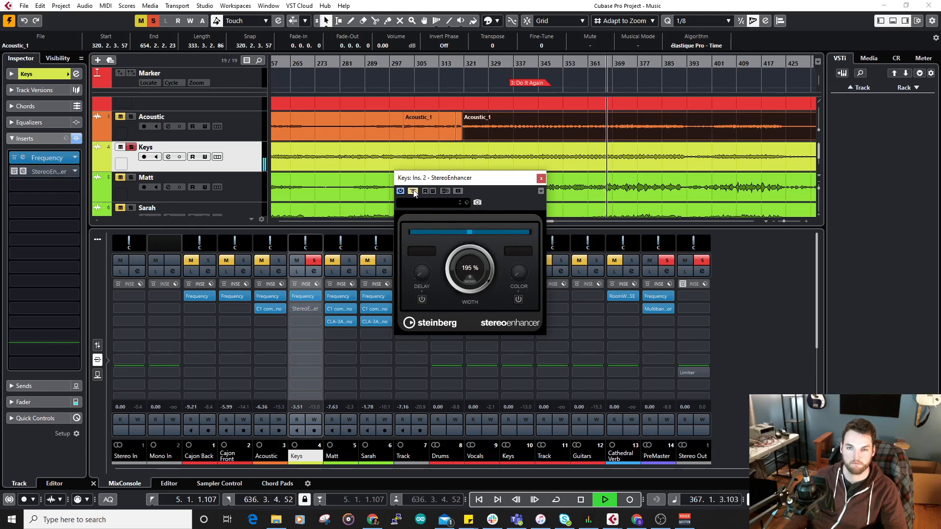
left_click(413, 192)
left_click_drag(468, 254, 467, 246)
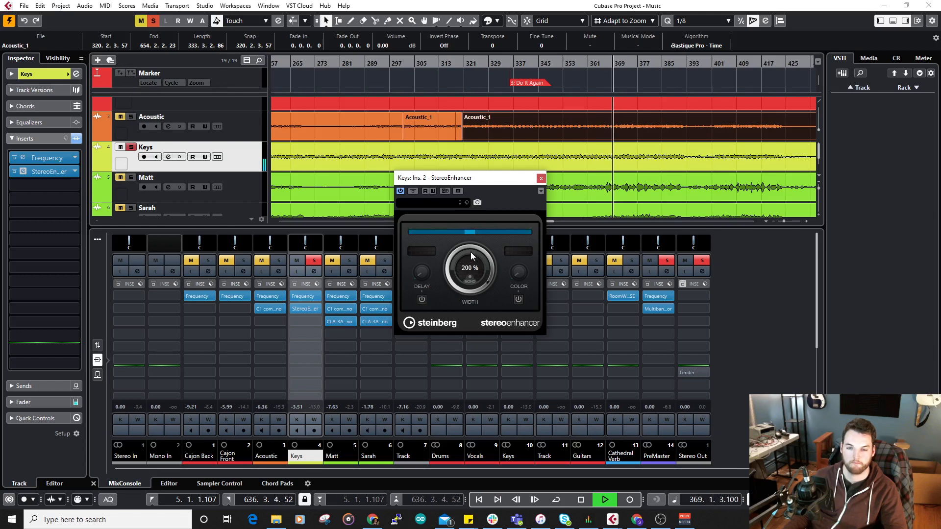
left_click(542, 180)
left_click(315, 258)
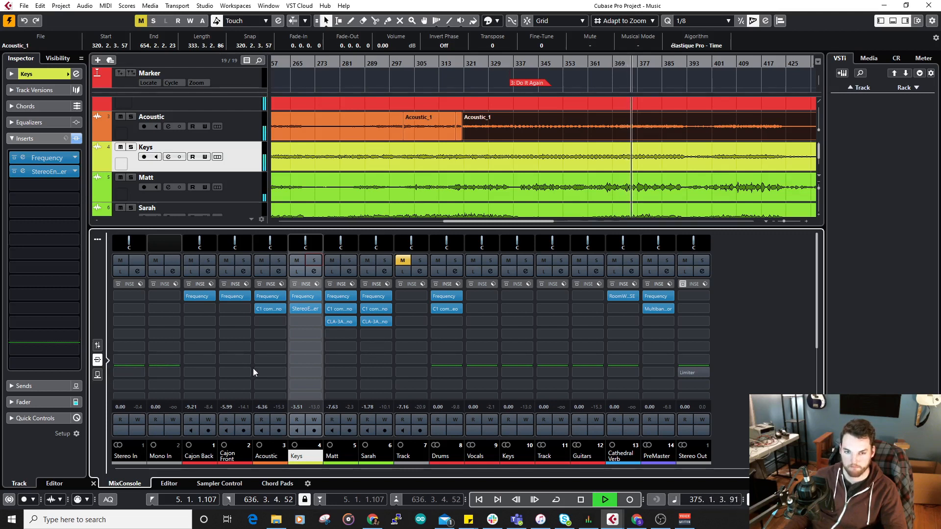
Step: Lower the third band's threshold in the PreMaster MultibandCompressor to -32.7 dB during playback
key("space")
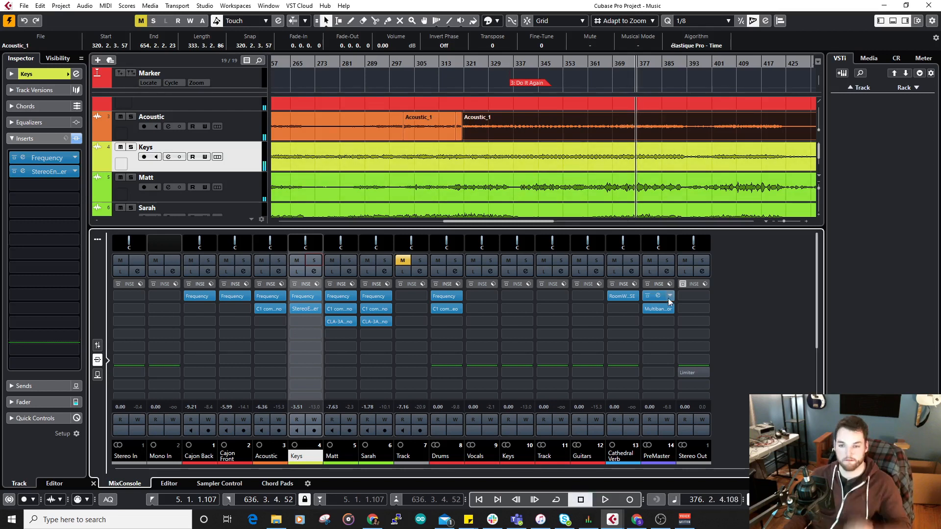
left_click(657, 309)
key("space")
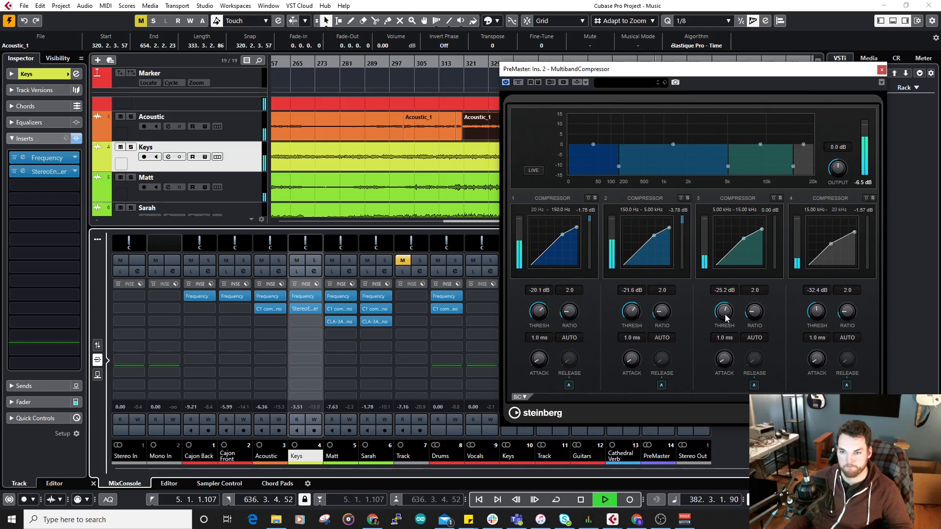
scroll(728, 328, "down", 3)
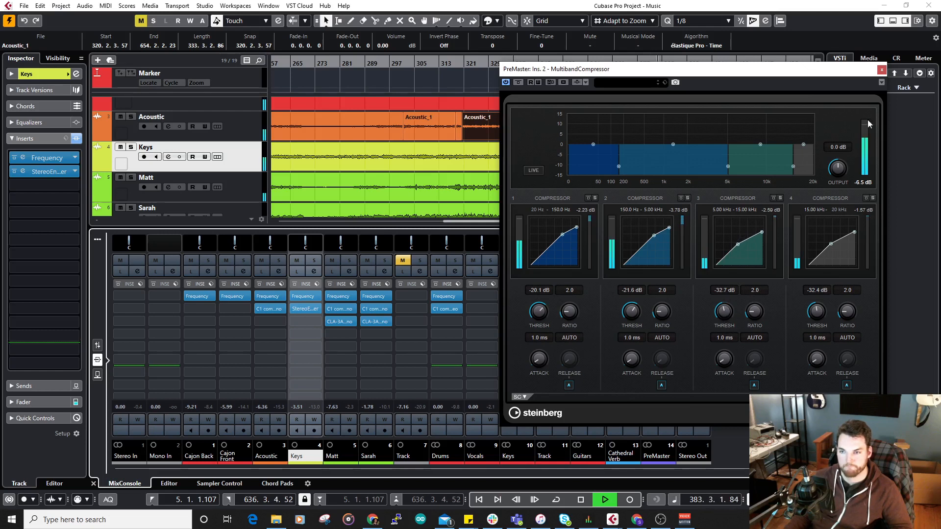
left_click(881, 71)
Step: Stop playback, show the volume automation lane of vocal track 5, and place the playhead at the This Is A Move marker
key("shift+f")
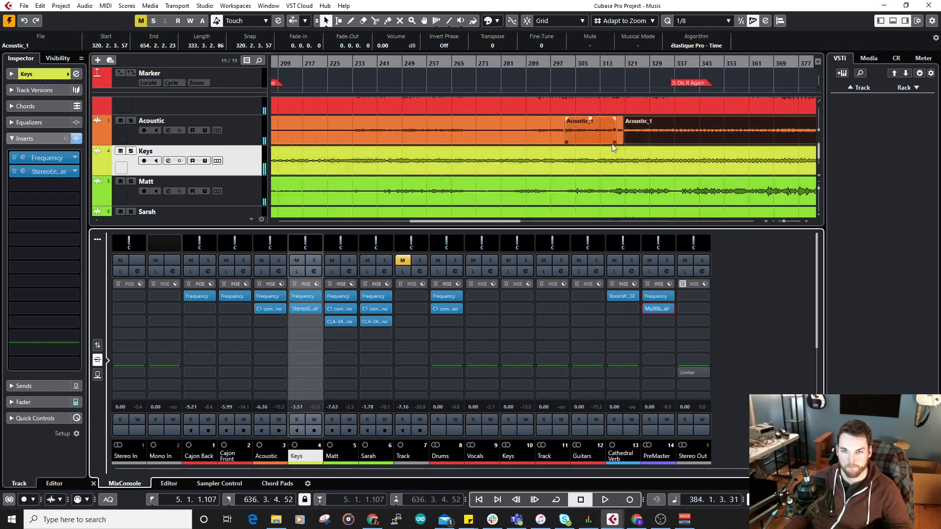
key("space")
left_click(548, 129)
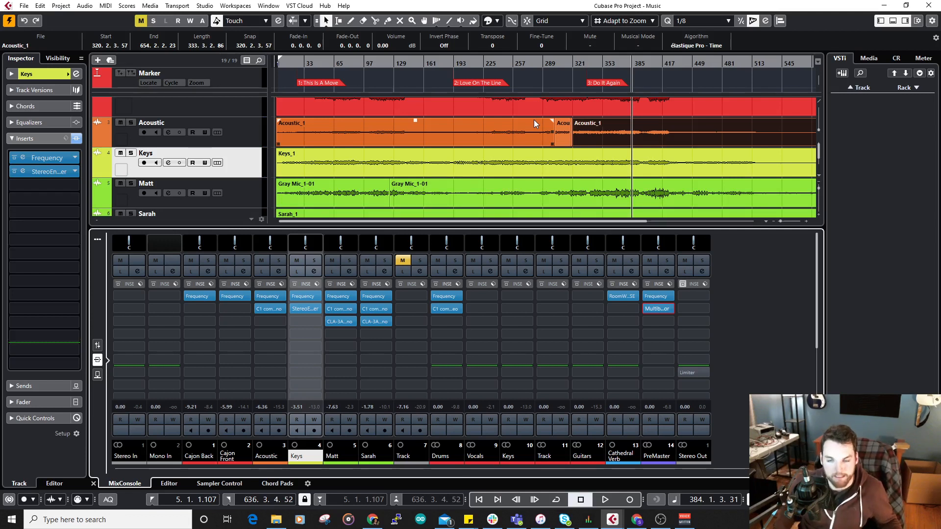
scroll(456, 155, "up", 1)
scroll(254, 128, "down", 4)
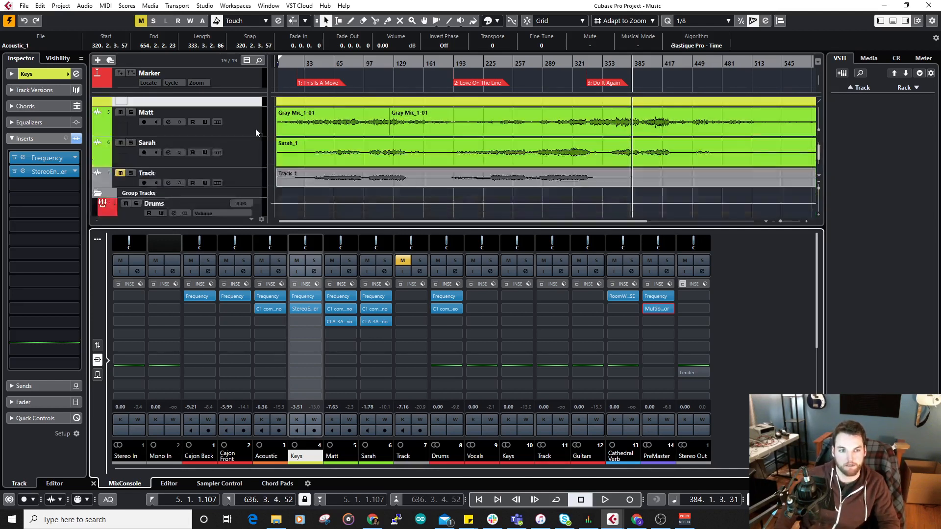
left_click(257, 126)
left_click(98, 131)
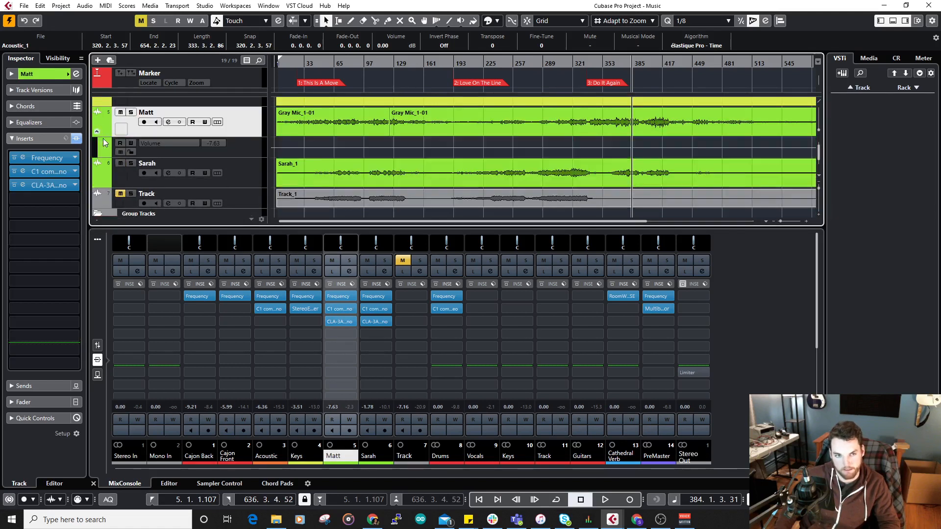
left_click(297, 64)
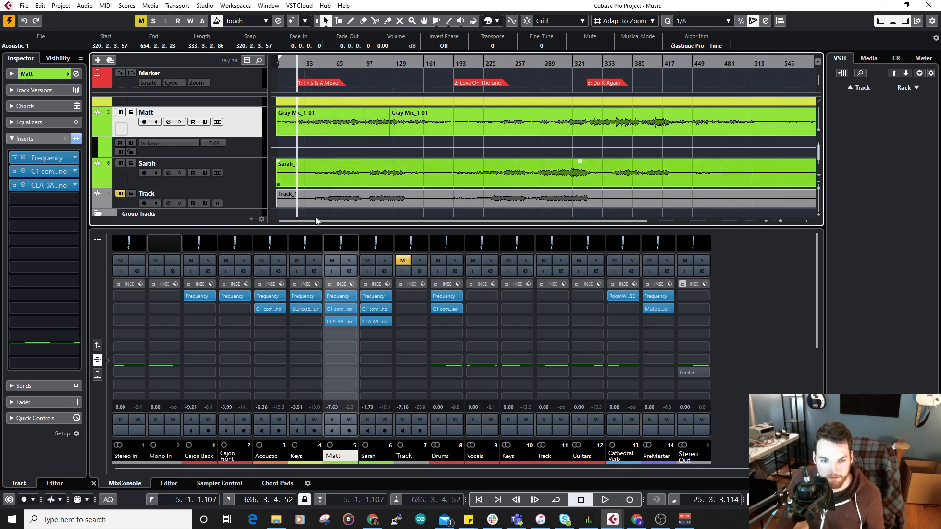
Step: Raise vocal track 5's fader to -1.20 dB, lower vocal track 6's to -3.81 dB, and hide the automation lane
key("space")
left_click(97, 345)
left_click_drag(331, 359, 332, 316)
key("space")
scroll(310, 123, "down", 4)
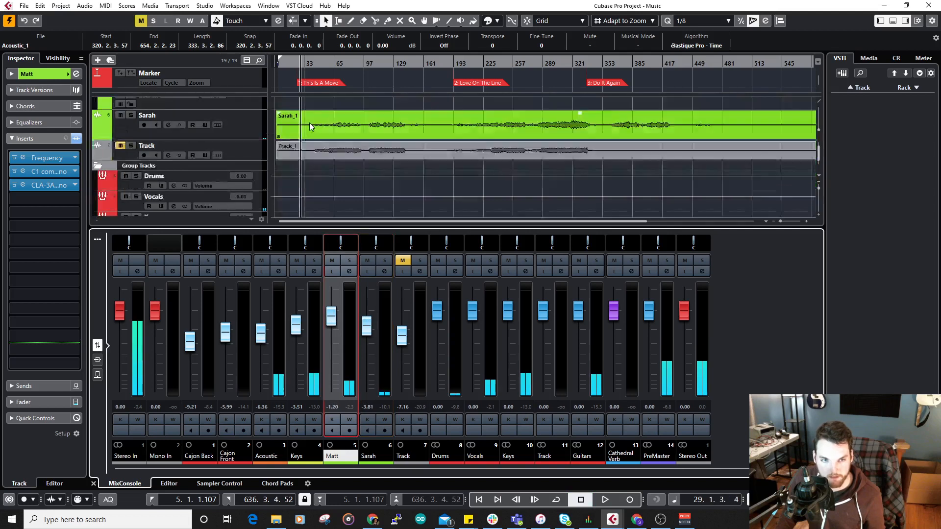
scroll(294, 133, "up", 4)
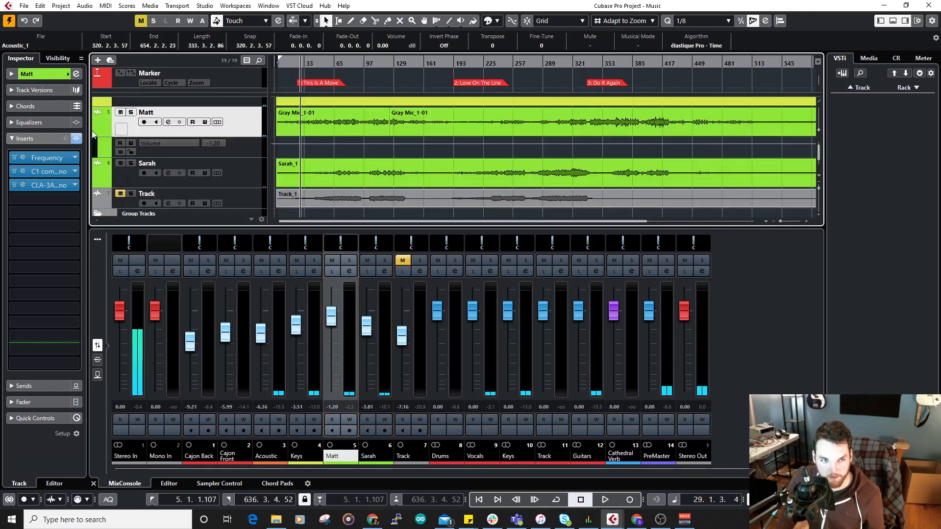
left_click(94, 133)
Step: Select vocal tracks 5 and 6 together, and add and activate a send to Cathedral Verb in the first send slot
left_click(251, 161)
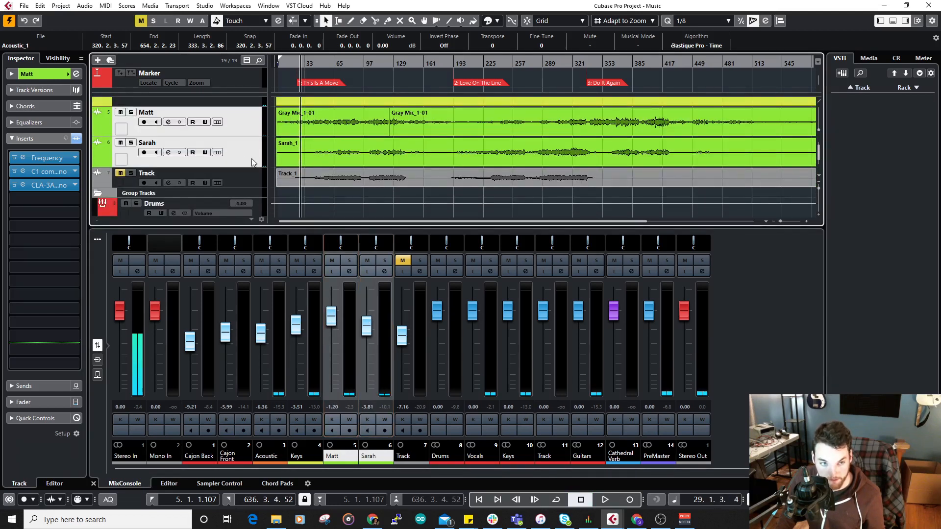
left_click(34, 387)
left_click(67, 176)
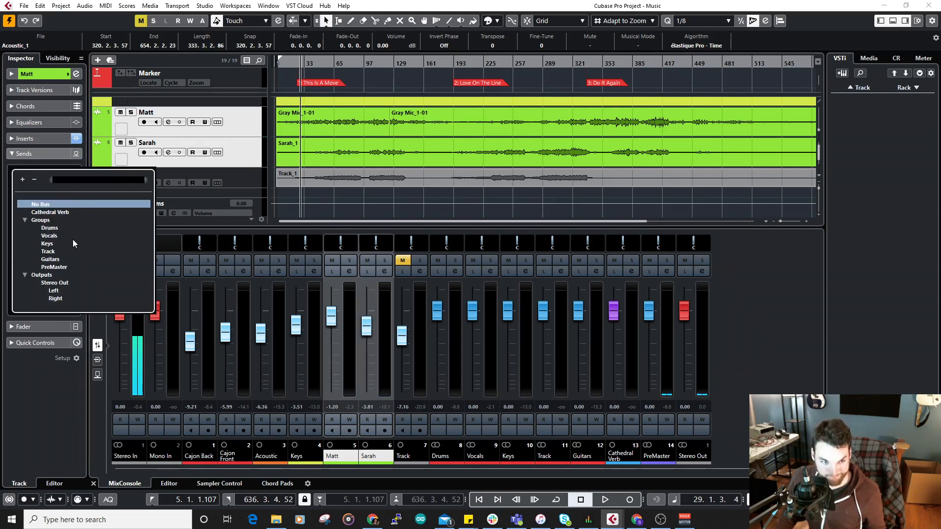
left_click(63, 213)
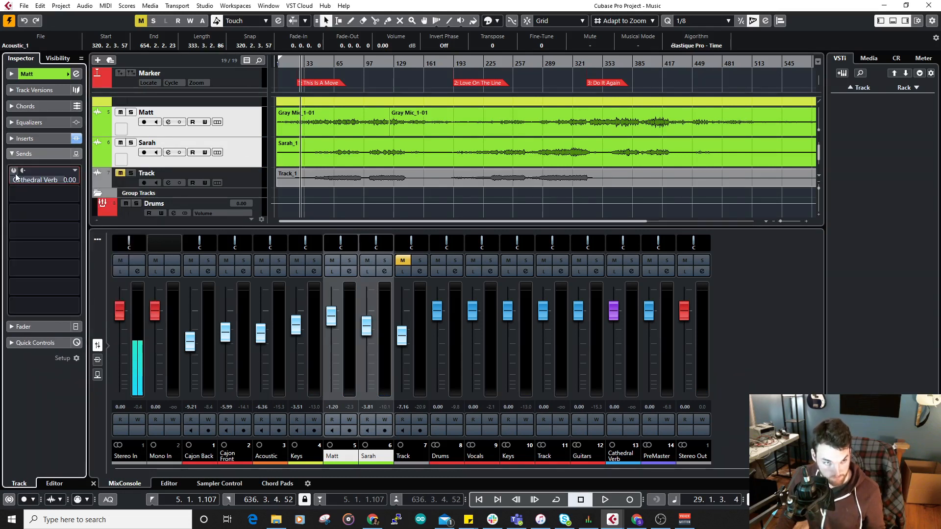
left_click(14, 171)
Step: Solo both vocal tracks during playback, lower the Cathedral Verb fader to -5.31 dB, and unsolo the vocals
key("space")
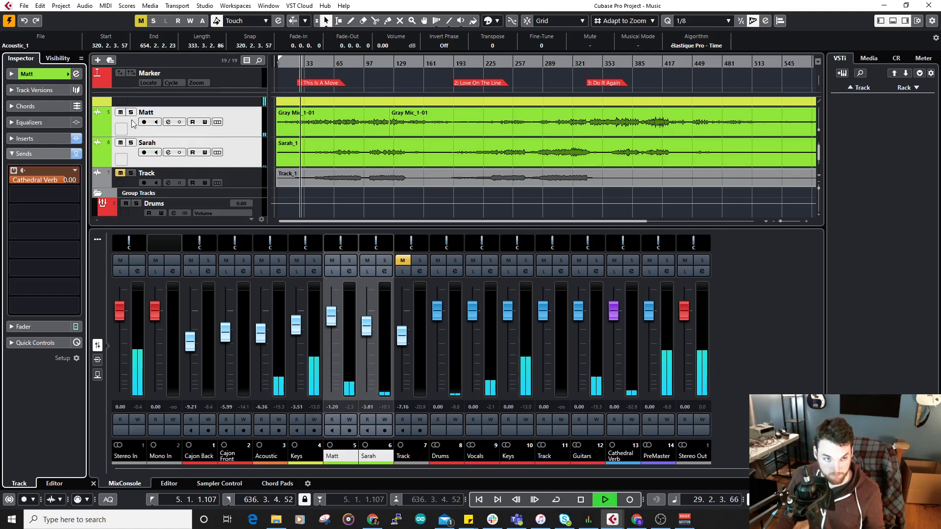
left_click(131, 142)
left_click(131, 112)
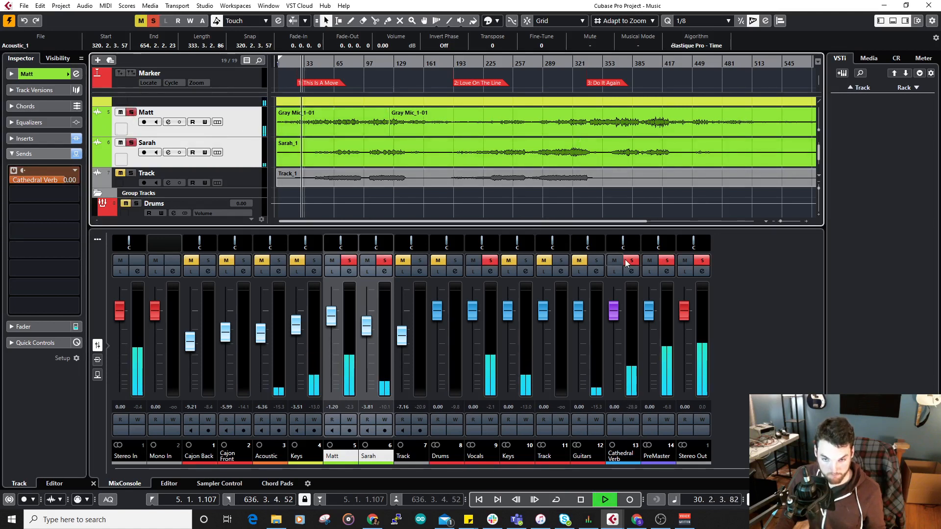
left_click_drag(613, 316, 617, 335)
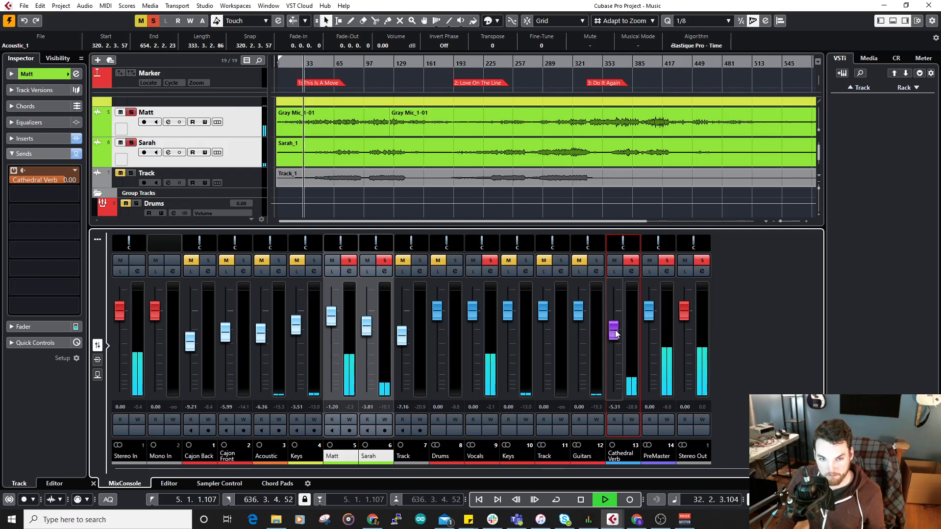
left_click_drag(354, 261, 385, 260)
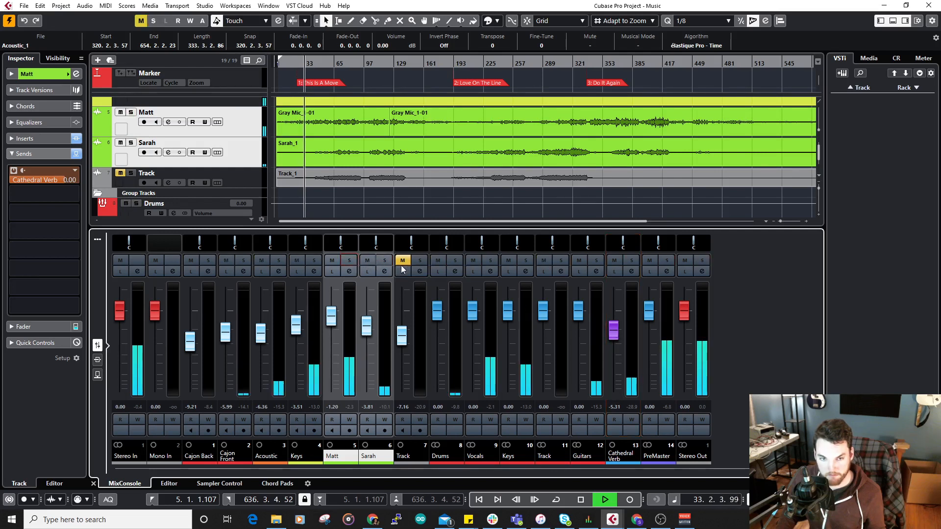
Step: Stop playback and insert the RDeEsser Mono effect in the fourth insert slot of vocal track 5
left_click(98, 359)
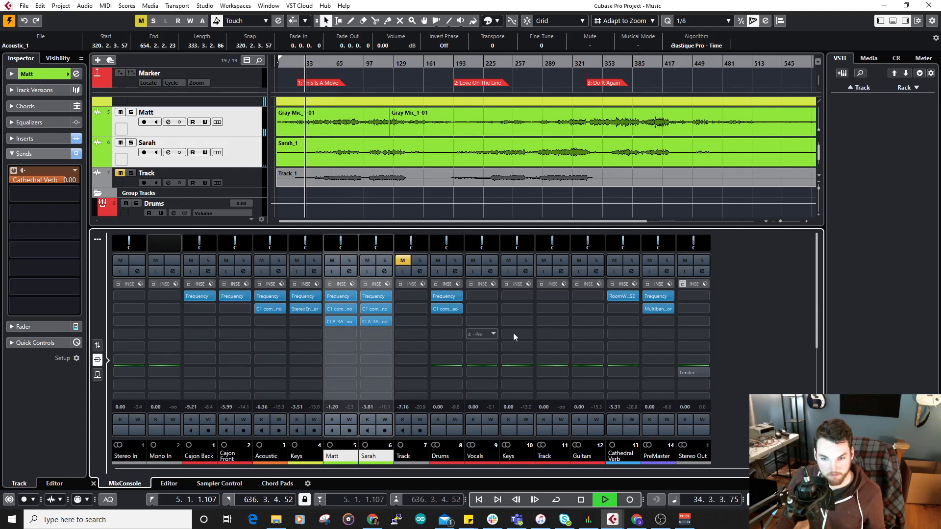
key("space")
left_click(344, 334)
left_click(345, 400)
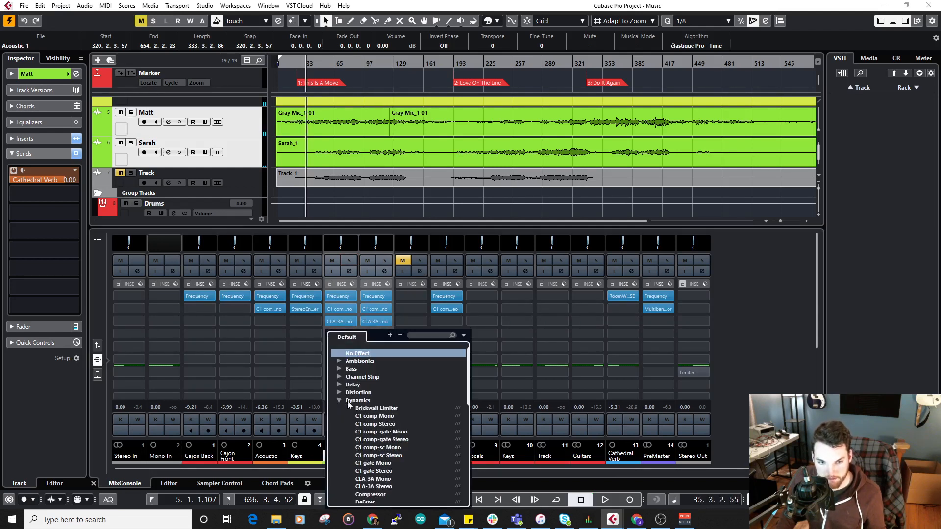
scroll(413, 440, "down", 2)
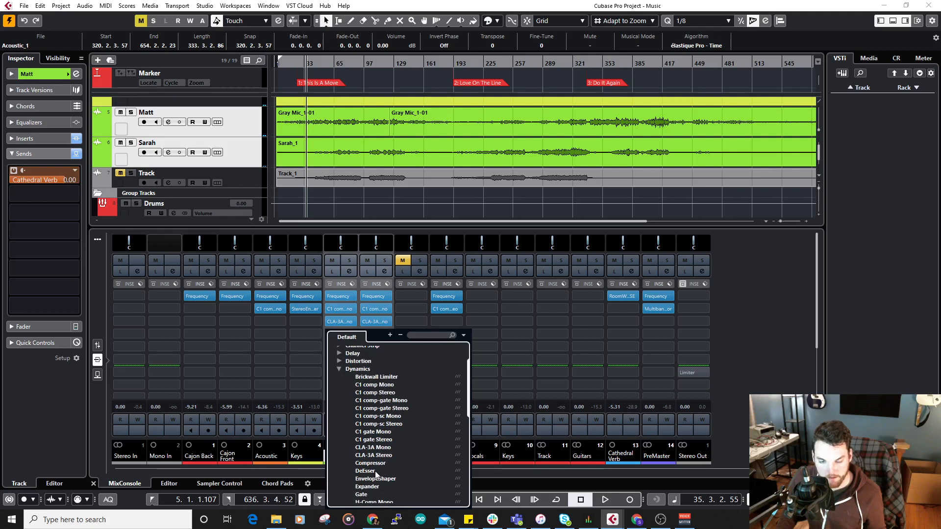
scroll(385, 451, "down", 4)
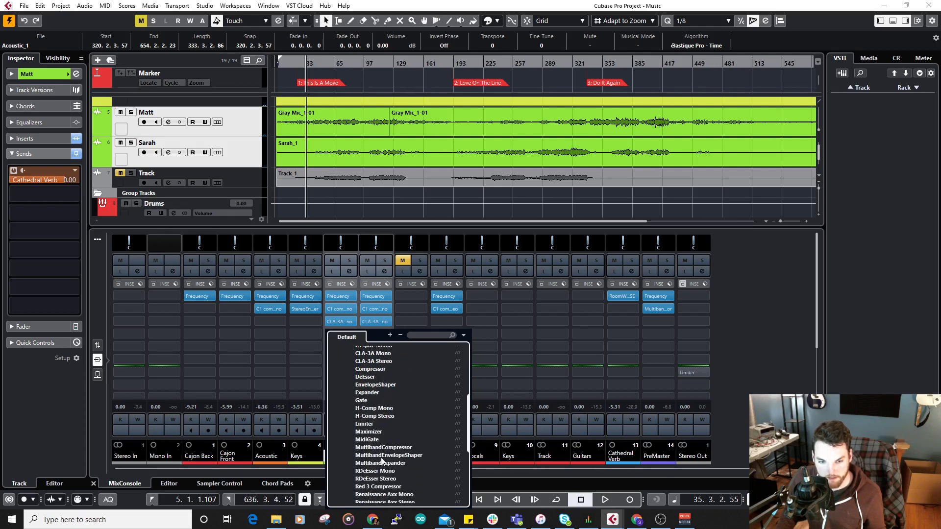
left_click(384, 471)
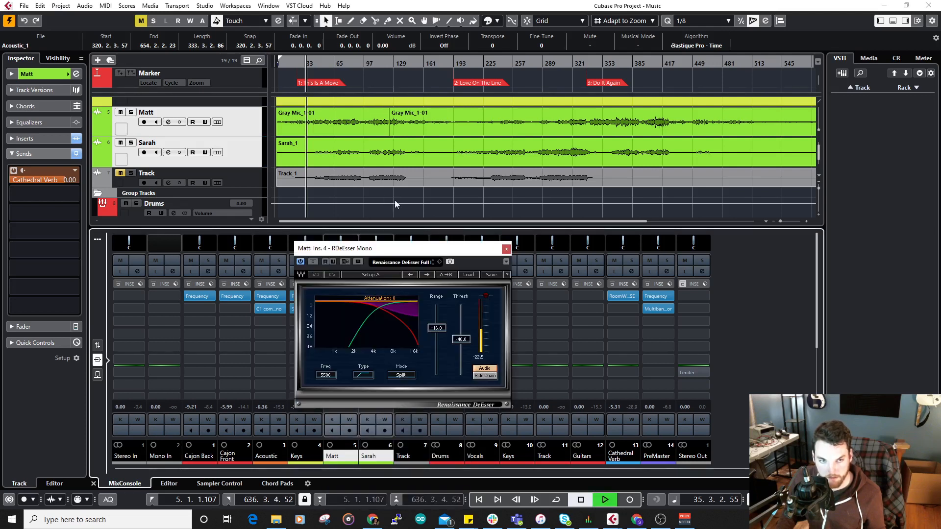
Step: Set the RDeEsser threshold on vocal track 5 to -37.0 during playback
key("space")
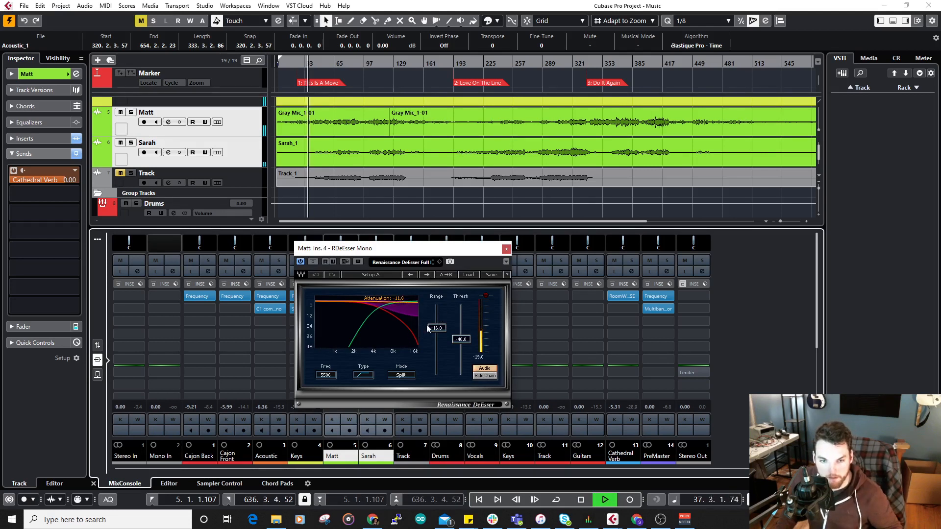
left_click_drag(461, 339, 464, 335)
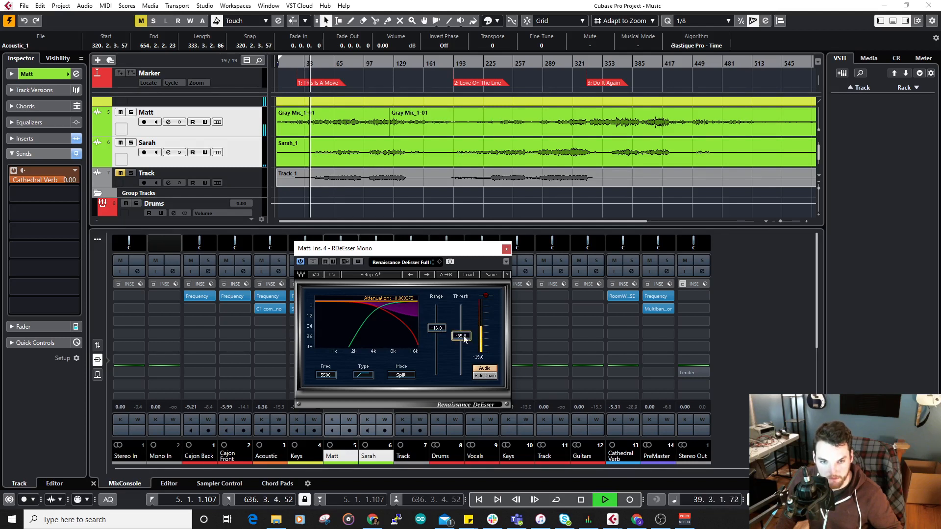
left_click_drag(458, 334, 465, 342)
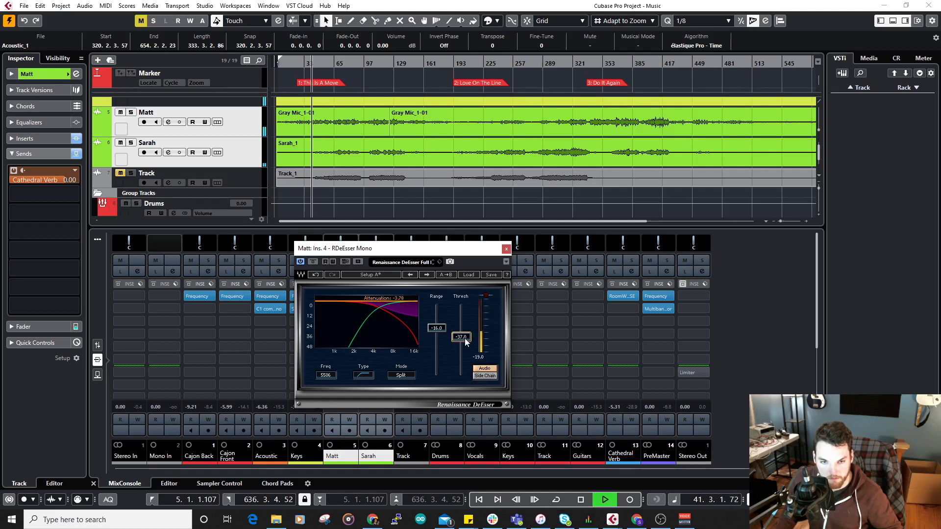
Step: Copy the RDeEsser insert from vocal track 5 to the fourth slot of vocal track 6, and set its threshold to -35.9 during playback
left_click(506, 248)
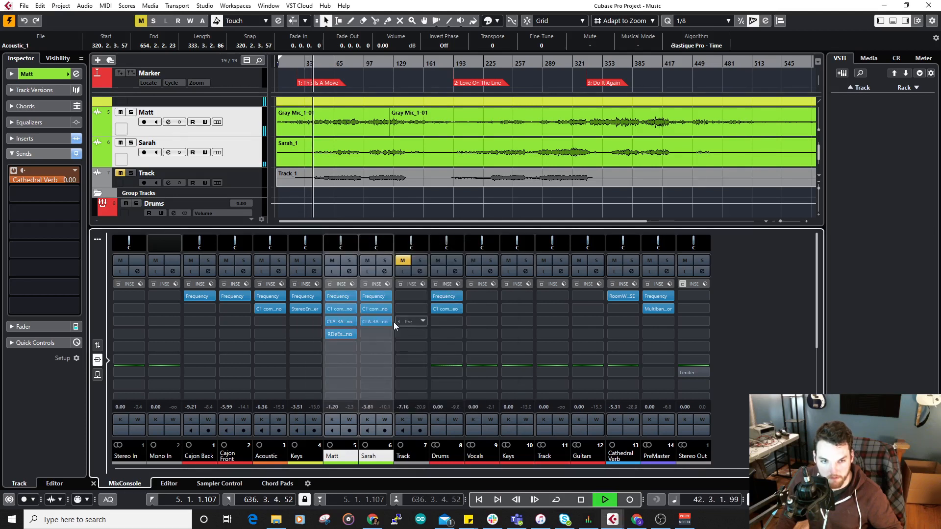
left_click_drag(349, 334, 378, 331)
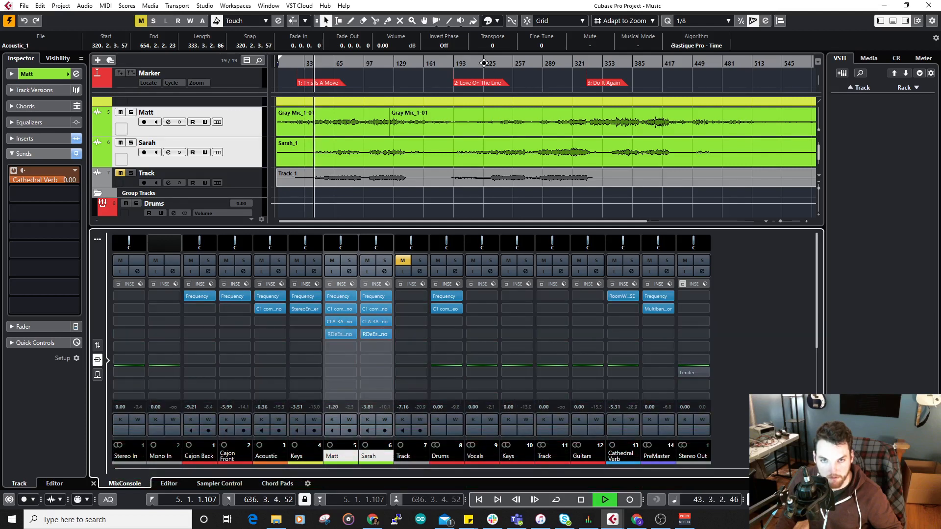
left_click(540, 64)
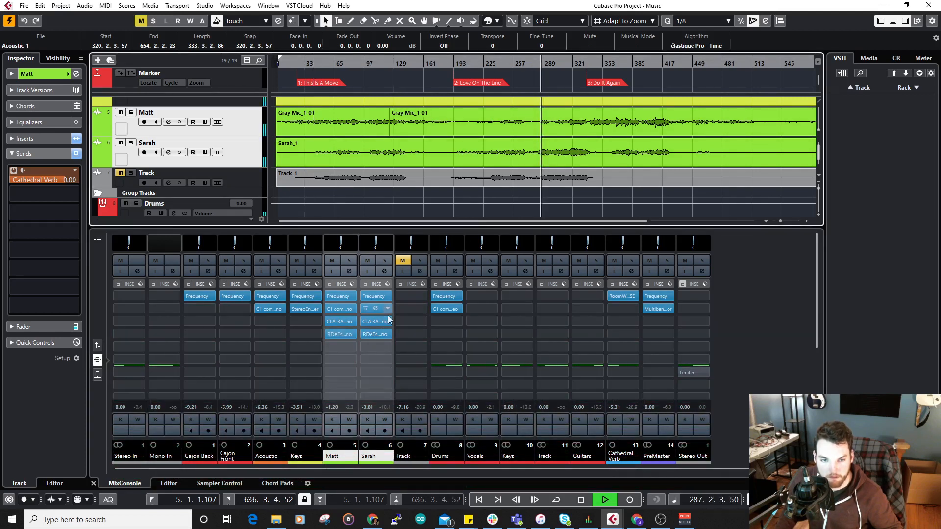
left_click(374, 335)
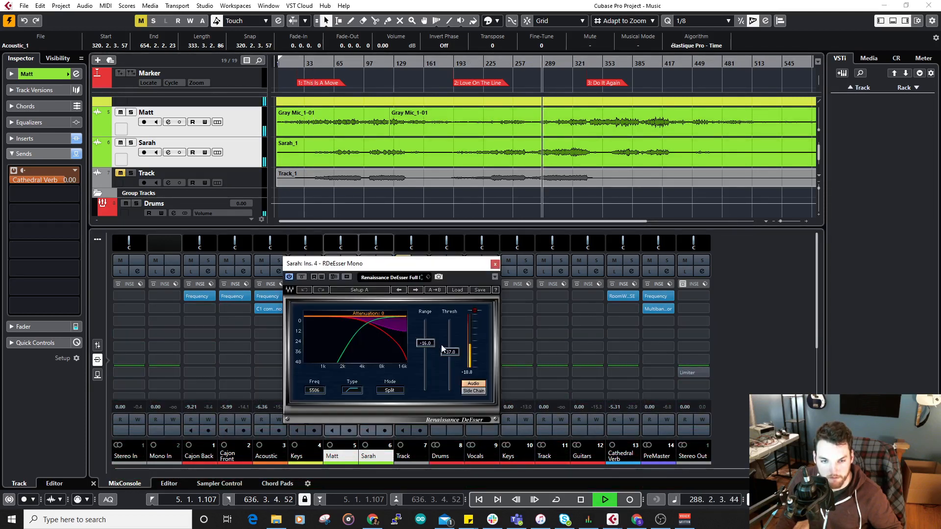
left_click_drag(452, 357, 452, 355)
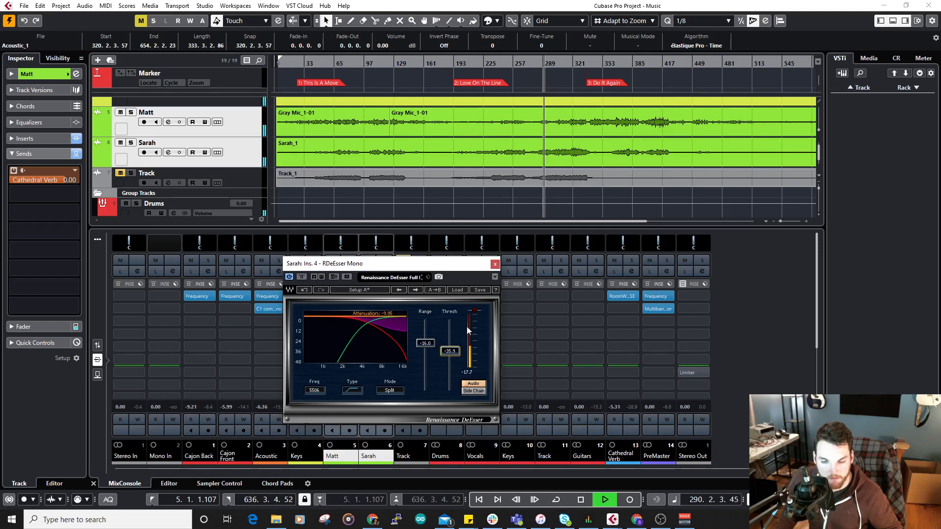
left_click(495, 265)
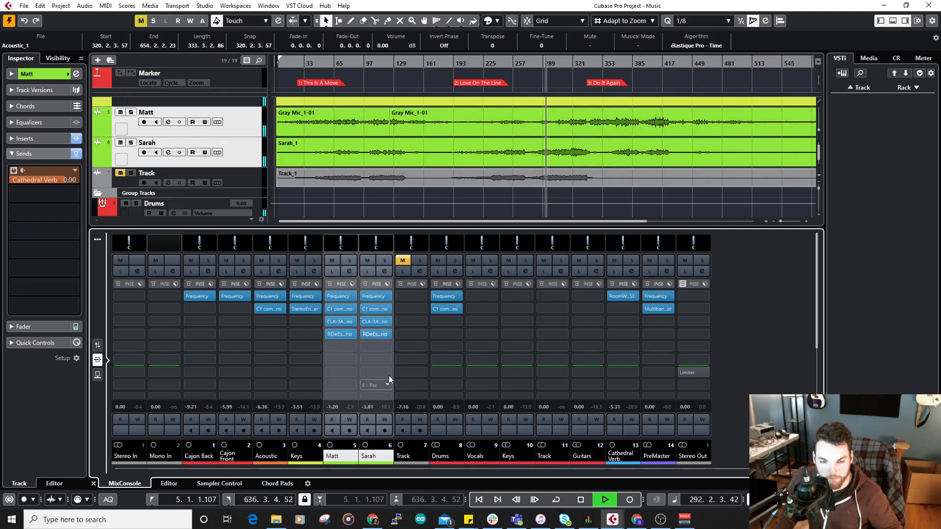
Step: Solo vocal track 6, replay the passage around bar 289 while setting its RDeEsser threshold to -30.4, then stop playback and unsolo it
key("space")
left_click(385, 260)
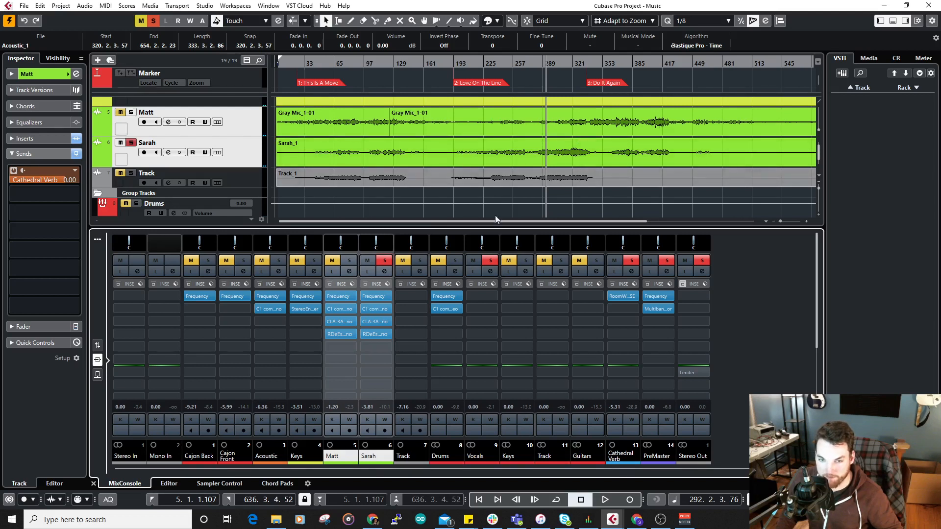
key("space")
left_click(375, 336)
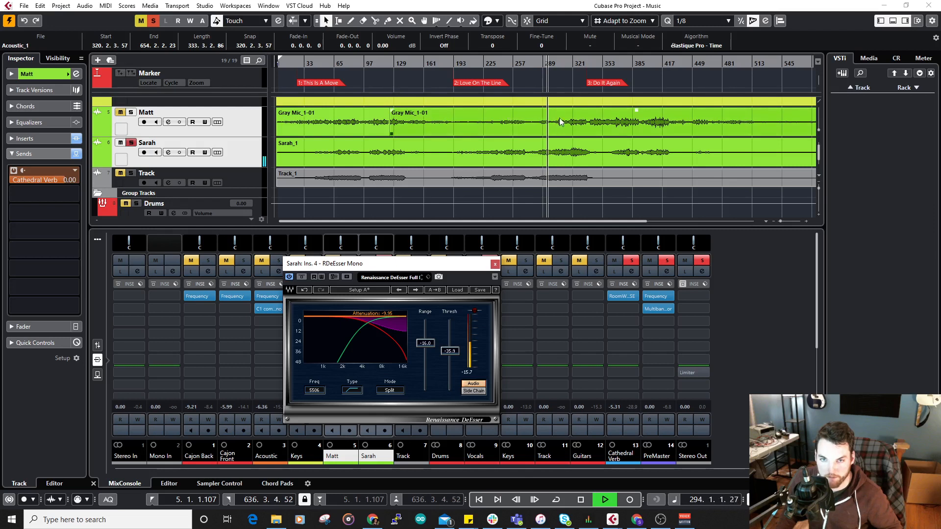
scroll(541, 133, "up", 4)
left_click(542, 63)
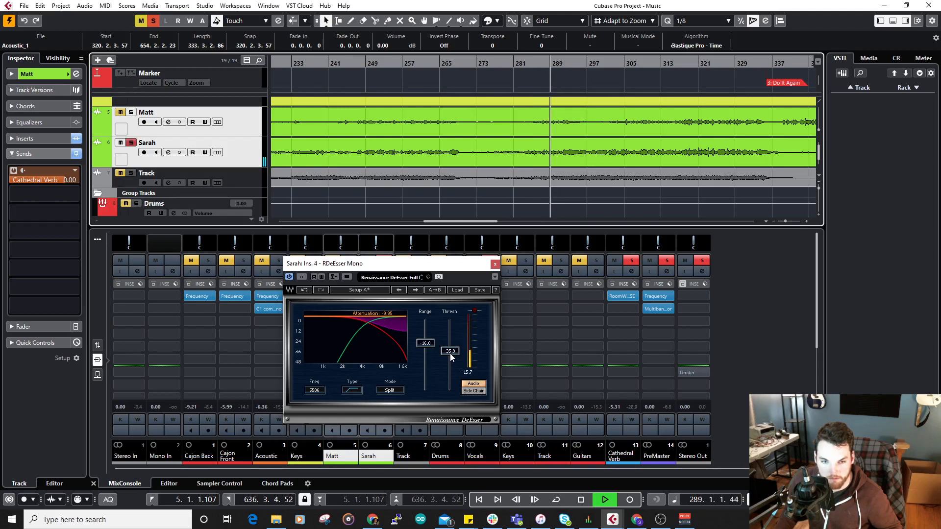
left_click_drag(450, 357, 452, 351)
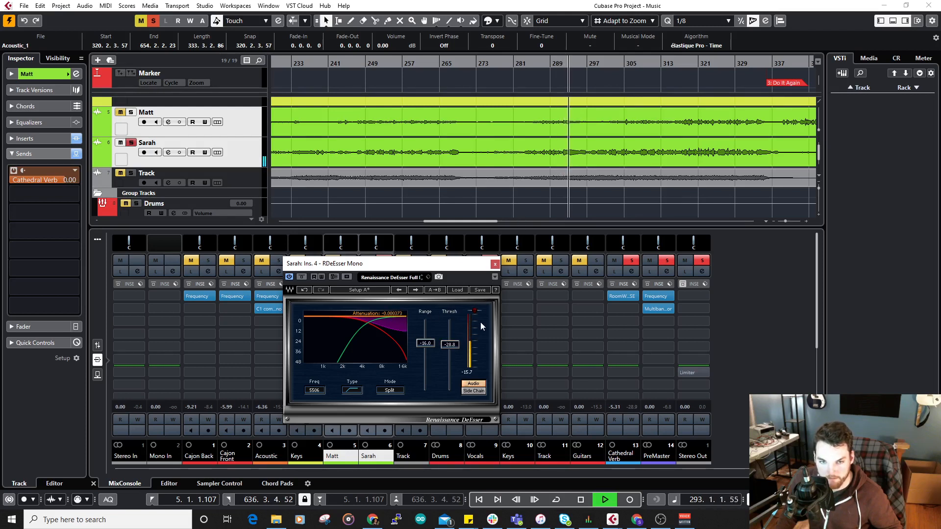
left_click(542, 70)
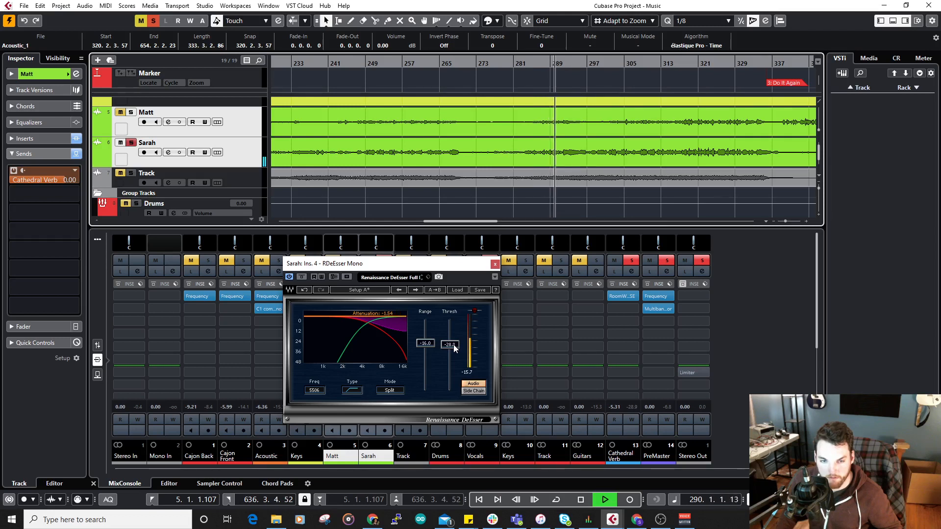
left_click_drag(454, 345, 454, 349)
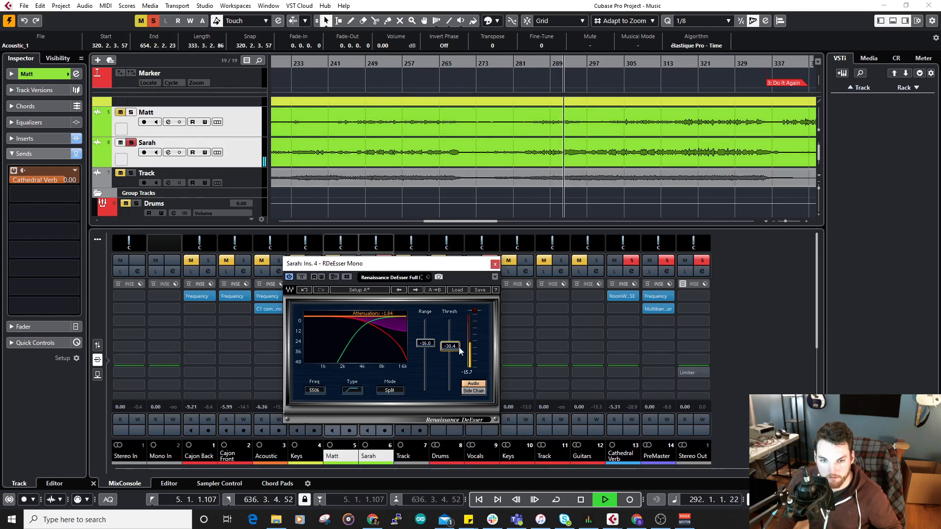
left_click(495, 265)
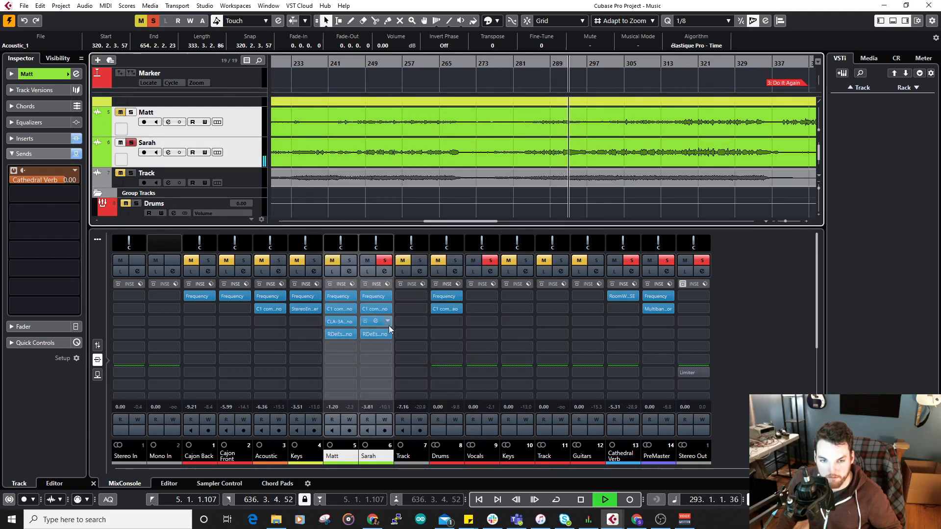
key("space")
left_click(386, 260)
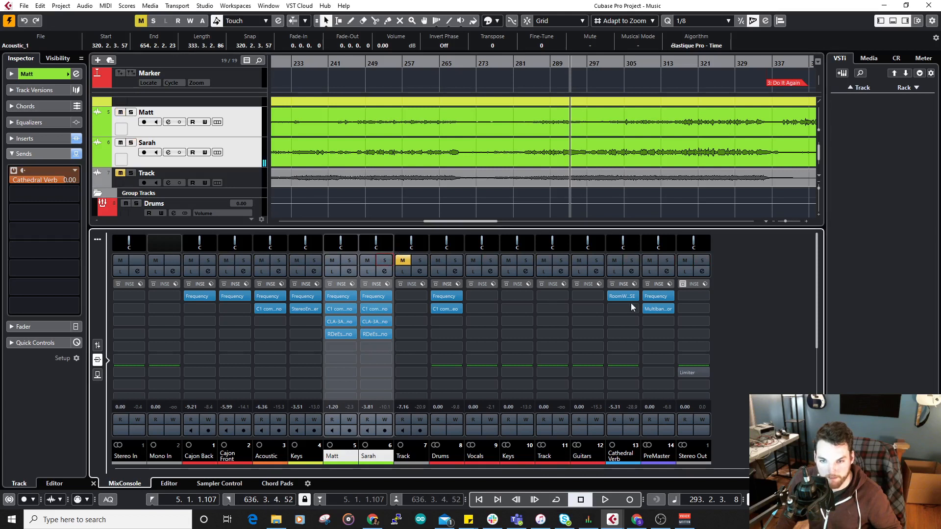
Step: Insert the Frequency EQ in the second insert slot of the Cathedral Verb channel during playback
key("space")
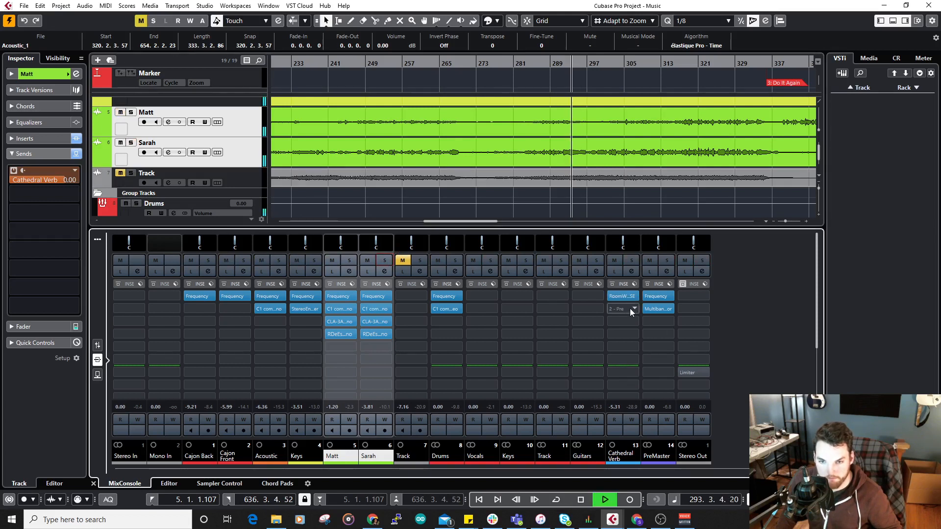
left_click(630, 307)
left_click(622, 382)
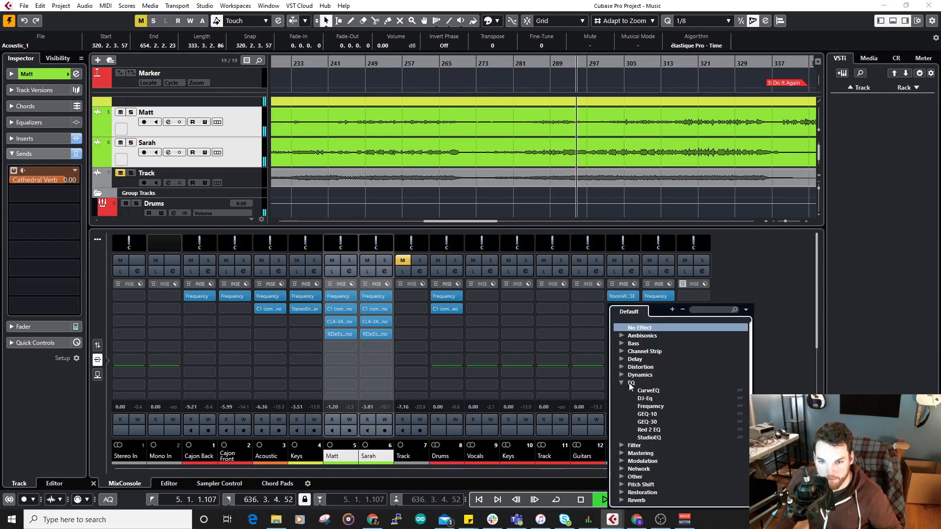
left_click(643, 406)
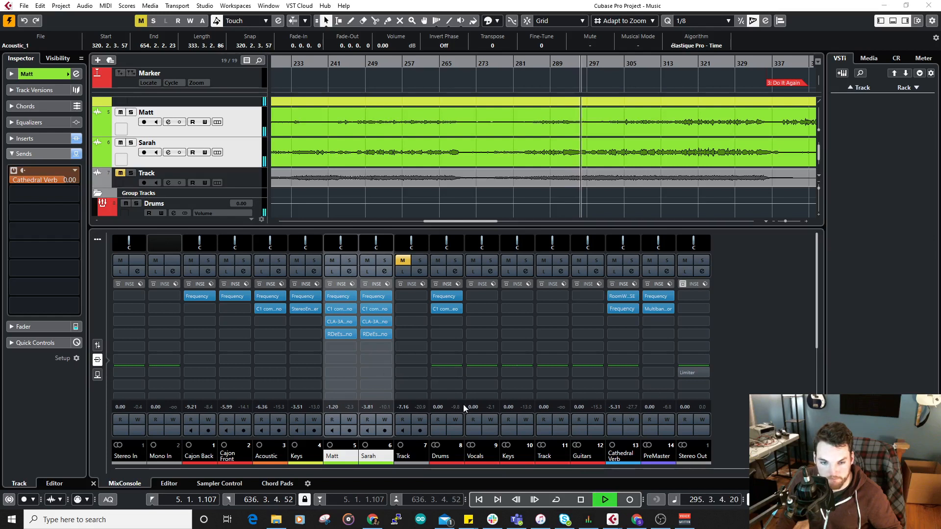
Step: Solo the Vocals group and the Cathedral Verb channel, with playback running from about bar 305
left_click(495, 261)
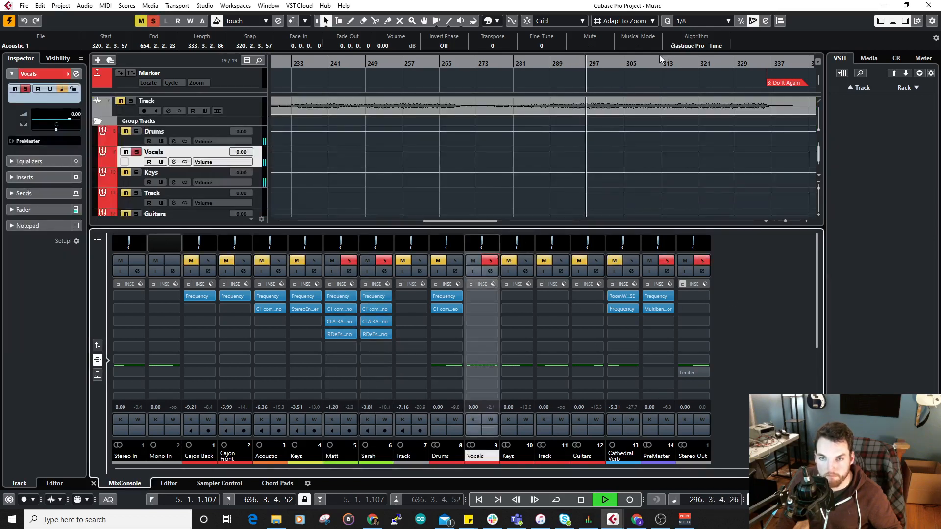
scroll(651, 149, "up", 3)
left_click(630, 66)
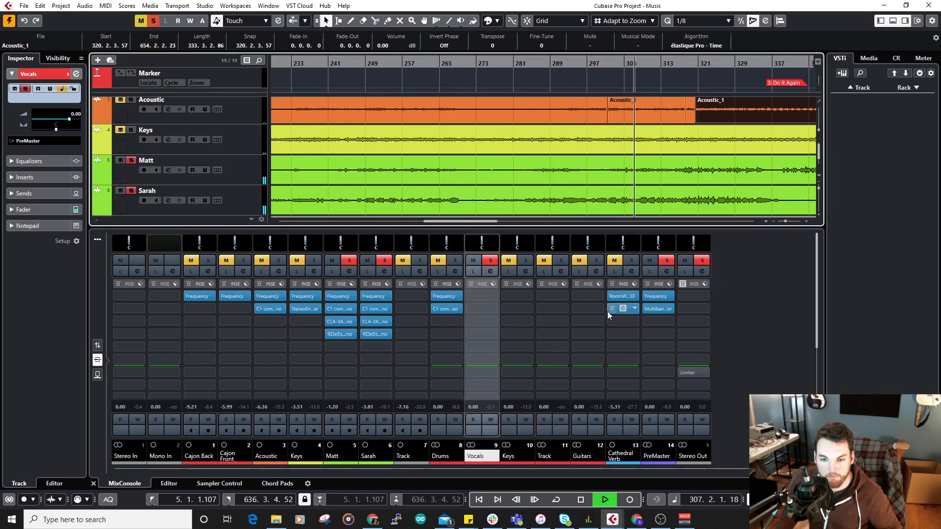
left_click(632, 260)
scroll(586, 162, "up", 5)
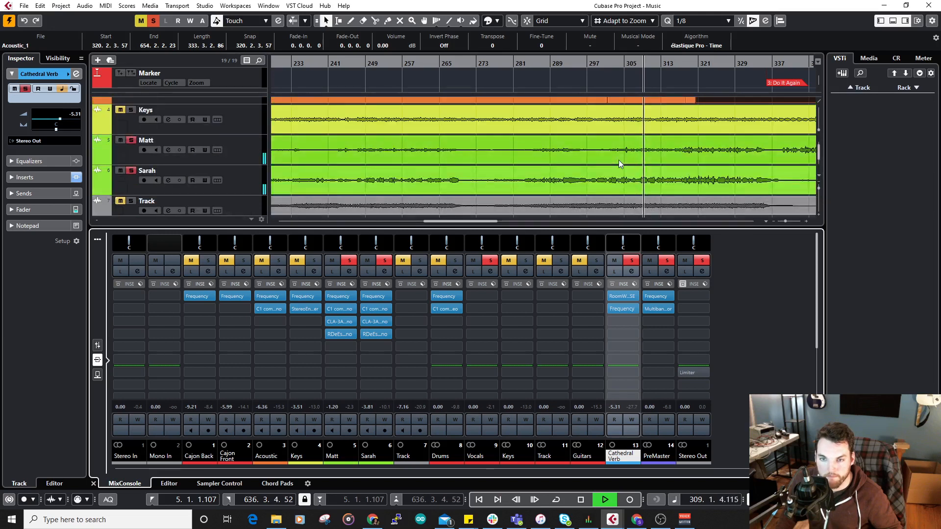
Step: Set band 1 of the Cathedral Verb's Frequency EQ to a Low Shelf at 103 Hz with -24.0 dB gain
left_click(622, 309)
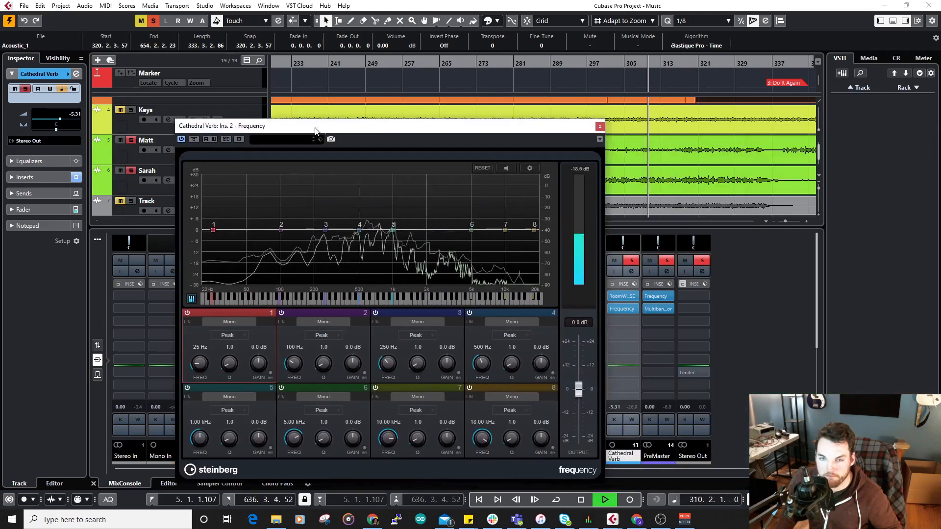
left_click_drag(294, 129, 189, 102)
left_click(131, 311)
left_click(143, 387)
left_click(136, 314)
left_click(155, 377)
left_click_drag(157, 336, 161, 345)
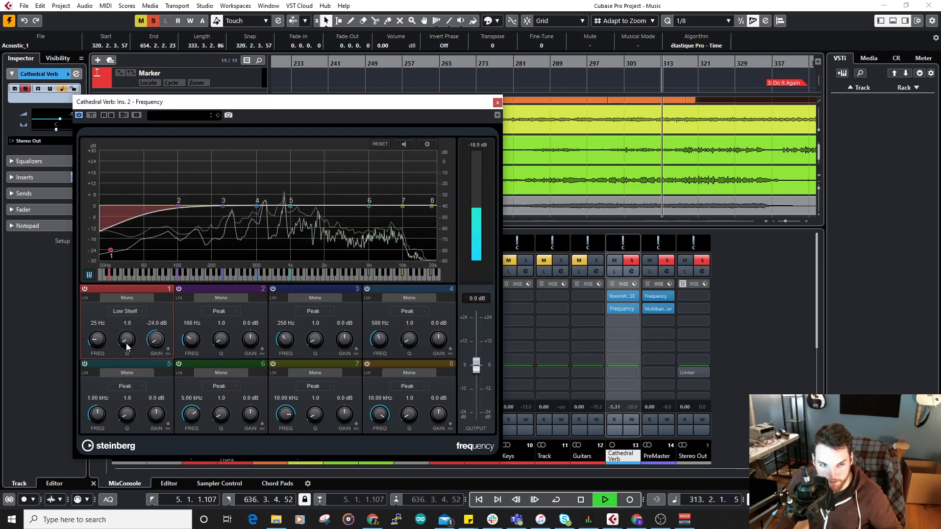
left_click_drag(99, 337, 108, 333)
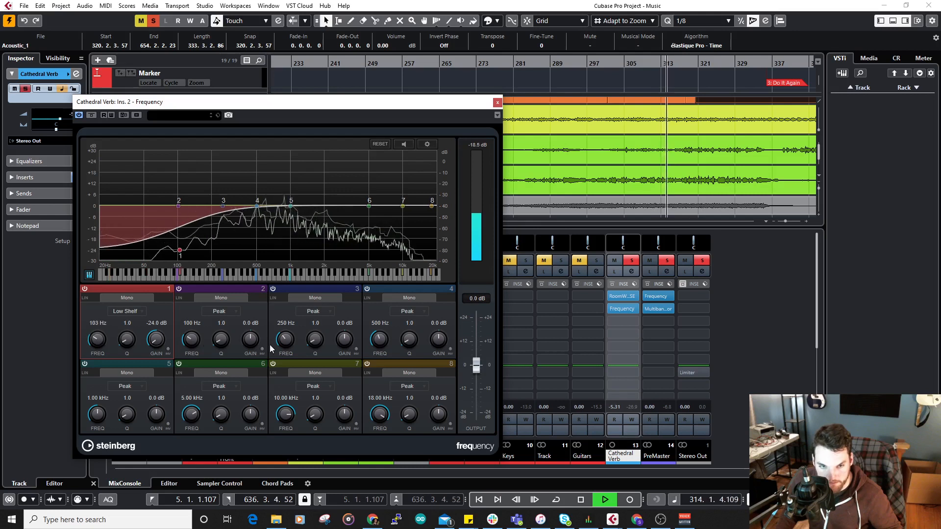
Step: Set band 8 of the Cathedral Verb's Frequency EQ to a High Shelf at 7.03 kHz with -24.0 dB gain, and close the EQ
left_click(408, 386)
left_click(434, 473)
left_click_drag(438, 419, 376, 431)
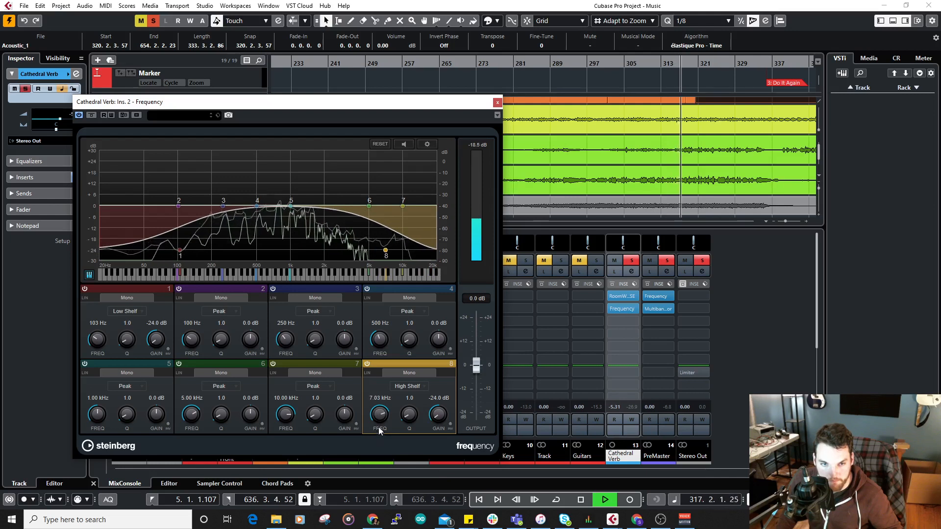
left_click(498, 102)
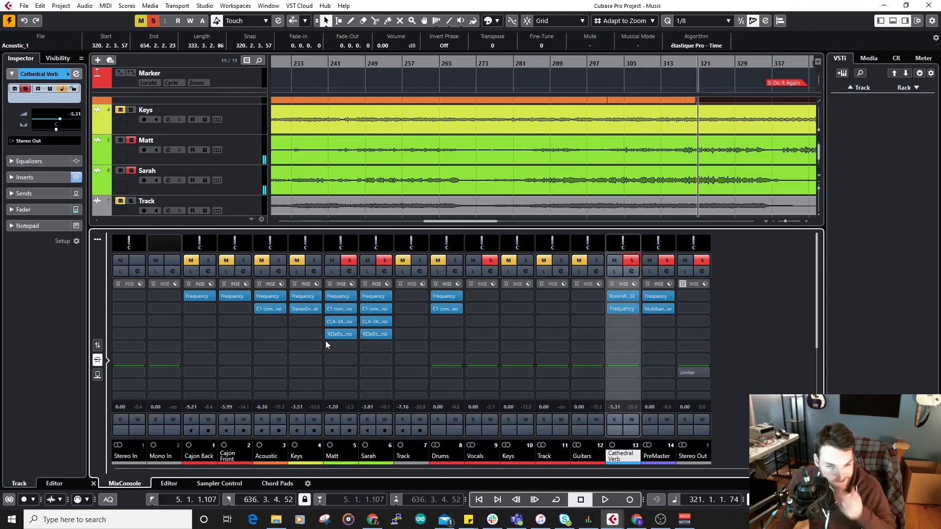
Step: Compare the soloed vocals with the RDeEsser inserts on tracks 5 and 6 bypassed and active during playback
left_click(365, 334)
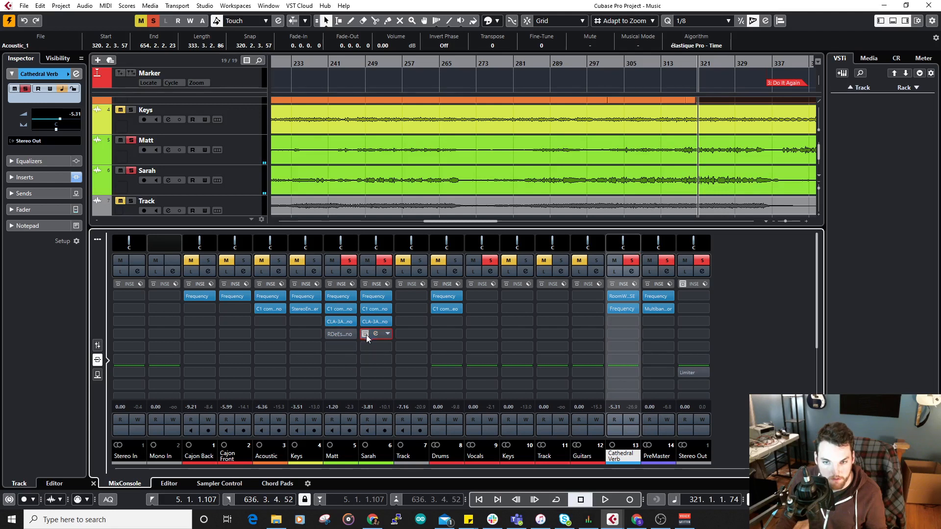
scroll(692, 151, "up", 1)
left_click(675, 63)
key("space")
scroll(695, 152, "up", 2)
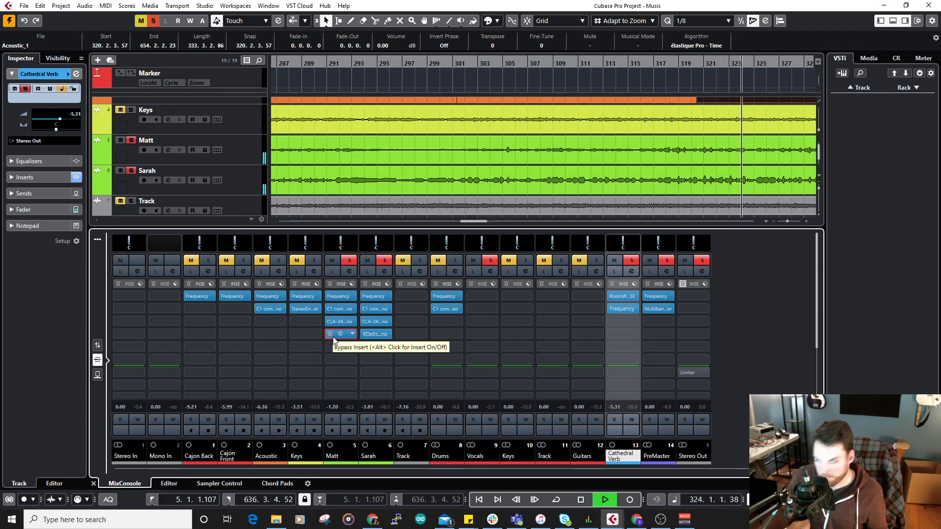
key("space")
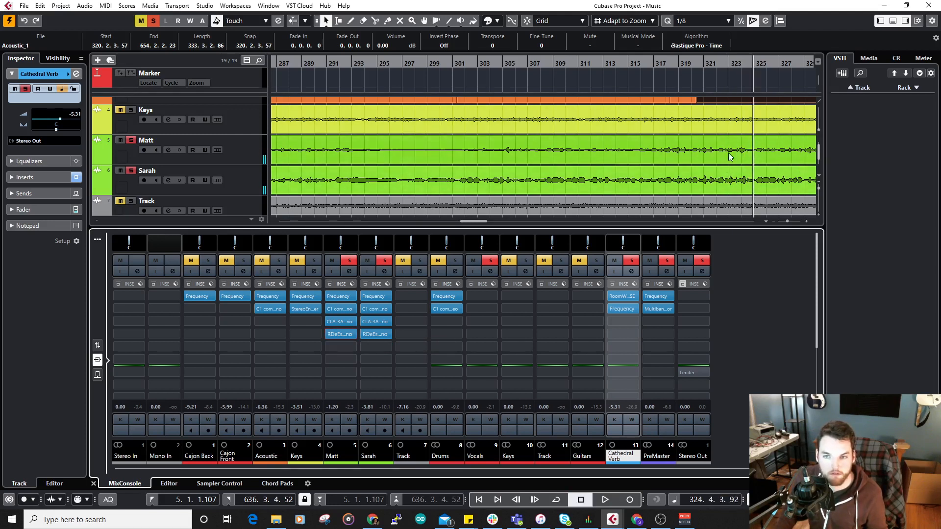
Step: Open the track 5 vocal clip for VariAudio editing and play the notes from about bar 318 to bar 320
left_click(691, 65)
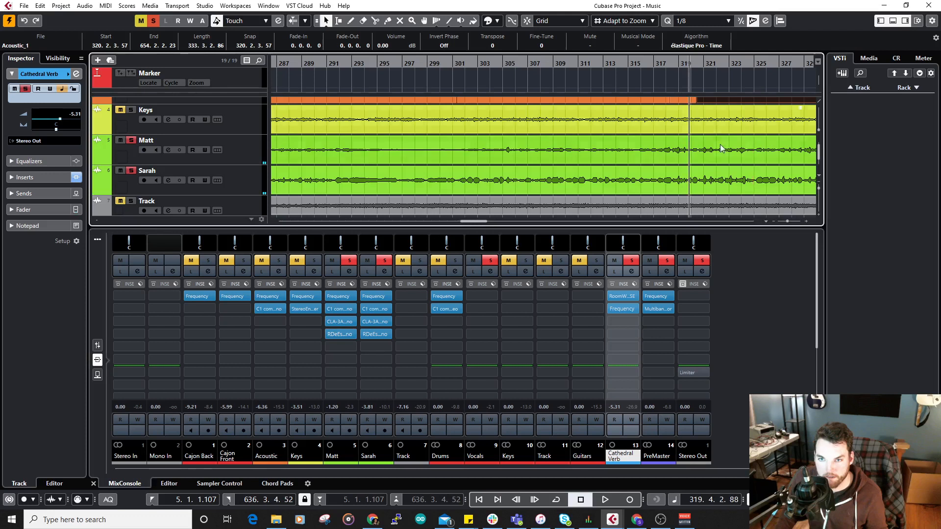
left_click(712, 161)
double_click(712, 162)
key("space")
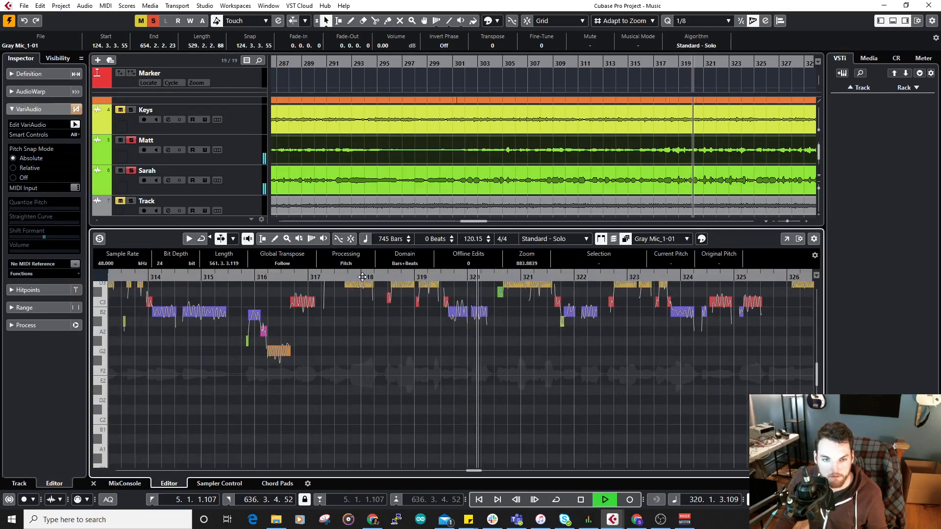
scroll(489, 364, "up", 2)
scroll(489, 367, "up", 3)
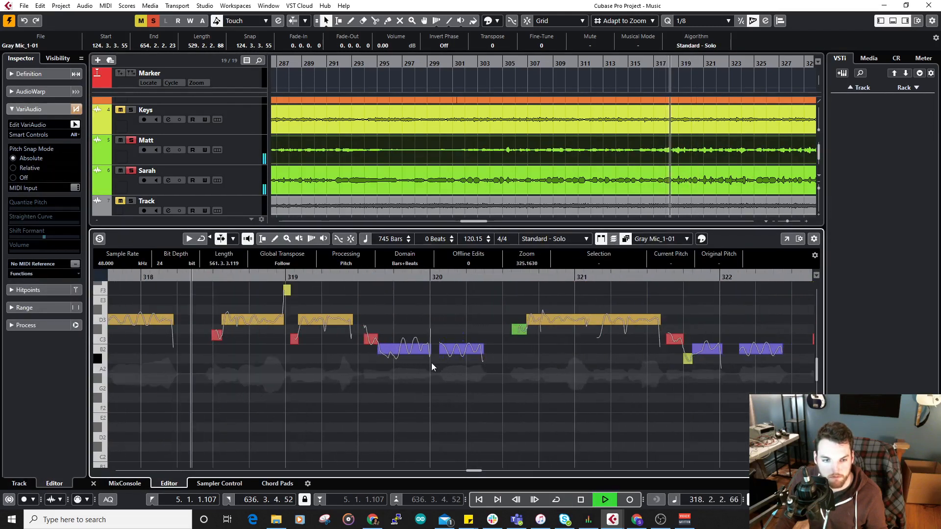
scroll(493, 362, "down", 3)
scroll(496, 362, "up", 2)
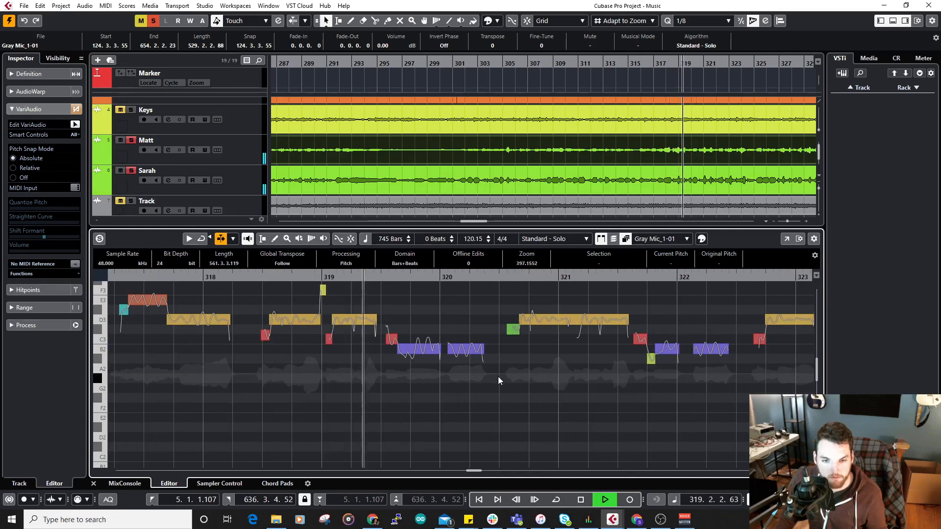
Step: Raise the vocal note just after bar 320 one semitone to C3, and play the passage from midway through bar 318
left_click(465, 352)
key("space")
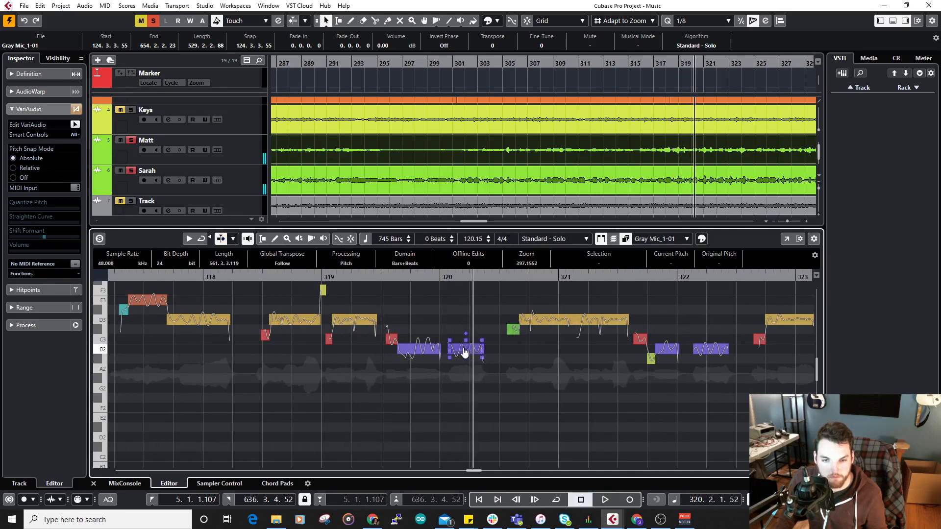
left_click_drag(465, 352, 465, 342)
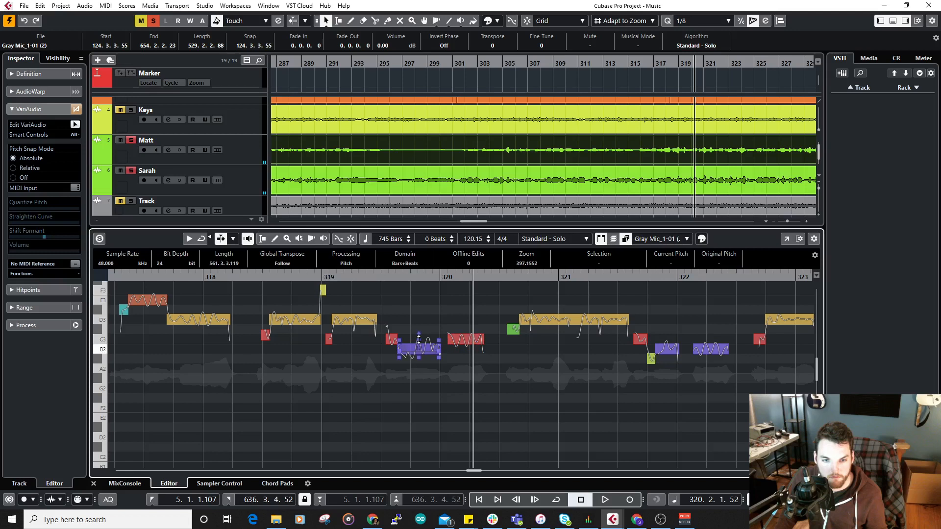
left_click(258, 277)
key("space")
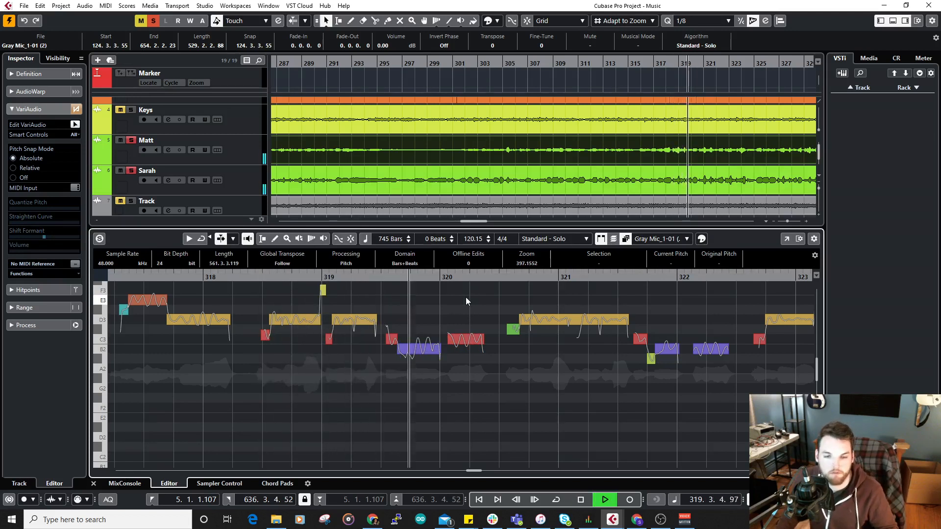
Step: Undo the pitch raise on the track 5 vocal note just after bar 320 and close the sample editor
left_click(463, 342)
key("space")
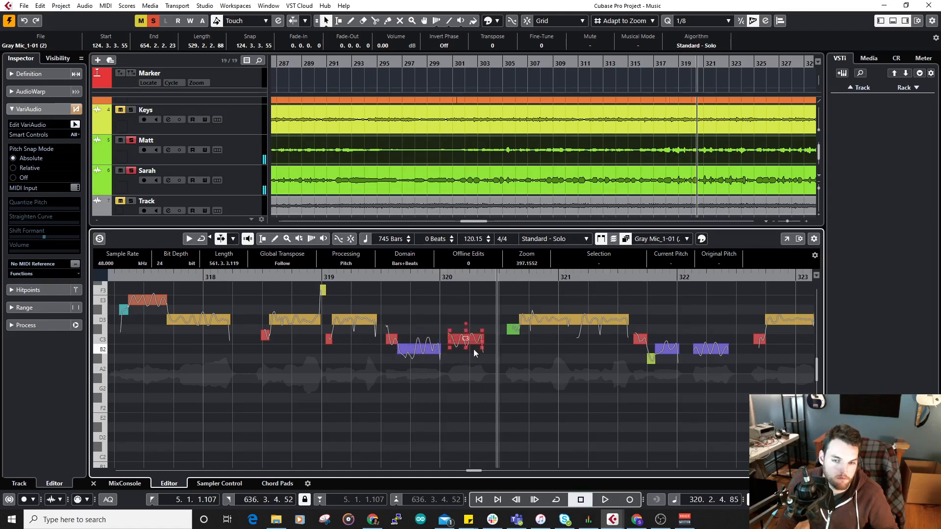
key("space")
key("space")
key("ctrl+z")
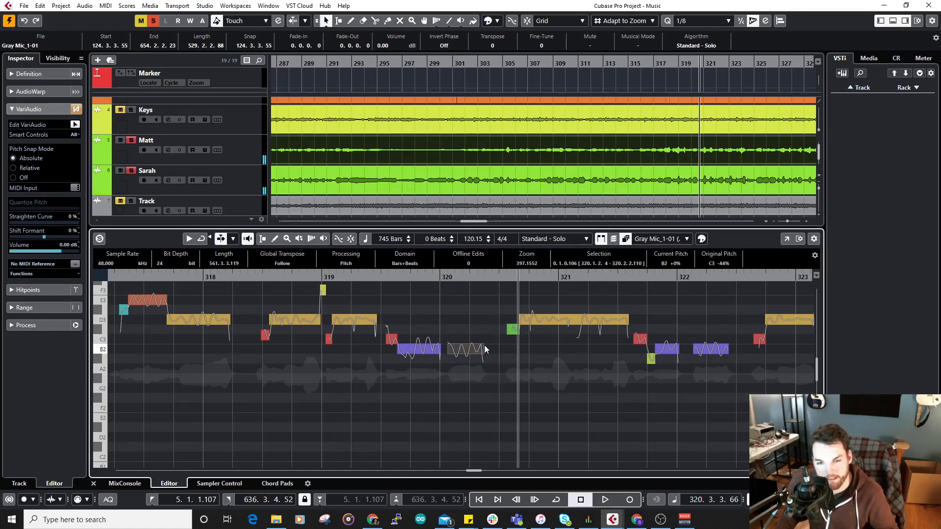
scroll(469, 324, "down", 2)
left_click(93, 484)
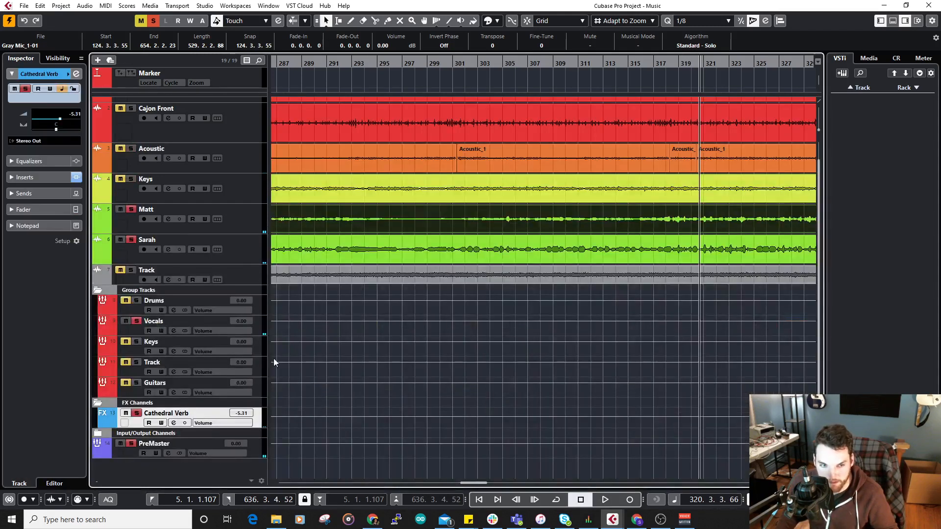
Step: Clear the solos on the vocal and Cathedral Verb channels, and play the full mix from the This Is A Move marker
left_click(137, 414)
key("space")
scroll(564, 234, "down", 4)
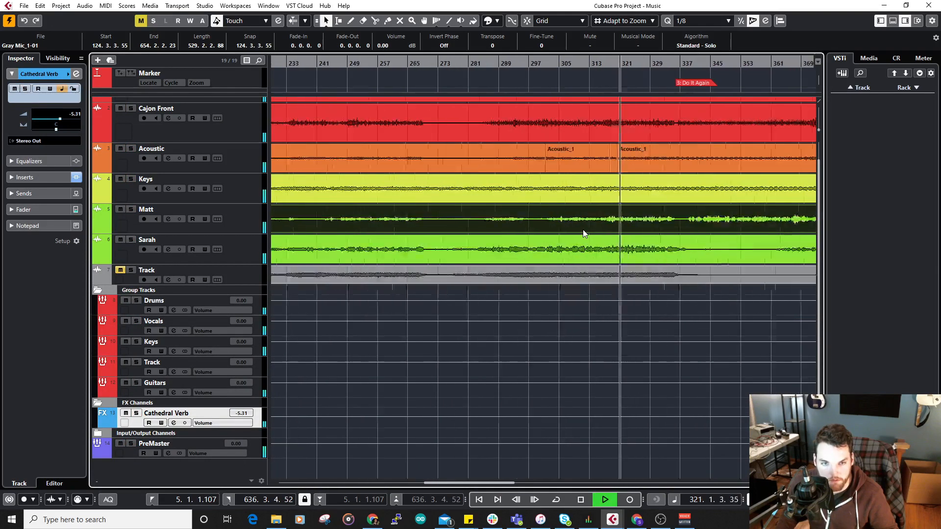
scroll(486, 213, "down", 6)
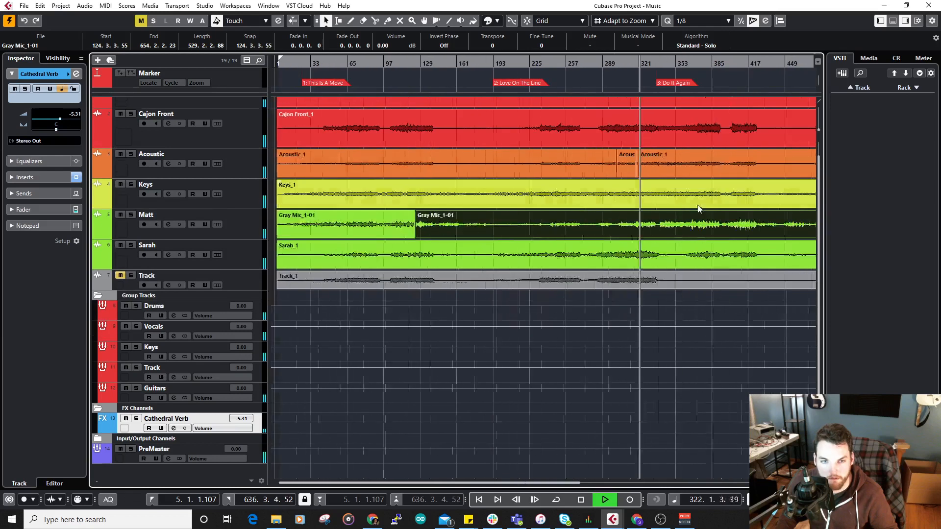
left_click_drag(301, 64, 523, 172)
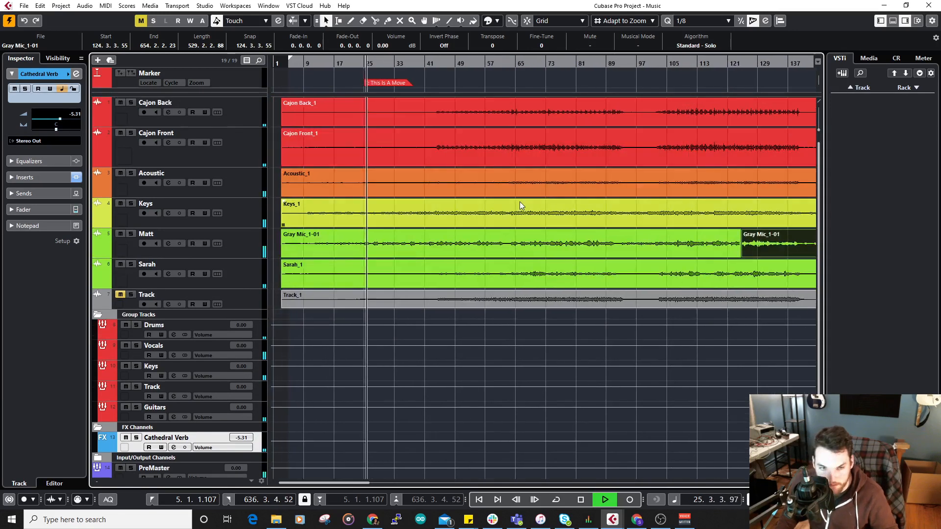
scroll(407, 220, "down", 1)
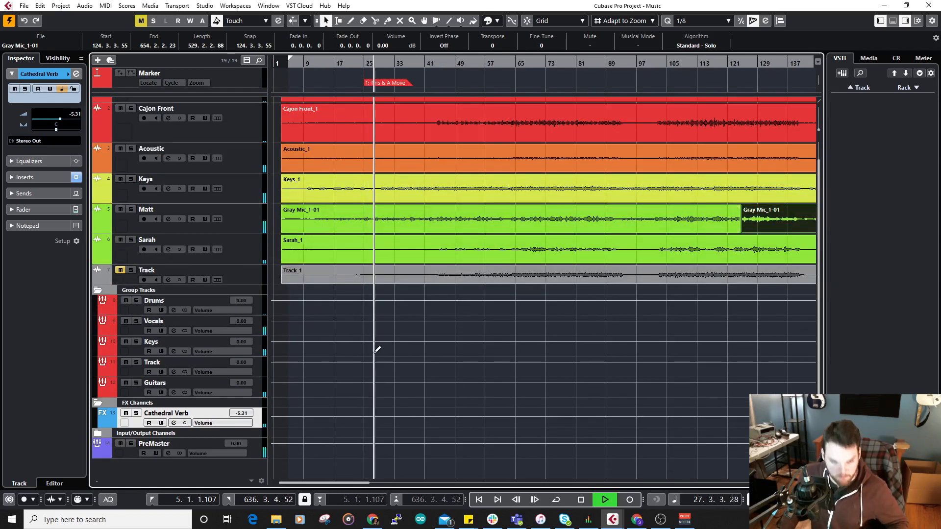
Step: Raise the Cathedral Verb fader to -0.87 dB during playback and close the mixer
key("alt+F3")
left_click_drag(613, 331, 613, 322)
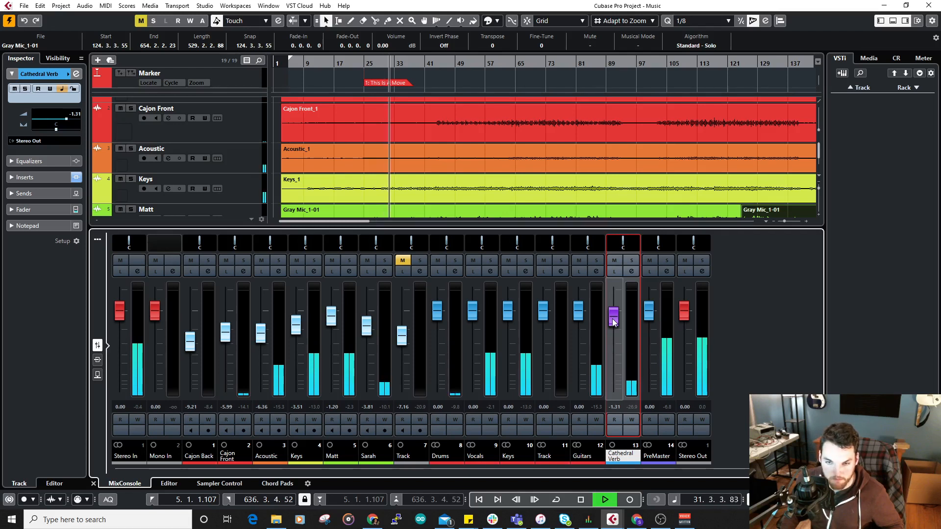
left_click_drag(613, 320, 614, 320)
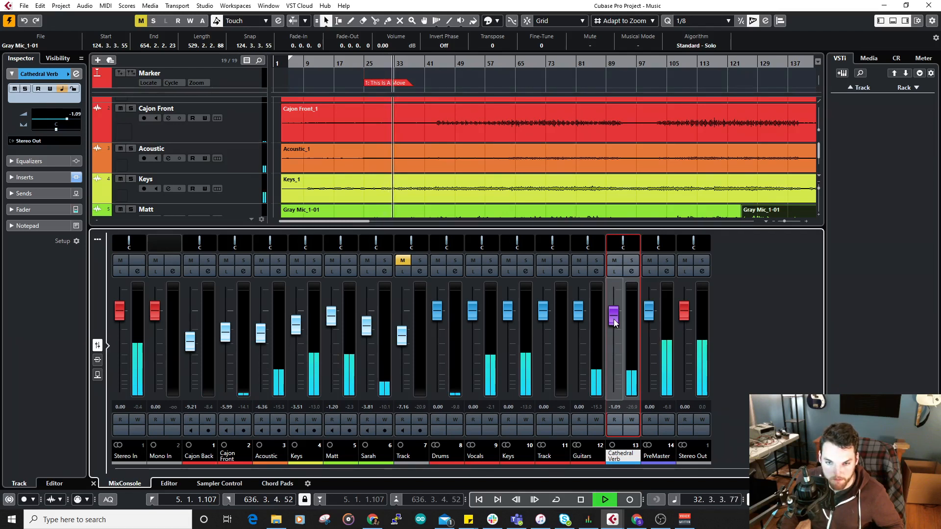
left_click(93, 483)
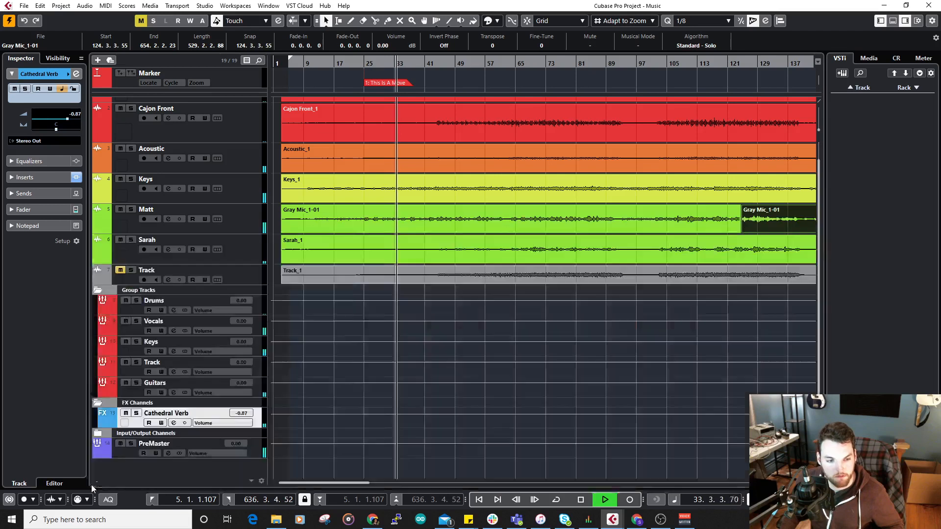
Step: Split the track 6 vocal clip at about bar 44.4, just before the singing starts in This Is A Move
key("h")
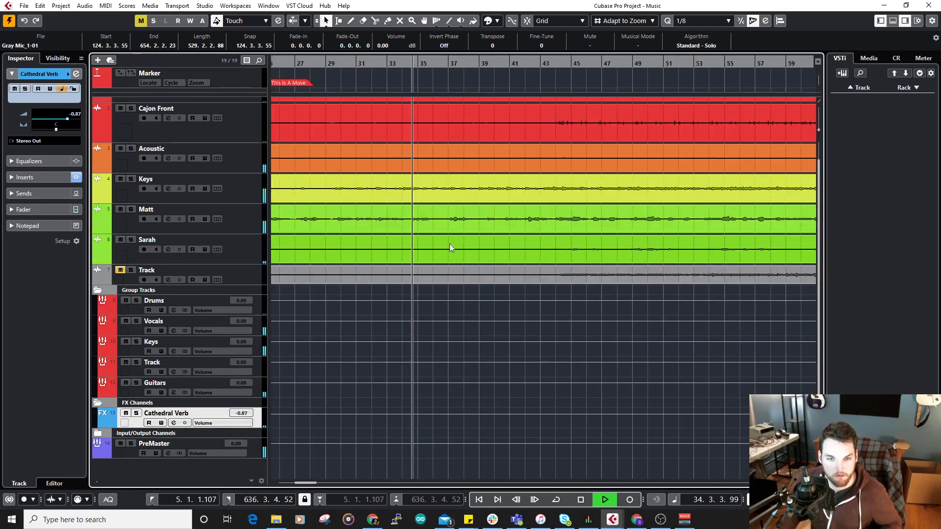
key("h")
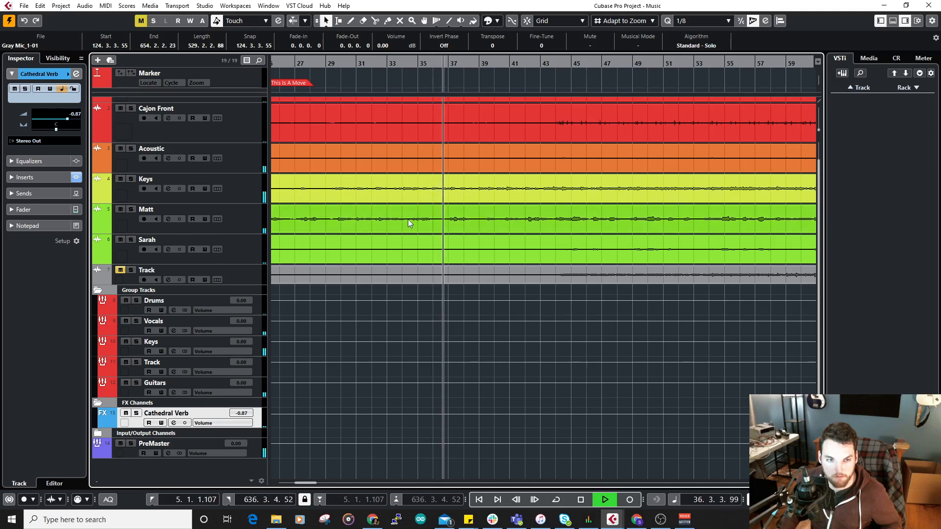
key("g")
key("g")
key("g")
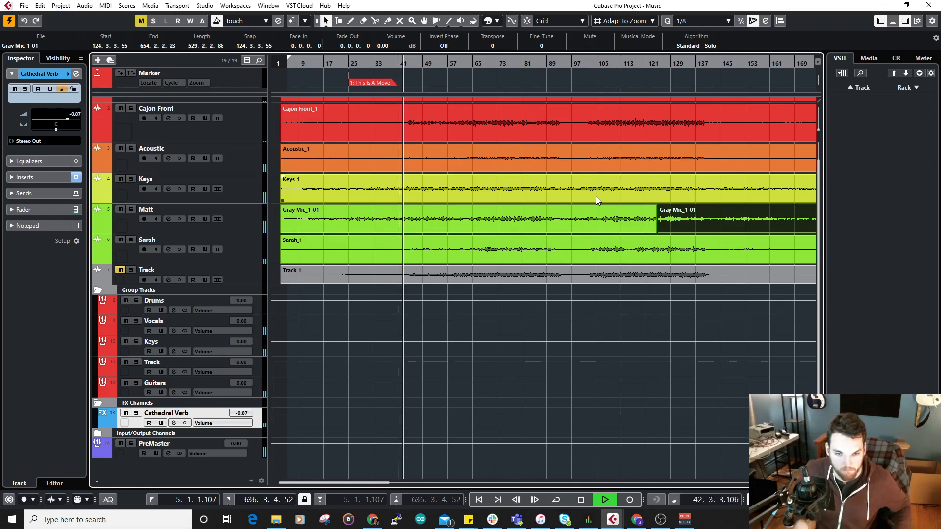
right_click(474, 245)
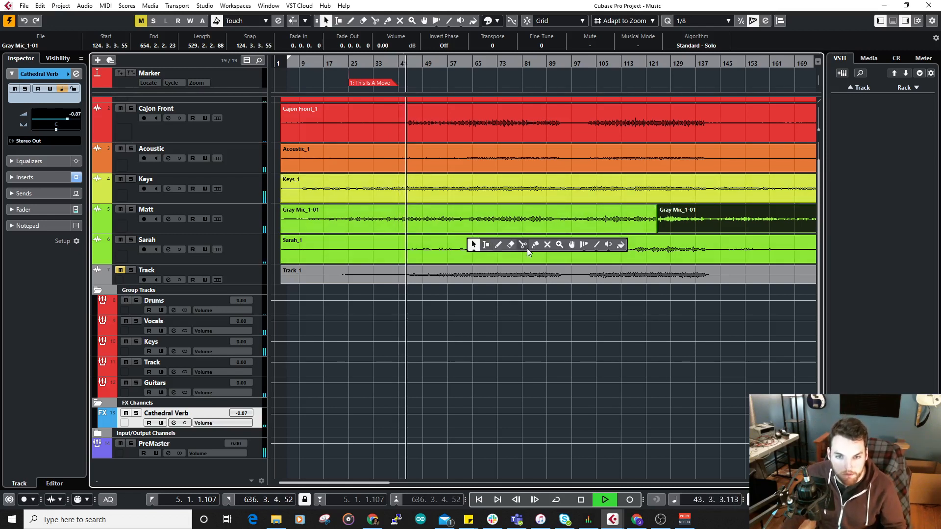
left_click(528, 248)
key("h")
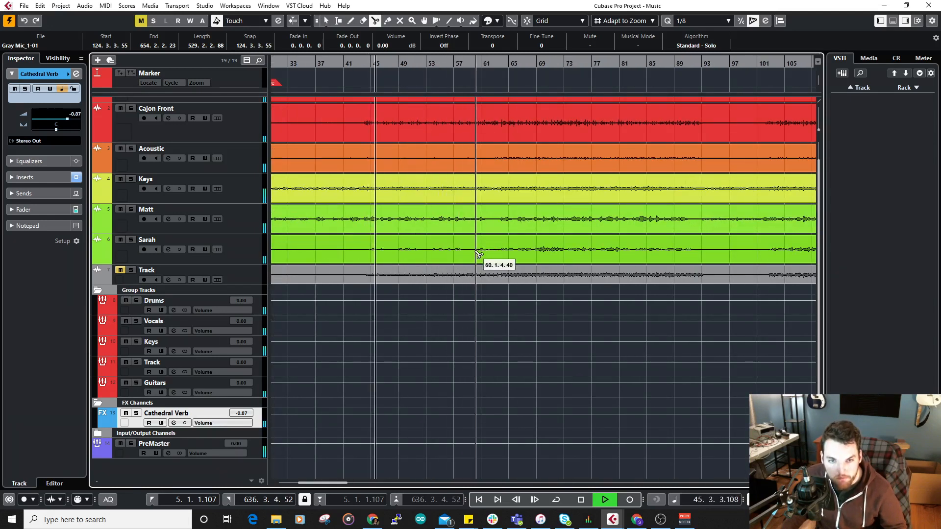
right_click(460, 251)
left_click(461, 252)
right_click(361, 238)
left_click(410, 237)
key("h")
key("h")
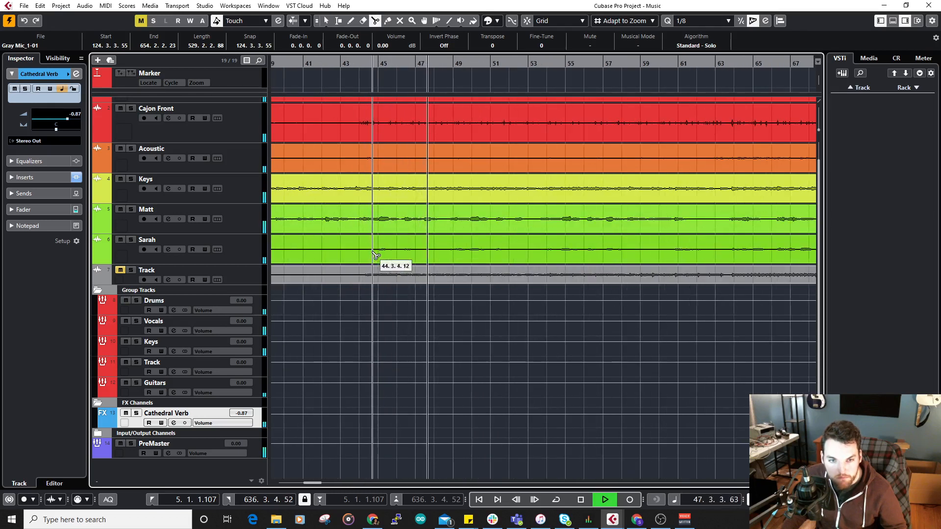
left_click(373, 254)
Step: Mute the silent part of the track 6 vocal clip before the split and return to the selection tool
right_click(427, 251)
left_click(432, 251)
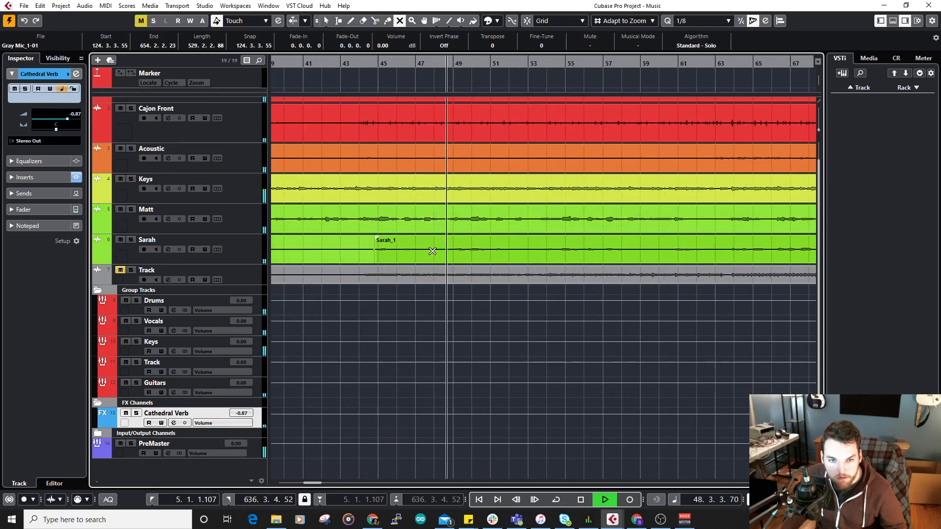
left_click(354, 254)
right_click(355, 254)
left_click(356, 255)
left_click(542, 315)
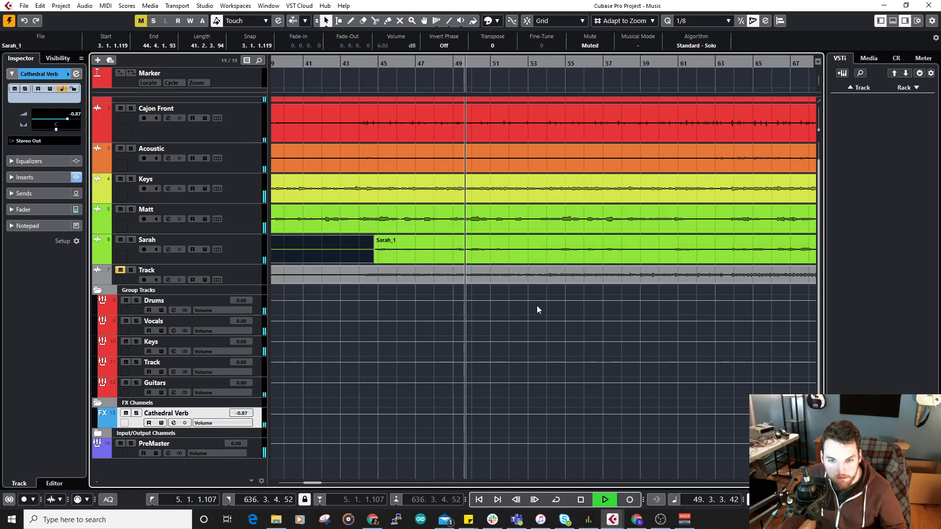
Step: Select vocal tracks 5 and 6 together and increase their track height
key("g")
key("g")
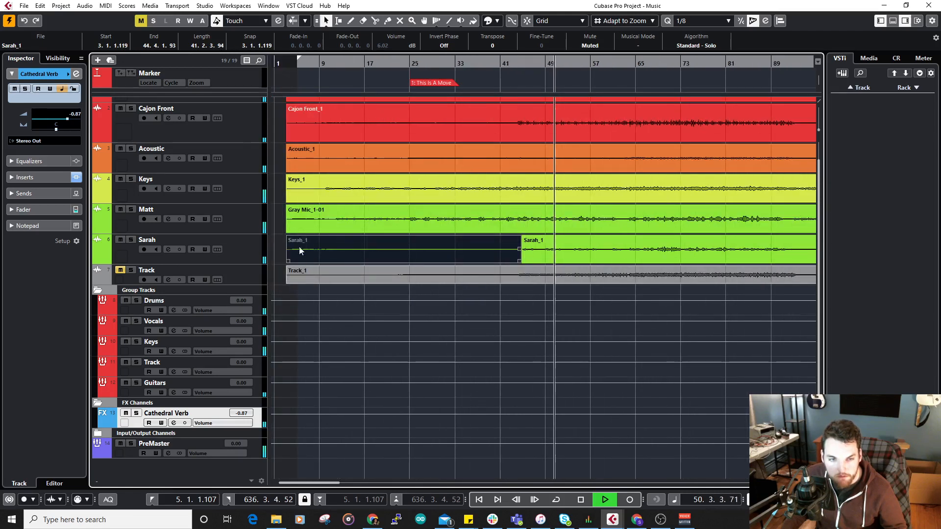
left_click(248, 223)
left_click(251, 253, "shift")
left_click_drag(253, 264, 252, 279)
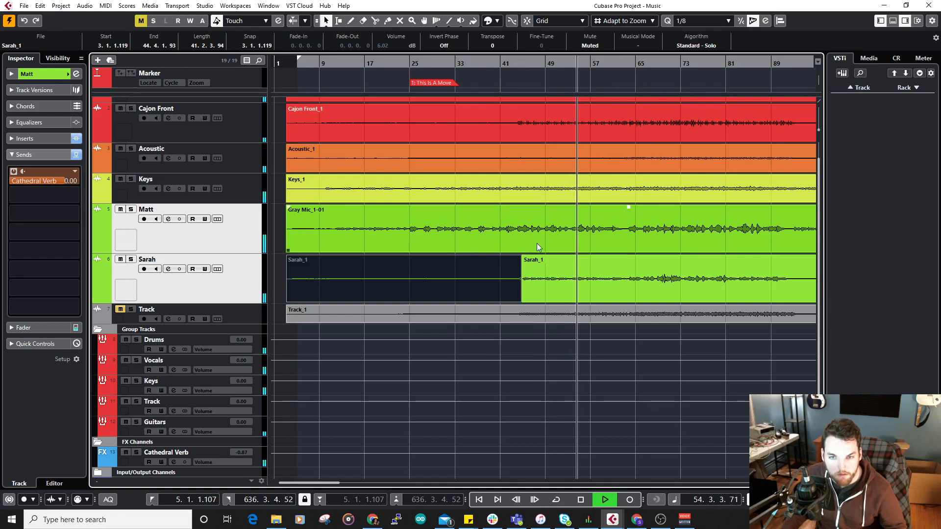
Step: Lower the track 6 vocal fader to -7.14 dB in the mixer
left_click(557, 272)
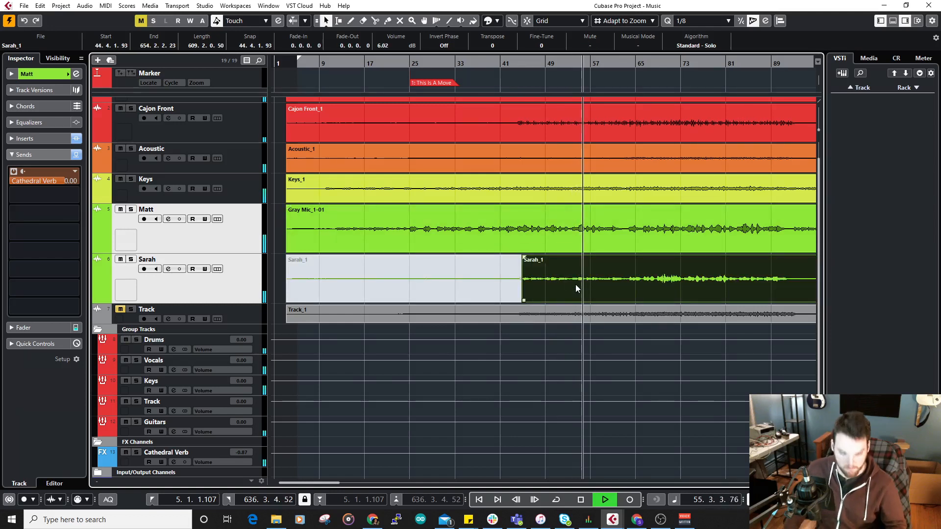
key("F3")
left_click(884, 85)
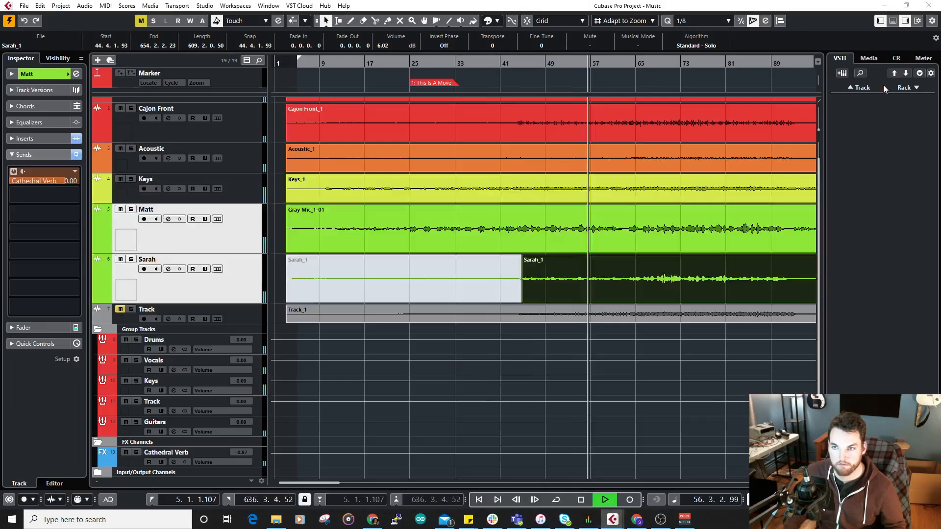
key("alt+F3")
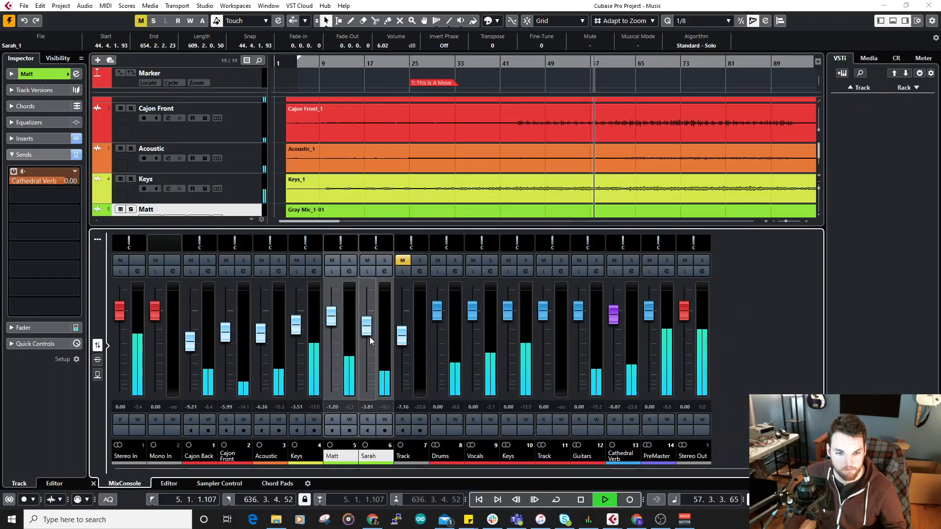
left_click_drag(369, 337, 370, 347)
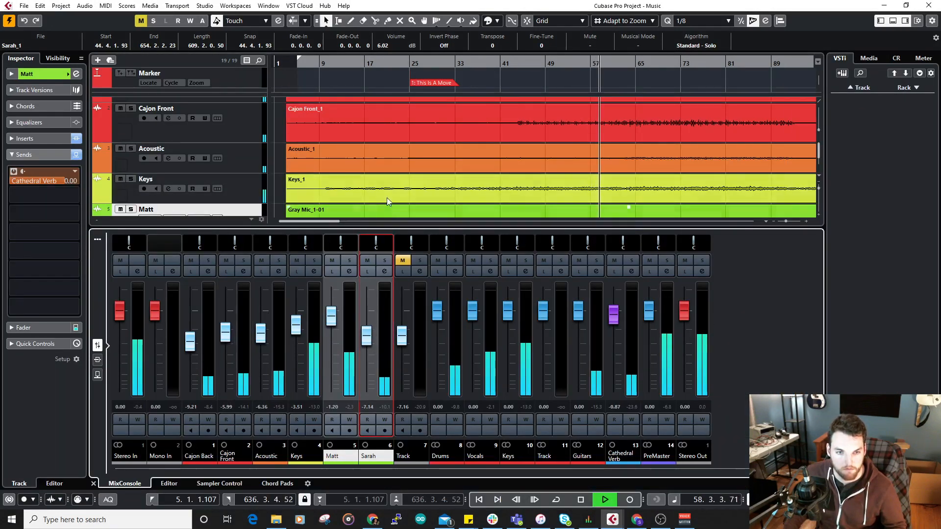
Step: Replay from about bar 59, open the track 5 vocal clip for VariAudio editing, and split the long A#2 note at about 59.4.3
scroll(417, 171, "down", 3)
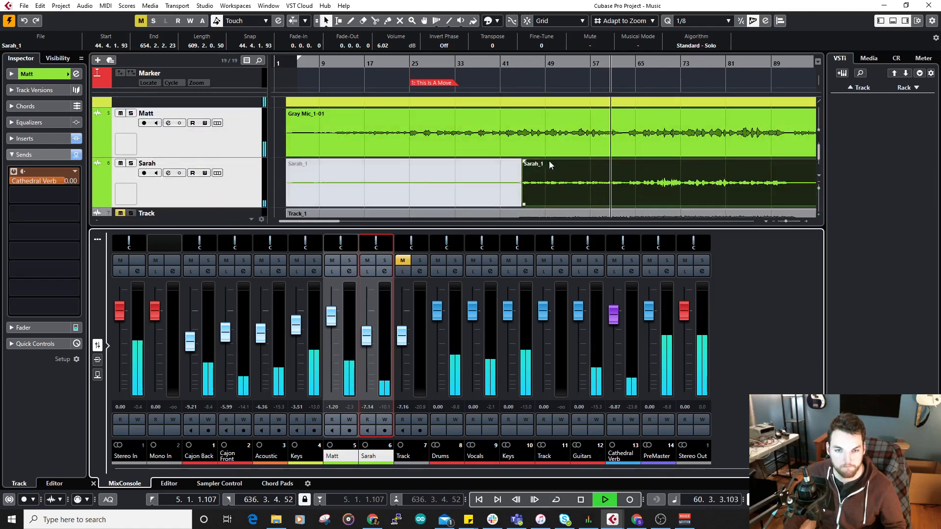
left_click(598, 138)
left_click(597, 64)
double_click(607, 139)
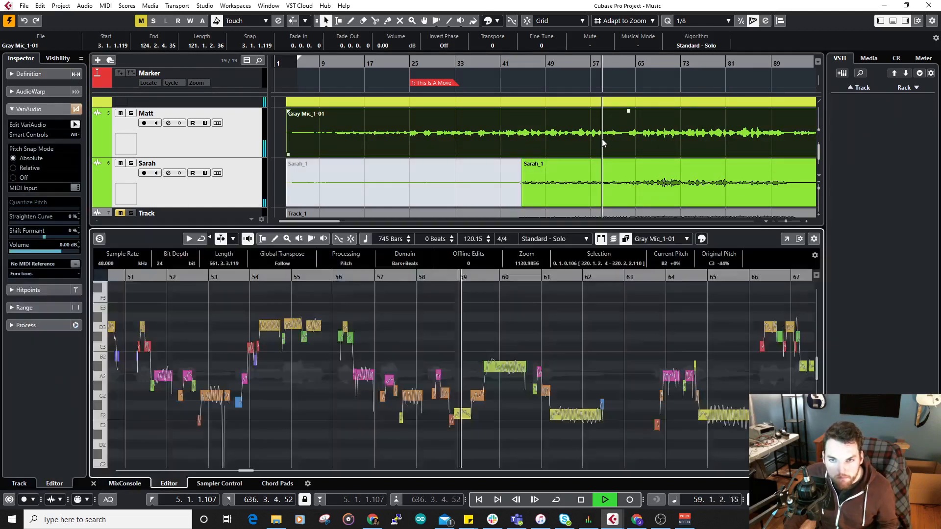
scroll(504, 395, "up", 5)
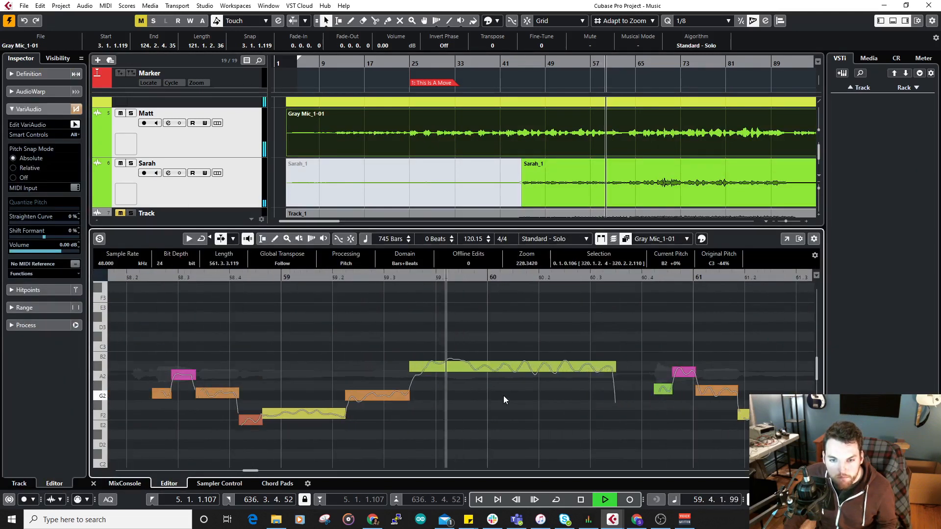
key("space")
left_click(472, 372, "alt")
left_click_drag(506, 382, 453, 363)
left_click(451, 352)
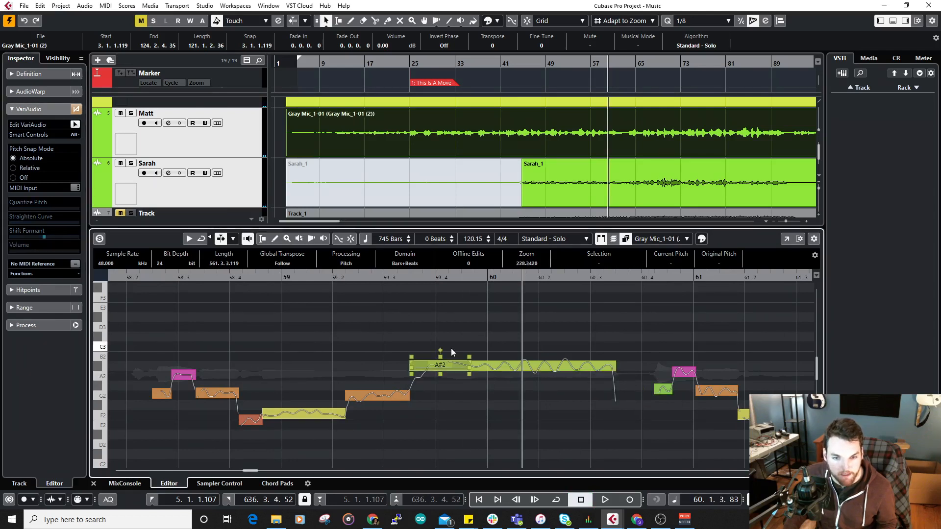
Step: Lower the second part of the split note to A2, play from about bar 58.4, and close the sample editor
left_click(500, 369)
left_click_drag(500, 369, 502, 380)
left_click(237, 290)
key("space")
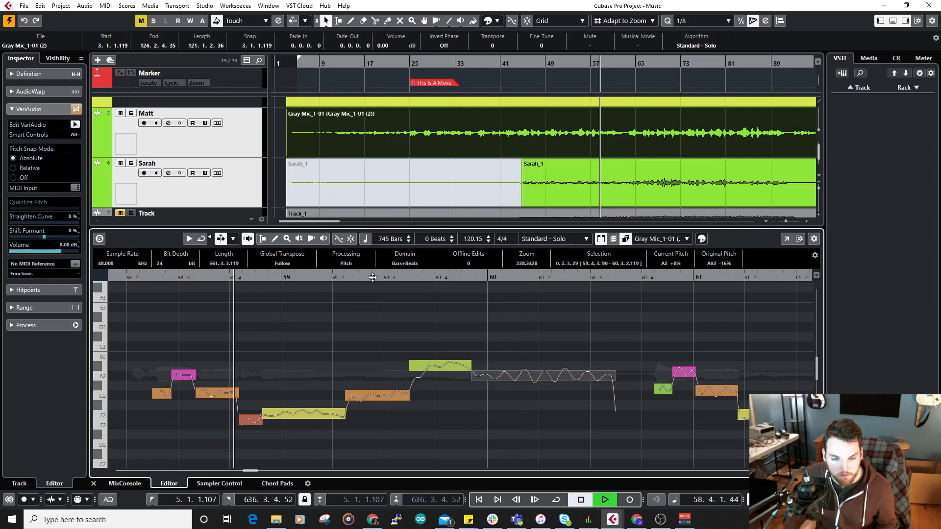
left_click(93, 484)
Step: Lower the Keys fader on track 4 to -5.68 dB and raise the Cajon Front fader to -2.03 dB
key("g")
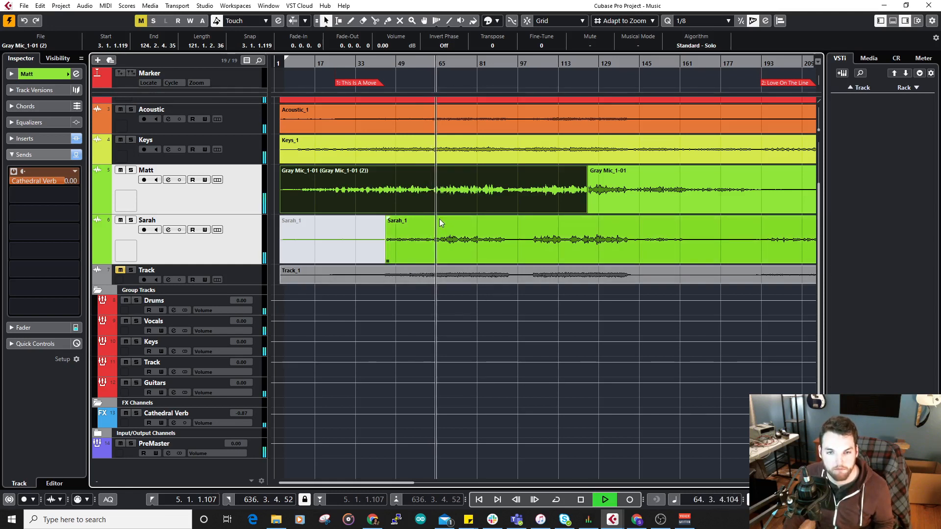
key("h")
key("h")
left_click(401, 251)
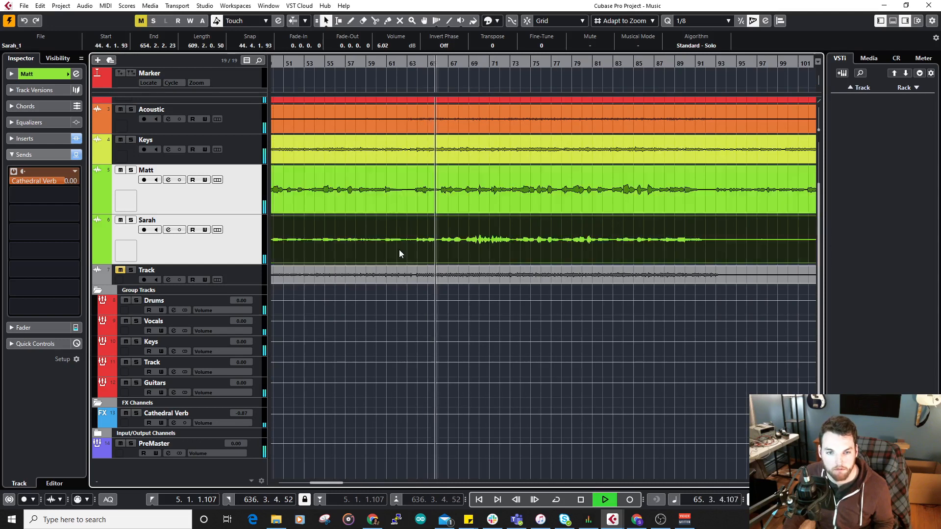
scroll(458, 328, "up", 2)
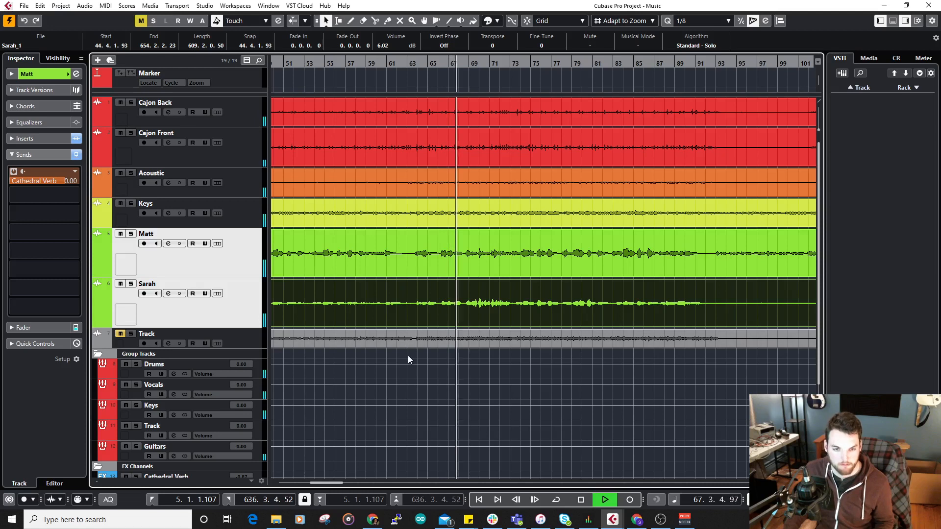
key("alt+F3")
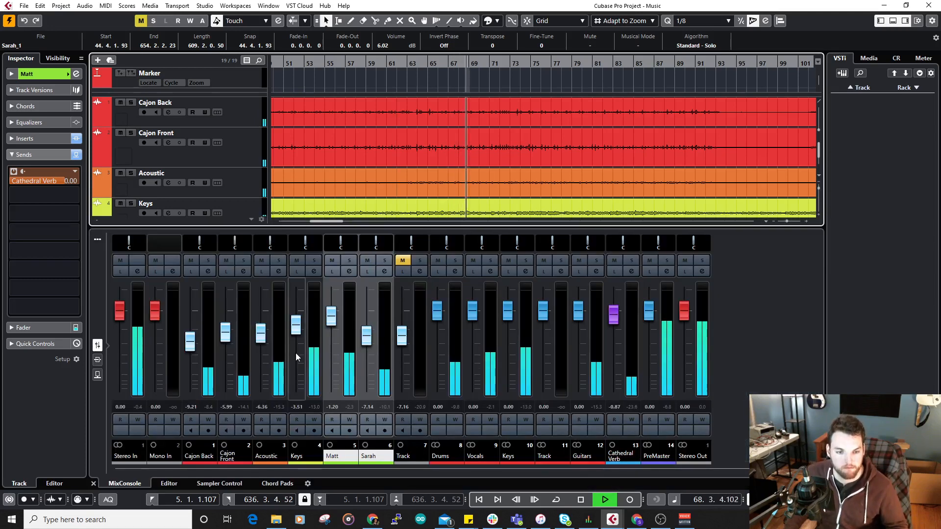
left_click_drag(296, 328, 298, 335)
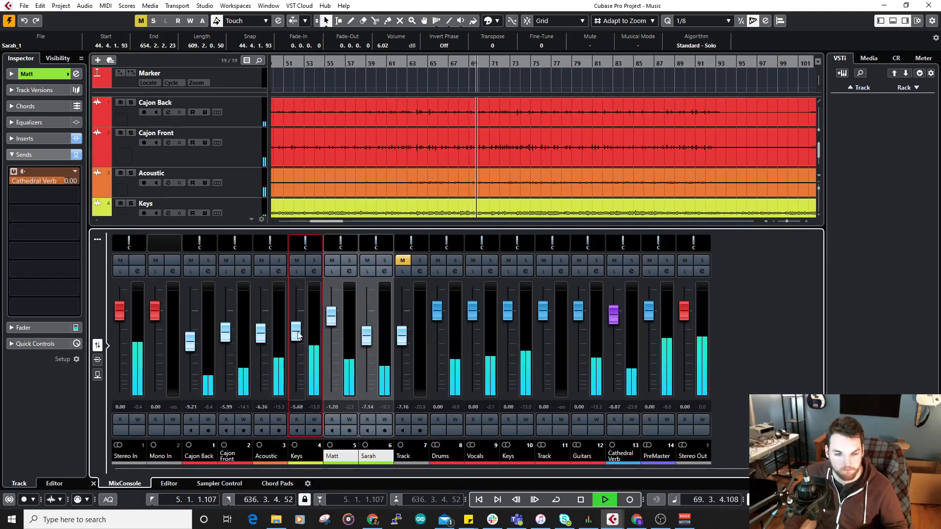
left_click_drag(226, 337, 227, 326)
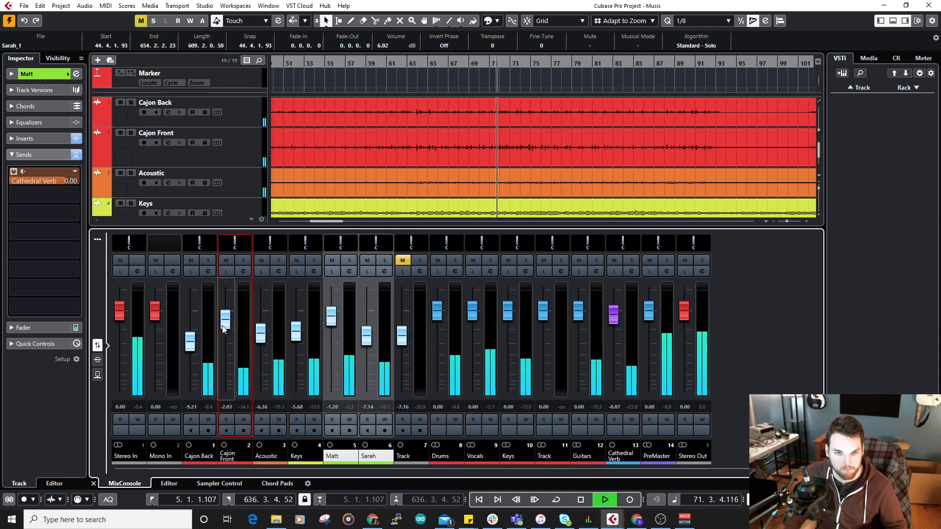
Step: Raise the Cajon Front_1 clip's volume to 16.25 dB
scroll(492, 169, "down", 5)
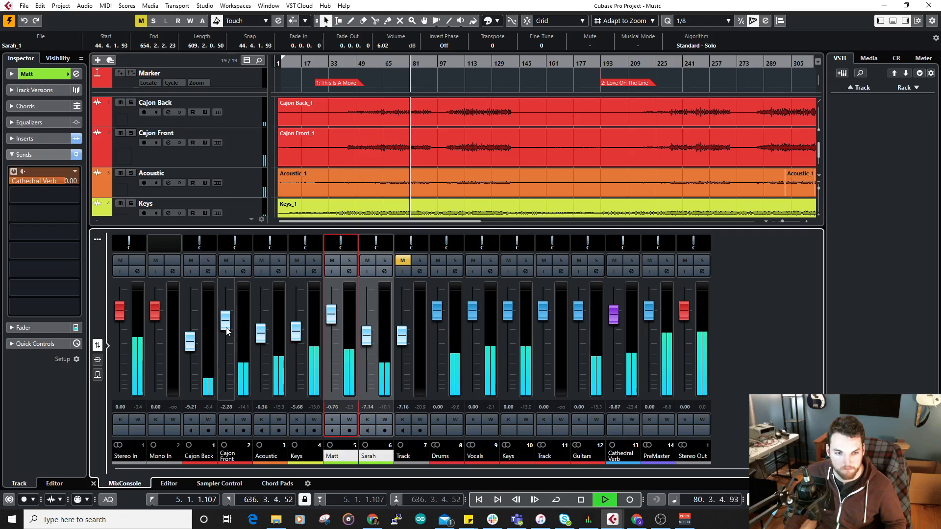
left_click(419, 146)
key("g")
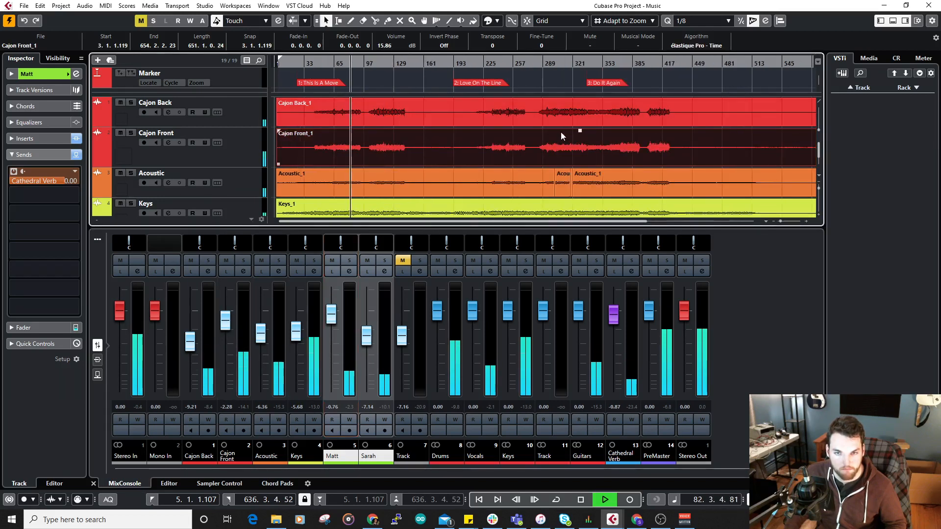
left_click_drag(581, 131, 580, 129)
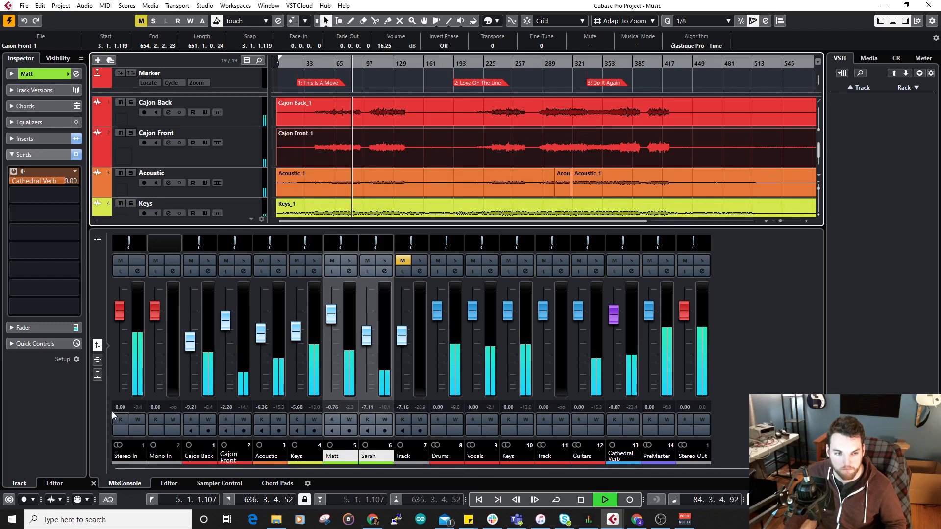
Step: Check the Frequency EQ inserted on the Cajon Front channel, and close the mixer
left_click(99, 364)
left_click(99, 364)
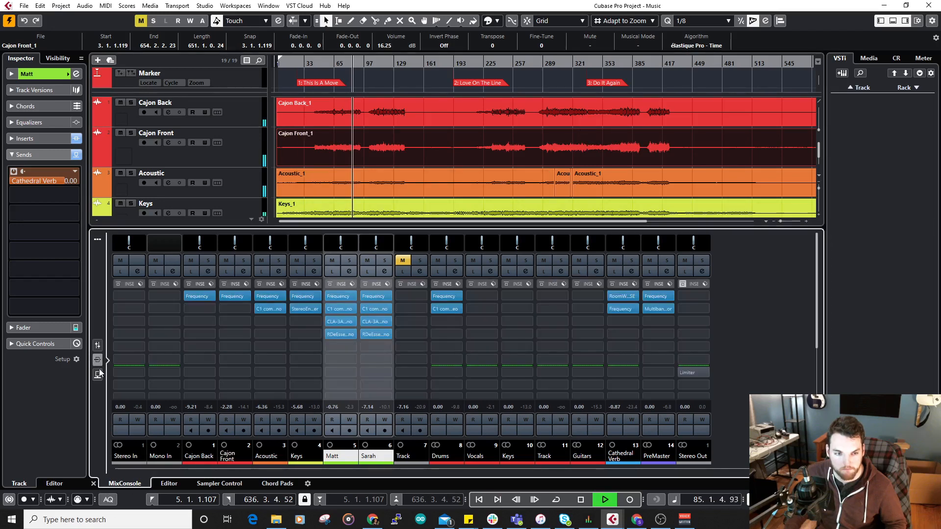
left_click(235, 296)
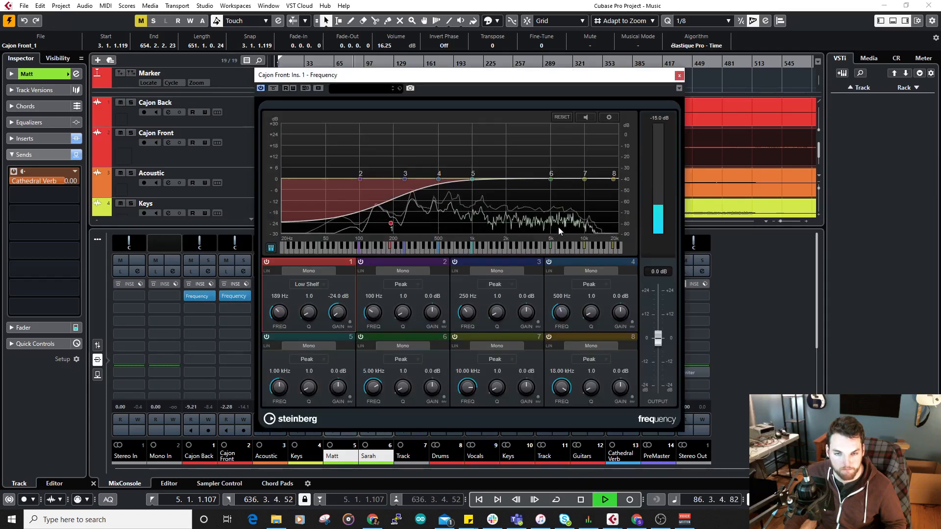
left_click(679, 76)
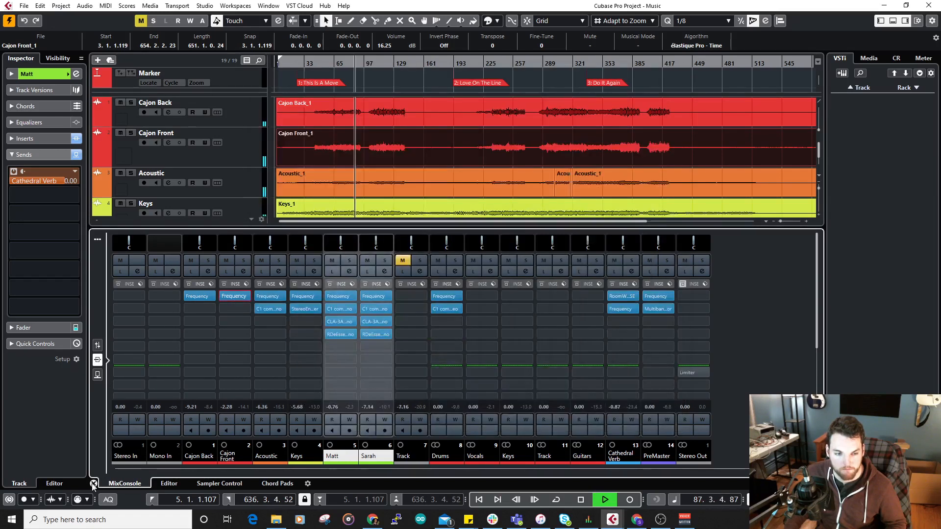
left_click(93, 484)
Step: Look closely at the vocal waveforms between about bars 83 and 123, selecting the track 6 vocal clip
key("h")
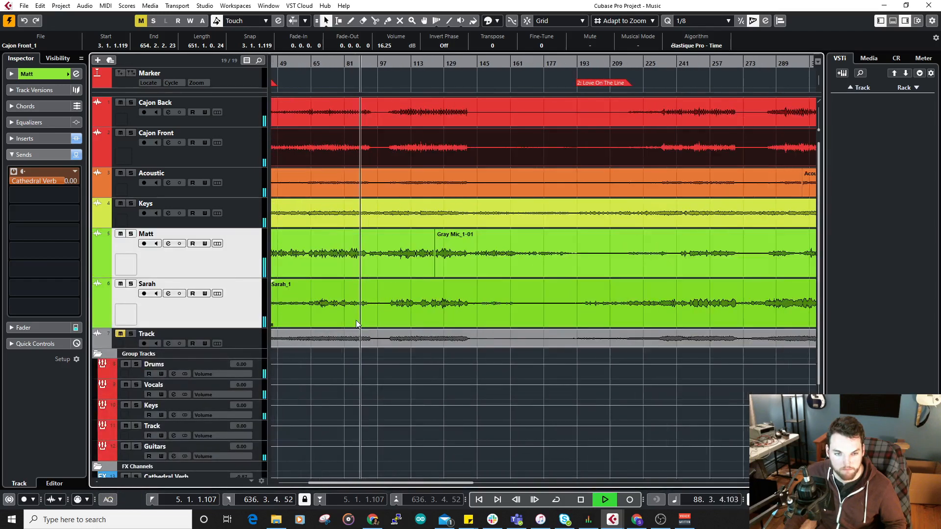
key("h")
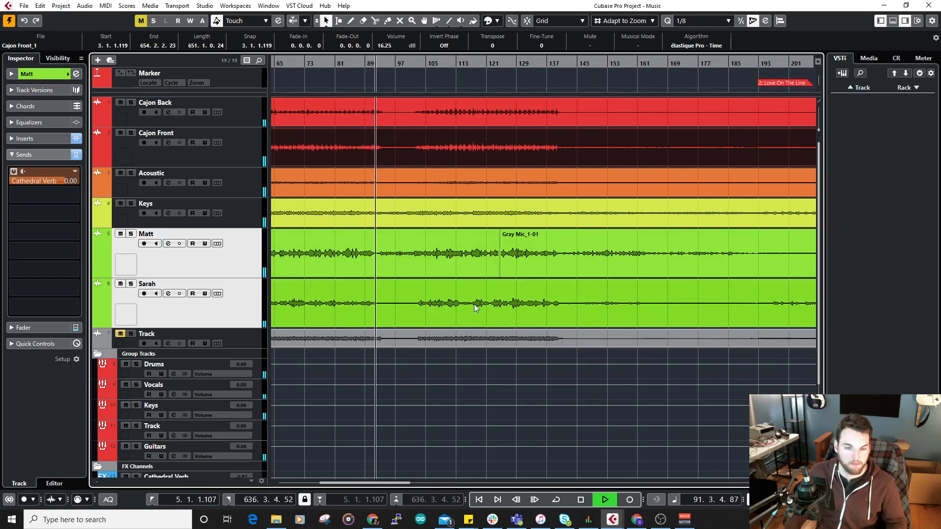
key("h")
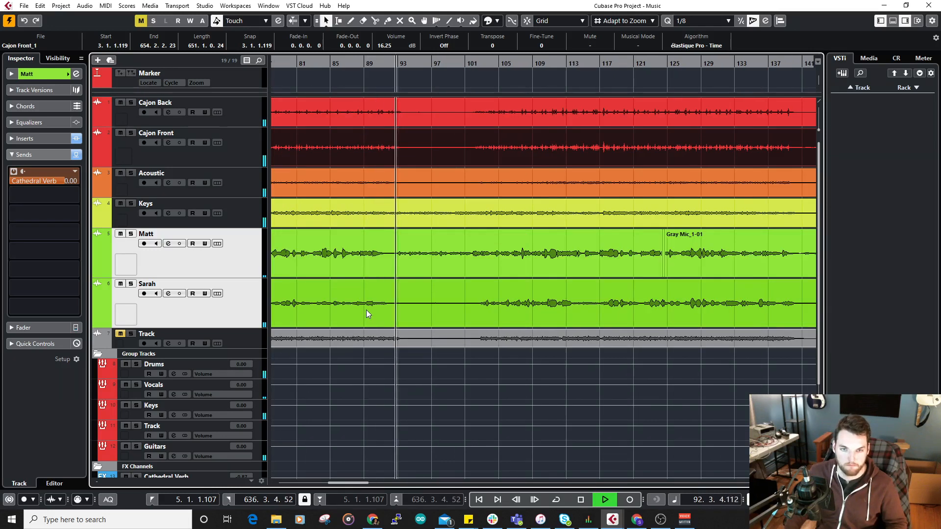
key("h")
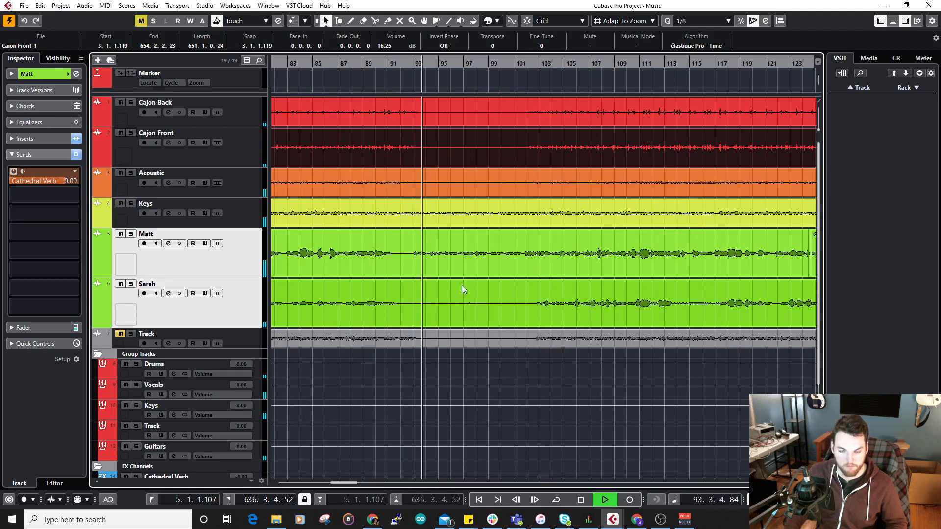
left_click(502, 294)
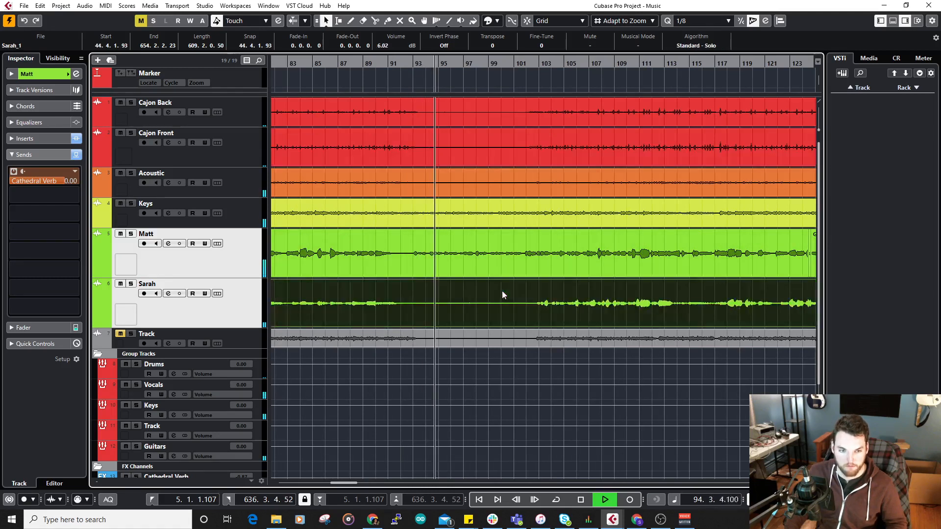
Step: Add a stereo REVerence effect track routed to the PreMaster group
scroll(454, 319, "down", 2)
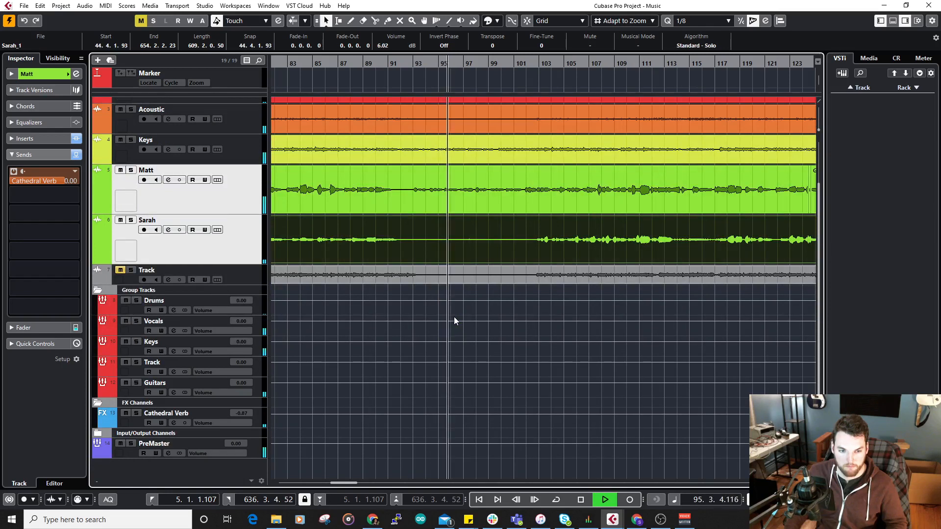
scroll(454, 321, "up", 2)
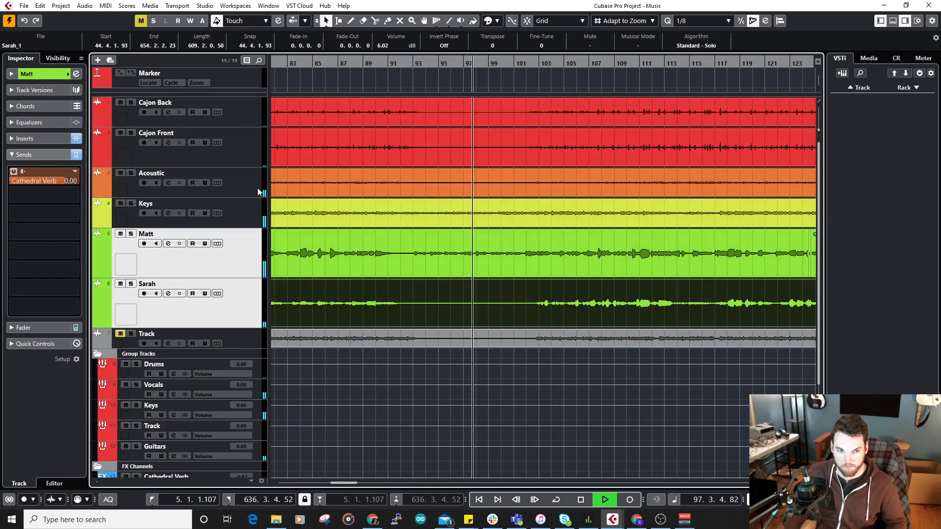
scroll(304, 288, "down", 2)
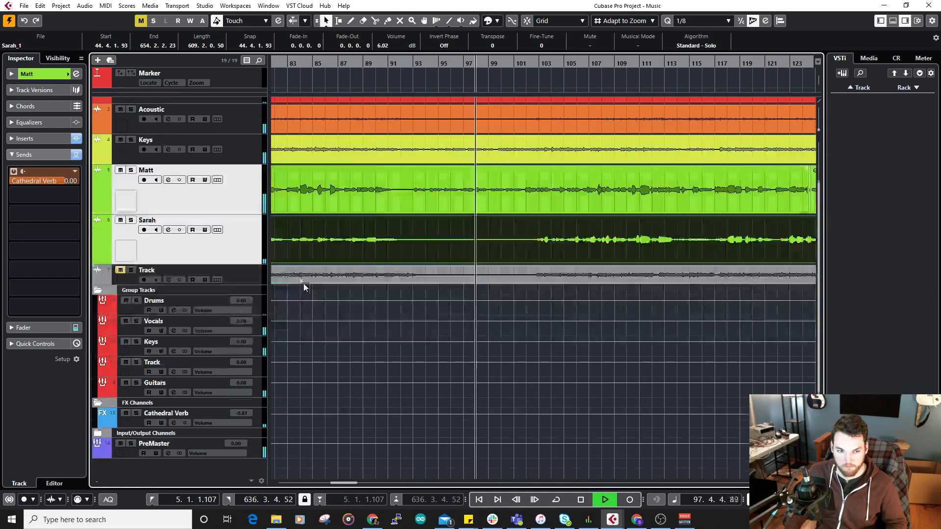
right_click(222, 468)
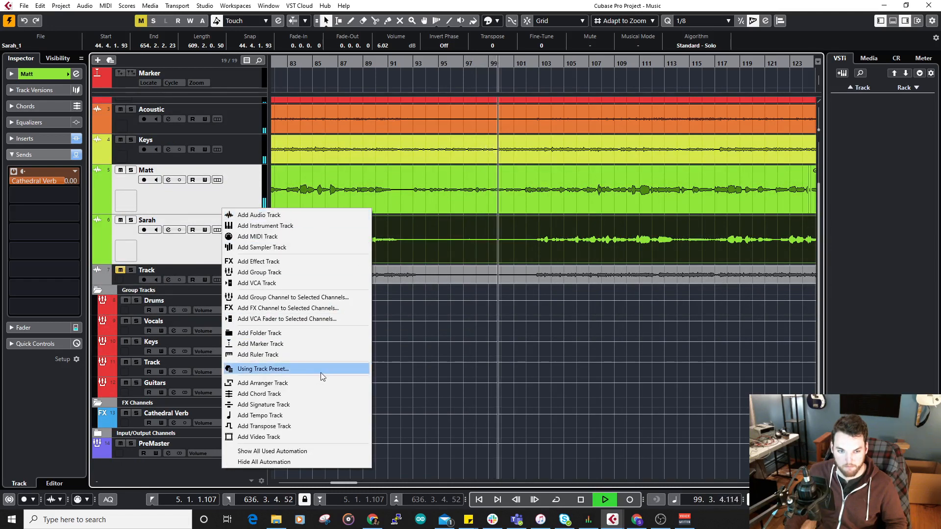
left_click(310, 261)
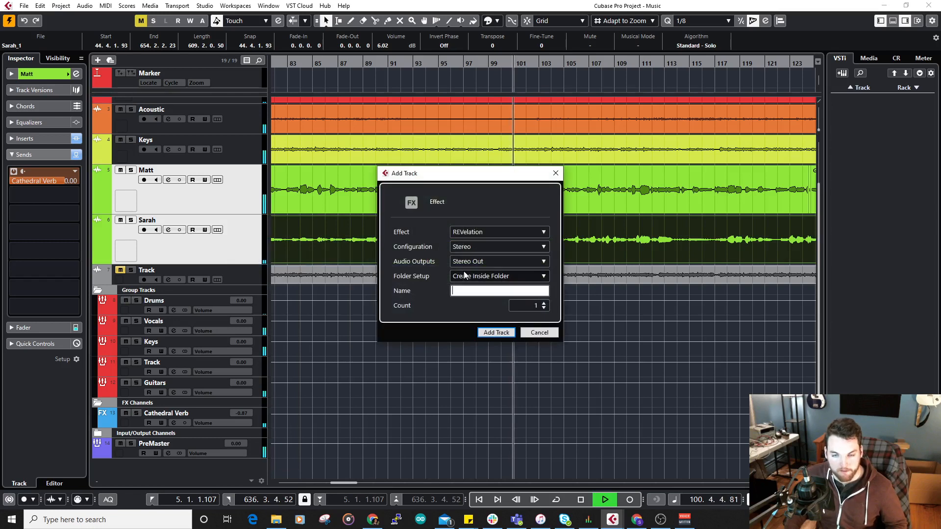
left_click(495, 232)
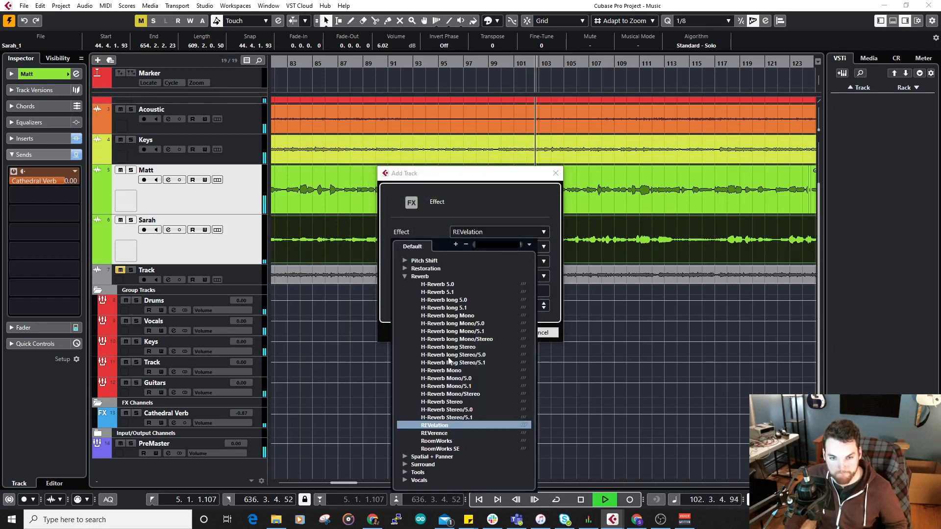
left_click(452, 434)
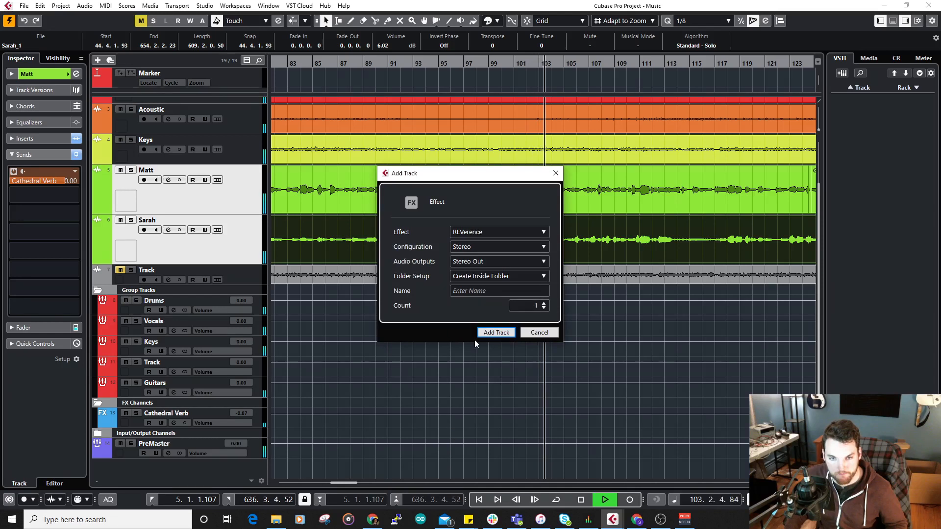
left_click(490, 263)
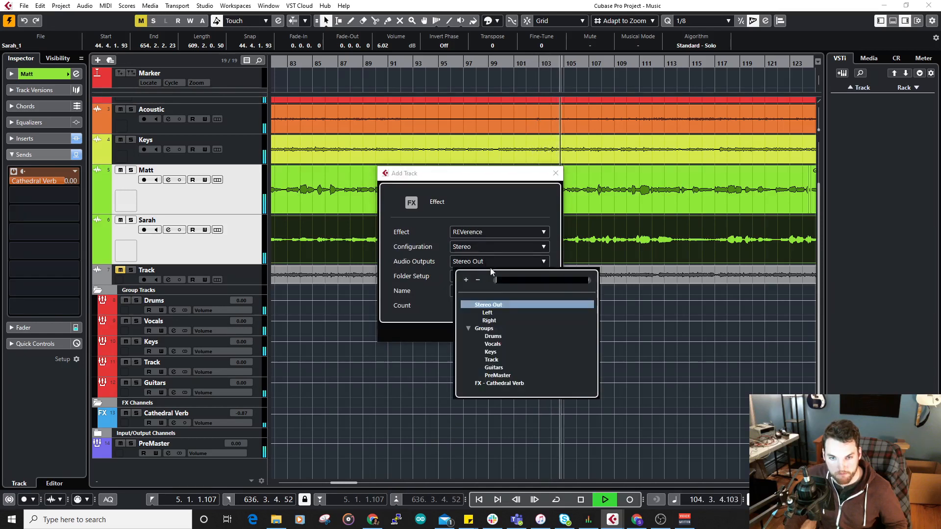
left_click(498, 375)
left_click(495, 332)
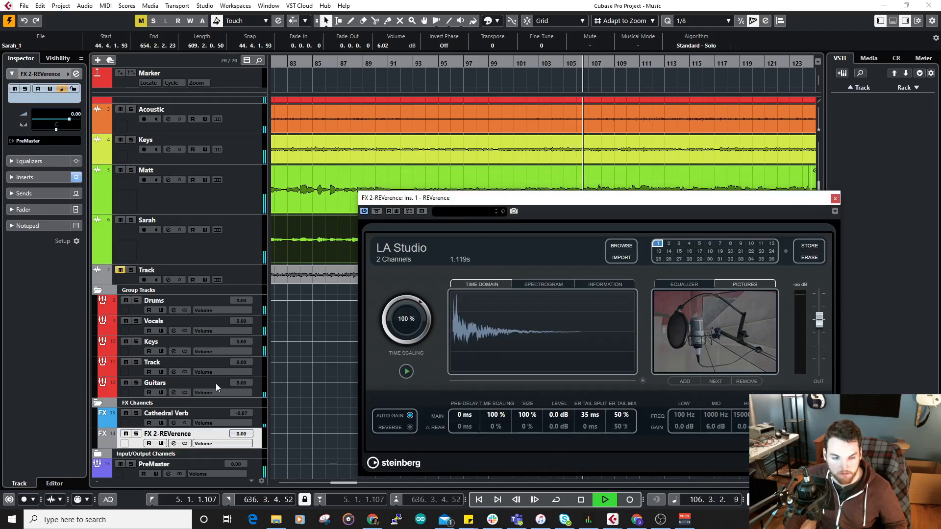
Step: Rename the new REVerence effect track as Drum Verb and color it blue like the Cathedral Verb track
double_click(181, 435)
type("Drum Verb")
key("Return")
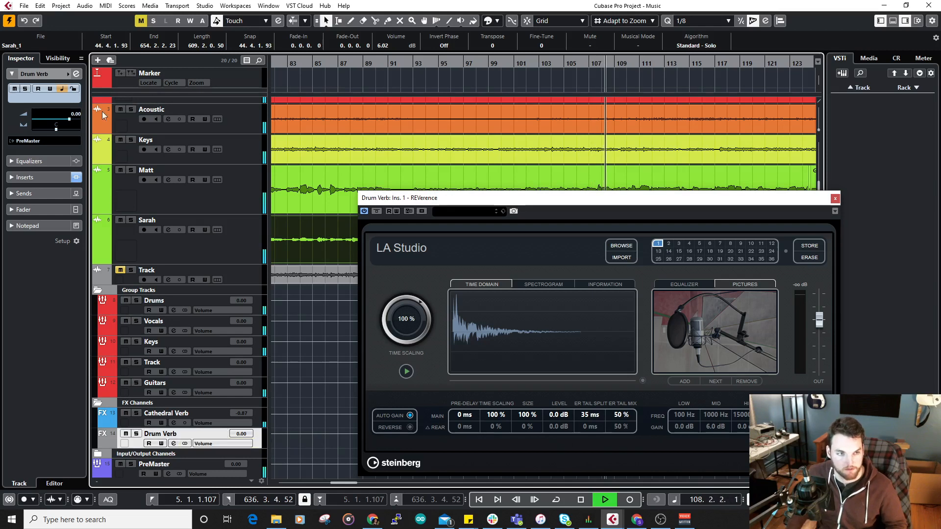
left_click(75, 74)
left_click(75, 118)
left_click(90, 118)
Step: Load the Plate At 2sec preset in the Drum Verb's REVerence reverb and close the plugin
left_click(414, 203)
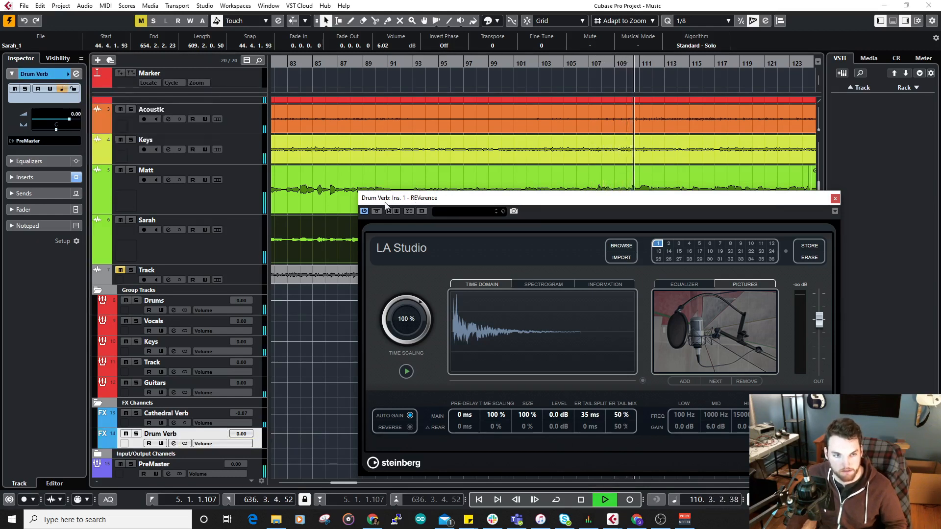
left_click(480, 212)
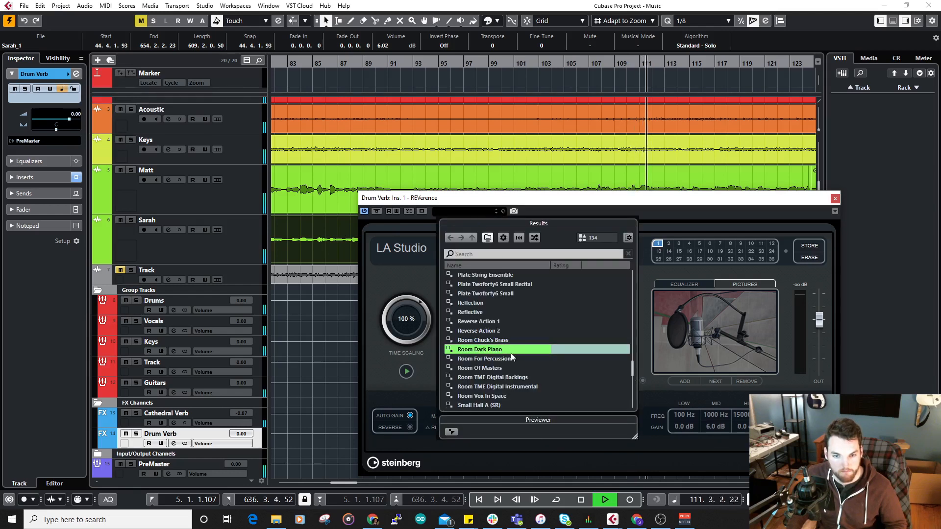
scroll(501, 328, "down", 3)
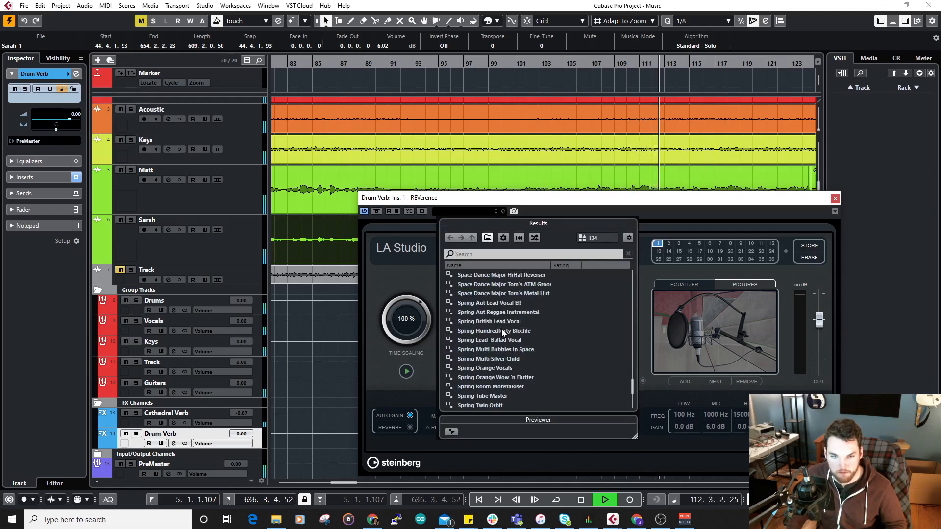
scroll(502, 329, "up", 8)
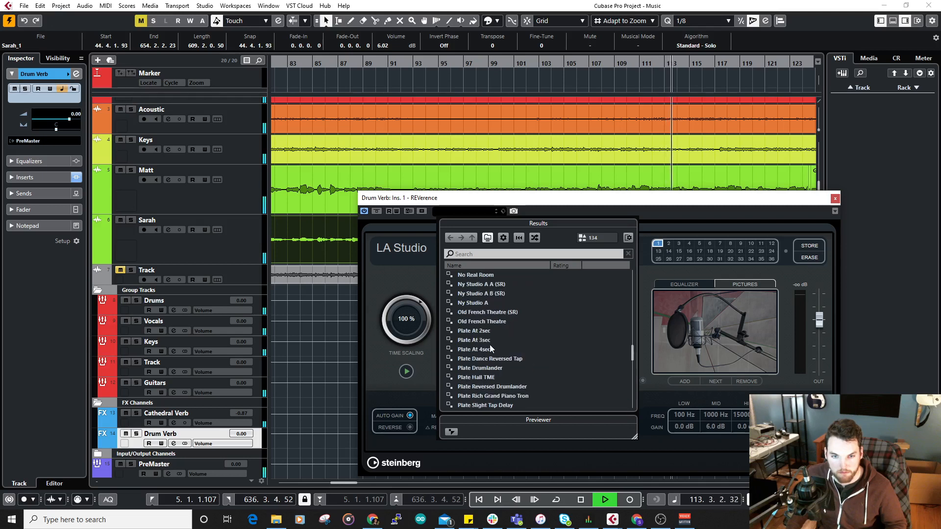
double_click(487, 332)
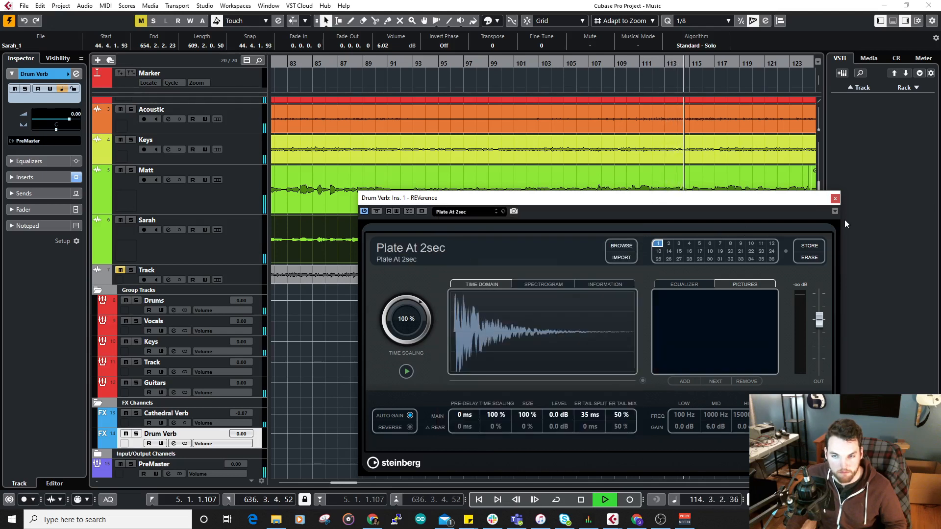
left_click(836, 198)
Step: Route the first send of the Drums group track to Drum Verb at 0.00 dB
scroll(317, 219, "up", 2)
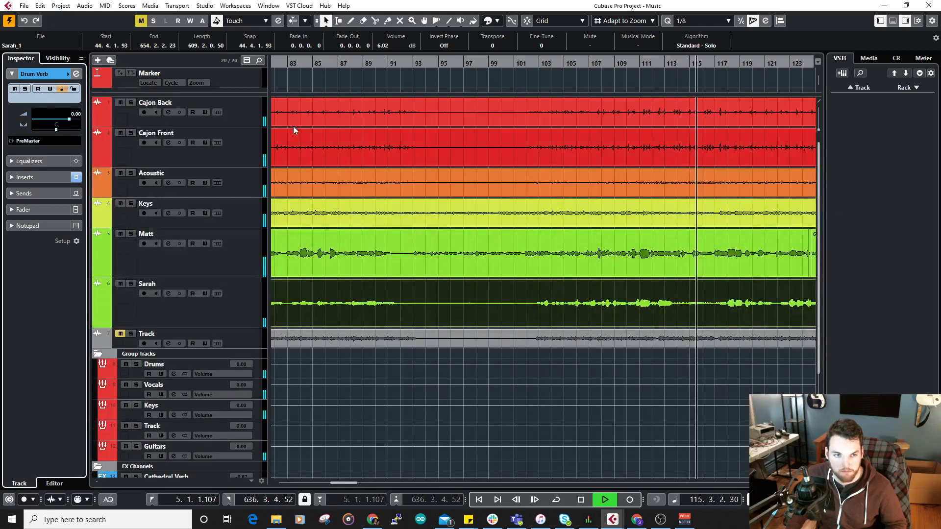
left_click(252, 122)
left_click(196, 367)
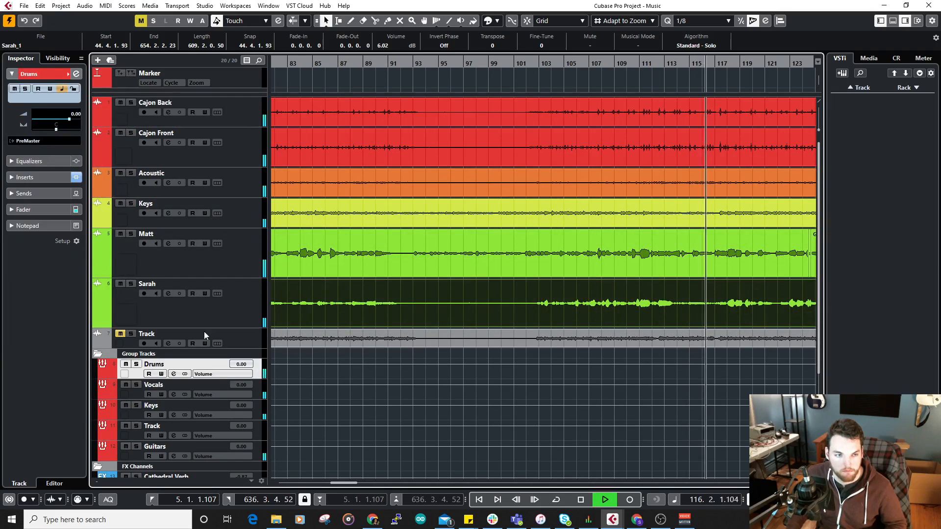
left_click(15, 193)
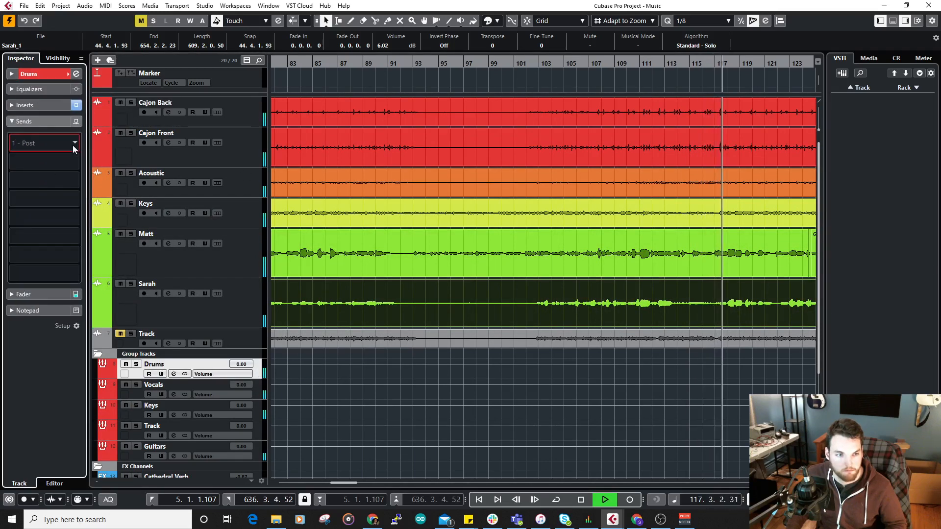
left_click(73, 147)
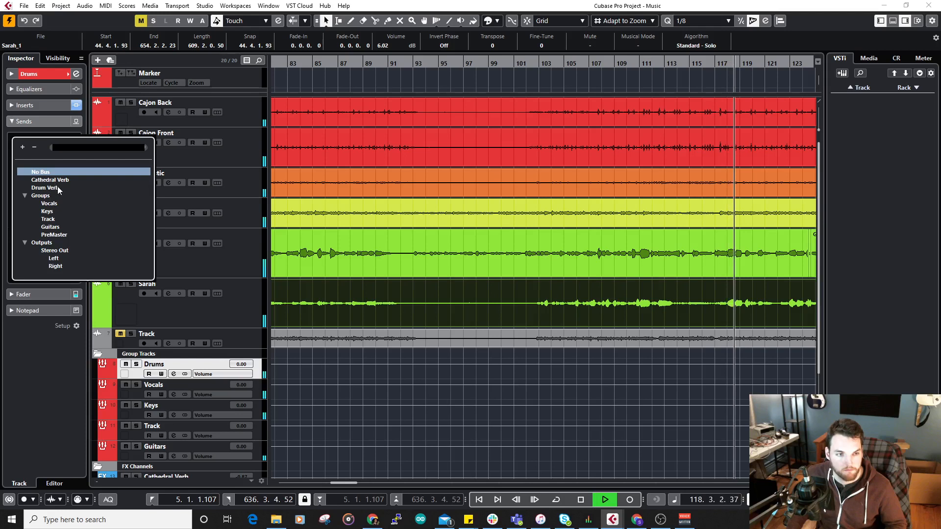
left_click(50, 188)
Step: With the Drums group soloed, lower the Drum Verb fader to -6.51 dB, and return to the full mix
left_click(137, 364)
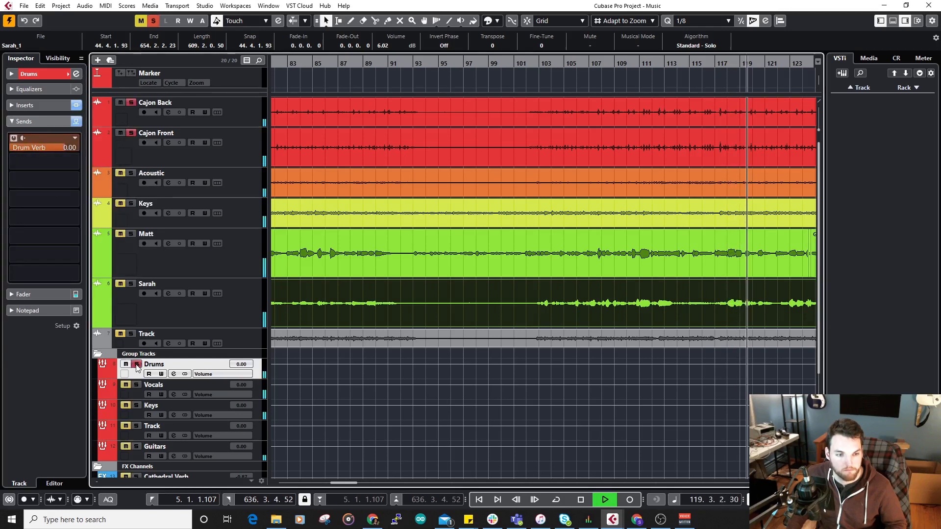
scroll(228, 317, "down", 3)
left_click(262, 436)
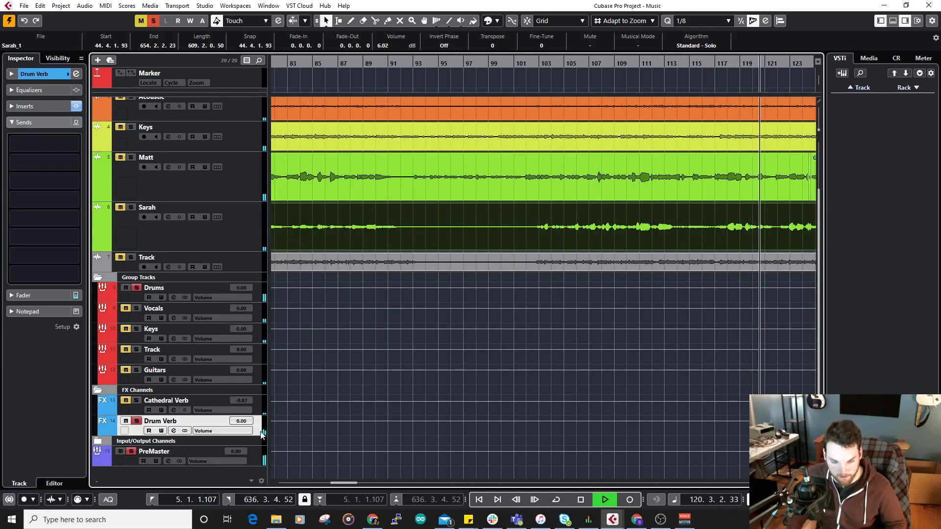
key("alt+F3")
left_click_drag(649, 311, 653, 339)
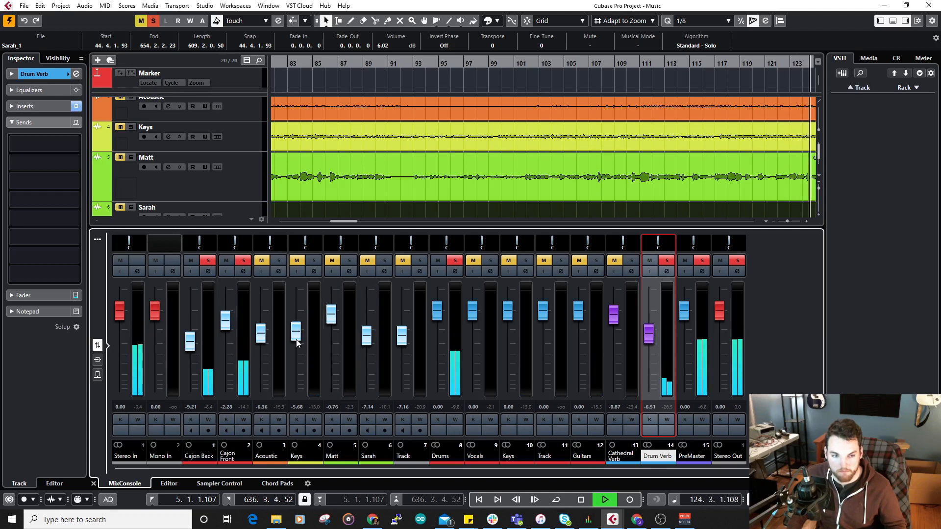
key("ctrl+alt+e")
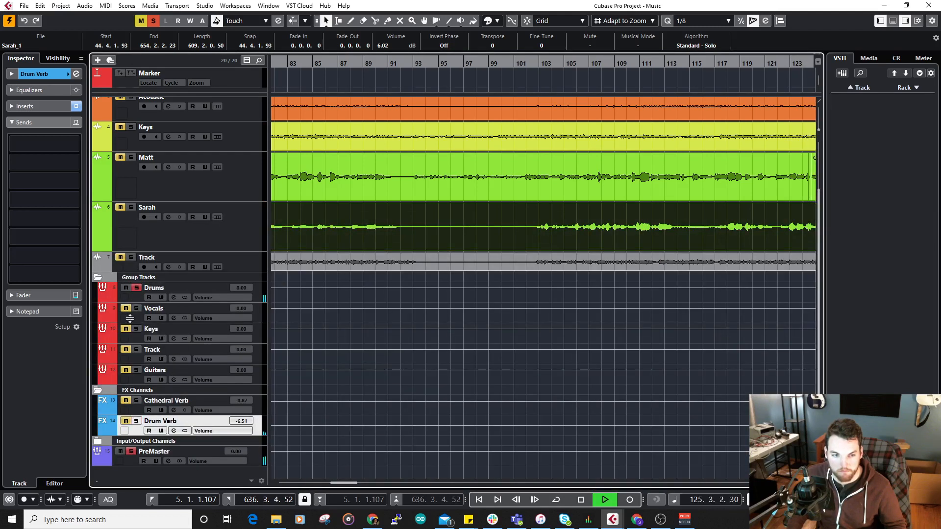
scroll(543, 289, "up", 3)
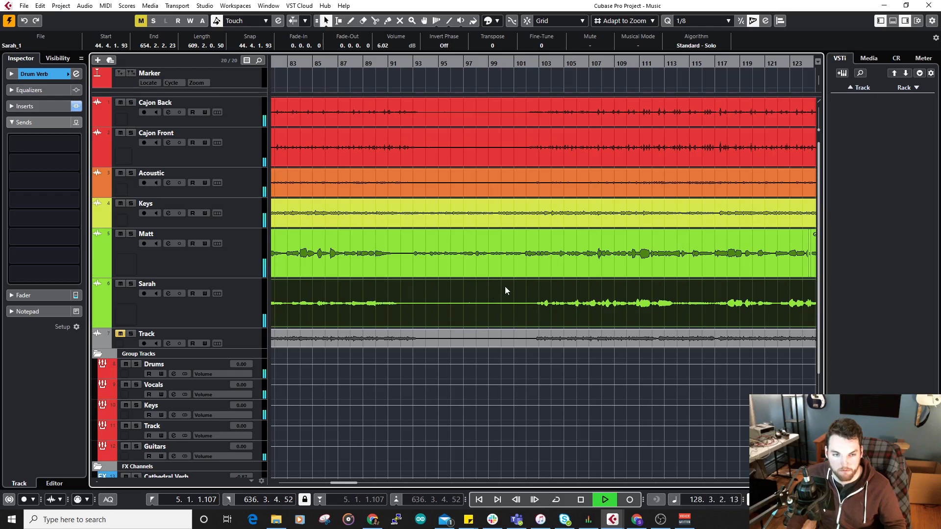
Step: Look over the track list and song markers during playback, briefly checking the first vocal track's volume automation lane
scroll(506, 288, "down", 3)
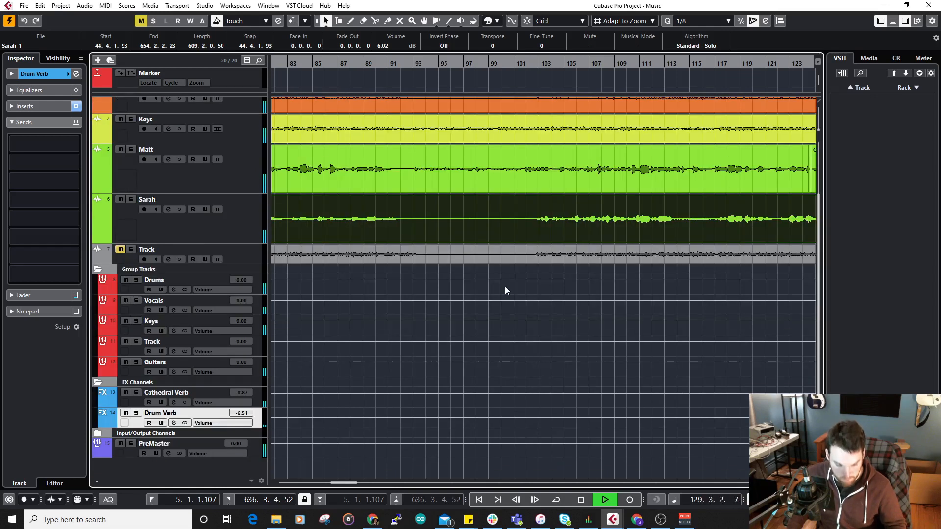
scroll(474, 272, "up", 3)
scroll(468, 269, "down", 3, "ctrl")
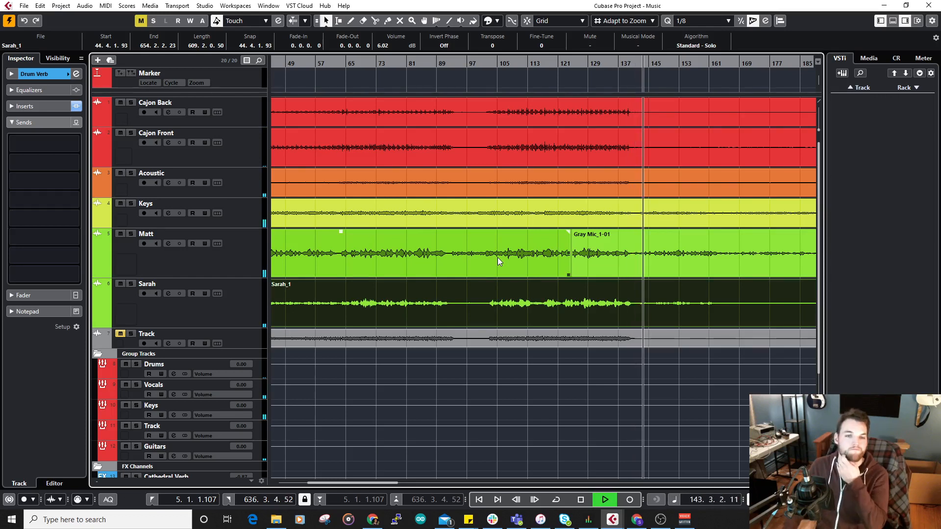
scroll(583, 242, "down", 6)
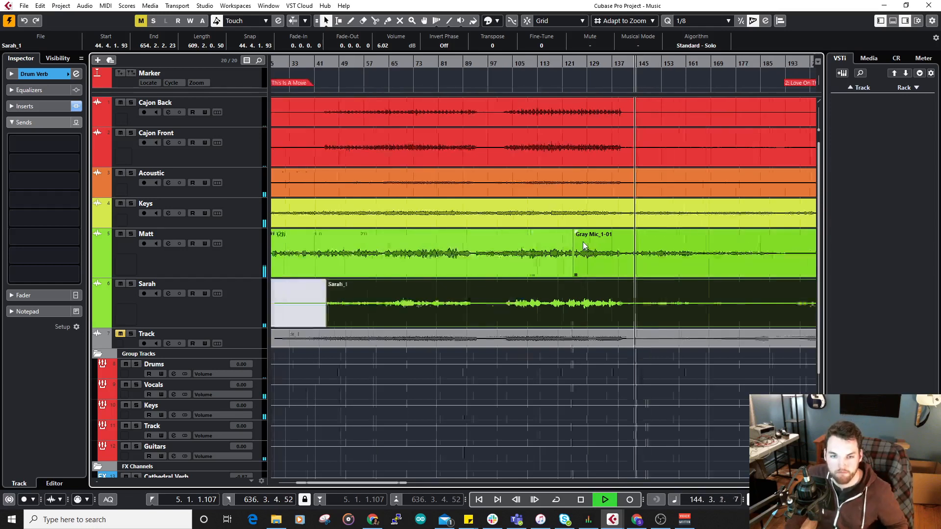
scroll(387, 266, "up", 3)
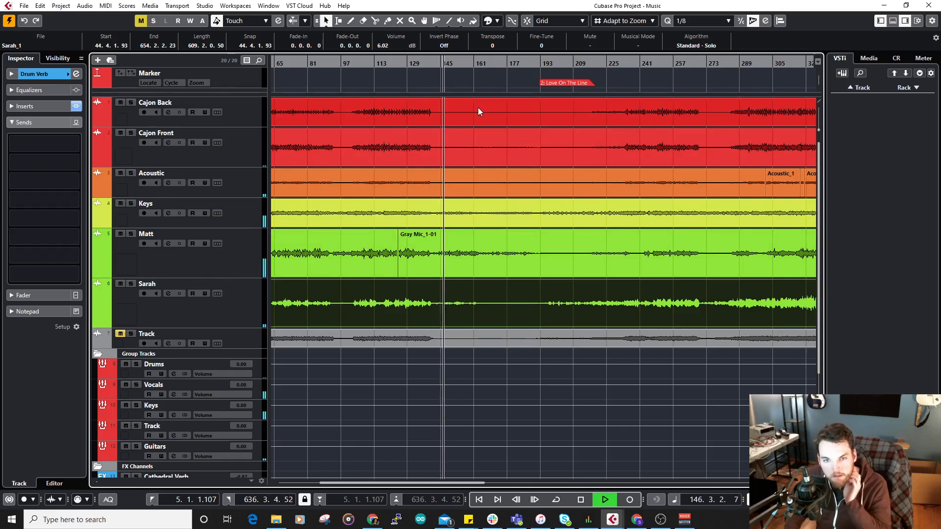
scroll(436, 140, "left", 5)
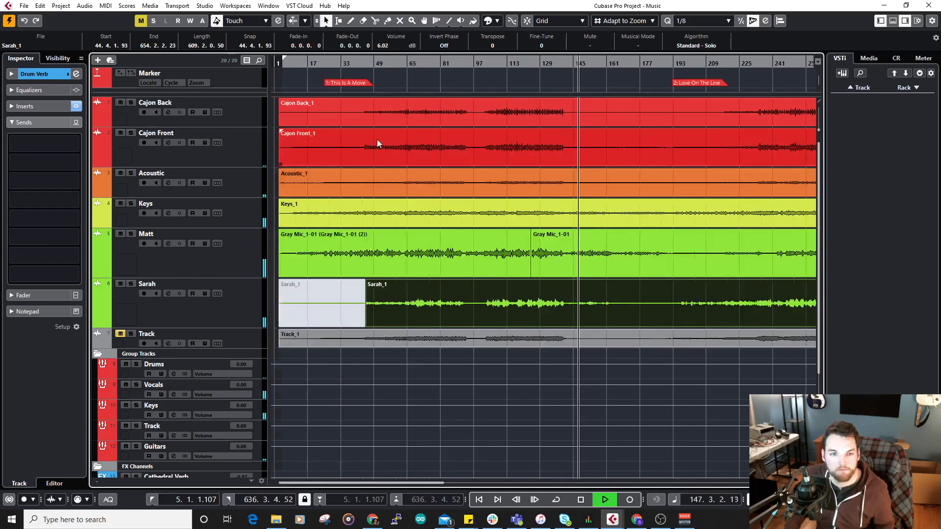
left_click(97, 272)
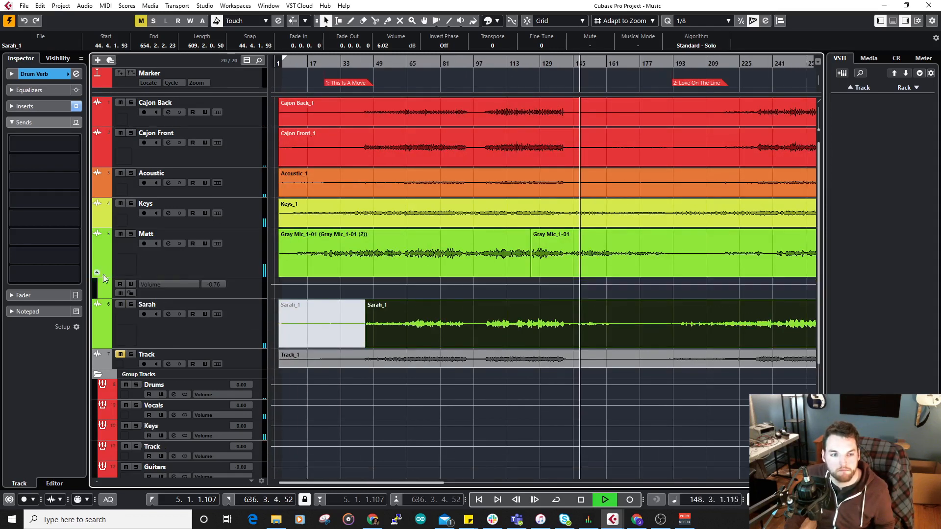
left_click(98, 271)
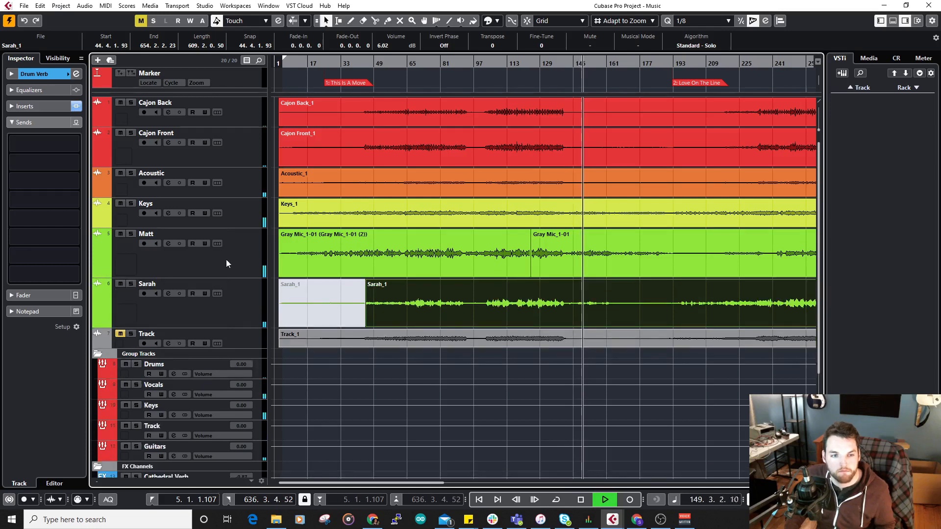
scroll(314, 241, "down", 3)
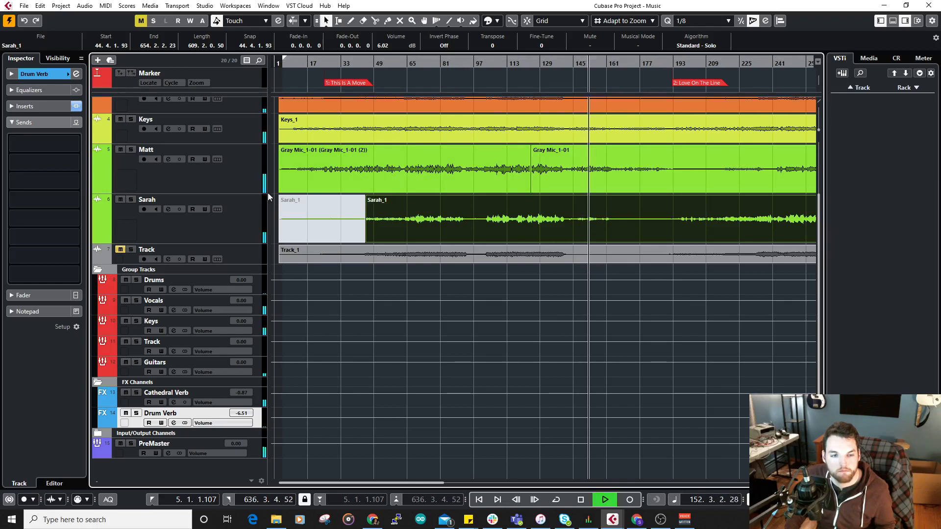
Step: Automate the Cathedral Verb's mute to stay on until 24.4.1.33, just before the This Is A Move marker, and switch off there
left_click_drag(317, 65, 306, 91)
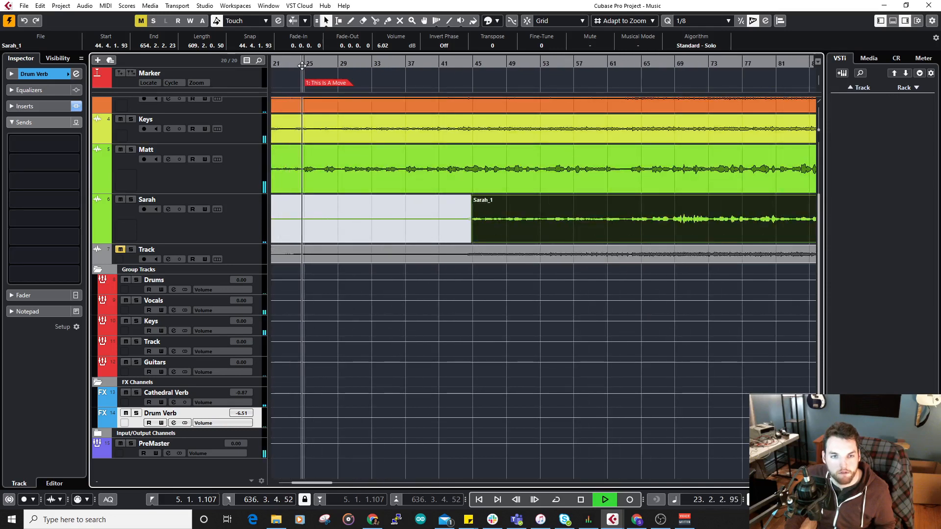
key("space")
scroll(296, 128, "up", 2)
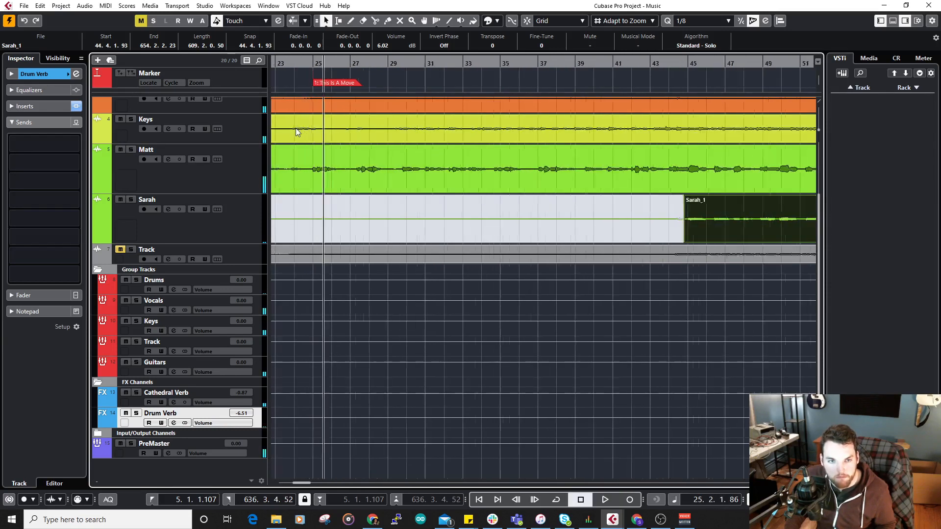
left_click(315, 63)
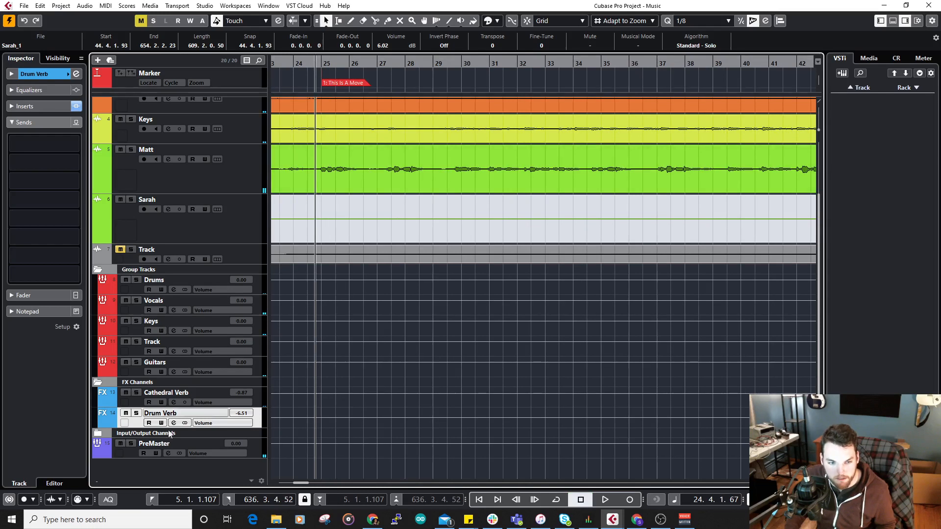
left_click(104, 404)
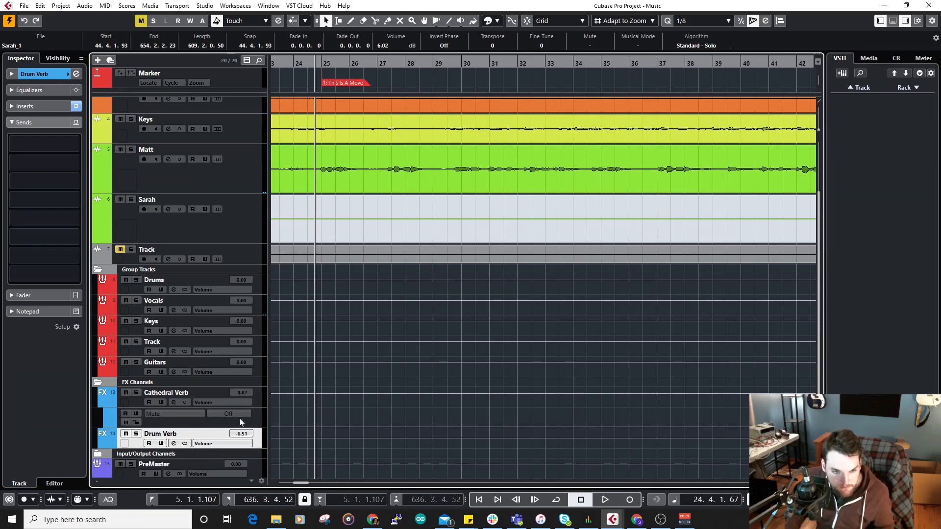
left_click(296, 407)
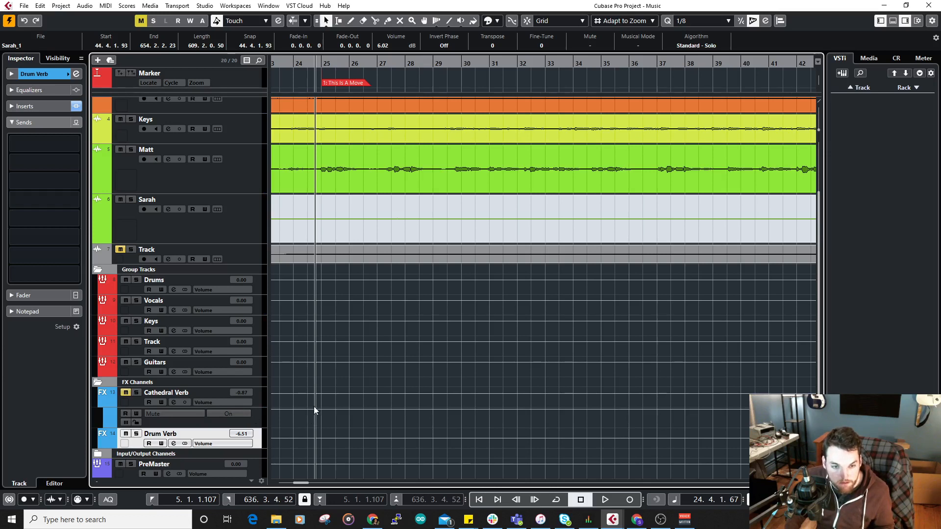
left_click(315, 412)
left_click_drag(319, 407, 316, 437)
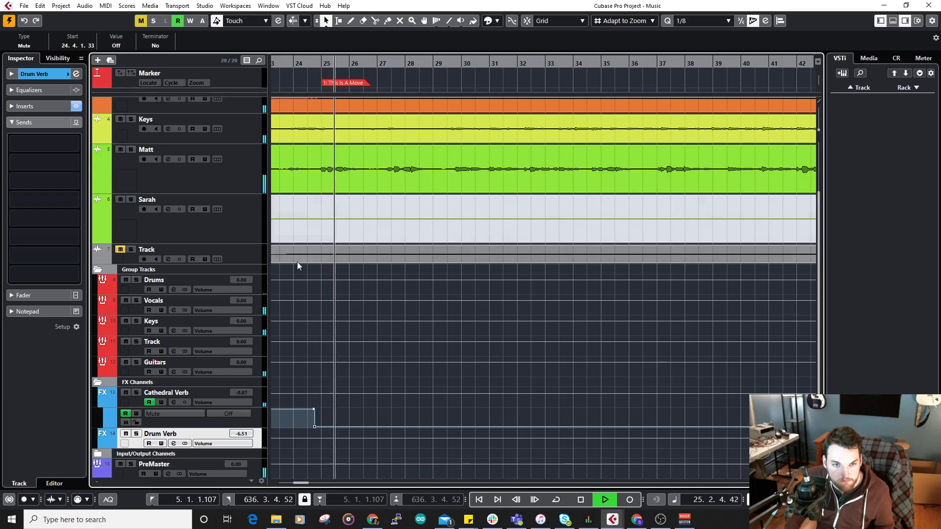
Step: Play back the opening of This Is A Move from before the mute change to check how the vocal reverb comes in
scroll(322, 318, "up", 3)
left_click_drag(336, 319, 447, 323)
left_click(383, 63)
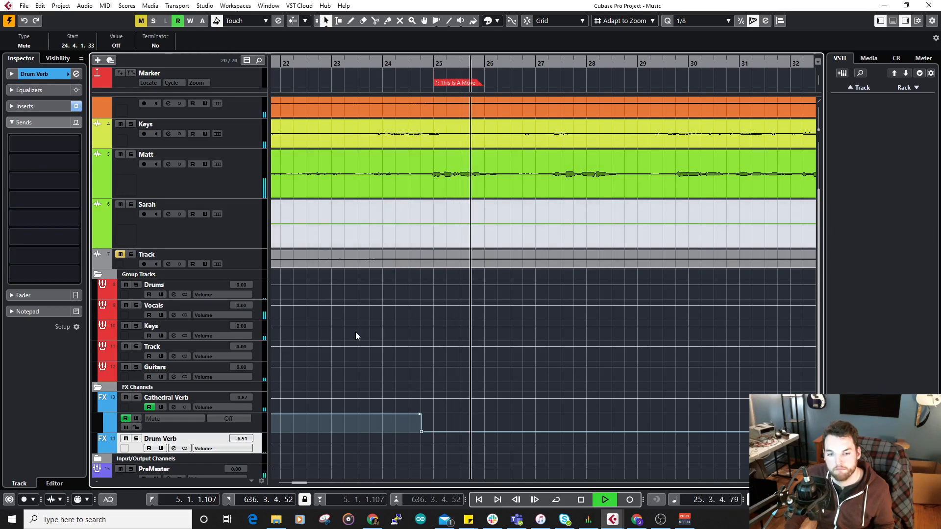
scroll(355, 332, "down", 5)
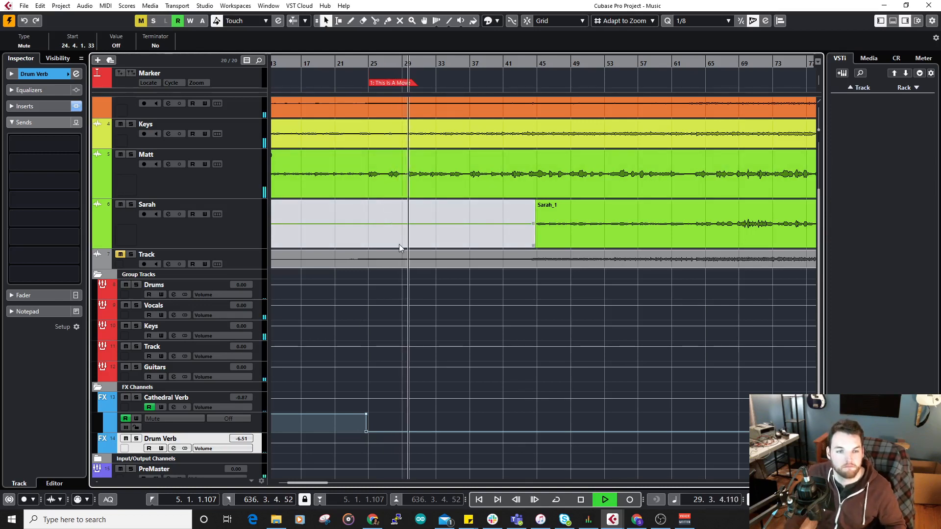
scroll(399, 244, "up", 3)
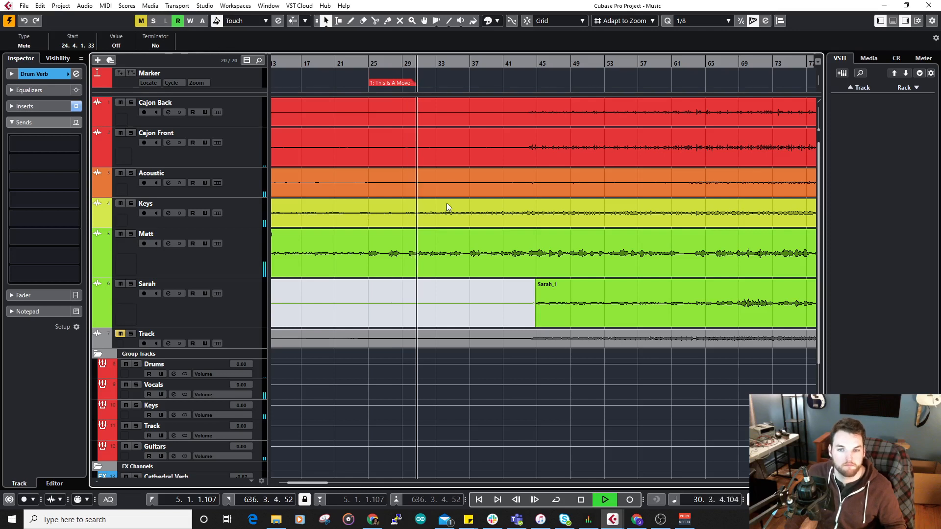
key("g")
key("g")
key("g")
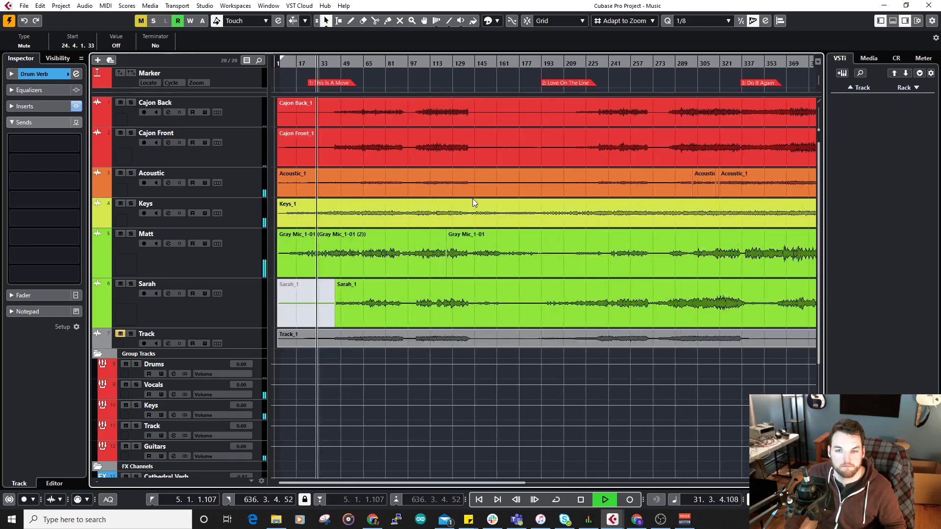
key("h")
key("h")
key("h")
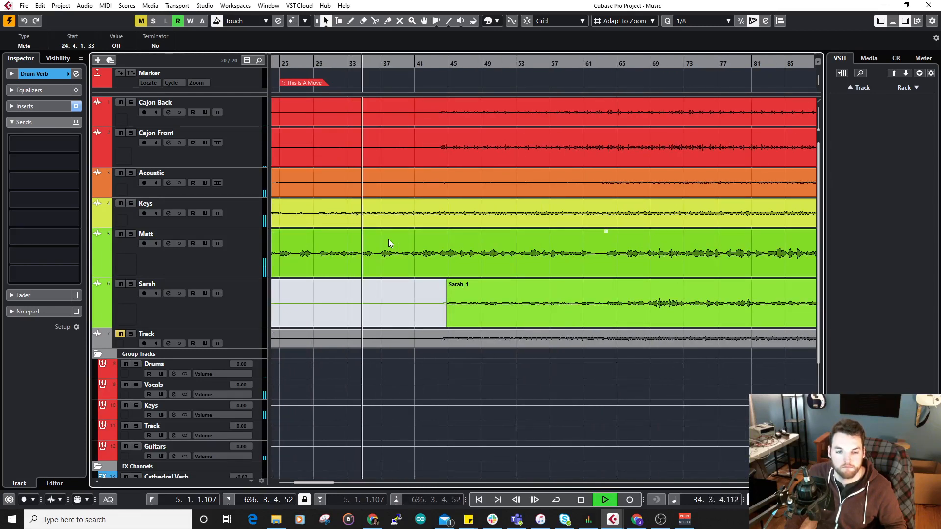
Step: Select the first Acoustic clip, audition the Acoustic track in solo, and return to the full mix
left_click(430, 181)
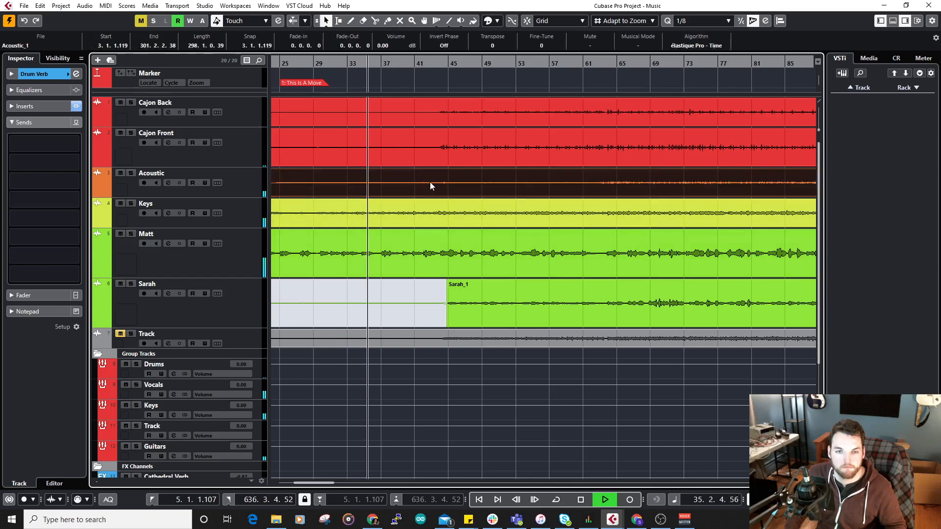
left_click(131, 173)
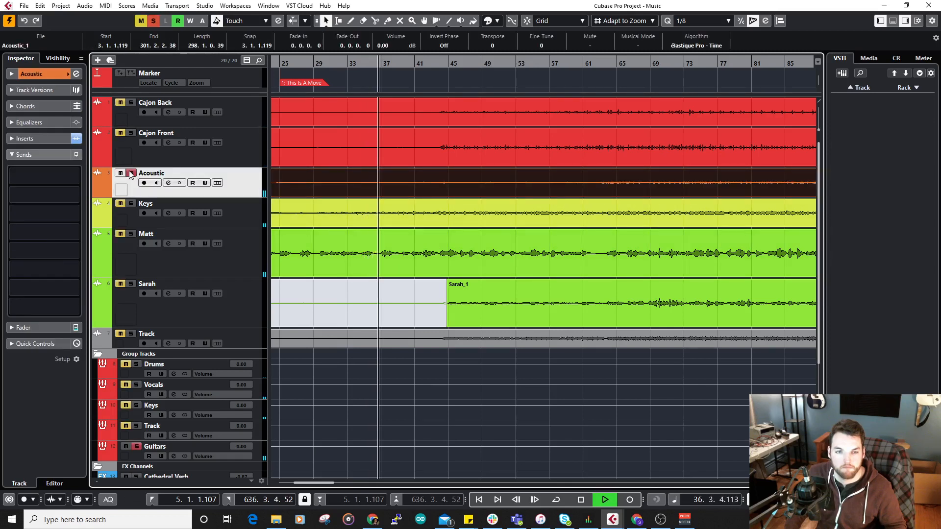
left_click(131, 174)
key("shift+f")
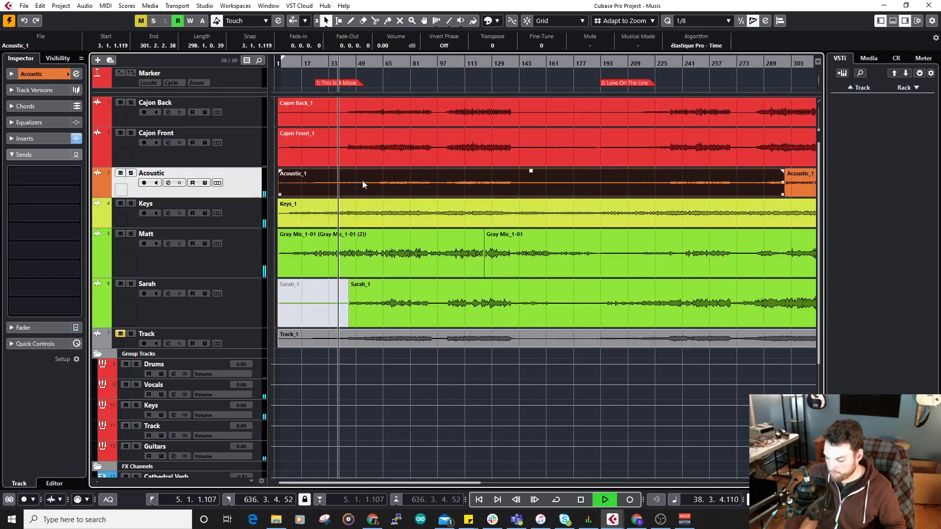
scroll(346, 218, "up", 2, "ctrl")
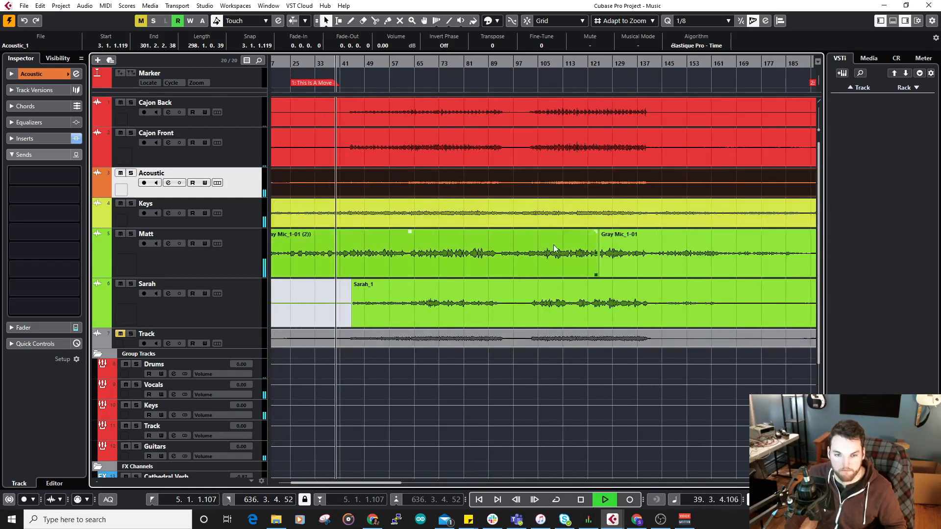
scroll(481, 236, "down", 2, "ctrl")
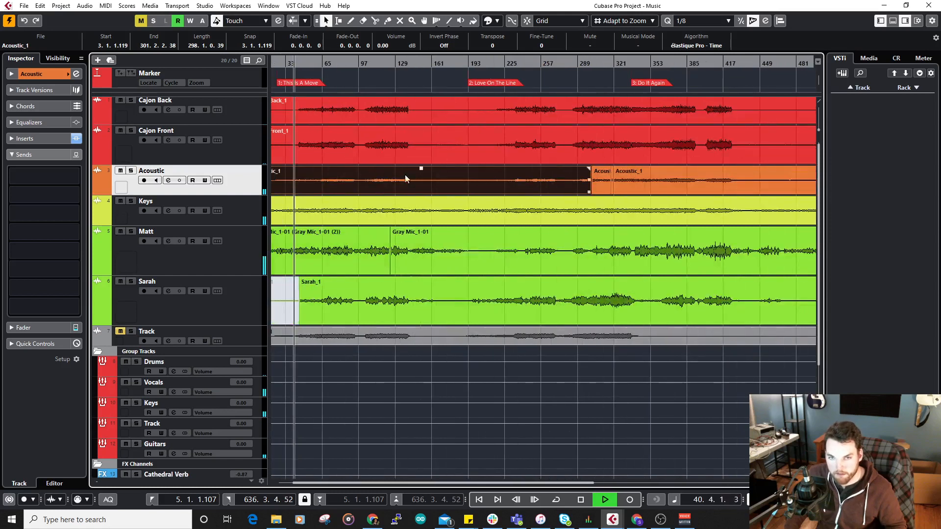
Step: Locate the end of the first song's vocals and automate the Cathedral Verb's mute to switch on at 164.3.4.103
left_click(430, 64)
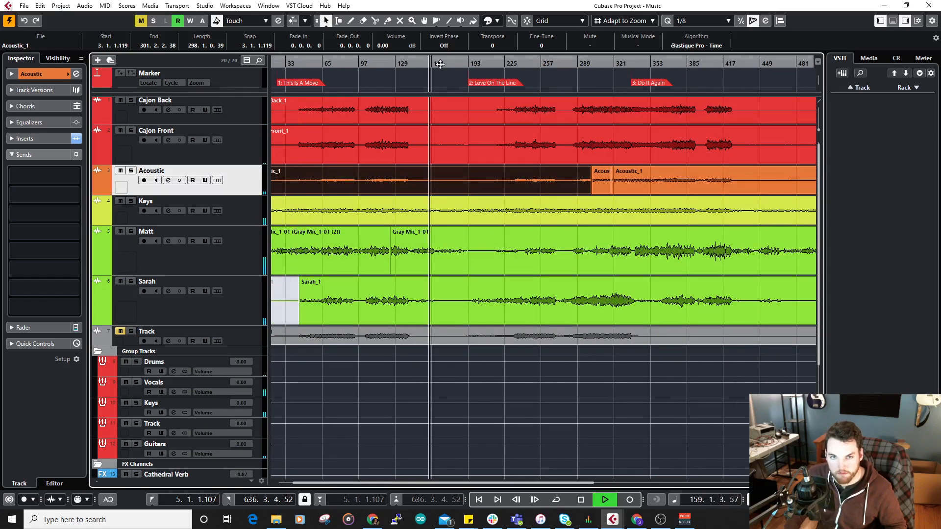
scroll(428, 172, "up", 3, "ctrl")
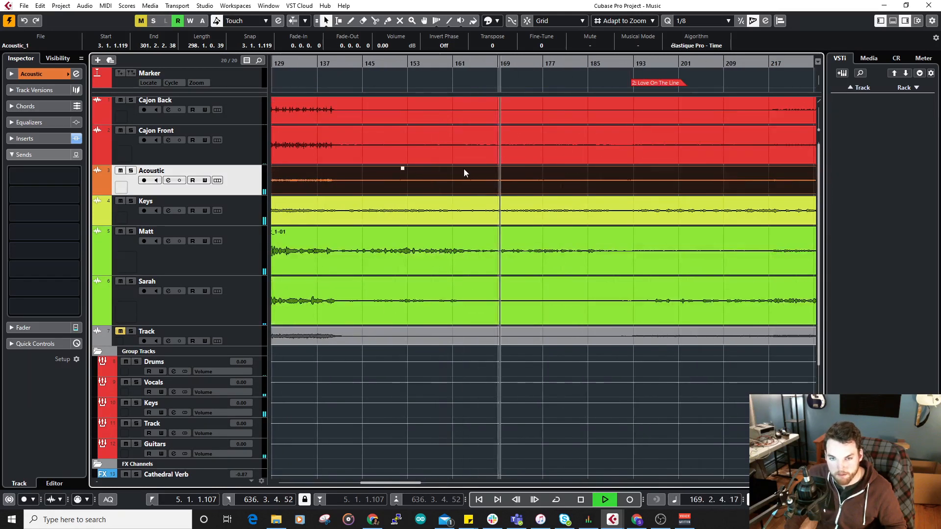
left_click(459, 64)
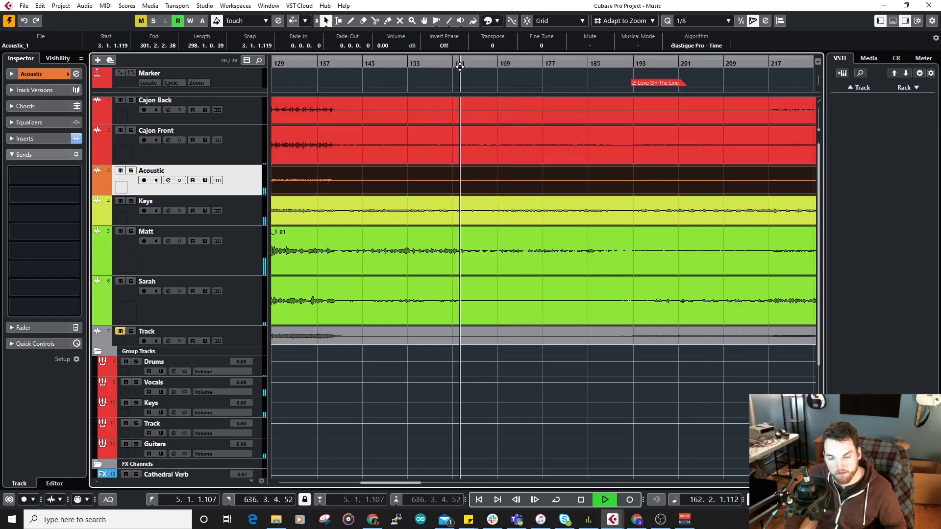
scroll(495, 182, "down", 3)
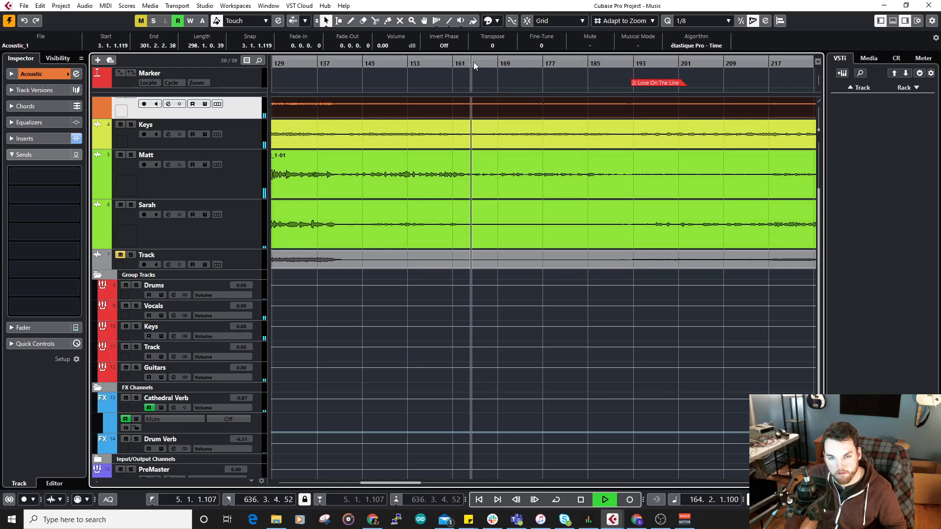
scroll(479, 153, "up", 2)
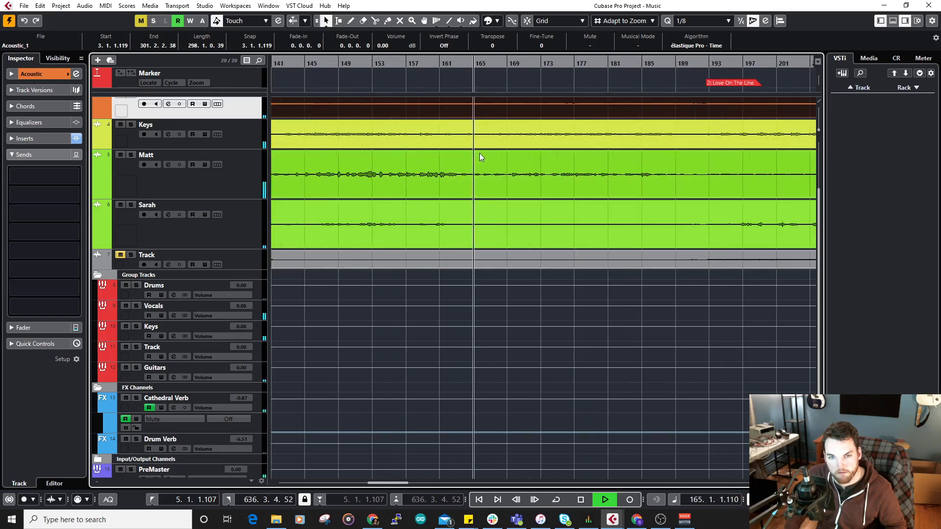
left_click(462, 63)
scroll(476, 211, "up", 2)
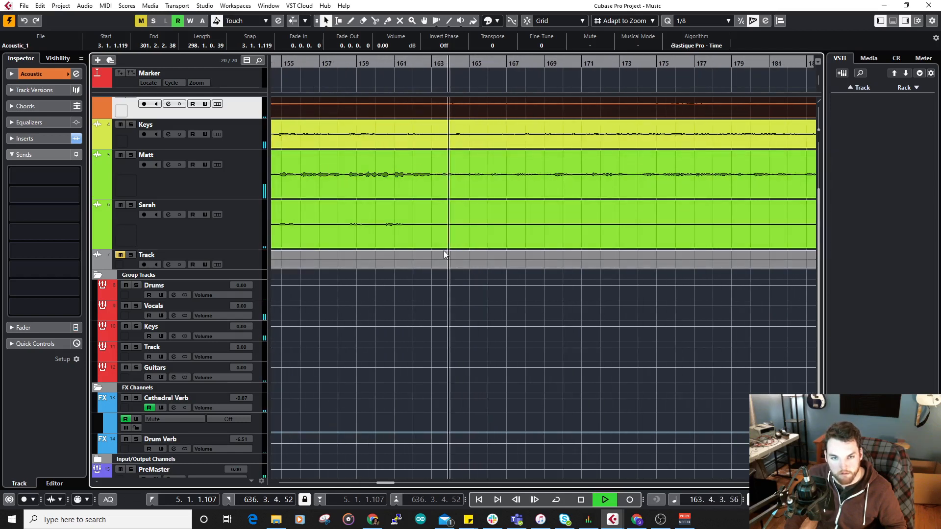
scroll(443, 251, "down", 1)
key("space")
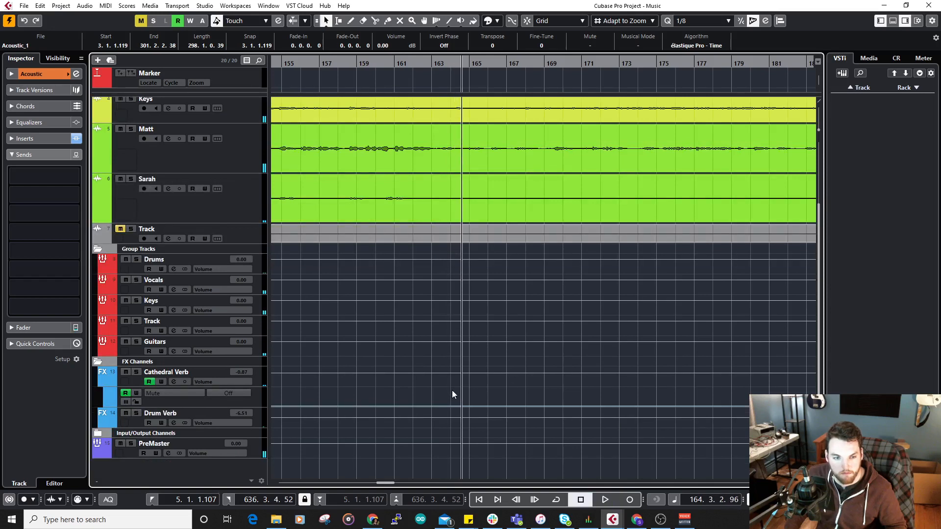
left_click(464, 407)
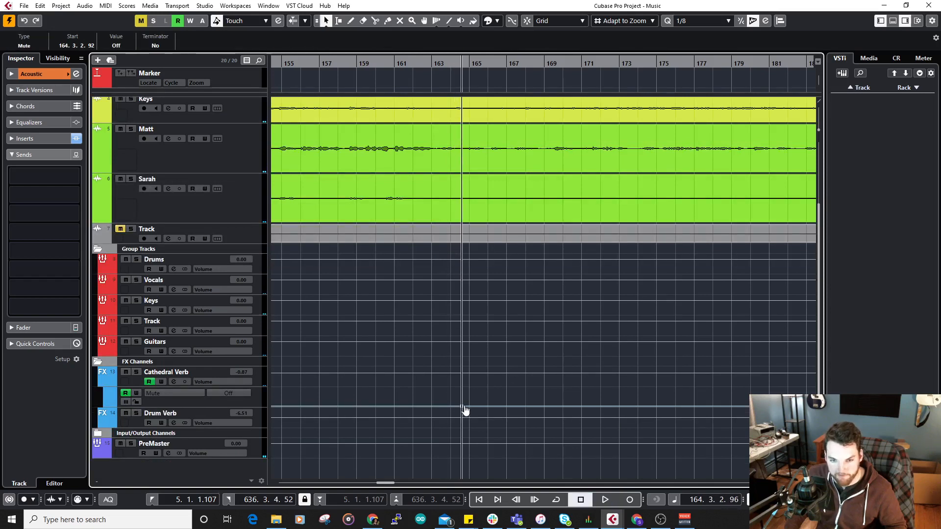
left_click_drag(465, 406, 464, 387)
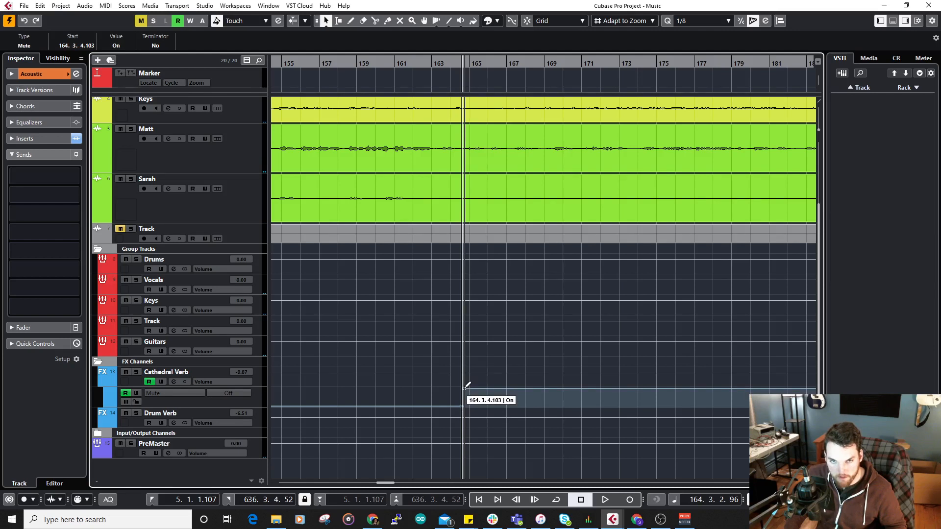
Step: Open the first vocal track's clip for pitch editing and correct the sustained note in bar 164 to F2
scroll(467, 384, "up", 4)
left_click(464, 268)
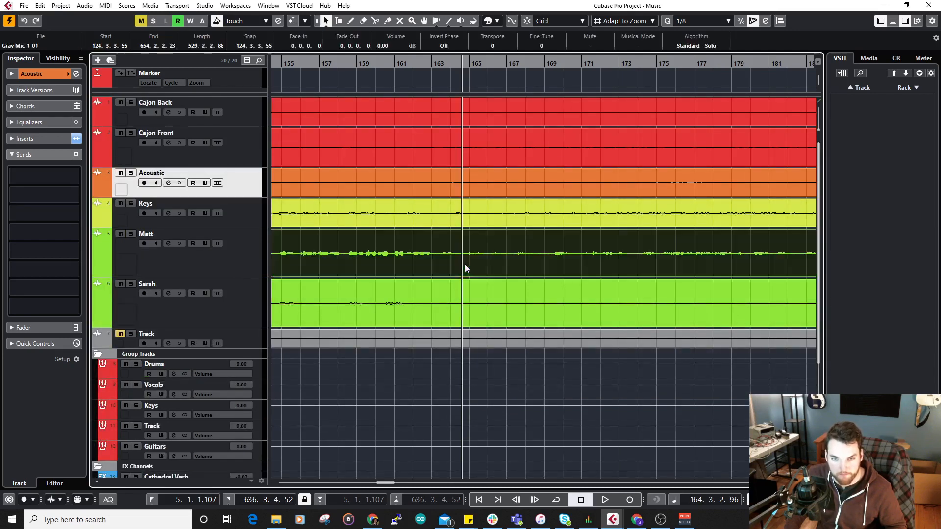
double_click(465, 266)
scroll(446, 333, "down", 1)
left_click(411, 282)
left_click(411, 278)
scroll(452, 313, "down", 2)
key("space")
scroll(458, 391, "up", 2)
left_click(456, 364)
key("space")
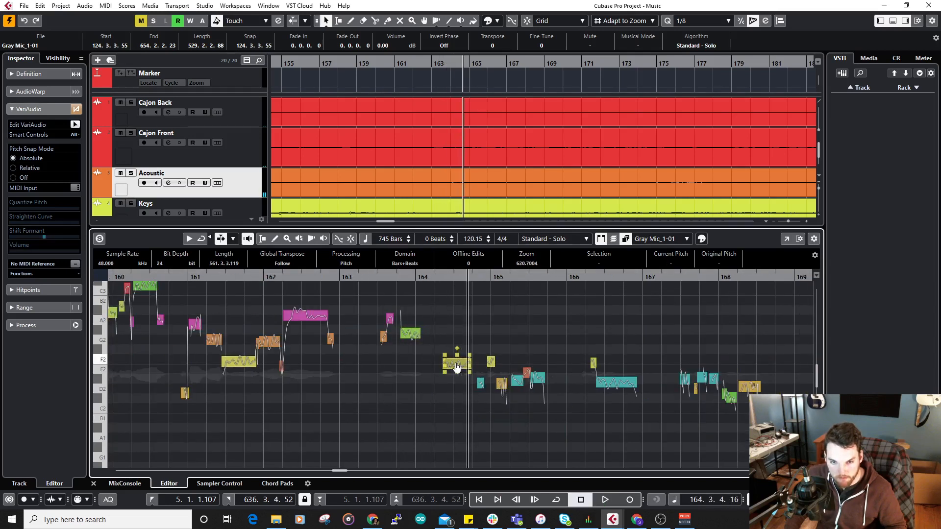
Step: Play back the corrected vocal note from bar 164 and close the pitch editor
left_click(370, 286)
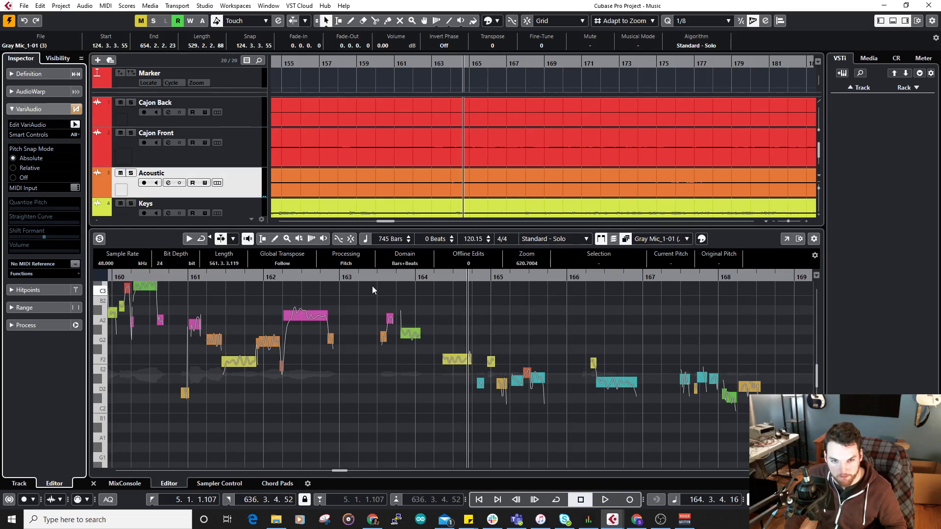
key("space")
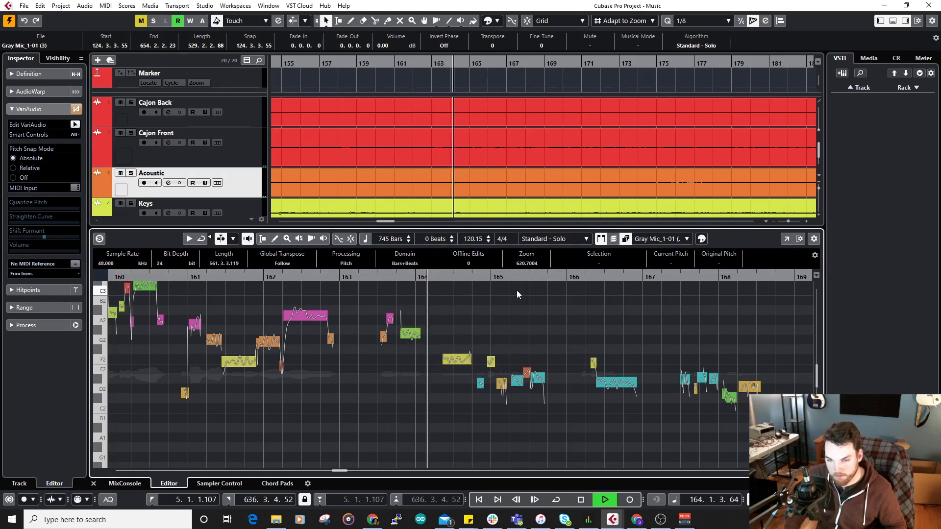
left_click(93, 483)
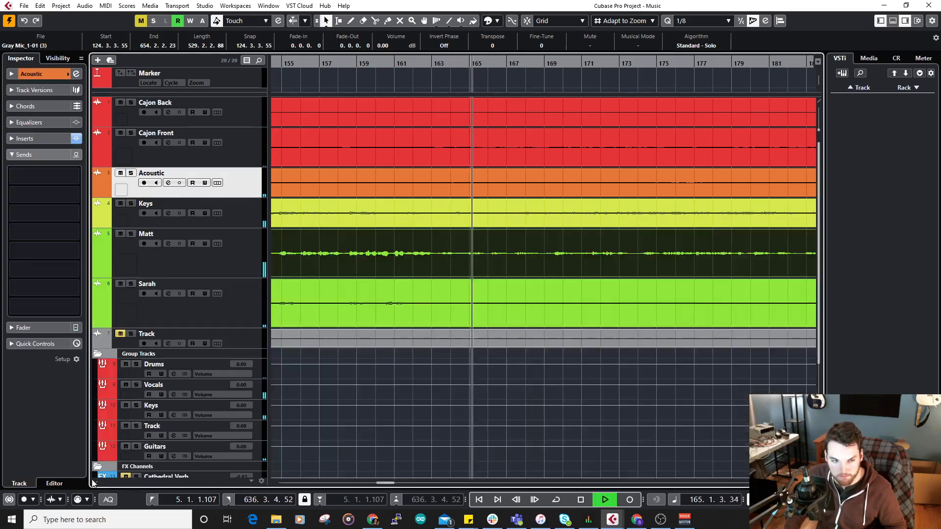
Step: Automate the Cathedral Verb's mute to switch off at 192.1.2.35, just before the Love On The Line marker
scroll(458, 281, "down", 3, "ctrl")
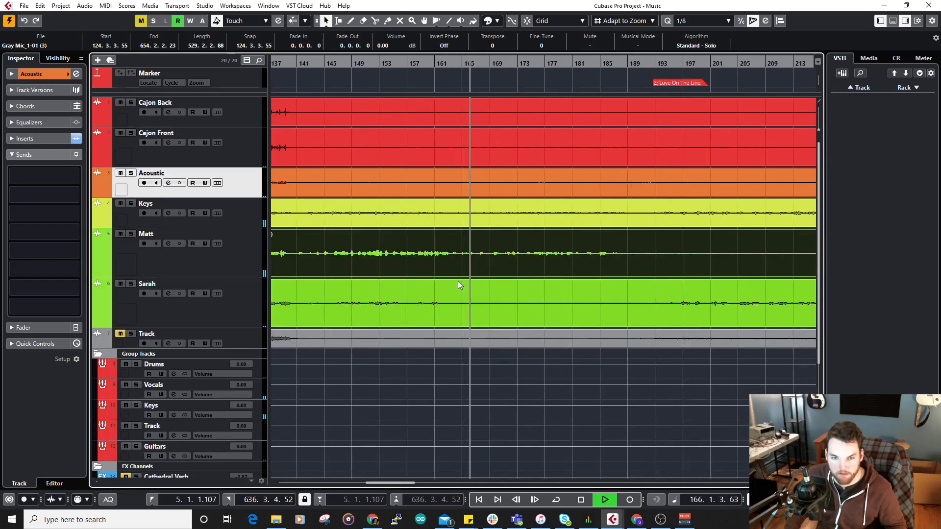
scroll(496, 251, "down", 3)
left_click(643, 68)
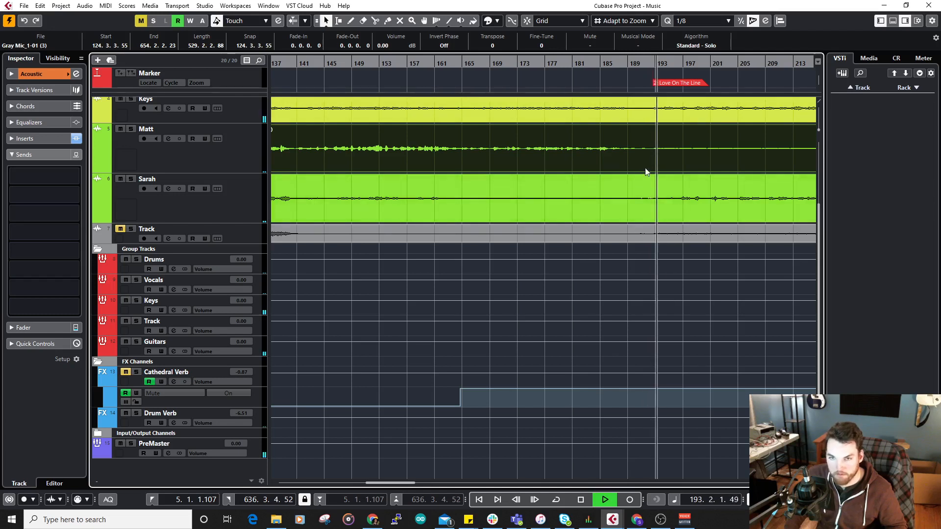
left_click_drag(628, 279, 528, 298)
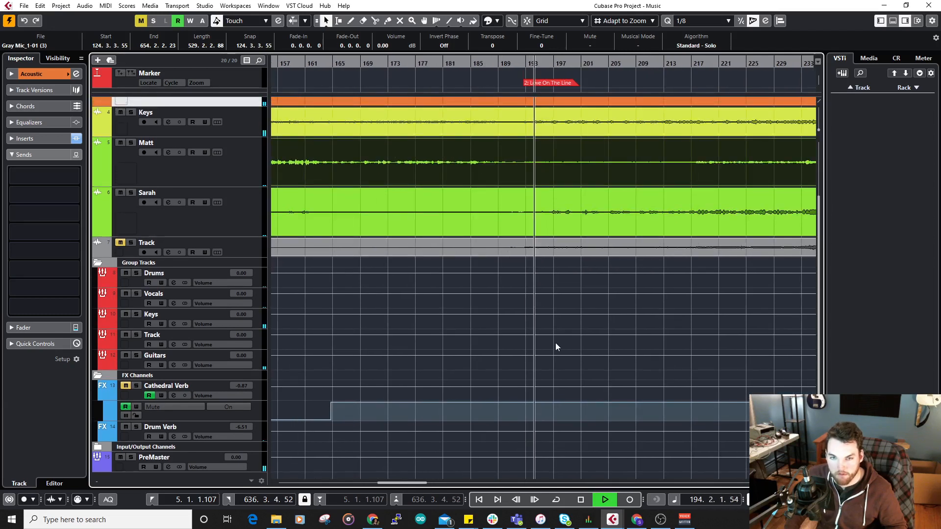
left_click_drag(514, 65, 524, 295)
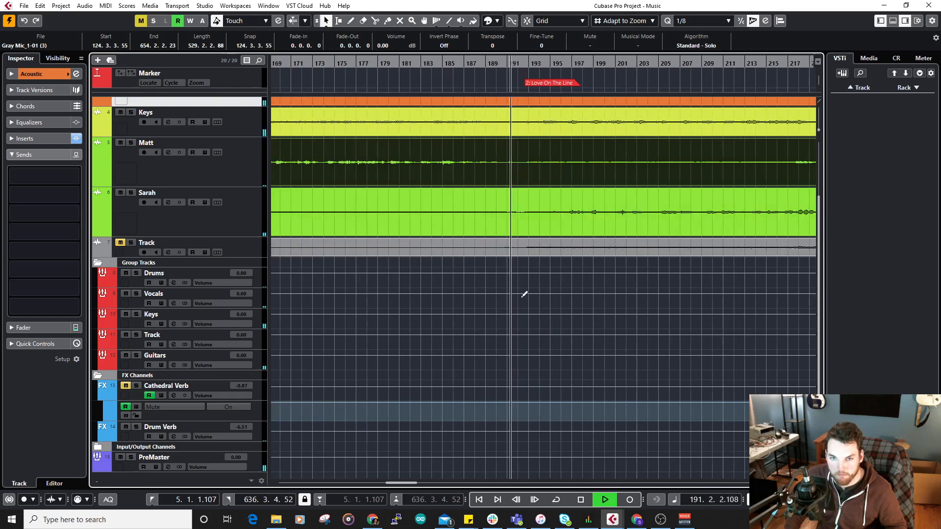
left_click(518, 406)
left_click_drag(522, 403, 521, 429)
Step: Enlarge the Acoustic track's height and show the volume automation lanes of both vocal tracks
scroll(555, 305, "up", 3)
scroll(554, 302, "up", 1)
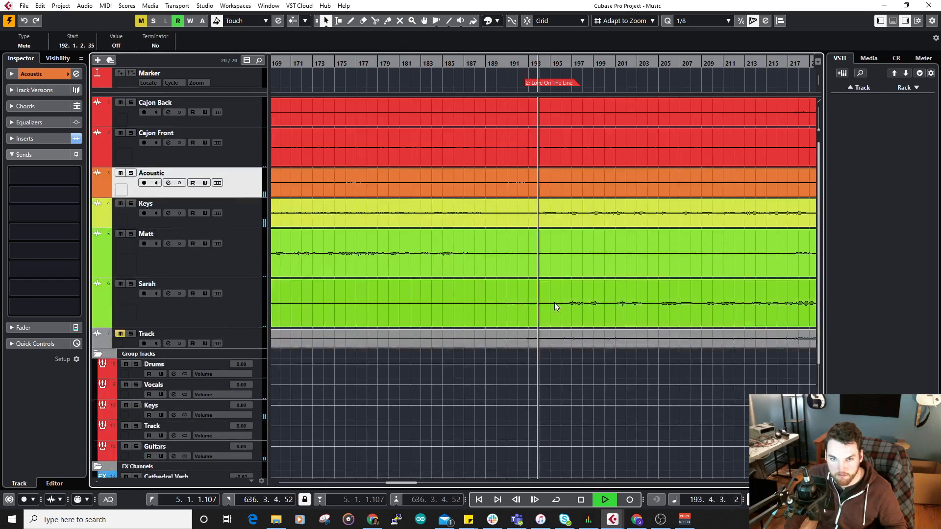
mouse_move(252, 198)
left_mouse_down()
mouse_move(254, 211)
mouse_move(255, 197)
left_mouse_up()
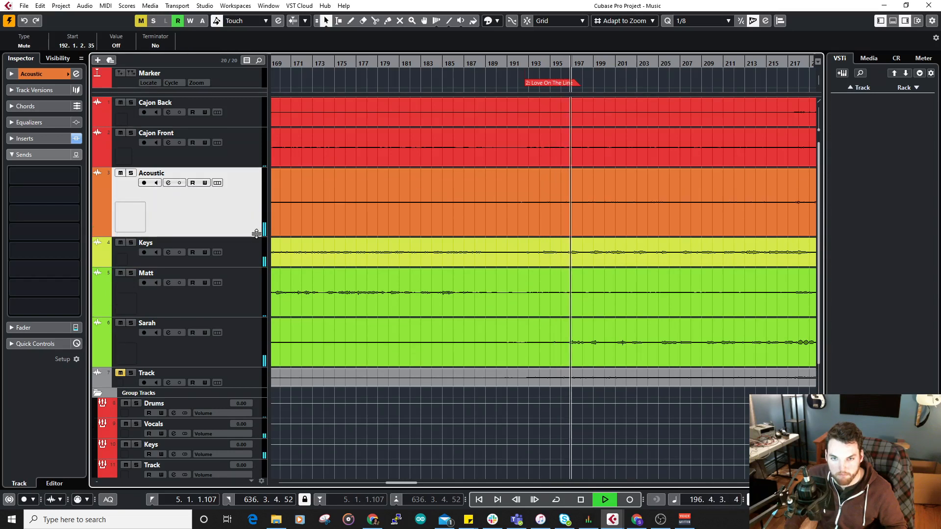
left_click(95, 311)
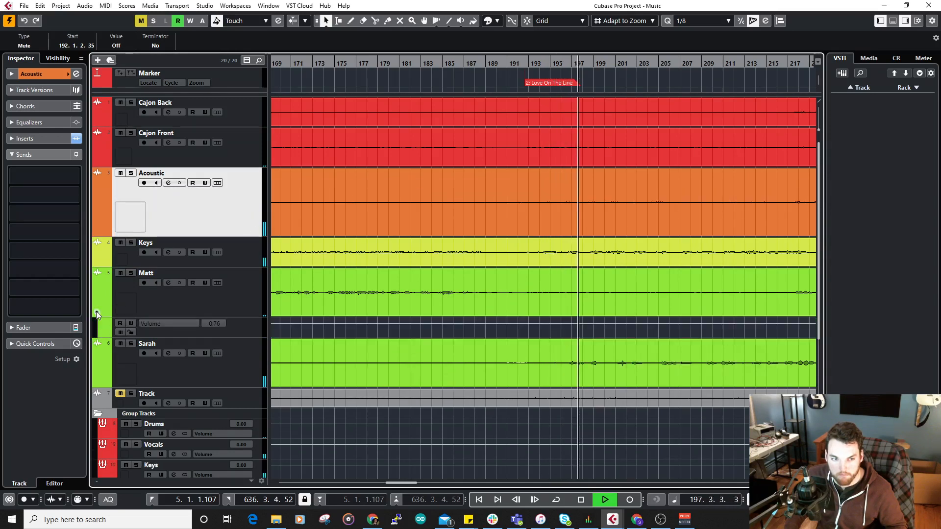
left_click(99, 383)
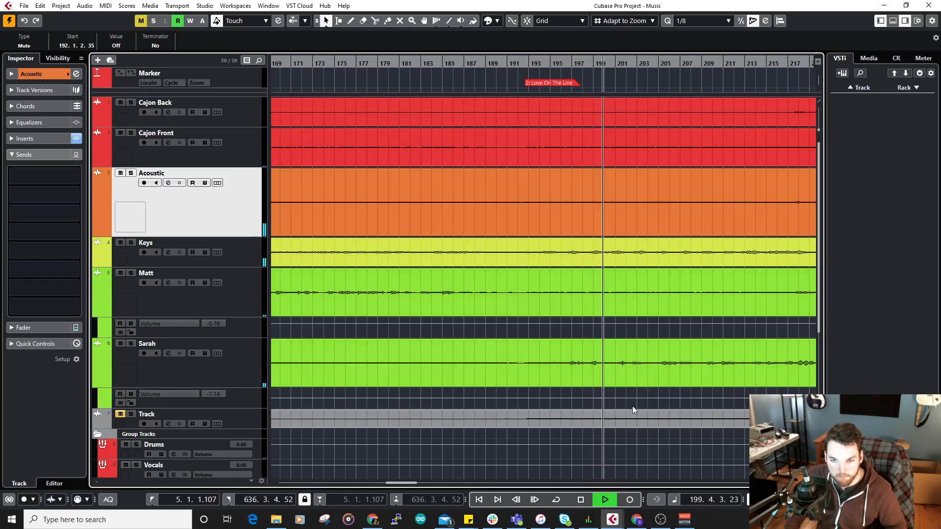
Step: Automate the second vocal track's volume to rise to 0 at 200.4.3.17, early in Love On The Line
key("space")
left_click(613, 401)
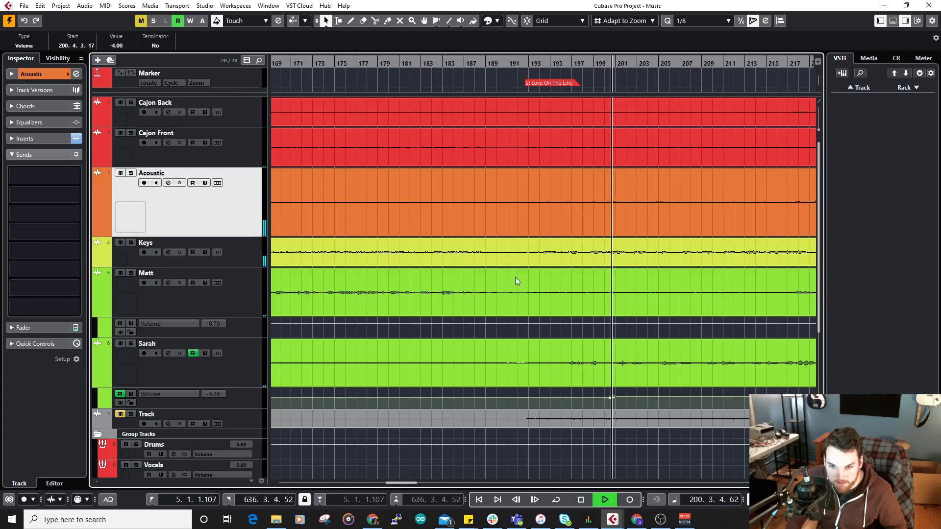
left_click(124, 48)
type("0")
key("Return")
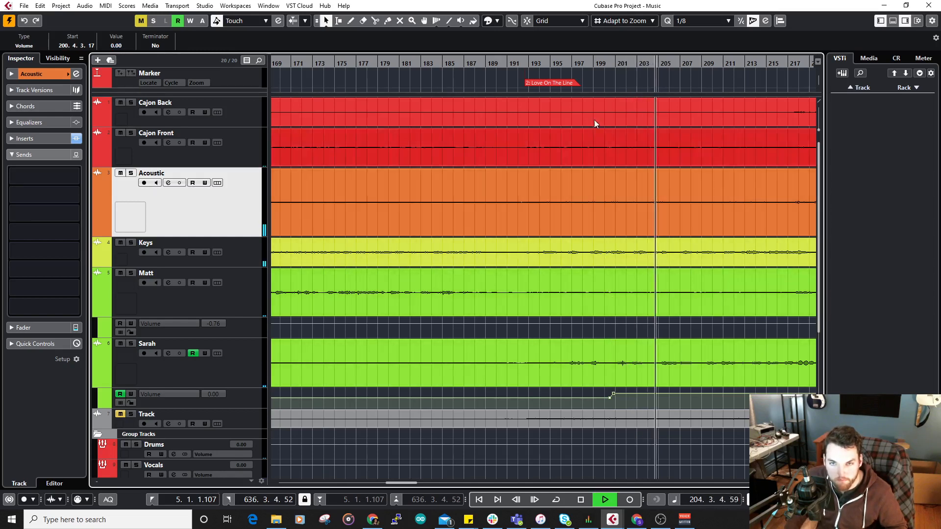
Step: Replay the passage before bar 200 and automate the first vocal track's volume to drop to -4 at 200.4.3.48
left_click(596, 63)
scroll(656, 363, "up", 3)
scroll(663, 378, "up", 2)
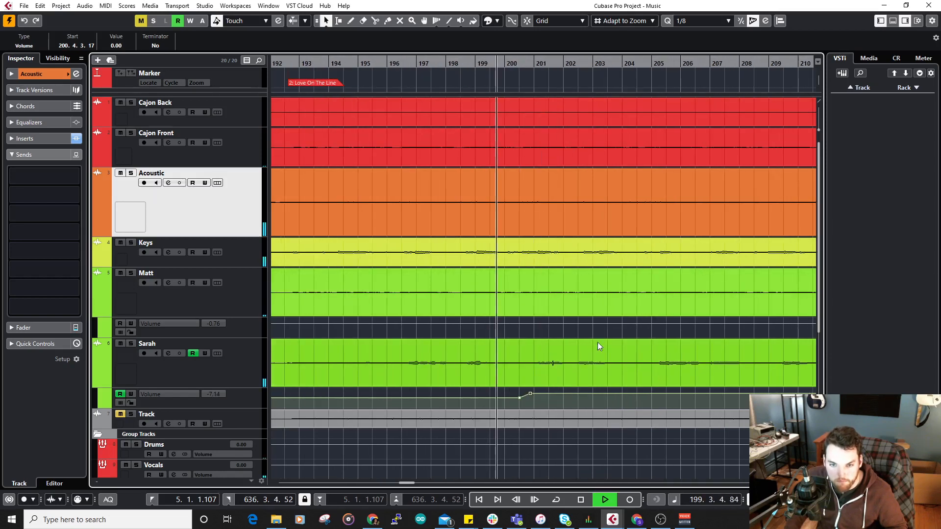
key("space")
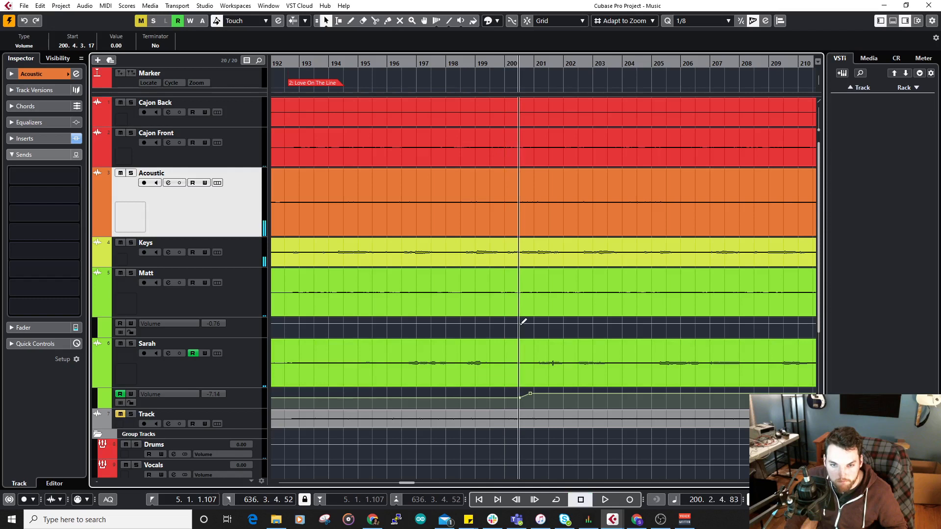
left_click(520, 323)
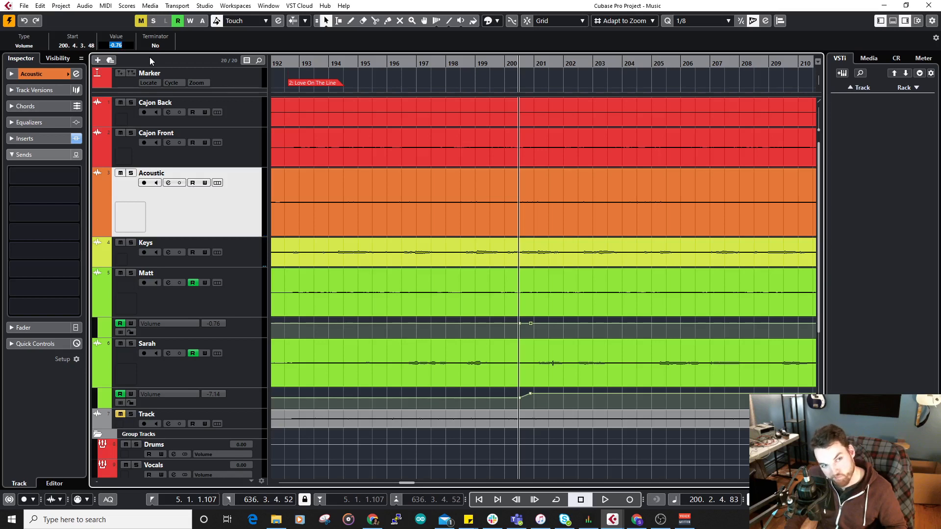
type("-4")
key("Return")
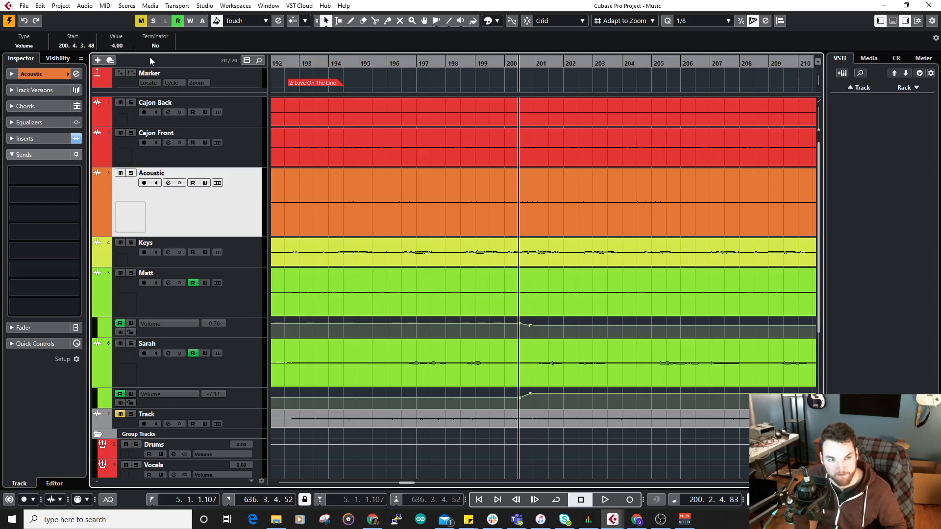
Step: Play back Love On The Line from bar 200 to check the new vocal volume balance
key("space")
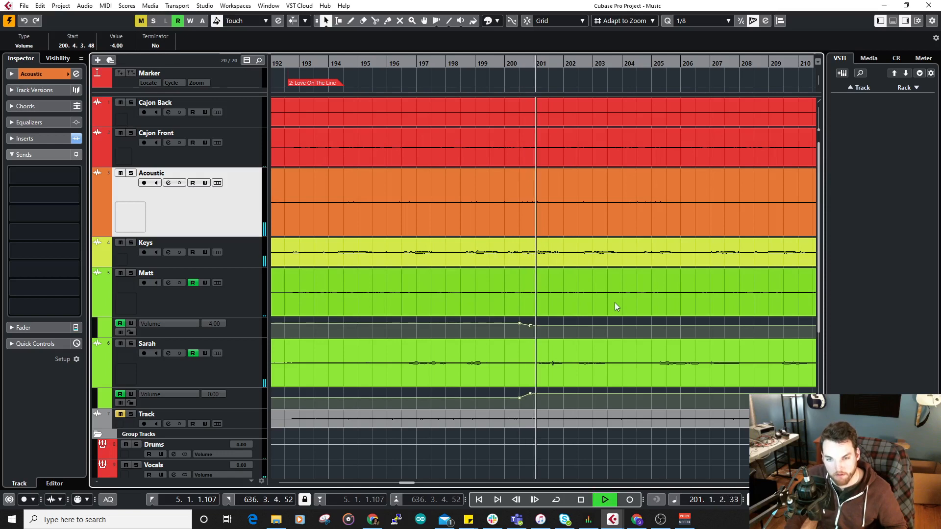
scroll(499, 365, "down", 3)
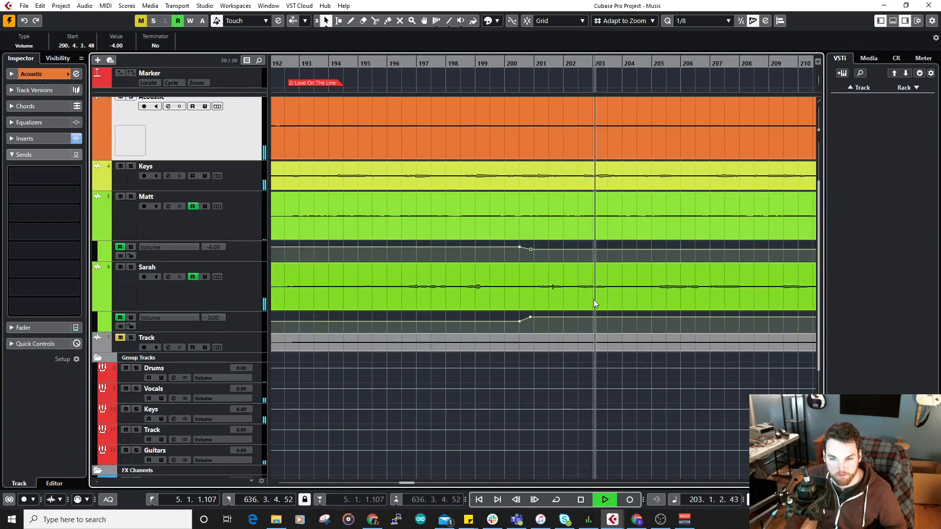
left_click_drag(592, 301, 408, 315)
scroll(501, 288, "down", 2)
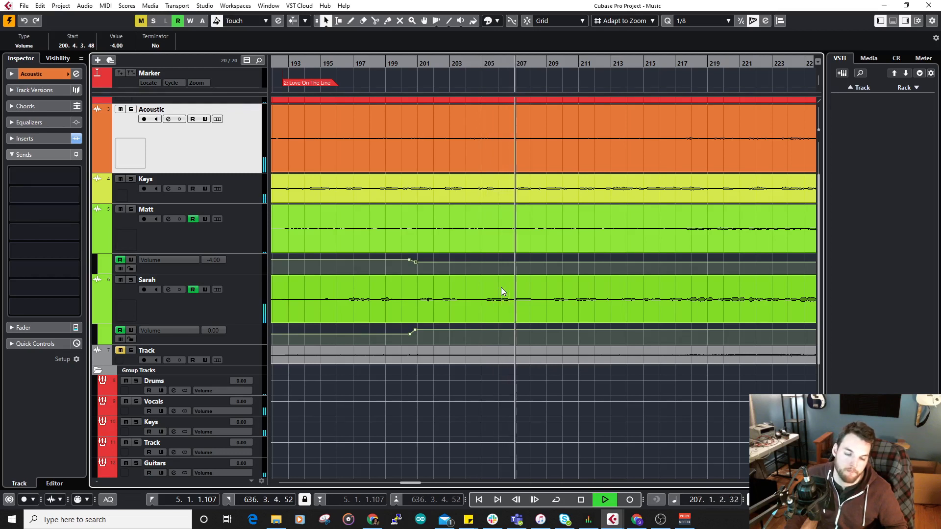
Step: Split the first Acoustic clip at 192.2.1.107, just before the Love On The Line marker
scroll(478, 264, "up", 2)
left_click(587, 228)
key("g")
key("g")
key("g")
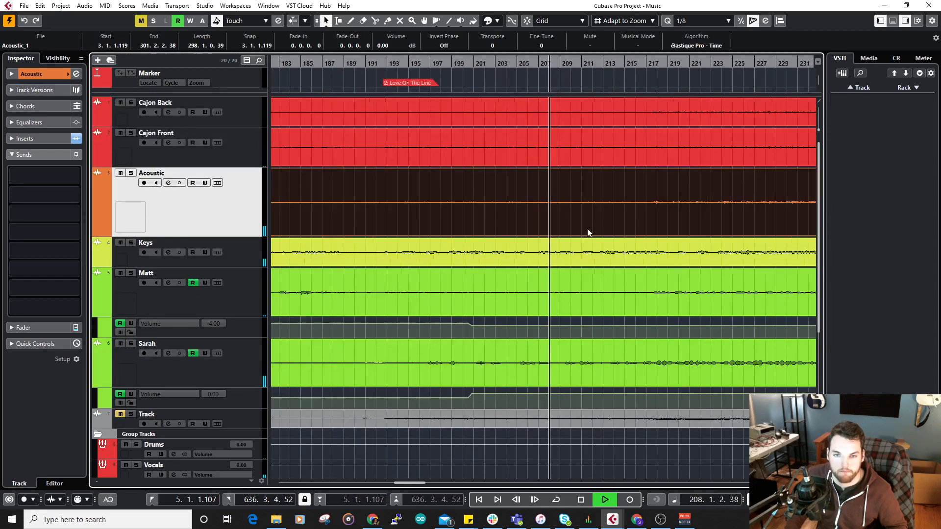
left_click(546, 64)
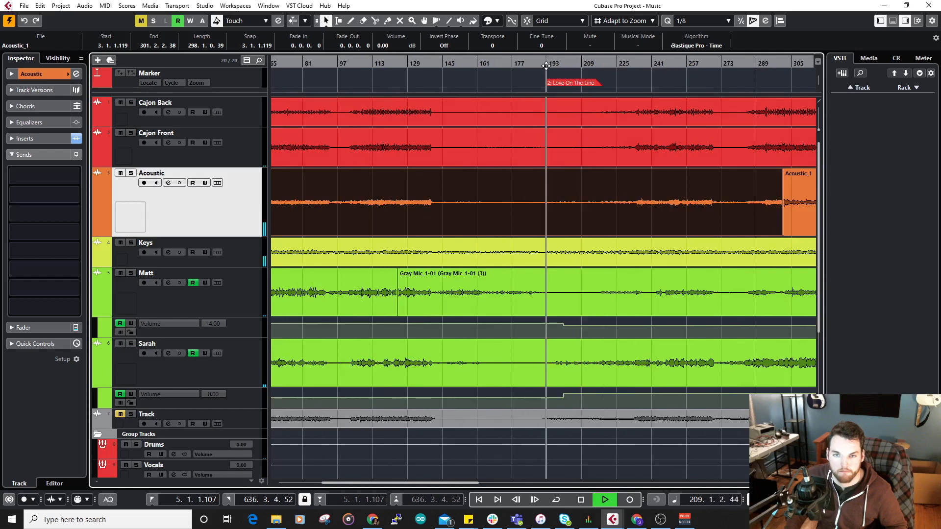
scroll(563, 187, "up", 4)
scroll(511, 203, "up", 5)
key("space")
right_click(464, 203)
left_click(506, 192)
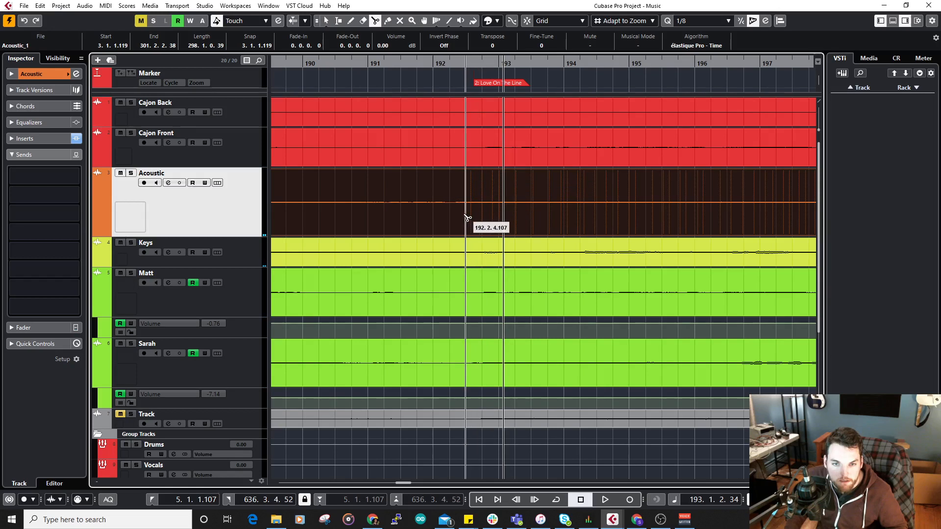
left_click(453, 221)
Step: Move the playback position to 216.3.3.96, just before the acoustic guitar enters in Love On The Line
scroll(388, 211, "down", 5)
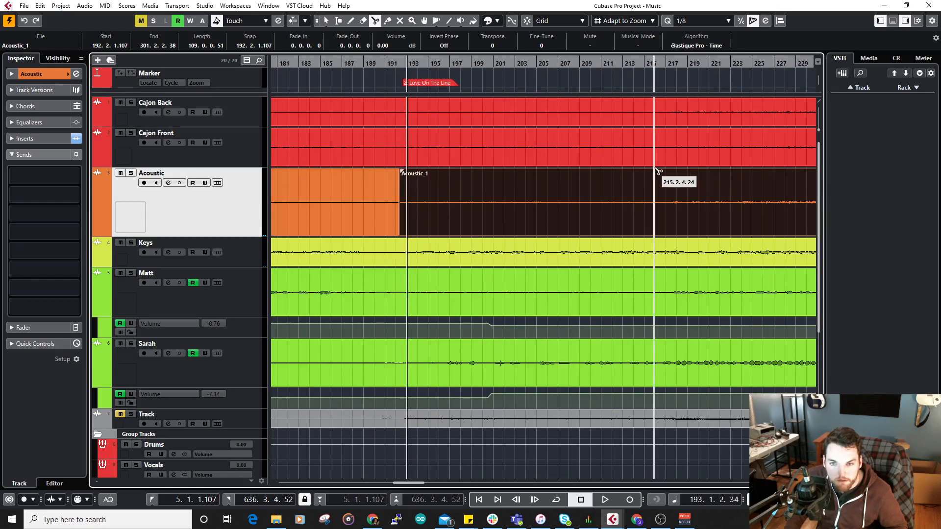
left_click(662, 63)
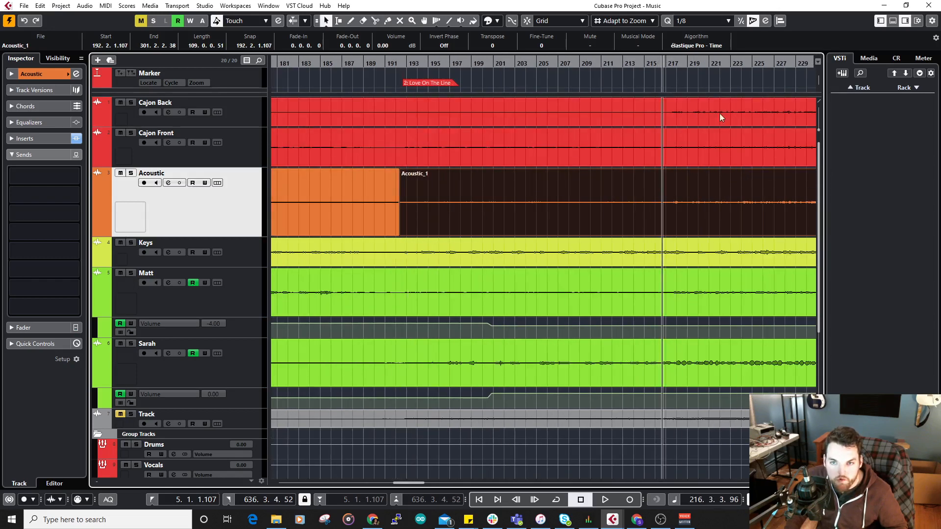
Step: Audition the passage around bars 216 to 218 and split the Acoustic event at about 217.4, keeping the earlier part selected
key("space")
scroll(686, 179, "right", 5)
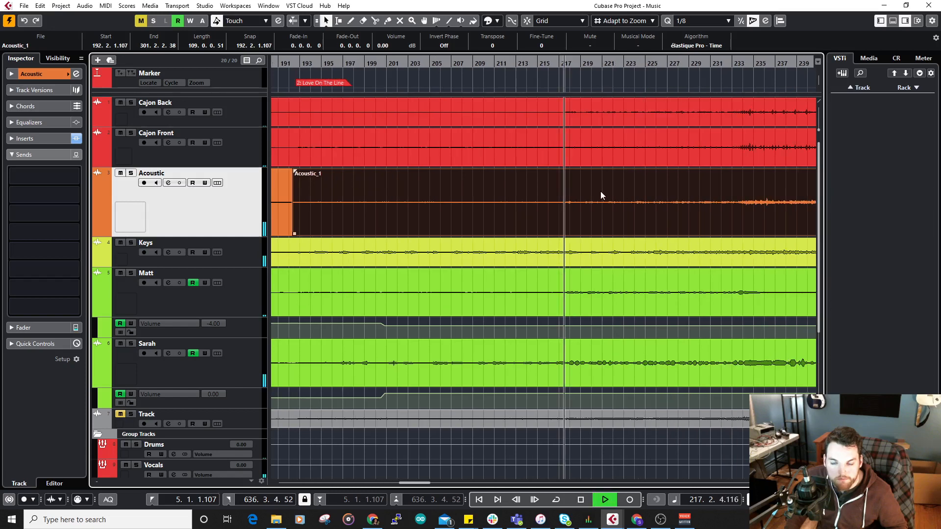
key("space")
scroll(566, 211, "up", 2)
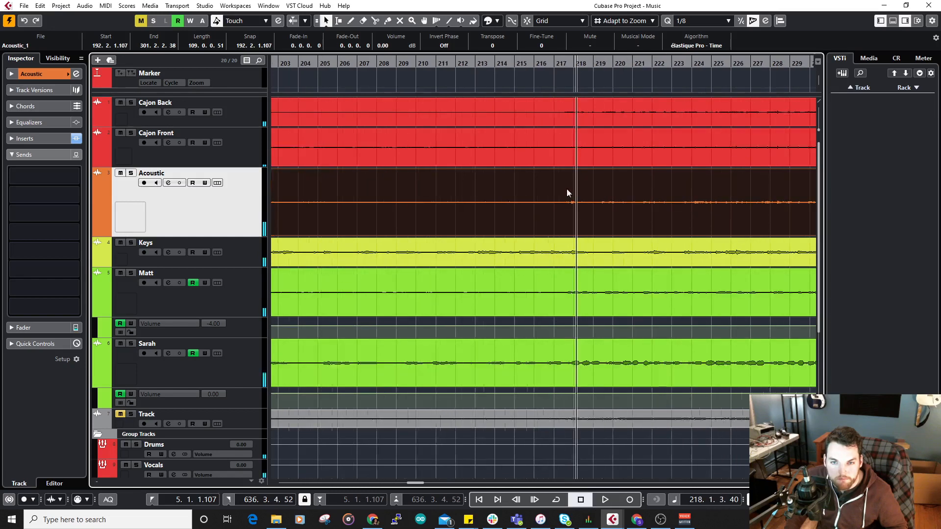
left_click(559, 59)
scroll(548, 153, "up", 2)
key("space")
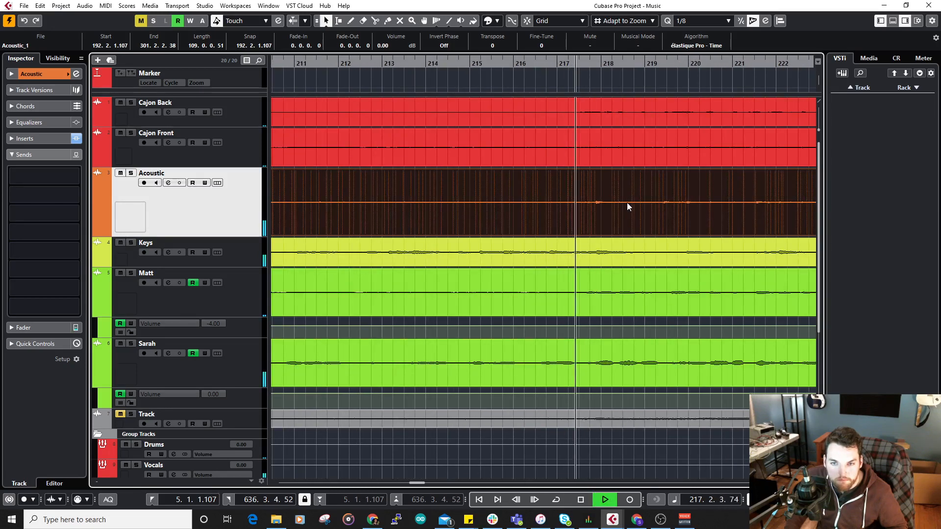
key("space")
right_click(594, 201)
left_click(637, 198)
scroll(598, 216, "up", 1)
left_click(596, 216)
key("1")
left_click(685, 215)
Step: Raise the Acoustic event between bars 192 and 217 to 5.76 dB and play it back from the Love On The Line marker
scroll(685, 215, "down", 3)
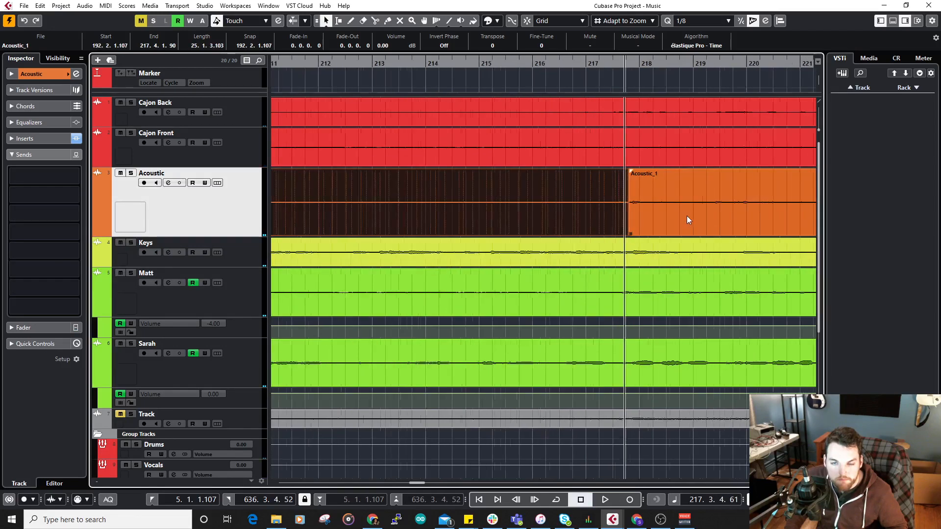
scroll(687, 215, "down", 2)
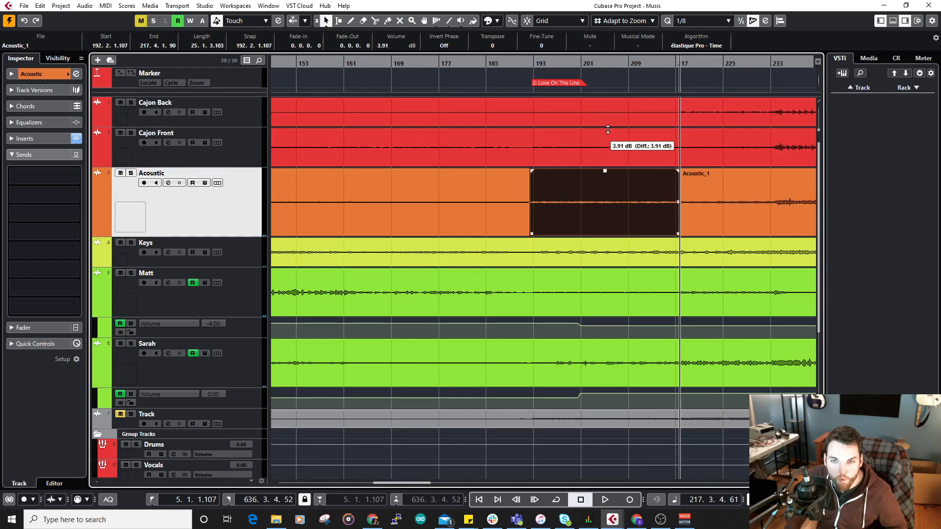
left_click(532, 65)
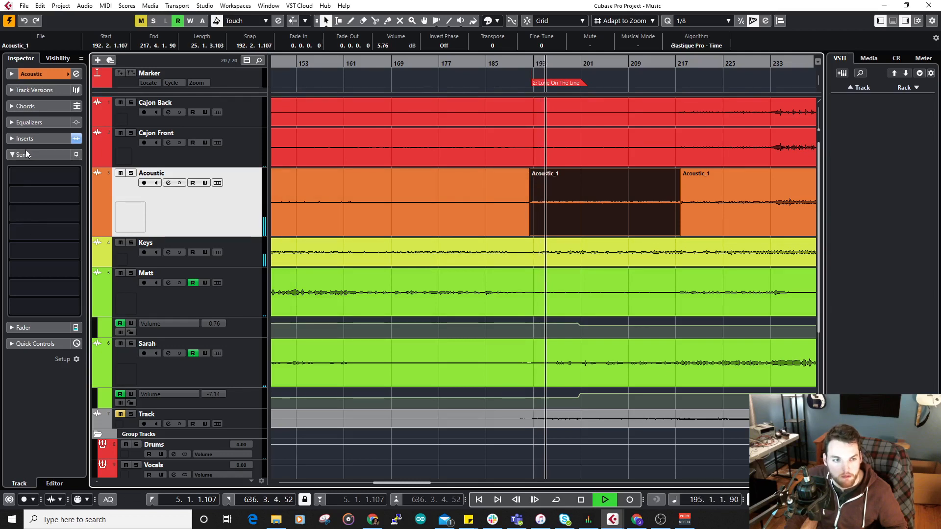
Step: Add a Drum Verb send to the Acoustic track with its level at -1.68, and reduce the track's height slightly
left_click(49, 172)
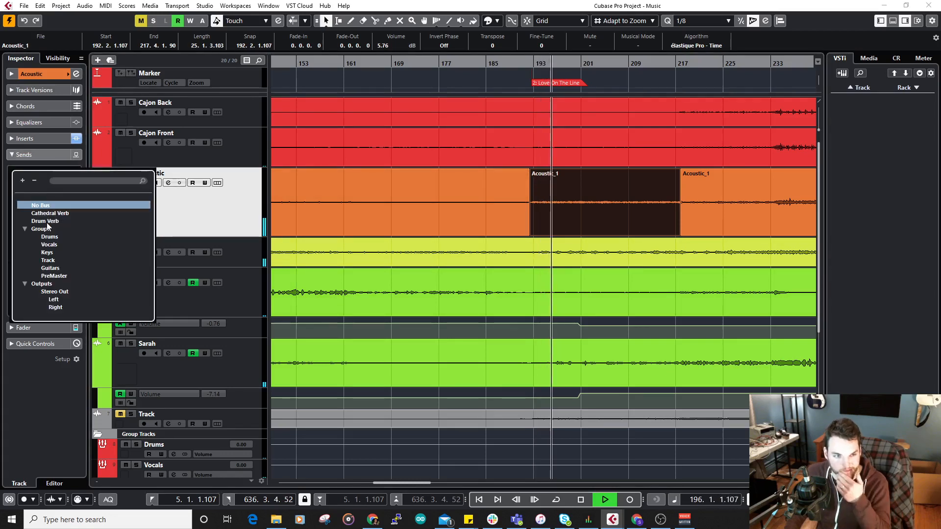
left_click(48, 222)
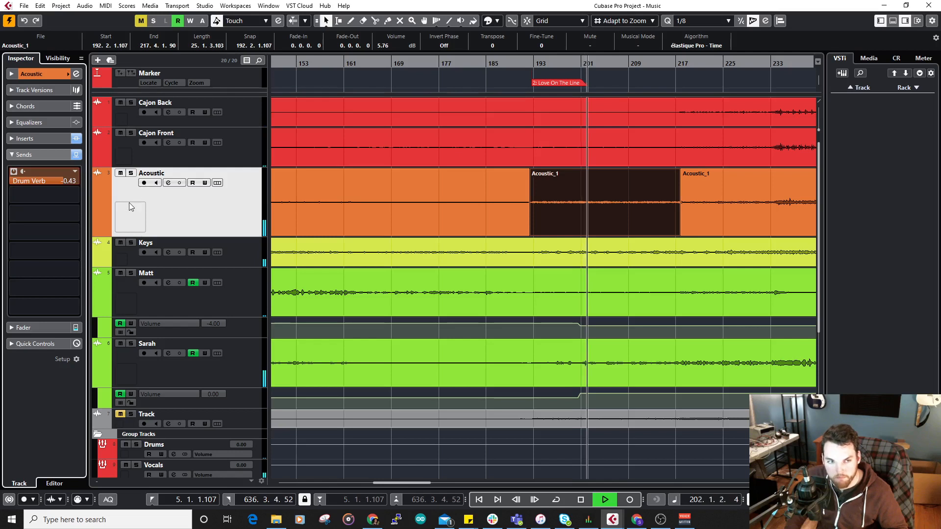
left_click_drag(220, 236, 223, 216)
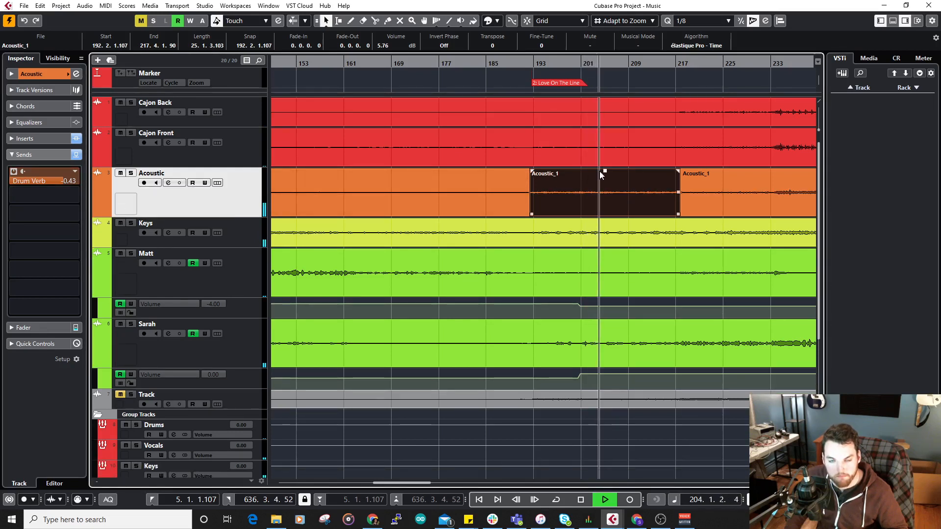
left_click_drag(66, 184, 49, 184)
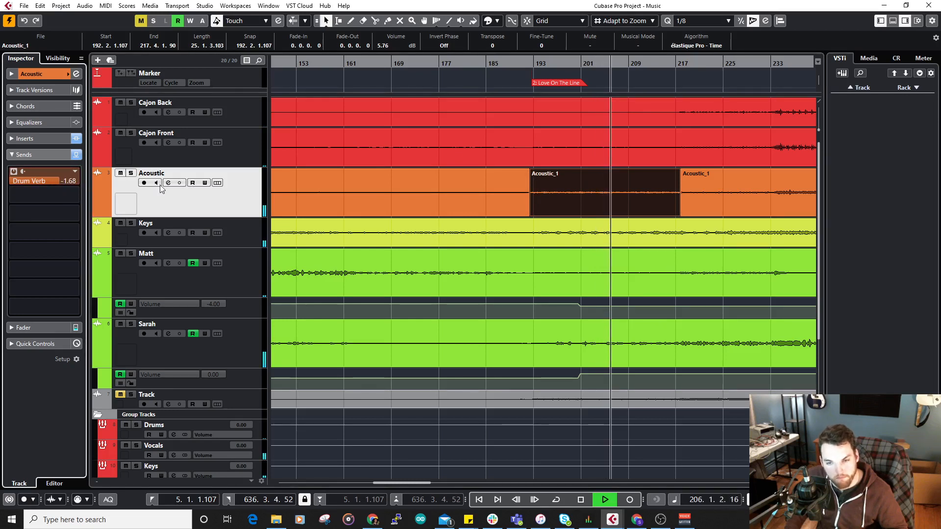
left_click(286, 204)
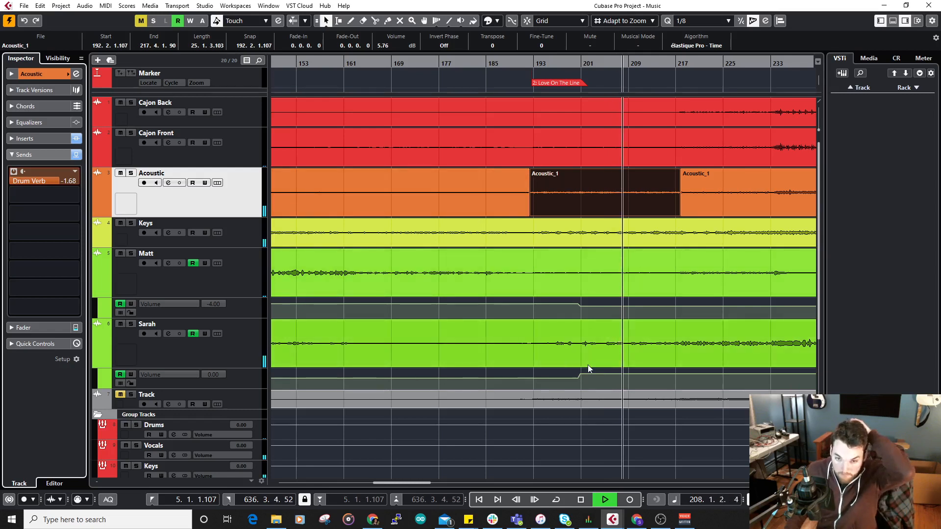
Step: Raise the volume automation point just before bar 201 on the track 6 vocal to 2.00, listen, and settle on 1.00
key("space")
scroll(587, 375, "up", 4)
scroll(574, 379, "up", 3)
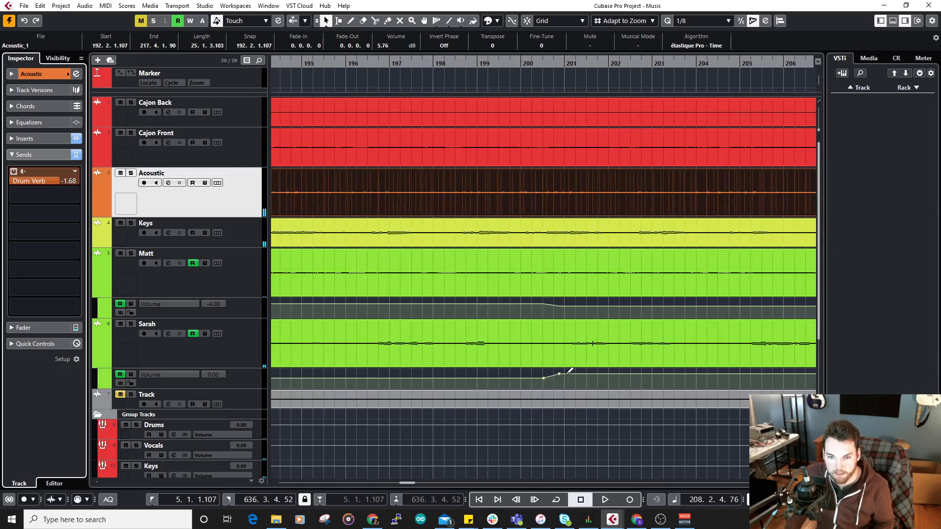
left_click(559, 375)
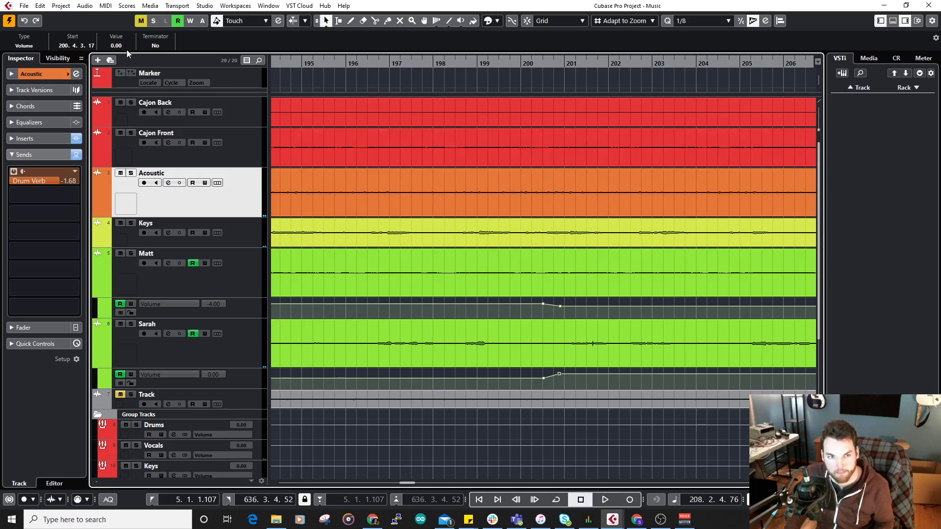
type("2")
key("Return")
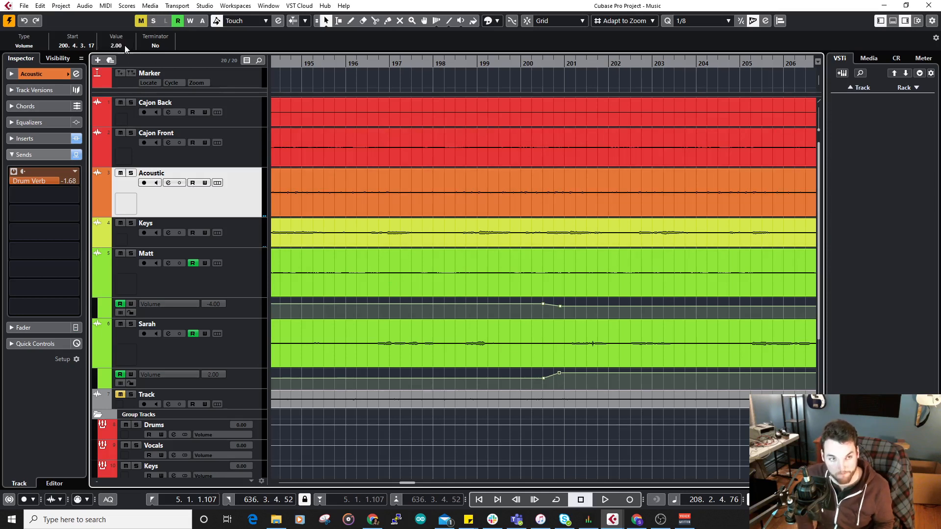
scroll(464, 250, "down", 5)
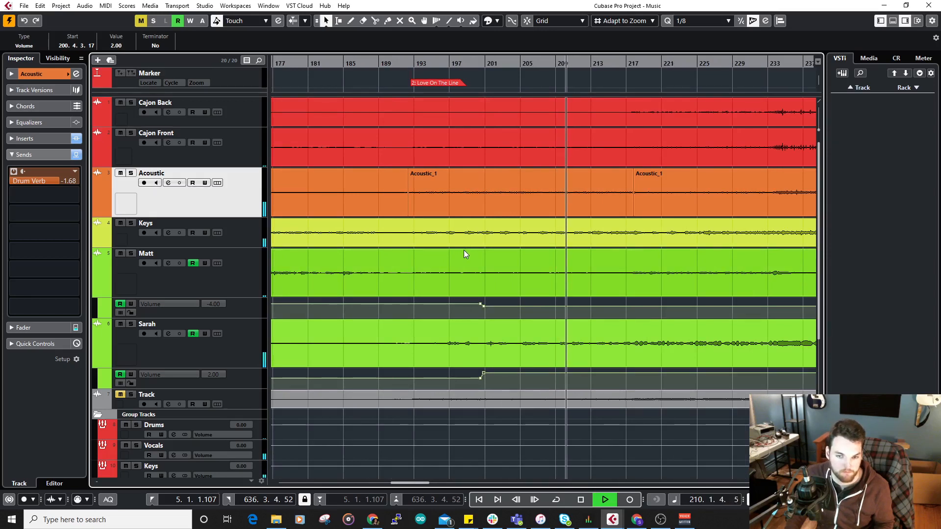
scroll(116, 46, "down", 1)
left_click(457, 214)
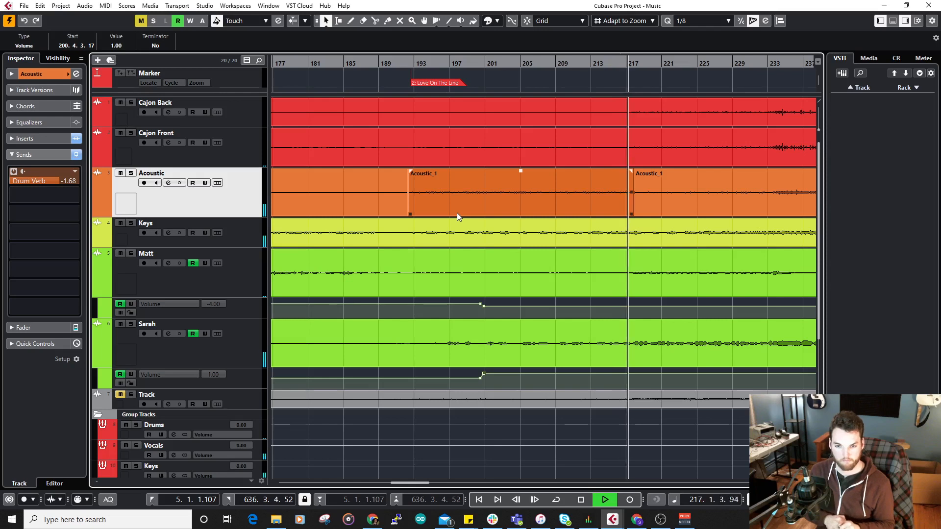
Step: Open the track 6 vocal for VariAudio editing, fully quantize the pitch of the G3 and A3 notes around bar 217, and audition them
key("space")
double_click(613, 331)
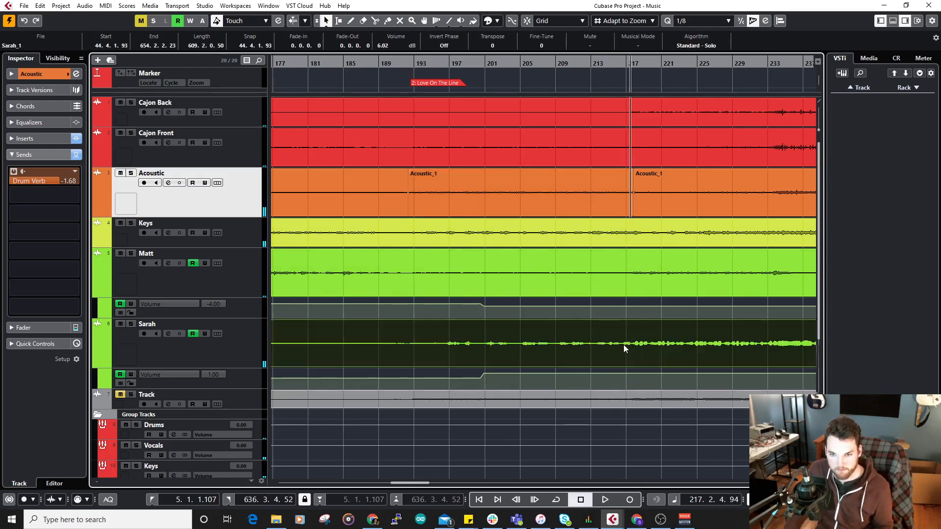
scroll(426, 346, "up", 7)
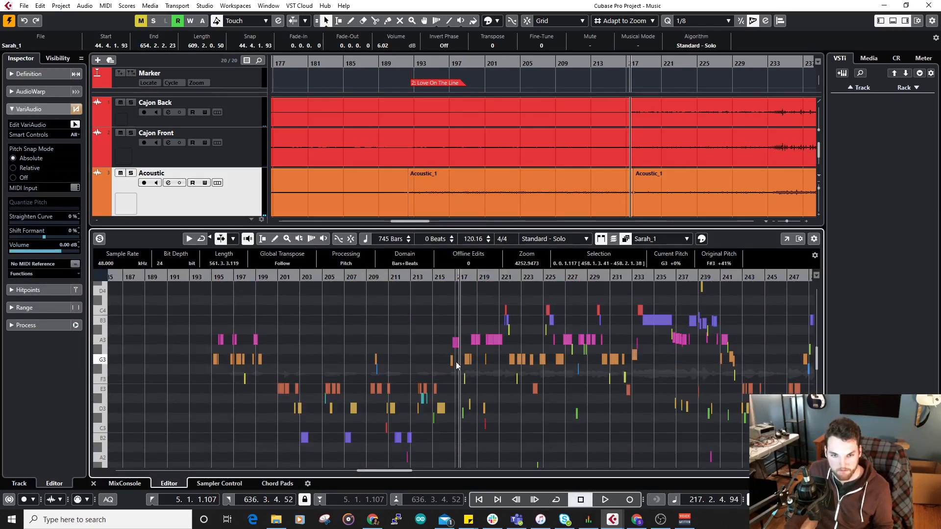
scroll(457, 362, "up", 6)
left_click_drag(413, 375, 438, 348)
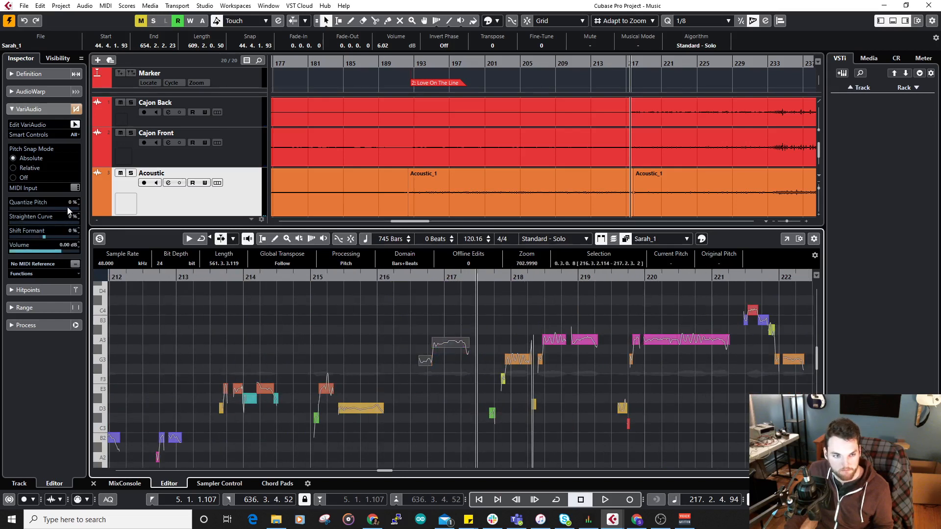
left_click_drag(68, 209, 81, 209)
left_click_drag(410, 276, 411, 280)
key("space")
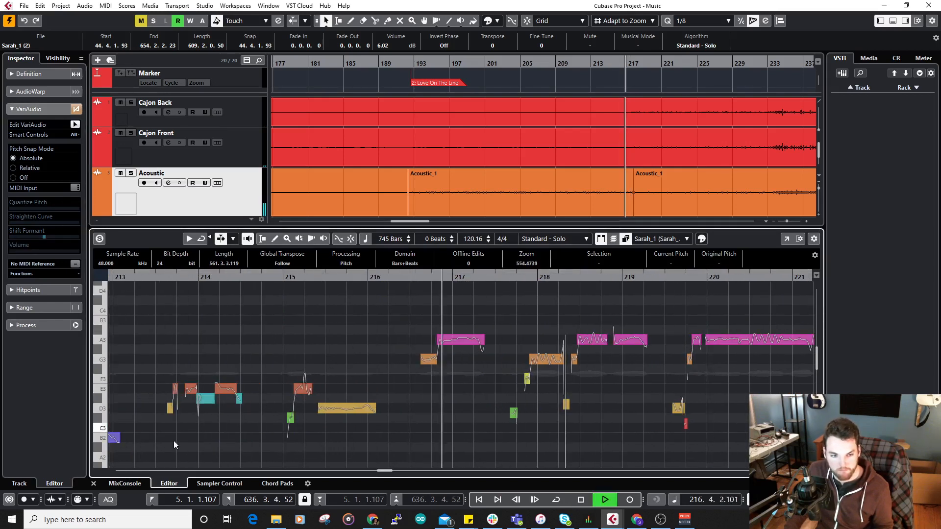
left_click(94, 484)
key("space")
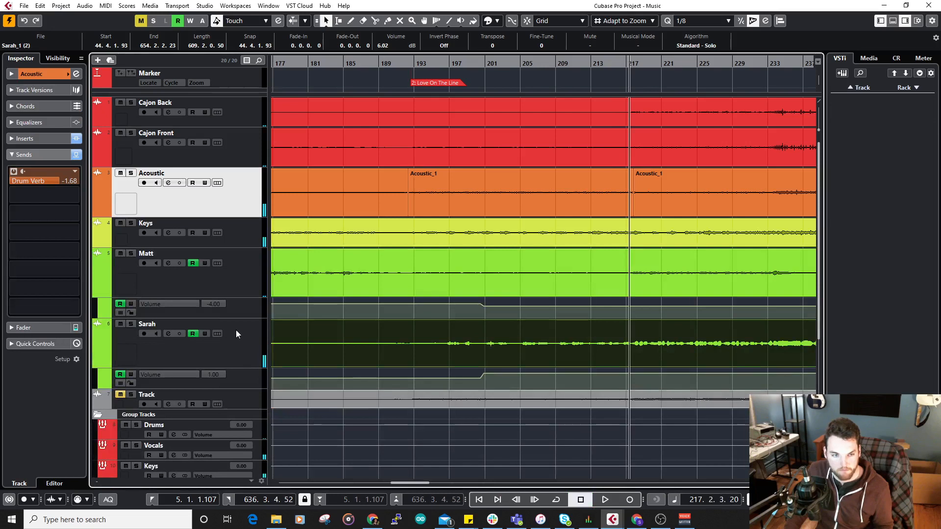
Step: Reopen the track 6 vocal for pitch editing and split the long A3 note at bar 217 into three segments
double_click(621, 343)
scroll(432, 354, "up", 4)
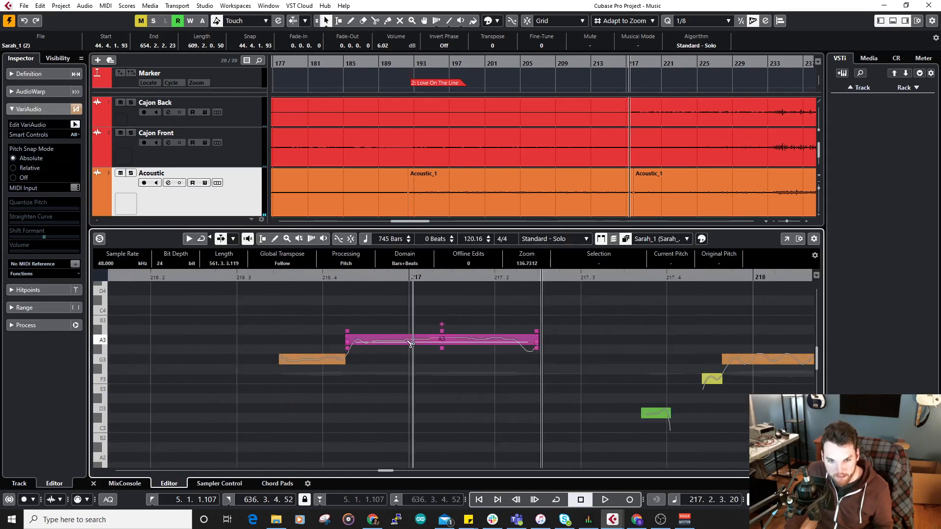
left_click(377, 345)
left_click(517, 345)
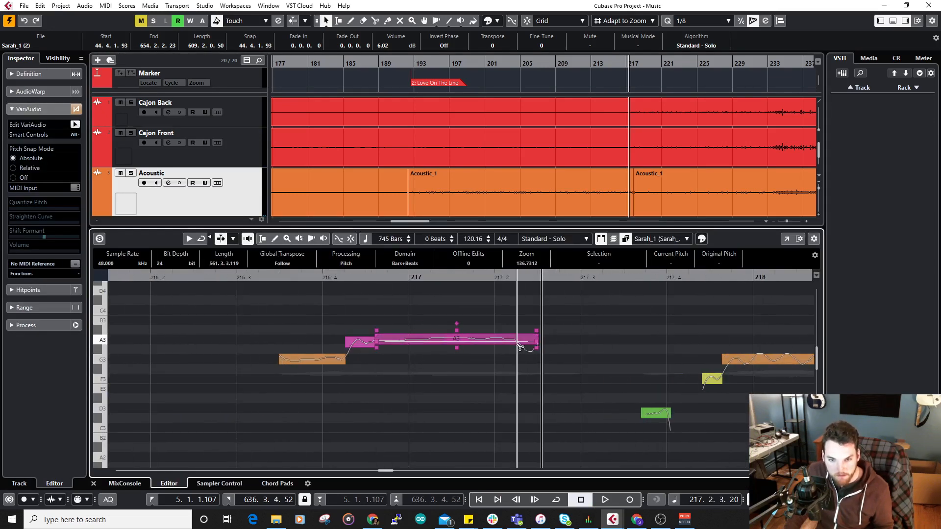
Step: Quantize the pitch of the first two A3 segments at bar 217 to 100% and play the phrase back with the middle segment selected
left_click_drag(293, 310, 446, 348)
left_click_drag(55, 208, 80, 209)
left_click(445, 307)
left_click(493, 343)
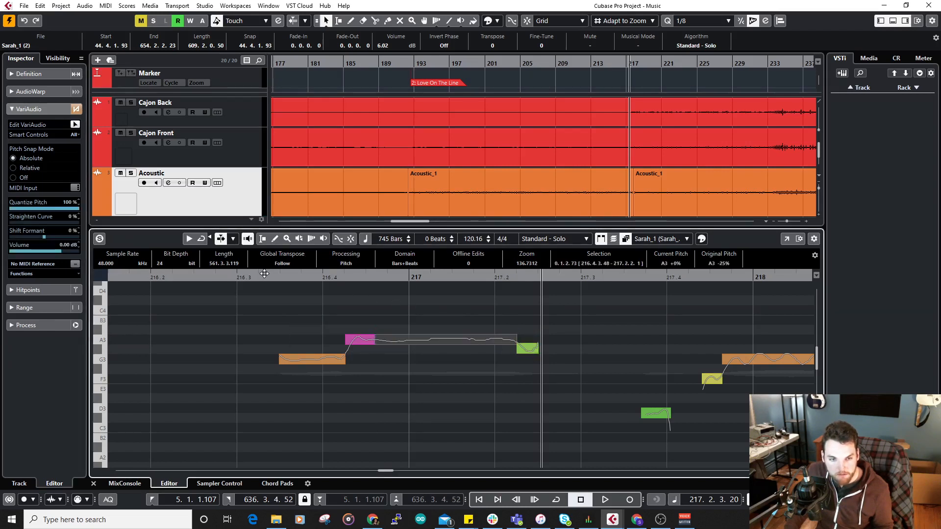
left_click(264, 275)
key("space")
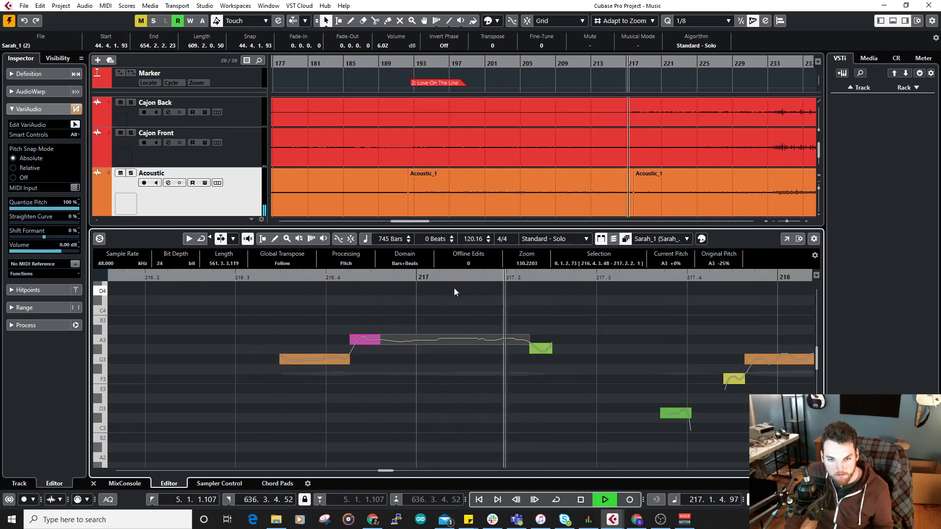
key("space")
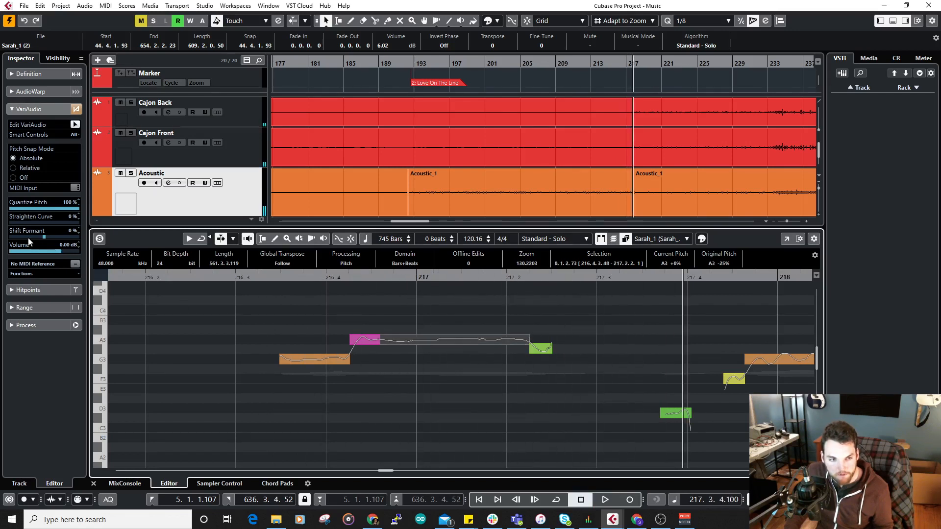
Step: Set Straighten Curve to 29% on the middle A3 segment, then audition the phrase with the editor closed
left_click_drag(25, 223, 29, 223)
left_click(267, 277)
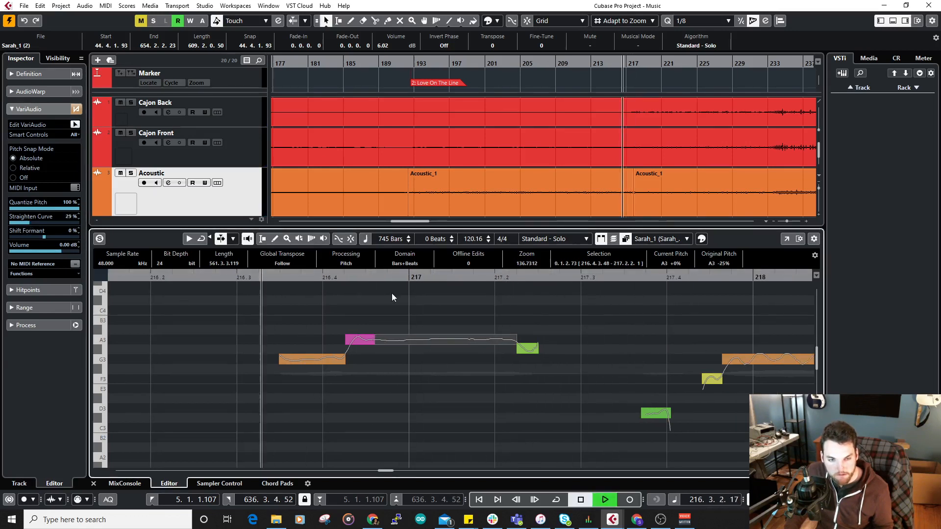
key("space")
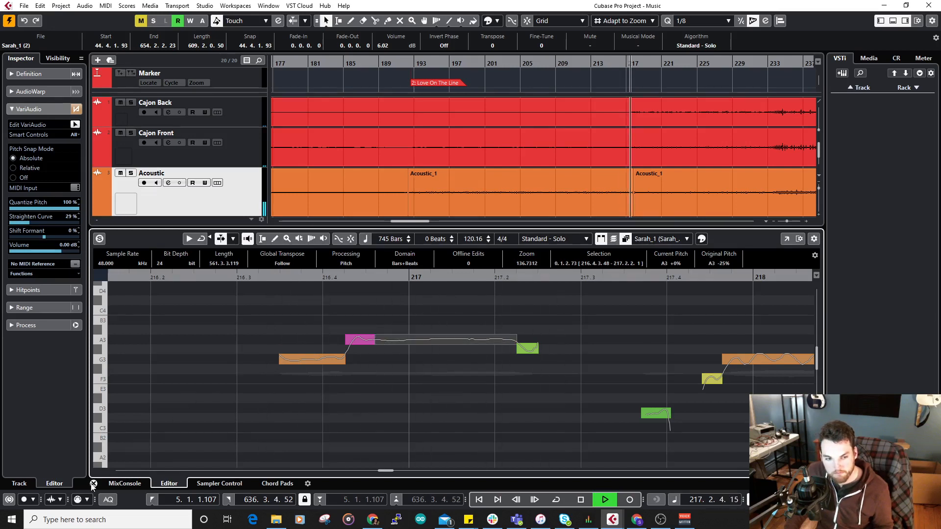
key("ctrl+e")
scroll(483, 344, "down", 3)
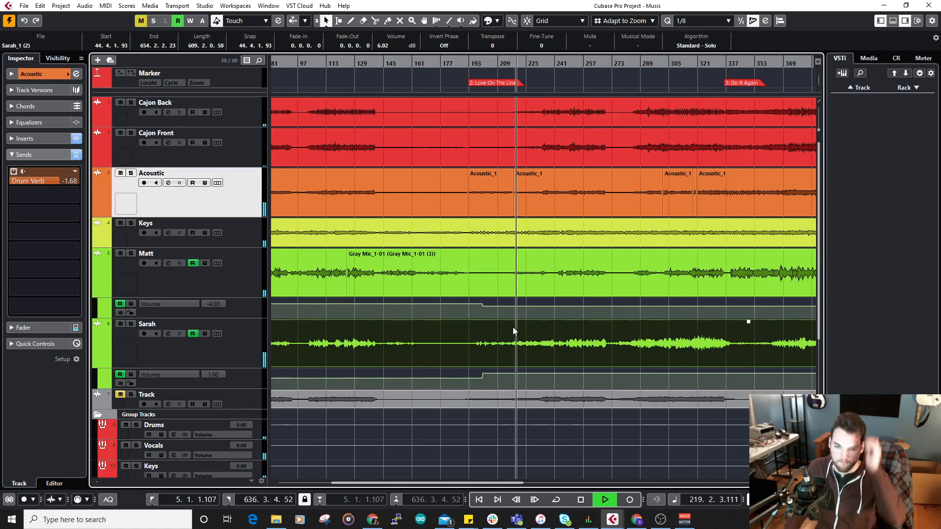
key("space")
Step: Reopen the vocal pitch editor and split the A3 note at bar 219 into three segments, separating its start and tail
key("ctrl+e")
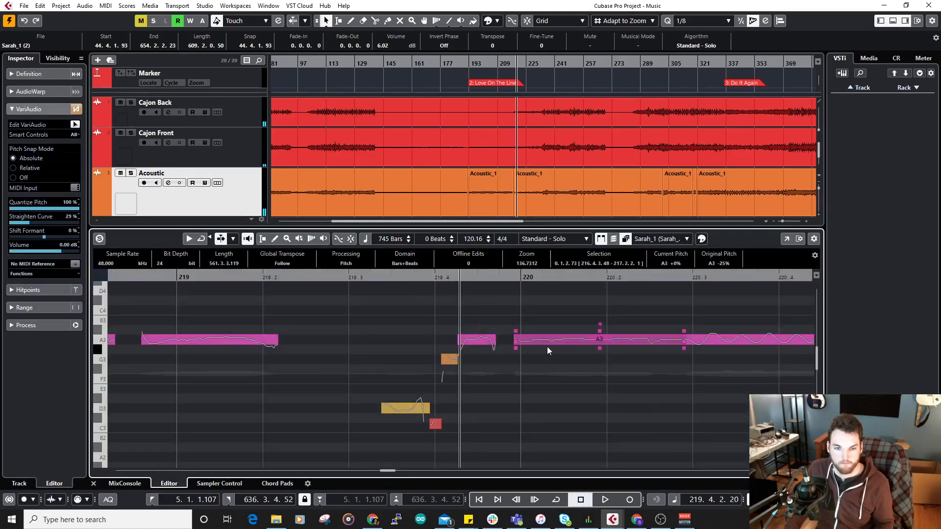
scroll(311, 299, "up", 2)
left_click(301, 338)
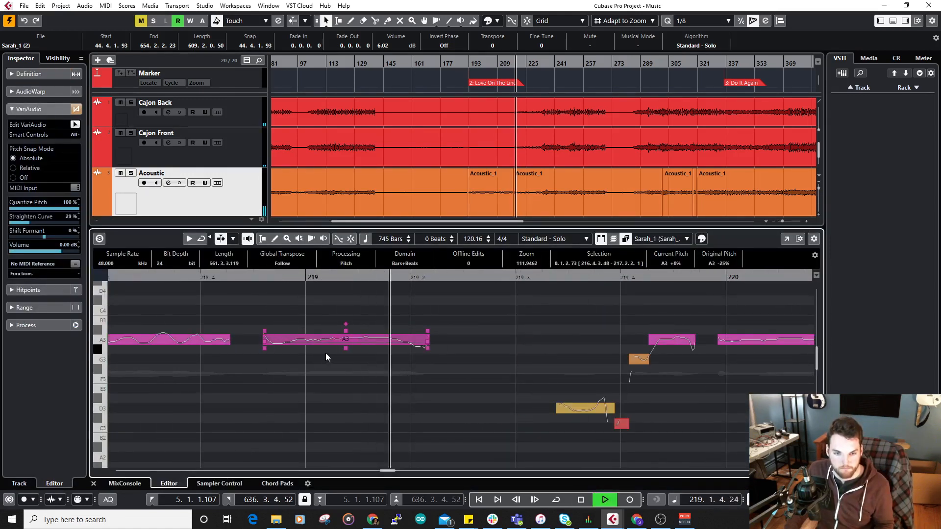
left_click(291, 345)
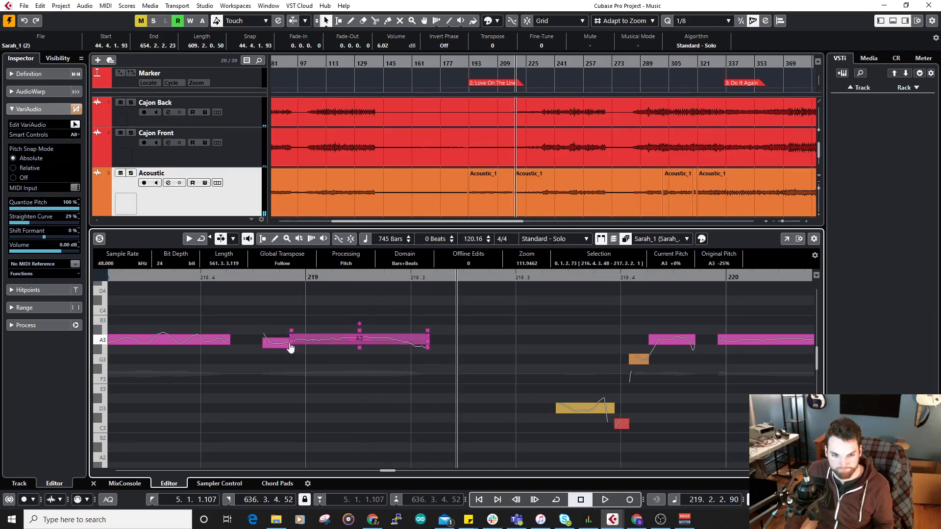
left_click(393, 344)
key("Delete")
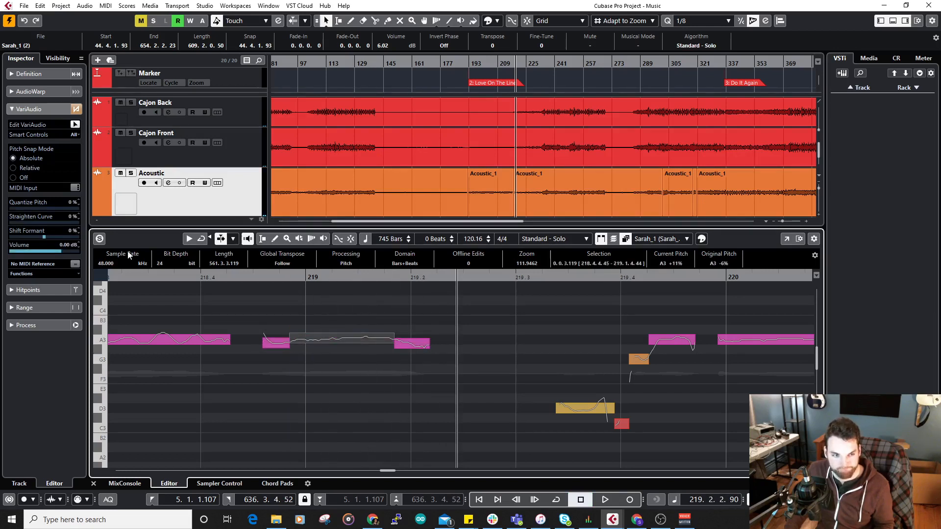
Step: Quantize the pitch of the middle A3 segment at bar 219 to 100% and play it back
left_click(72, 210)
key("space")
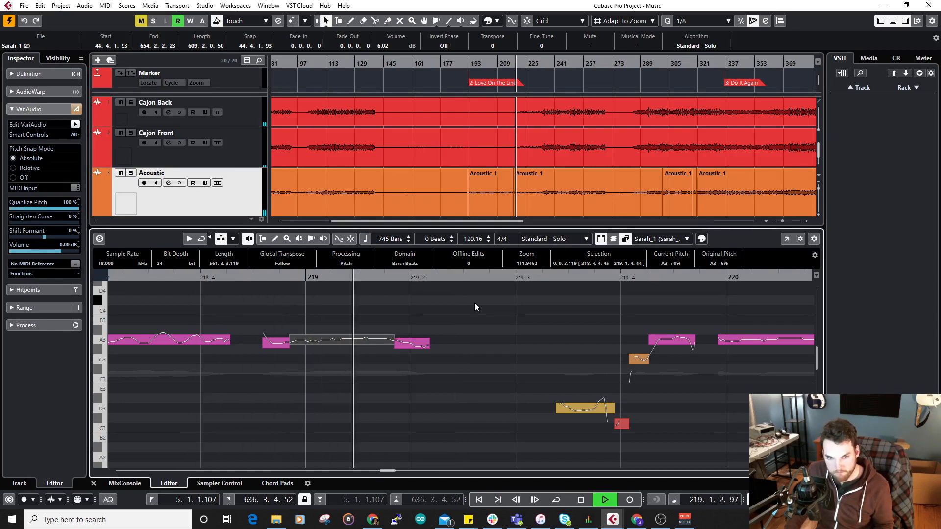
key("space")
scroll(401, 325, "up", 2)
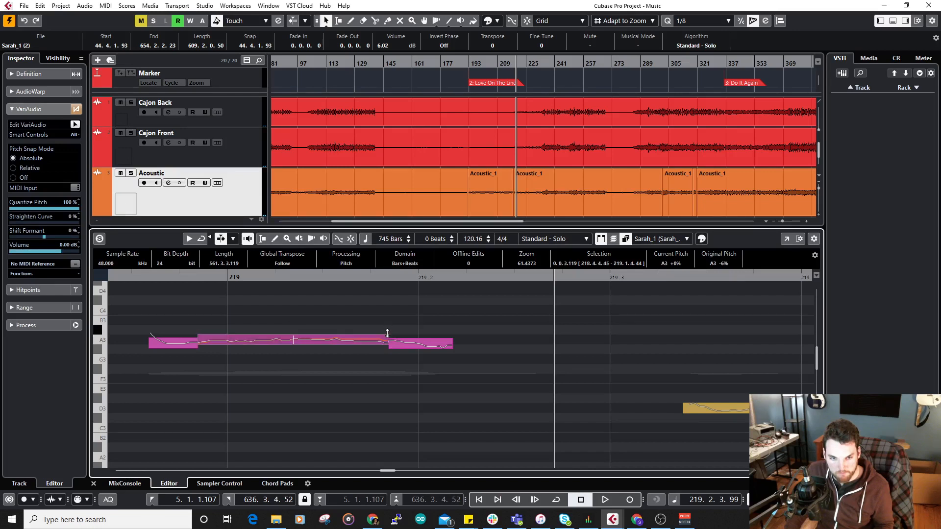
Step: Undo the last edit to the middle A3 segment at bar 219 and play the phrase back
key("ctrl+z")
scroll(478, 314, "down", 2)
key("space")
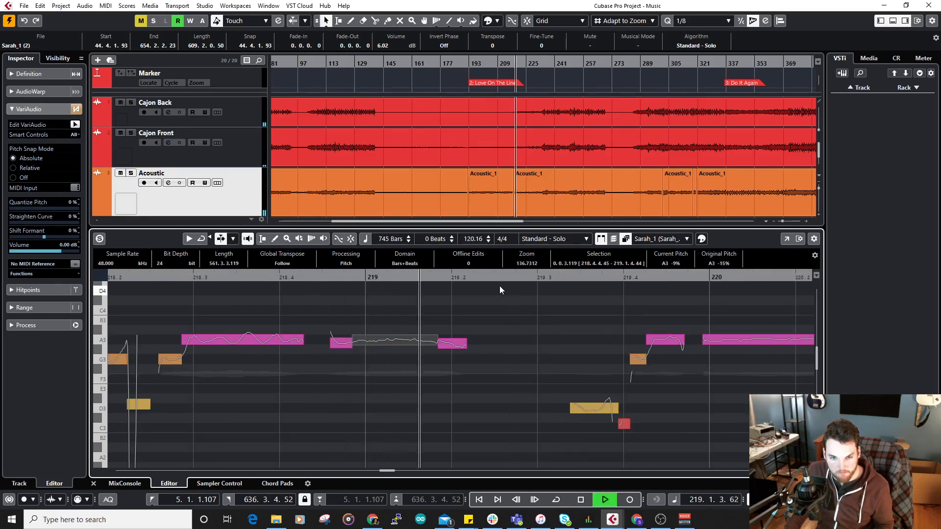
Step: Quantize the pitch of the A3 tail segment at bar 219 to 100% and audition the phrase with the editor closed
left_click(452, 346)
key("space")
left_click(451, 347)
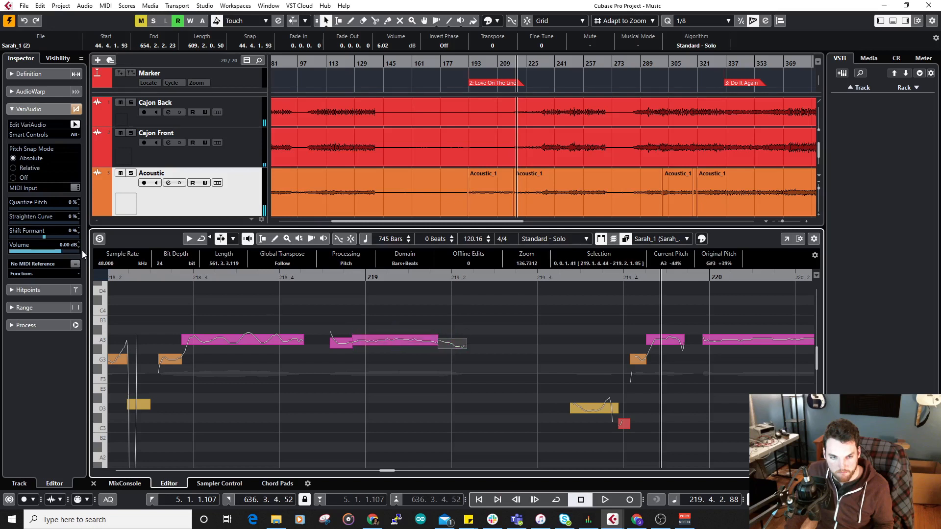
left_click_drag(75, 209, 192, 228)
key("space")
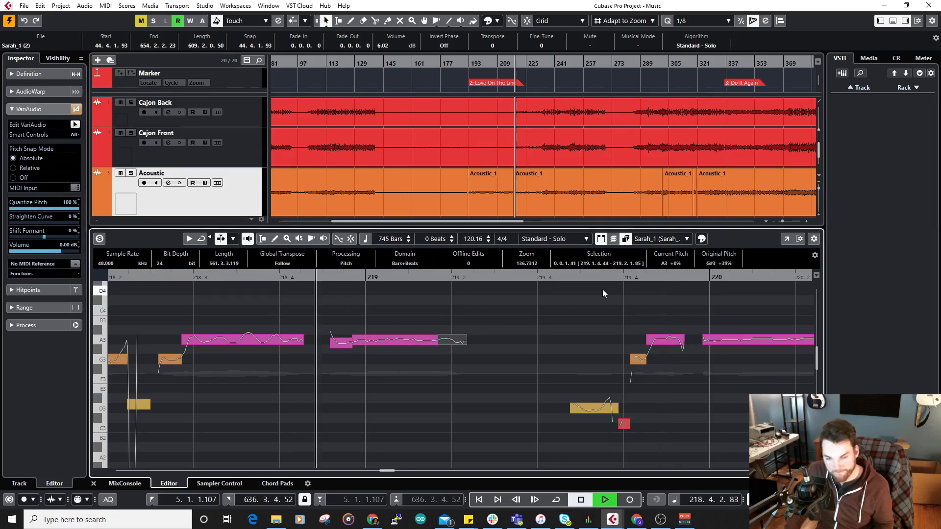
left_click(94, 484)
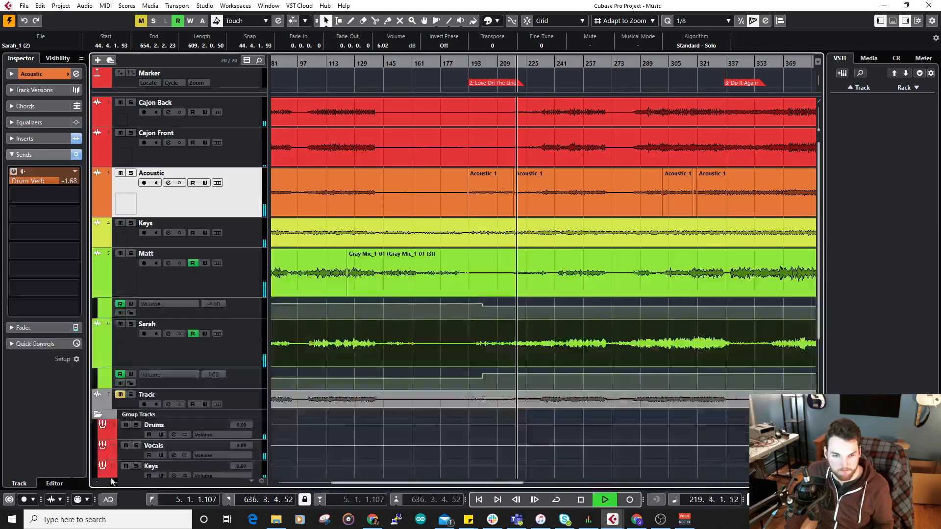
scroll(512, 281, "down", 2)
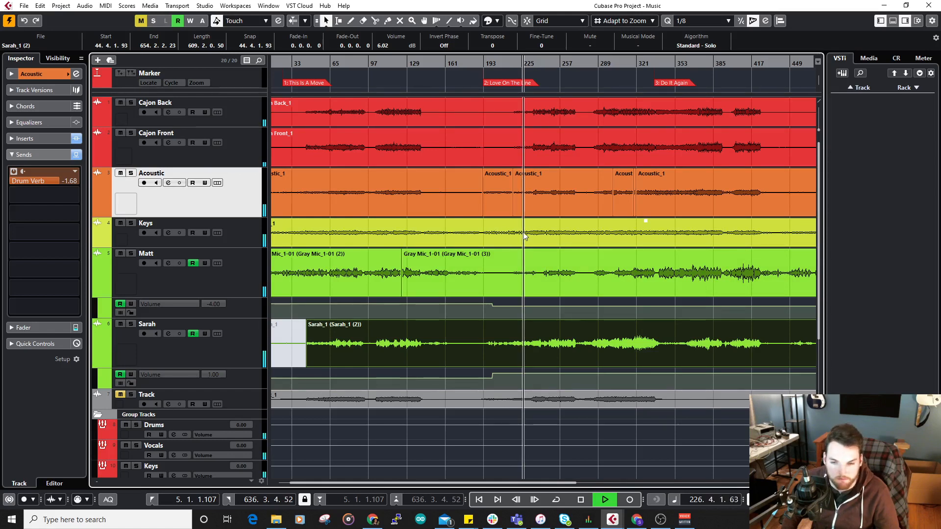
left_click(521, 212)
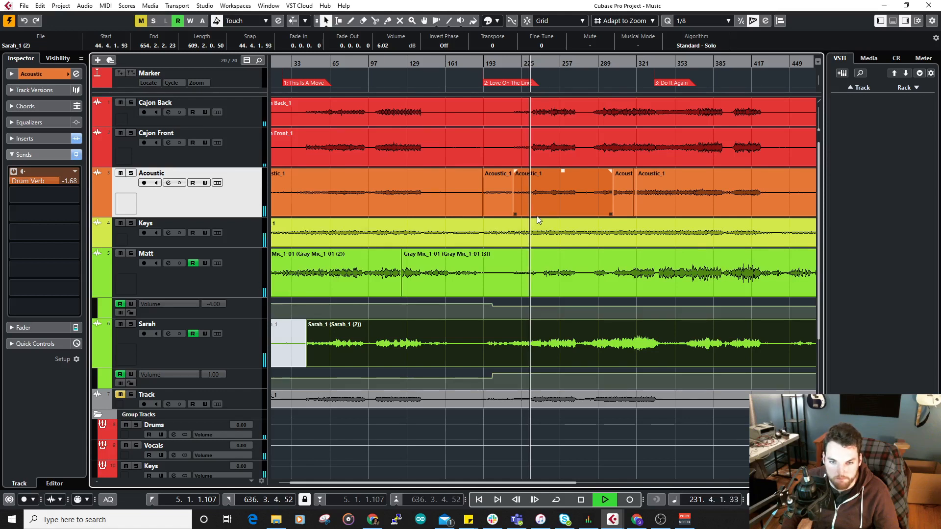
left_click(648, 315)
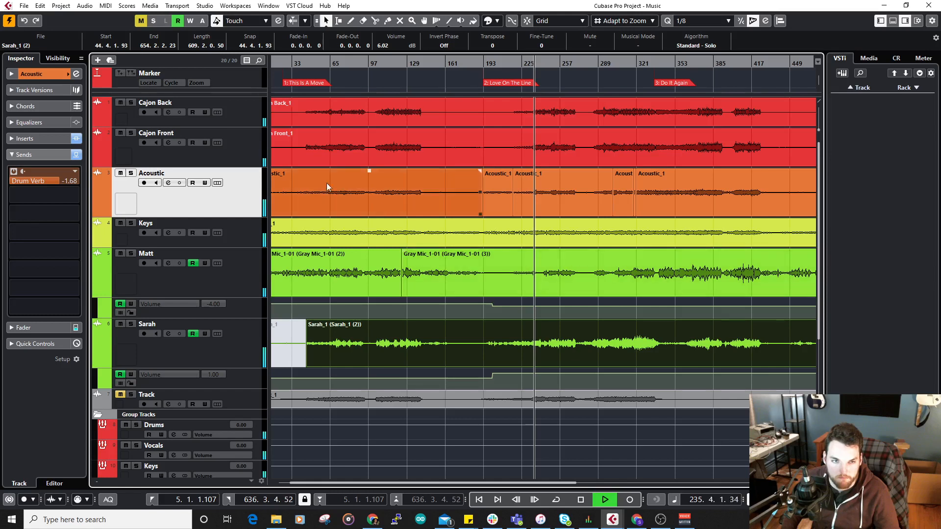
left_click(246, 152)
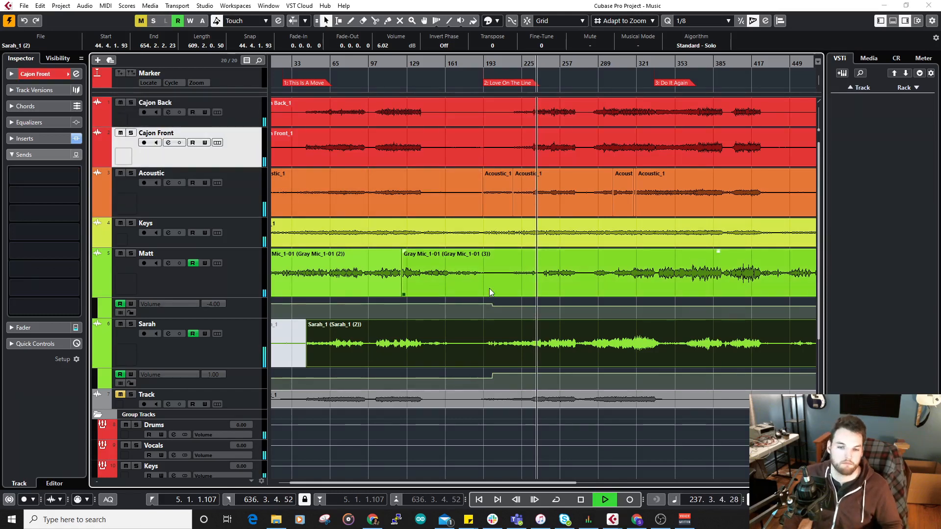
key("F3")
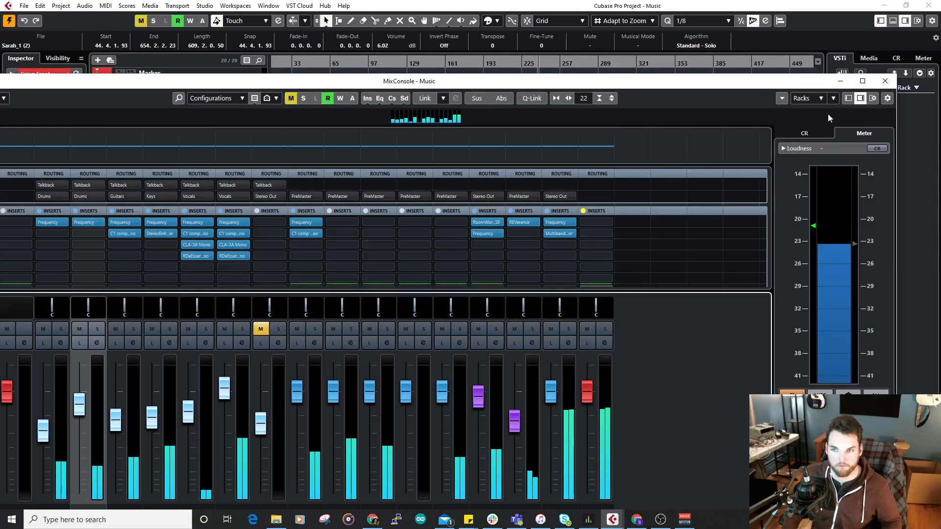
left_click(883, 83)
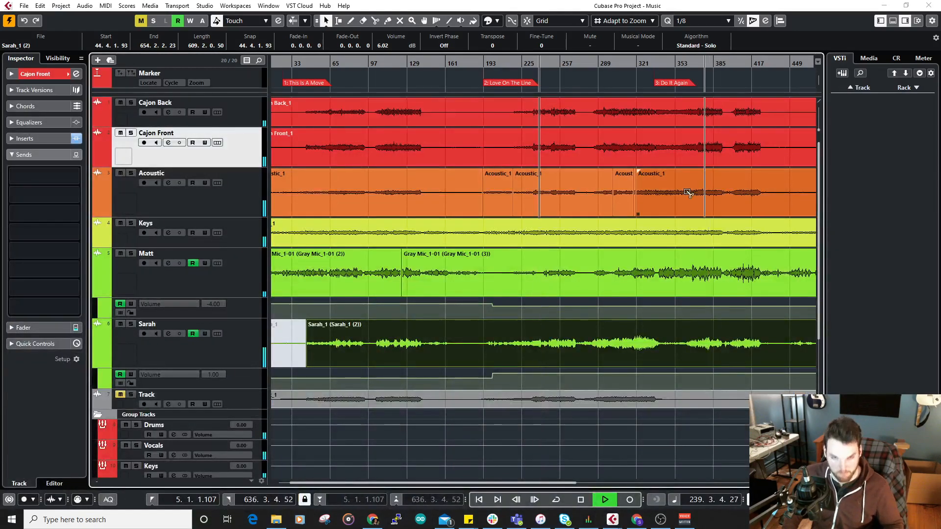
Step: Raise the Cajon Back channel to -6.51 dB and the Cajon Front channel to -0.98 dB in the lower-zone mixer
key("alt+F3")
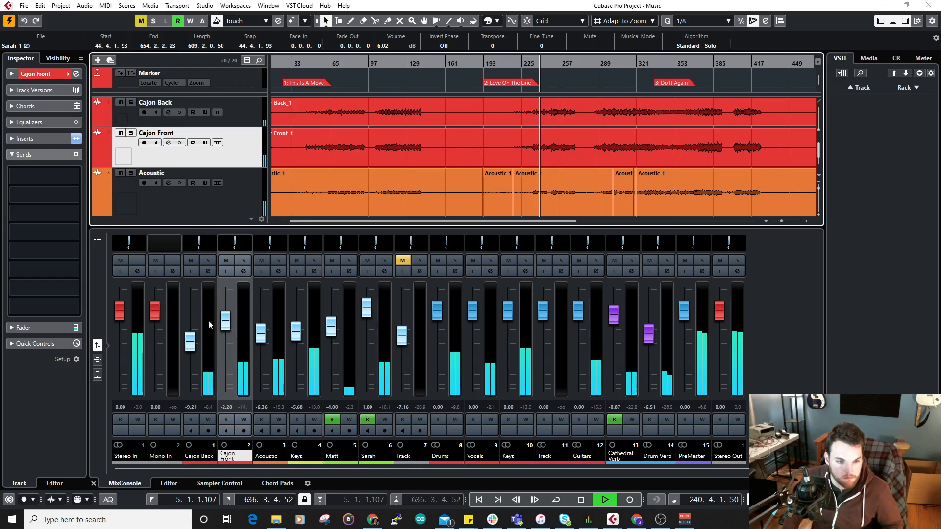
left_click_drag(195, 345, 229, 315)
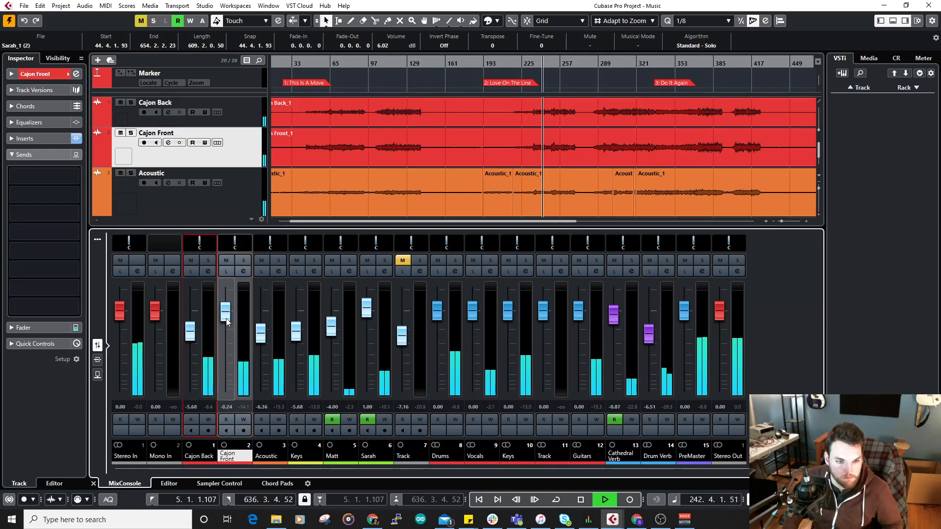
left_click_drag(191, 331, 226, 315)
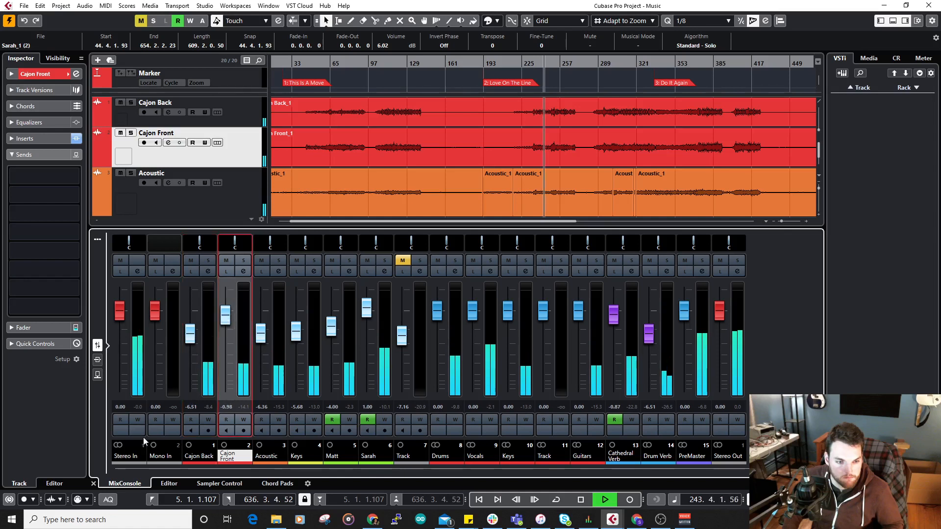
left_click(96, 487)
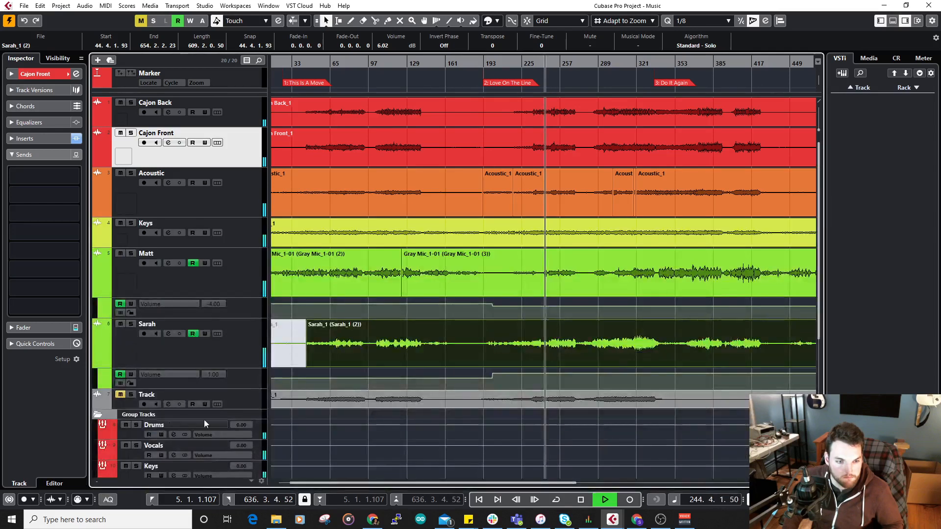
Step: Lower the Drum Verb send on the Drums group to -4.67 dB while the mix plays
left_click(252, 431)
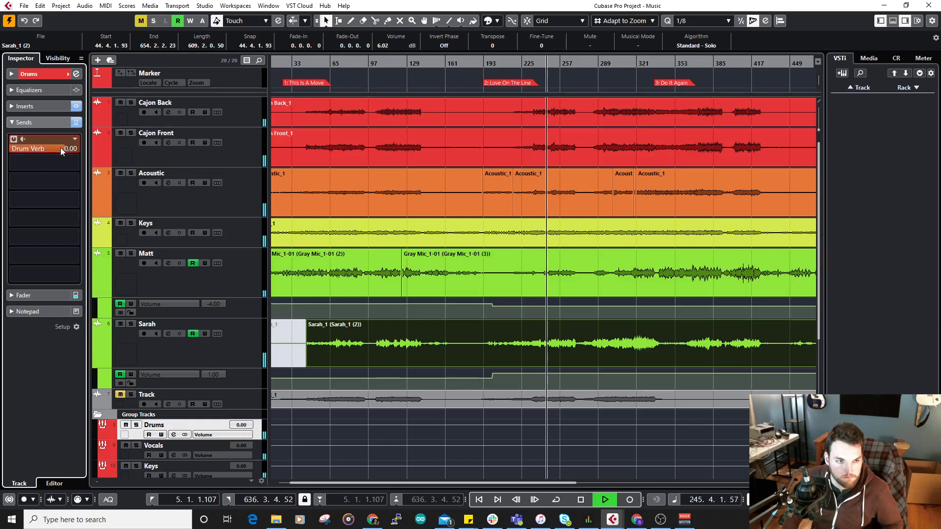
mouse_move(48, 151)
left_mouse_down()
mouse_move(38, 156)
mouse_move(52, 148)
left_mouse_up()
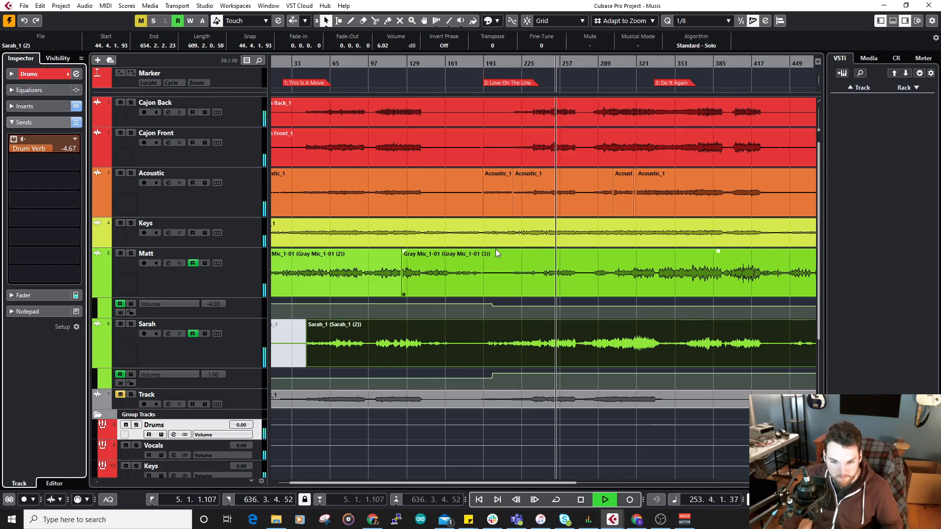
scroll(412, 294, "down", 5)
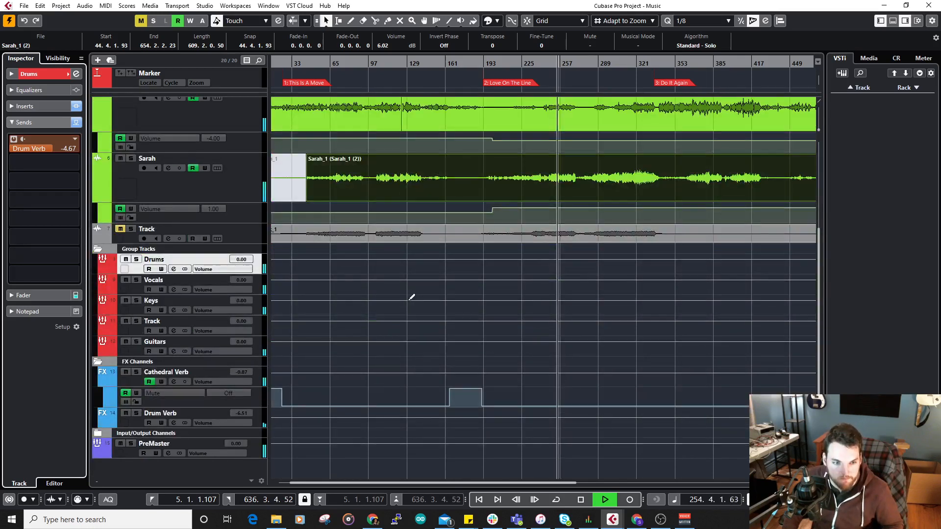
scroll(531, 292, "up", 2)
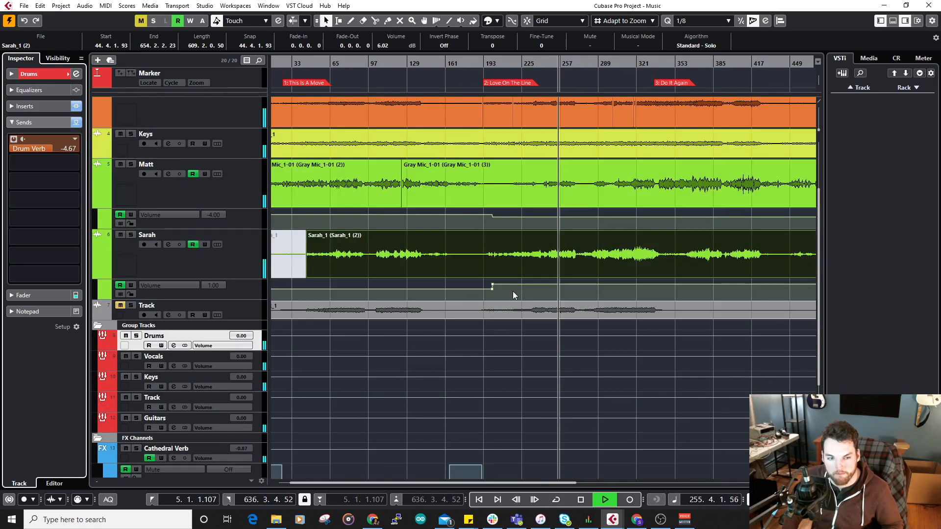
scroll(511, 290, "down", 2)
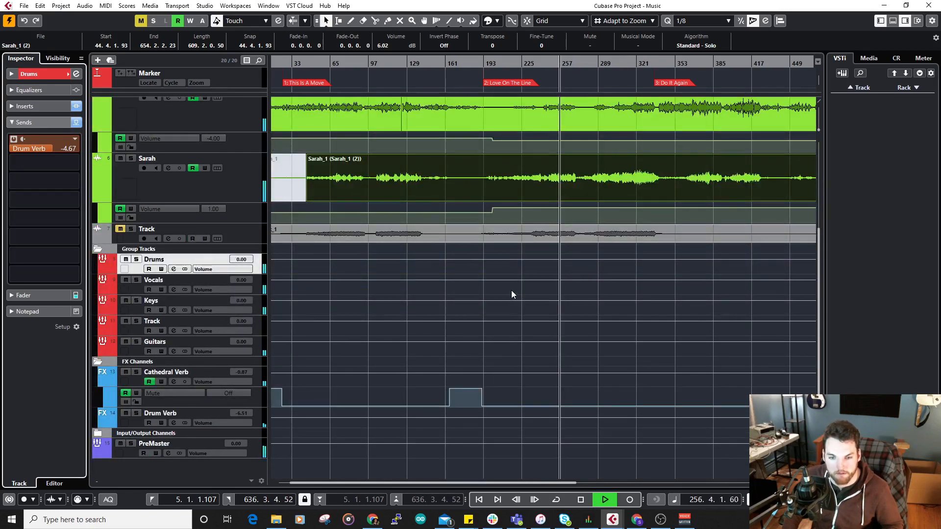
scroll(510, 294, "up", 4)
scroll(557, 293, "up", 1)
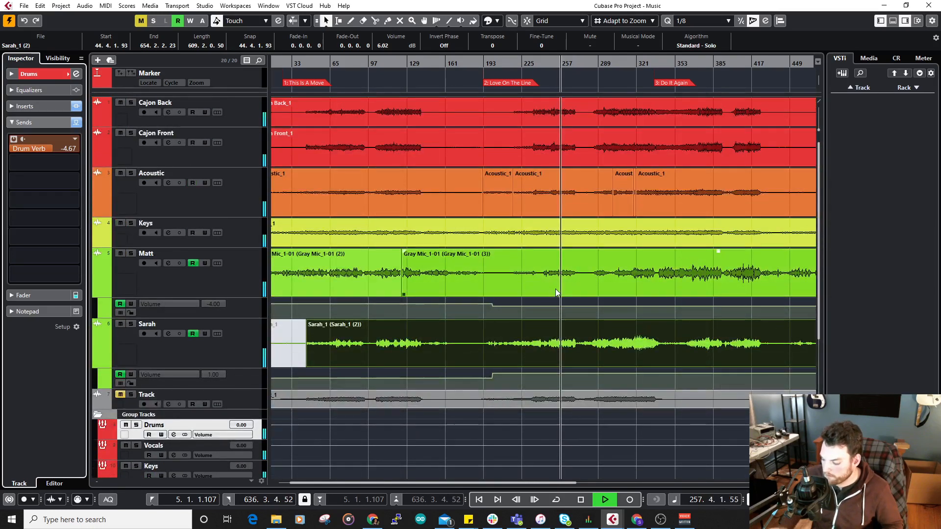
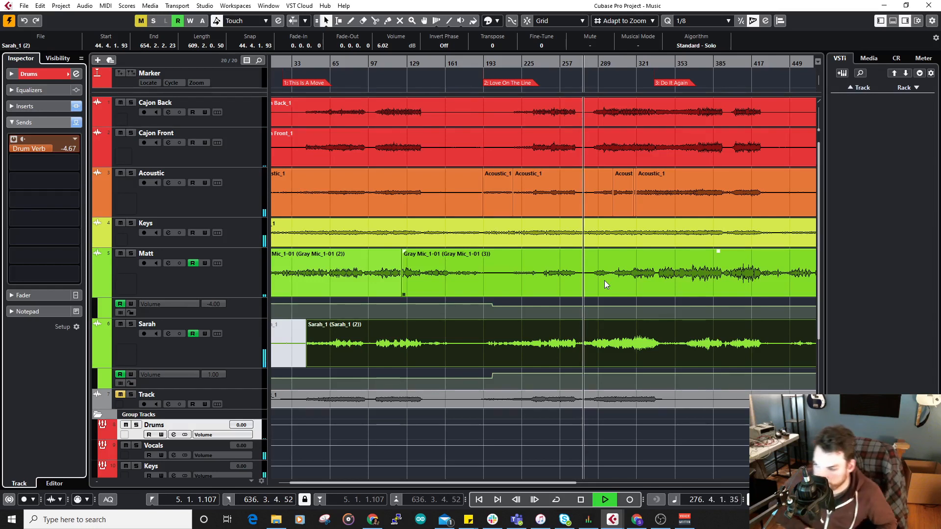
Step: Audition the audio track named Track in solo, skip ahead to bar 303, and return to listening to the full mix
key("space")
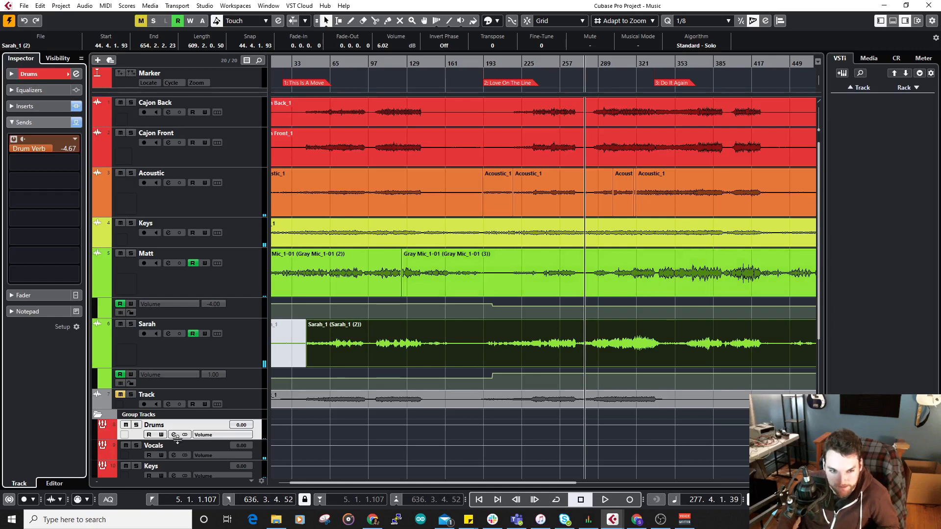
left_click(133, 395)
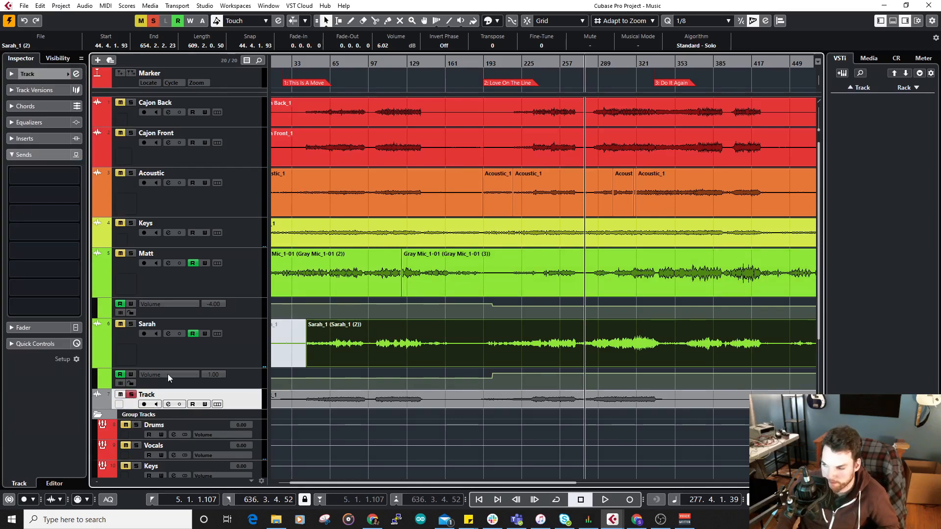
key("space")
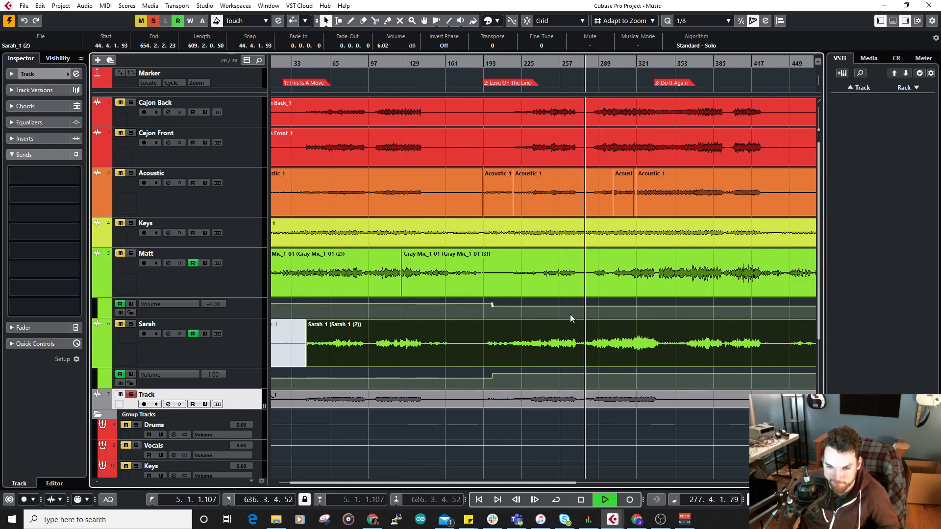
left_click(615, 66)
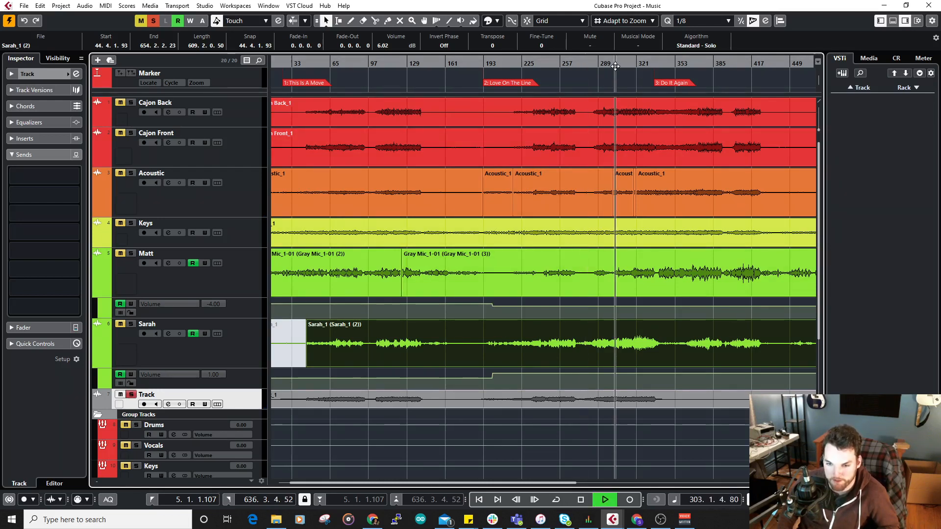
left_click(133, 398)
left_click(351, 293)
key("space")
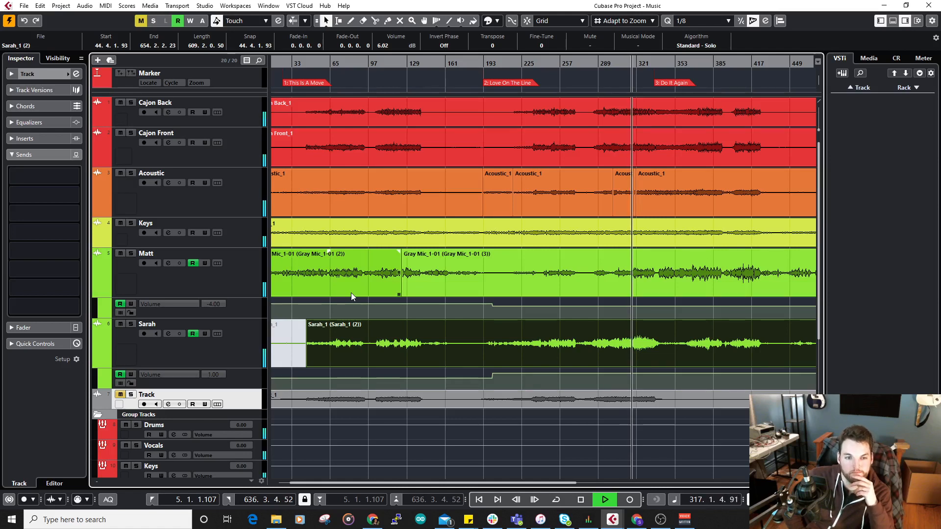
left_click(439, 284)
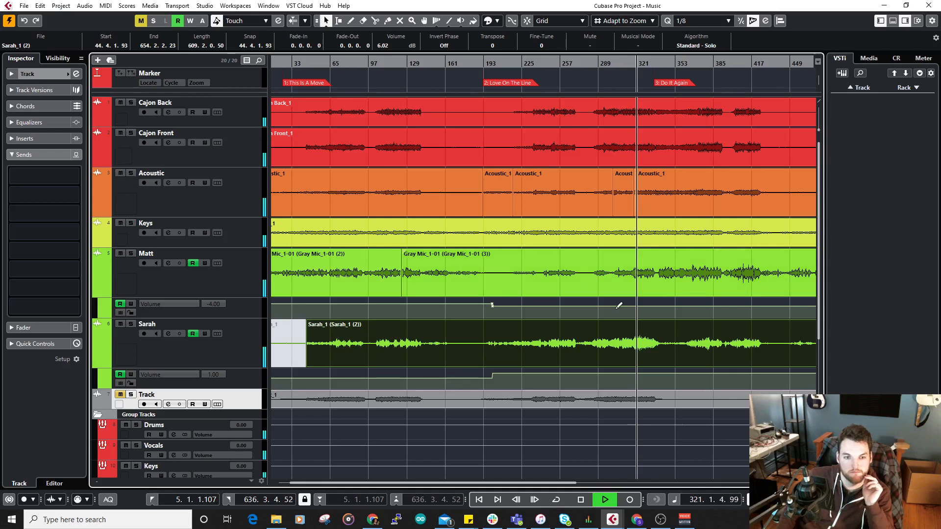
Step: Audition the mix around the Do It Again marker with the timeline zoomed in on the end of the vocal phrase
left_click(242, 181)
scroll(555, 371, "down", 3)
scroll(555, 372, "up", 3)
scroll(609, 279, "right", 1)
scroll(610, 280, "right", 5)
left_click(477, 64)
scroll(496, 214, "up", 6)
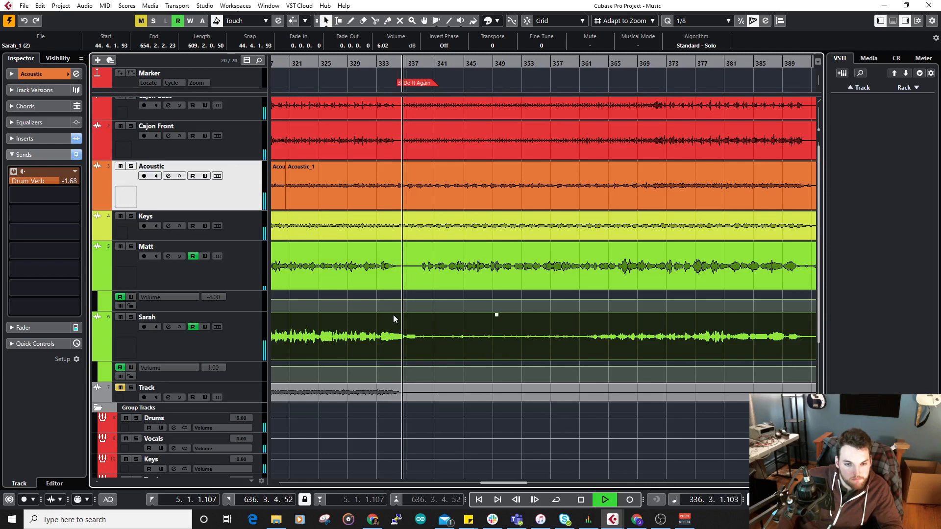
left_click(384, 326)
scroll(401, 402, "up", 5)
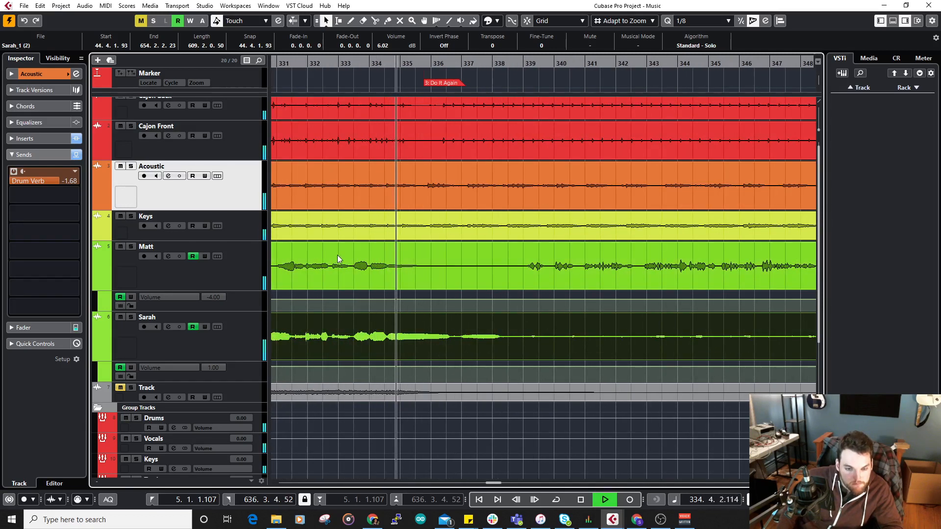
Step: Replay the vocal ending from bar 333 to locate where the volume fade should start
key("space")
left_click_drag(368, 137, 424, 132)
left_click(405, 142)
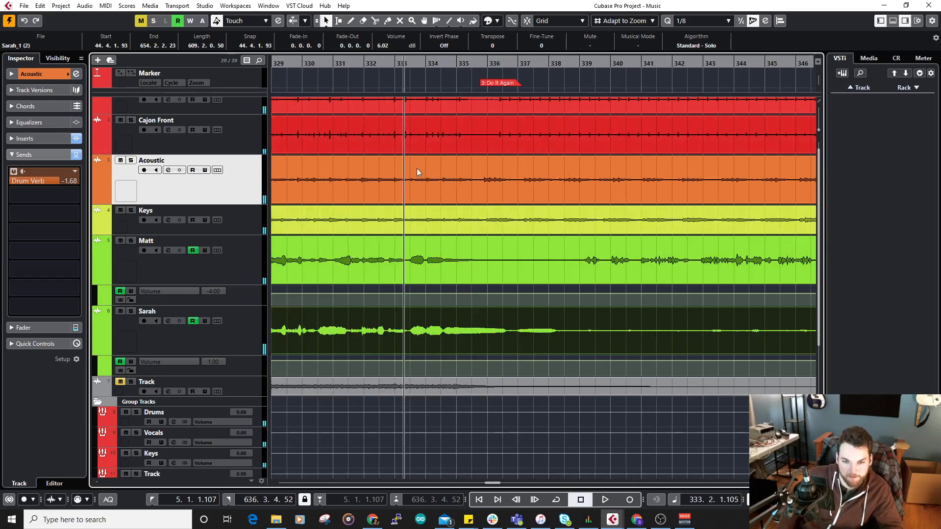
key("space")
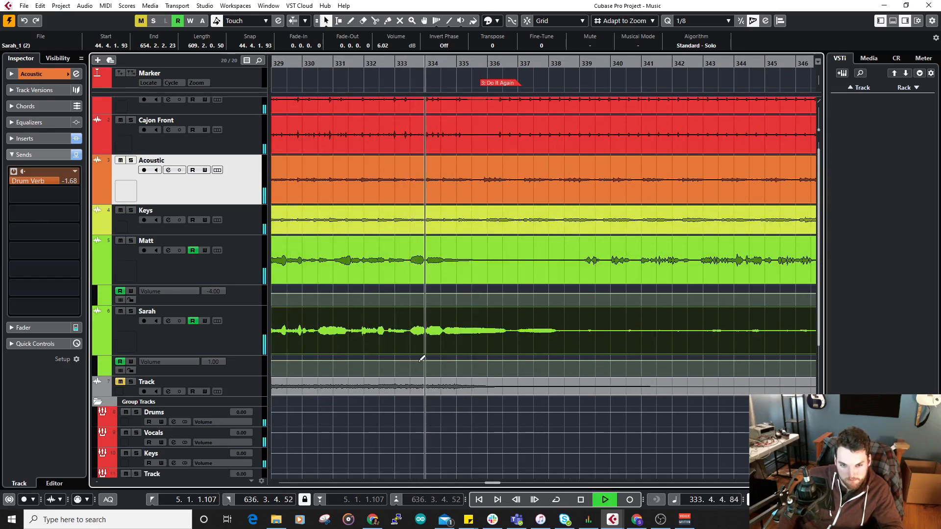
key("space")
Step: Fade vocal track 6 with volume automation from 1.00 dB late in bar 333 to -5.00 dB at bar 336, and play it back
left_click(422, 365)
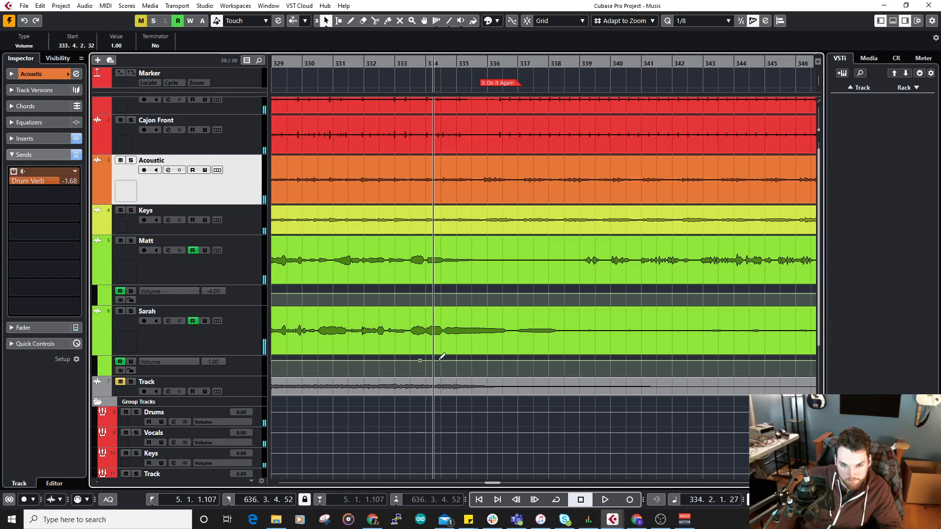
left_click(504, 360)
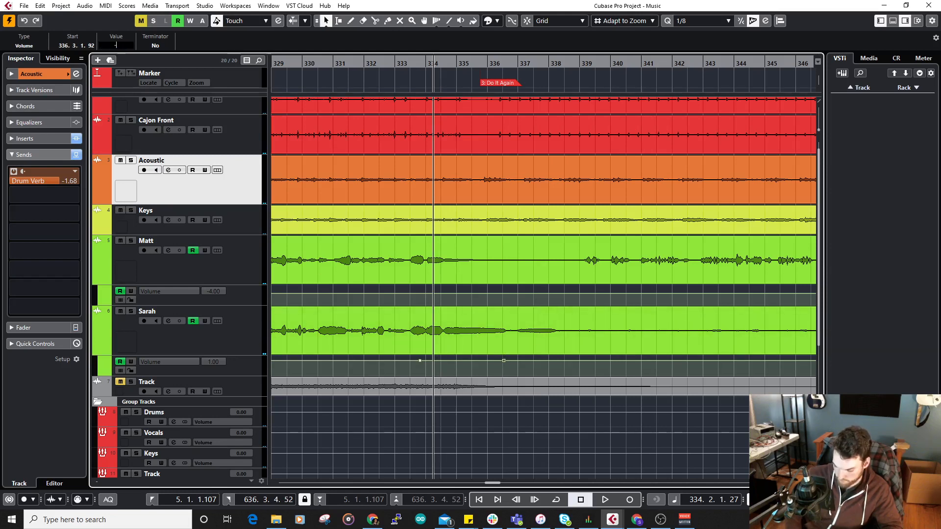
type("-5")
key("Return")
key("space")
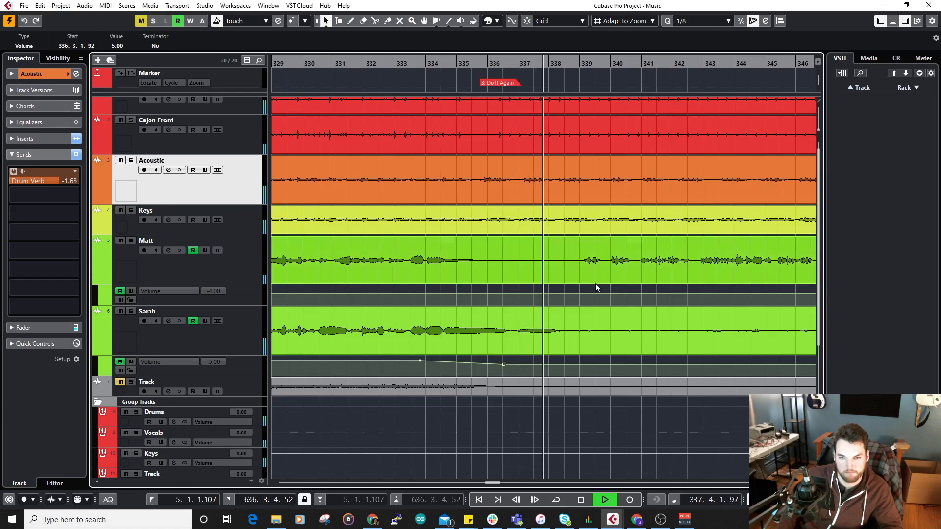
Step: Raise the volume automation of vocal track 5 to 0.00 dB at bar 338, before its next phrase begins
scroll(563, 294, "up", 1)
left_click(497, 305)
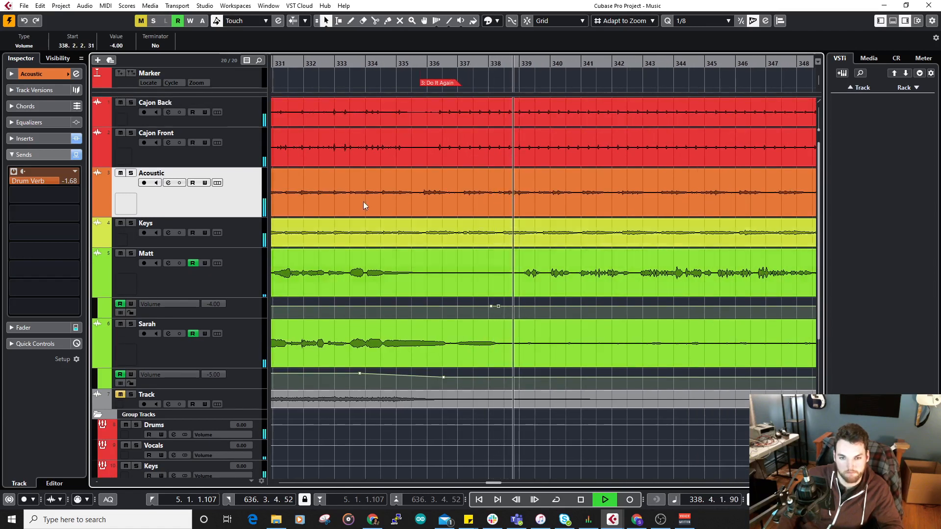
left_click(115, 45)
type("0")
key("Return")
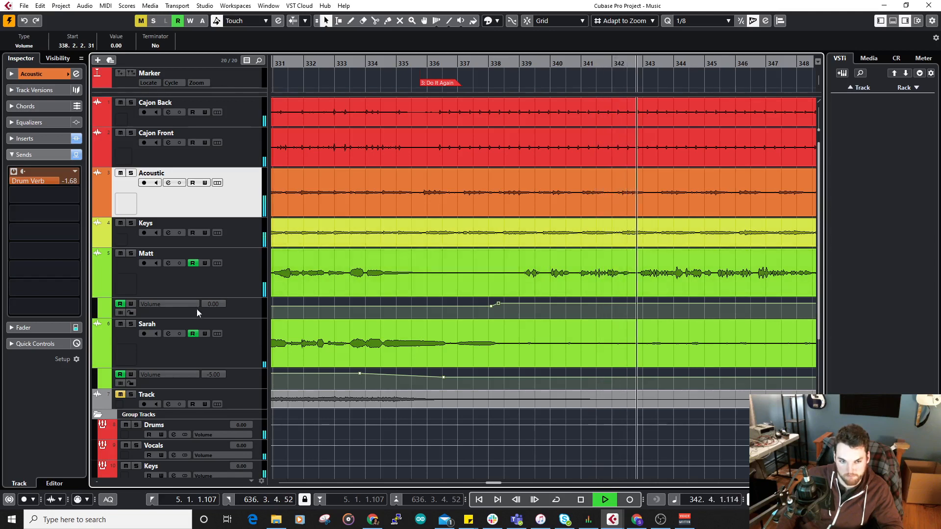
scroll(244, 319, "down", 6)
scroll(243, 317, "up", 5)
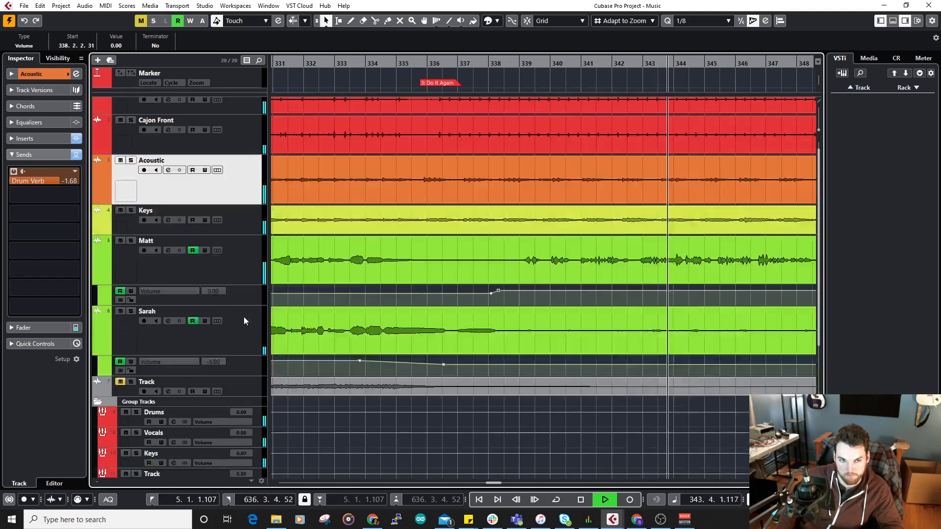
Step: Lower the Cathedral Verb send of vocal track 5 to -2.20 dB and resume playback
left_click(256, 269)
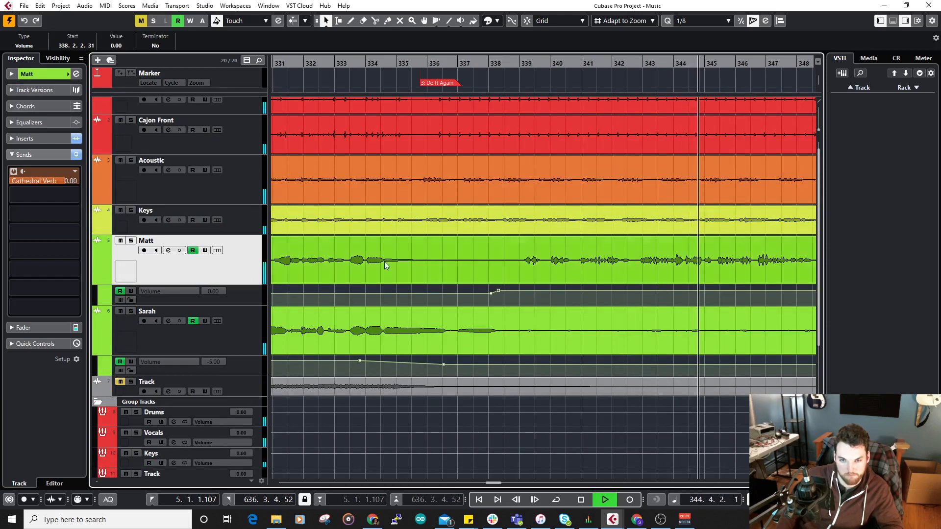
key("space")
scroll(452, 233, "down", 1, "ctrl")
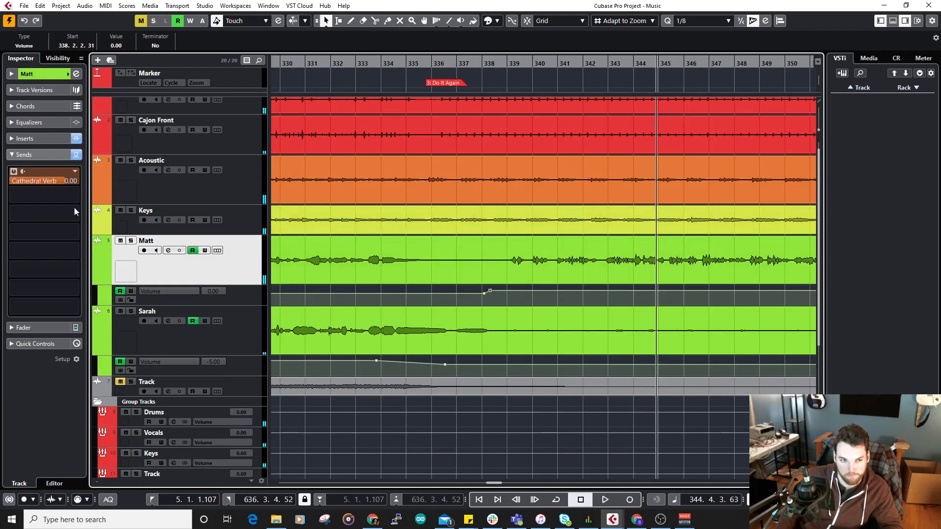
left_click_drag(64, 184, 51, 184)
key("space")
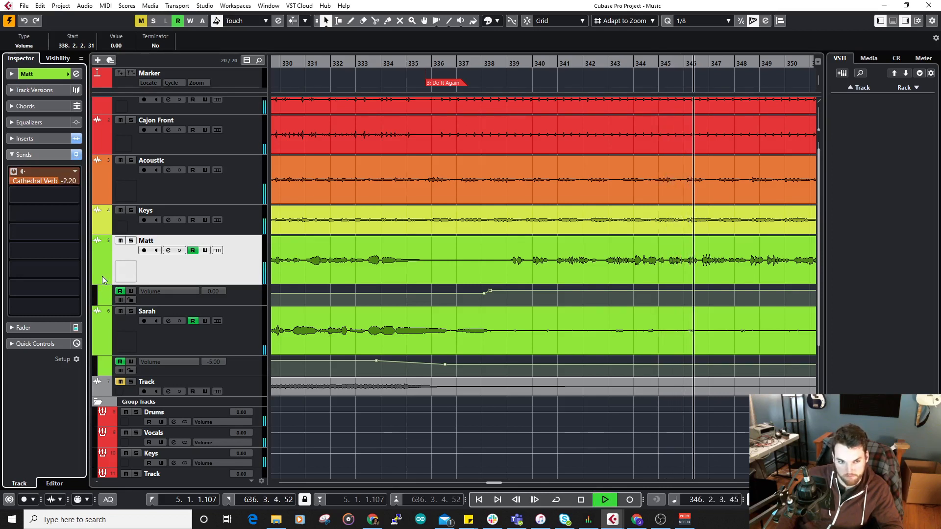
Step: Add an automation lane under vocal track 5 for the level of its Cathedral Verb send
left_click(102, 299)
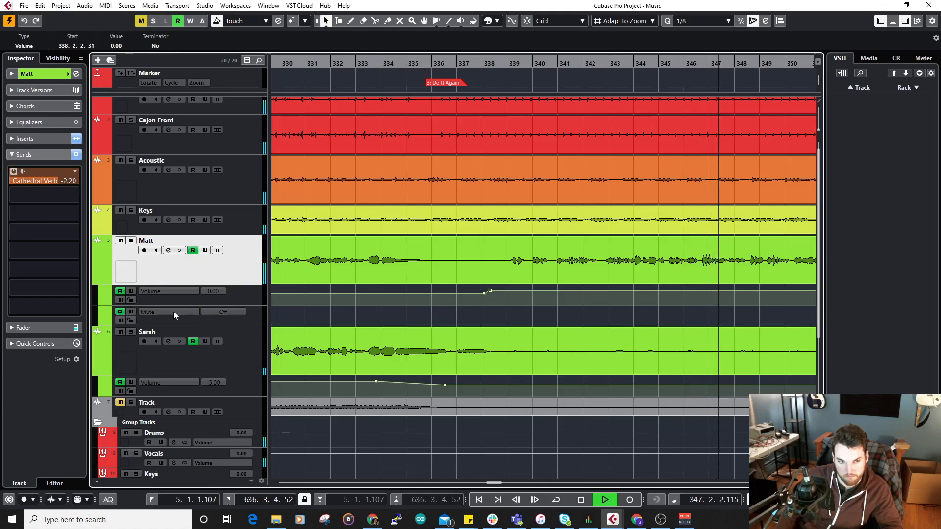
left_click(172, 311)
left_click(205, 233)
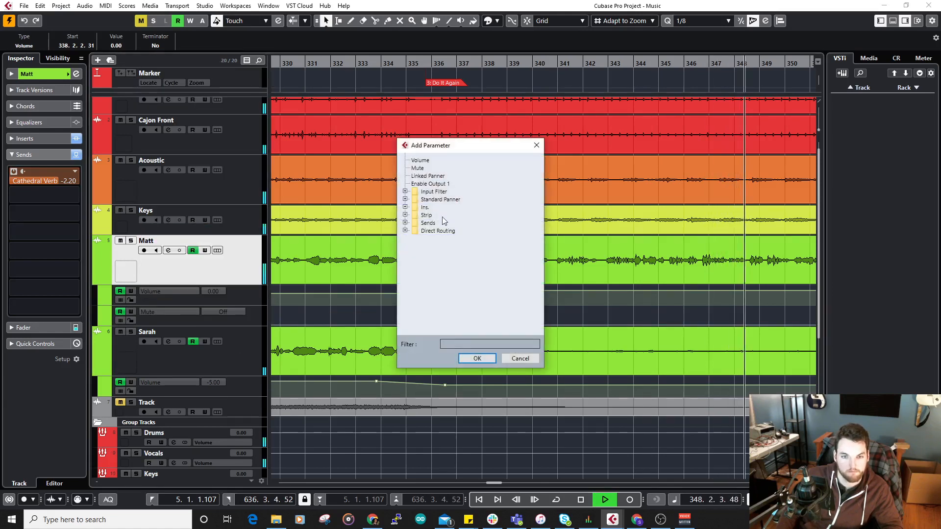
left_click(442, 224)
left_click(415, 231)
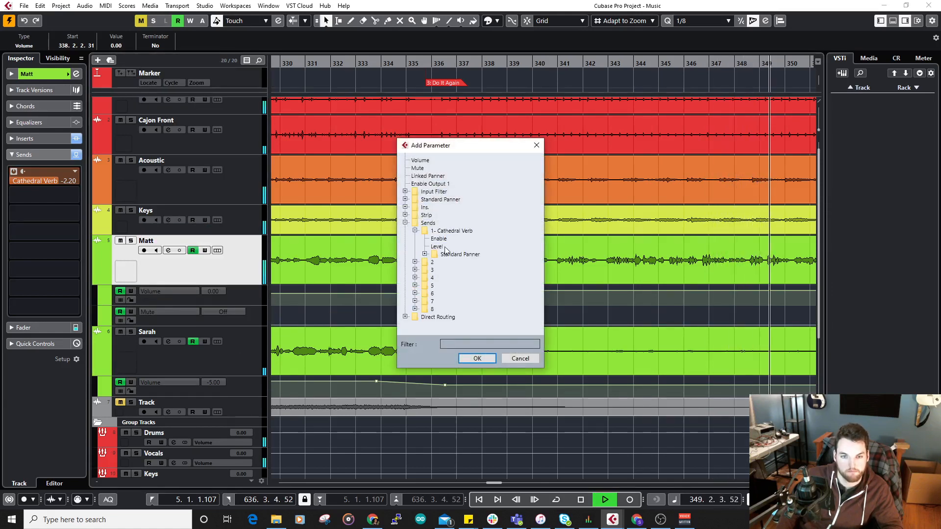
left_click(437, 247)
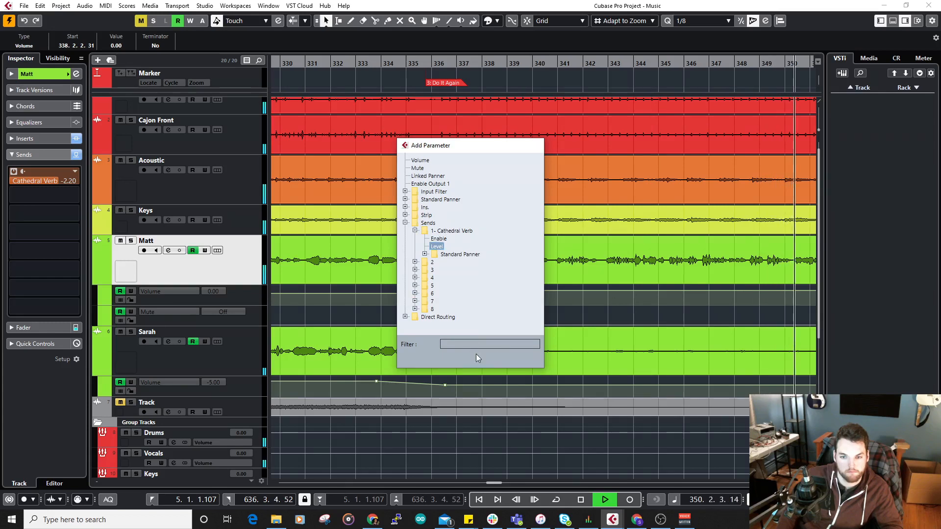
left_click(477, 359)
Step: Replay from around bar 337 and automate the Cathedral Verb send of vocal track 5 to -5.00 dB late in bar 338
left_click(472, 63)
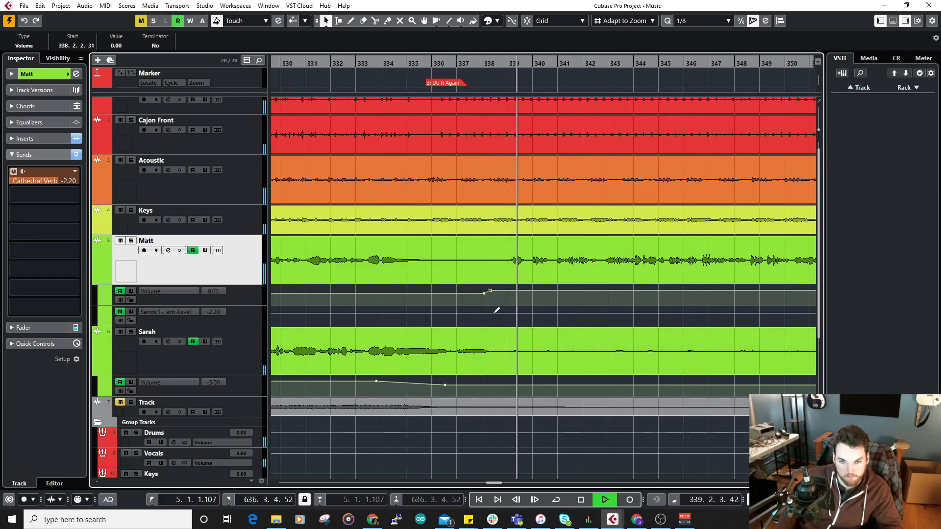
key("space")
left_click(496, 312)
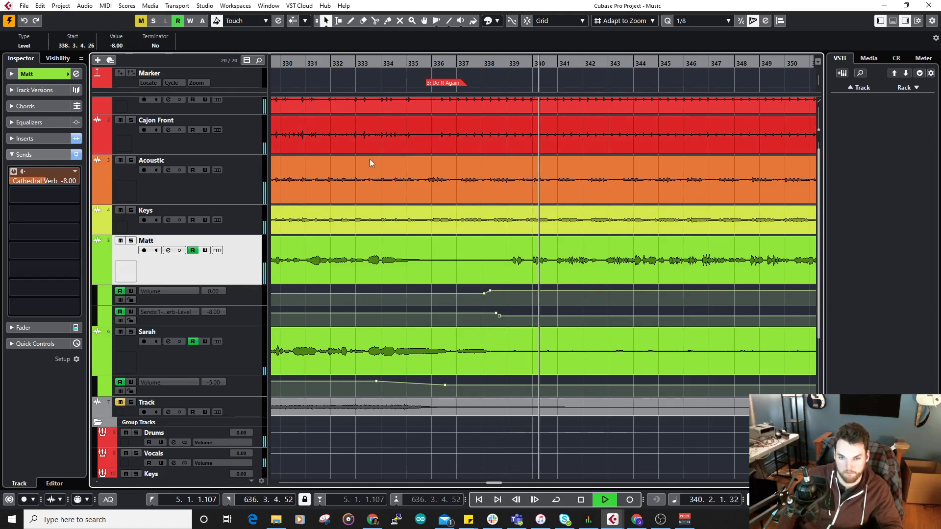
left_click(118, 46)
type("-5")
key("Return")
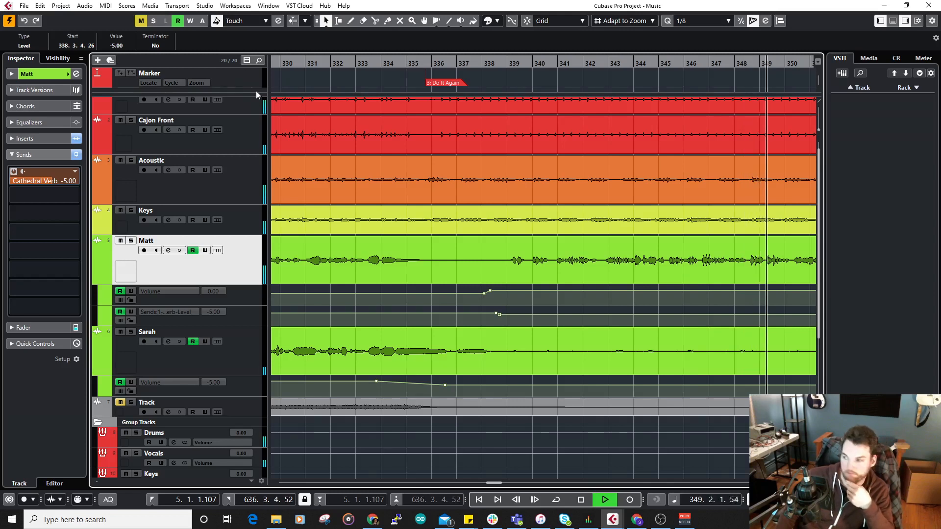
Step: Automate the Cathedral Verb send of vocal track 5 to -2.00 dB late in bar 351 and play it back
scroll(520, 231, "right", 7)
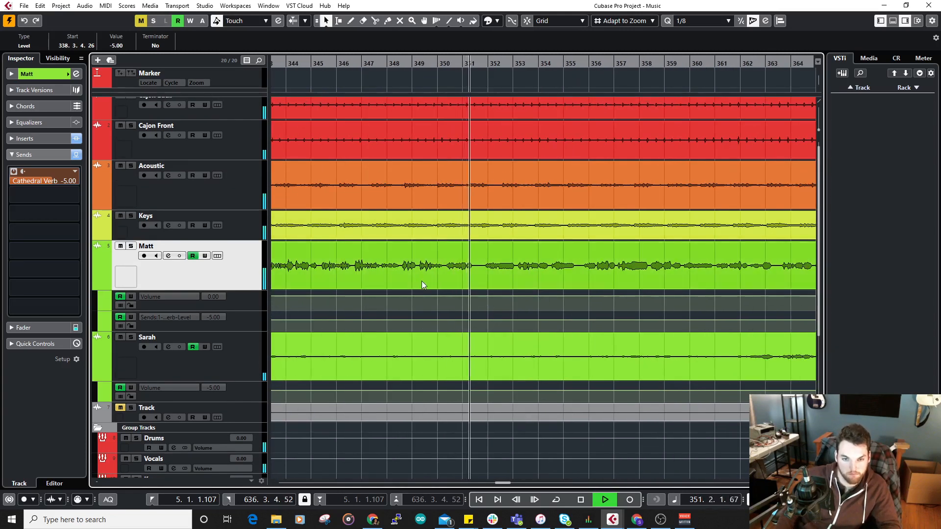
scroll(441, 283, "left", 5)
key("space")
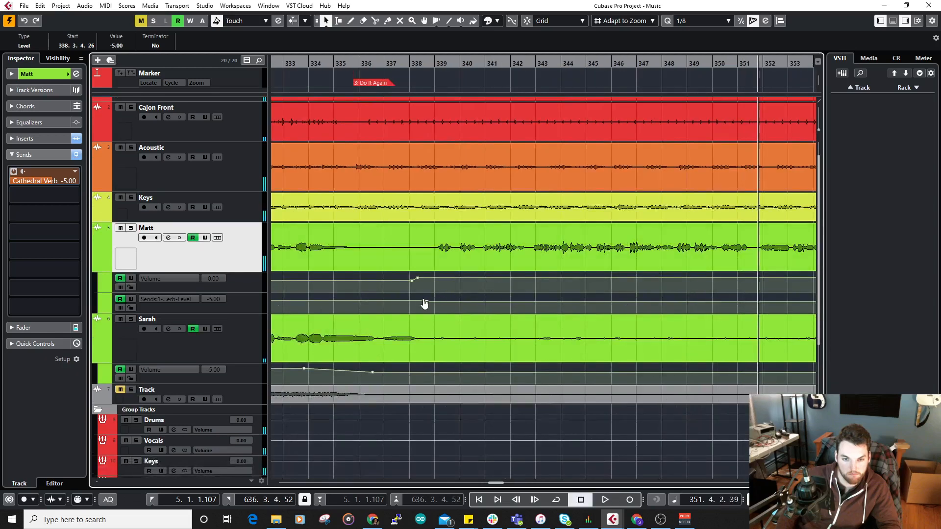
scroll(563, 264, "right", 4)
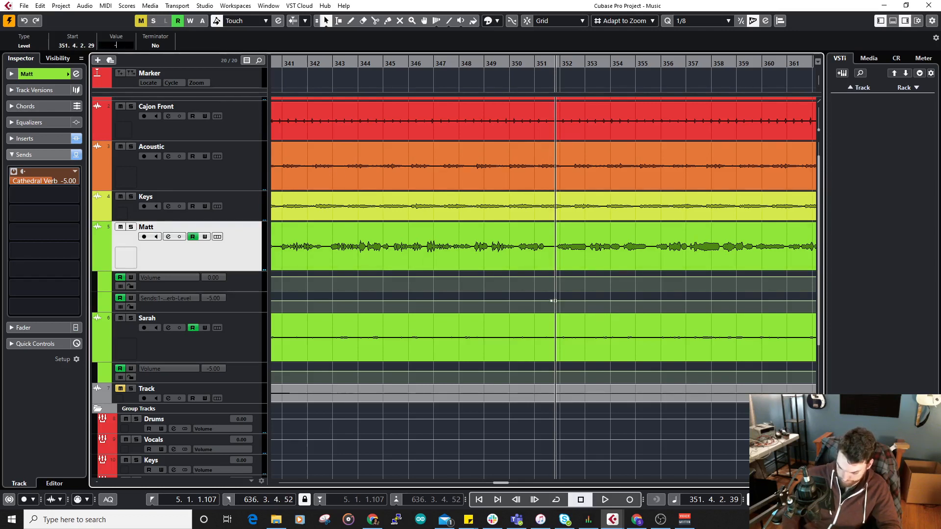
key("space")
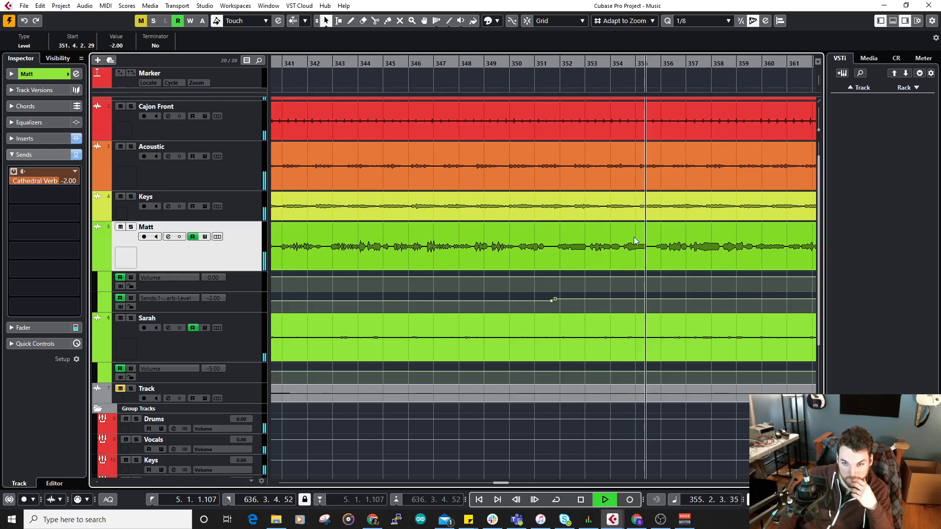
Step: Listen to the mix from bar 355 to bar 412, with vocal track 6 selected for comparing the two vocals
left_click_drag(656, 215, 457, 212)
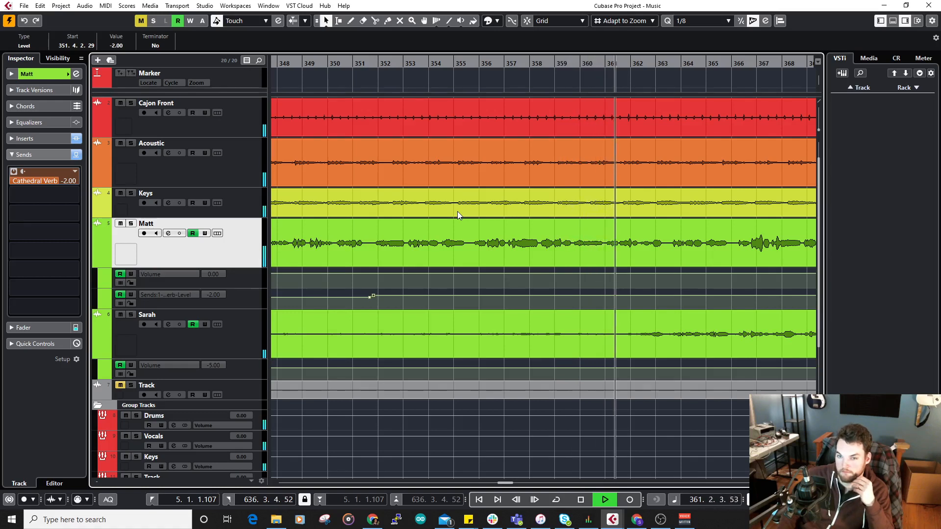
left_click_drag(544, 230, 416, 230)
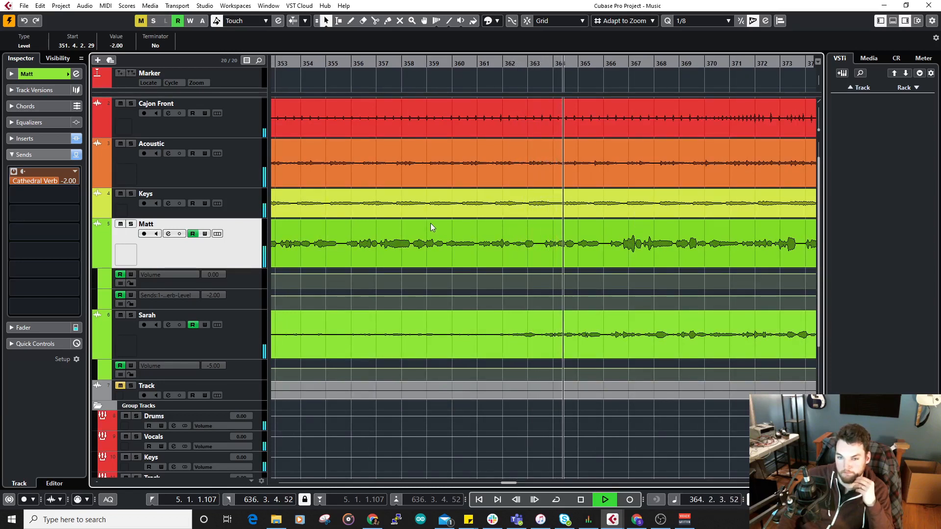
left_click(240, 351)
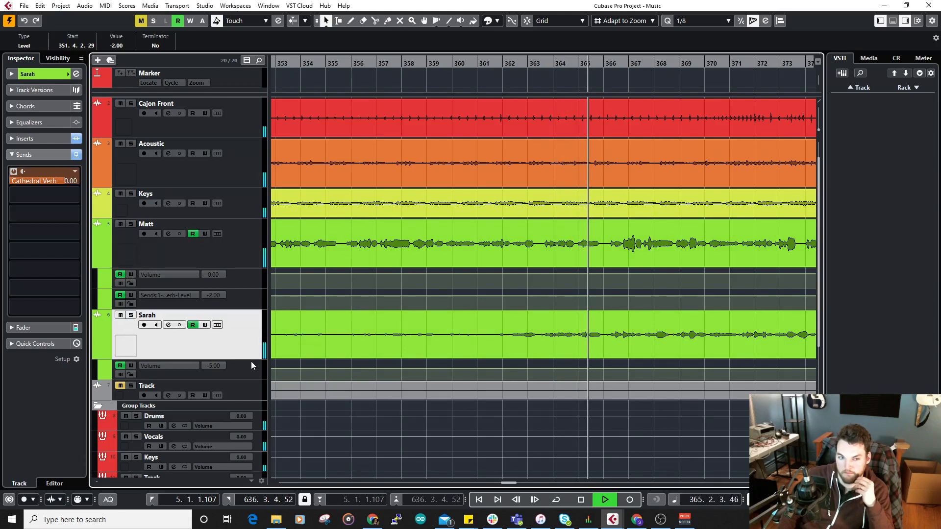
scroll(542, 278, "right", 4)
scroll(437, 256, "down", 1)
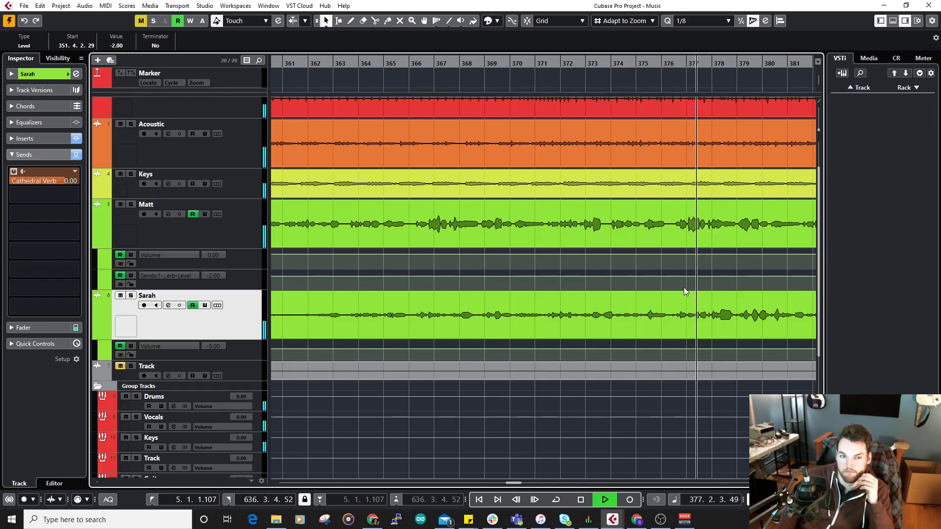
scroll(612, 280, "right", 5)
scroll(541, 275, "up", 2)
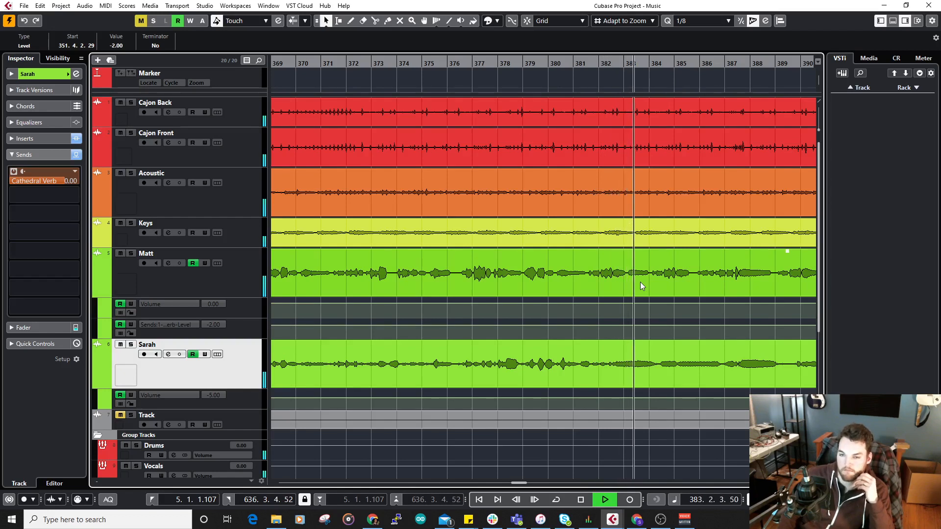
left_click_drag(698, 287, 541, 280)
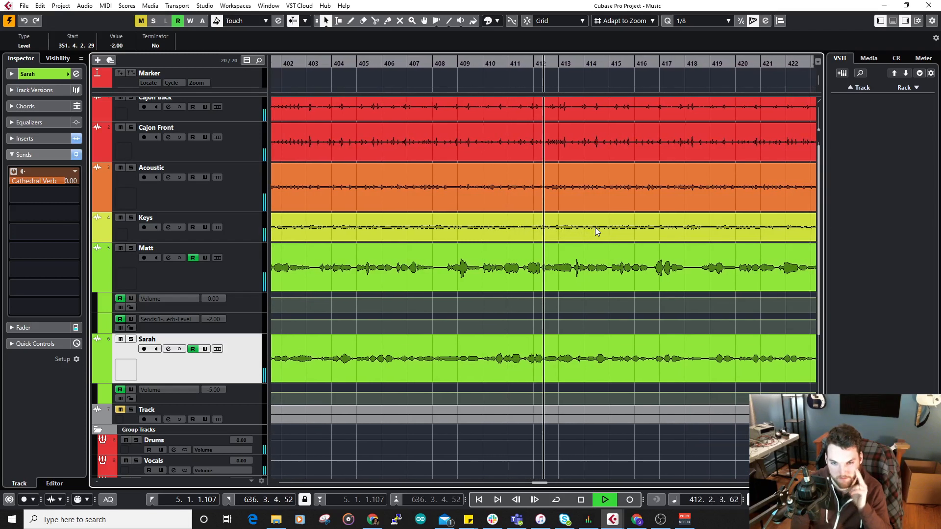
Step: Open the clip on vocal track 5 in the sample editor and play its phrase from late in bar 411
key("space")
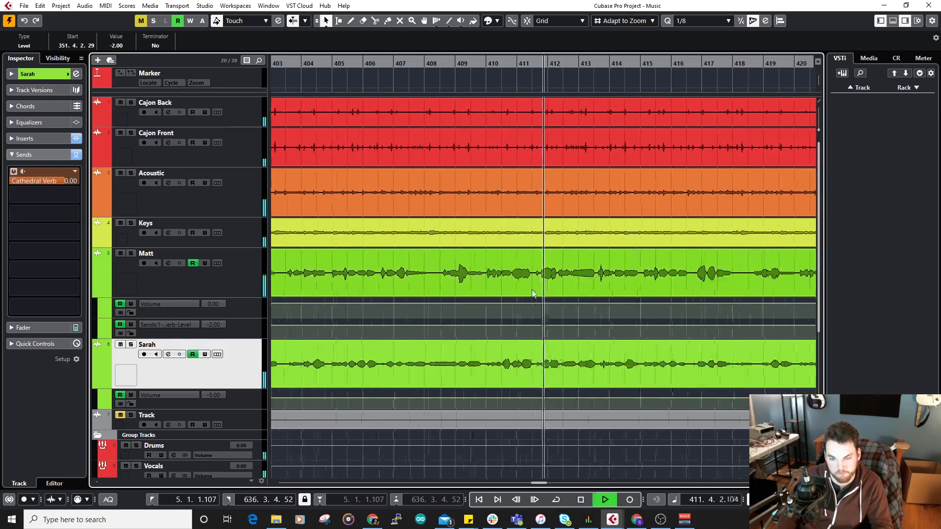
double_click(444, 267)
scroll(436, 306, "up", 2)
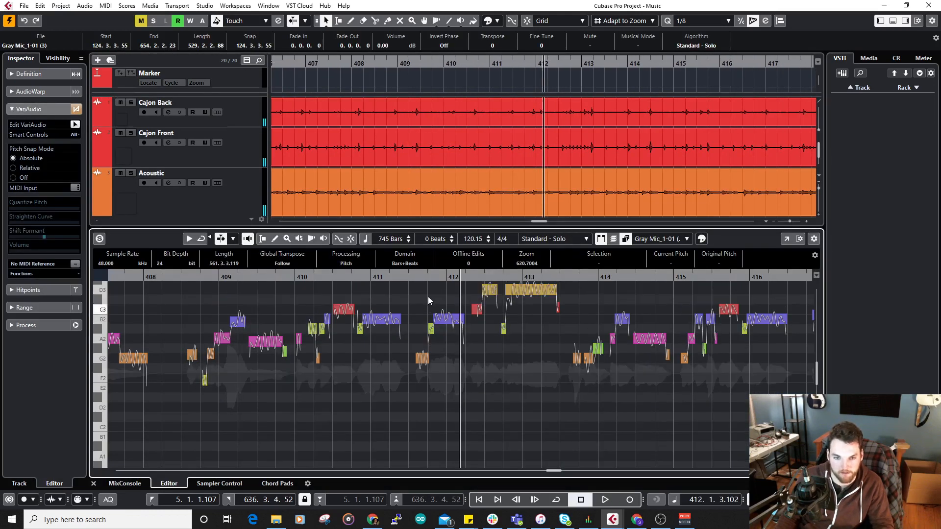
left_click(420, 277)
scroll(448, 343, "up", 2)
key("h")
key("space")
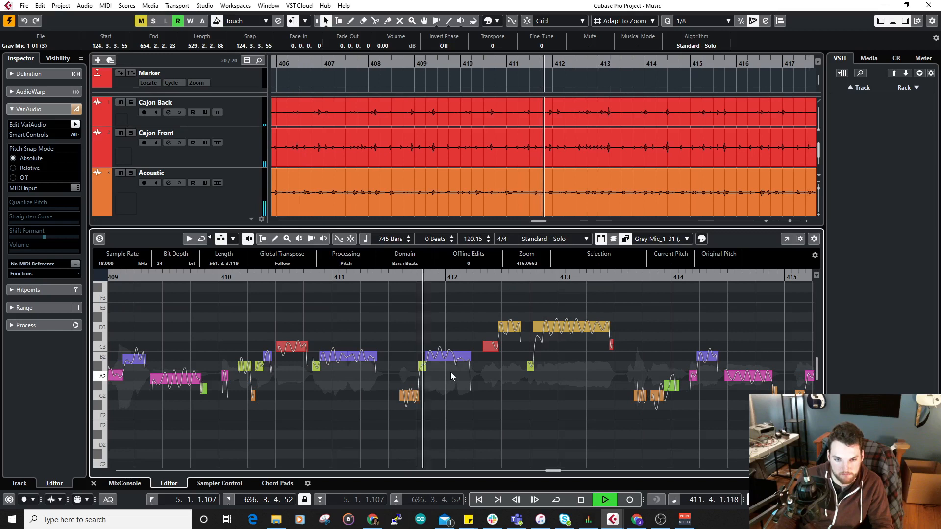
Step: Split the long B2 note at bar 412, quantize its first part to C3 and its second to B2 at 100%, and close the editor
key("space")
key("h")
key("h")
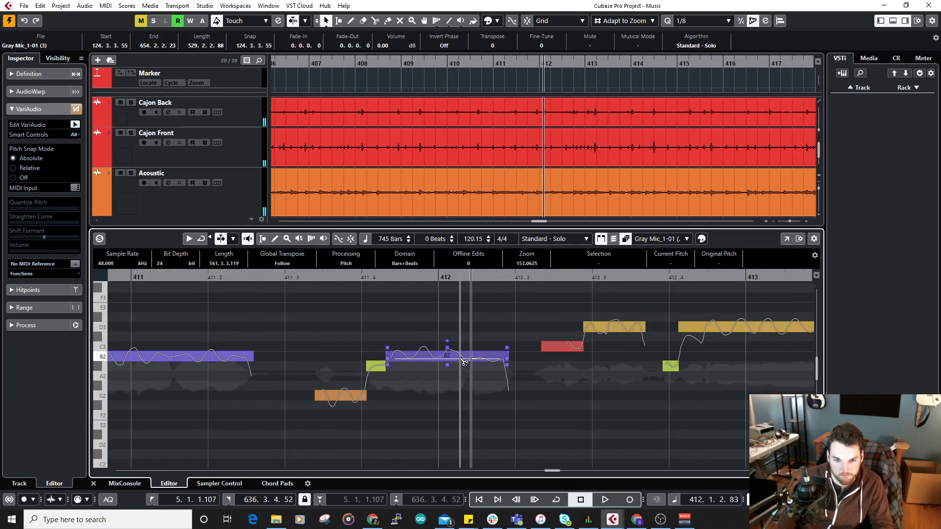
left_click(438, 357)
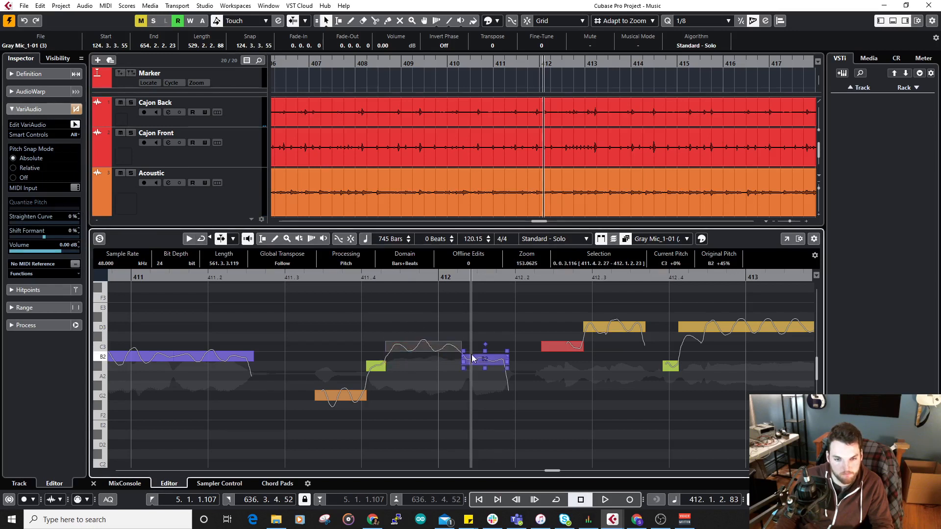
left_click(78, 208)
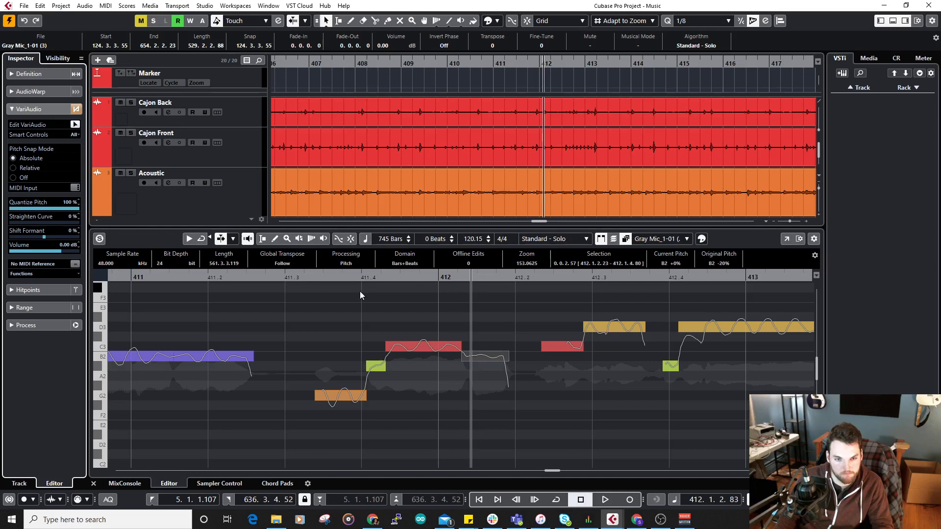
key("space")
left_click(93, 484)
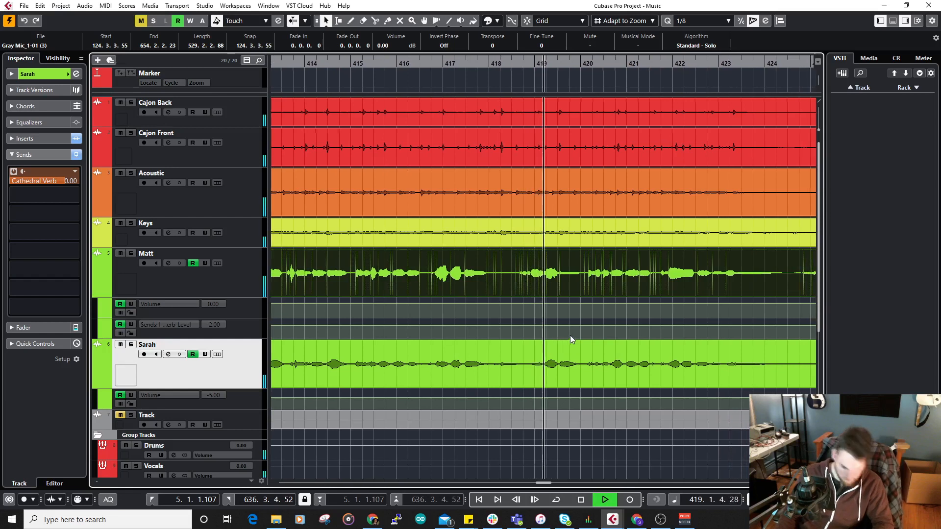
Step: Hide the automation lanes of vocal track 5 and keep playing the mix from bar 419 with the timeline zoomed out
key("space")
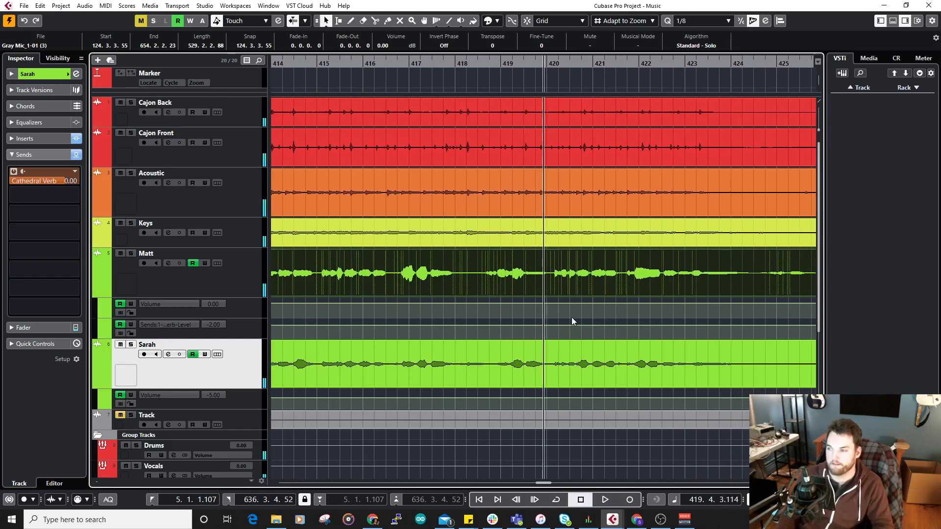
key("space")
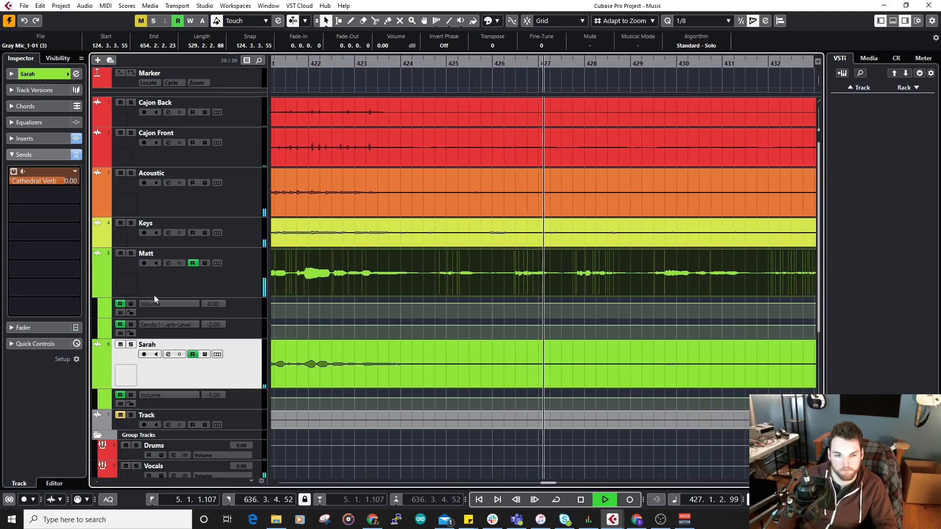
left_click(105, 295)
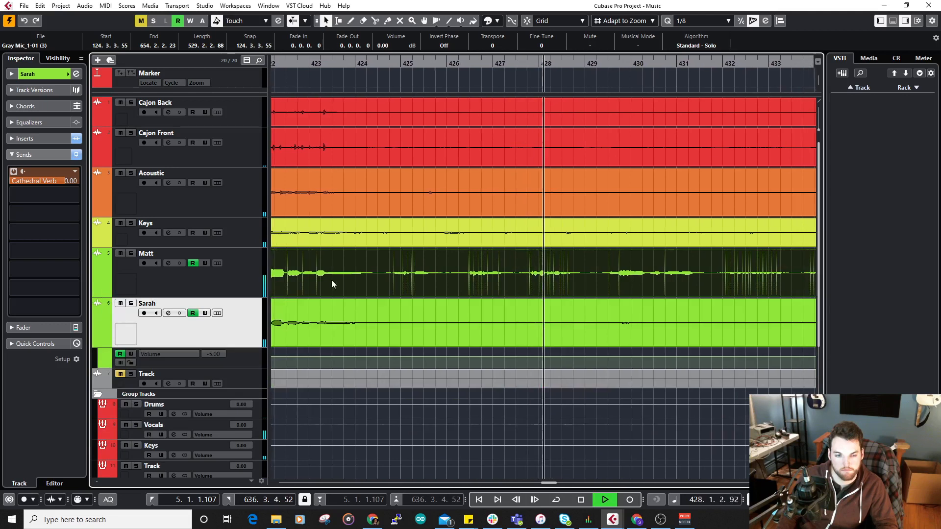
scroll(572, 284, "down", 3)
key("g")
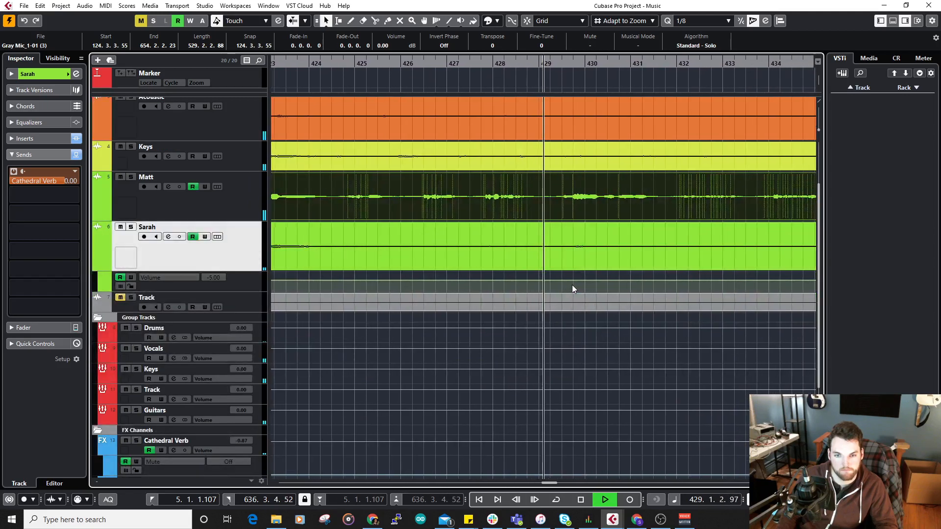
key("g")
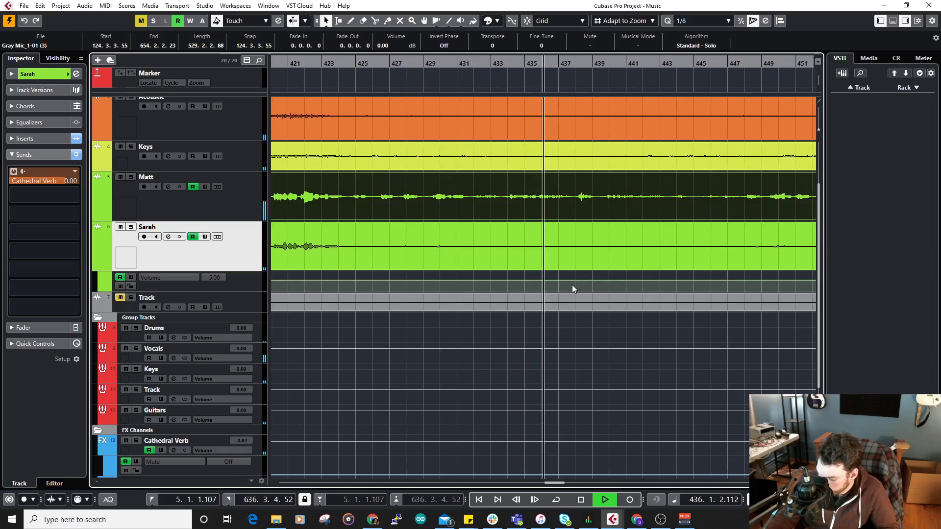
Step: Stop playback, place the playhead at about bar 403, and check the channel faders and inserts in the maximized MixConsole
key("space")
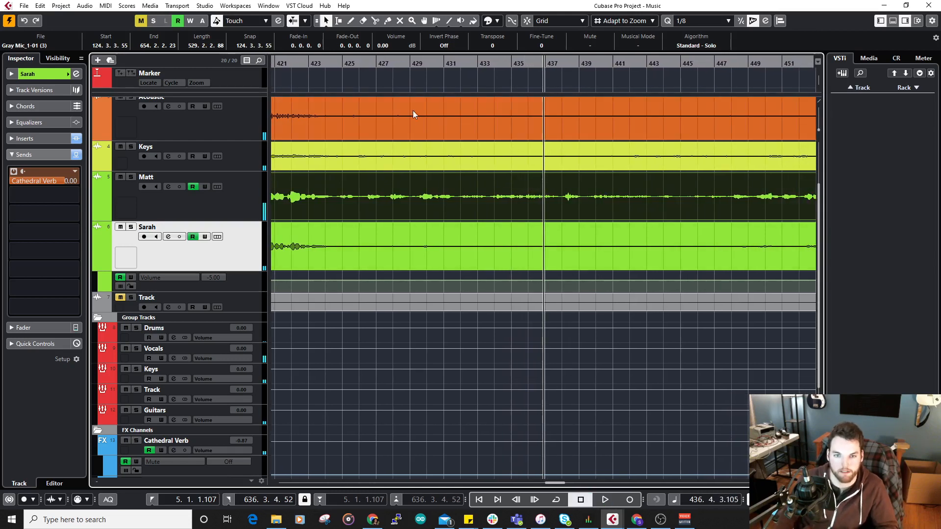
left_click_drag(392, 200, 581, 228)
scroll(581, 228, "down", 5)
left_click(430, 62)
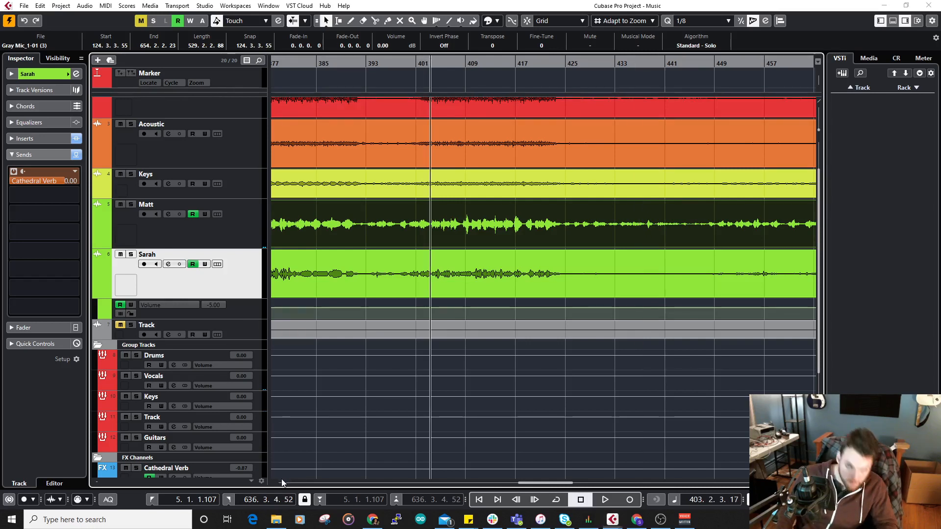
key("F3")
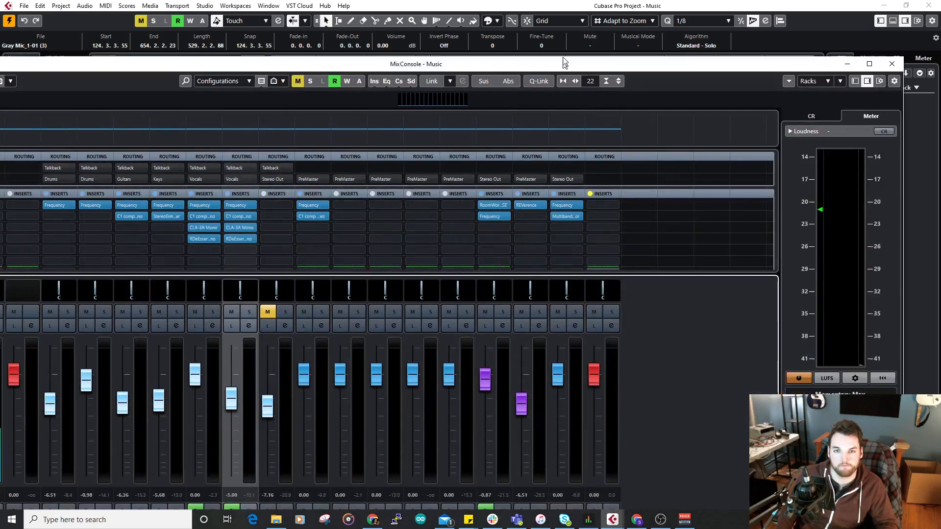
double_click(564, 63)
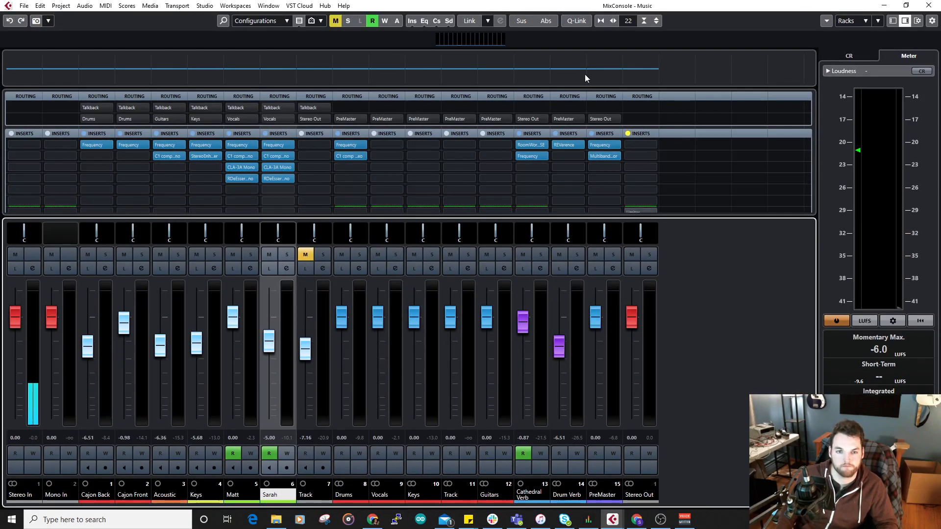
key("F3")
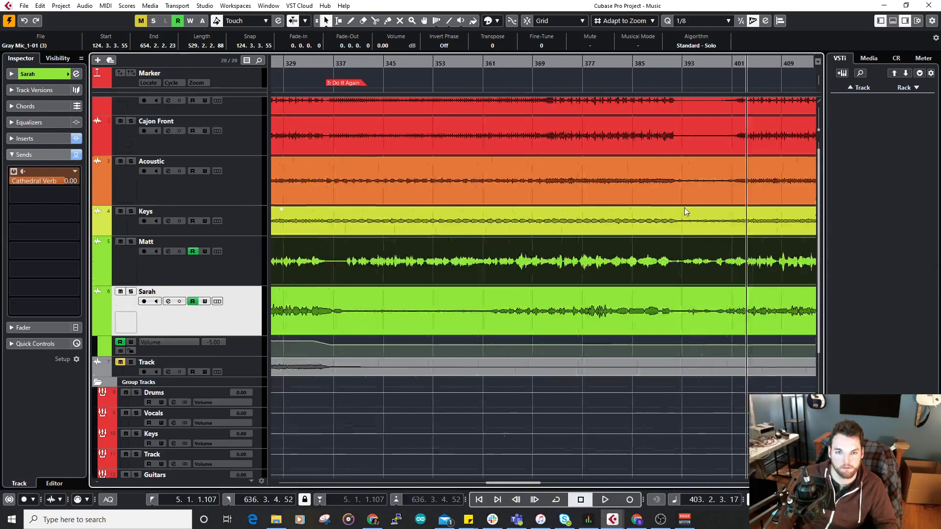
Step: Play This Is A Move from around bar 56 and bring up the MixConsole at full size
scroll(747, 206, "down", 3)
scroll(748, 206, "left", 10)
scroll(500, 178, "up", 3)
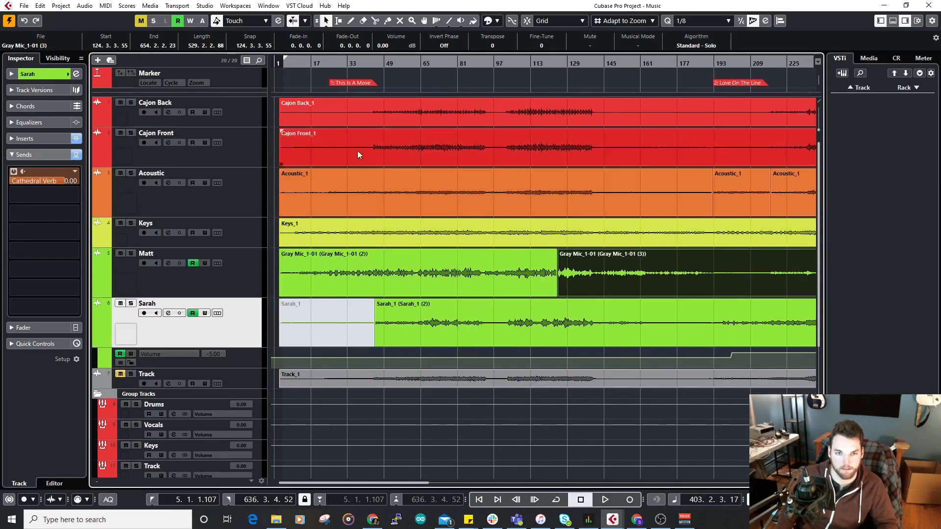
key("space")
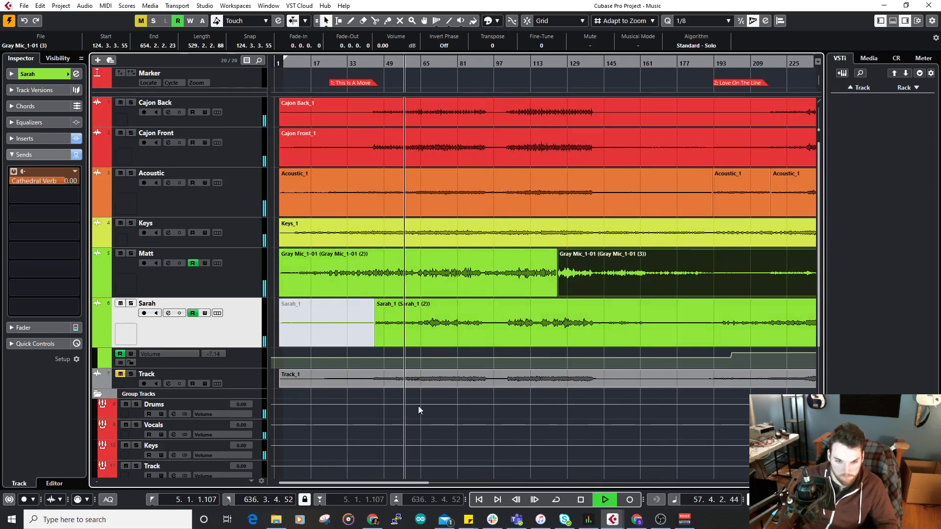
mouse_move(618, 519)
left_click(744, 478)
double_click(586, 276)
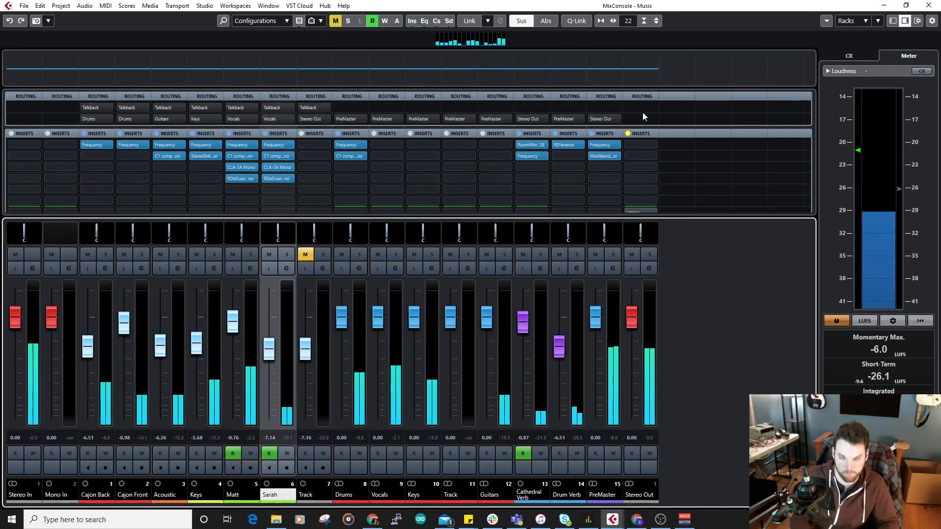
Step: Bypass the inserts on all channels to hear the unprocessed mix, and re-enable them
key("alt+b")
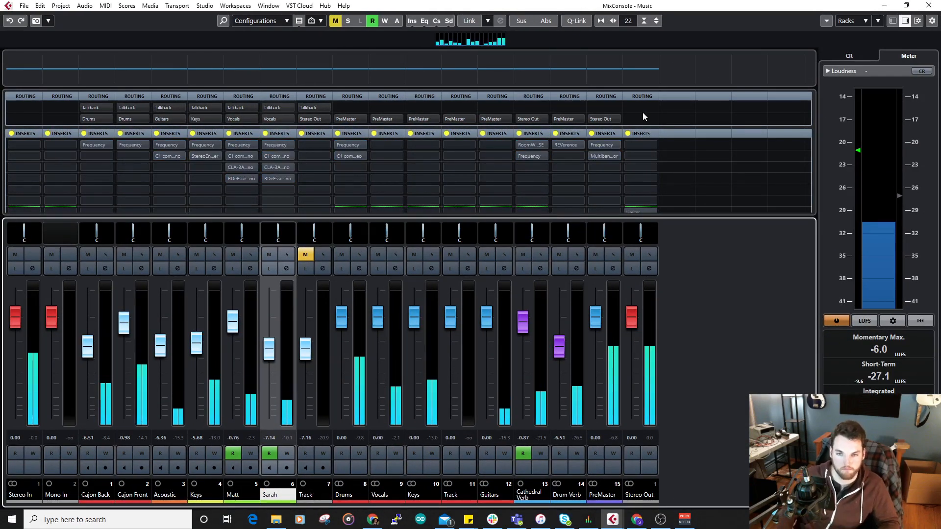
scroll(660, 184, "down", 2)
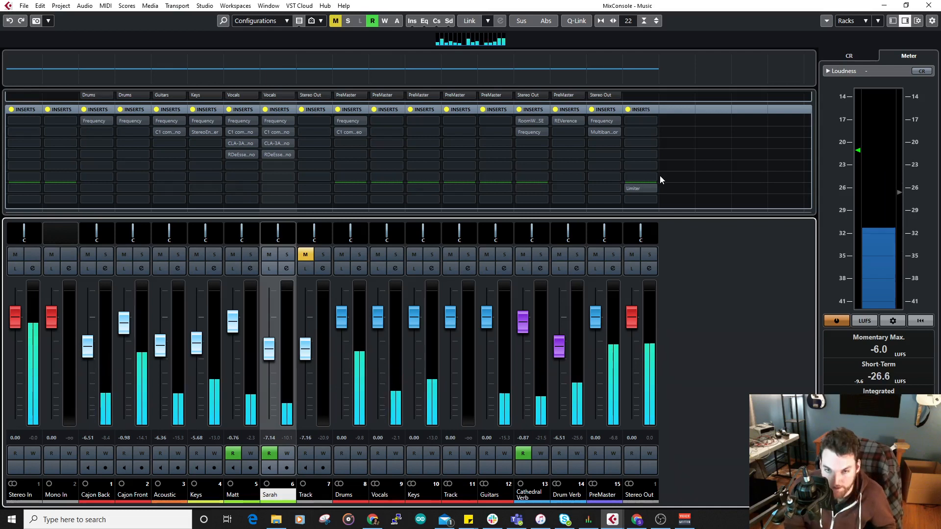
key("b")
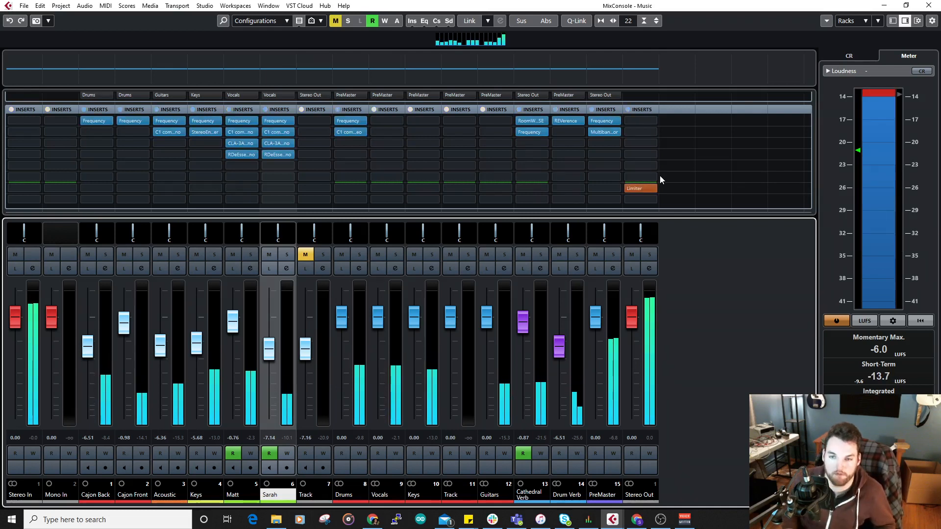
Step: Remove the Limiter from the Stereo Out inserts and keep the mix playing
left_click(627, 189)
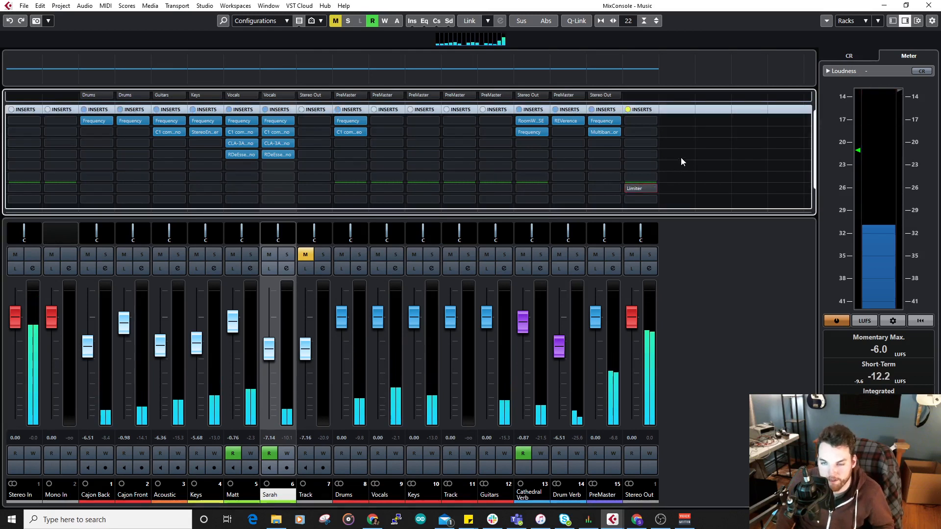
left_click(653, 188)
left_click(663, 203)
key("space")
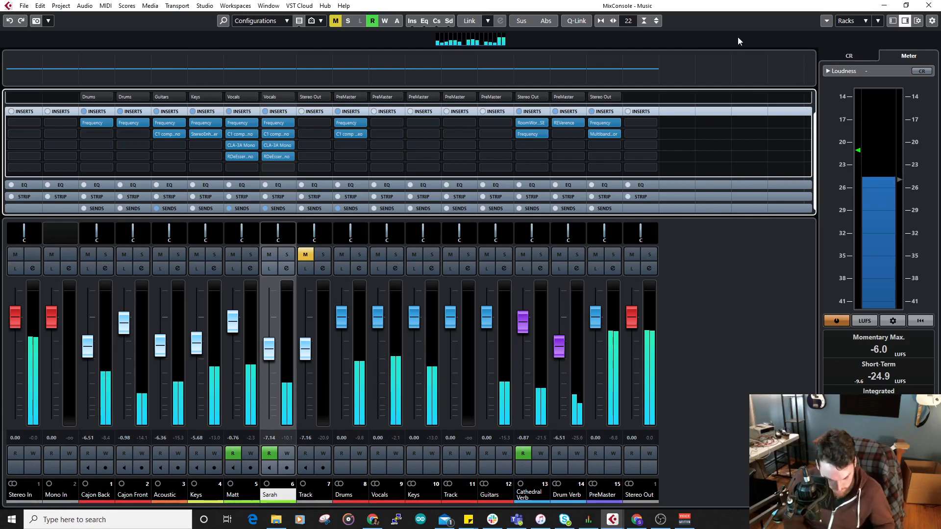
Step: Compare the mix with all inserts bypassed and active again without the limiter, and close the MixConsole
key("alt+shift+b")
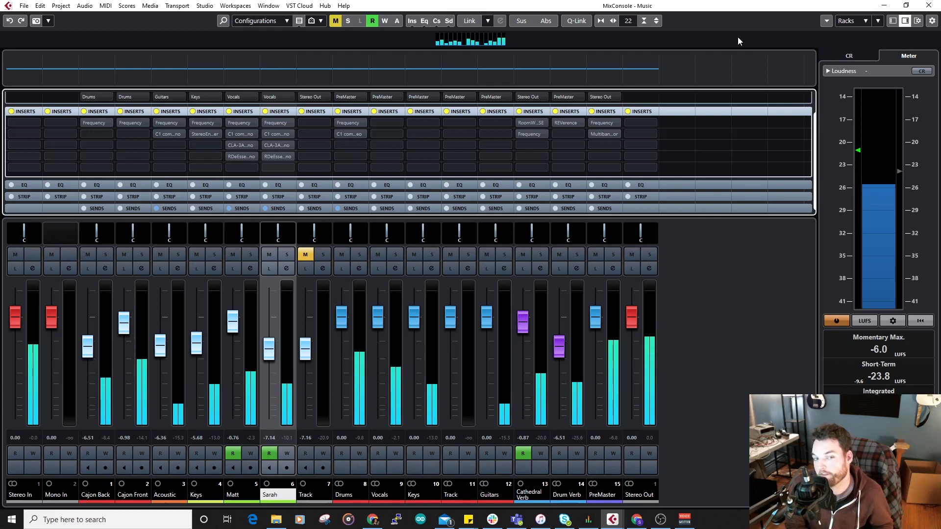
key("alt+shift+b")
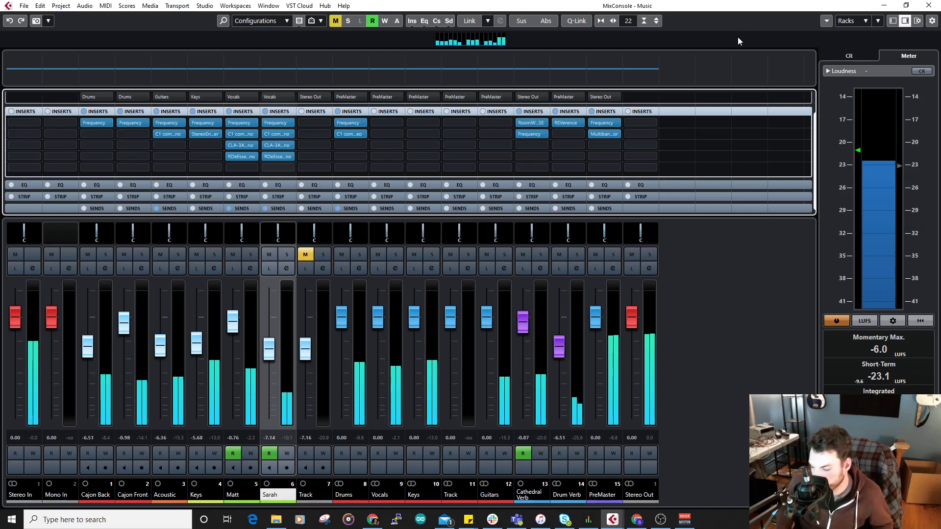
left_click(929, 5)
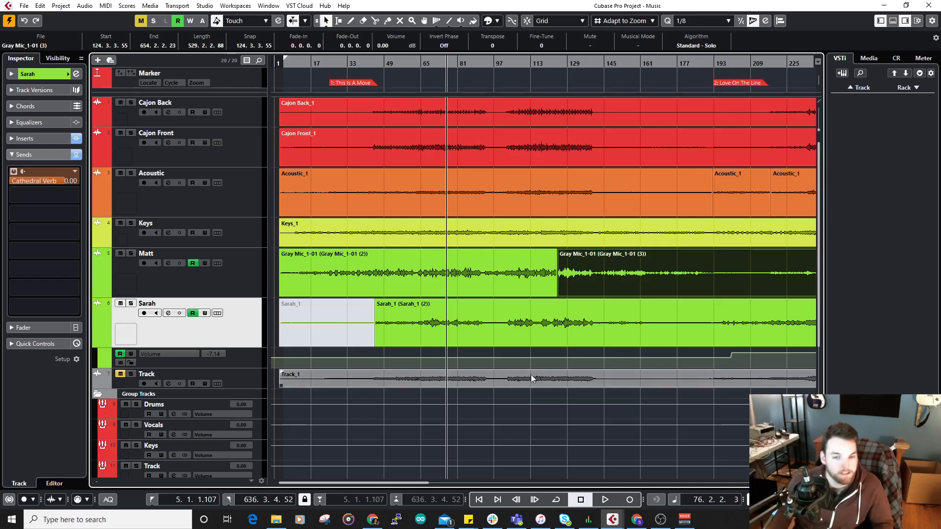
Step: Listen to This Is A Move from bar 76 to bar 80 in the project window
left_click(520, 340)
key("space")
left_click(519, 215)
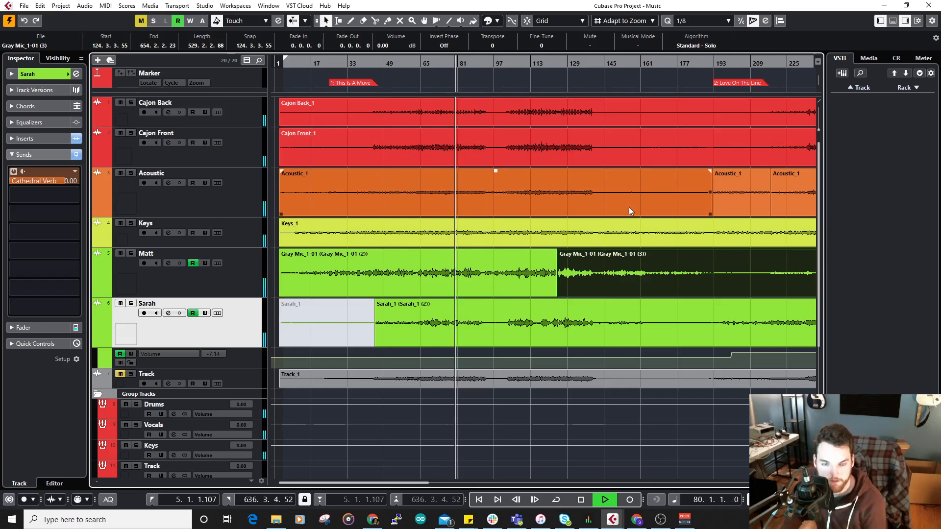
scroll(627, 206, "down", 1)
key("space")
Step: Locate the quiet section after Do It Again and listen to the passage leading up to about bar 432
scroll(636, 172, "right", 4)
scroll(440, 165, "down", 5)
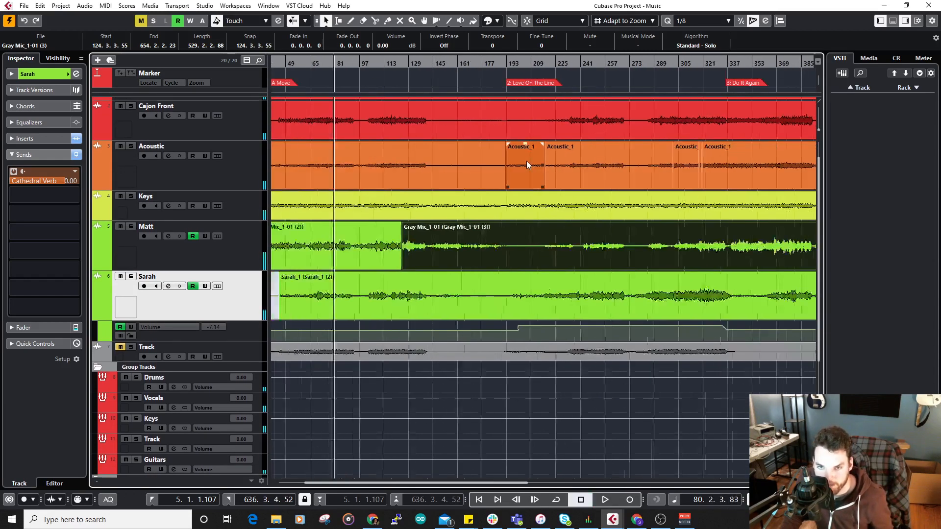
left_click(599, 65)
scroll(648, 196, "up", 2)
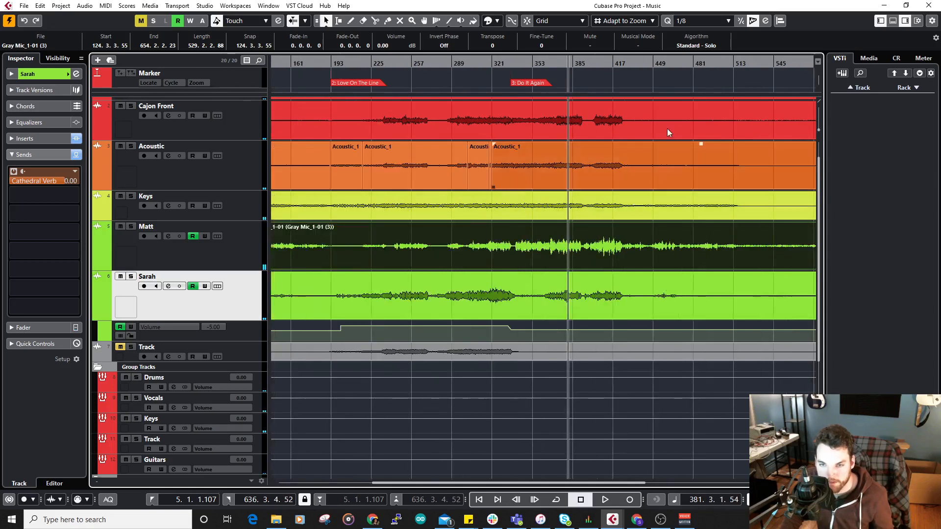
left_click(639, 68)
key("space")
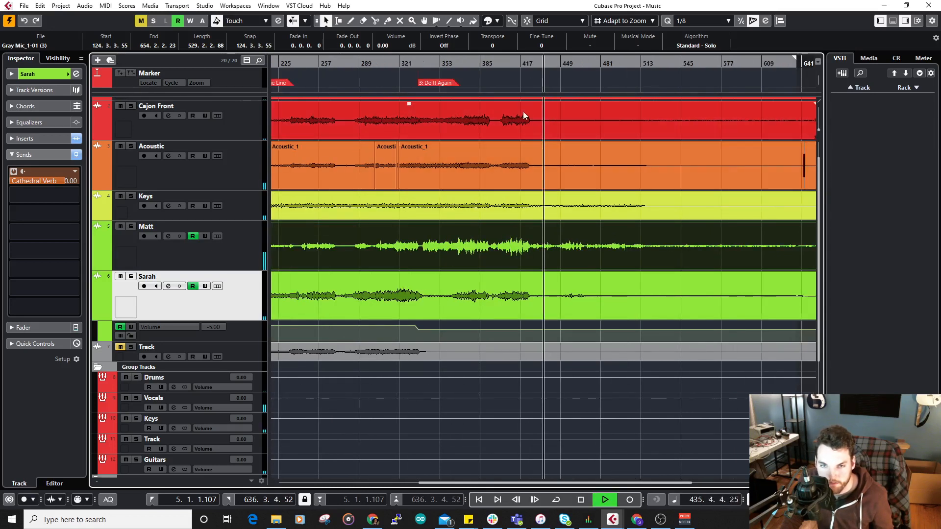
left_click(528, 66)
scroll(526, 137, "up", 3)
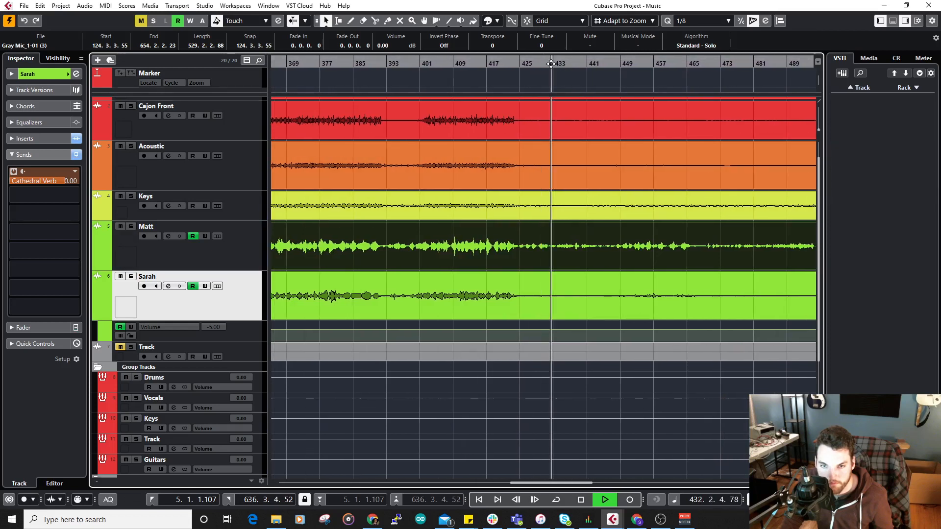
left_click_drag(543, 73, 527, 173)
key("h")
key("space")
Step: Try muting the Cathedral Verb channel with automation from bar 431 while listening, and delete that mute change
scroll(557, 258, "down", 4)
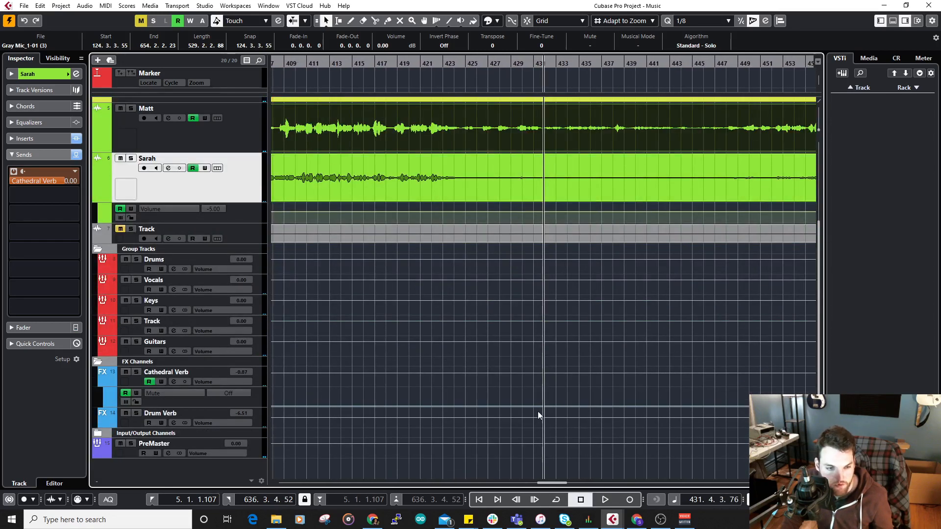
left_click_drag(545, 403, 545, 386)
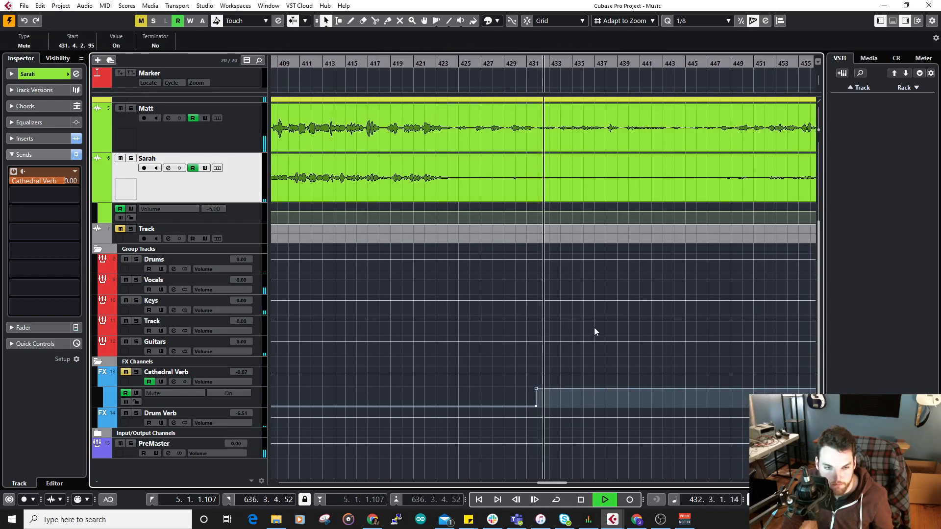
scroll(594, 328, "up", 3)
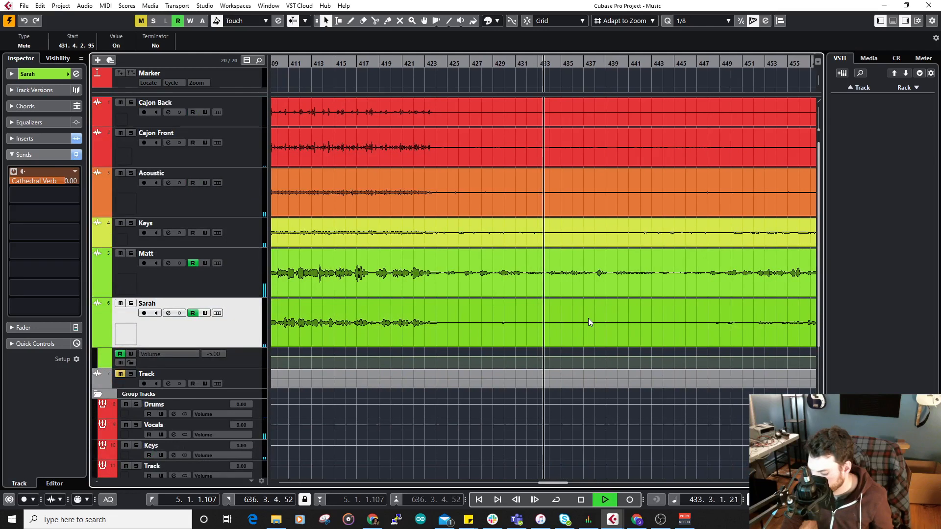
scroll(491, 267, "down", 3)
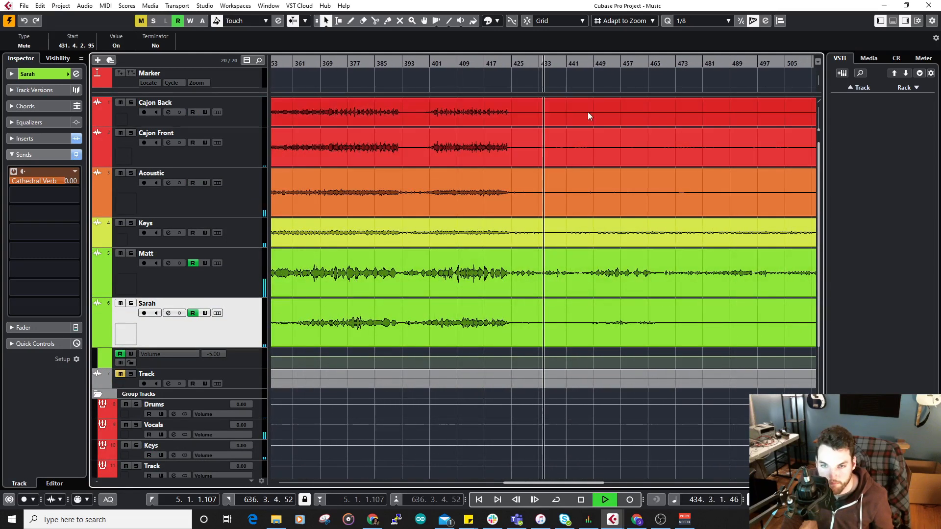
scroll(551, 256, "down", 3)
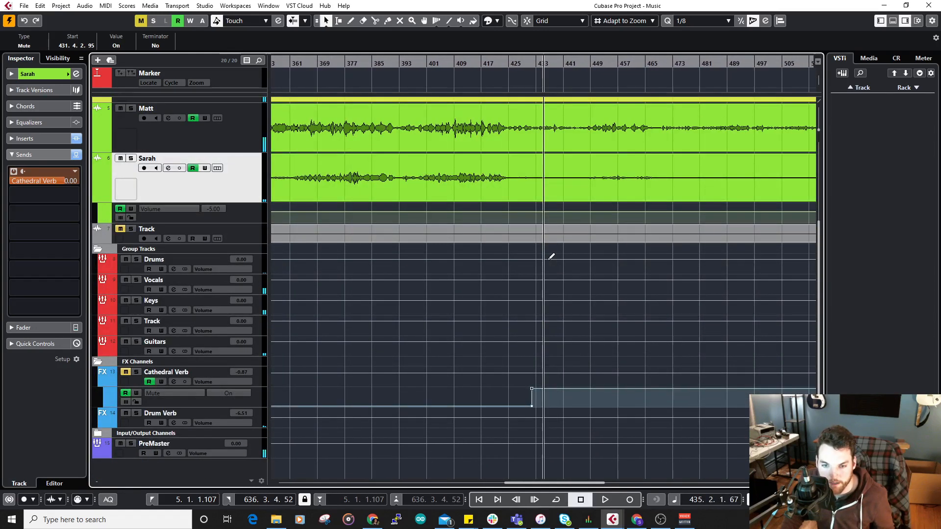
key("Delete")
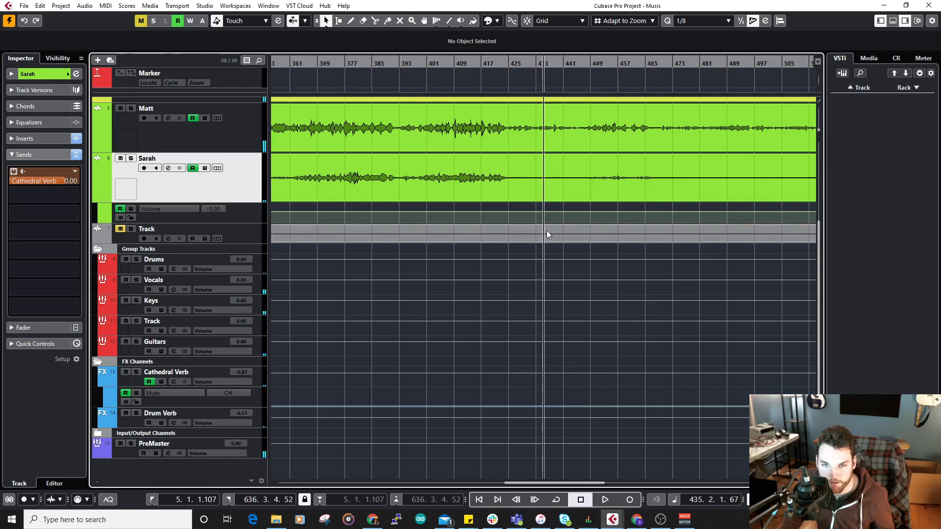
Step: Show the automation lanes of vocal track 5, lower its reverb send level to -7 at bar 434, and play the section
left_click(99, 148)
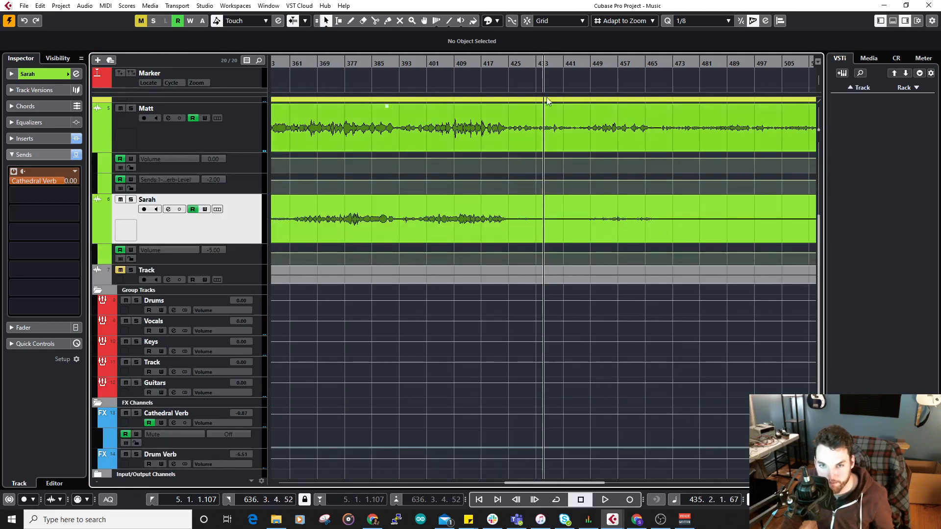
scroll(537, 137, "up", 3)
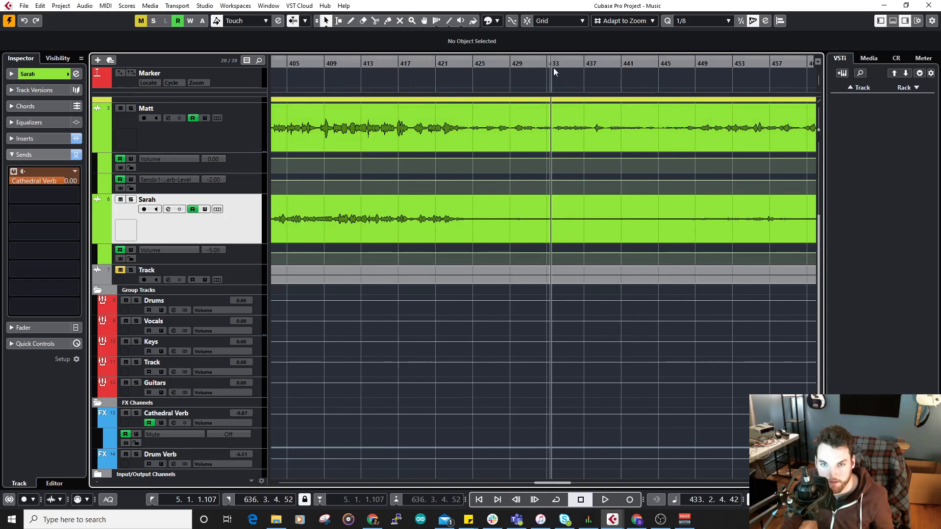
left_click(546, 182)
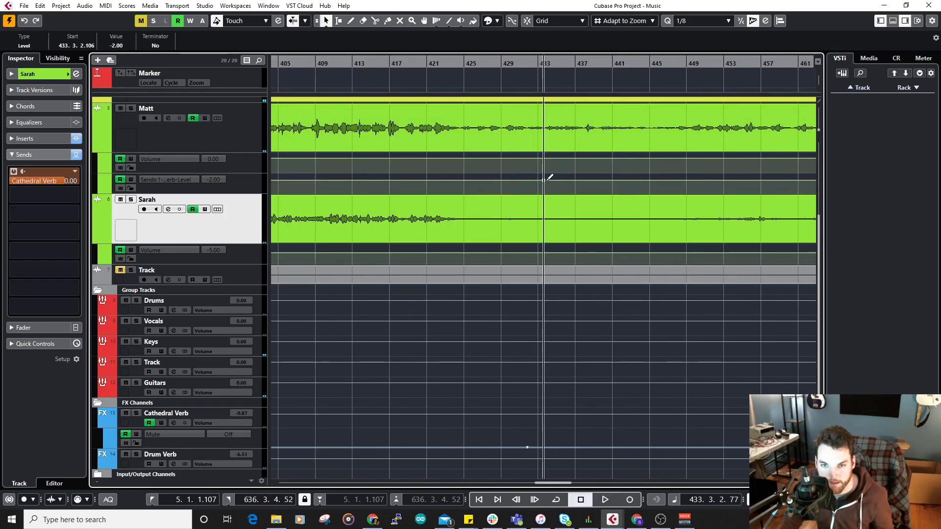
left_click(116, 45)
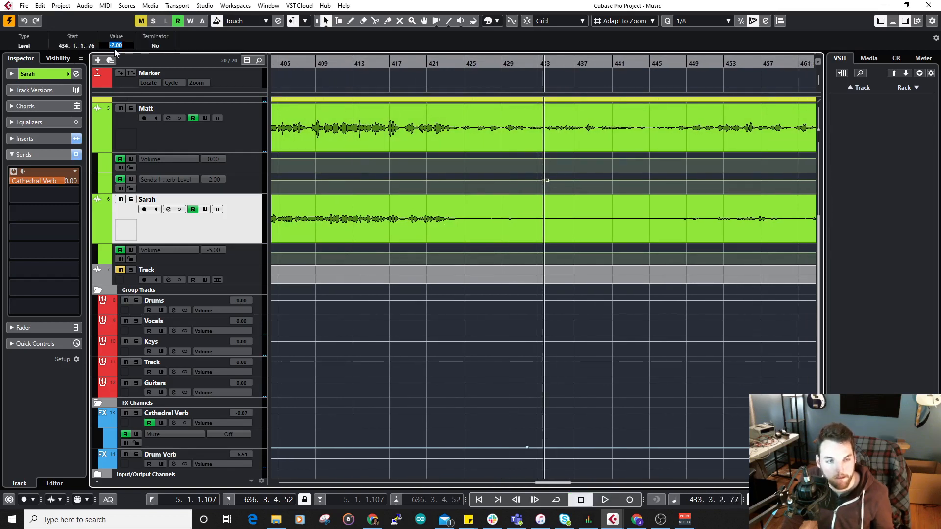
type("-5")
key("Return")
key("space")
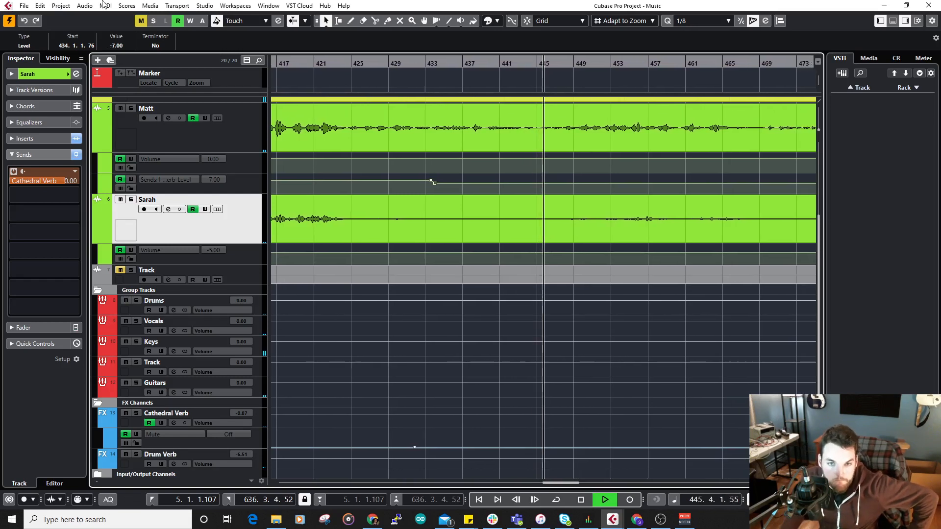
Step: Replay the transition around bar 433 and set the reverb send point of vocal track 5 at bar 434 to -8
left_click(427, 64)
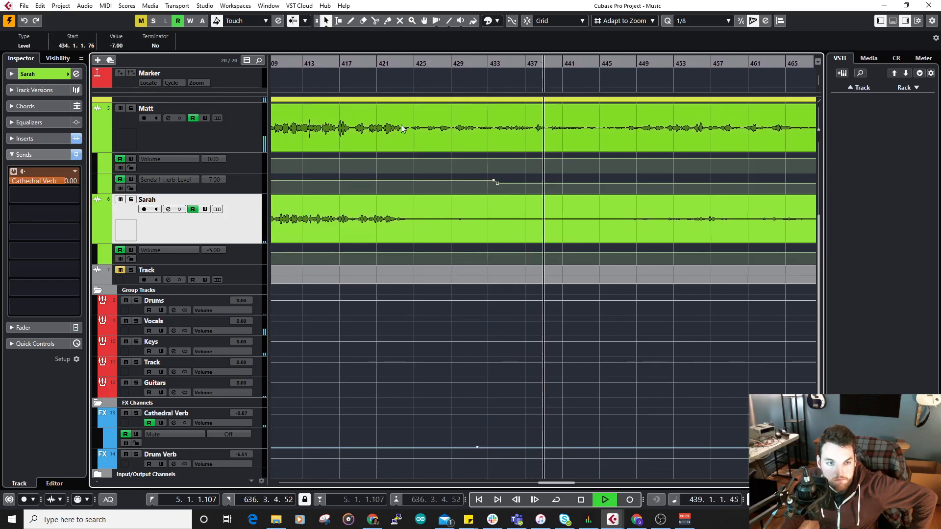
left_click(116, 45)
type("-8")
key("Return")
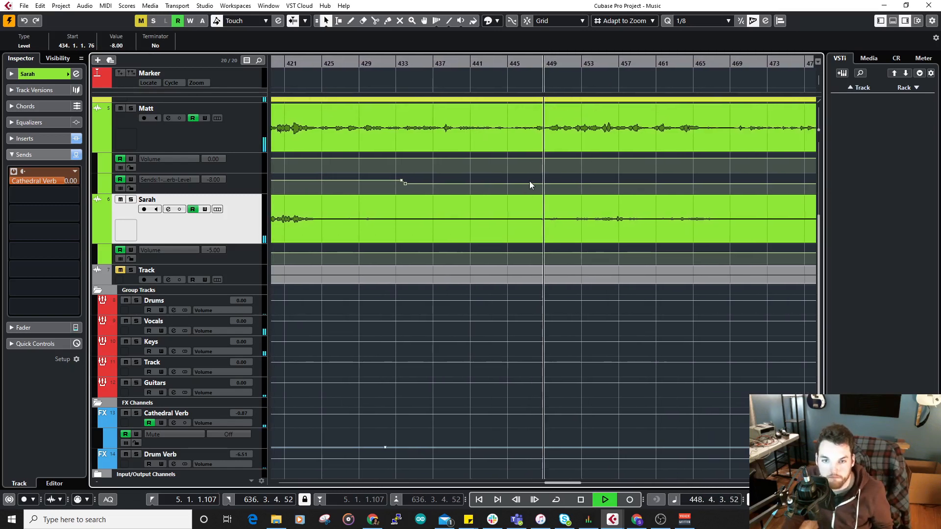
key("h")
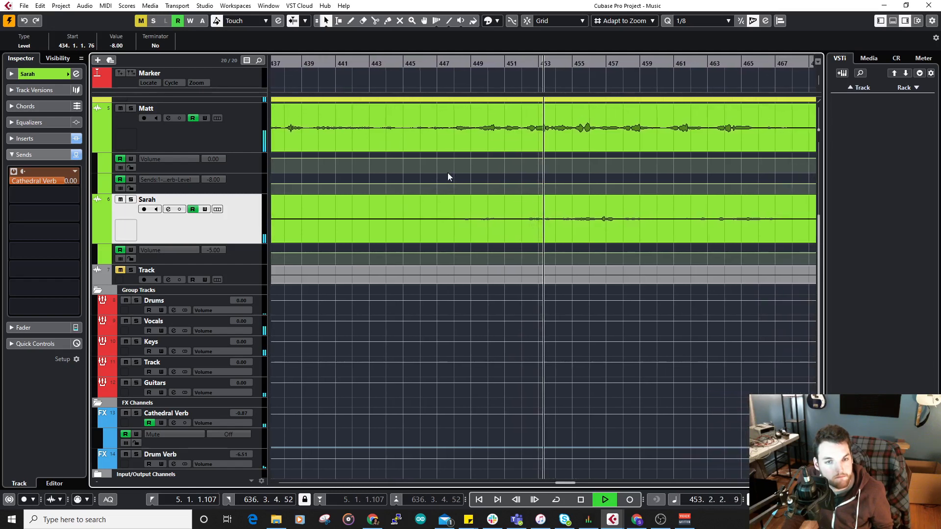
Step: Replay from about bar 447, add a reverb send point on vocal track 5 there at -5, and play onward
left_click_drag(430, 64, 431, 73)
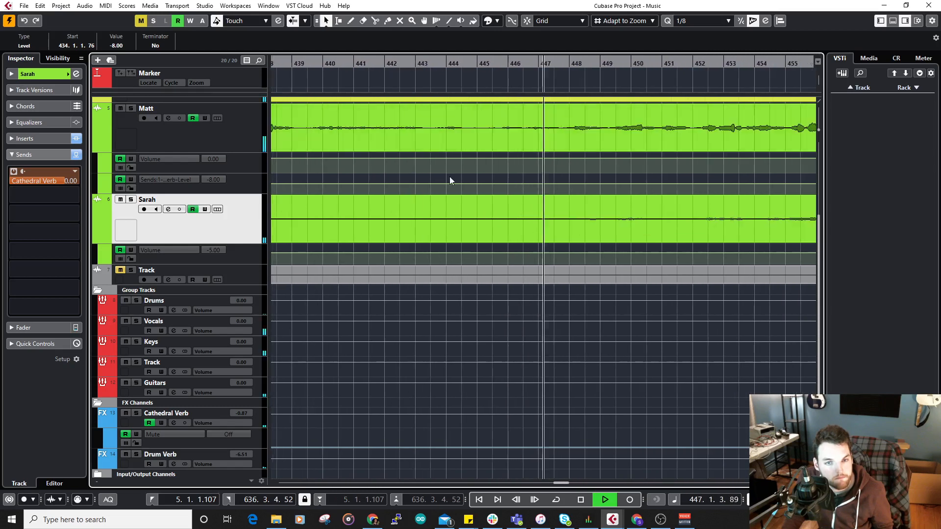
key("space")
left_click(542, 184)
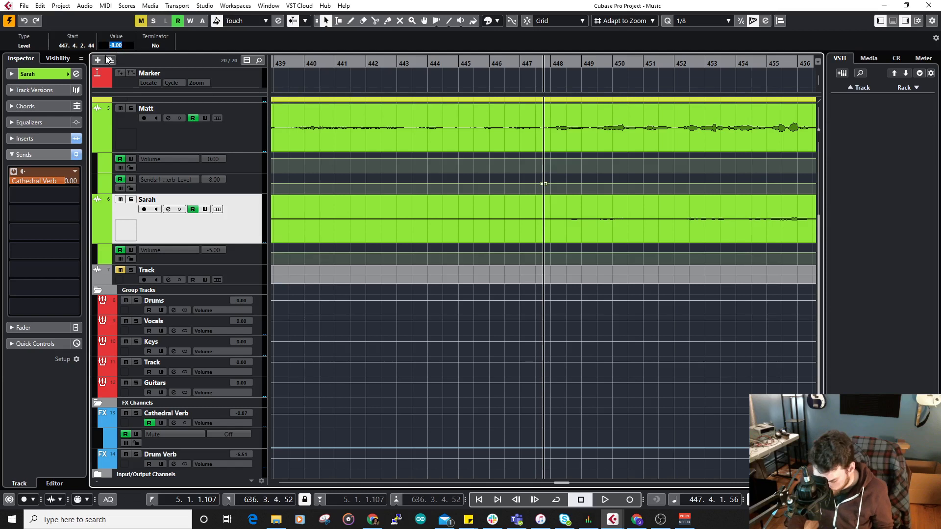
key("space")
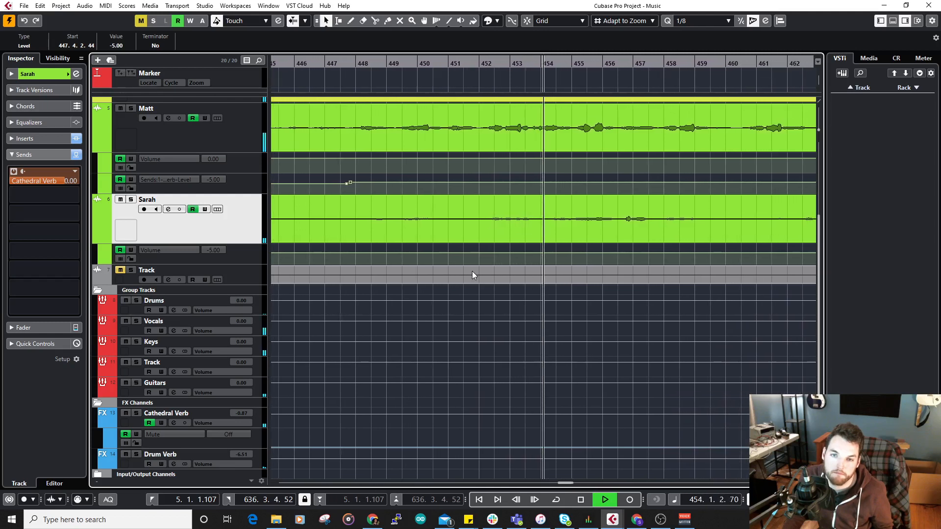
scroll(472, 272, "up", 3)
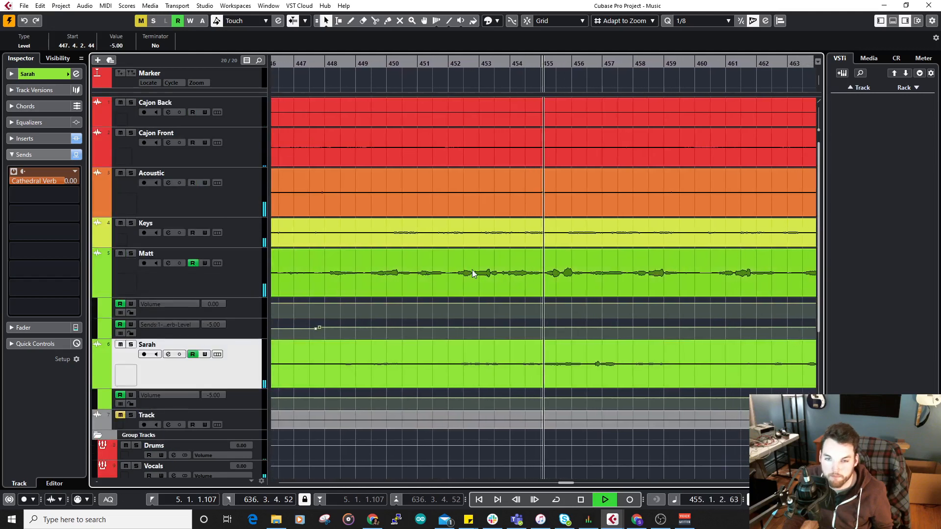
key("space")
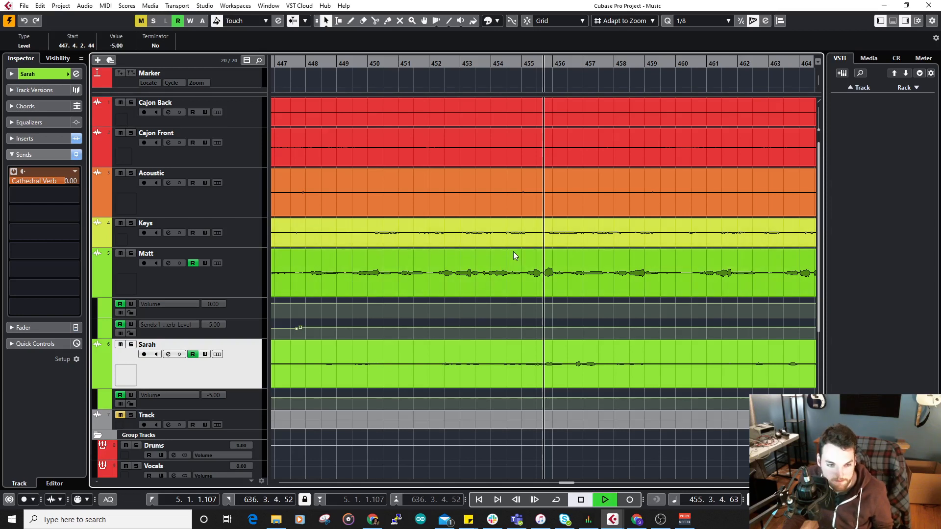
key("space")
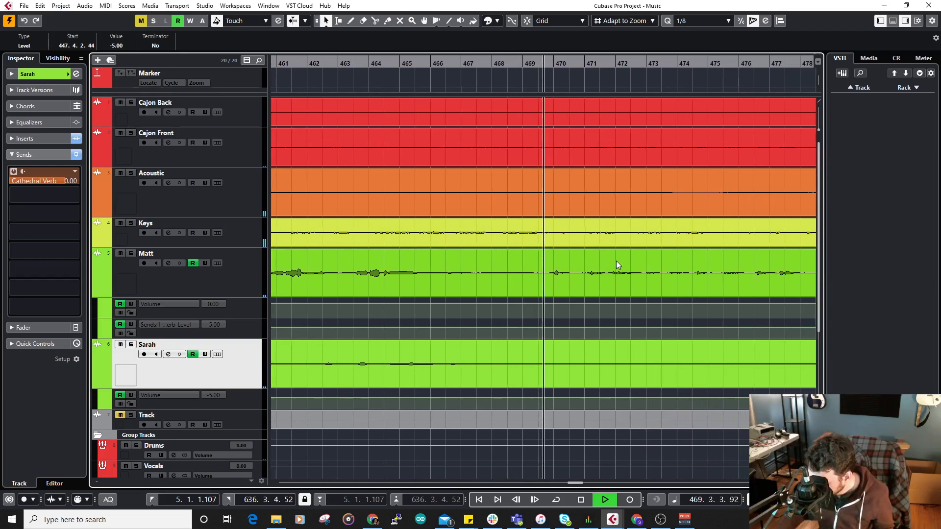
Step: Return to about bar 469 and set the reverb send level of vocal track 5 to -8 from that point
key("space")
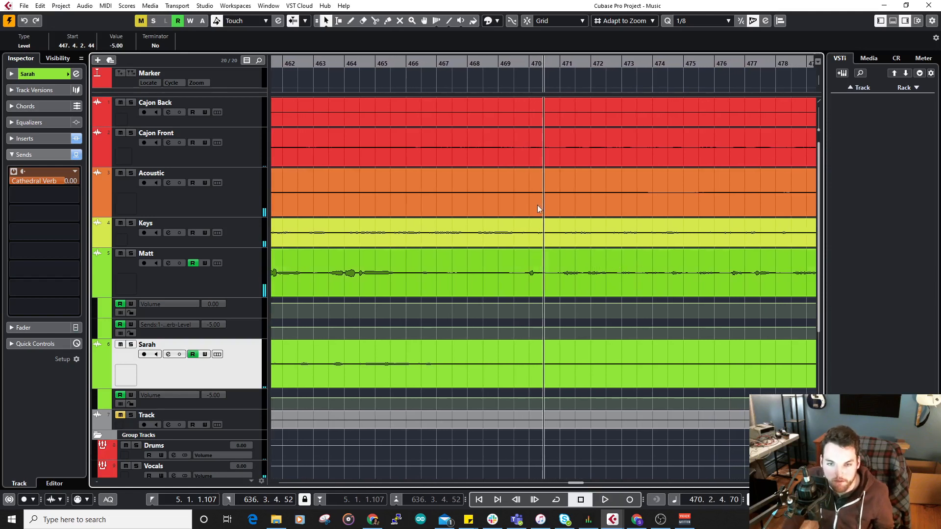
left_click_drag(519, 67, 552, 300)
scroll(530, 301, "down", 5)
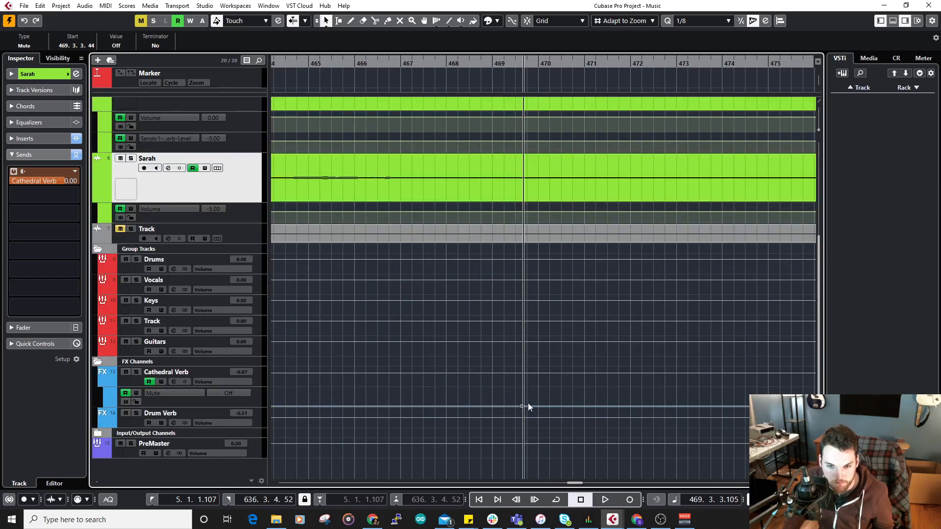
scroll(564, 317, "up", 5)
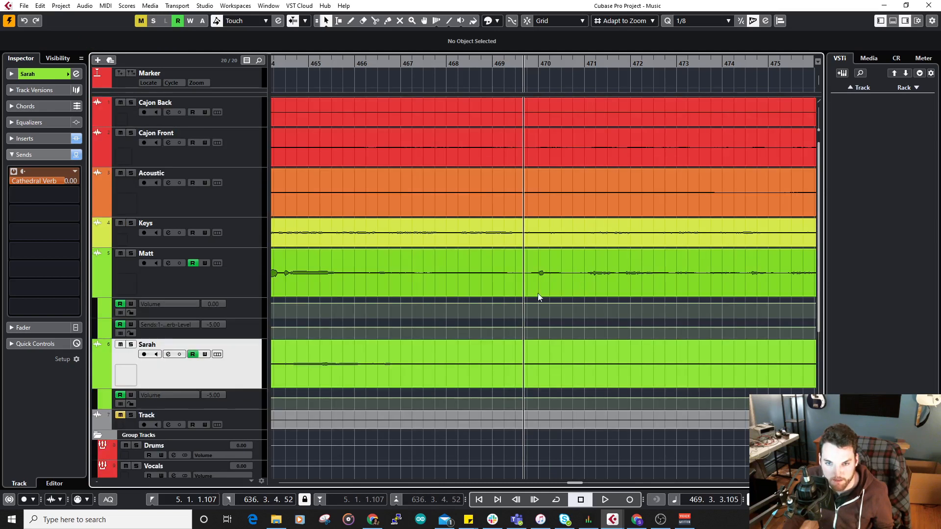
left_click(521, 328)
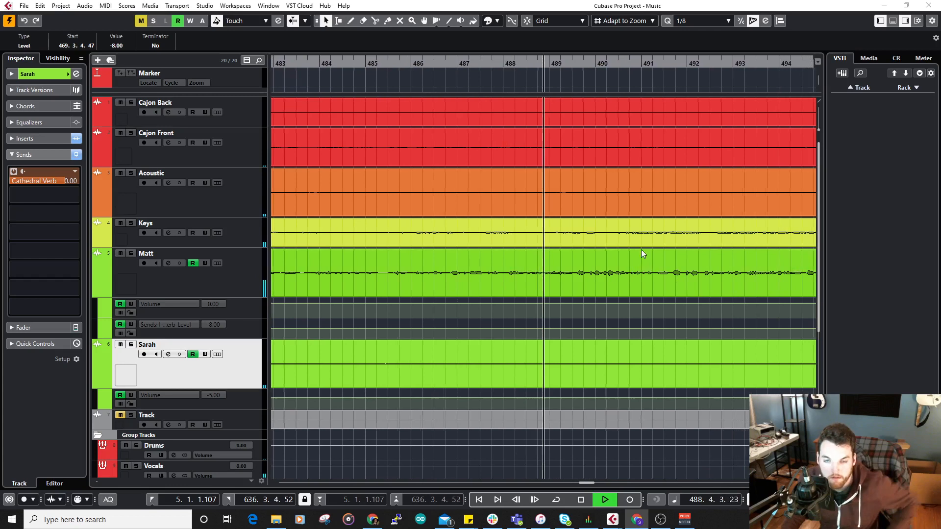
Step: Listen through the quiet section from about bar 488 to bar 512 and look over the remaining timeline
scroll(659, 238, "down", 4)
scroll(661, 237, "up", 4)
scroll(630, 252, "down", 4)
scroll(692, 266, "up", 4)
left_click(625, 5)
scroll(677, 181, "down", 5)
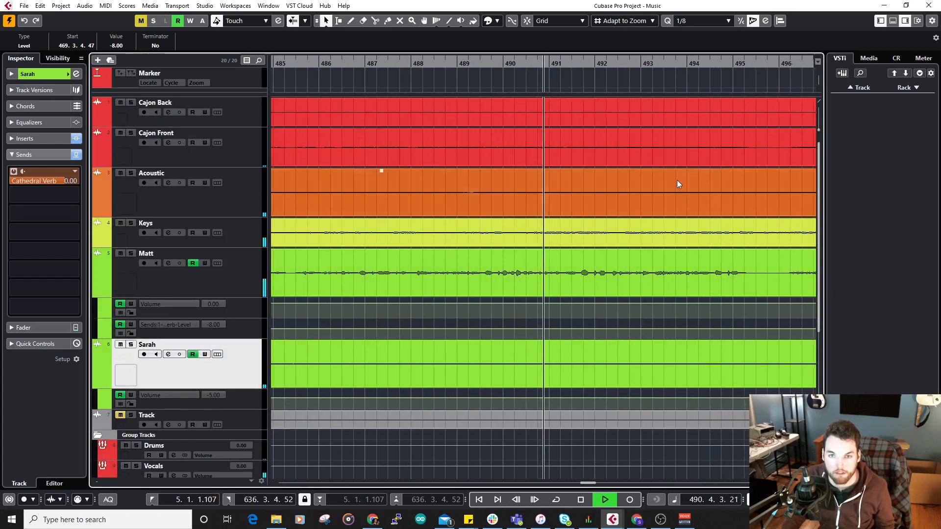
scroll(677, 189, "down", 3)
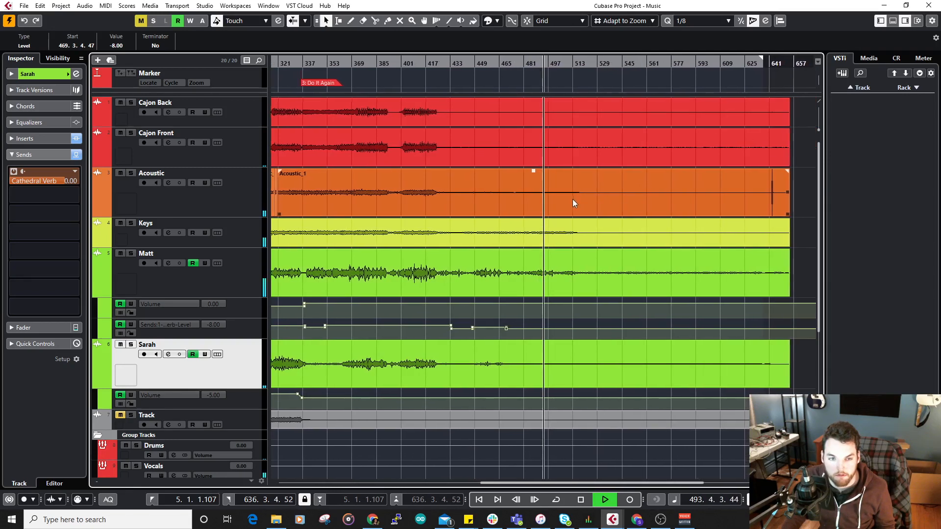
scroll(558, 226, "up", 3)
scroll(551, 249, "up", 5)
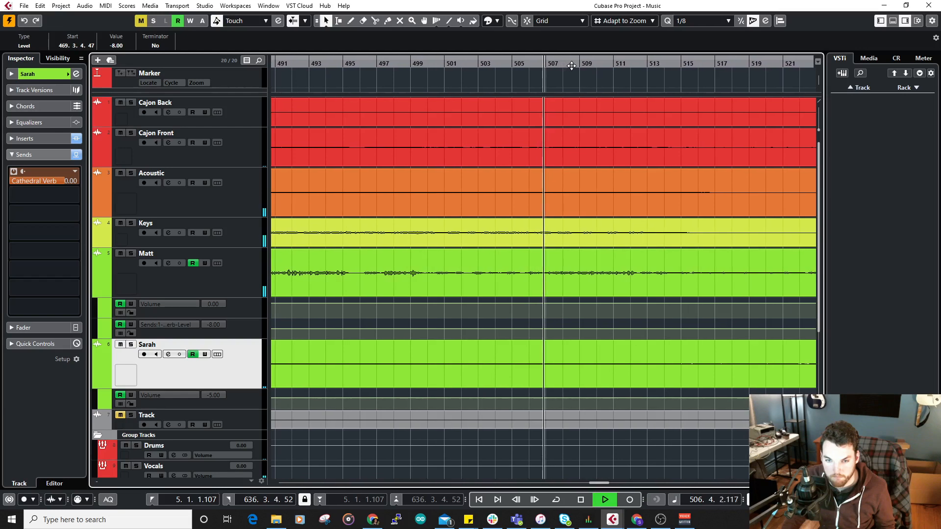
scroll(544, 290, "up", 3)
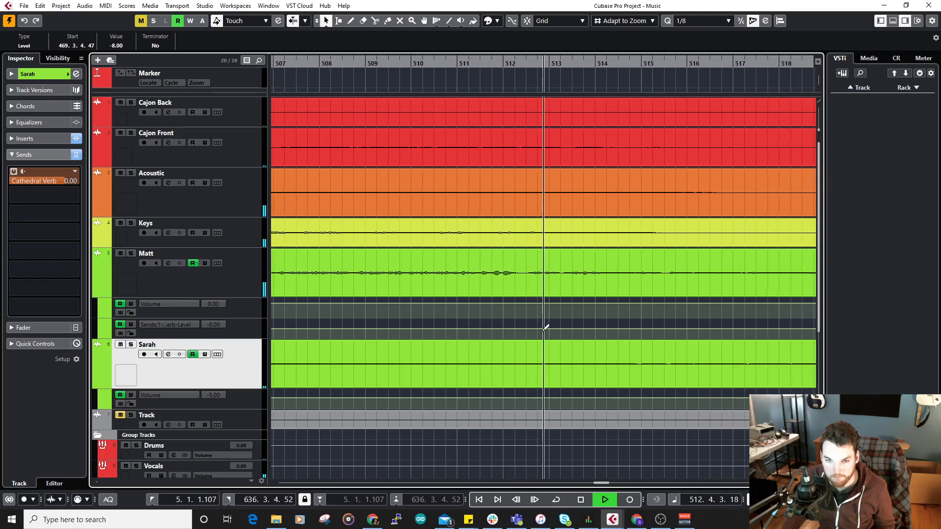
Step: Add an Off point to the Cathedral Verb mute automation at about bar 513 and resume playback
key("space")
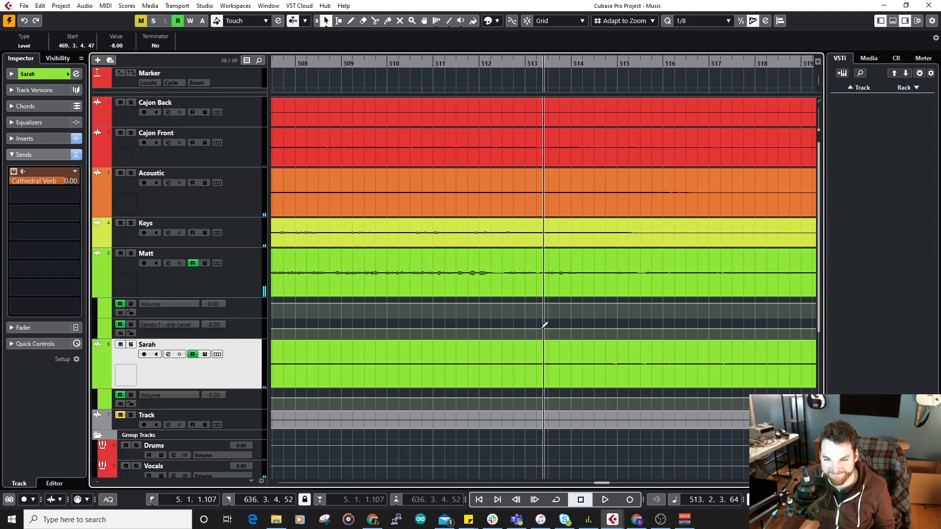
scroll(544, 328, "down", 4)
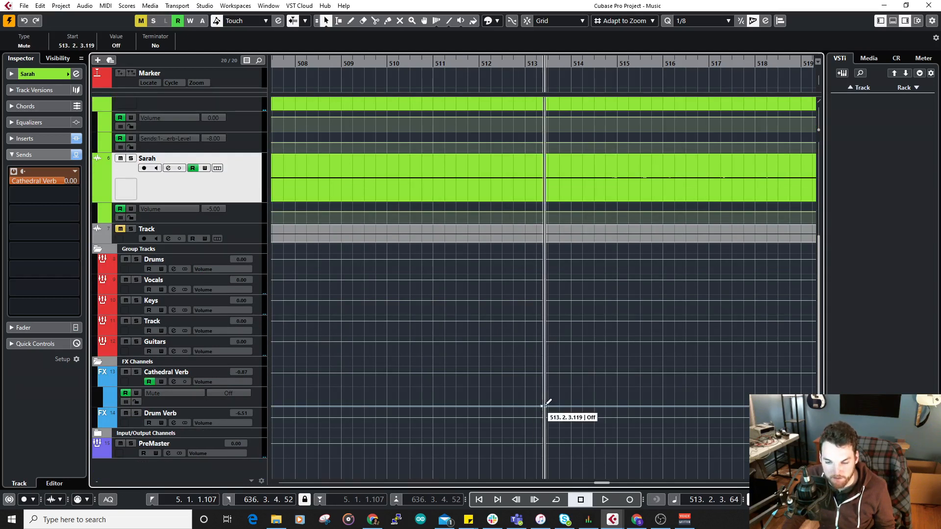
key("space")
scroll(603, 269, "up", 4)
scroll(524, 245, "down", 5)
scroll(524, 241, "down", 4)
Step: Find the end of the song around bar 513 and split the audio event of vocal track 5 at 513.2
left_click(615, 277)
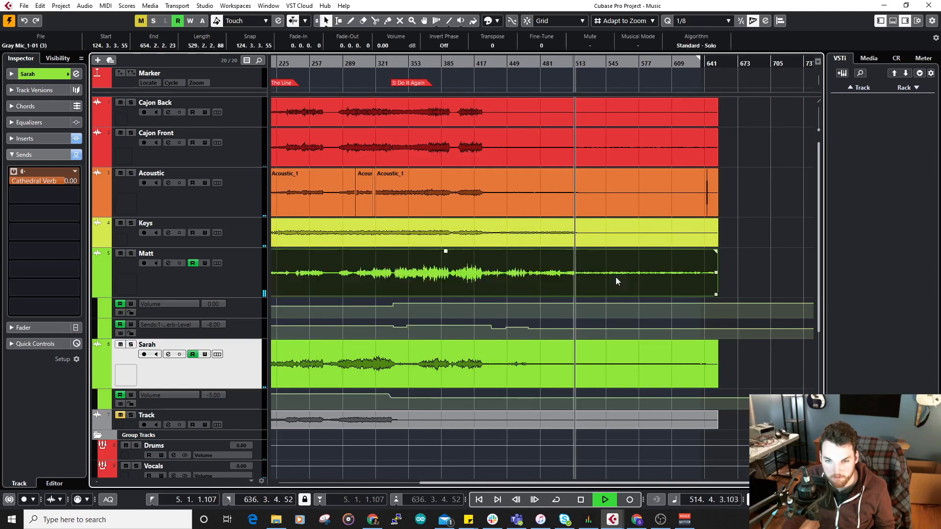
scroll(569, 269, "up", 5)
left_click(519, 76)
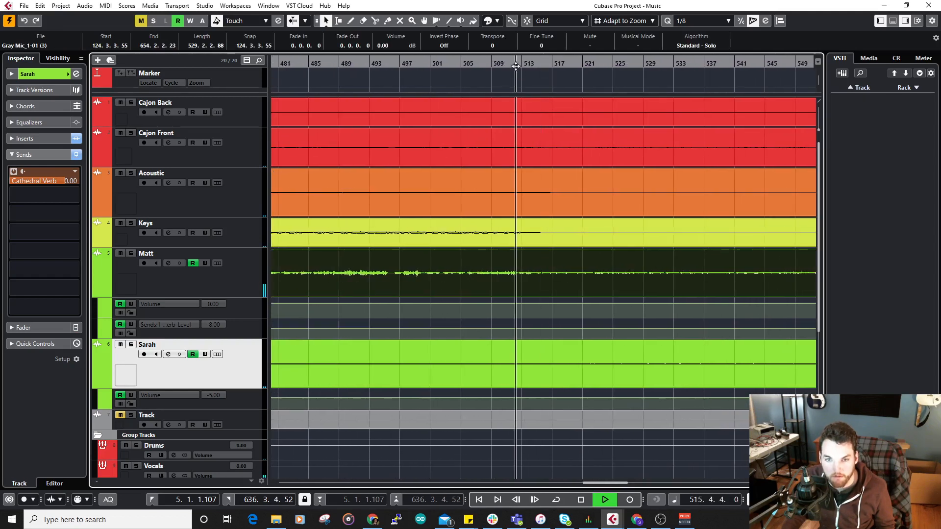
scroll(538, 264, "up", 2)
right_click(549, 255)
left_click(607, 261)
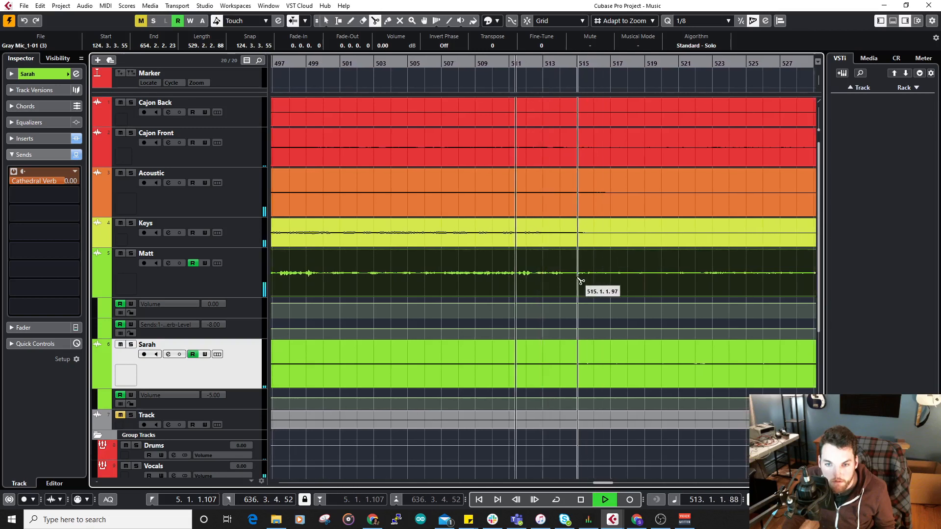
key("space")
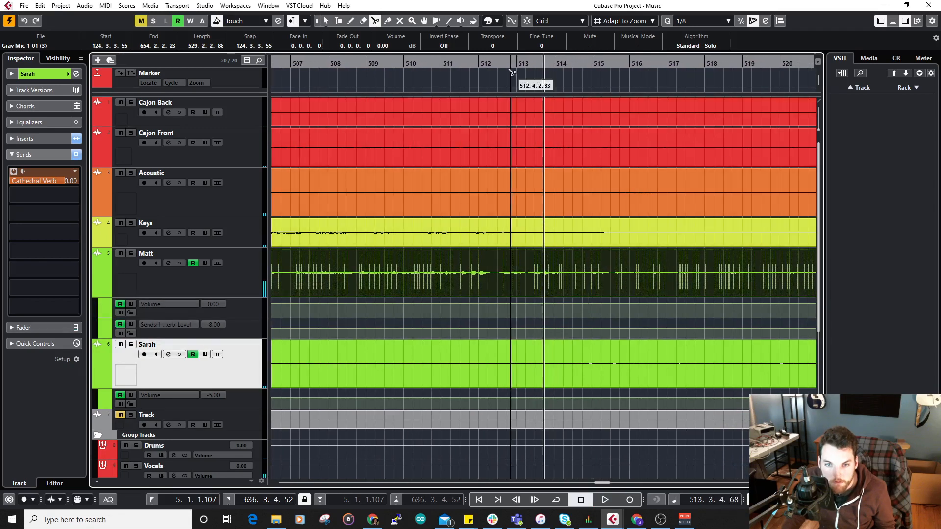
key("space")
scroll(547, 274, "up", 2)
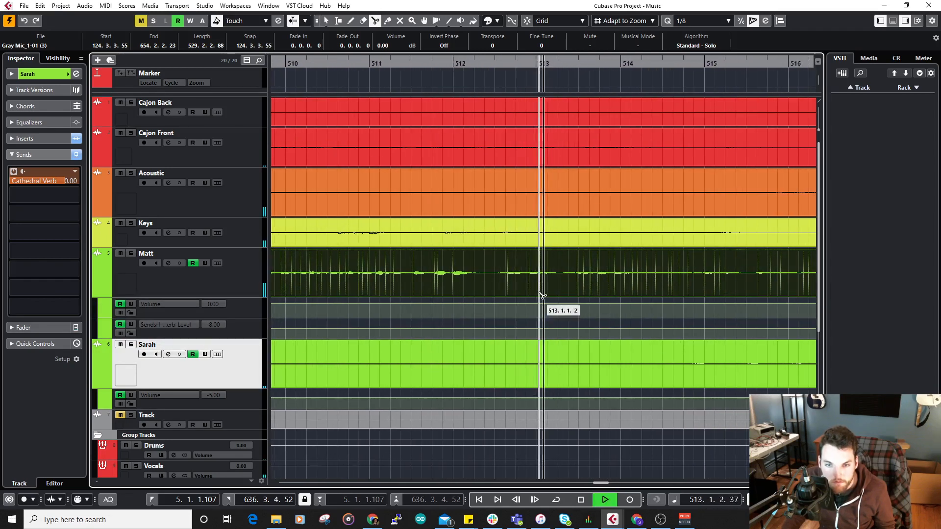
left_click(541, 283)
key("1")
scroll(490, 265, "down", 6)
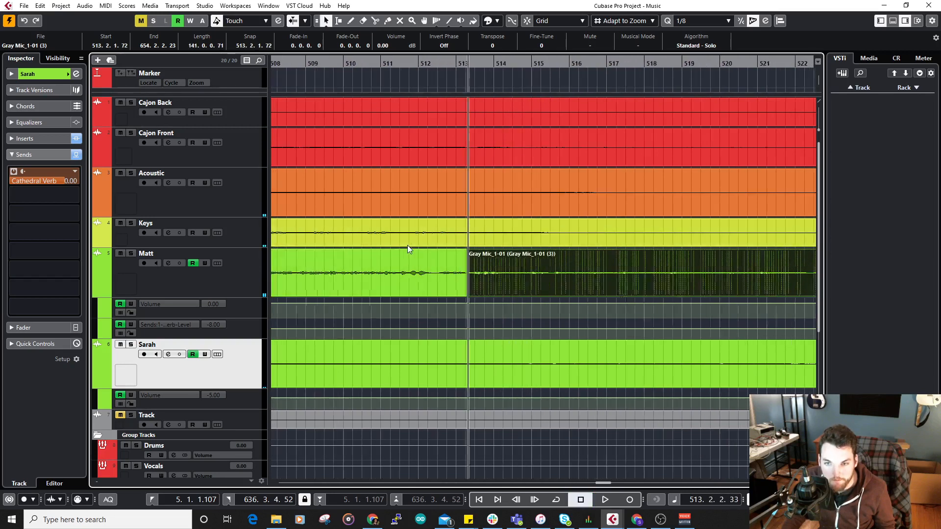
Step: Raise the volume of the vocal track 5 event after bar 513 to 8.43 dB and listen to it
scroll(449, 247, "down", 3)
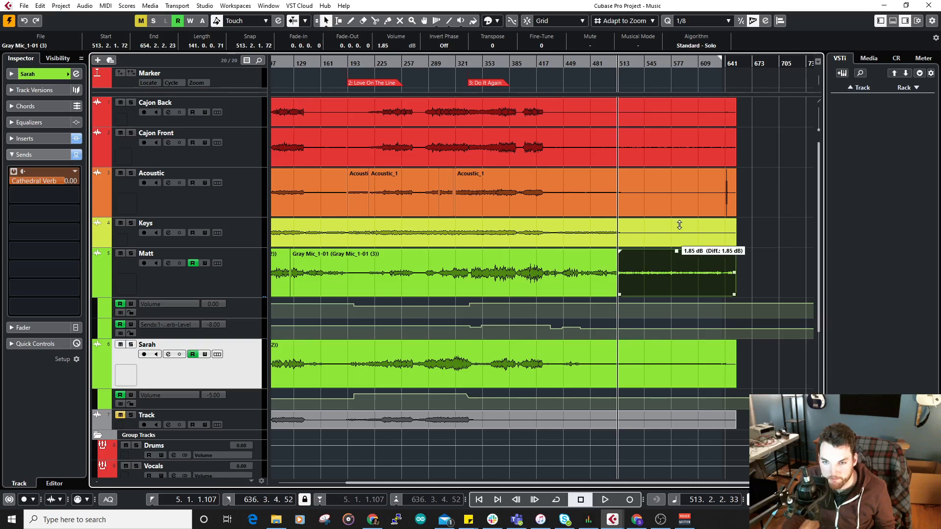
left_click_drag(678, 175, 679, 170)
key("space")
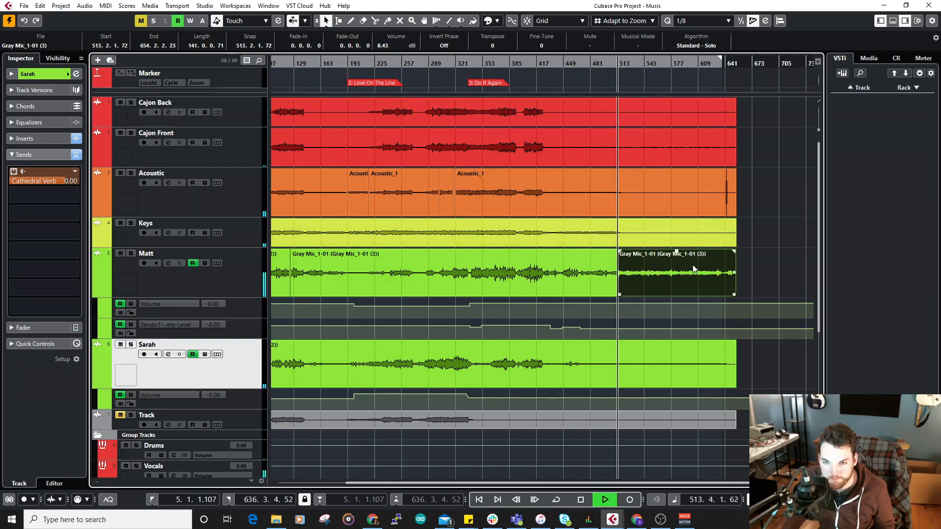
scroll(686, 267, "up", 5)
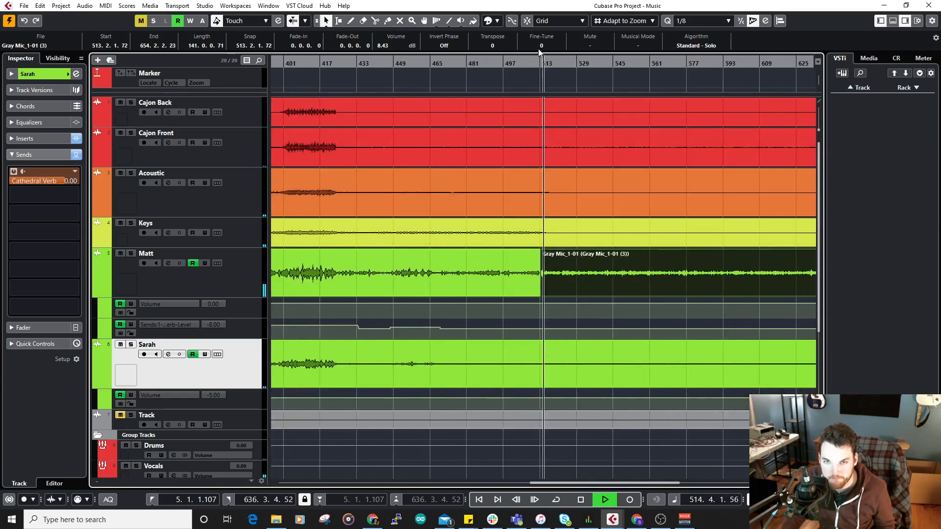
scroll(587, 207, "up", 3)
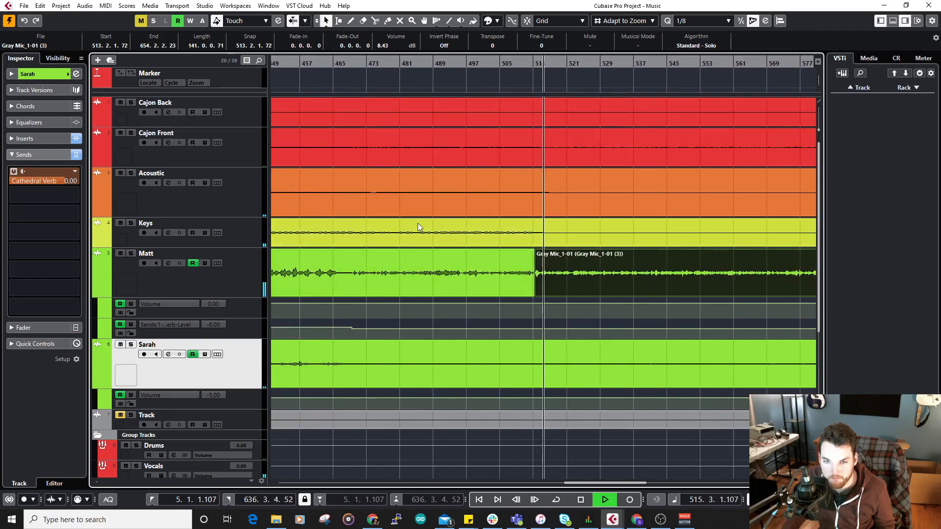
scroll(480, 211, "down", 4)
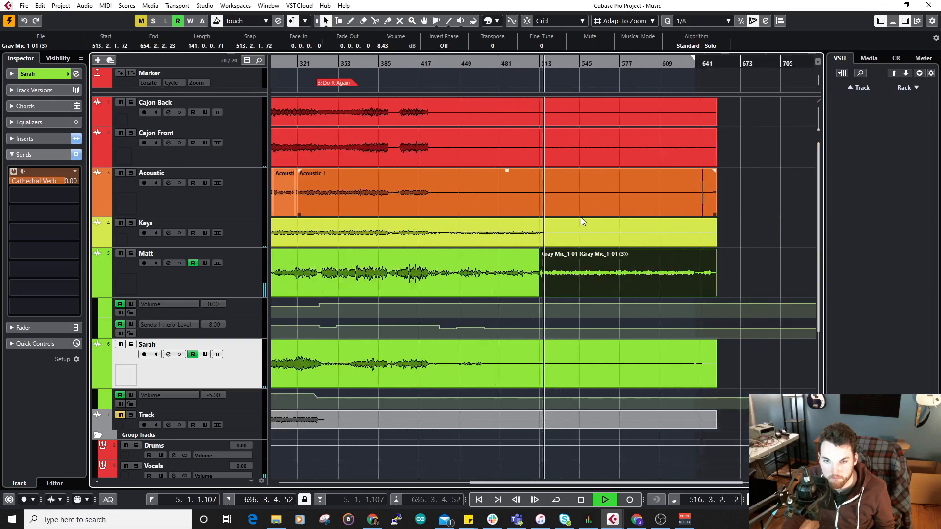
Step: Select the long Cajon Back, Cajon Front, Acoustic, Keys and vocal track 6 events and split them at about bar 513
key("space")
left_click_drag(732, 238, 578, 111)
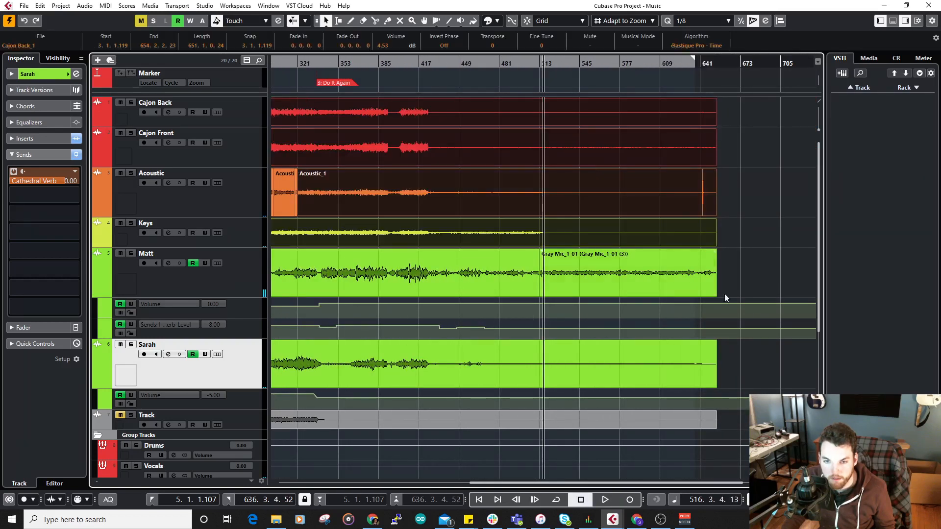
left_click(640, 374, "shift")
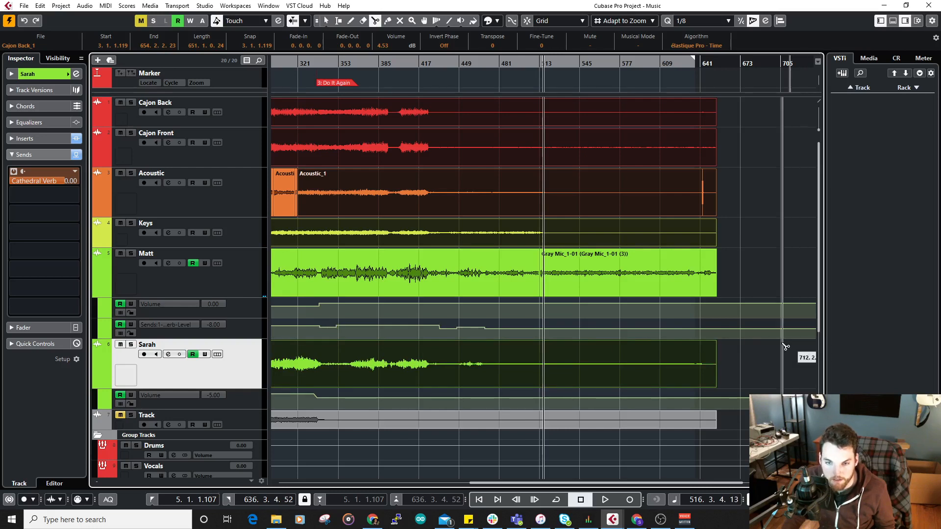
left_click(543, 371)
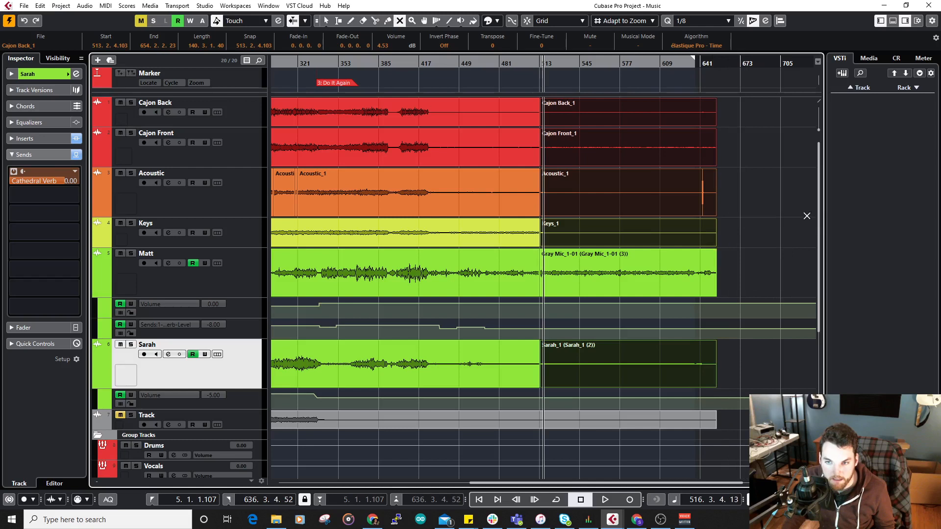
Step: Mute the Cajon Back, Cajon Front, Acoustic, Keys and vocal track 6 events after bar 513 and play the transition
left_click(652, 135)
left_click(638, 181)
left_click(620, 116)
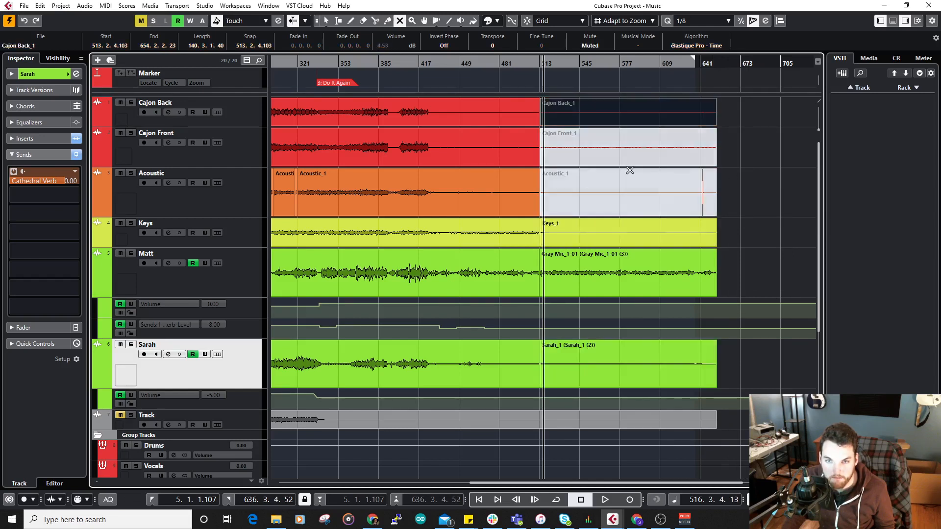
left_click(607, 232)
left_click(609, 361)
key("1")
left_click(627, 263)
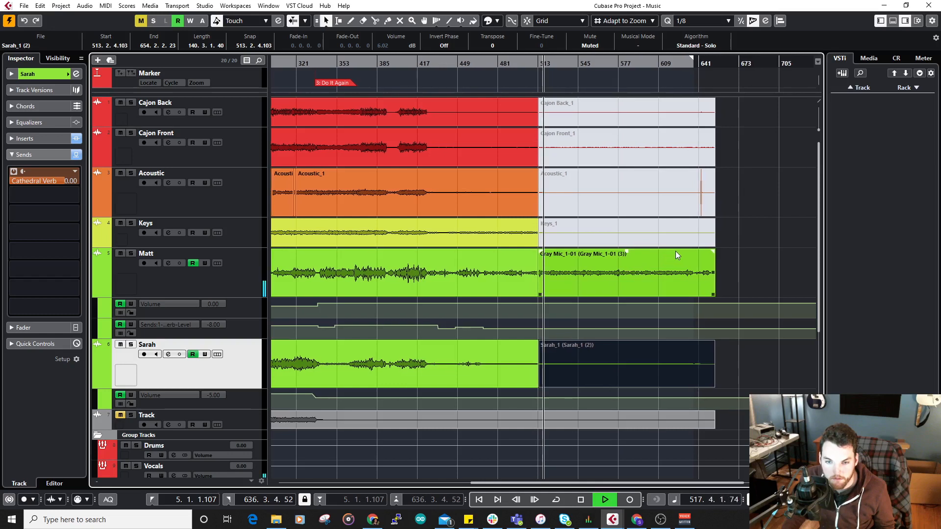
left_click_drag(537, 63, 528, 94)
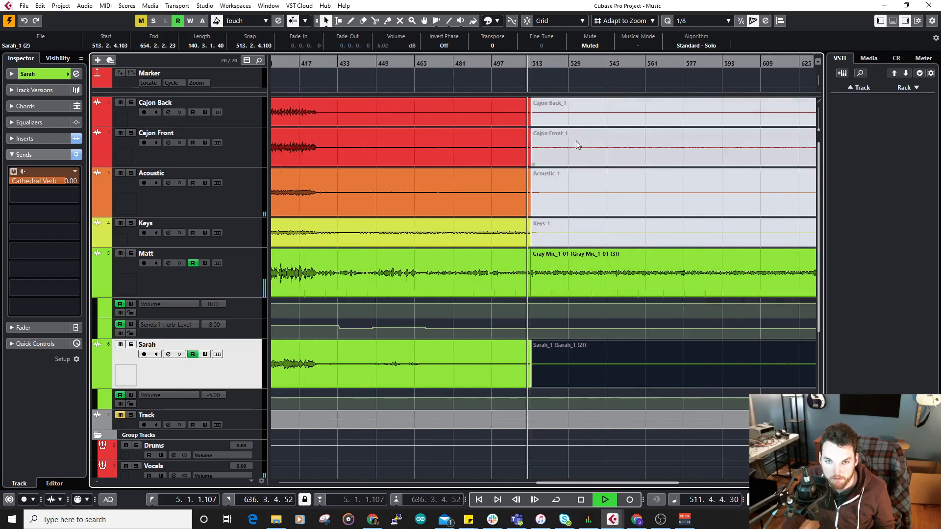
key("h")
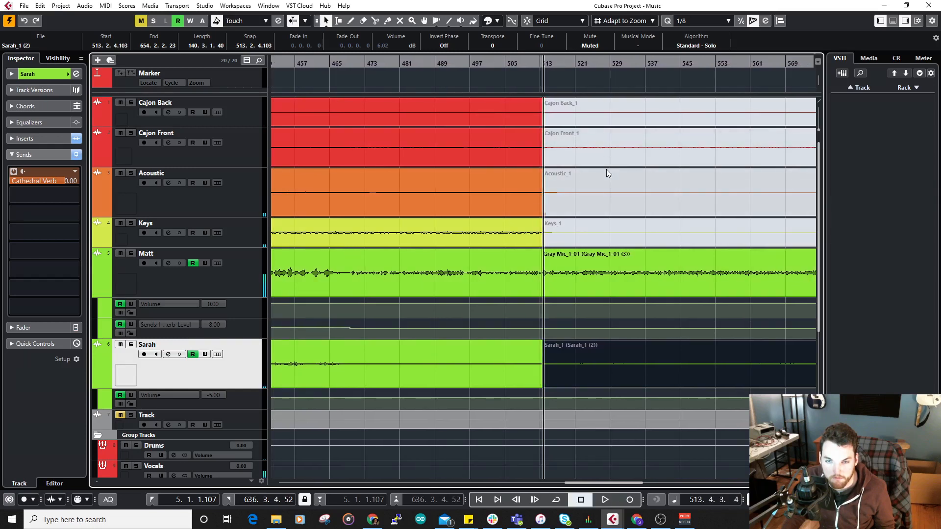
Step: Undo the muting of the cajon, acoustic, keys and vocal track 6 events after bar 513
key("ctrl+z")
key("ctrl+z")
key("ctrl+z")
key("ctrl+z")
key("ctrl+z")
scroll(563, 177, "right", 2)
key("space")
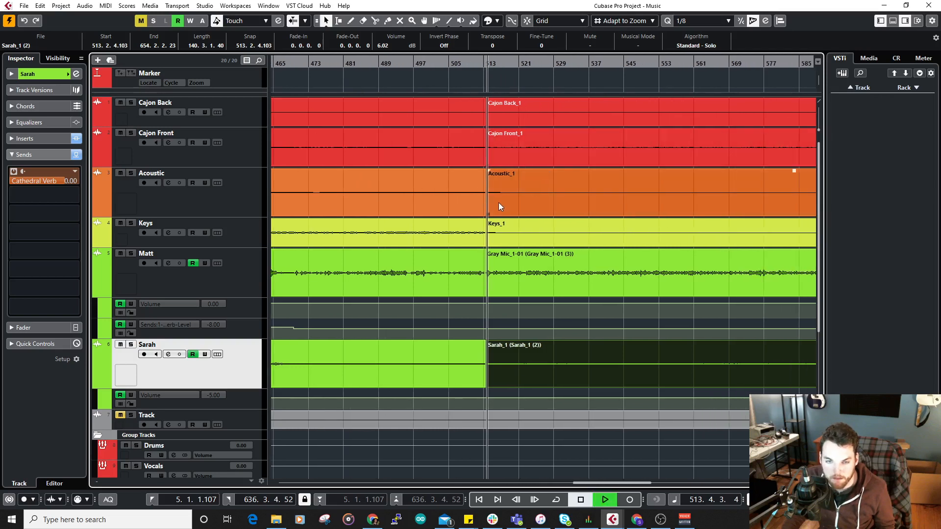
Step: Undo the split at about bar 513 in the Cajon Back, Cajon Front, Acoustic, Keys and vocal track 6 events
scroll(431, 197, "right", 3)
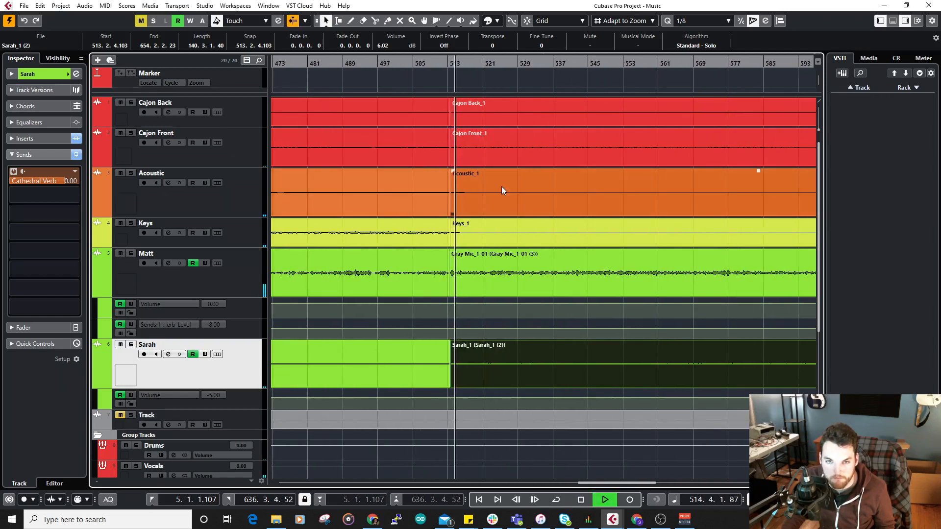
key("ctrl+z")
Step: Try to split the selected cajon, acoustic, keys and vocal track 6 events at about bar 518
scroll(490, 192, "down", 2)
right_click(521, 192)
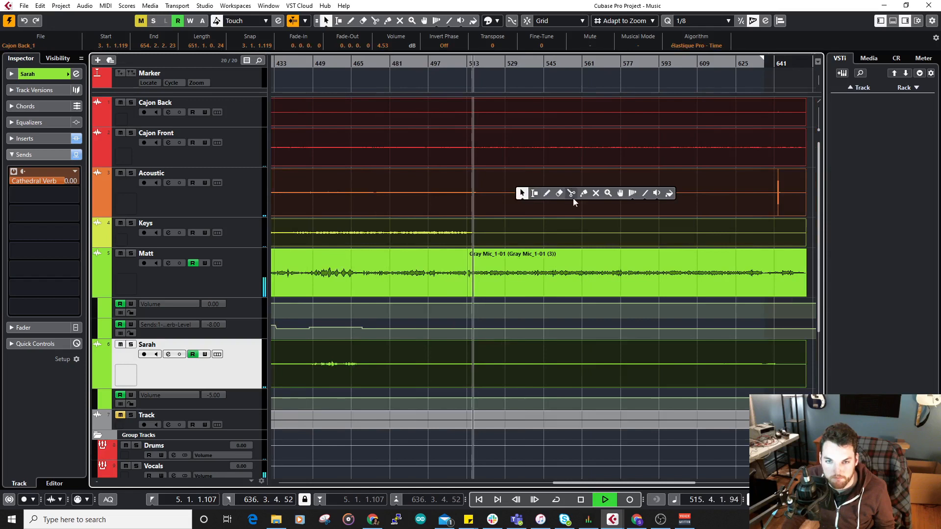
left_click(572, 194)
scroll(495, 201, "up", 2)
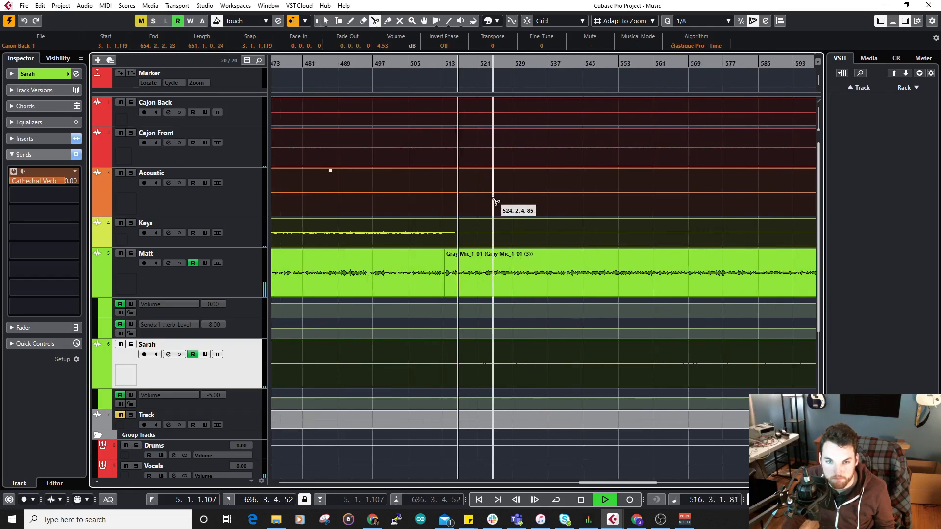
left_click(469, 221)
right_click(528, 195)
left_click(592, 196)
right_click(521, 174)
left_click(521, 174)
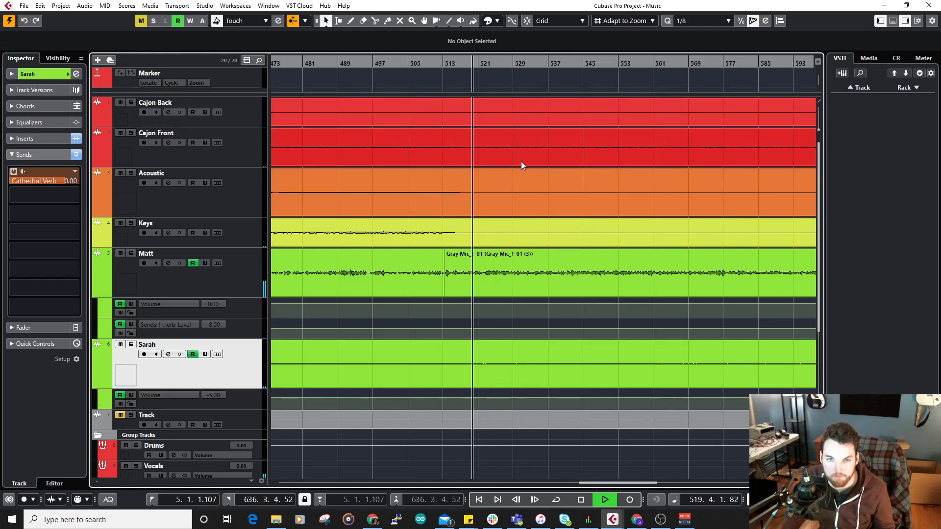
Step: Stop playback, select the long cajon, acoustic, keys and vocal track 6 events, and split them at bar 518
key("space")
scroll(514, 187, "down", 5)
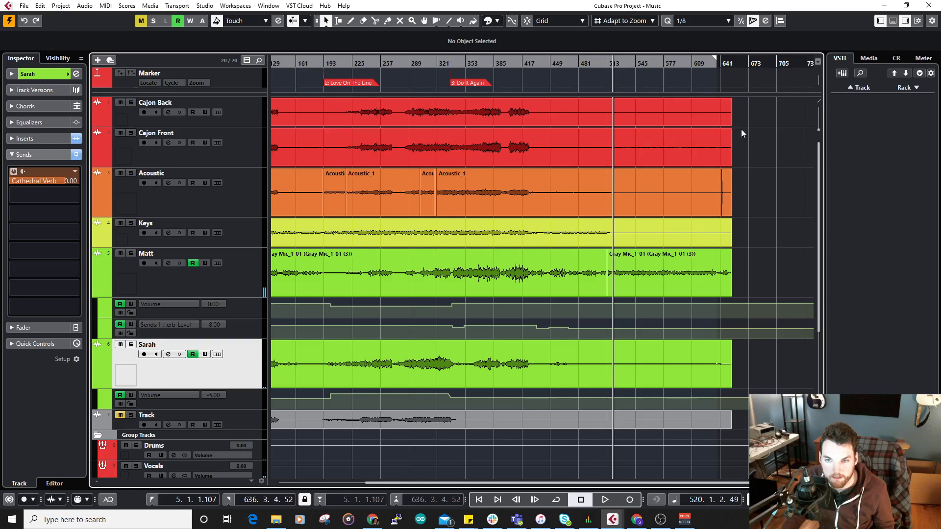
left_click_drag(637, 222, 637, 223)
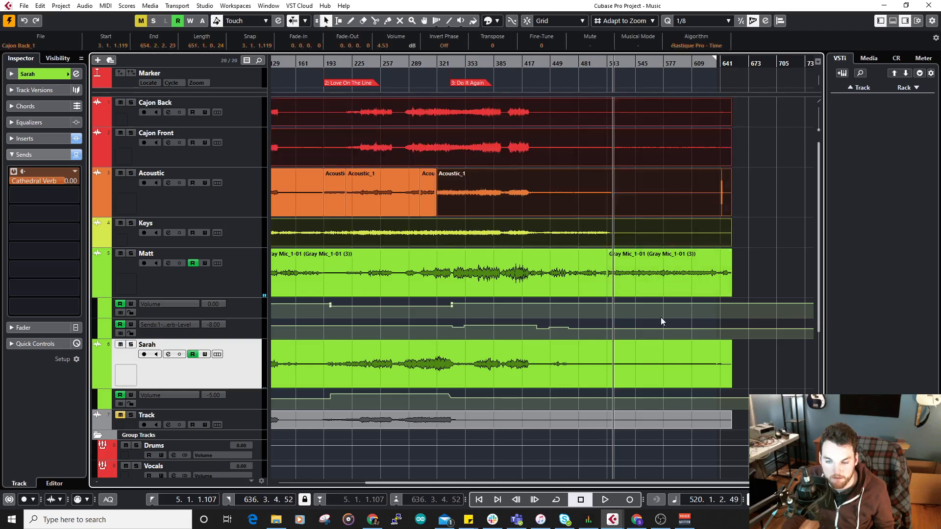
left_click(655, 355, "shift")
left_click(703, 328)
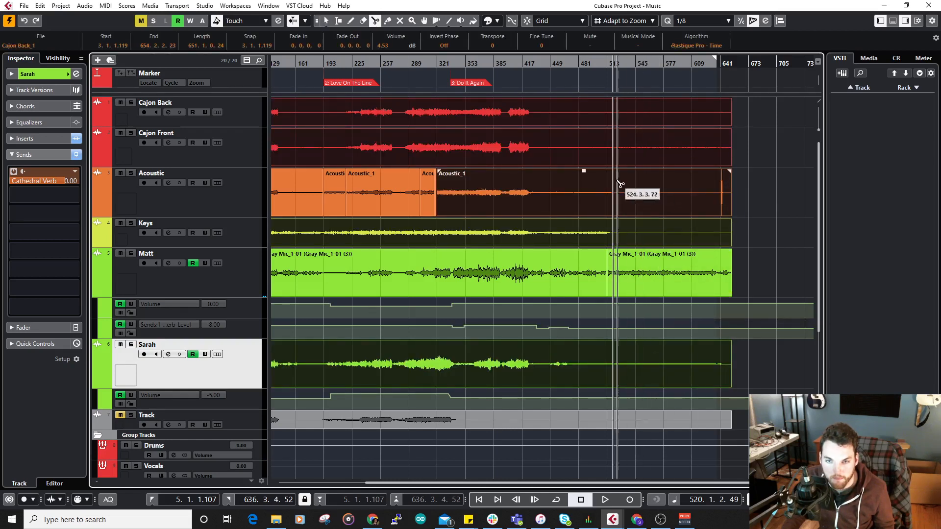
scroll(632, 199, "up", 5)
left_click(668, 197)
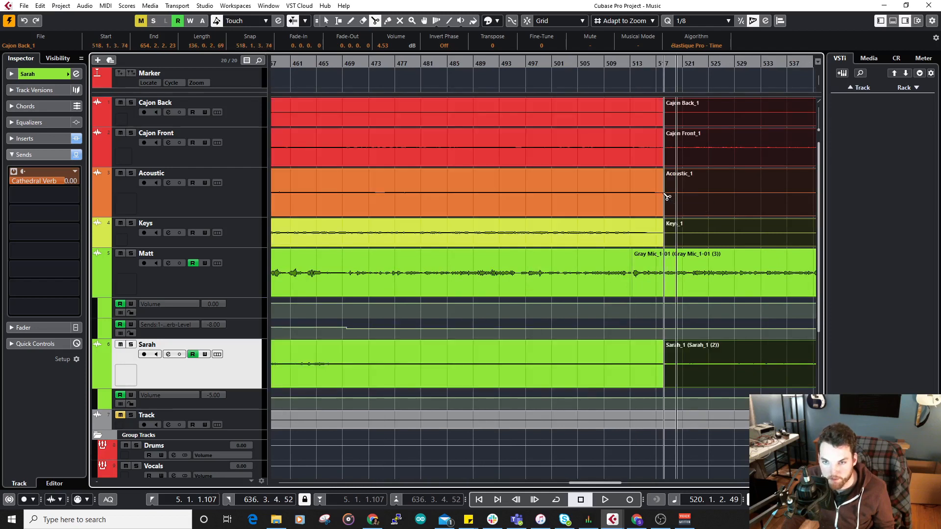
Step: Mute the Cajon Back, Cajon Front, Acoustic, Keys and vocal track 6 events after bar 518
key("1")
scroll(532, 206, "down", 4)
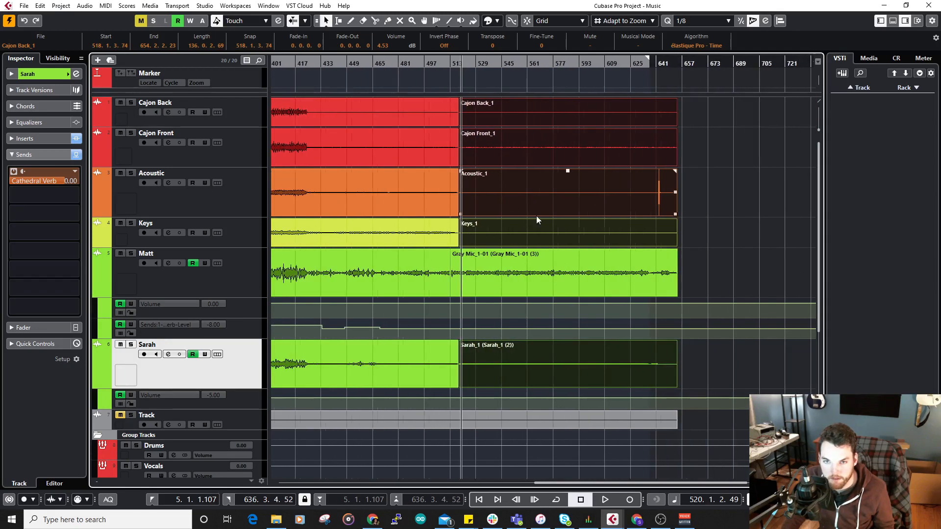
right_click(625, 189)
left_click(603, 116)
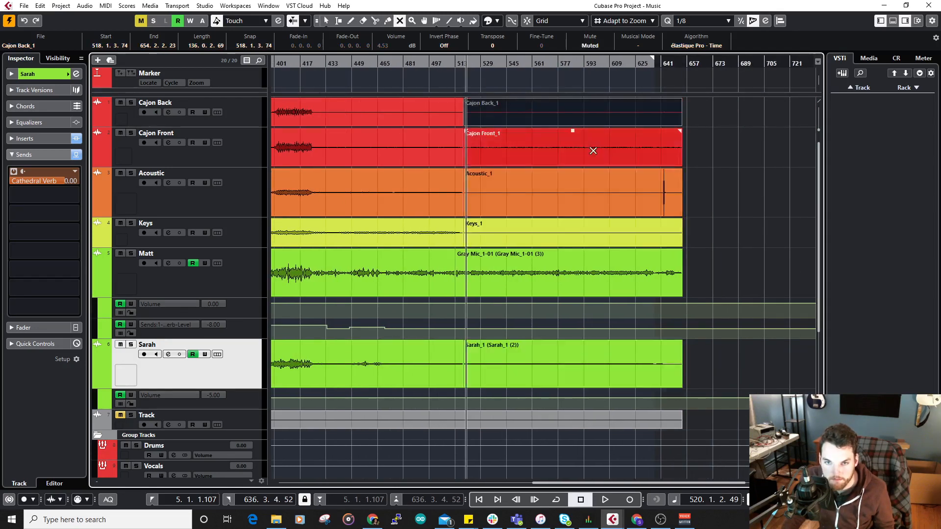
left_click(592, 147)
left_click(561, 192)
left_click(543, 236)
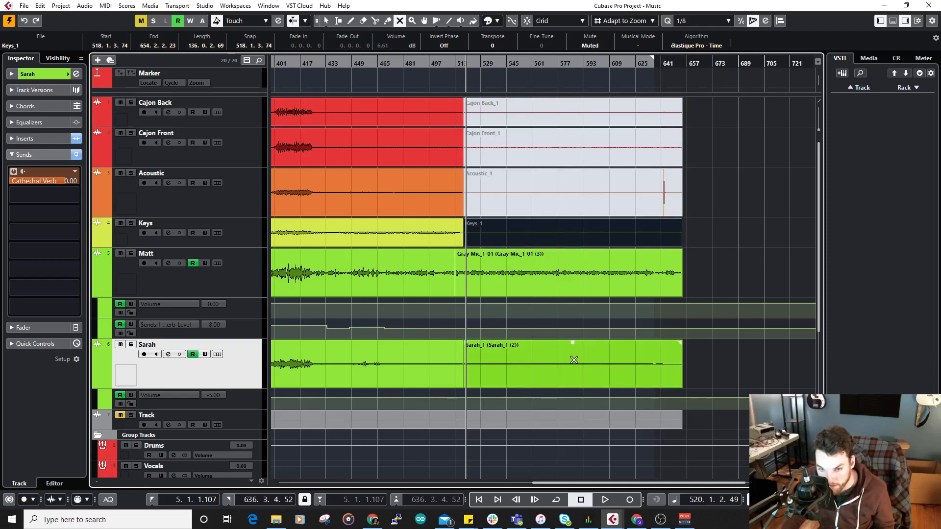
left_click(574, 360)
right_click(573, 361)
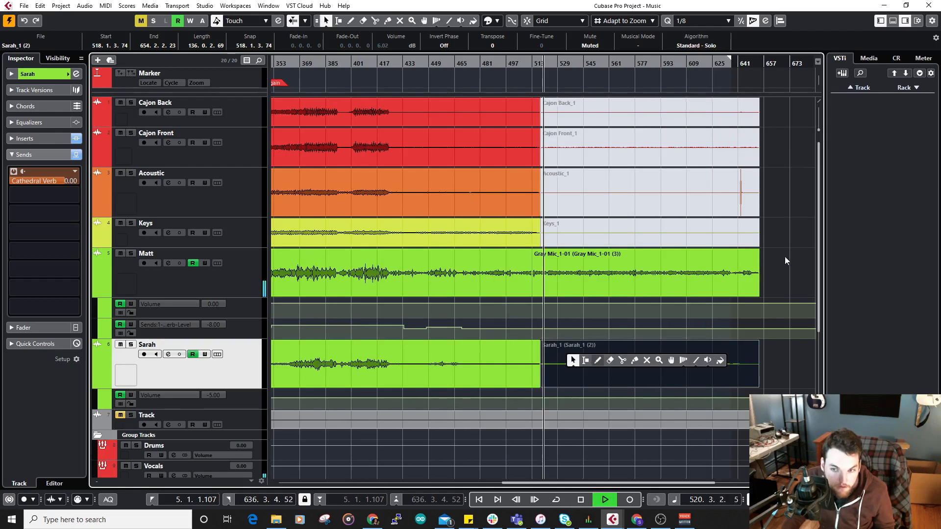
left_click(771, 264)
Step: Play the end of the spoken section, split the vocal track 5 event at about bar 637 and mute the part after it
key("h")
key("h")
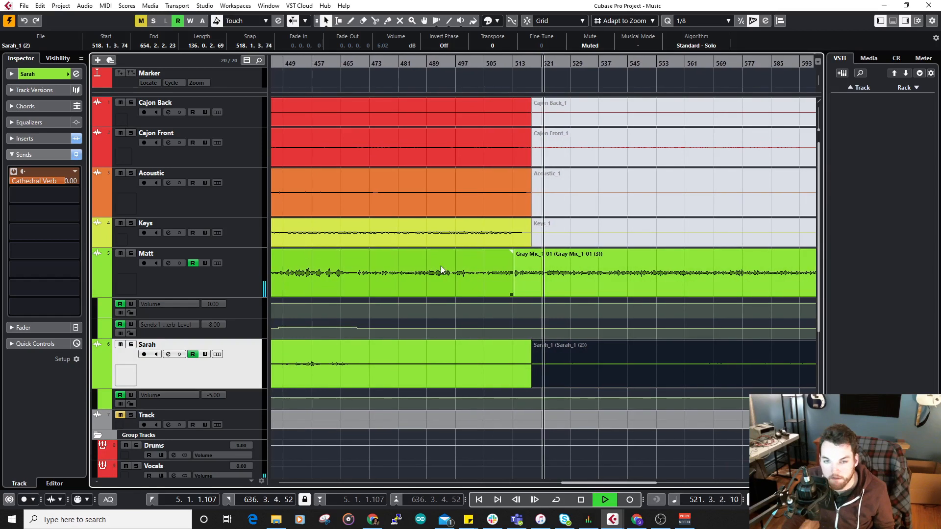
left_click_drag(766, 251, 698, 249)
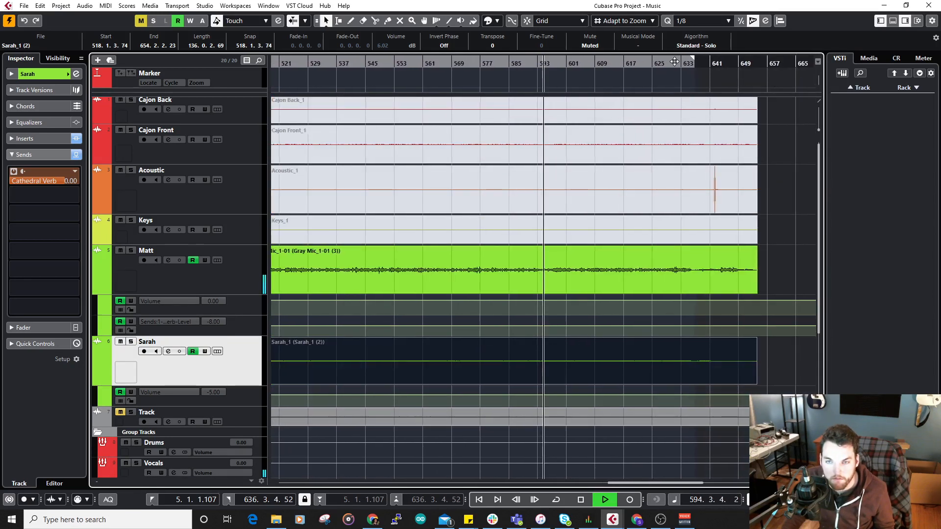
left_click(676, 63)
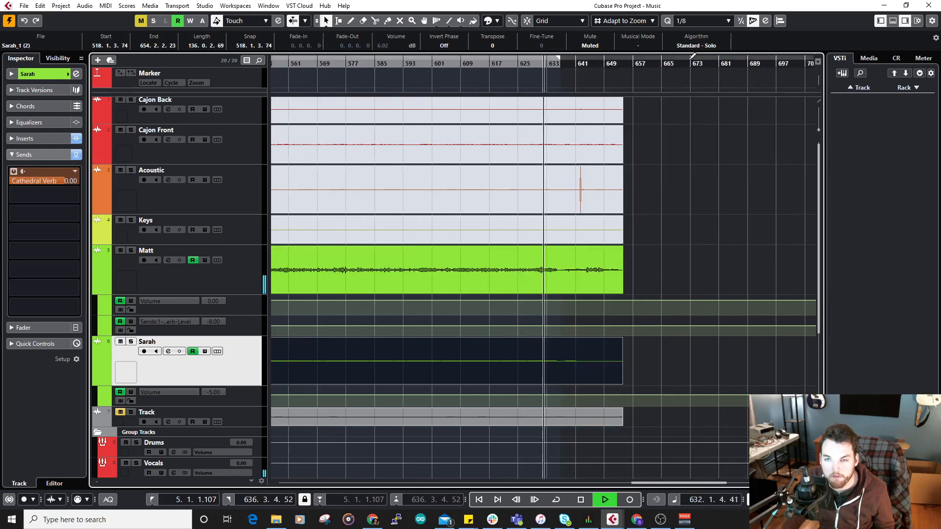
scroll(556, 121, "up", 4)
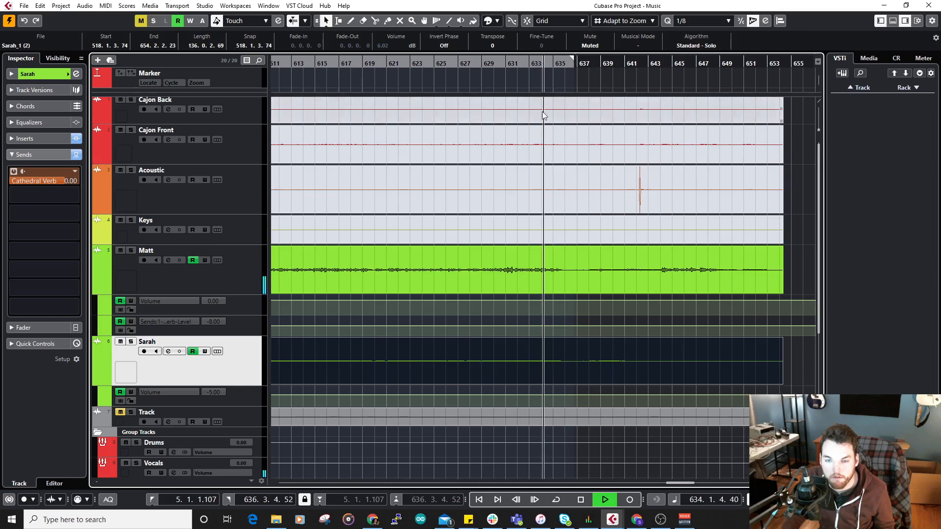
scroll(529, 145, "up", 2)
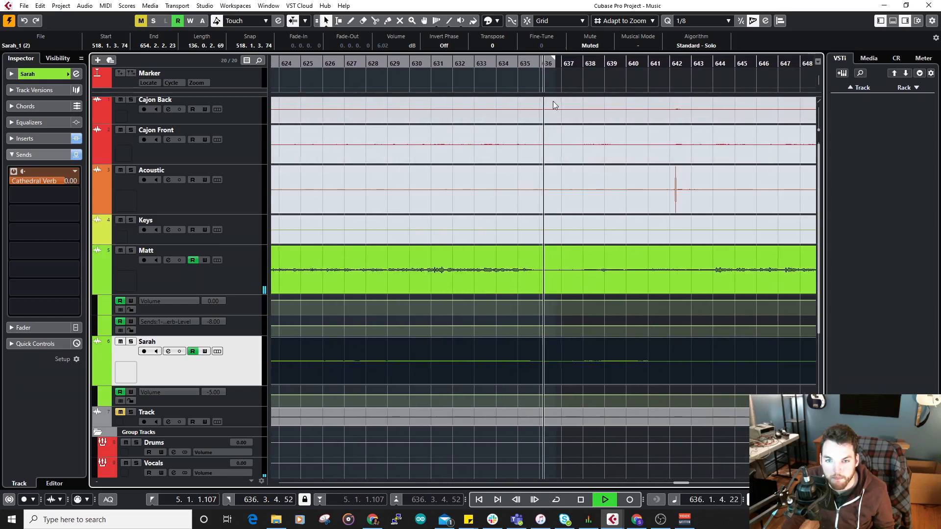
right_click(556, 229)
left_click(605, 229)
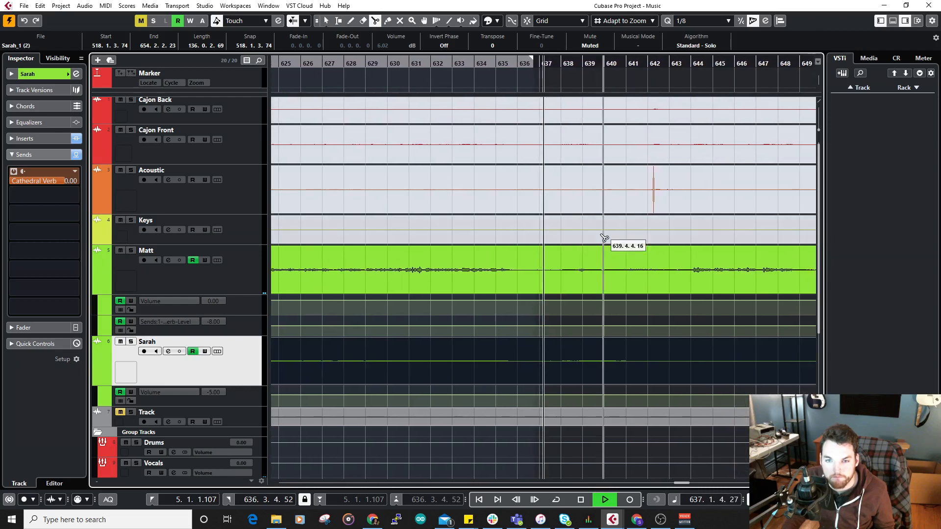
left_click(547, 279)
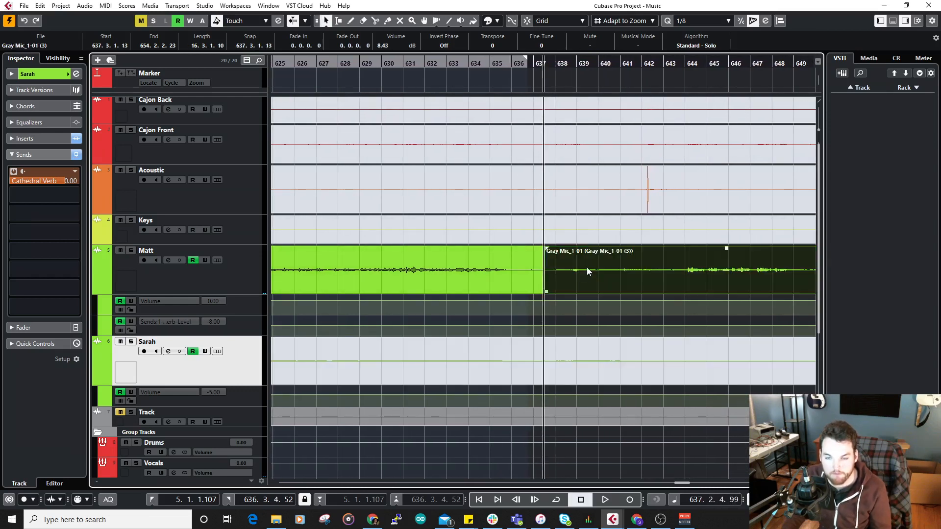
right_click(590, 268)
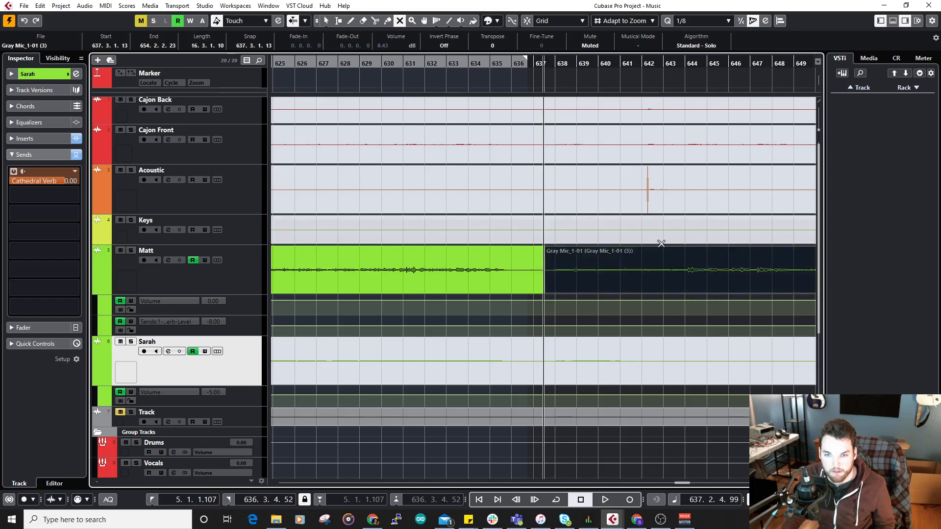
Step: Show the whole project and collapse the automation lanes of vocal tracks 5 and 6 and the Sends section
key("shift+f")
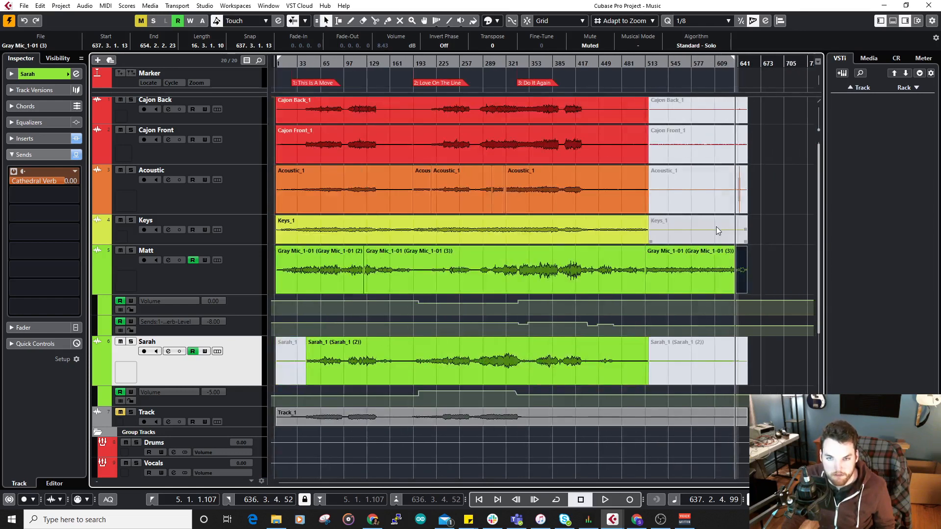
left_click(406, 62)
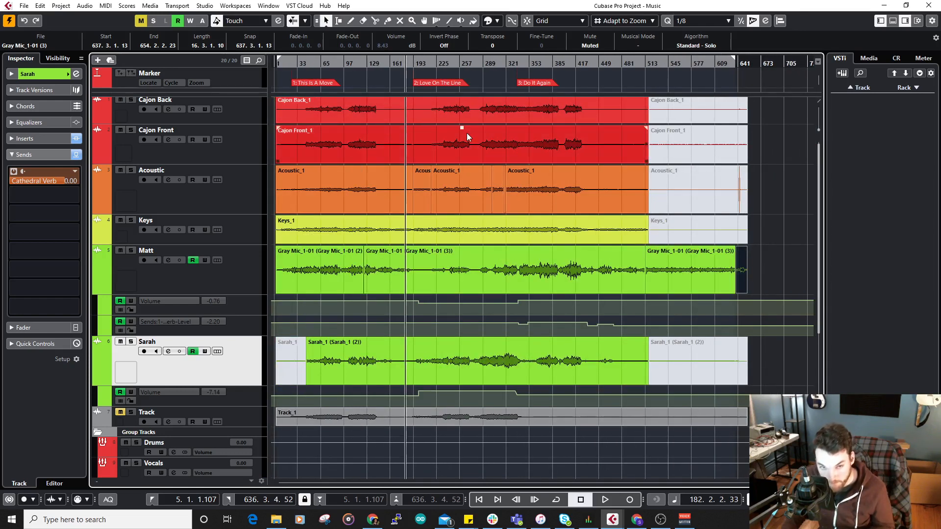
left_click(100, 287)
left_click(99, 336)
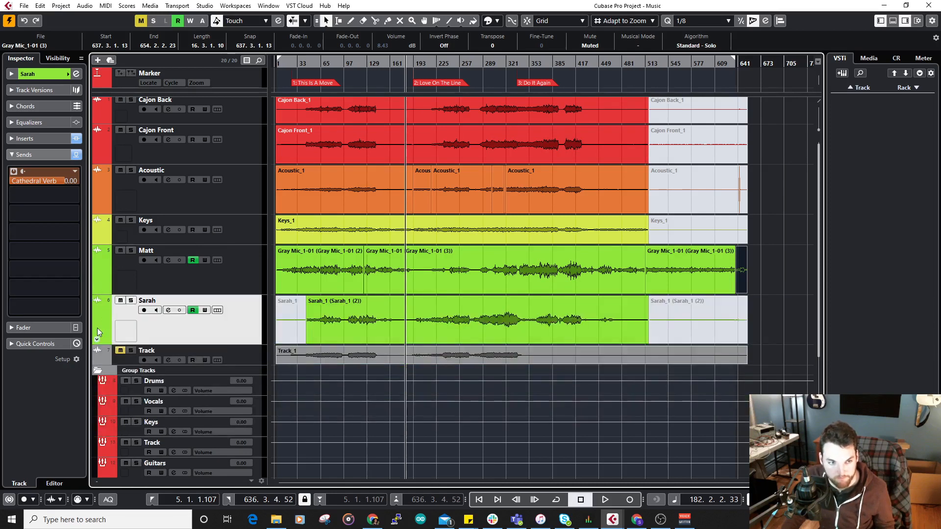
left_click(35, 155)
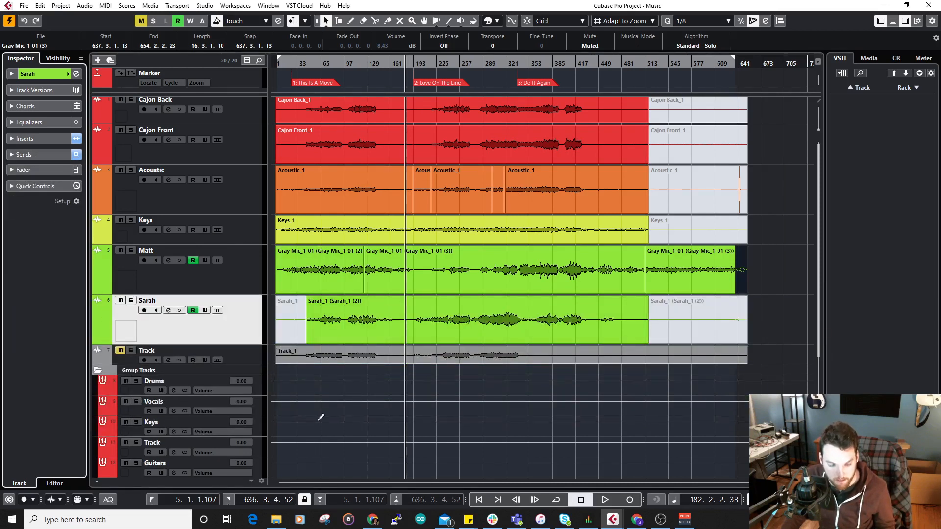
Step: Show the mixer with its channel inserts and open the channel settings of the PreMaster channel
key("alt+F3")
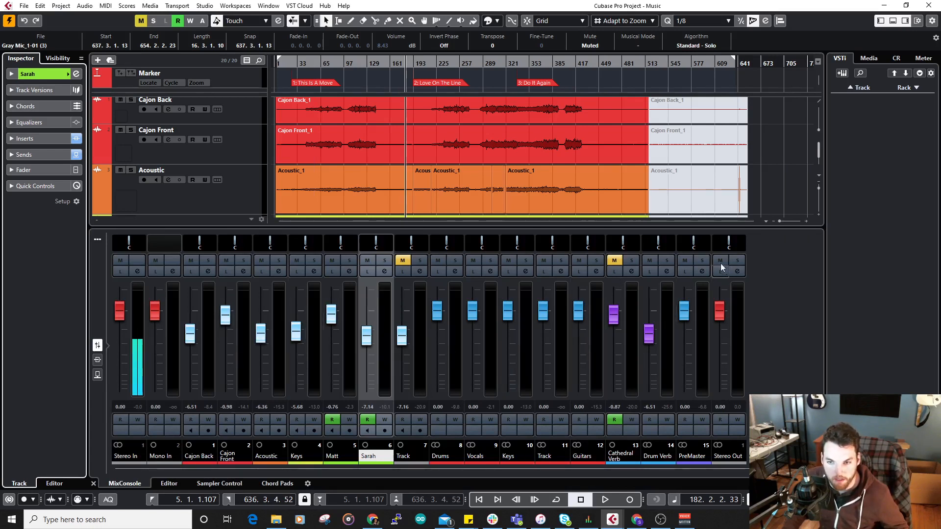
left_click(97, 359)
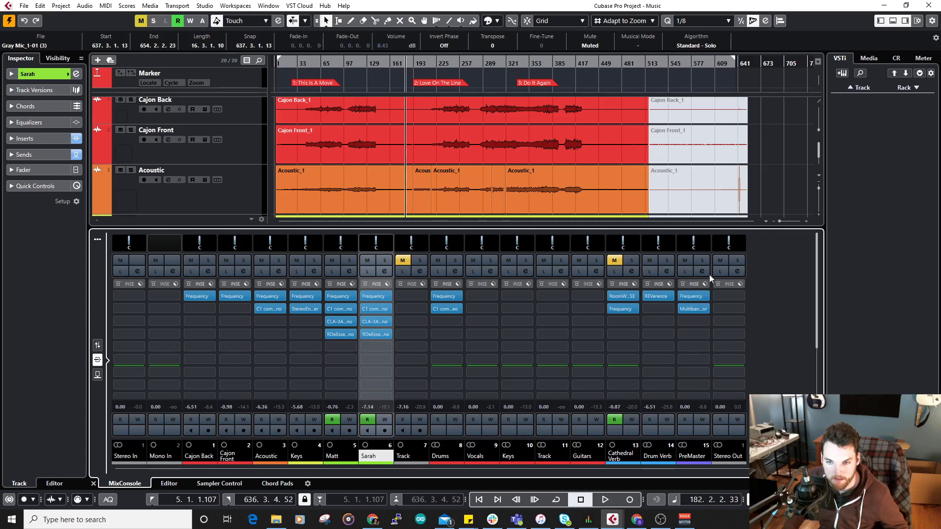
left_click(696, 278)
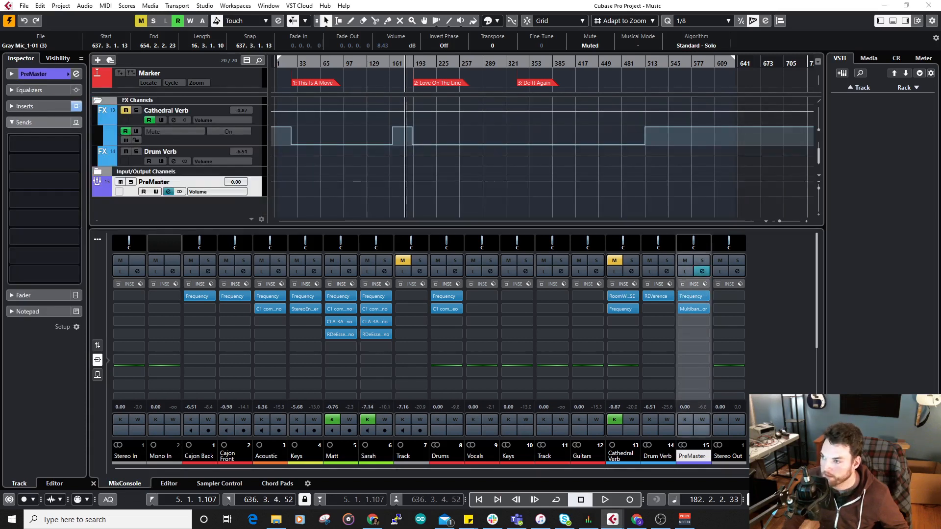
left_click(702, 271)
scroll(487, 119, "up", 5)
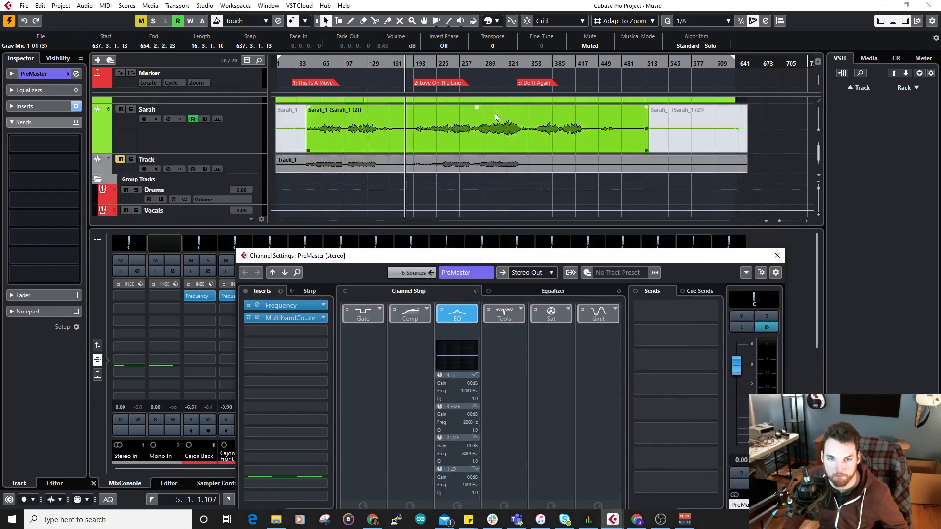
Step: Play the mix from just before the Do It Again marker and bring the PreMaster channel settings back to the front
scroll(510, 101, "up", 1)
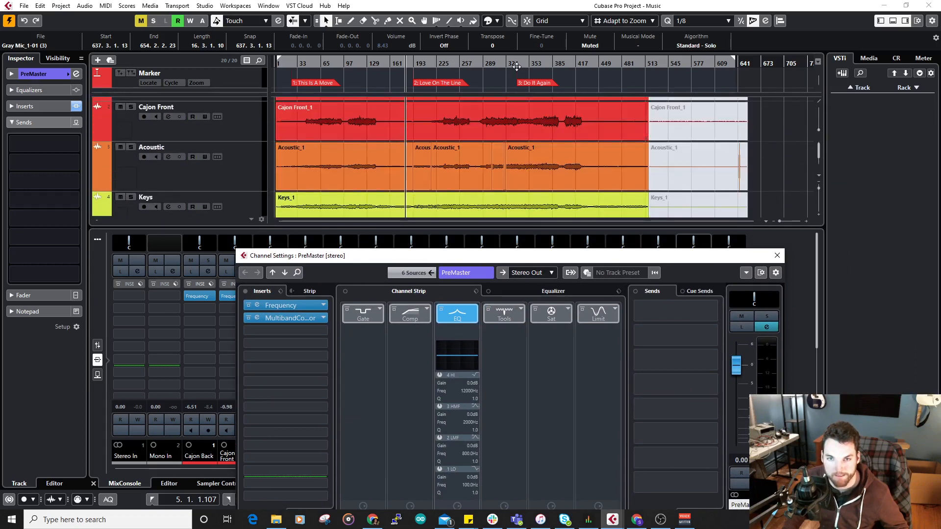
left_click(521, 63)
left_click(605, 499)
mouse_move(621, 525)
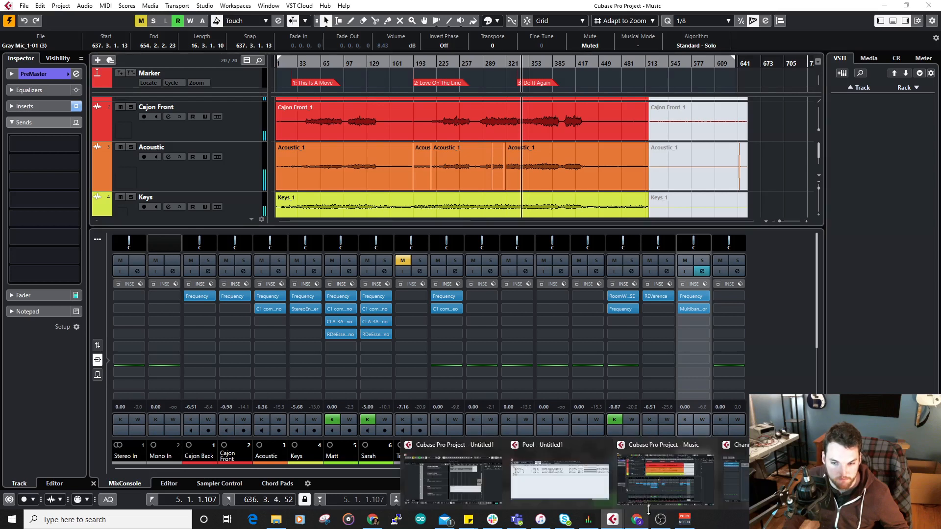
left_click(743, 478)
left_click_drag(525, 255, 564, 147)
left_click(504, 65)
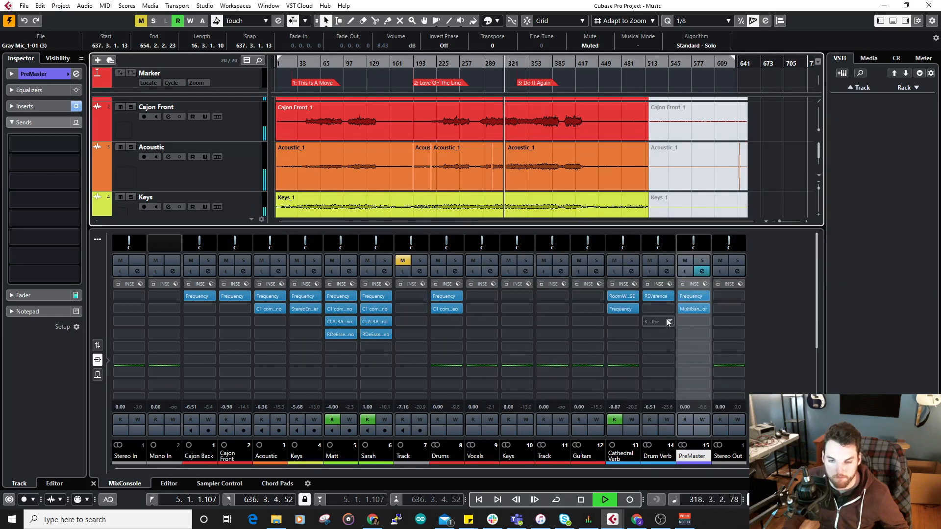
left_click(618, 520)
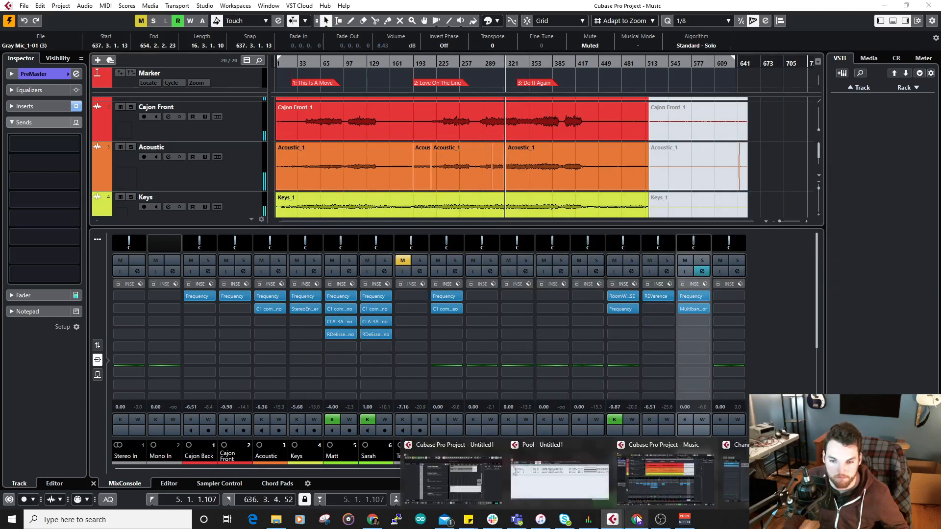
left_click(741, 465)
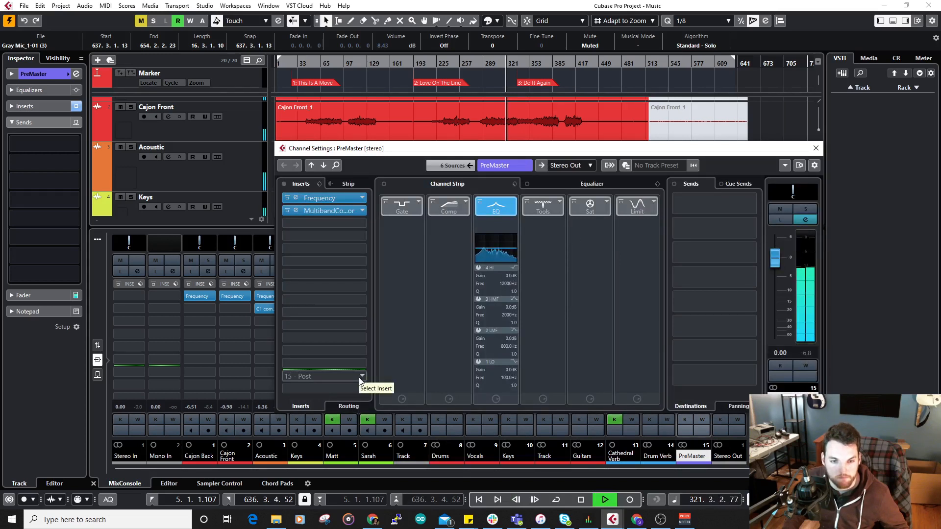
Step: Load the Maximizer as the limiter in the PreMaster channel strip and move the settings window clear of the mixer faders
left_click(654, 201)
left_click(682, 234)
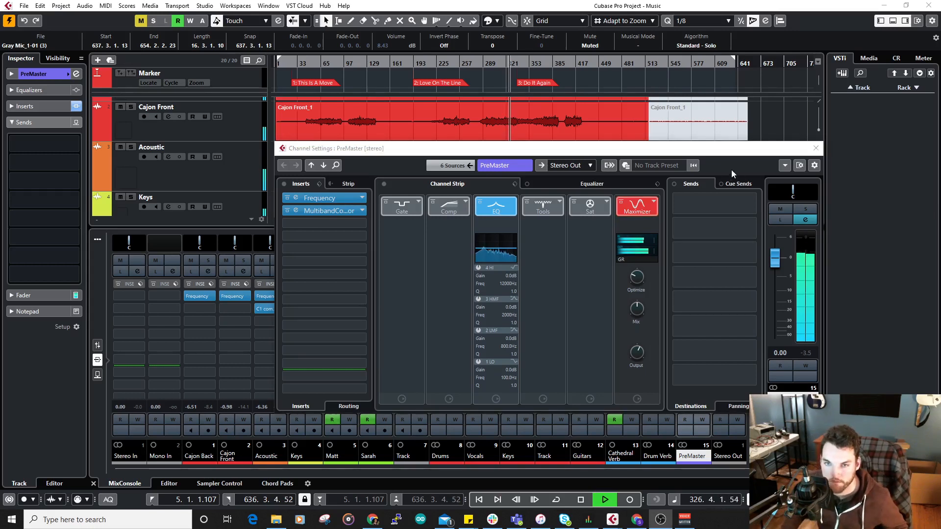
left_click_drag(687, 148, 645, 123)
mouse_move(599, 263)
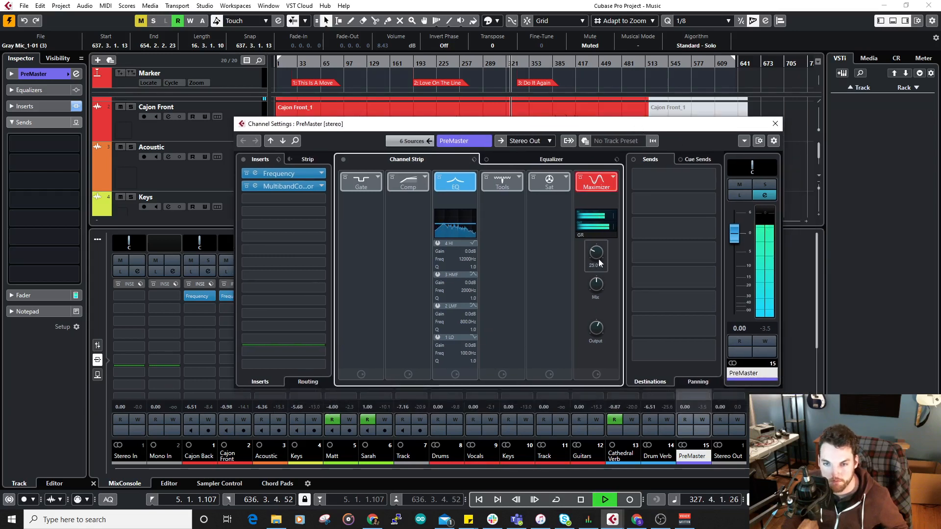
Step: Show the loudness meter next to the mixer and display the sends on the mixer channels
left_click_drag(687, 124, 594, 120)
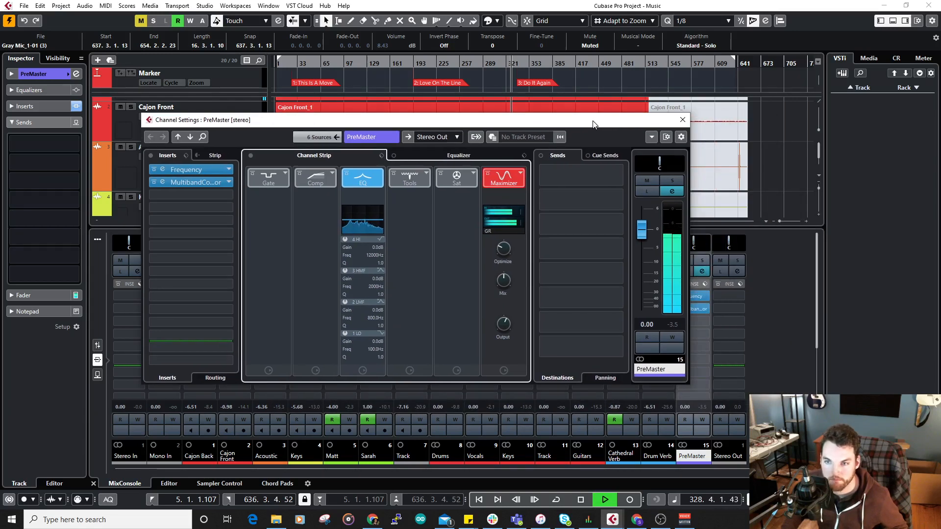
left_click(916, 61)
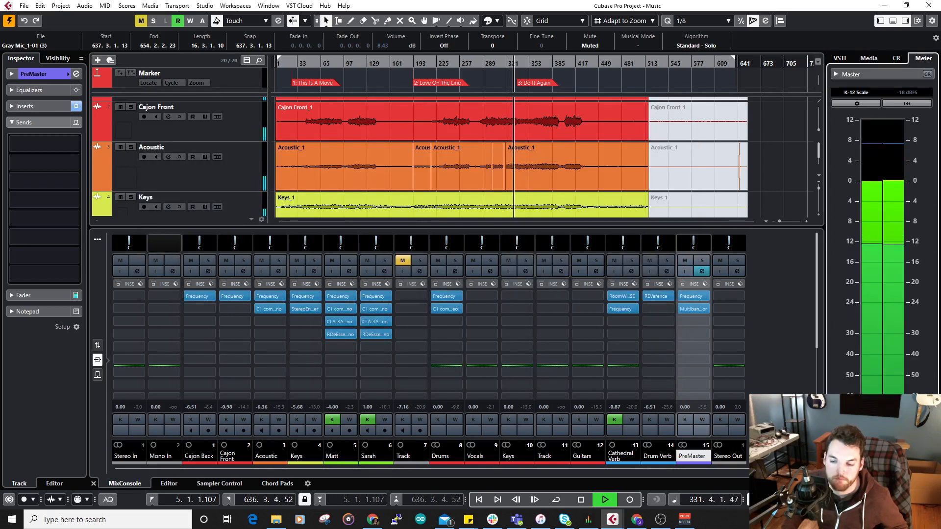
left_click(884, 483)
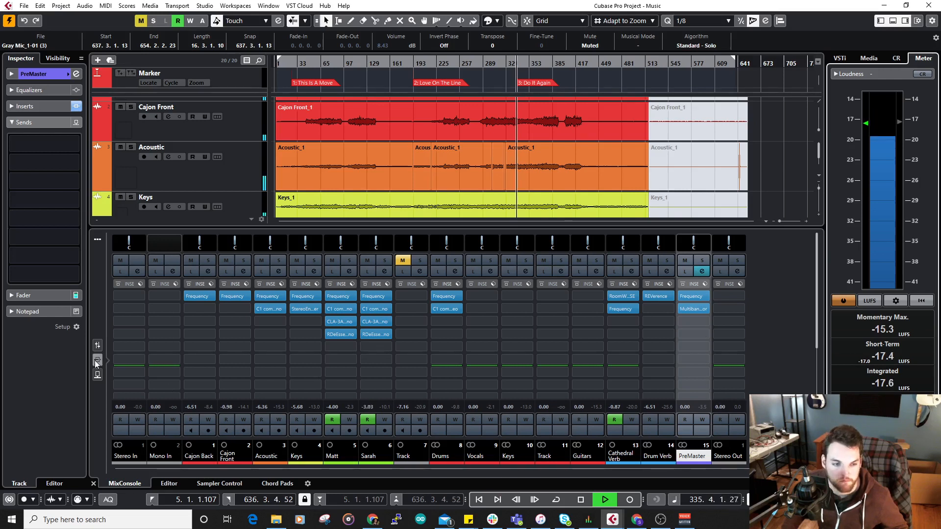
left_click(97, 375)
left_click(98, 376)
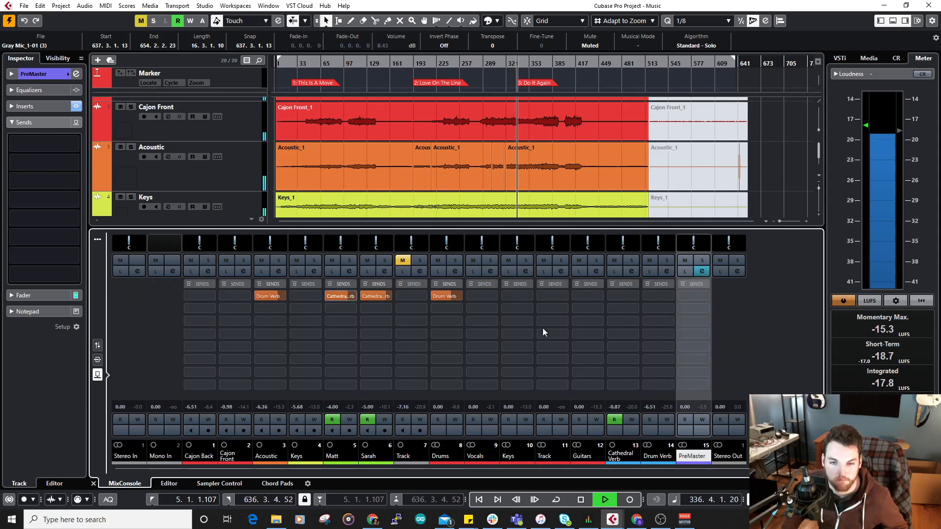
Step: Raise the PreMaster Maximizer's Optimize amount to about 51% and check the result on the master level and loudness meters
left_click(704, 272)
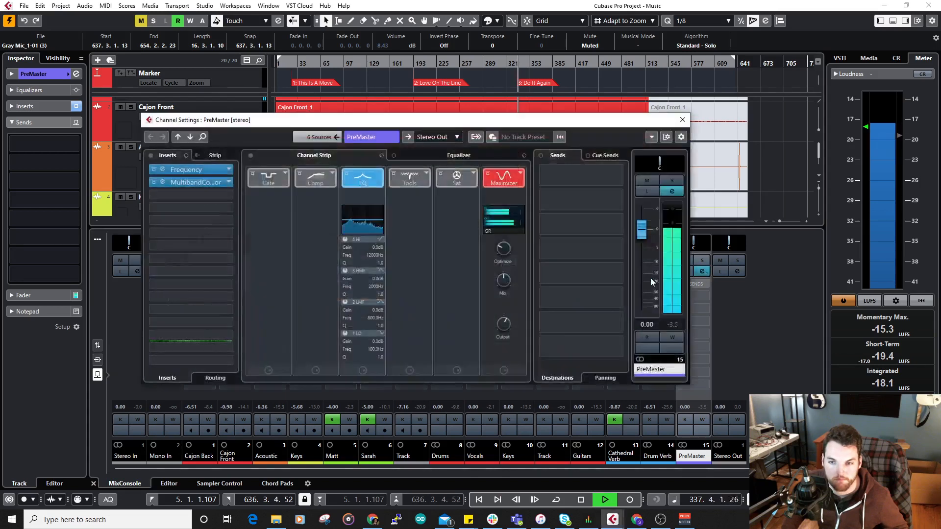
left_click_drag(490, 119, 410, 118)
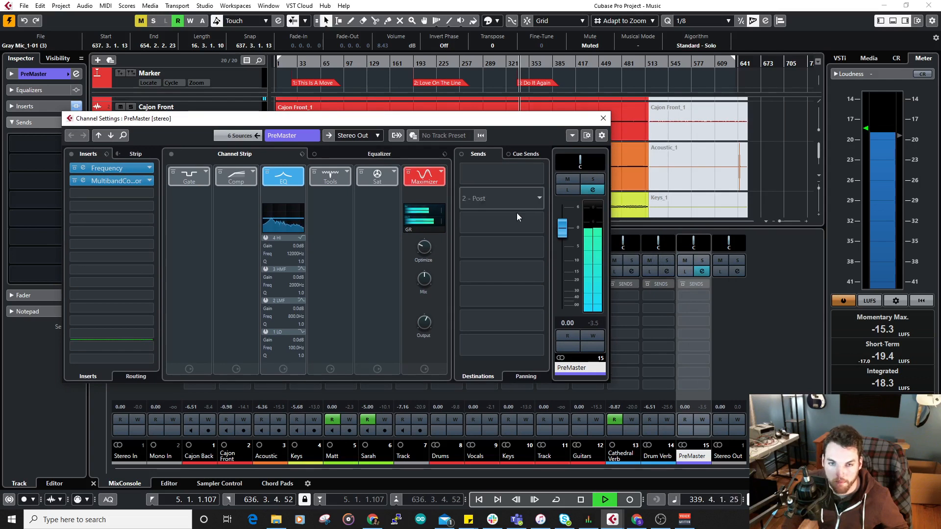
left_click(421, 248)
left_click_drag(420, 240, 420, 223)
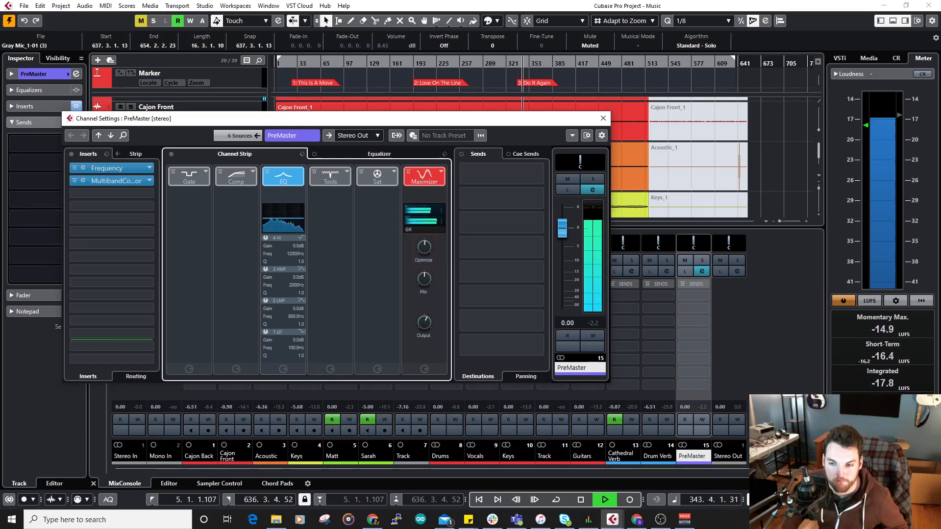
left_click(844, 484)
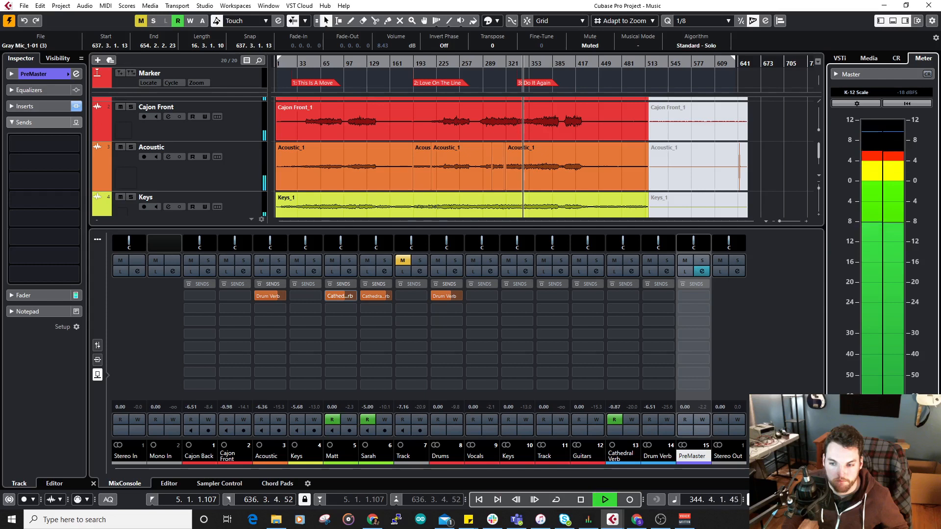
left_click(880, 484)
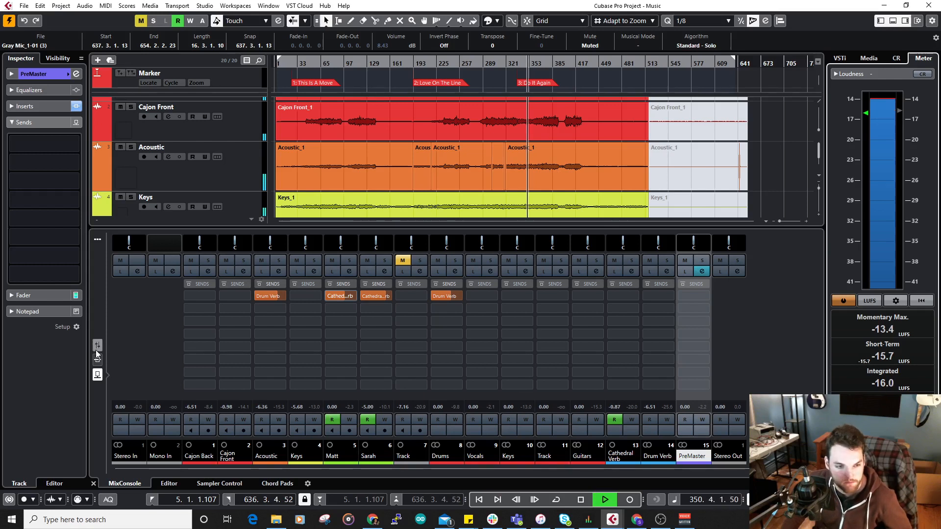
Step: Load a Brickwall Limiter into the post-fader insert slot of the PreMaster channel and set its threshold to -0.5 dB
left_click(701, 272)
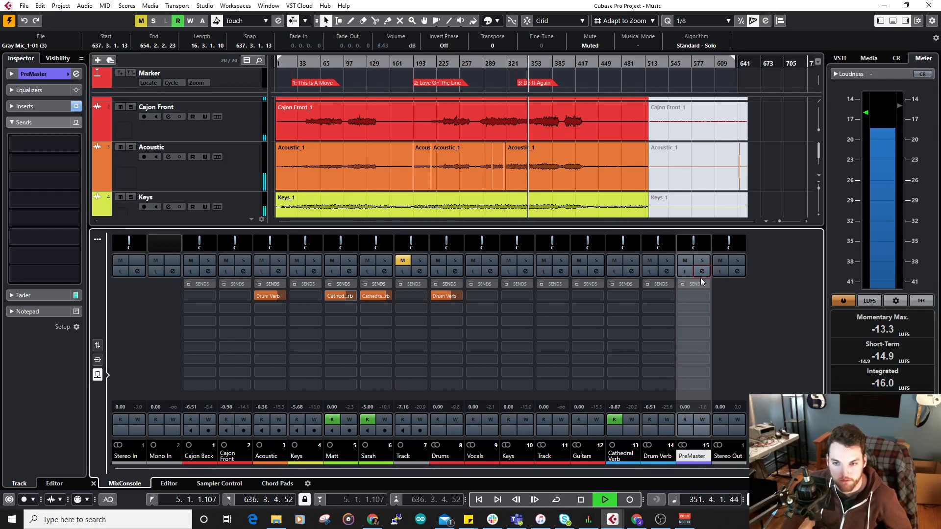
left_click(701, 272)
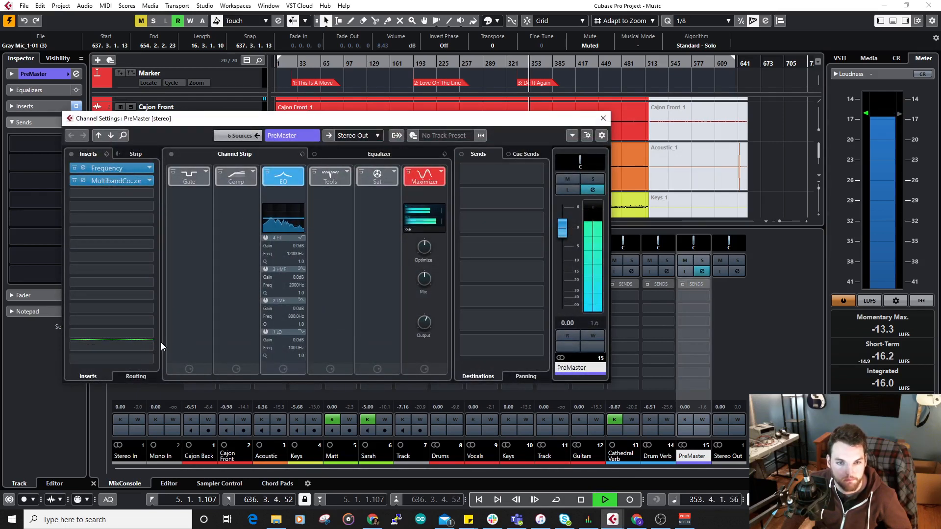
left_click(144, 346)
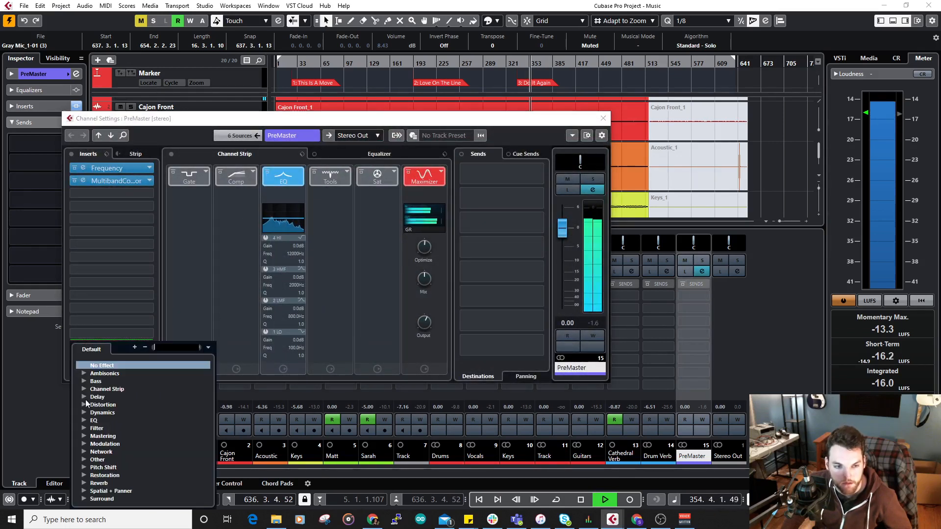
left_click(84, 412)
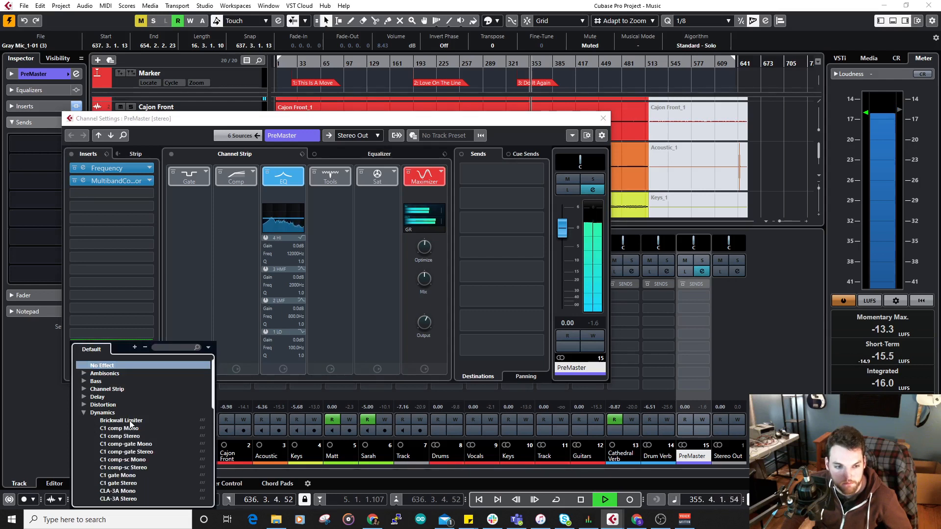
left_click(133, 421)
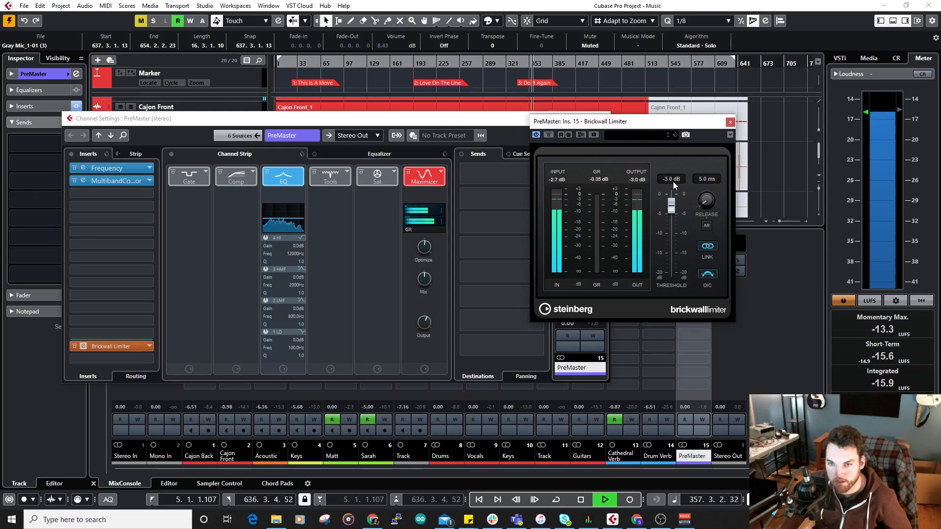
double_click(671, 179)
type("-")
key("Return")
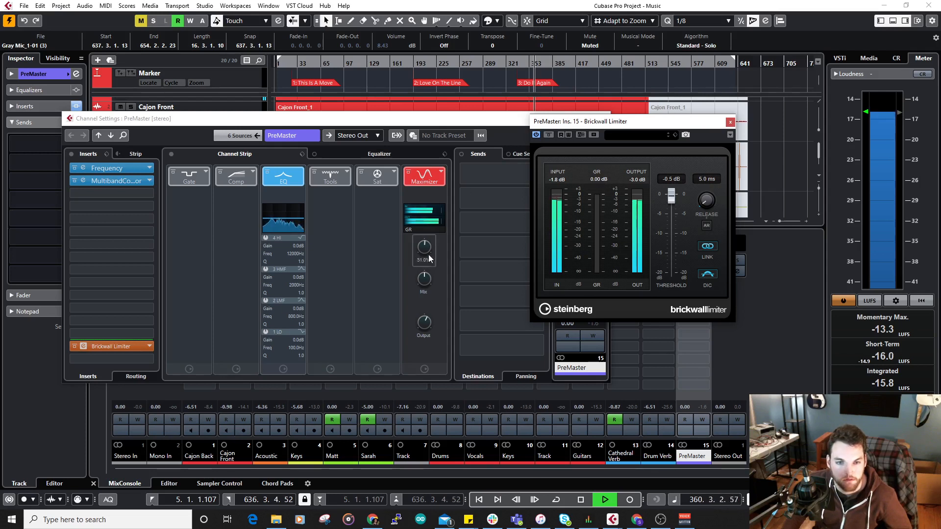
Step: Raise the Maximizer's Optimize amount further and review the MultibandCompressor settings on the PreMaster channel
left_click_drag(426, 256, 426, 227)
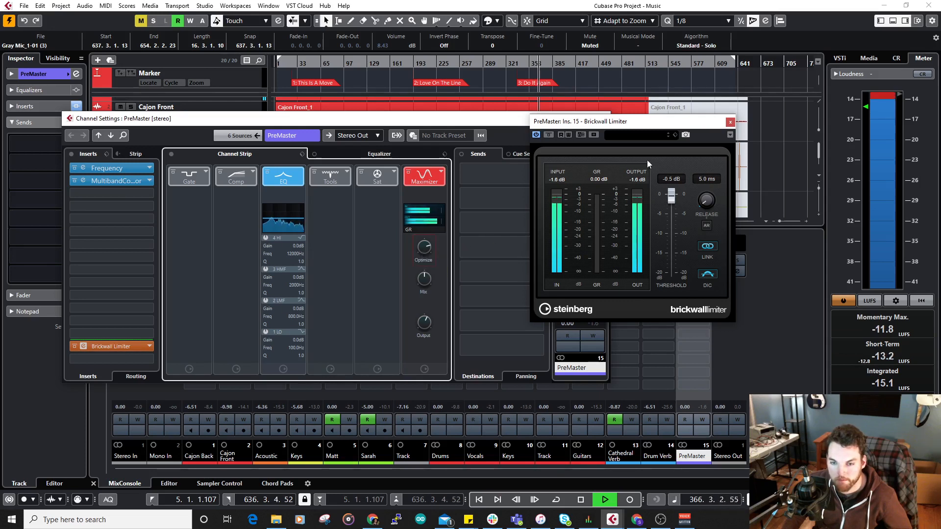
left_click(731, 122)
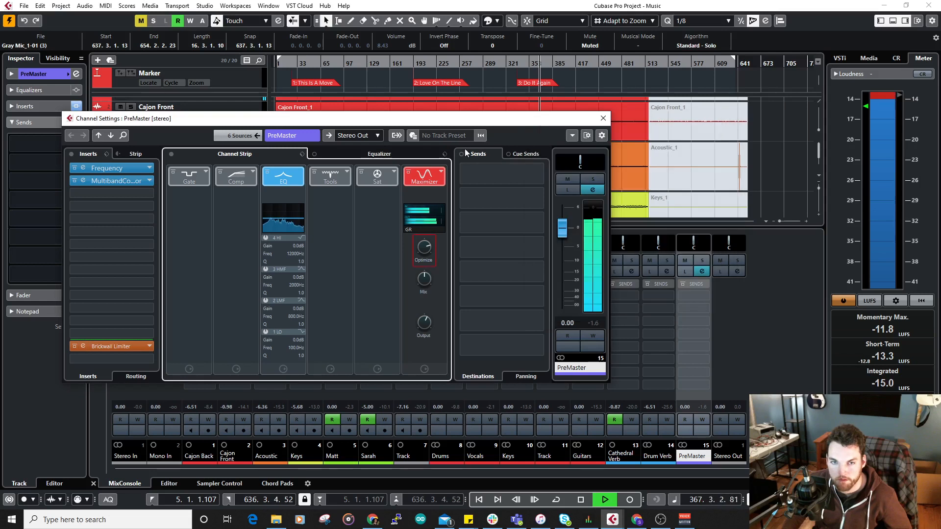
left_click(114, 181)
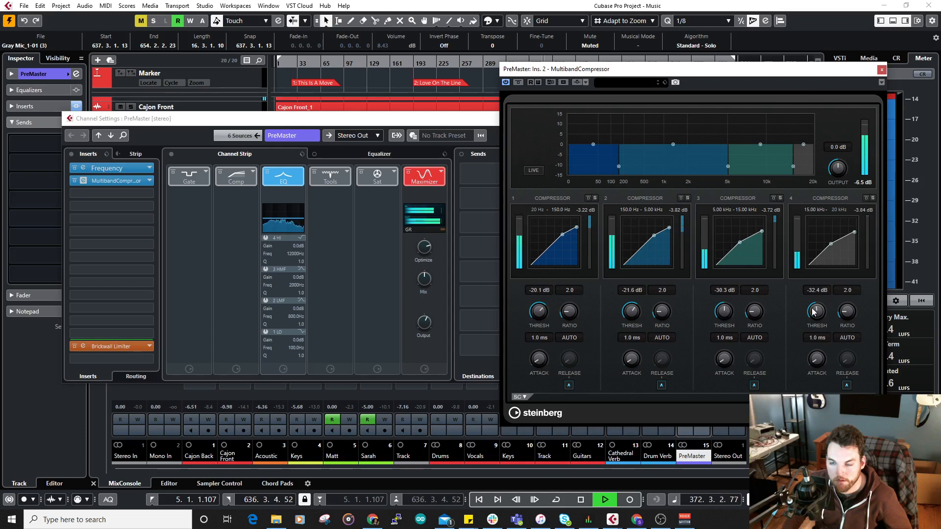
left_click(881, 71)
Step: Load CLA-3A Stereo into PreMaster's third insert slot, set gain to about 4 and peak reduction to about 5, and compare it bypassed
left_click(153, 193)
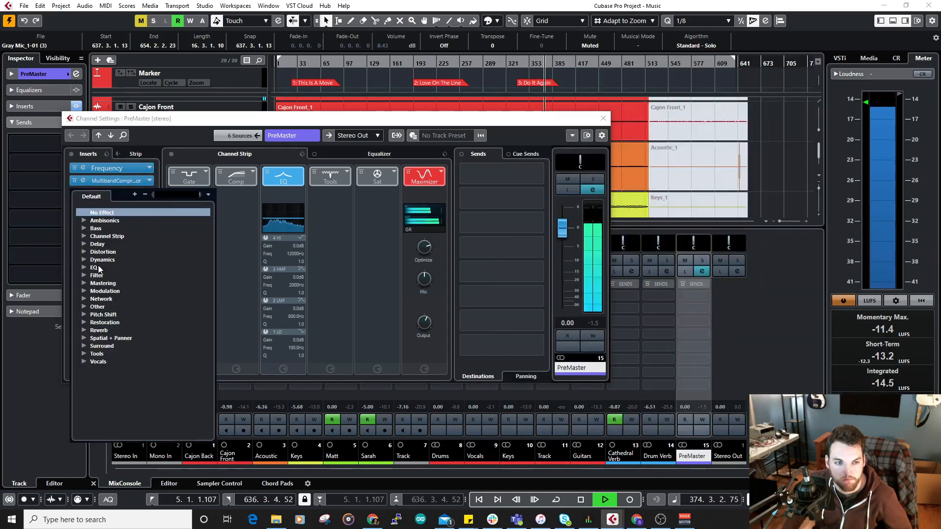
left_click(84, 260)
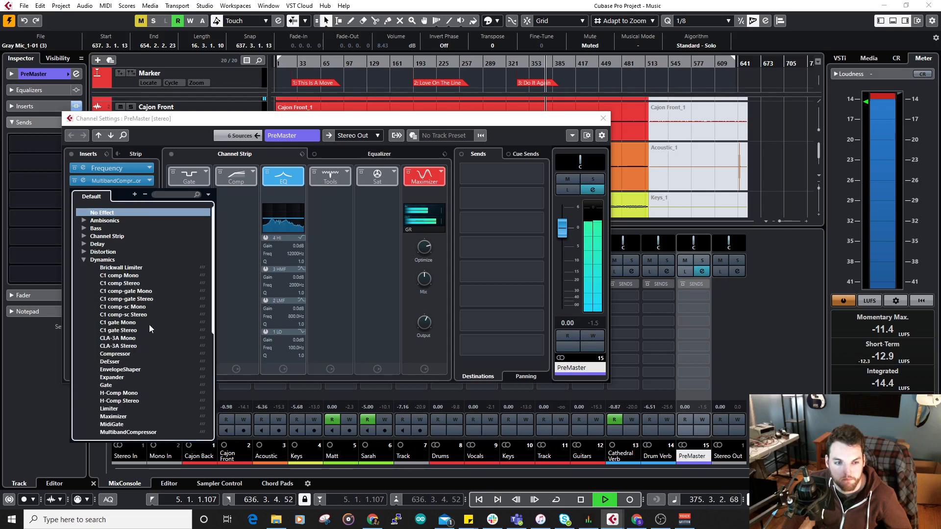
left_click(128, 346)
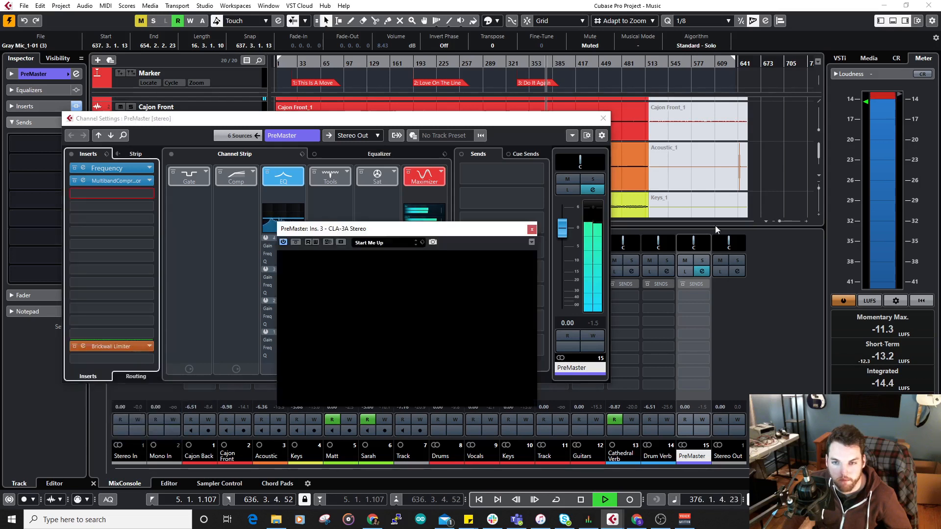
left_click_drag(333, 321, 334, 331)
left_click_drag(521, 306, 521, 302)
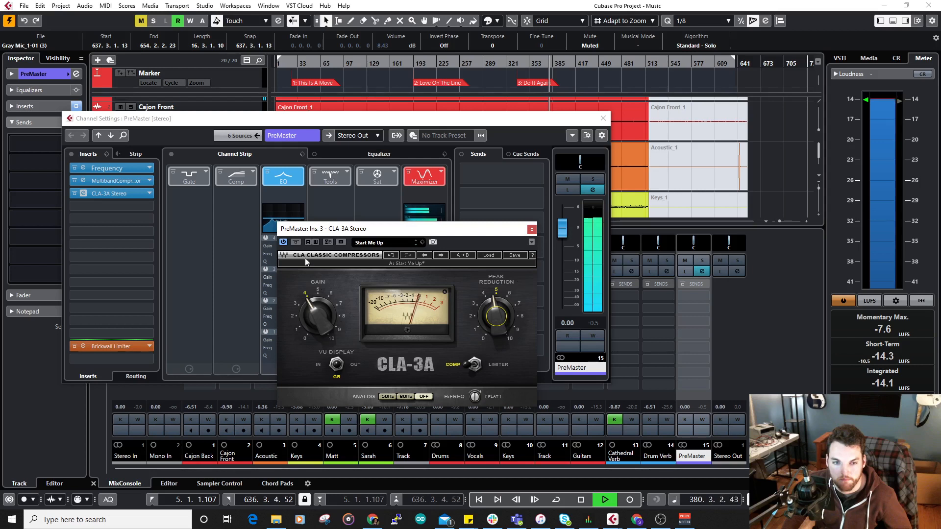
left_click(296, 242)
left_click(296, 242)
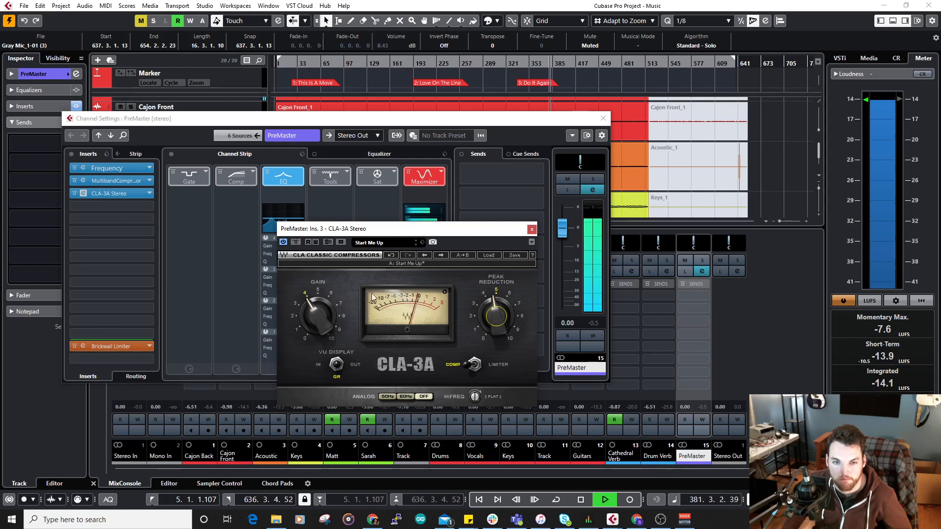
left_click(531, 229)
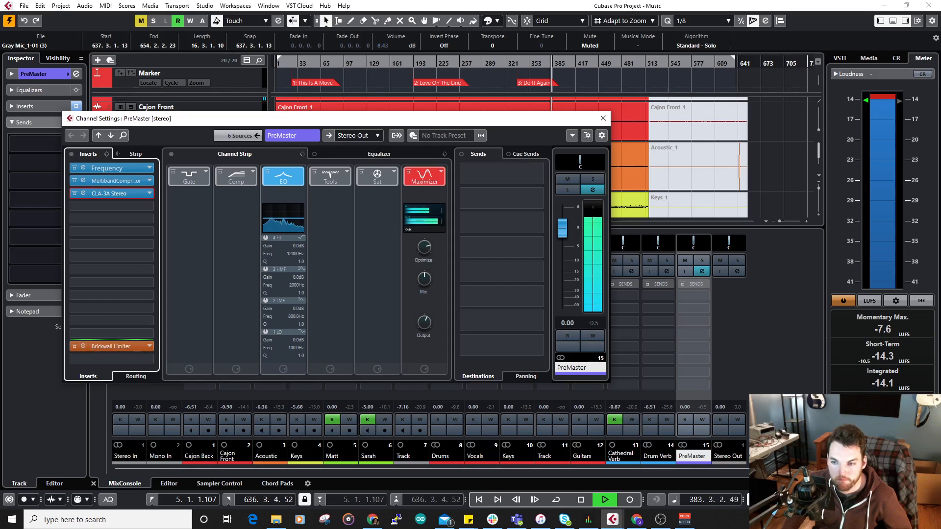
Step: Fine-tune the PreMaster Maximizer's Optimize amount to about 83%, check the level and loudness meters, and stop playback
left_click_drag(426, 252, 428, 247)
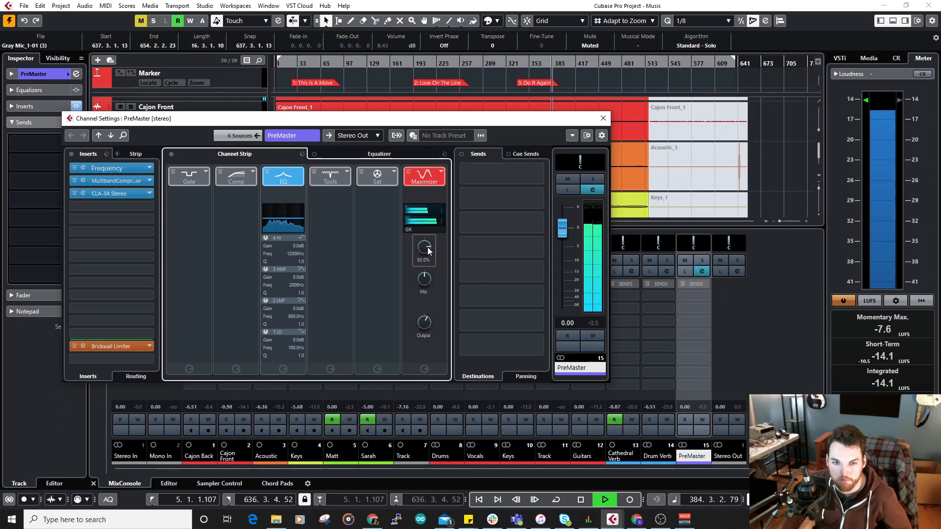
left_click(850, 484)
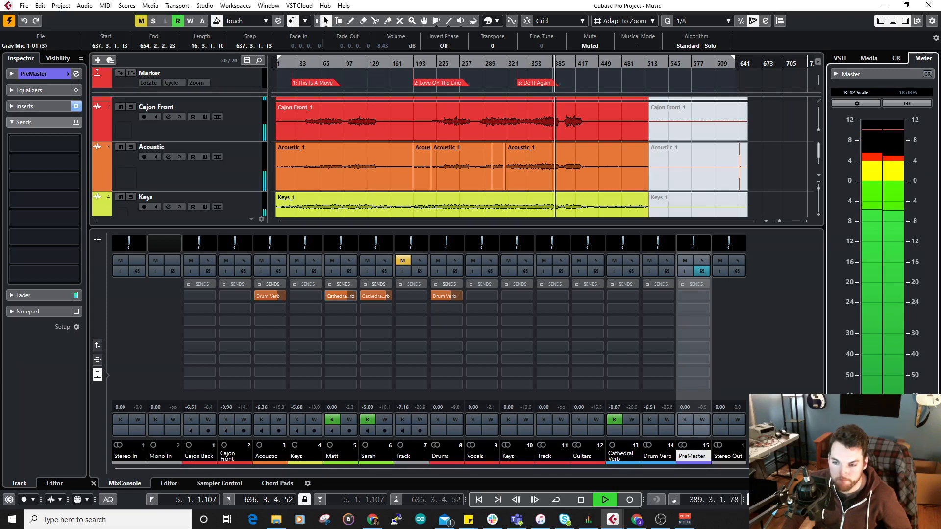
left_click(886, 483)
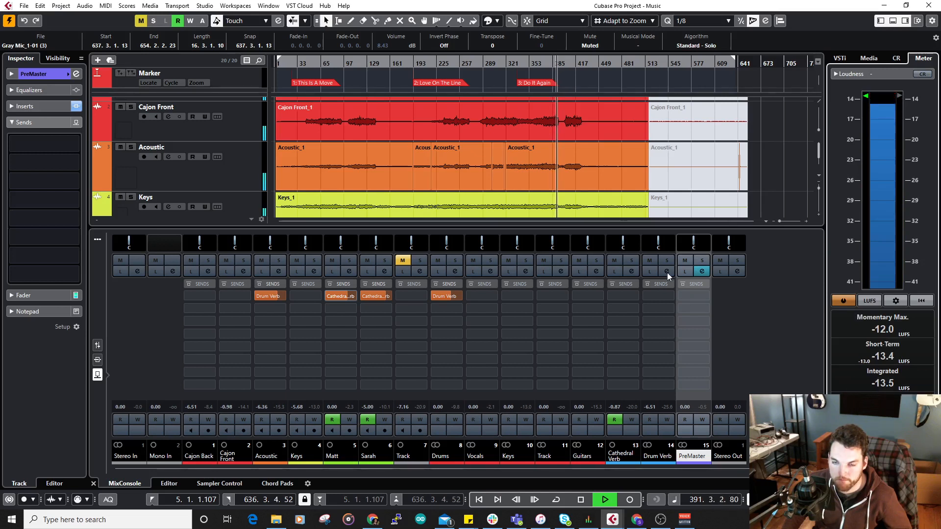
scroll(419, 158, "down", 5)
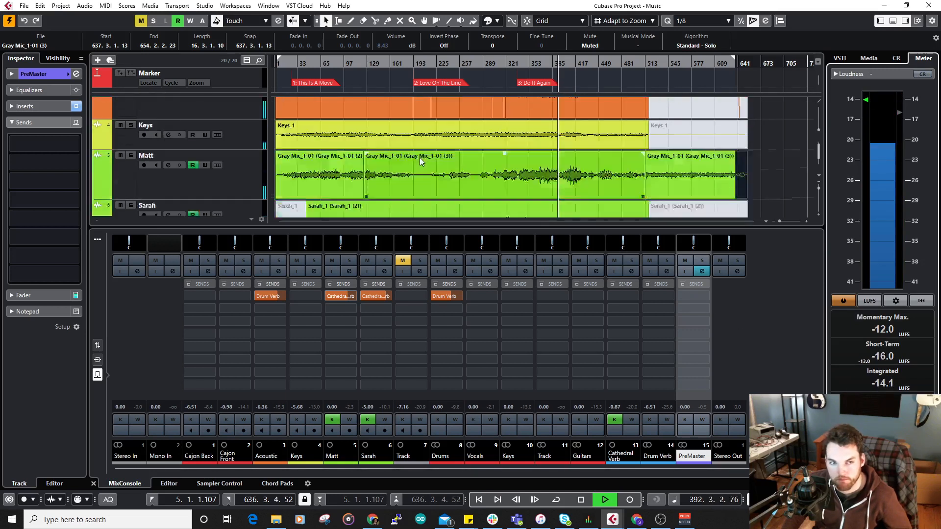
key("space")
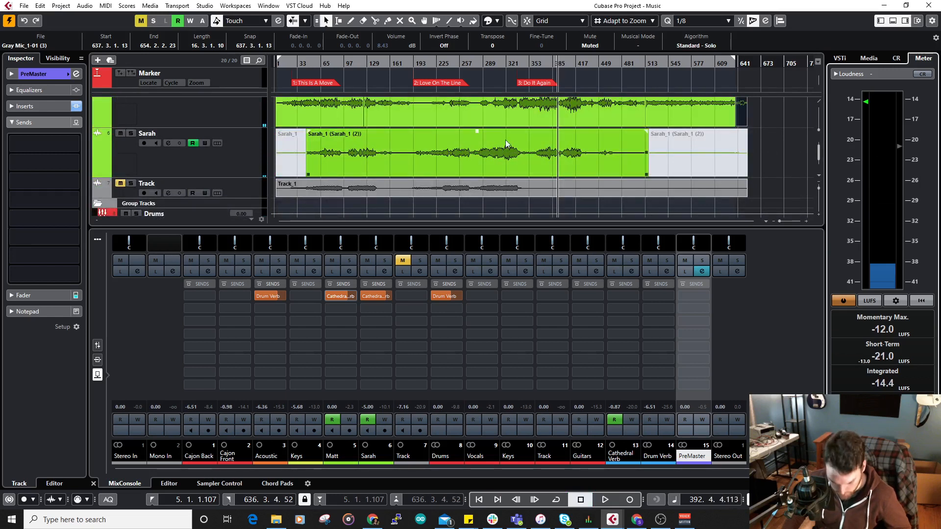
Step: Import the reference mix "Daniel_ Culture Wars - 3-22-2020 - Mix 5 - my favorite" from File Explorer onto a new track below PreMaster, copying it to the project folder
left_click(276, 520)
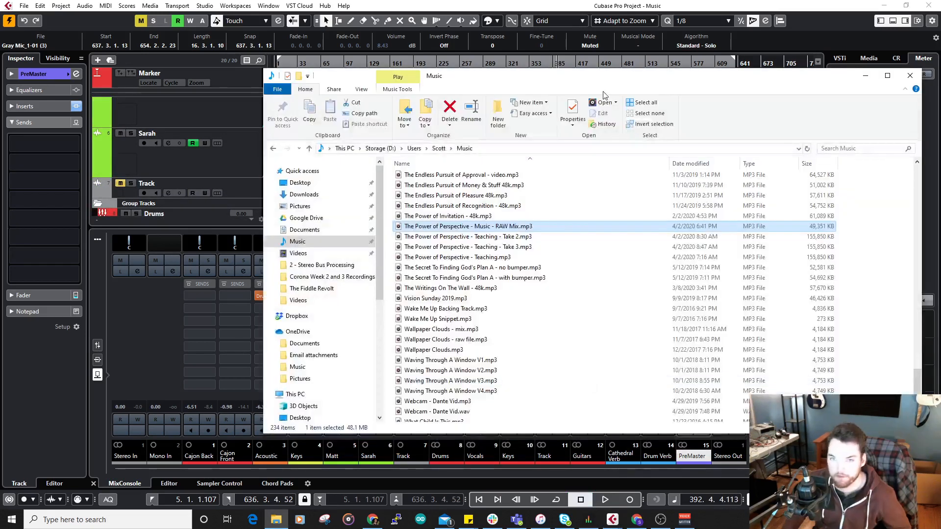
left_click_drag(589, 81, 940, 78)
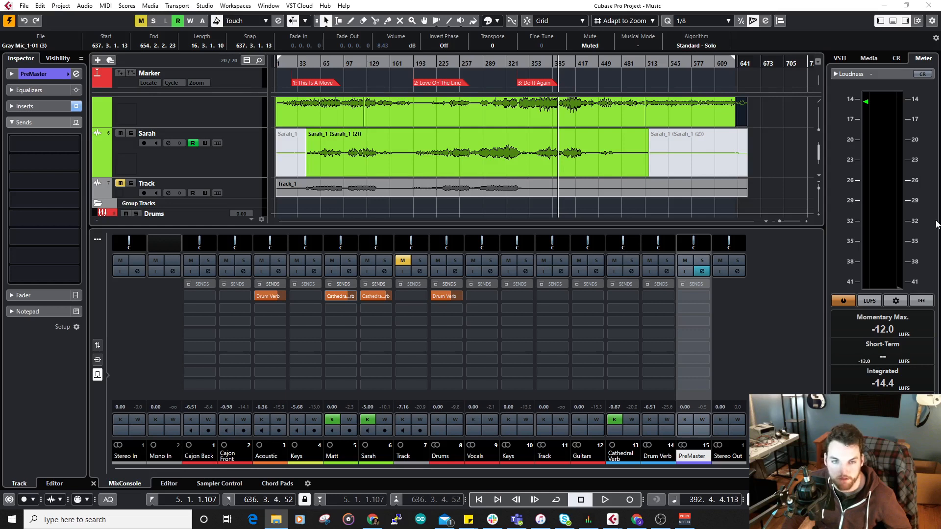
scroll(698, 129, "down", 6)
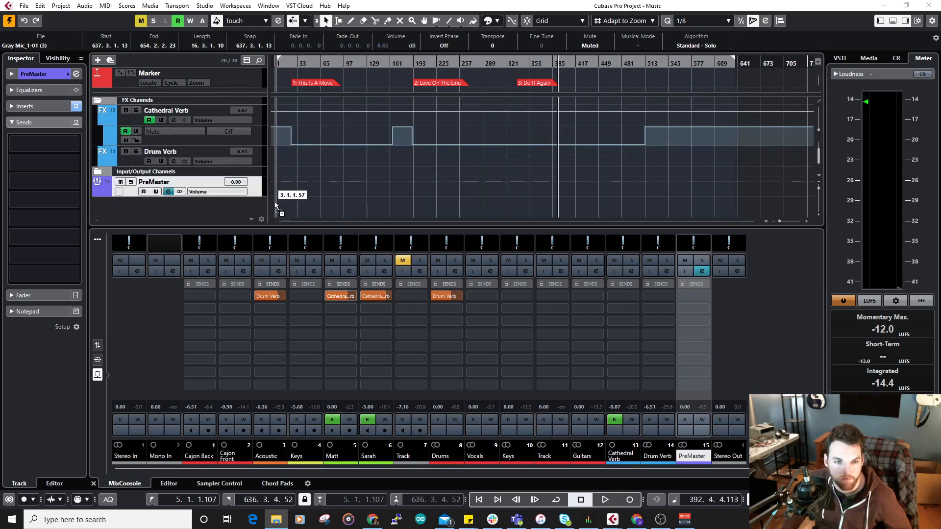
left_click_drag(275, 208, 275, 208)
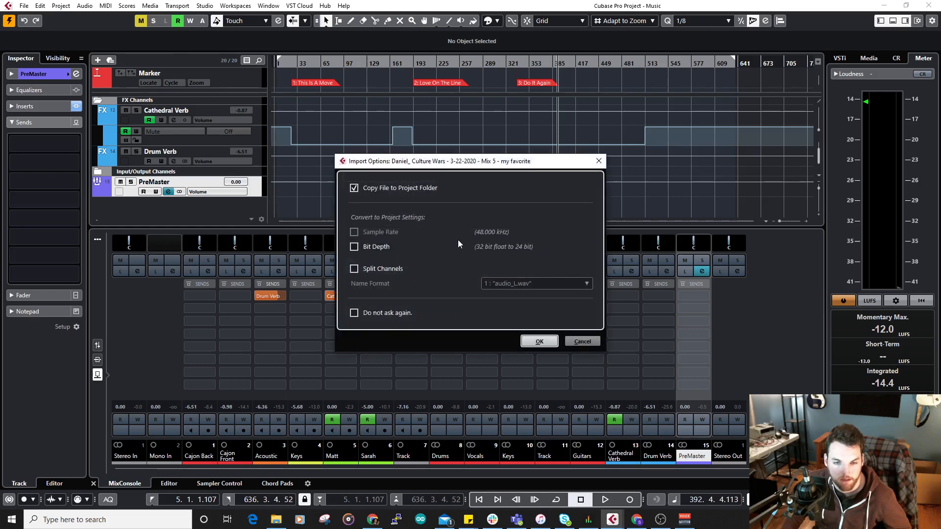
left_click(539, 342)
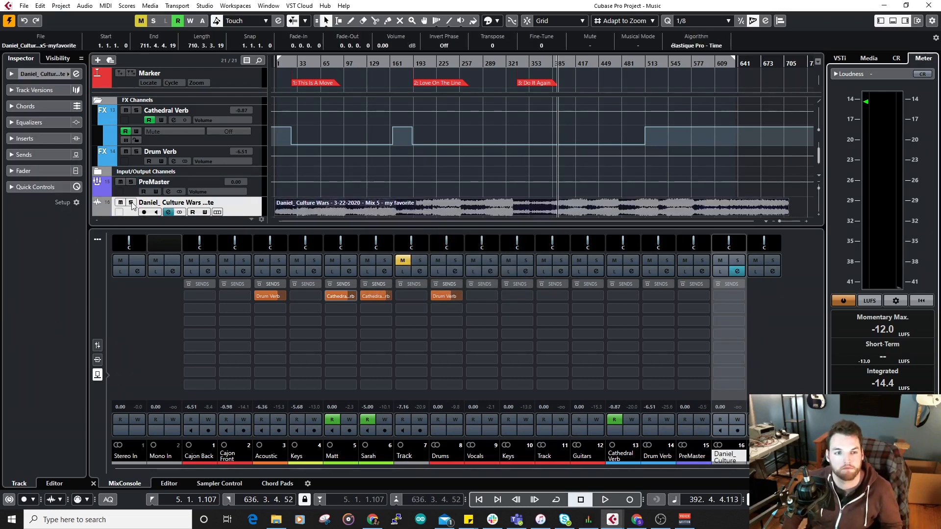
Step: Solo the imported Culture Wars reference track and play it from the current position to compare its loudness
left_click(131, 203)
key("space")
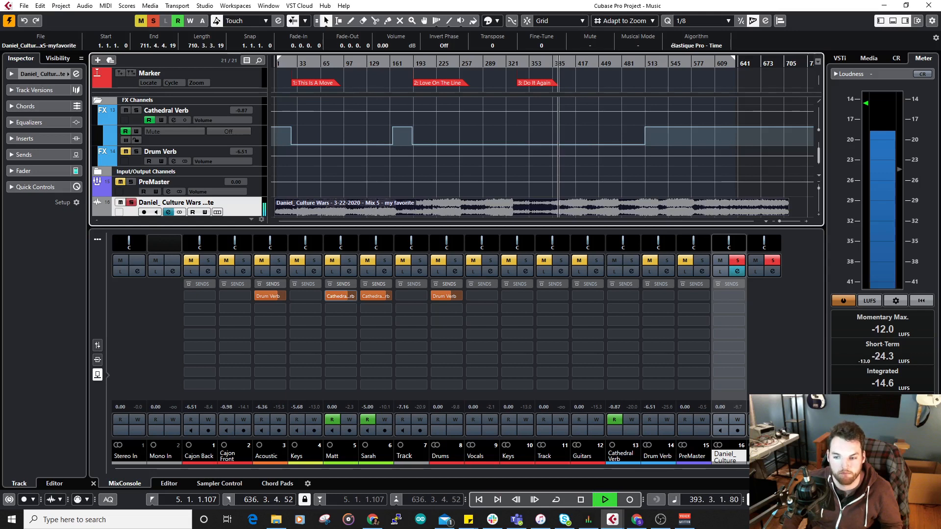
Step: Play the soloed Culture Wars reference from around bar 420 and compare its Master level and Loudness meters
left_click(848, 484)
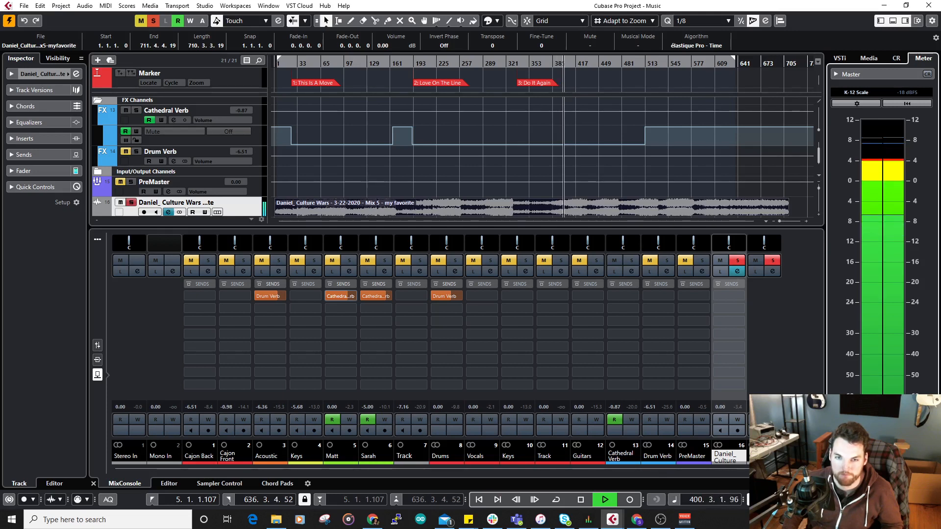
left_click(577, 60)
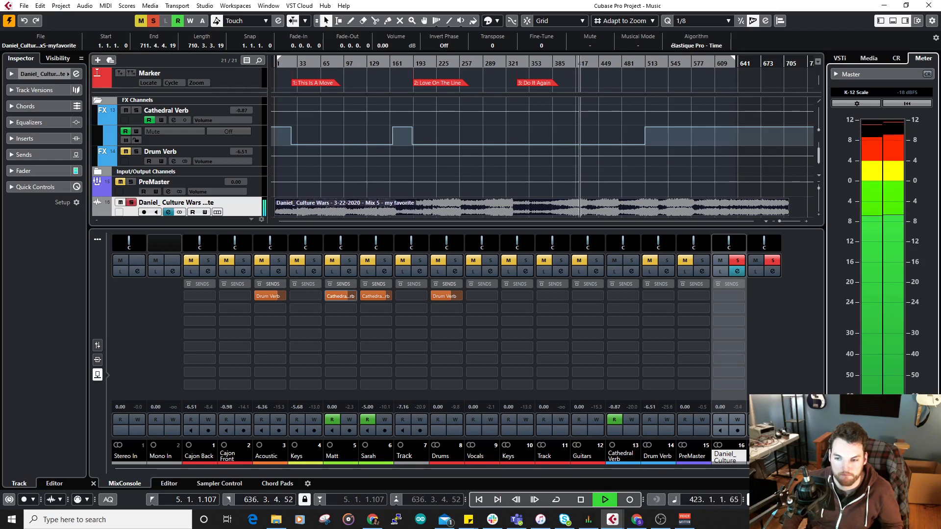
left_click(884, 483)
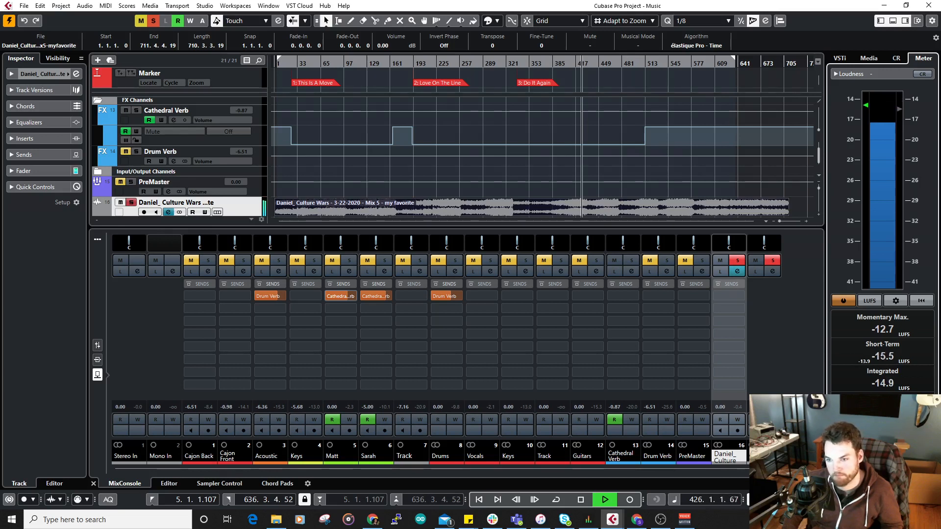
left_click(845, 484)
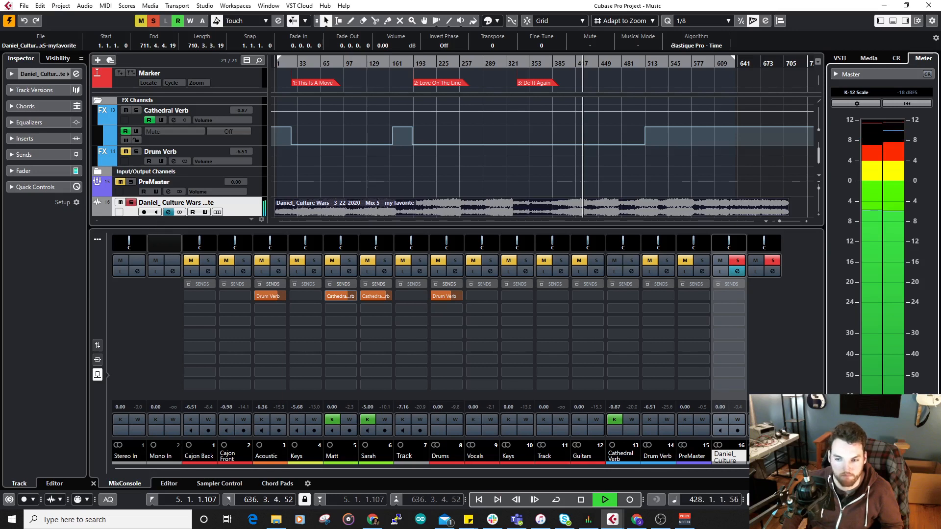
left_click(882, 484)
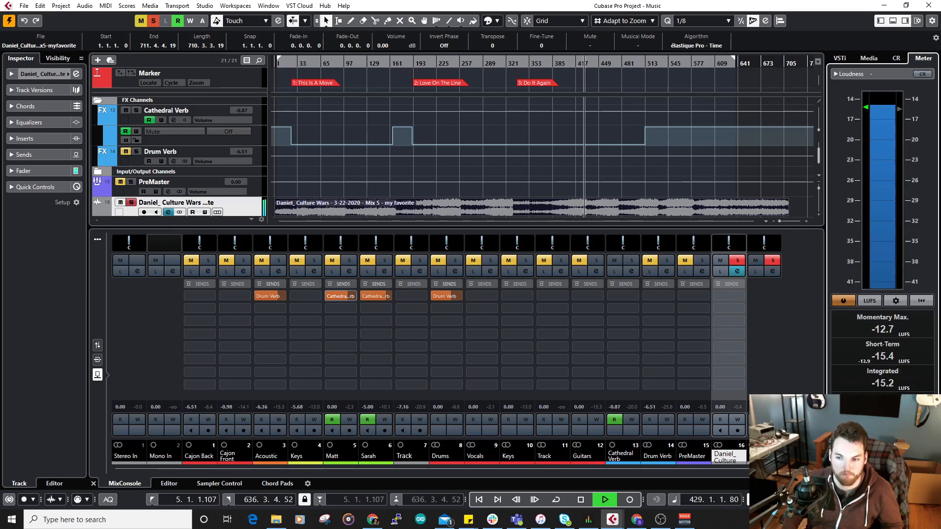
left_click(846, 483)
Step: Mute and unsolo the Culture Wars reference, replay the mix near the Do It Again marker, and check its loudness
left_click(120, 203)
left_click(131, 203)
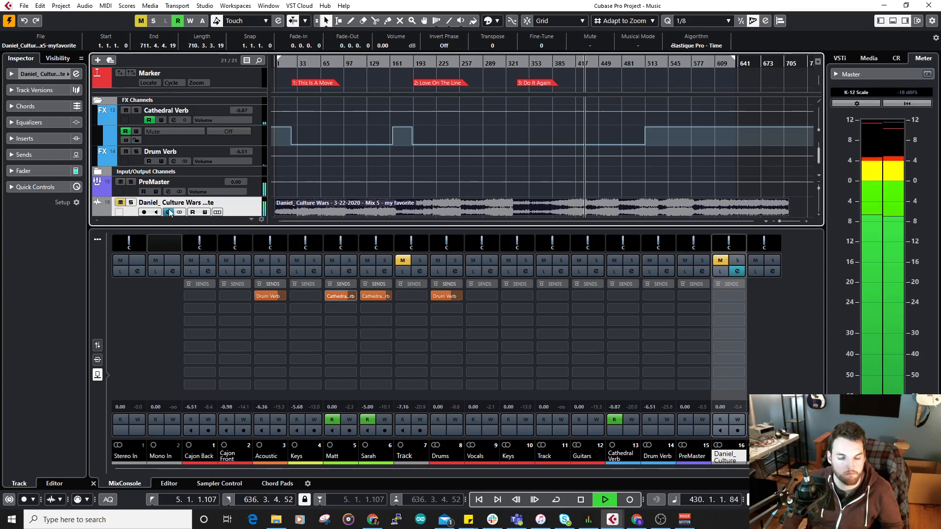
scroll(540, 126, "up", 10)
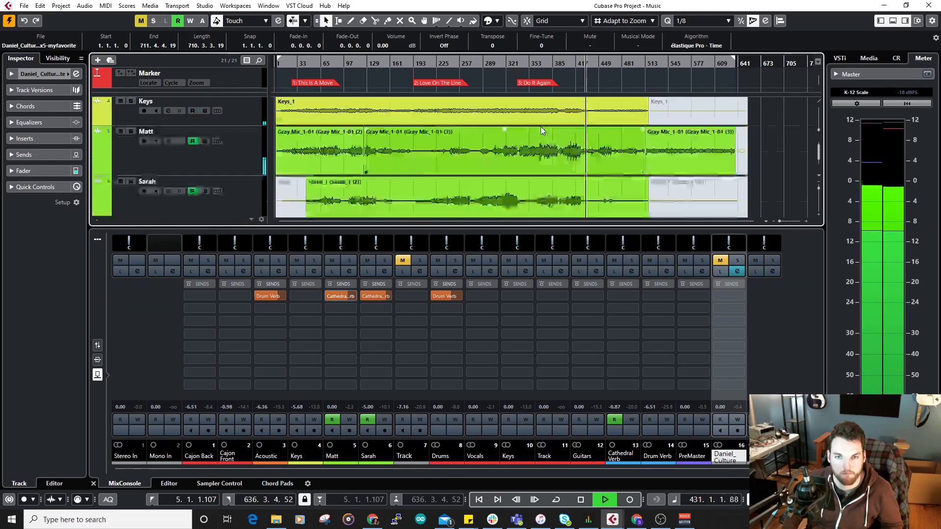
scroll(515, 113, "up", 3)
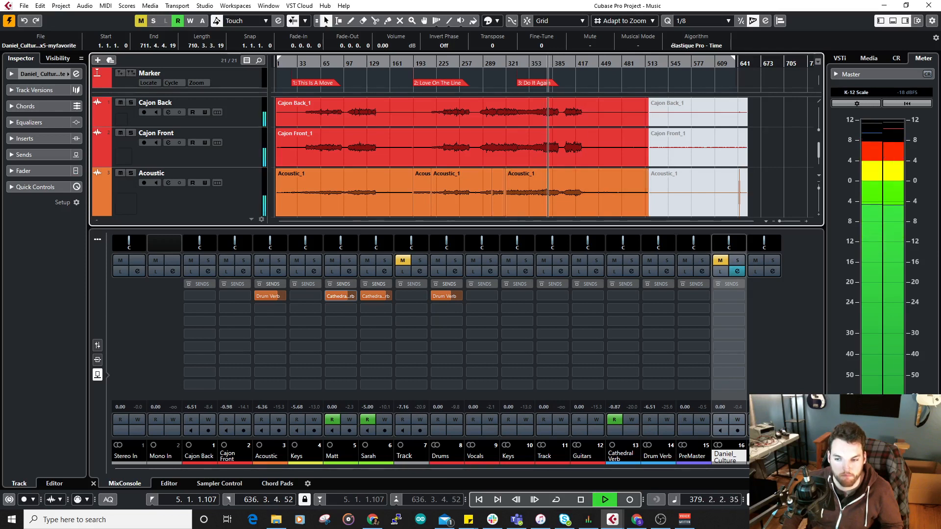
left_click(885, 484)
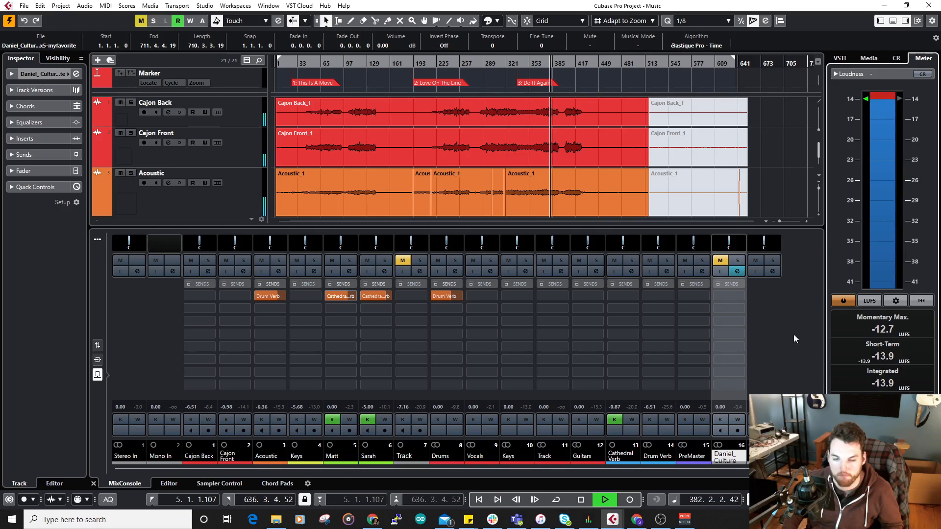
Step: Show the mixer inserts, open PreMaster's channel settings and Brickwall Limiter, and reset the limiter's gain-reduction and input peak readings
left_click(97, 361)
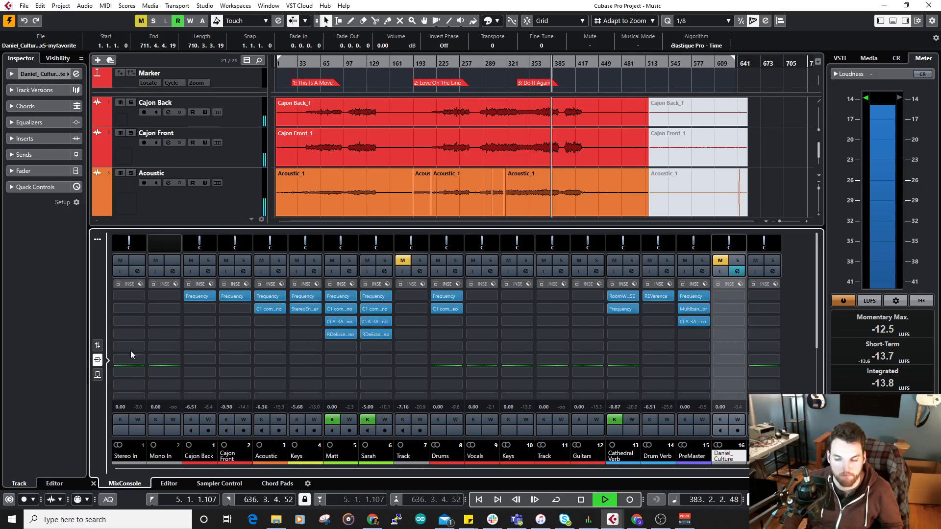
left_click(702, 271)
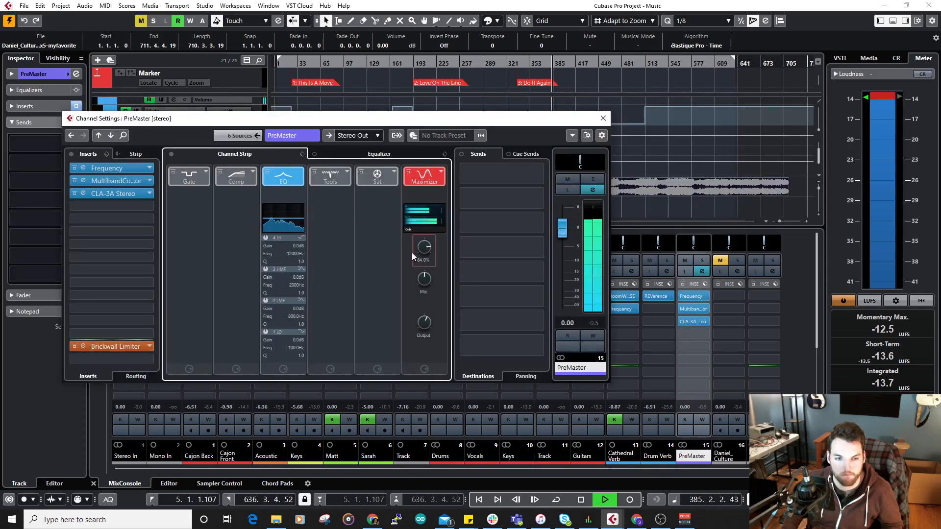
left_click(84, 347)
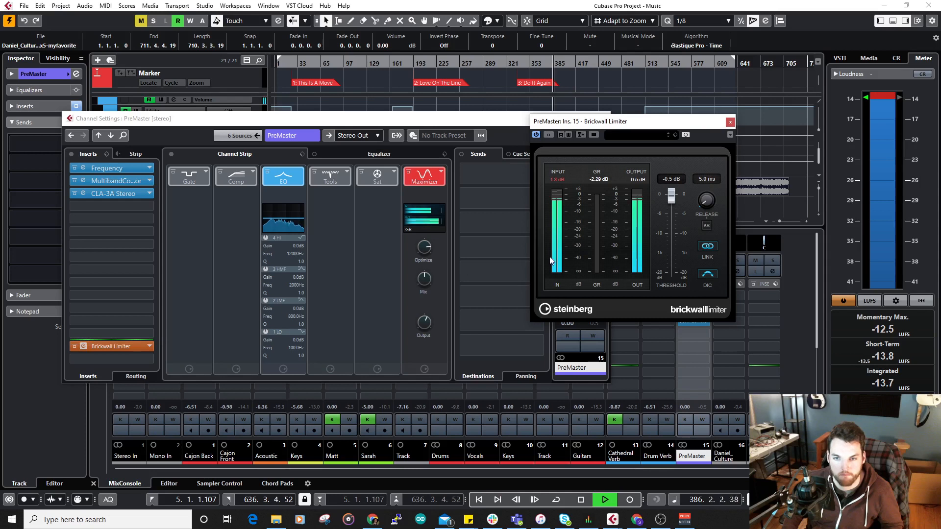
left_click(598, 180)
left_click(554, 179)
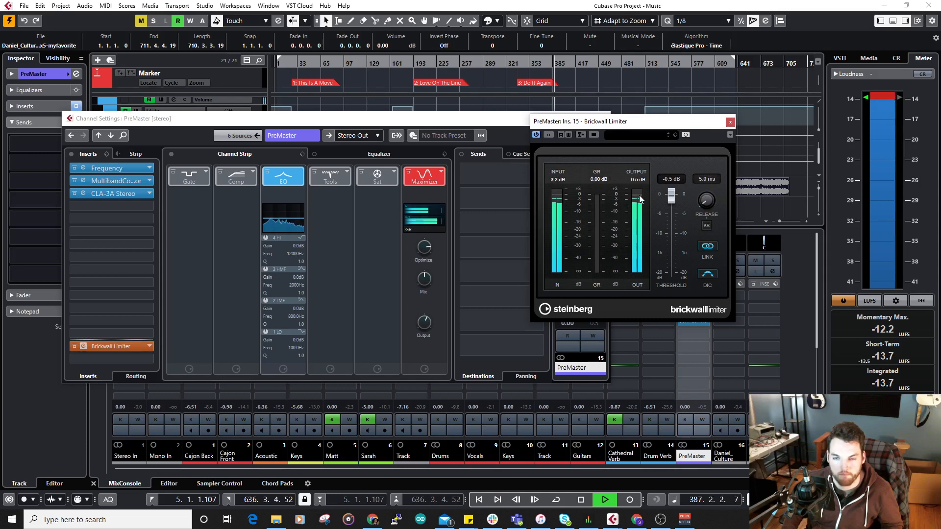
Step: Set PreMaster's Maximizer Optimize amount to about 86%, check the limiter's gain reduction, and close both windows
left_click(425, 251)
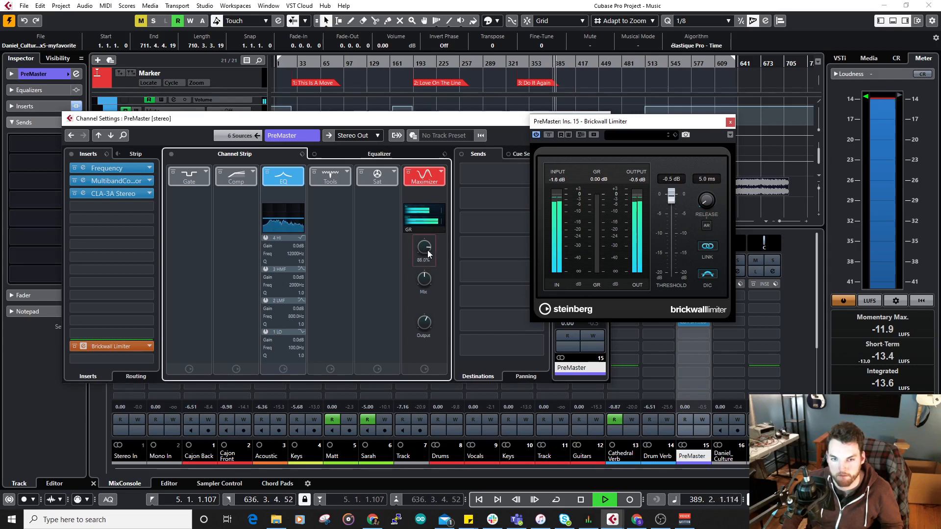
mouse_move(427, 281)
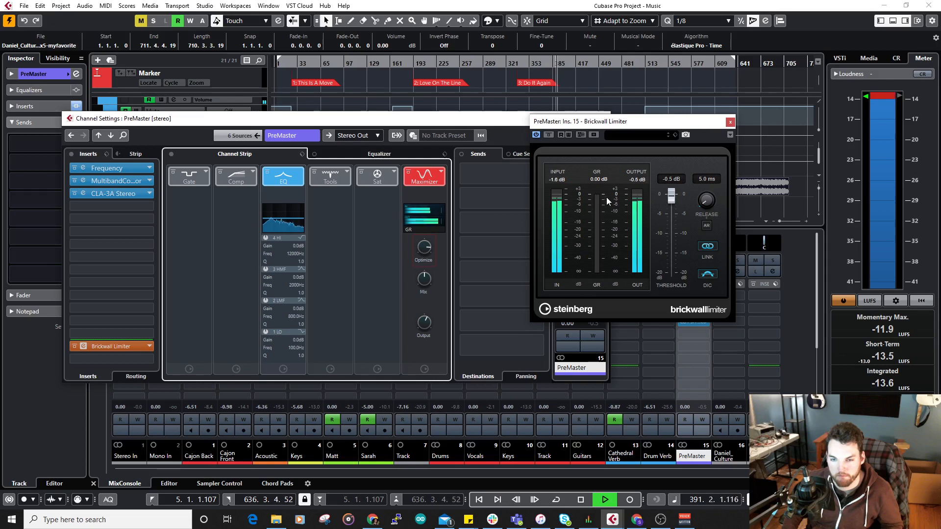
left_click(730, 122)
left_click(604, 117)
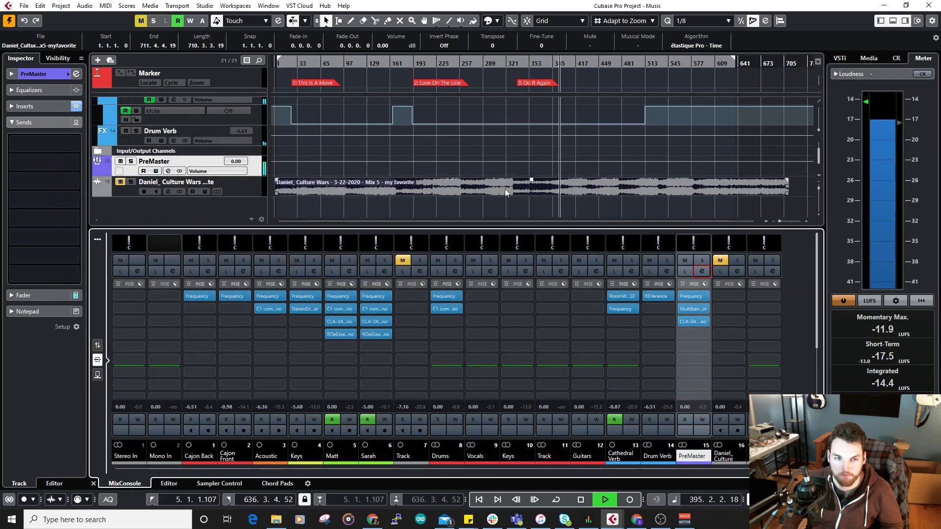
Step: Hide the mixer, check Drum Verb's output routing, and route the Cathedral Verb channel's output to PreMaster
left_click(93, 484)
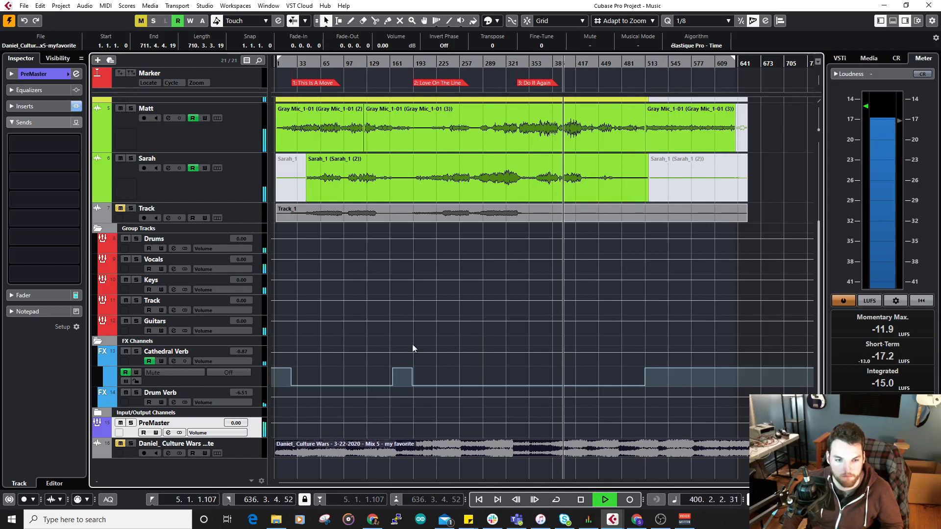
scroll(365, 350, "up", 5)
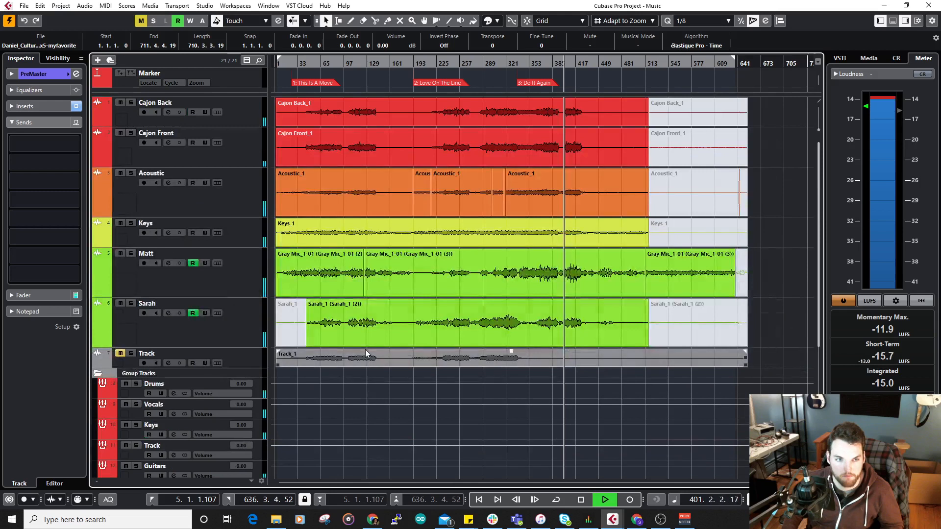
scroll(329, 375, "down", 5)
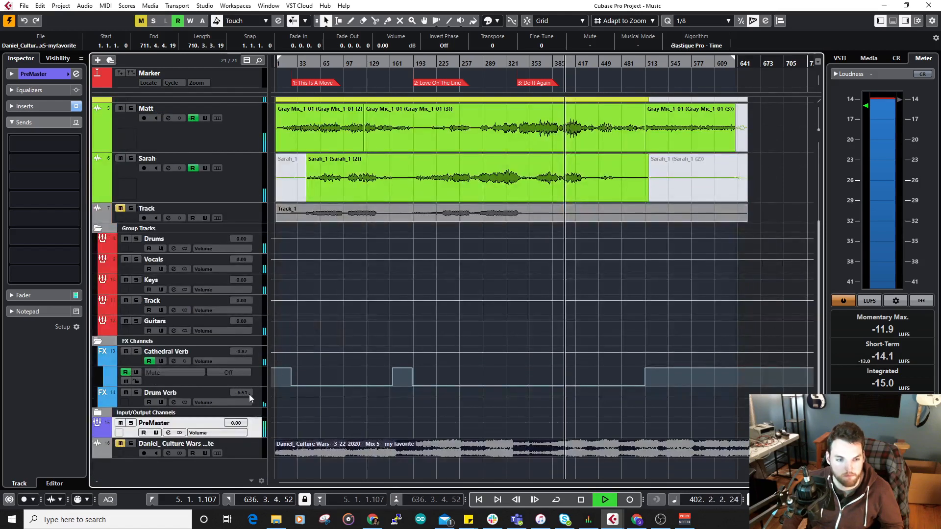
left_click(261, 400)
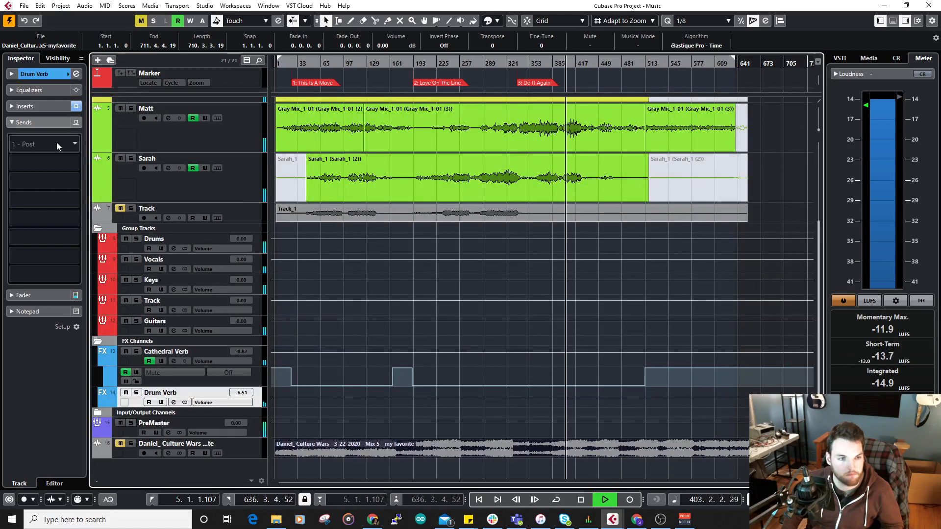
left_click(30, 74)
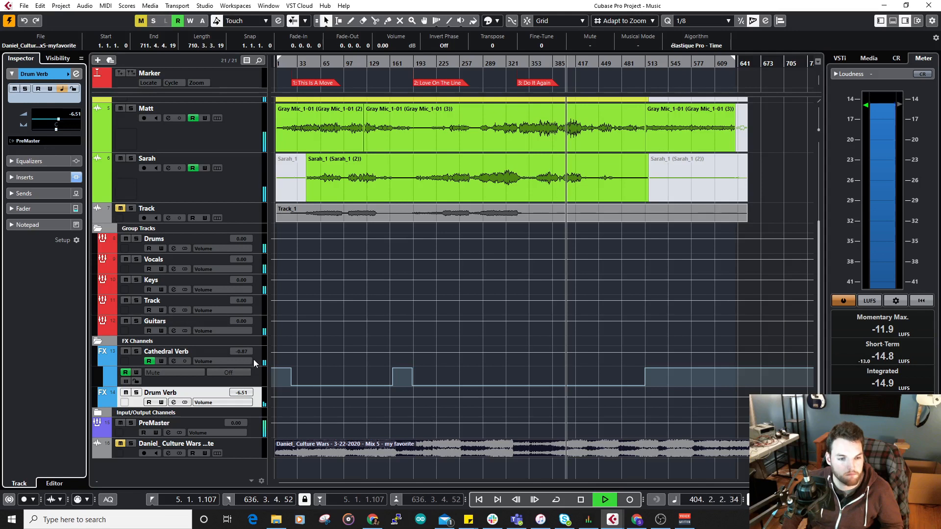
left_click(251, 365)
left_click(43, 141)
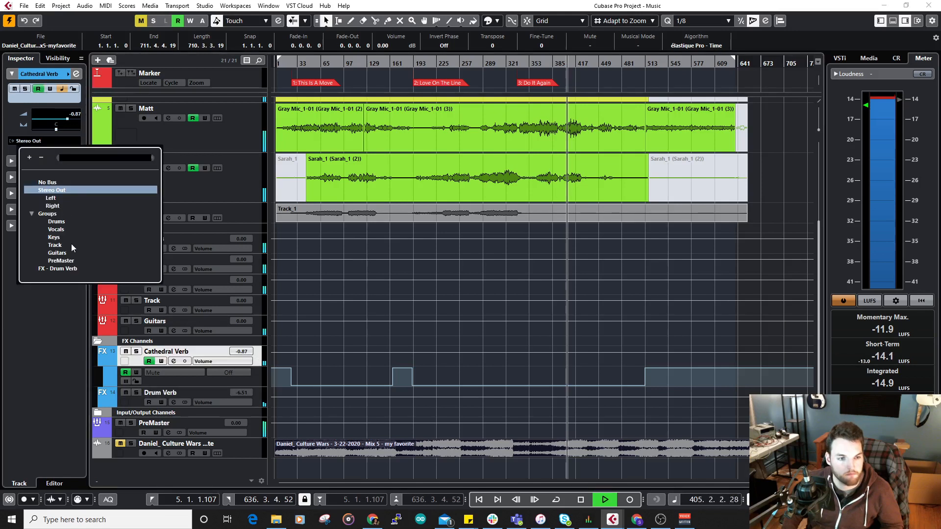
left_click(63, 261)
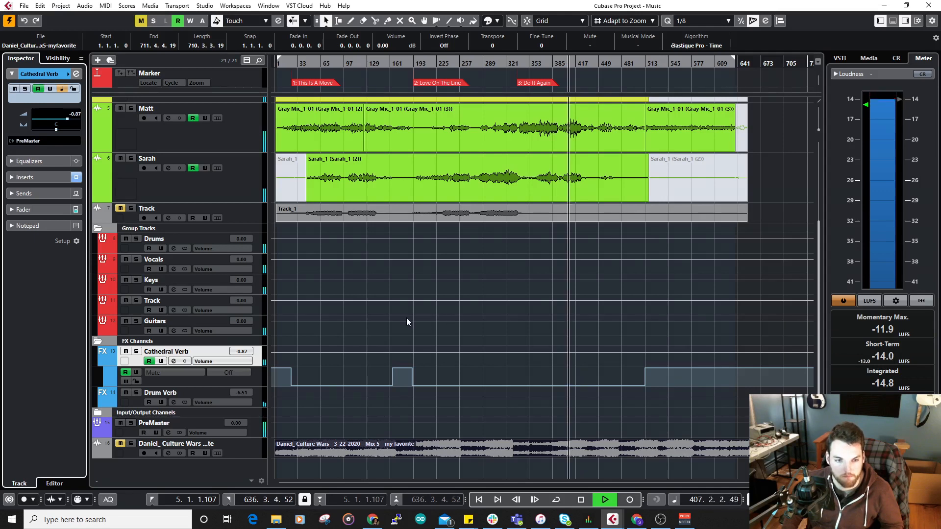
Step: Stop playback and expand the Input/Output Channels folder to show the Stereo Out track
key("space")
scroll(407, 317, "up", 3)
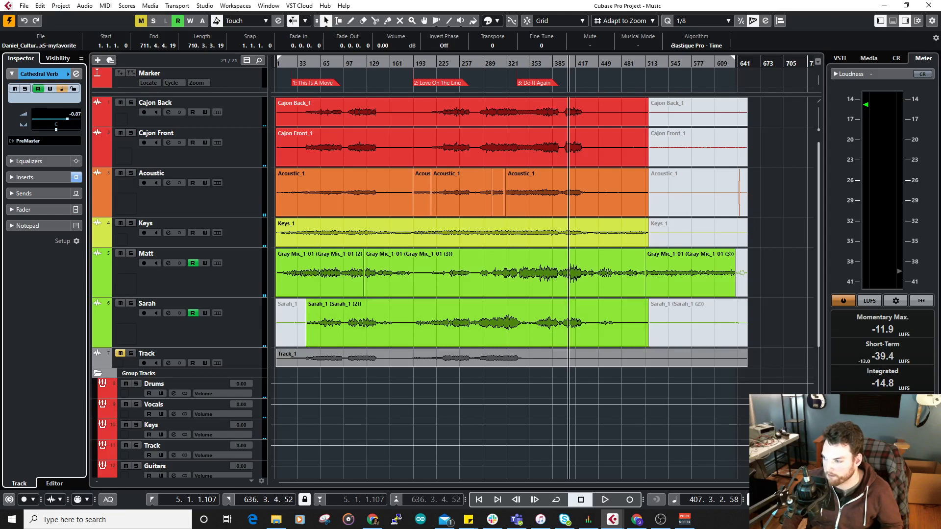
key("alt+Tab")
scroll(487, 375, "down", 3)
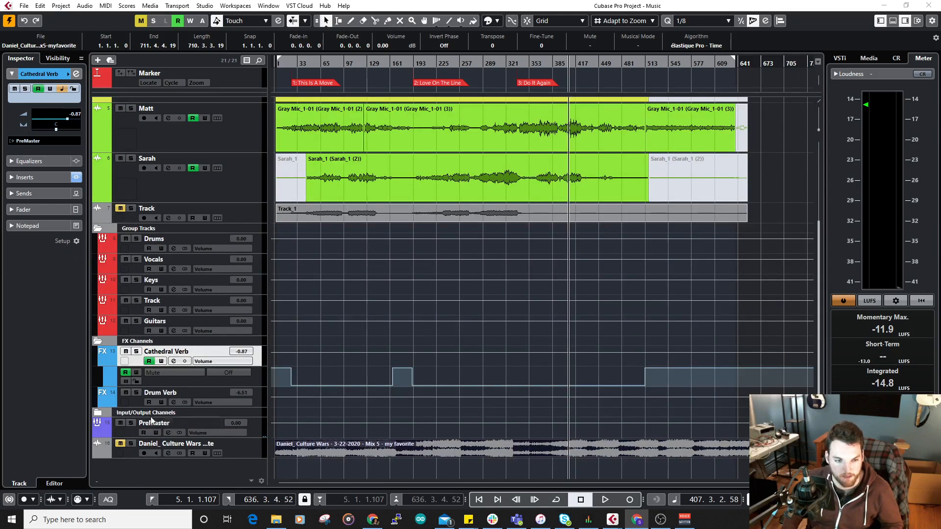
left_click(99, 414)
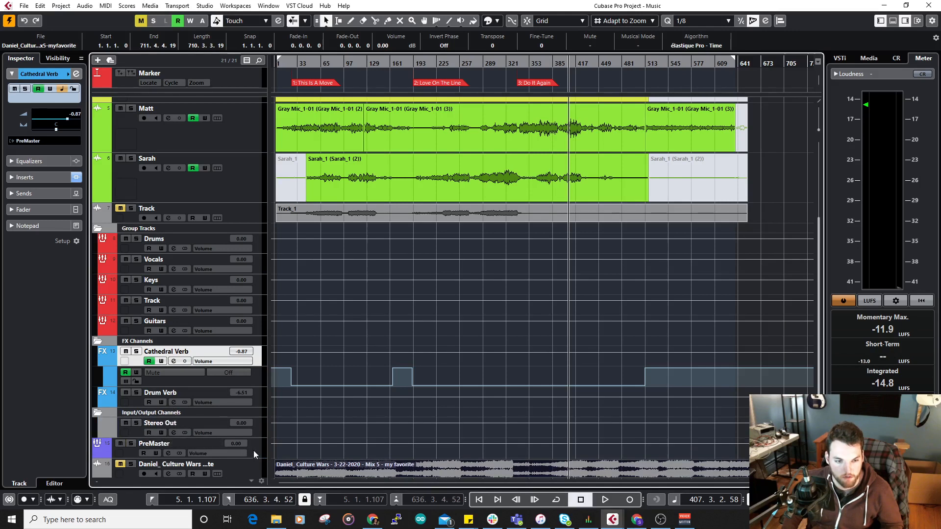
Step: Resume playback, look over the tracks, and show the volume and send-level automation lanes of the fifth track
key("space")
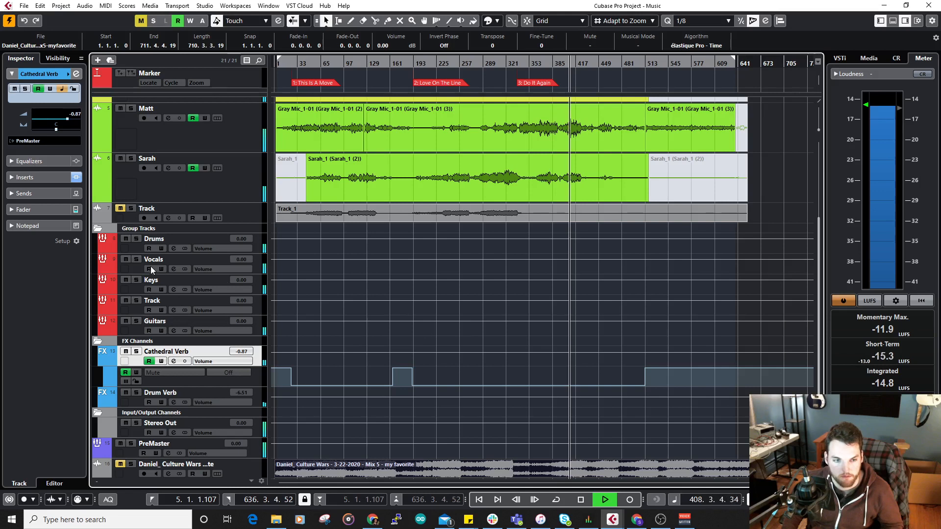
scroll(371, 240, "up", 3)
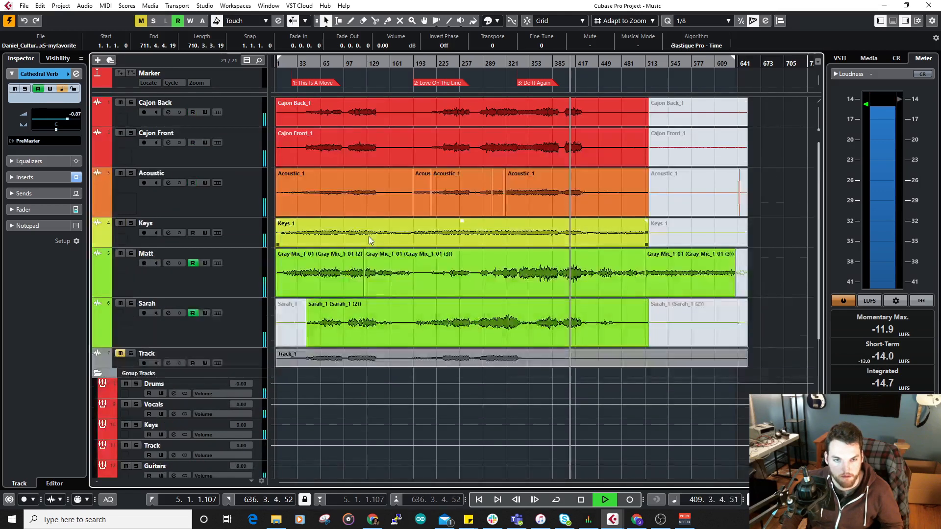
scroll(381, 260, "down", 3)
scroll(478, 264, "up", 3)
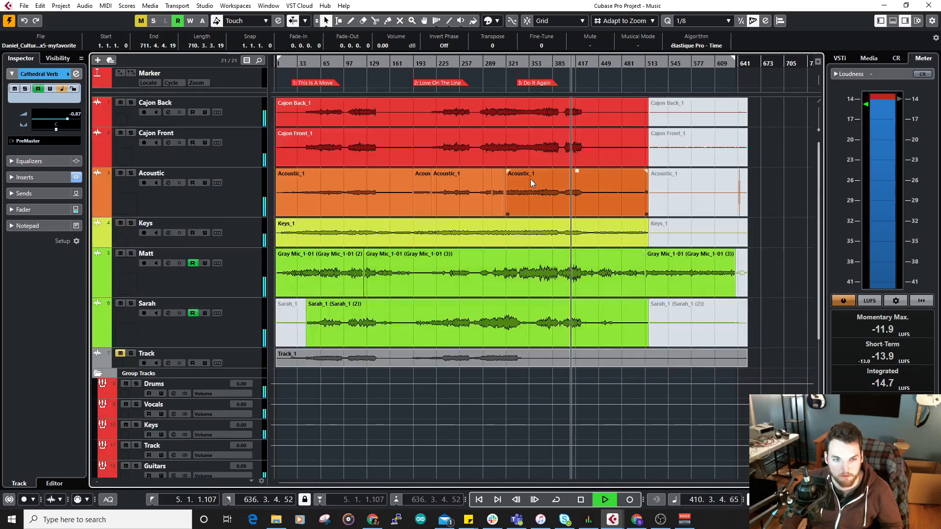
left_click(98, 292)
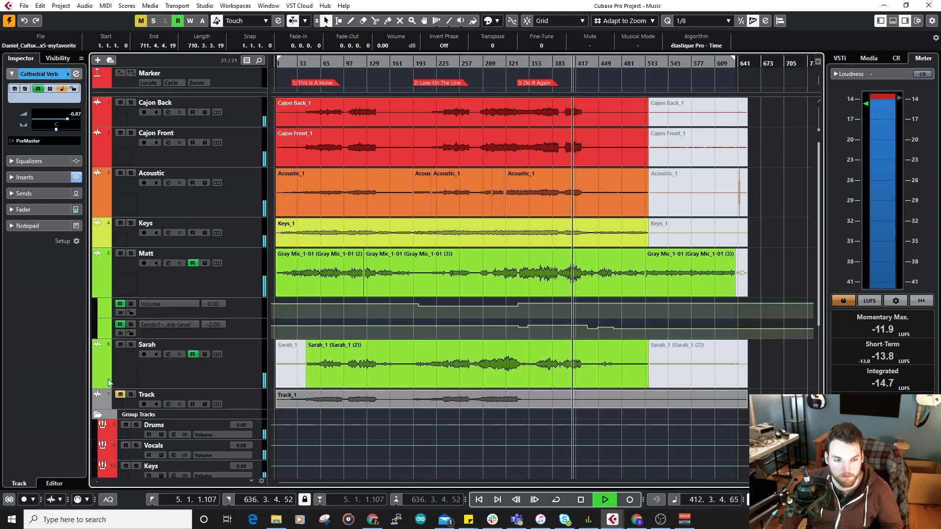
Step: Play This Is A Move from about bar 57 with the timeline zoomed in, comparing the Master level and Loudness meters
left_click(320, 63)
left_click(318, 277)
key("h")
key("h")
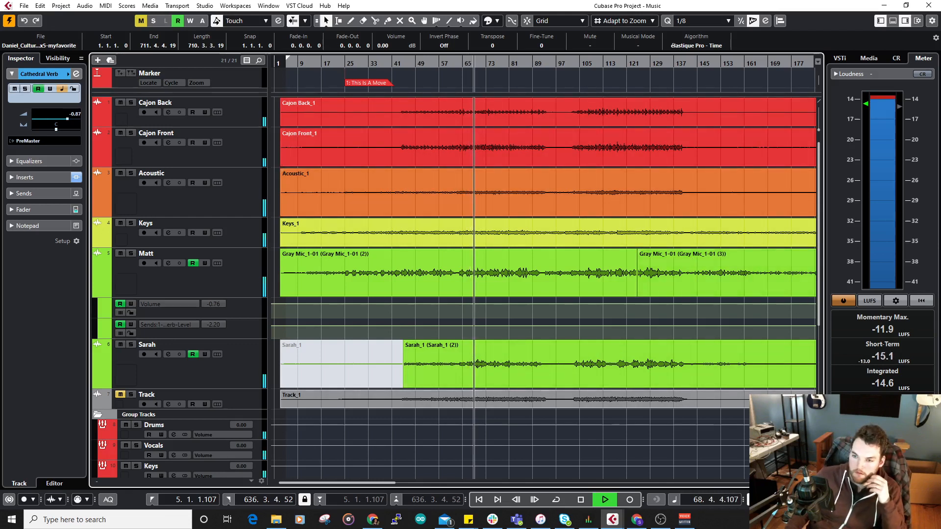
left_click(845, 484)
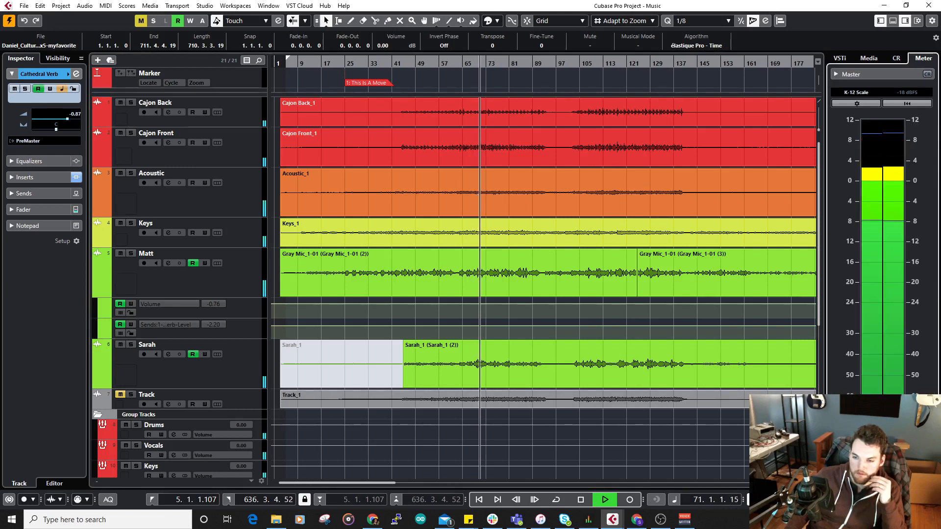
left_click(881, 483)
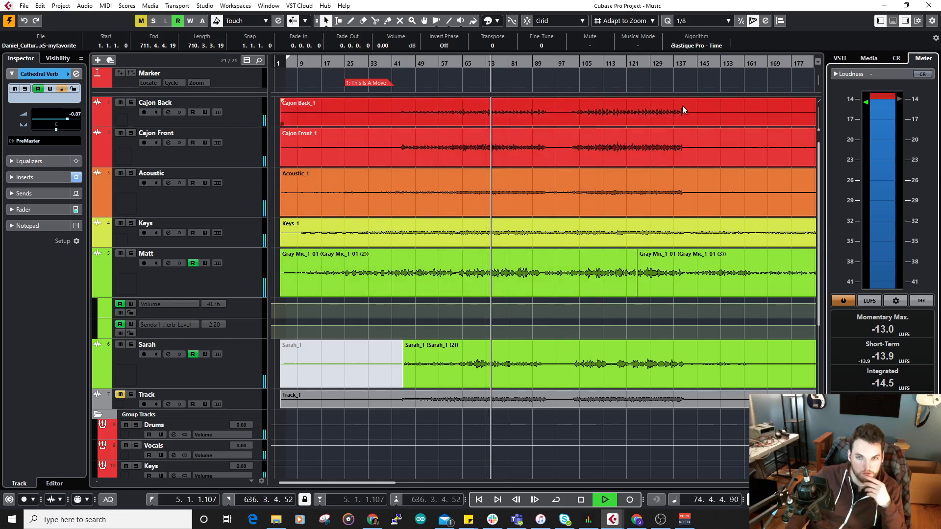
Step: Solo the Vocals group during playback and bring the FX channels into view
scroll(142, 344, "down", 3)
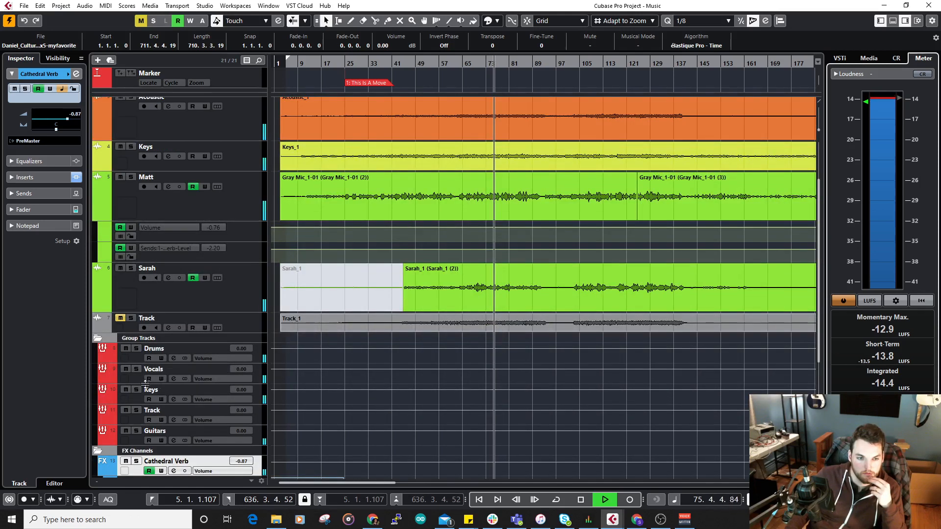
left_click(136, 369)
scroll(184, 326, "down", 5)
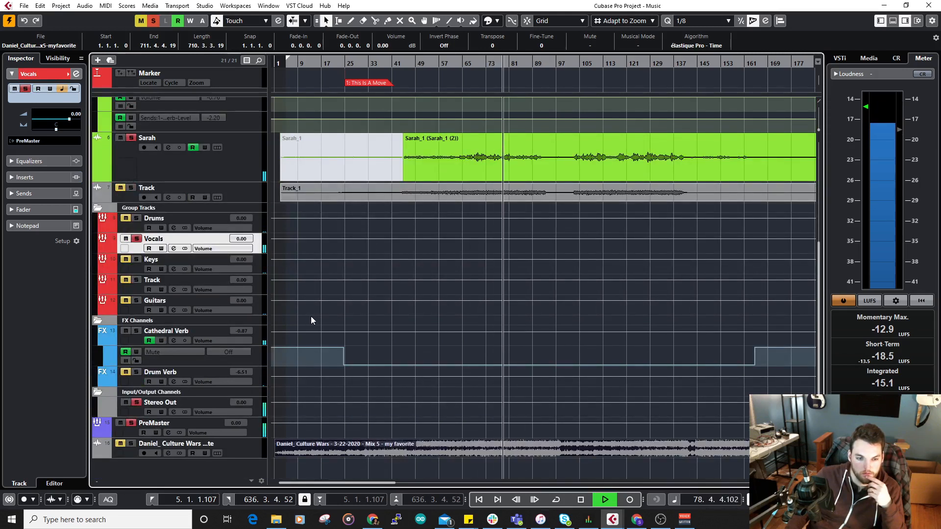
Step: Lower the Cathedral Verb channel to -2.54 dB and unsolo the Vocals group
key("alt+F3")
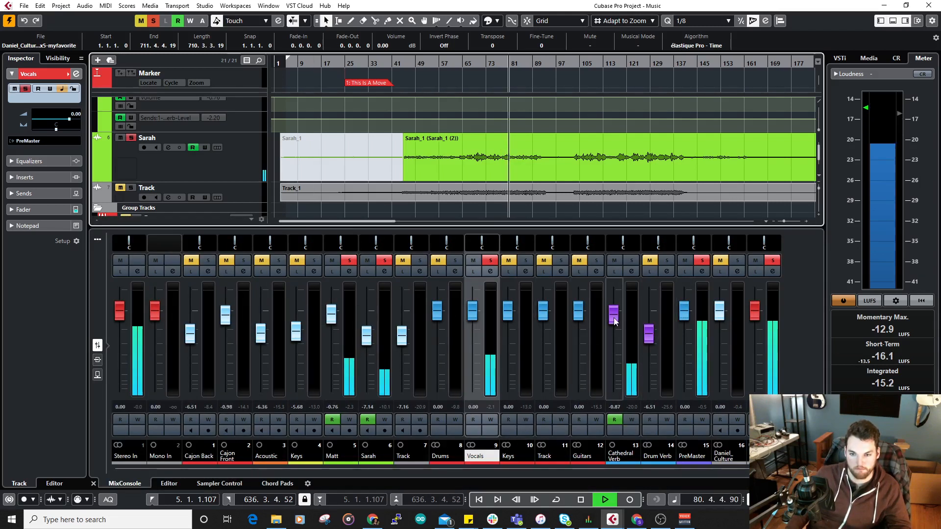
left_click_drag(614, 321, 618, 329)
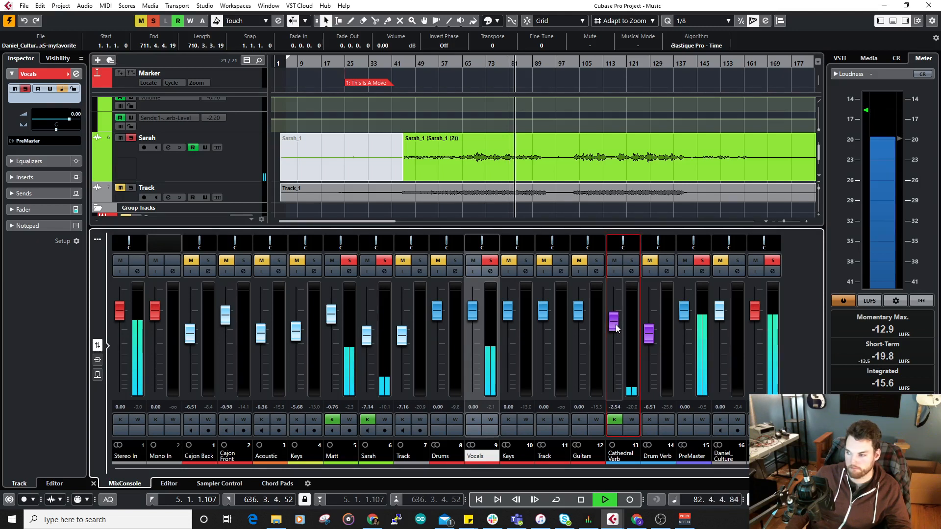
left_click(93, 483)
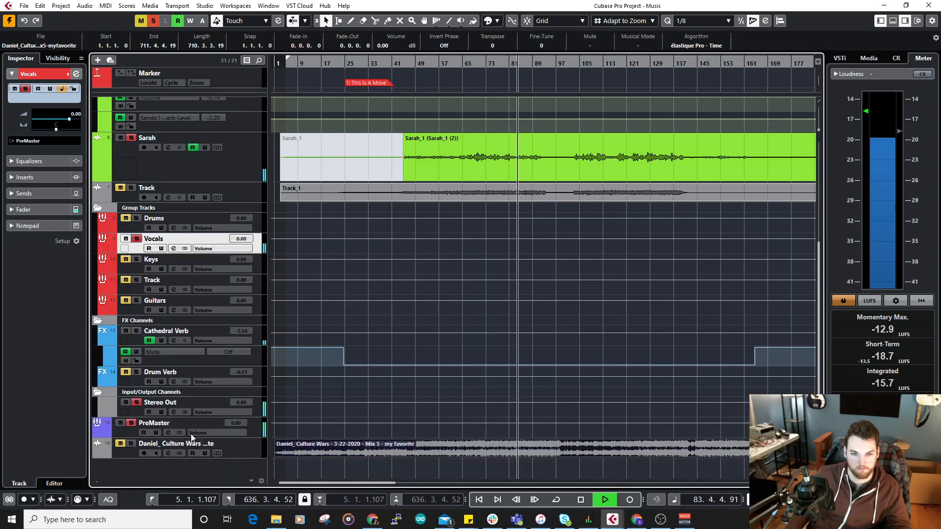
left_click(136, 238)
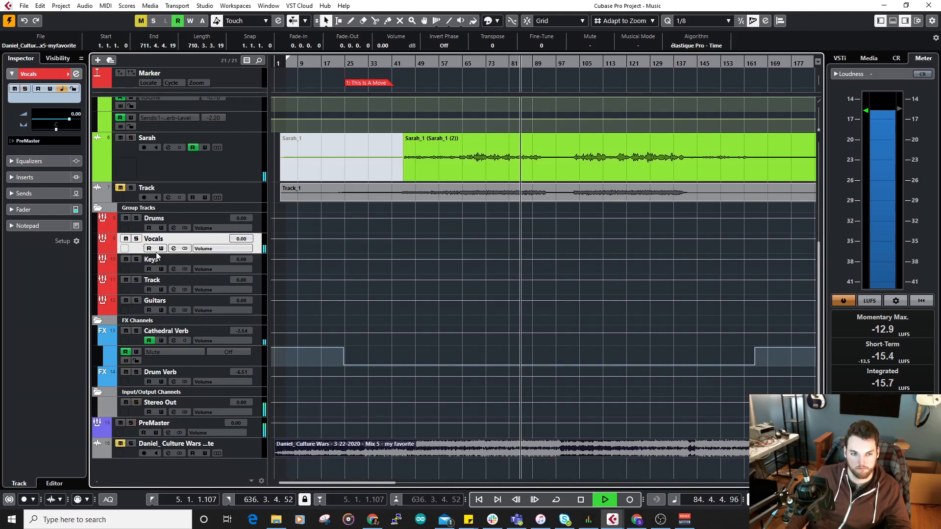
Step: Raise the Cajon Front channel's level to -0.44 dB while the full mix plays
scroll(479, 275, "up", 3)
scroll(480, 282, "up", 1)
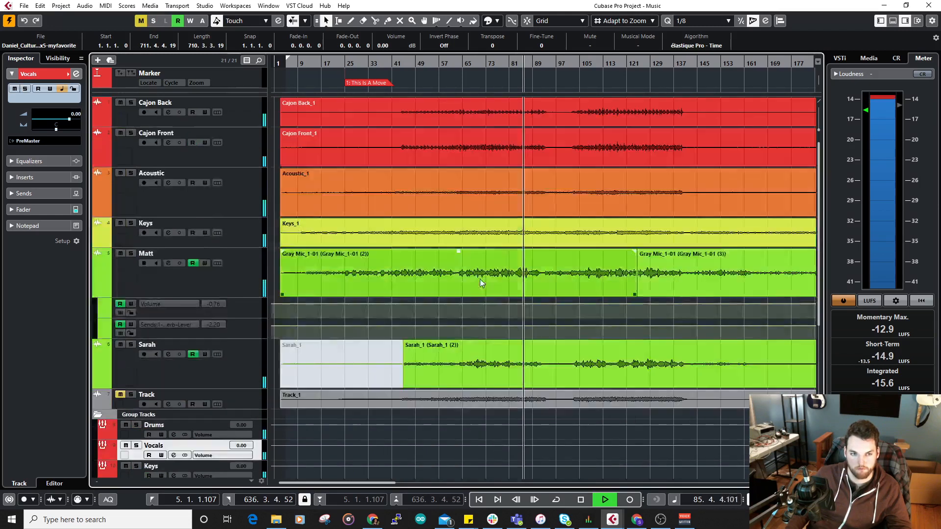
scroll(385, 304, "down", 4)
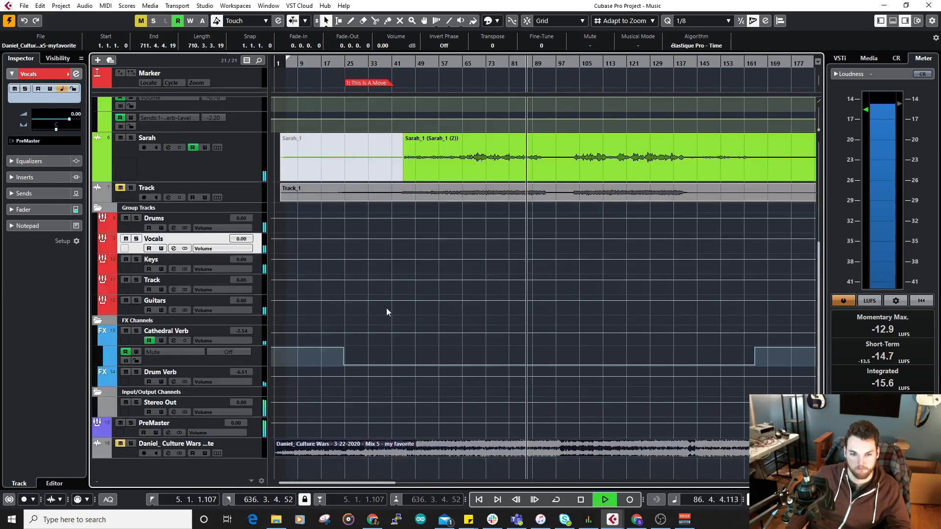
key("alt+F3")
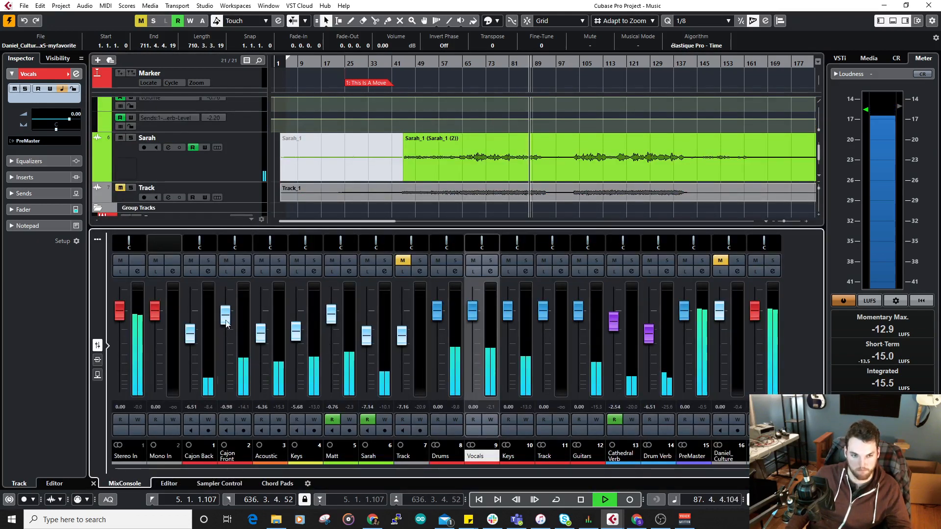
left_click_drag(226, 316, 225, 314)
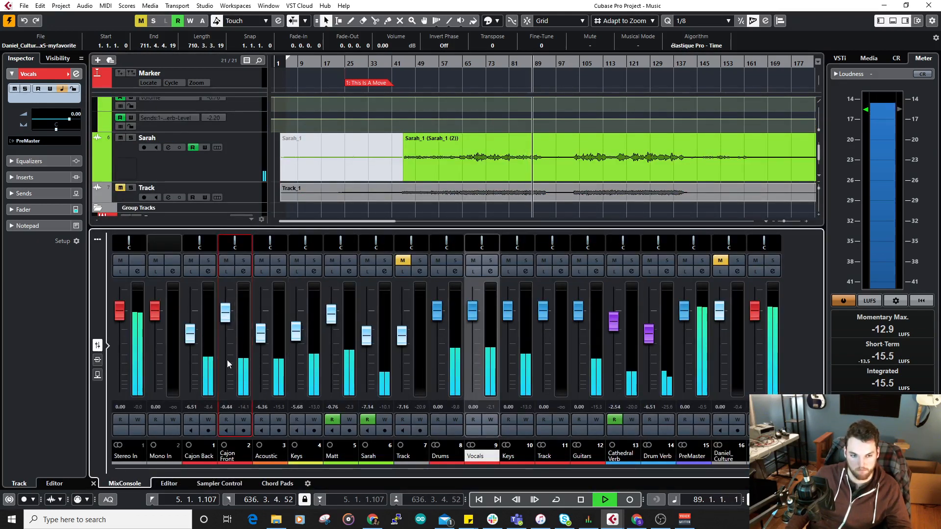
key("alt+F3")
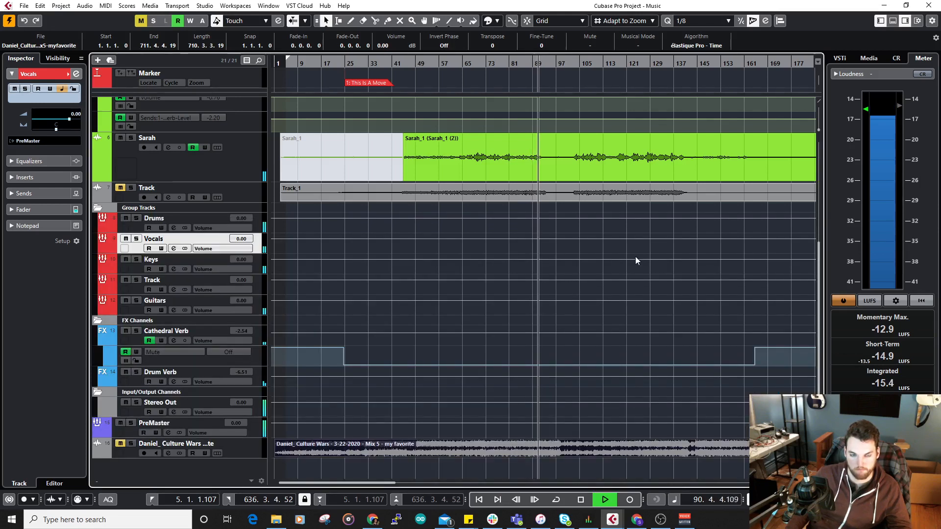
Step: Move playback ahead to about bar 229, within Love On The Line
scroll(636, 258, "up", 3)
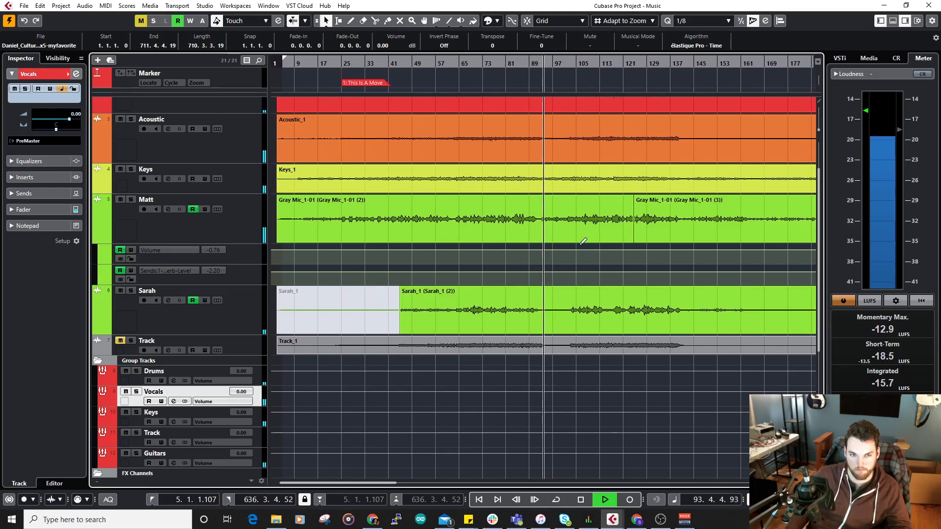
left_click_drag(559, 243, 437, 246)
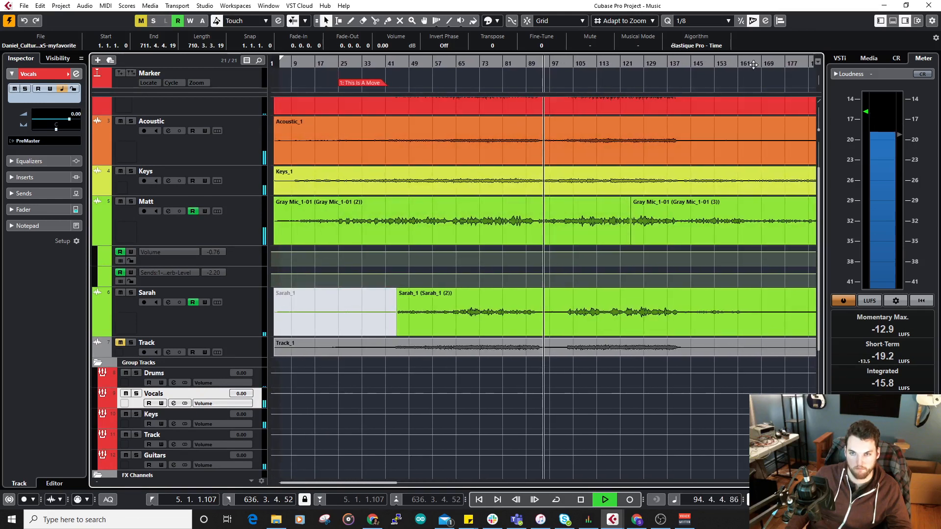
left_click(753, 64)
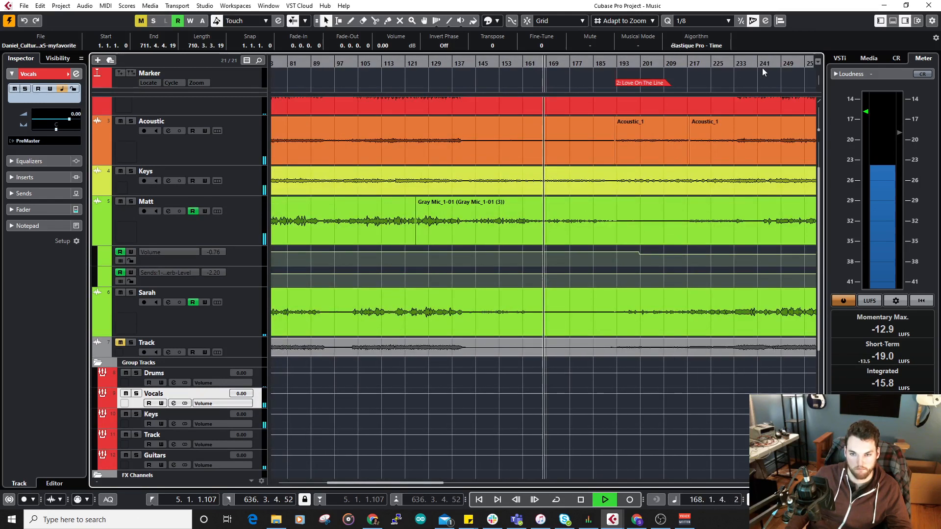
left_click(718, 65)
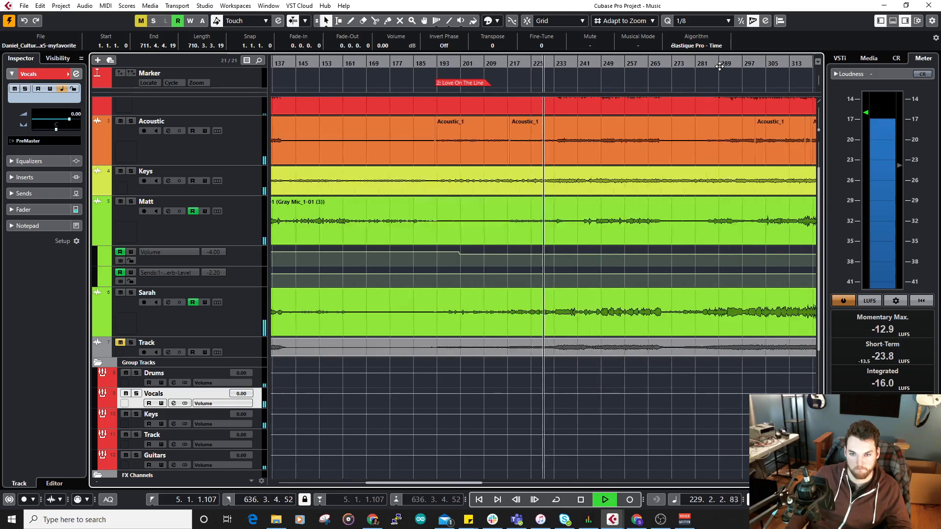
Step: Reduce the Sarah track's send to Cathedral Verb to -3.55 dB and check the Master and Loudness meters
left_click(250, 321)
left_click(31, 155)
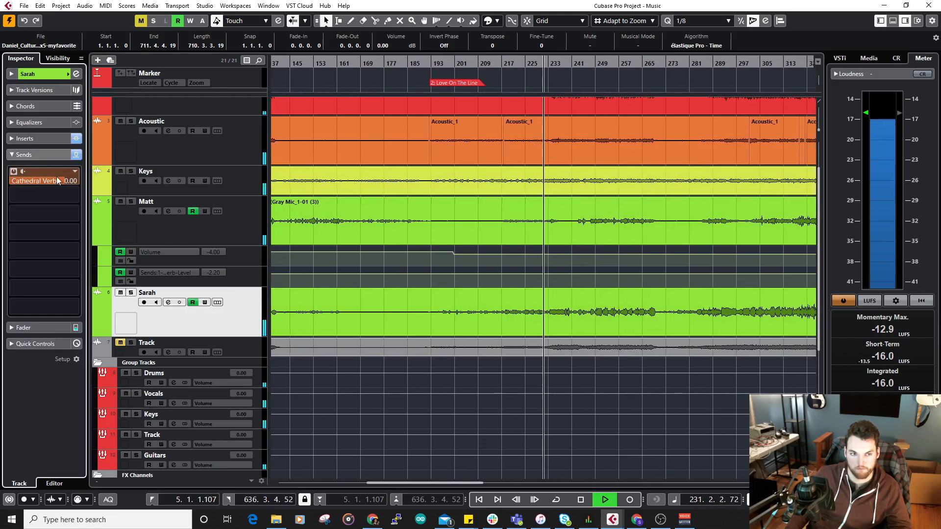
left_click_drag(53, 180, 60, 180)
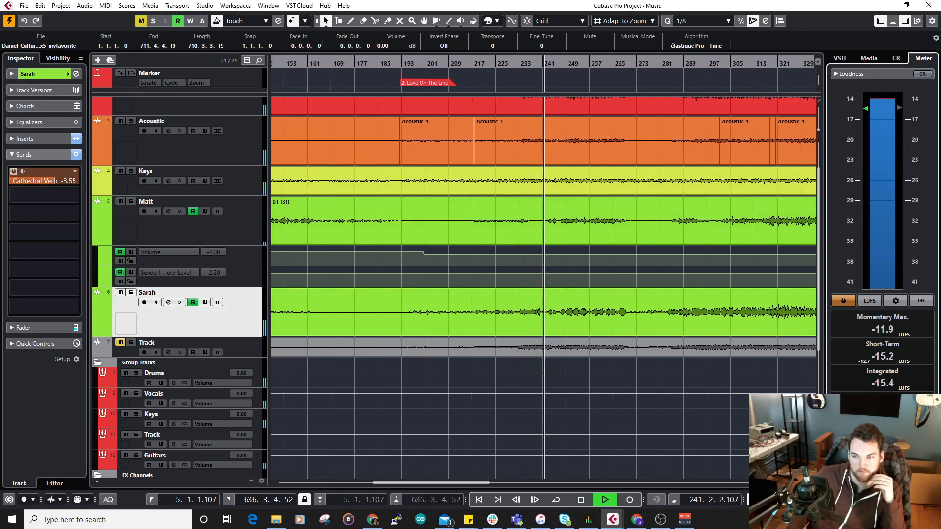
left_click(846, 484)
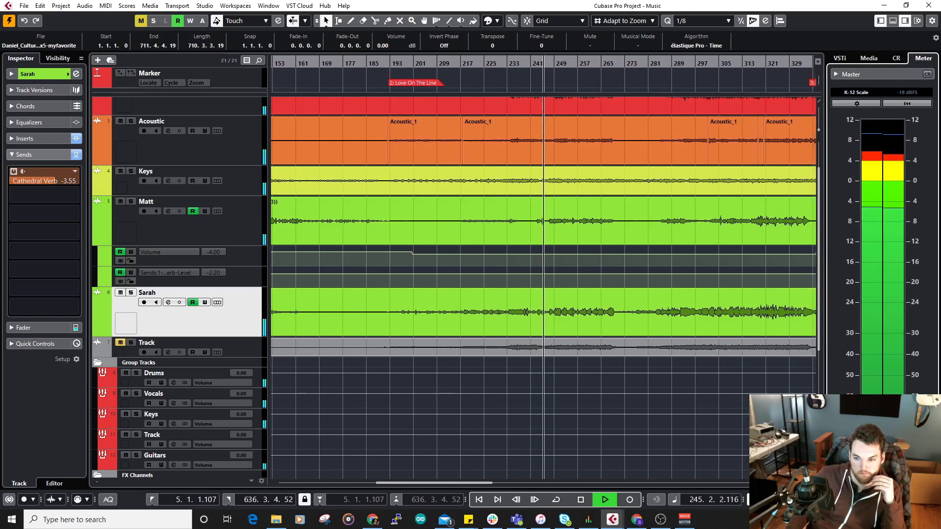
left_click(880, 484)
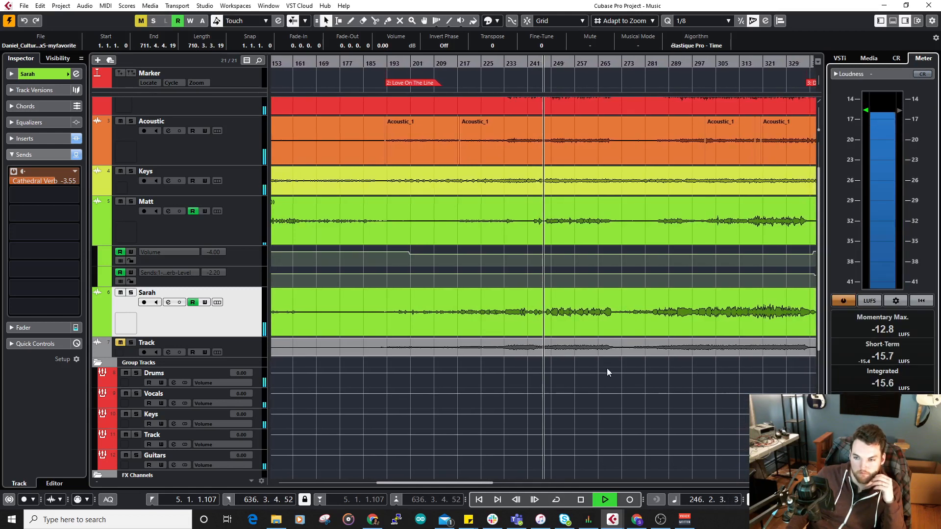
Step: Move PreMaster's Brickwall Limiter down one insert slot and add the Limiter effect directly above it
scroll(205, 293, "down", 3)
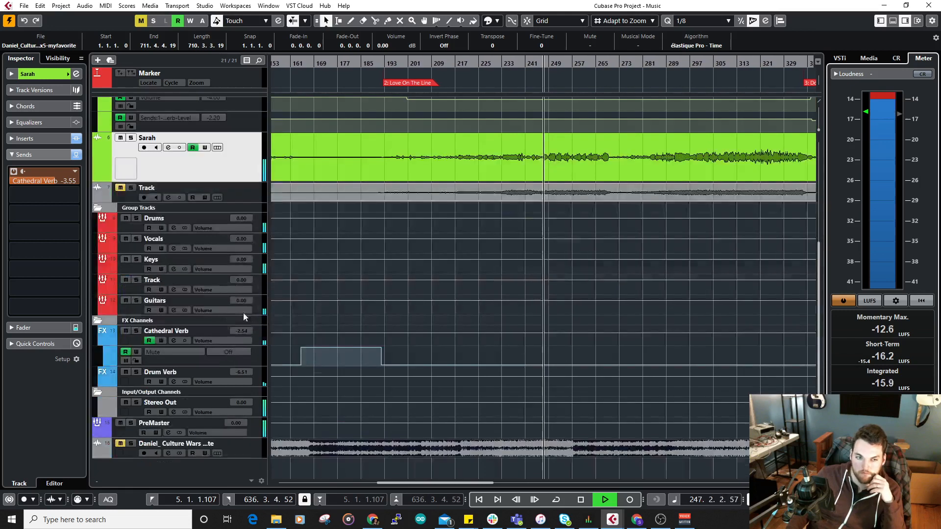
left_click(254, 431)
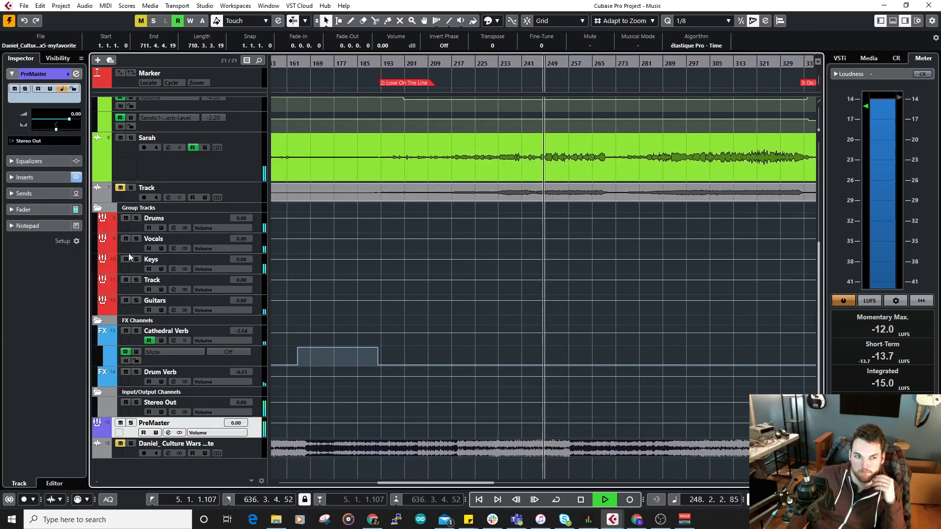
left_click(53, 84)
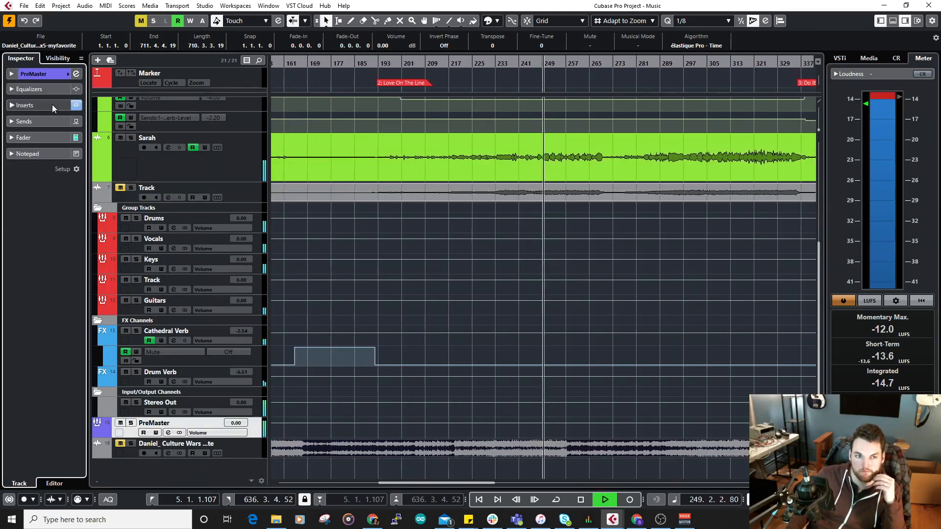
key("alt+F3")
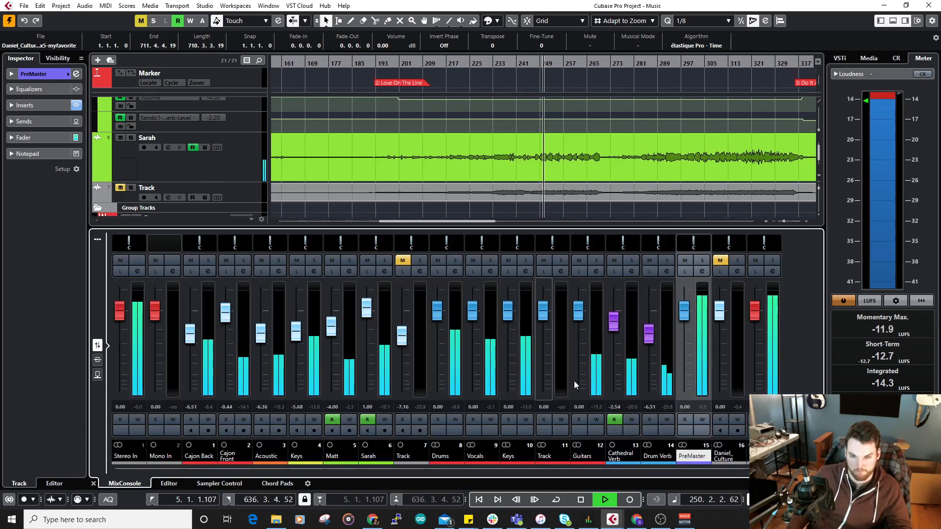
left_click(706, 271)
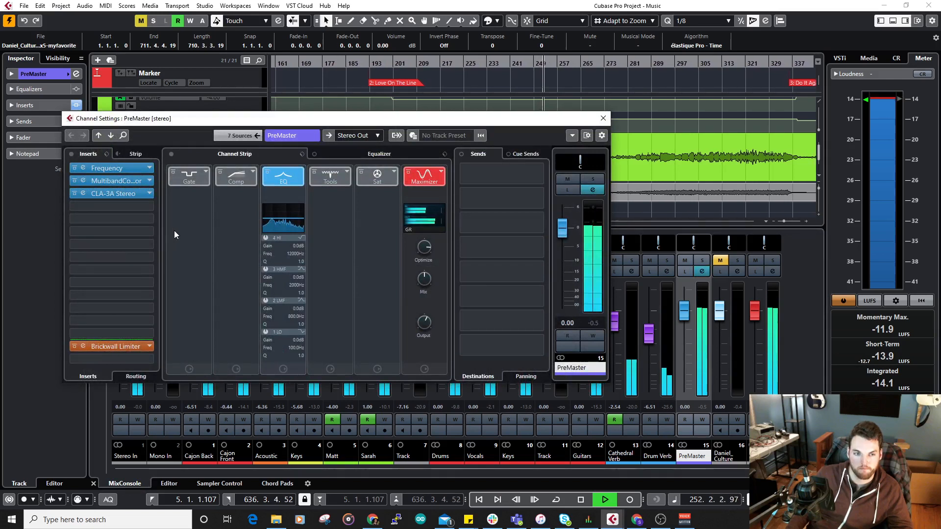
left_click_drag(131, 348, 145, 358)
left_click(149, 347)
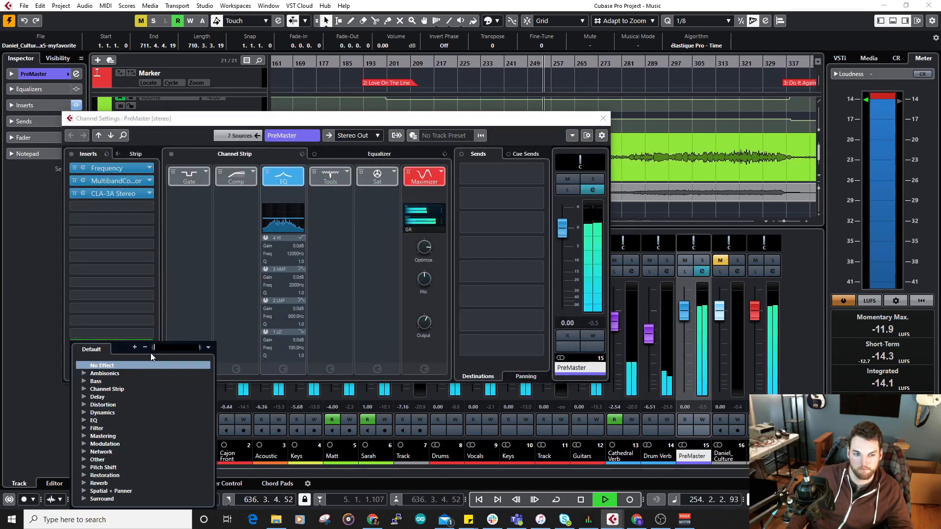
left_click(84, 412)
scroll(148, 481, "down", 3)
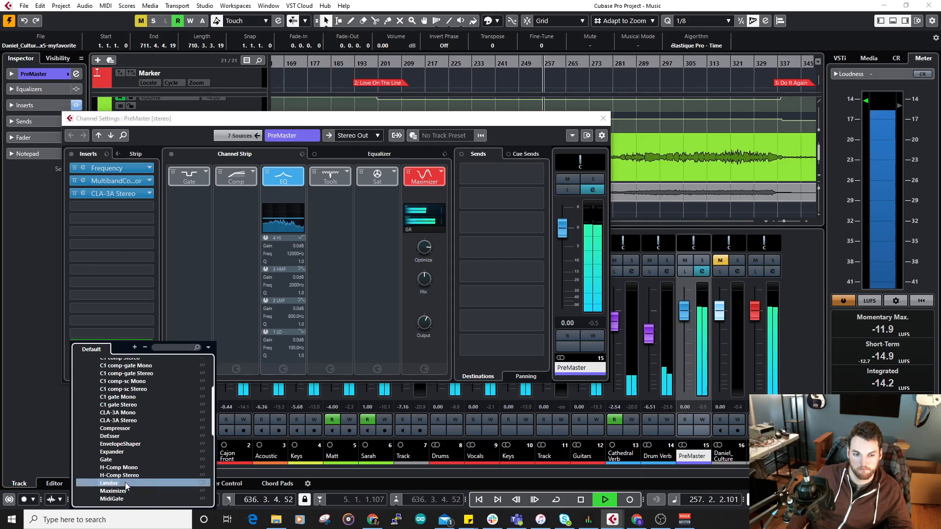
left_click(125, 483)
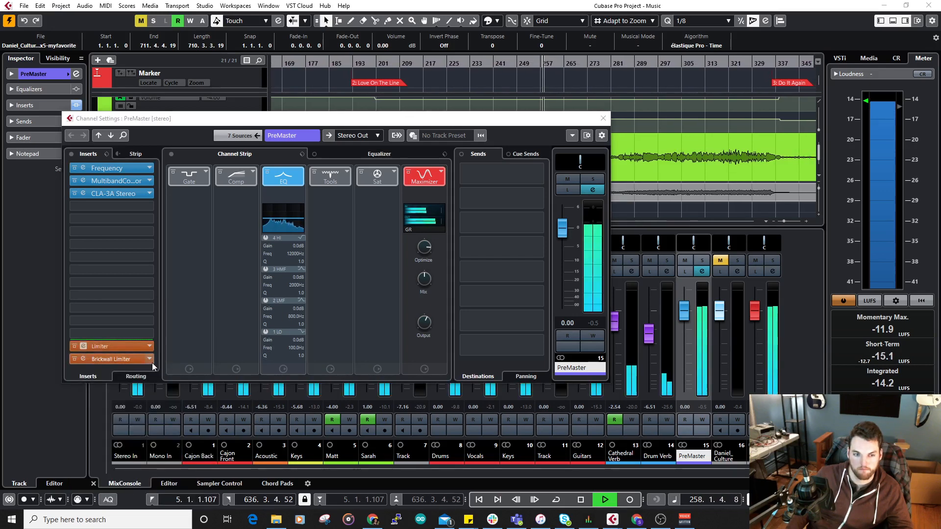
Step: Set the new Limiter's input gain to 1.5 dB and close the PreMaster channel settings
left_click(86, 346)
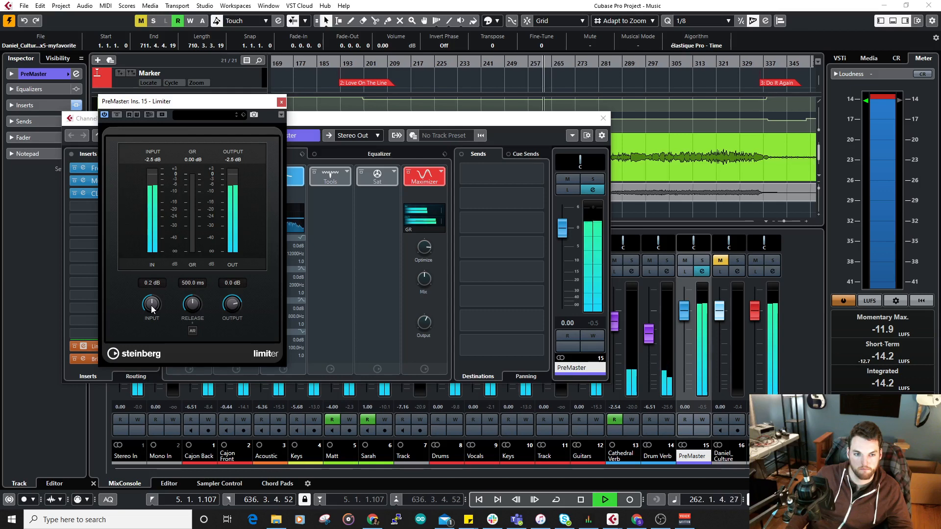
scroll(152, 305, "up", 6)
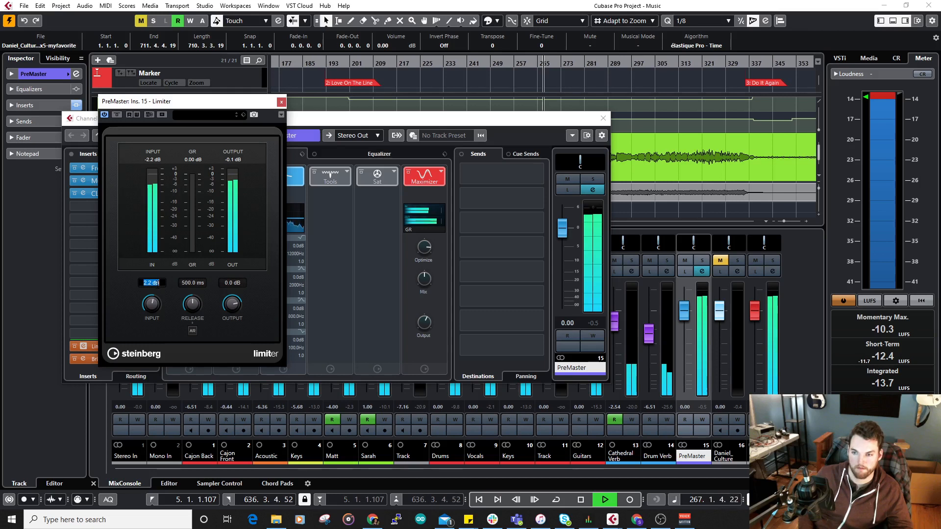
key("Return")
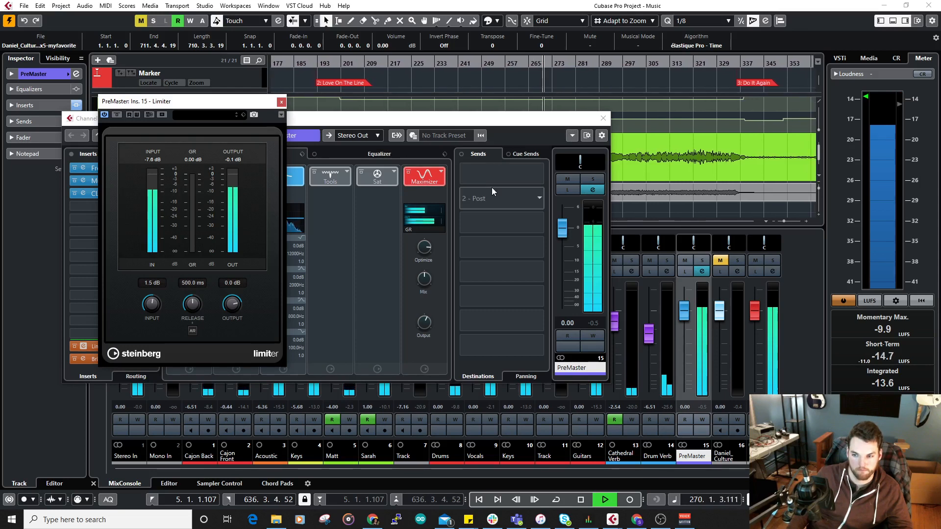
left_click(283, 102)
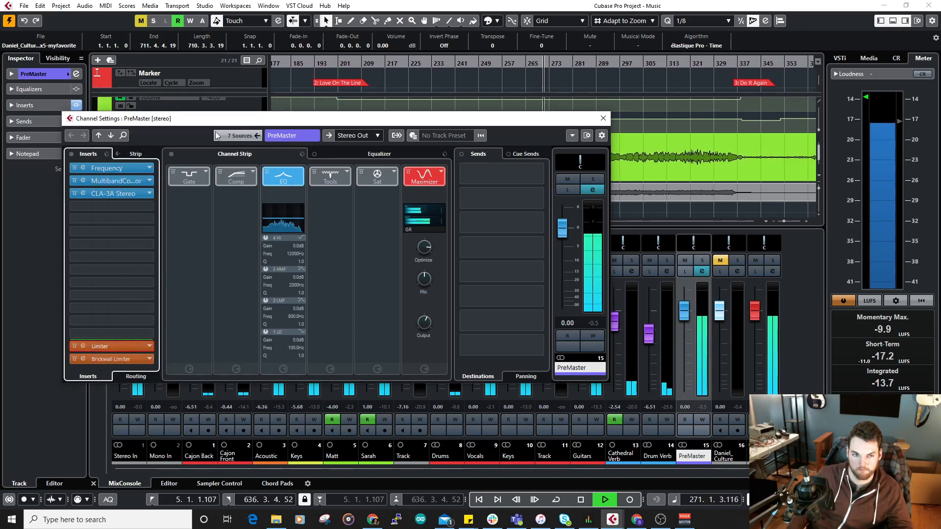
left_click(84, 360)
left_click(730, 122)
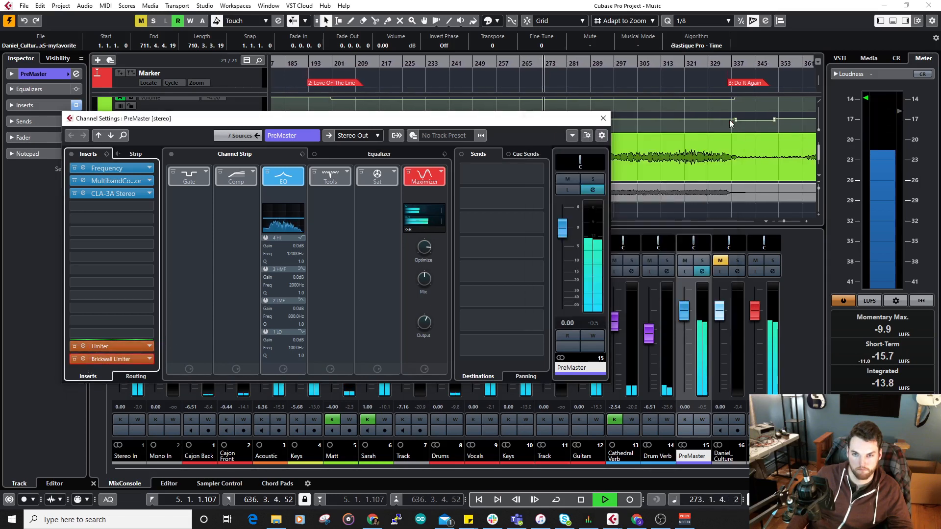
left_click(603, 118)
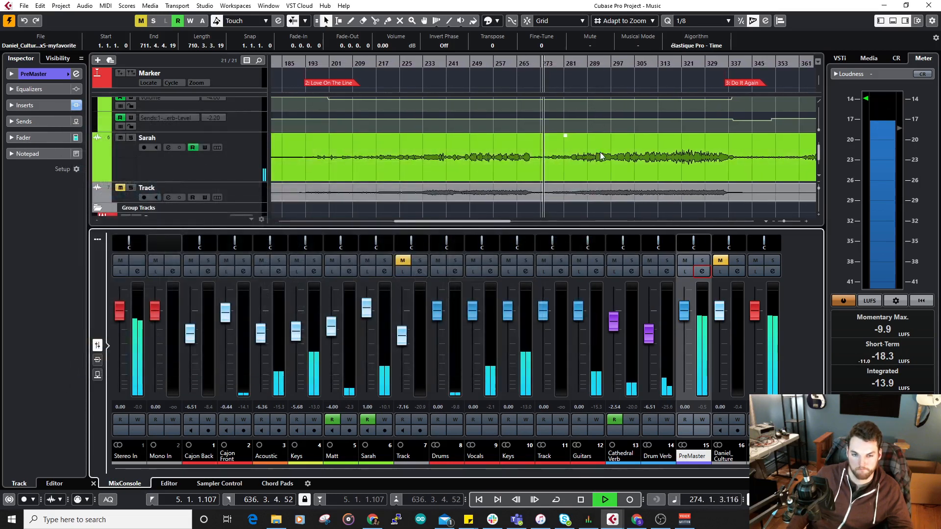
Step: Select the Sarah track and the Acoustic event spanning bars 217 to 301, and move playback back to about bar 278
scroll(603, 152, "down", 2)
scroll(603, 147, "up", 2)
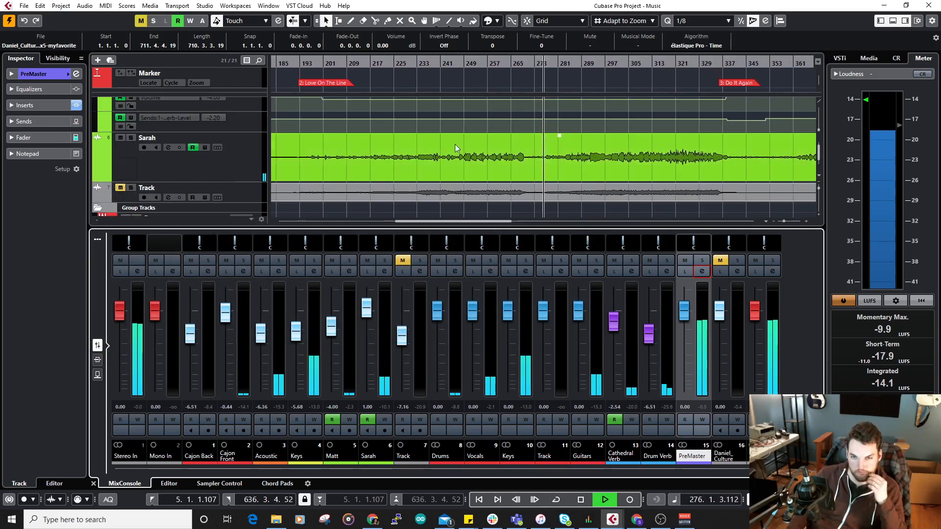
left_click(224, 166)
scroll(216, 166, "down", 2)
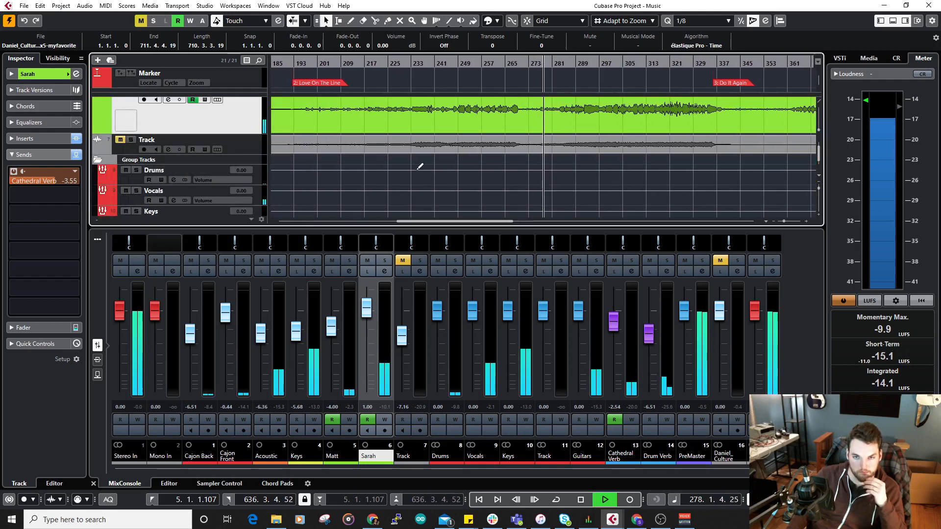
scroll(529, 193, "up", 5)
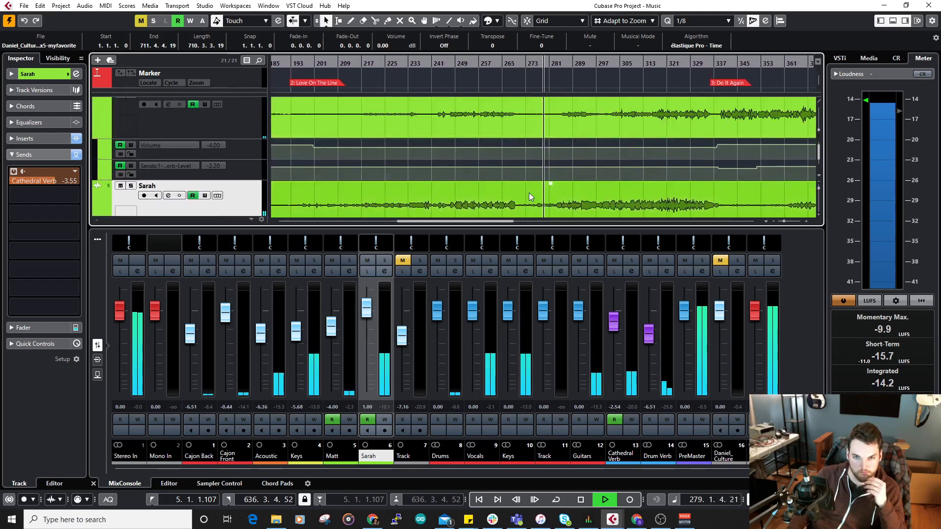
left_click(536, 141)
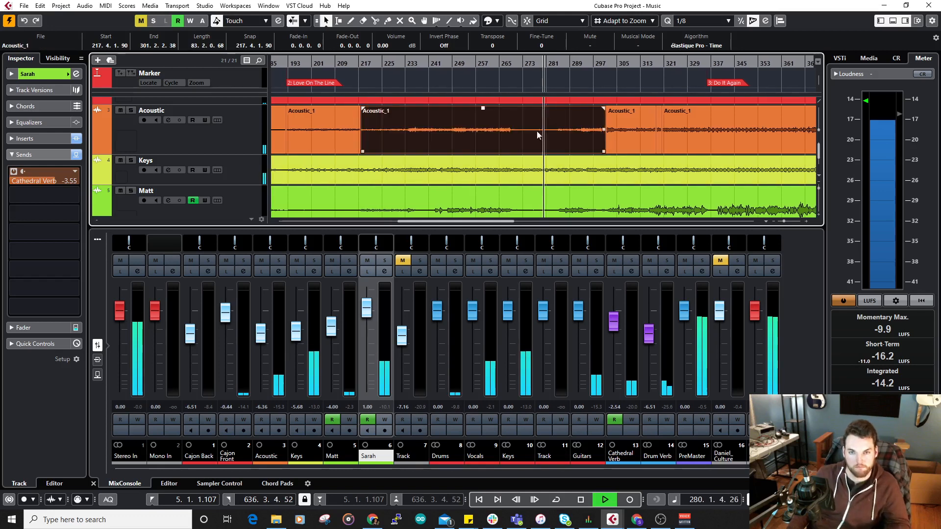
left_click(537, 66)
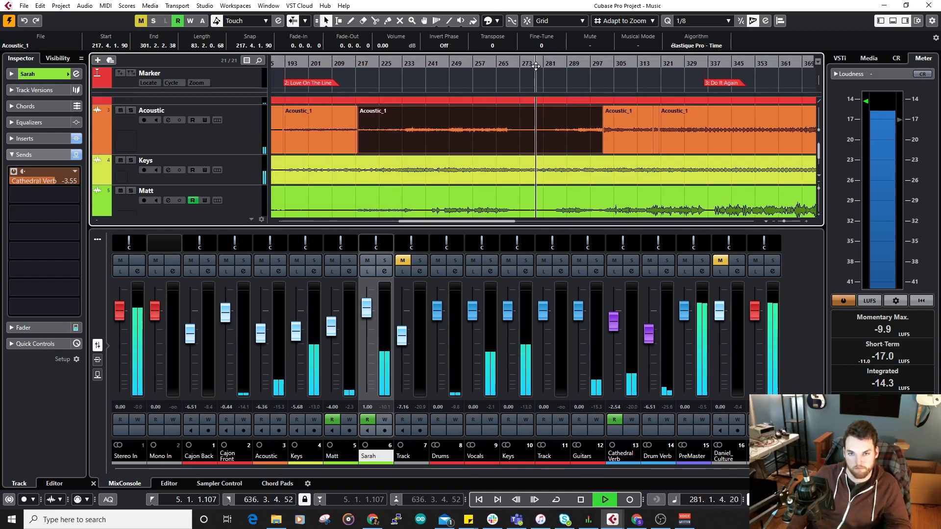
key("h")
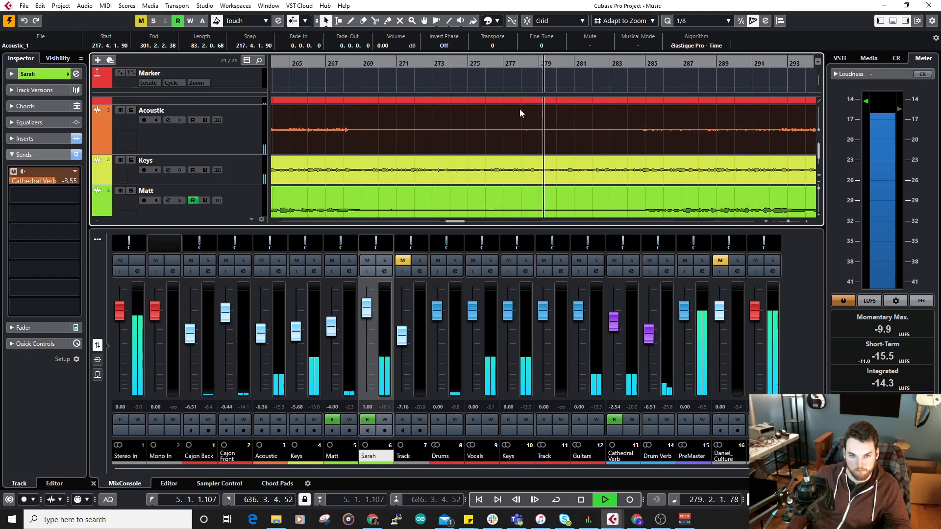
Step: Look through the vocal, group and FX tracks while Love On The Line plays, comparing their channel levels and loudness
scroll(482, 110, "down", 4)
scroll(511, 130, "down", 4)
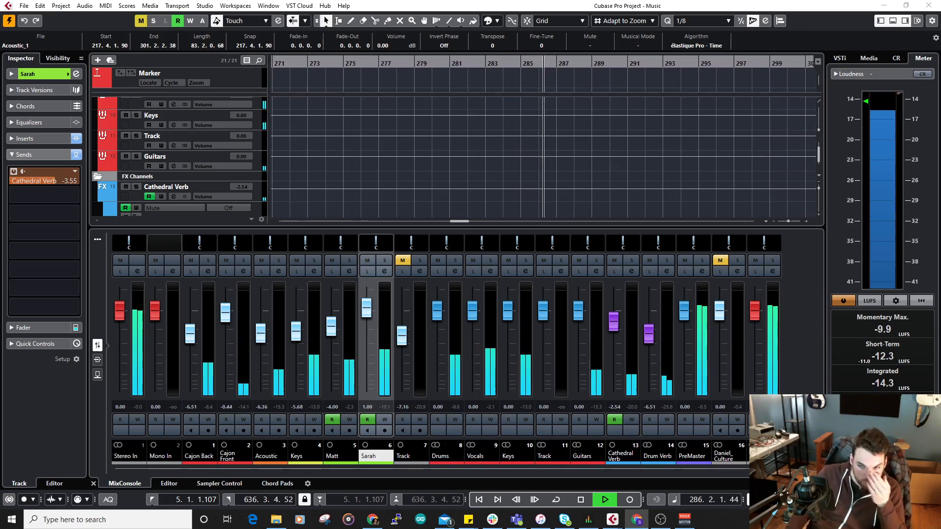
scroll(564, 210, "up", 1)
scroll(562, 211, "up", 5)
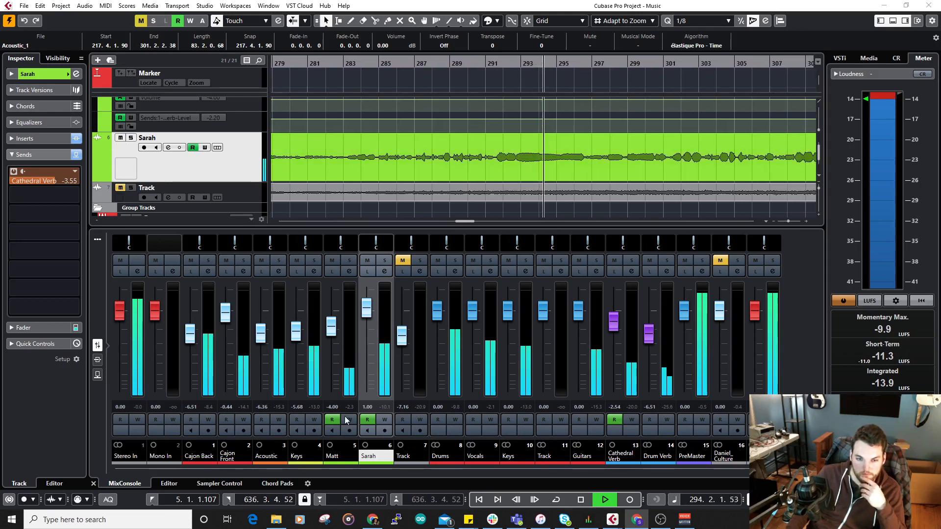
scroll(381, 155, "down", 5)
scroll(381, 156, "down", 1)
scroll(381, 156, "up", 5)
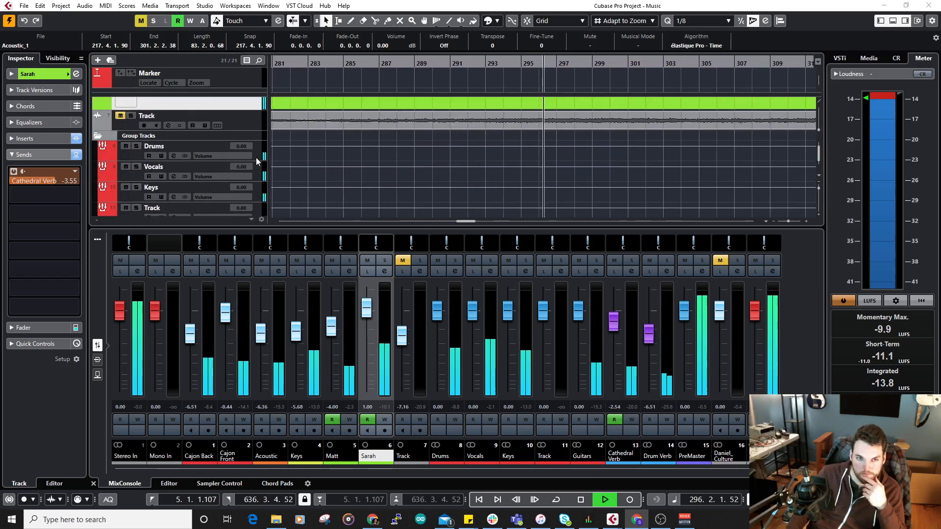
scroll(257, 154, "down", 4)
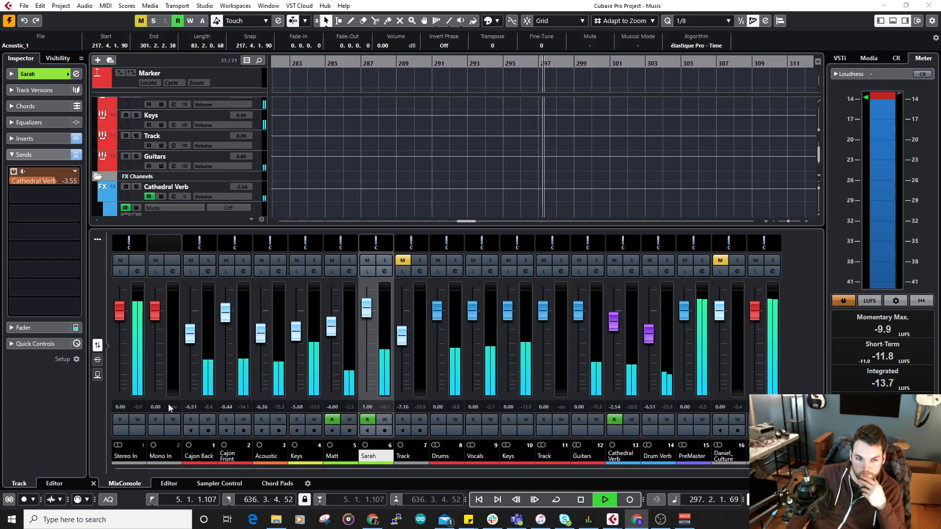
Step: Show the channel inserts, inspect PreMaster's MultibandCompressor and CLA-3A settings, and check the Master and Loudness meters
left_click(97, 359)
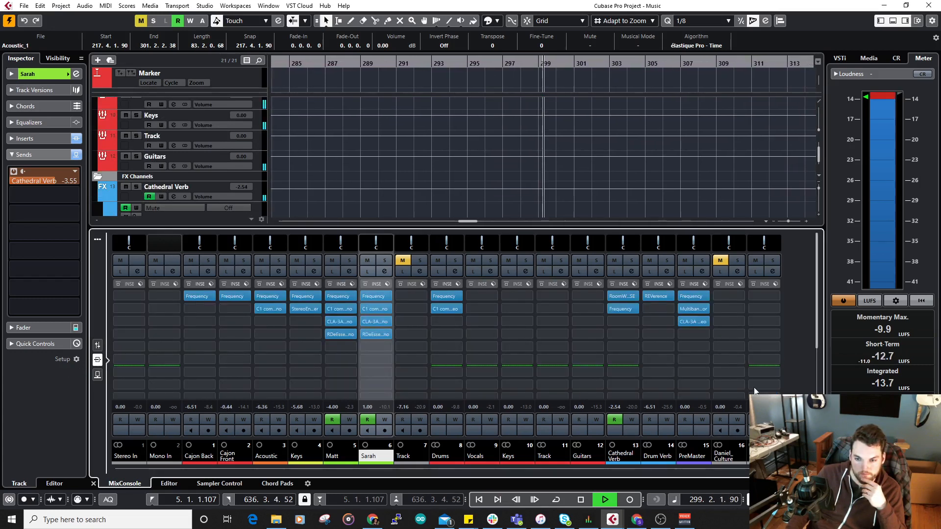
left_click(691, 309)
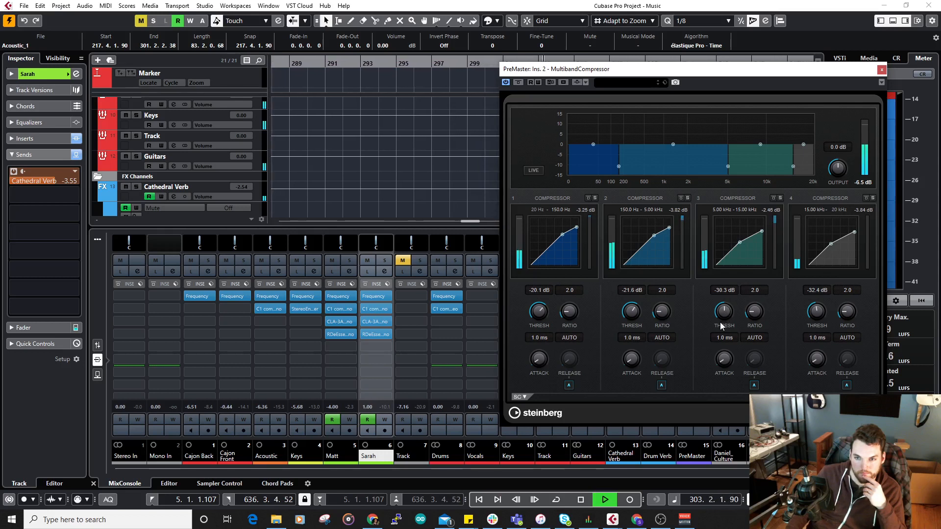
left_click(880, 72)
left_click(692, 322)
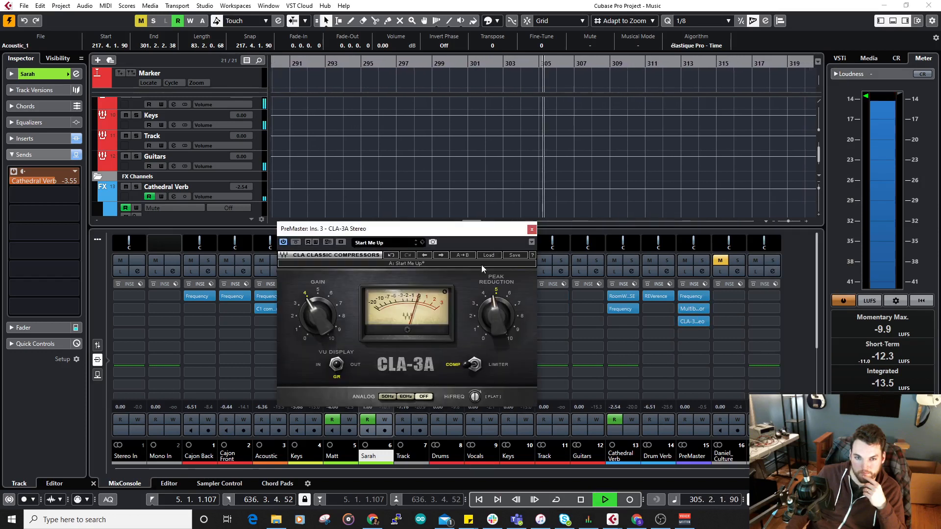
left_click(532, 229)
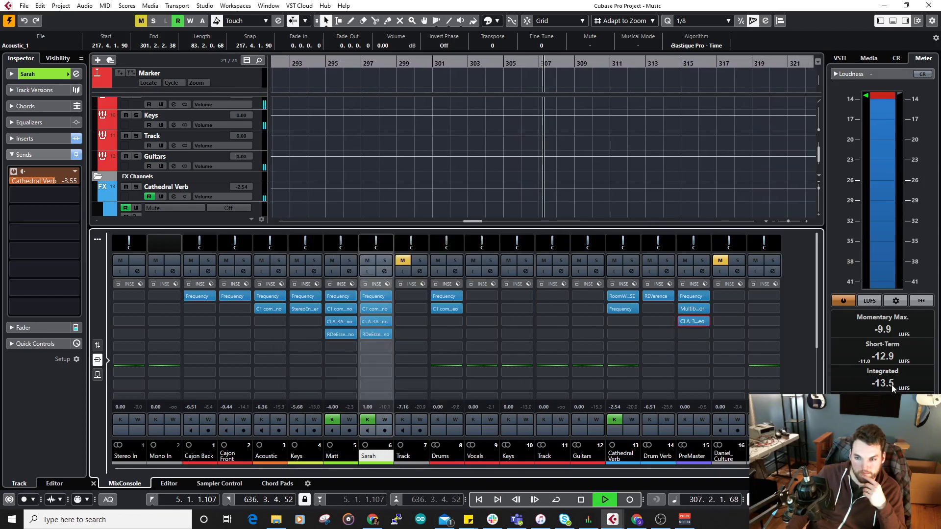
left_click(846, 484)
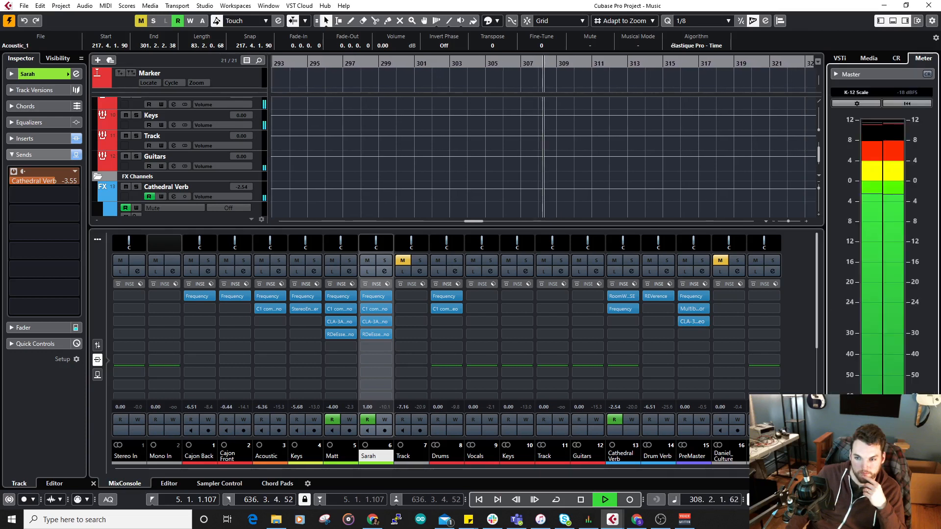
left_click(880, 484)
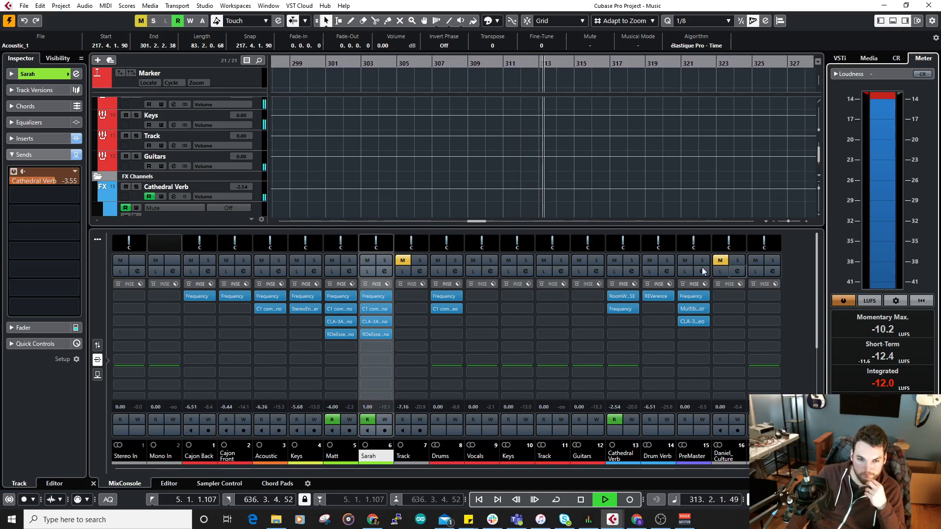
Step: Move playback ahead to the start of Do It Again at about bar 337, and on to about bar 354
scroll(594, 127, "up", 3)
scroll(594, 126, "up", 4)
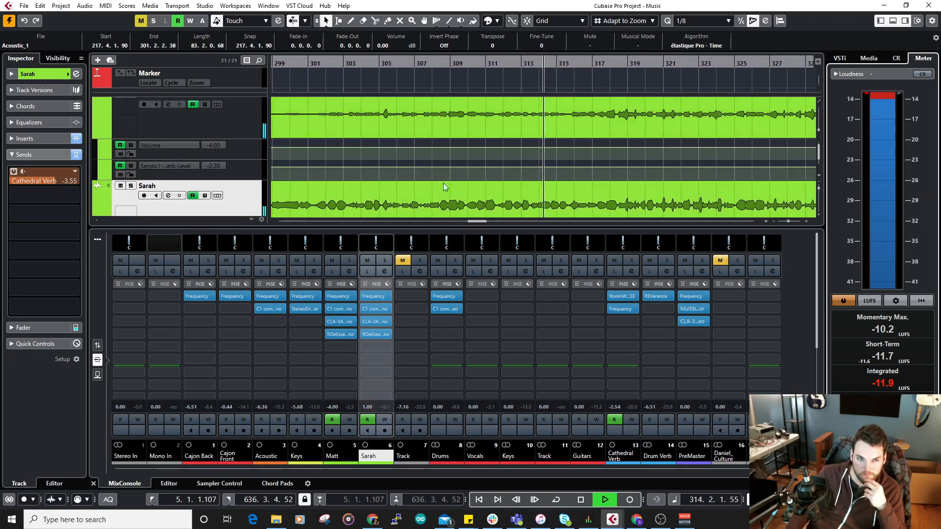
scroll(492, 150, "up", 5)
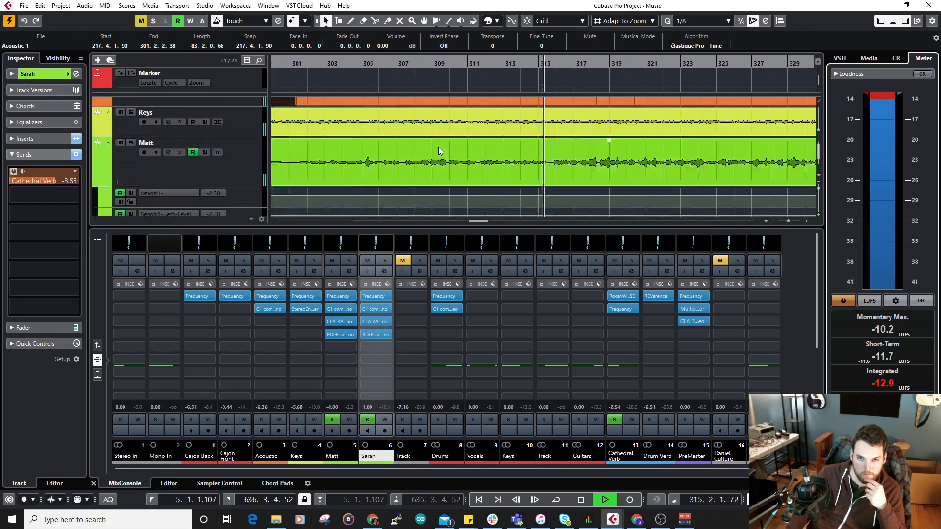
scroll(502, 139, "down", 6)
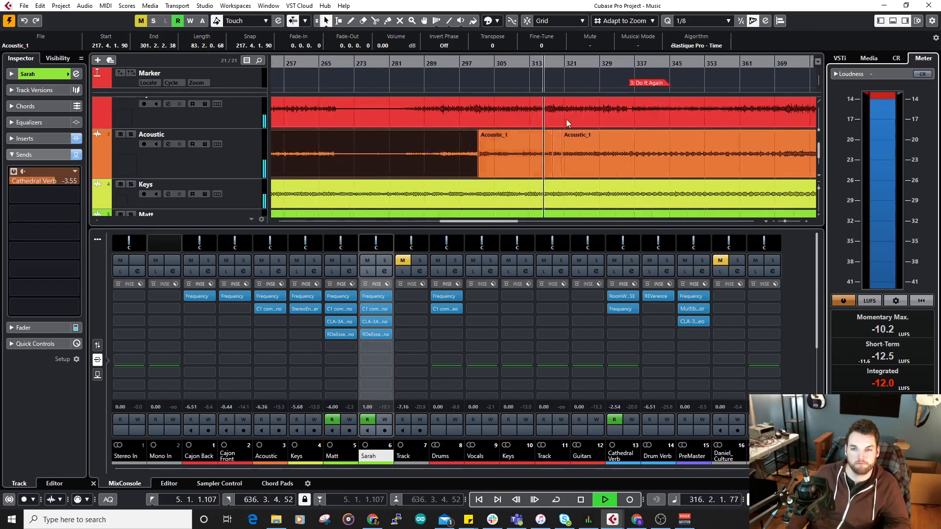
left_click(639, 64)
scroll(573, 139, "down", 2)
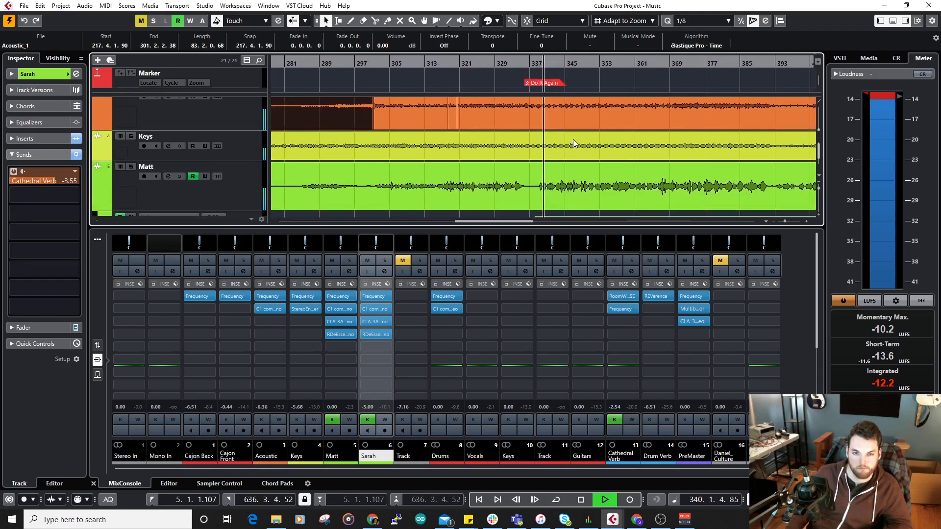
scroll(523, 171, "down", 2)
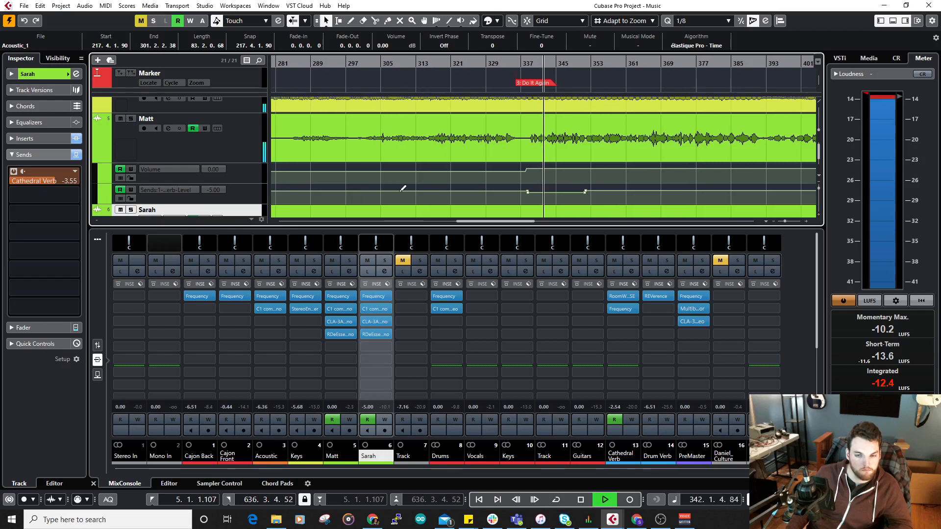
left_click(593, 64)
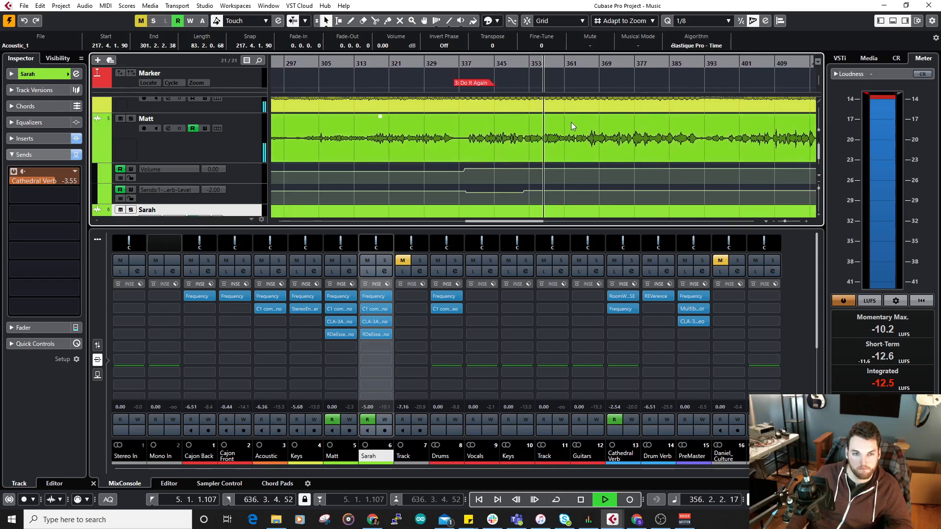
Step: Hide the Matt track's automation lanes, and stop and resume playback at about bar 359
left_click(97, 159)
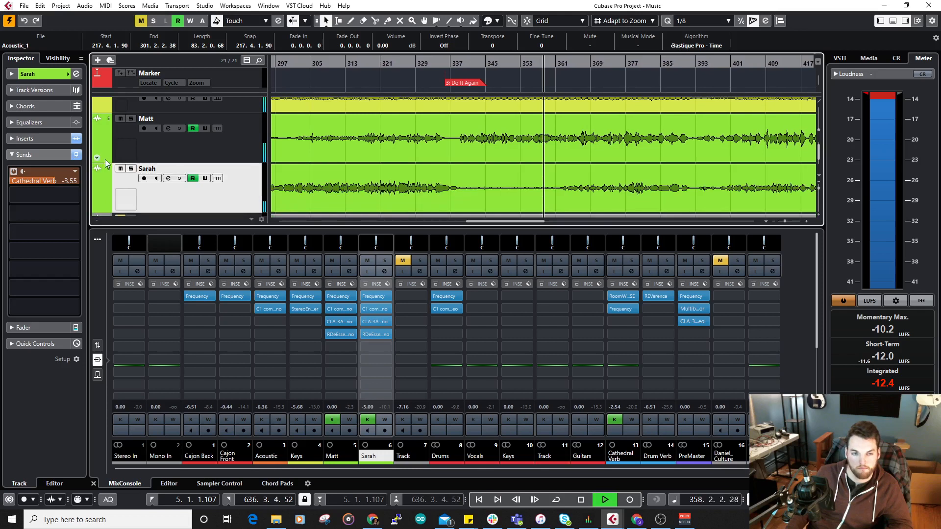
scroll(111, 204, "down", 2)
scroll(417, 167, "down", 6)
scroll(429, 169, "up", 1)
key("space")
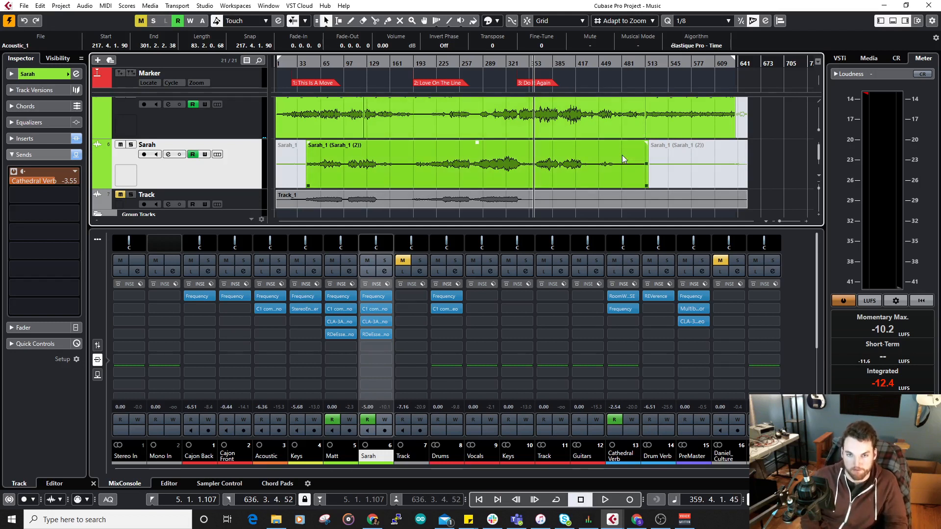
key("space")
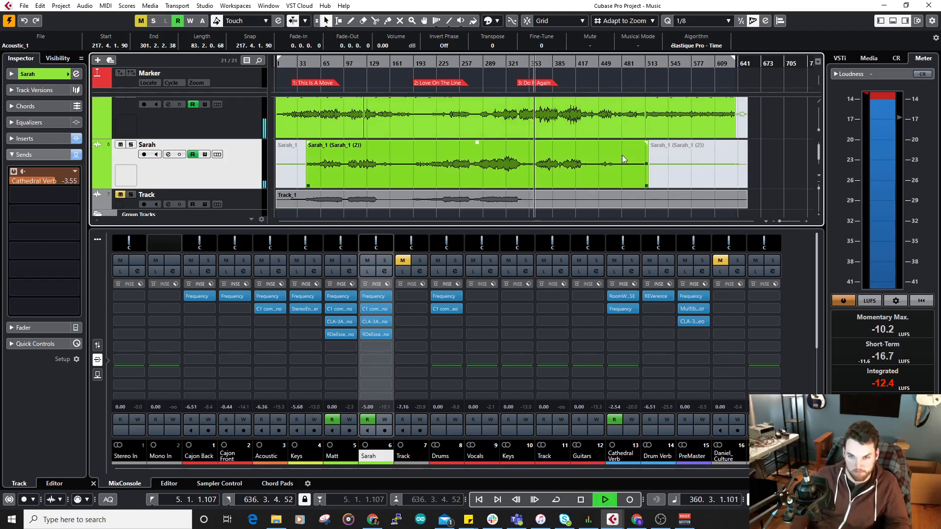
Step: Compare the mix with all channels' insert effects bypassed and active during Do It Again, and stop playback
left_click(797, 273)
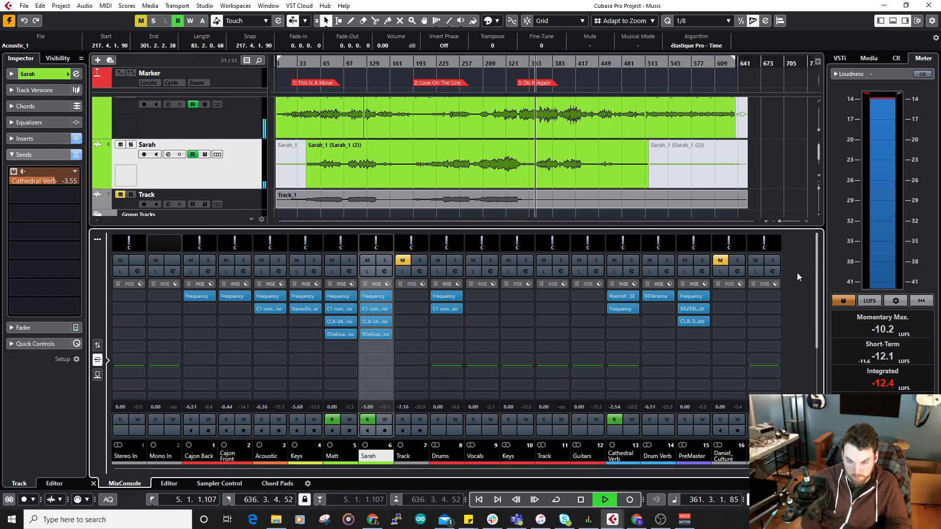
key("b")
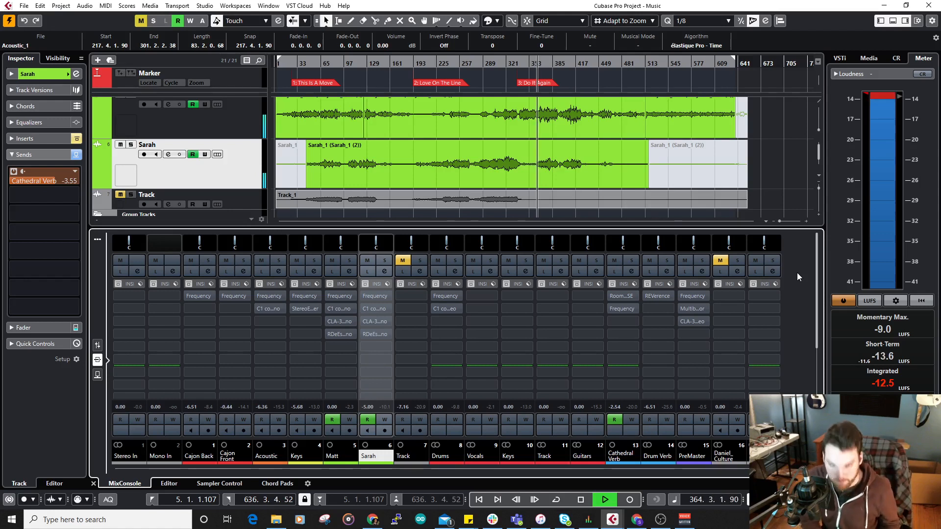
key("b")
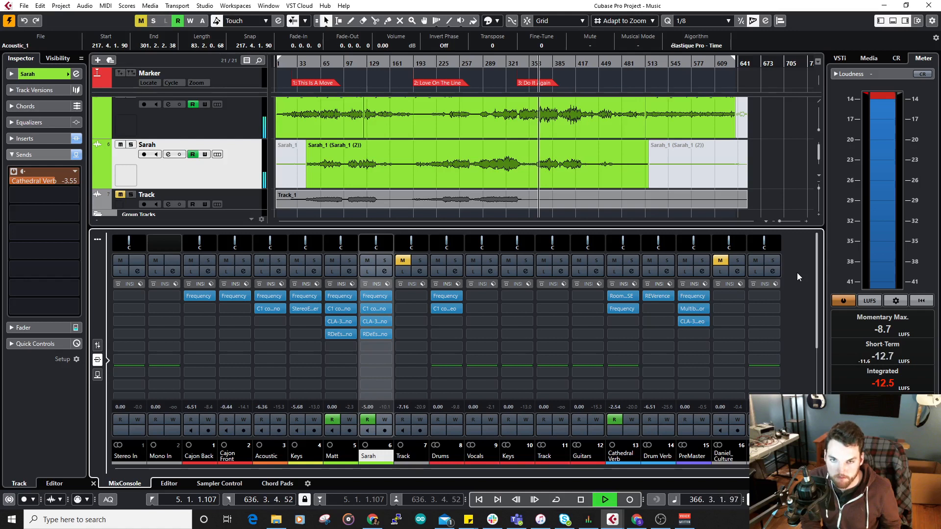
key("space")
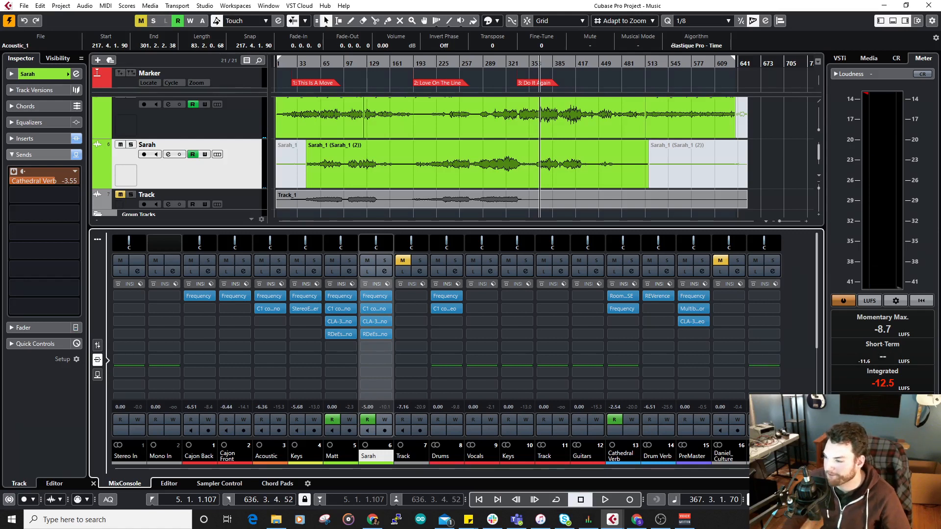
key("alt+Tab")
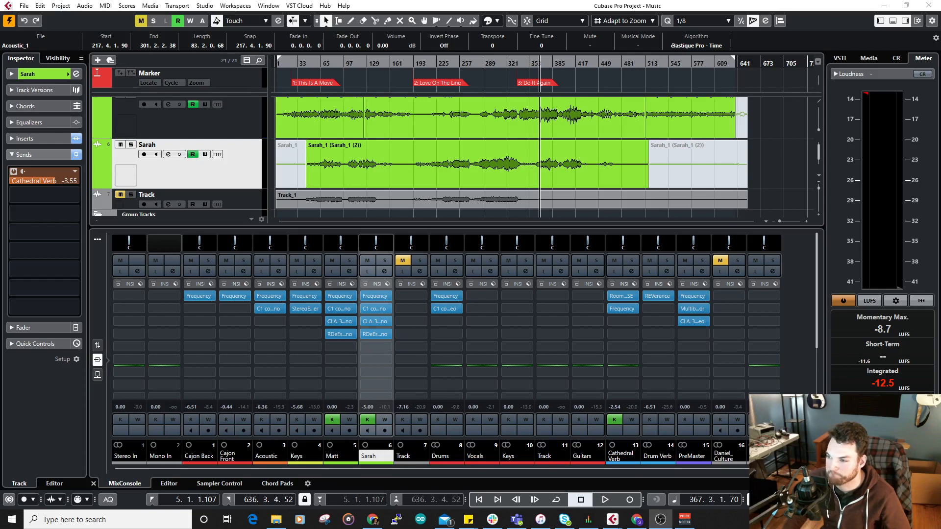